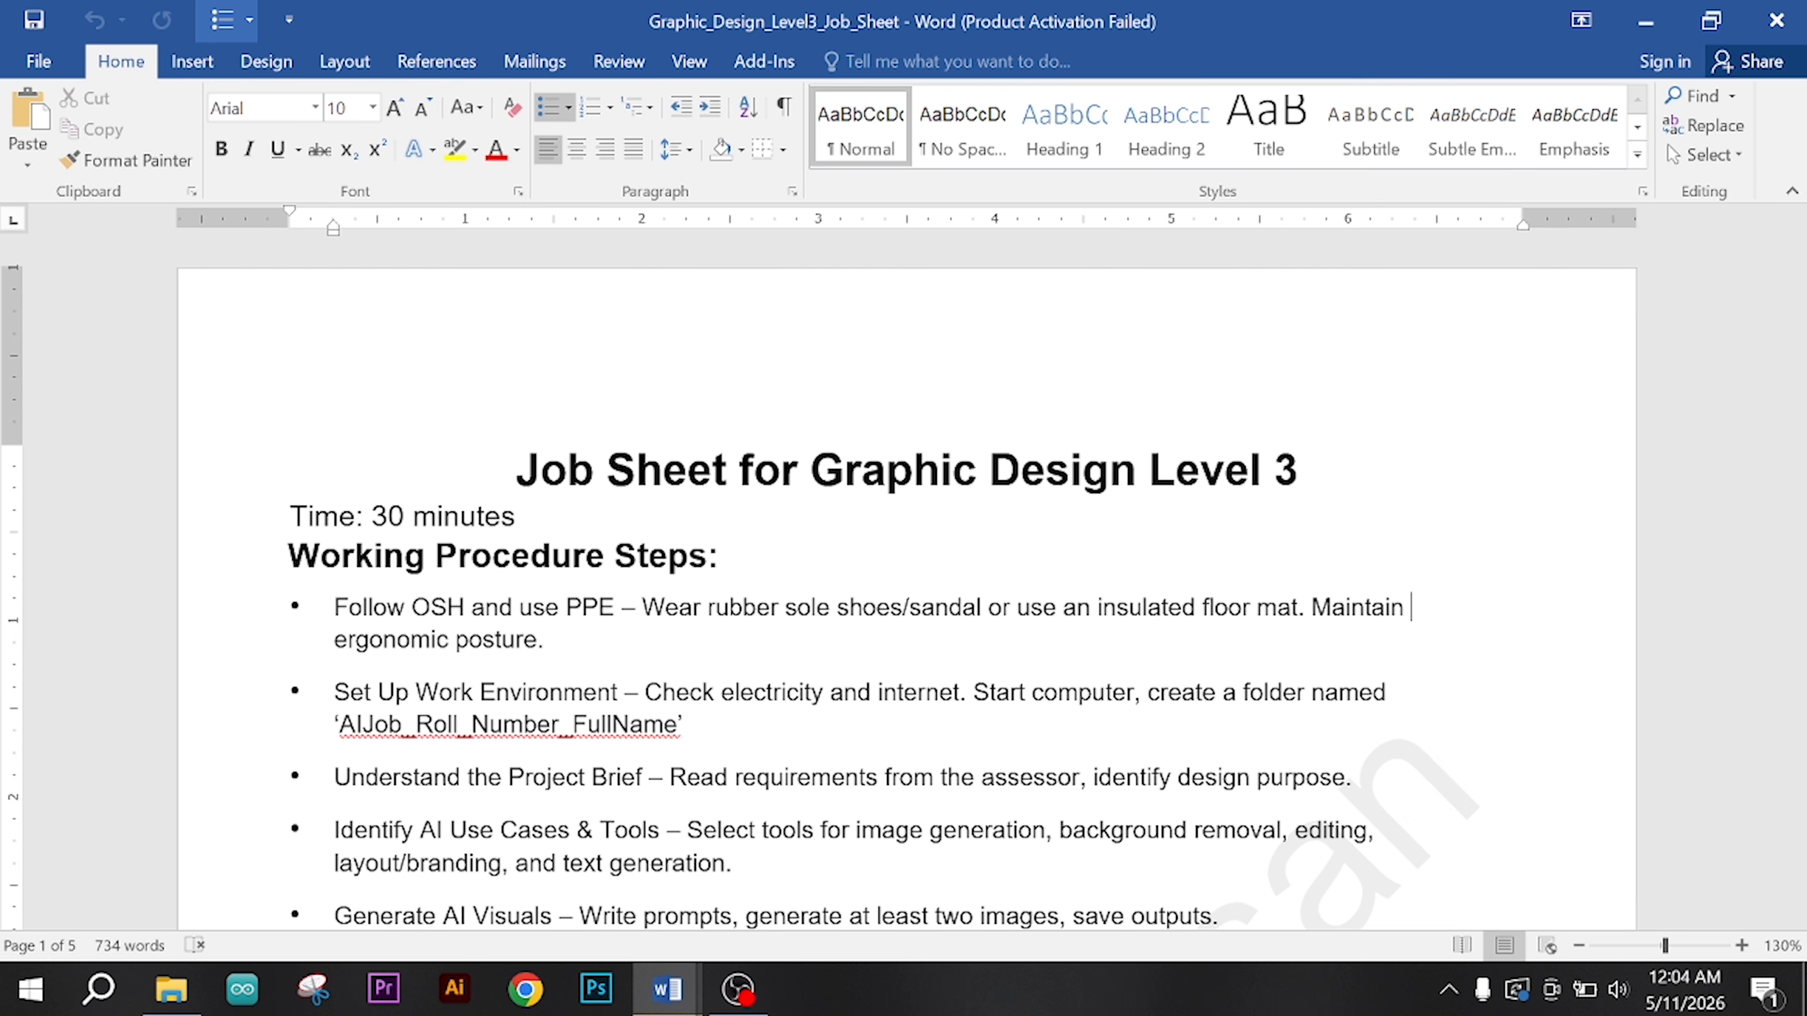
# Step: Read the job sheet's time limit and its first procedure steps on PPE and setting up the work environment
pyautogui.scroll(-3, 903, 579)
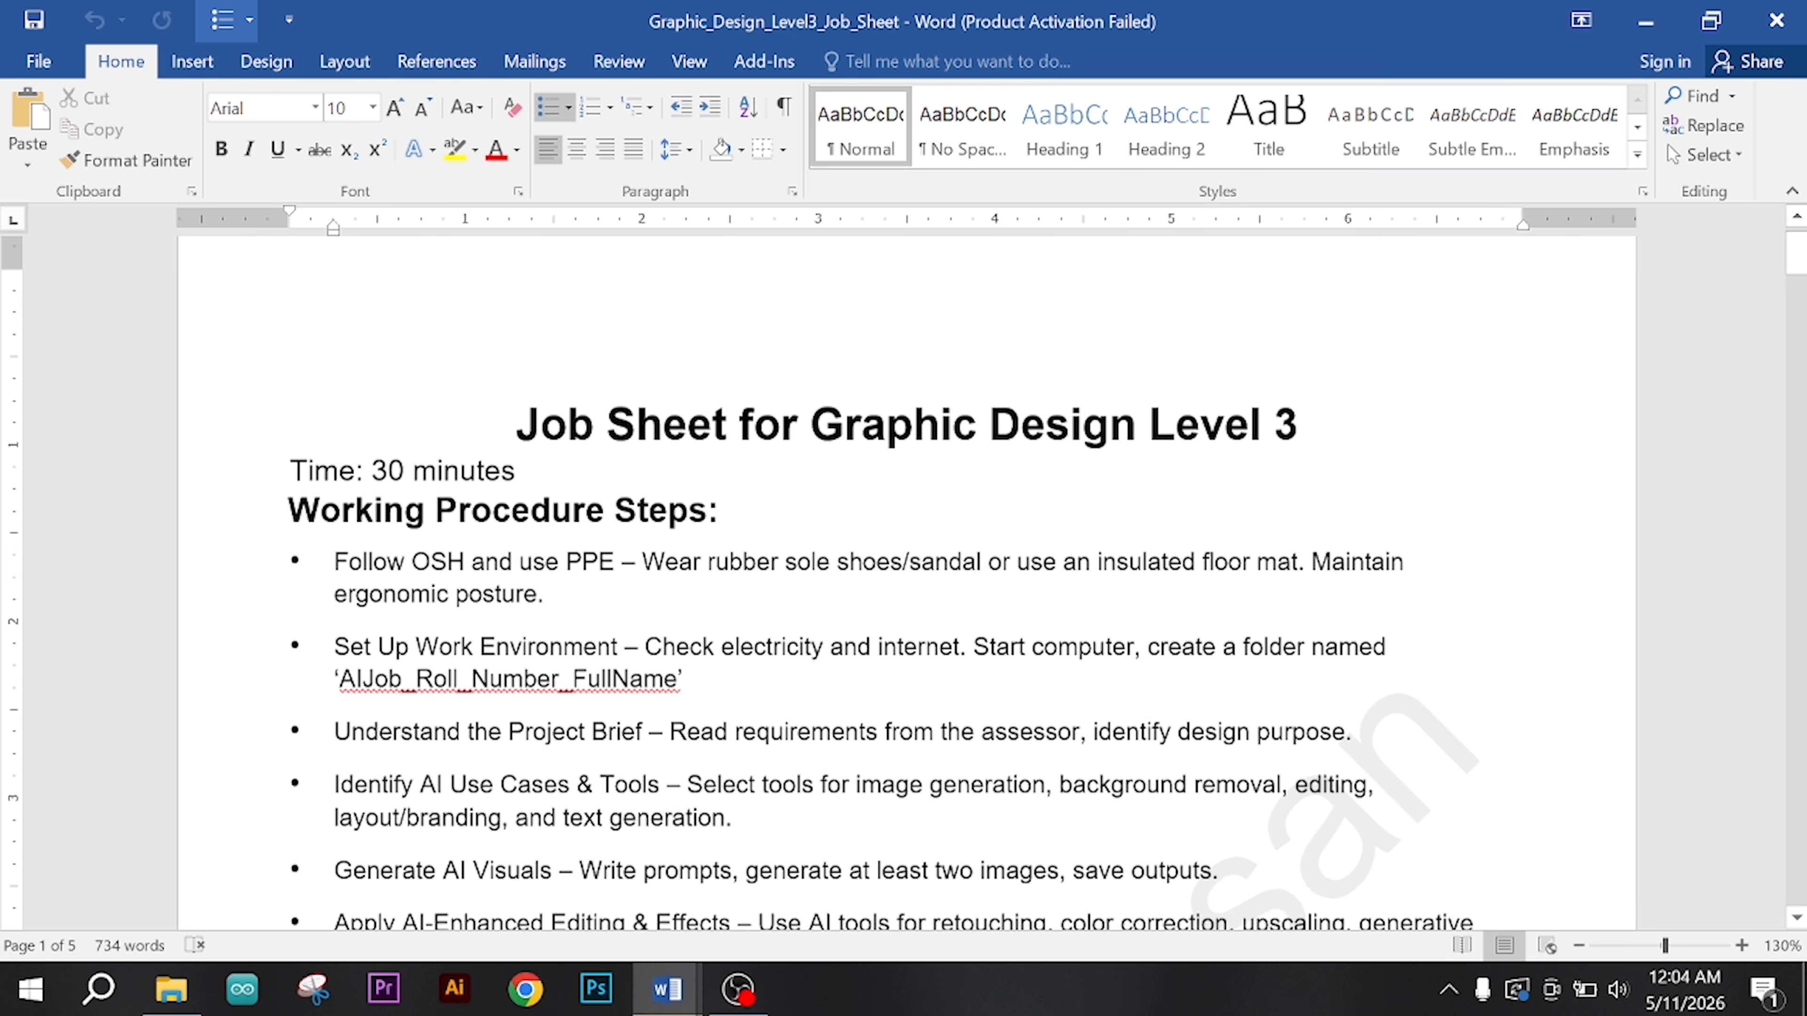
pyautogui.moveTo(515, 342); pyautogui.dragTo(371, 342)
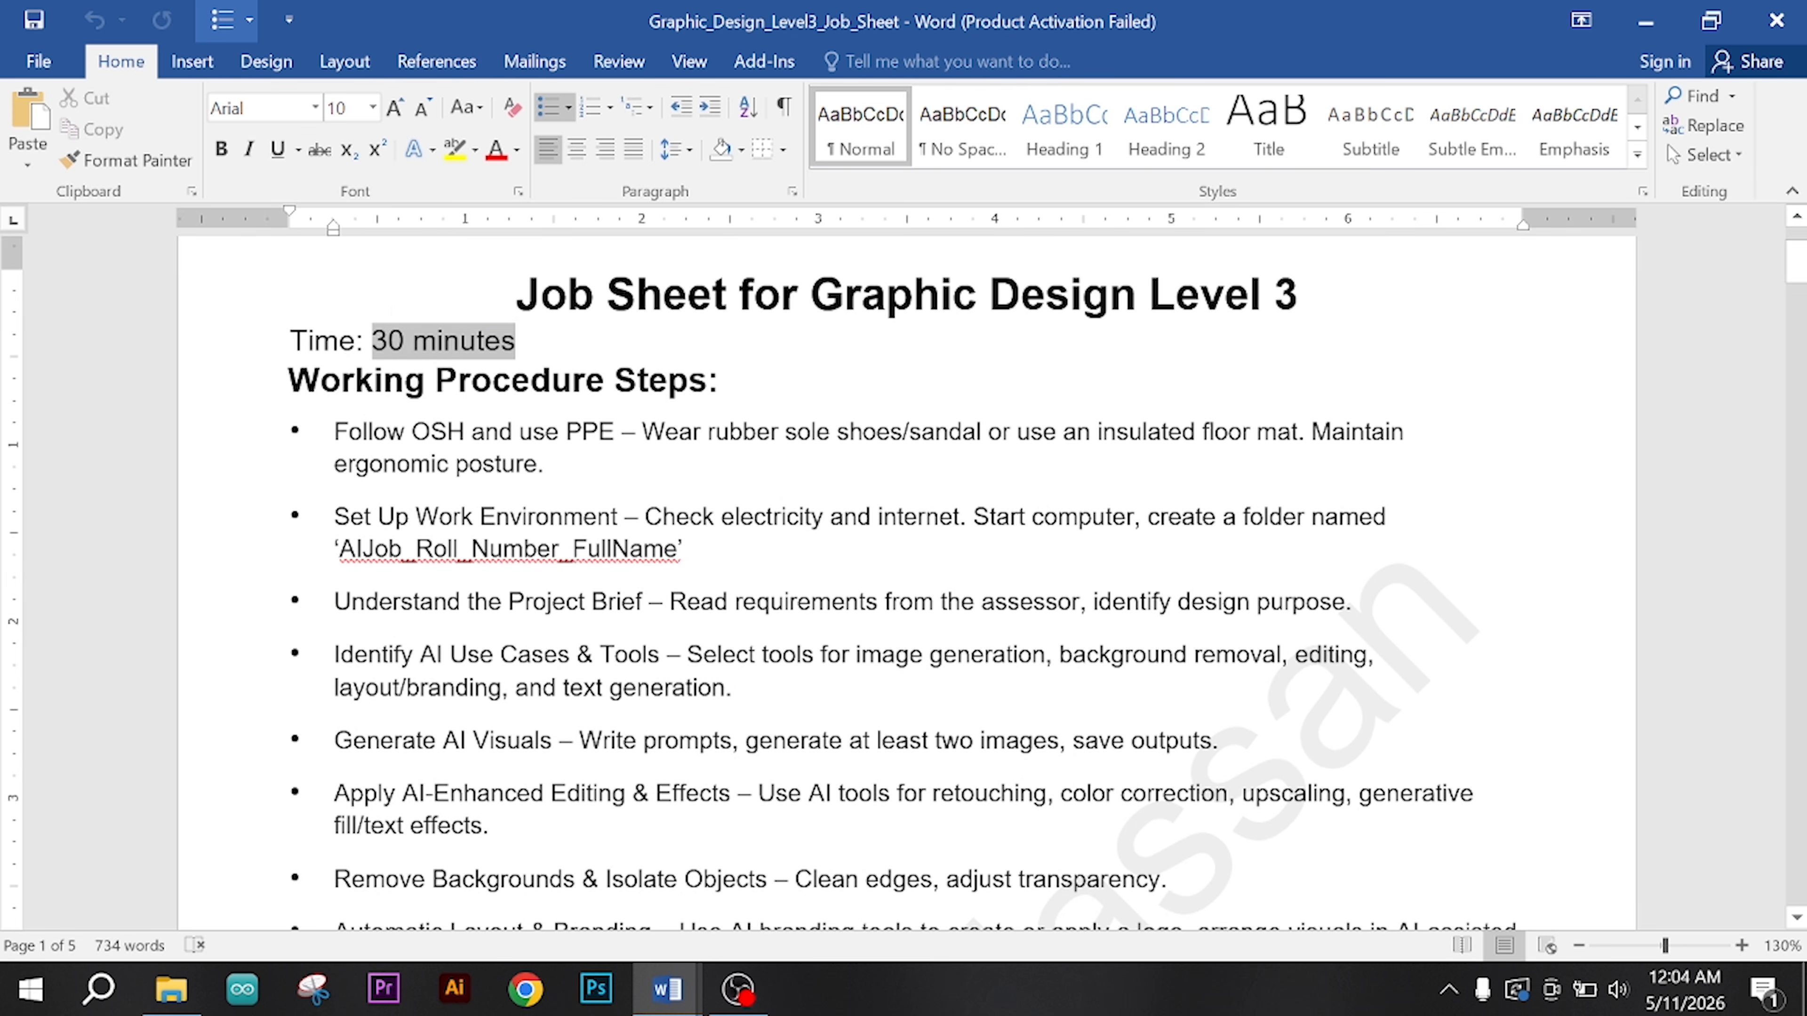
pyautogui.click(405, 380)
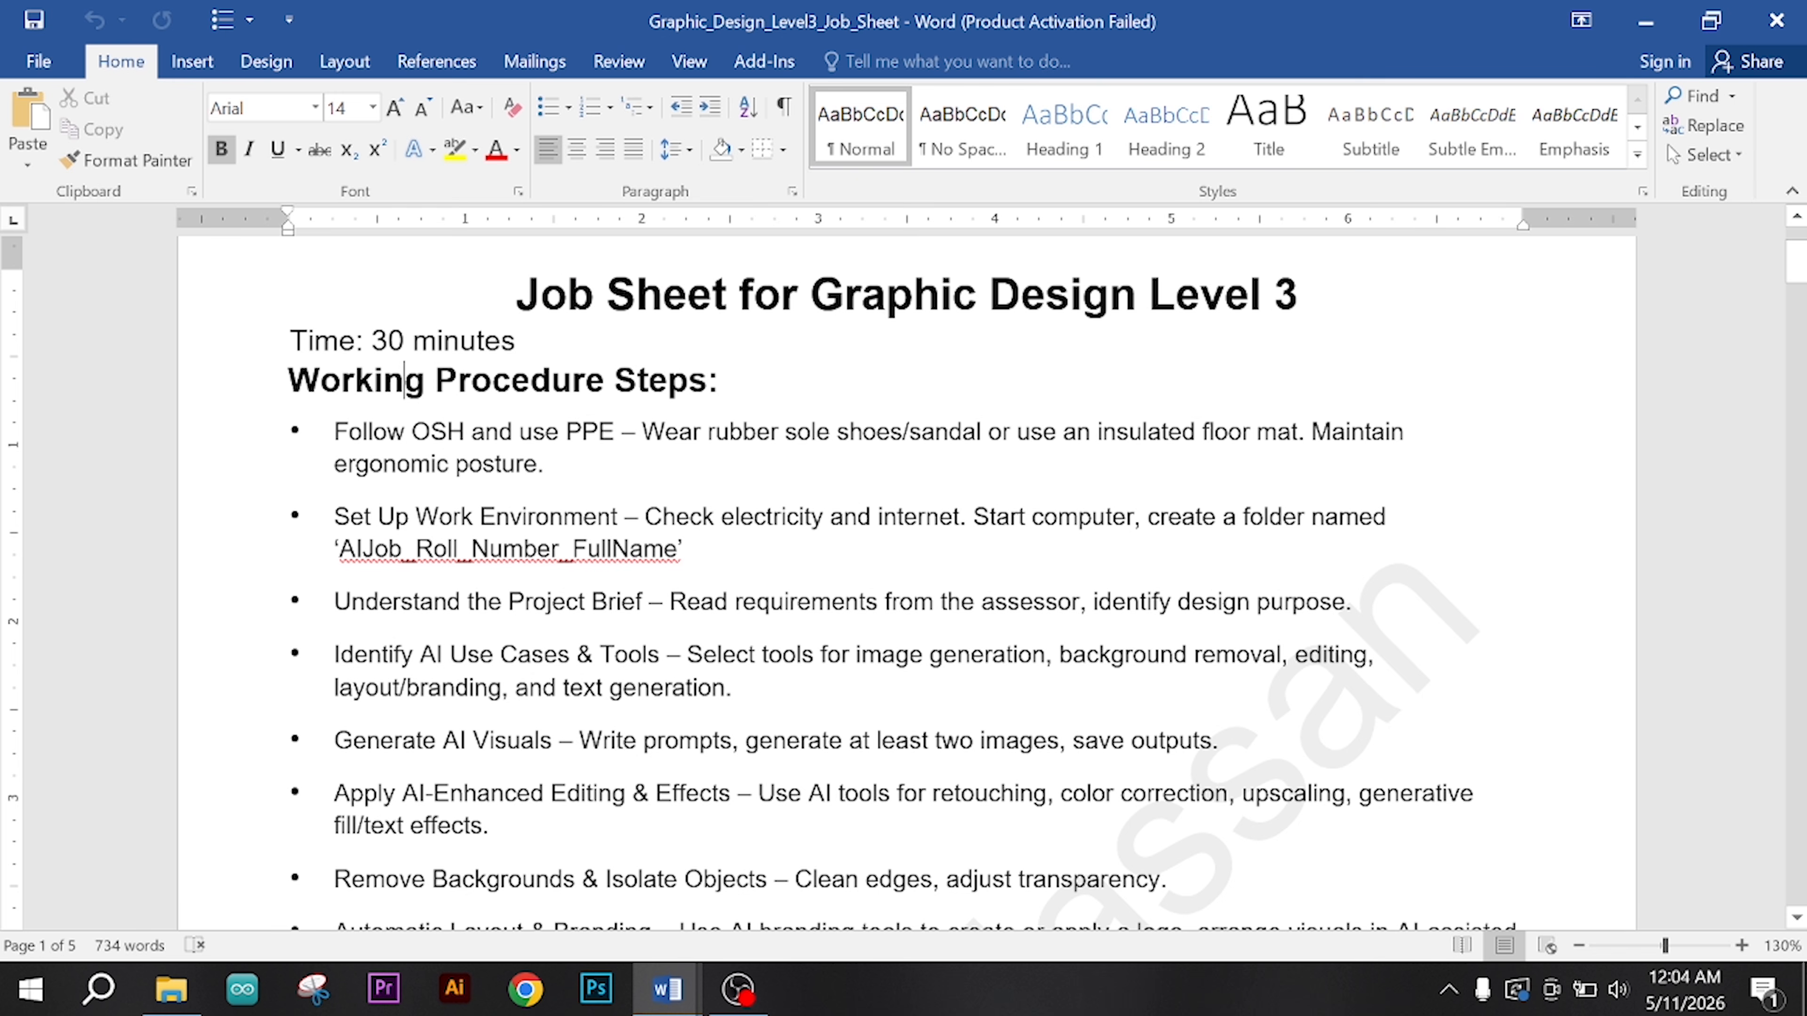
pyautogui.moveTo(545, 431)
pyautogui.mouseDown()
pyautogui.moveTo(644, 431)
pyautogui.moveTo(552, 464)
pyautogui.mouseUp()
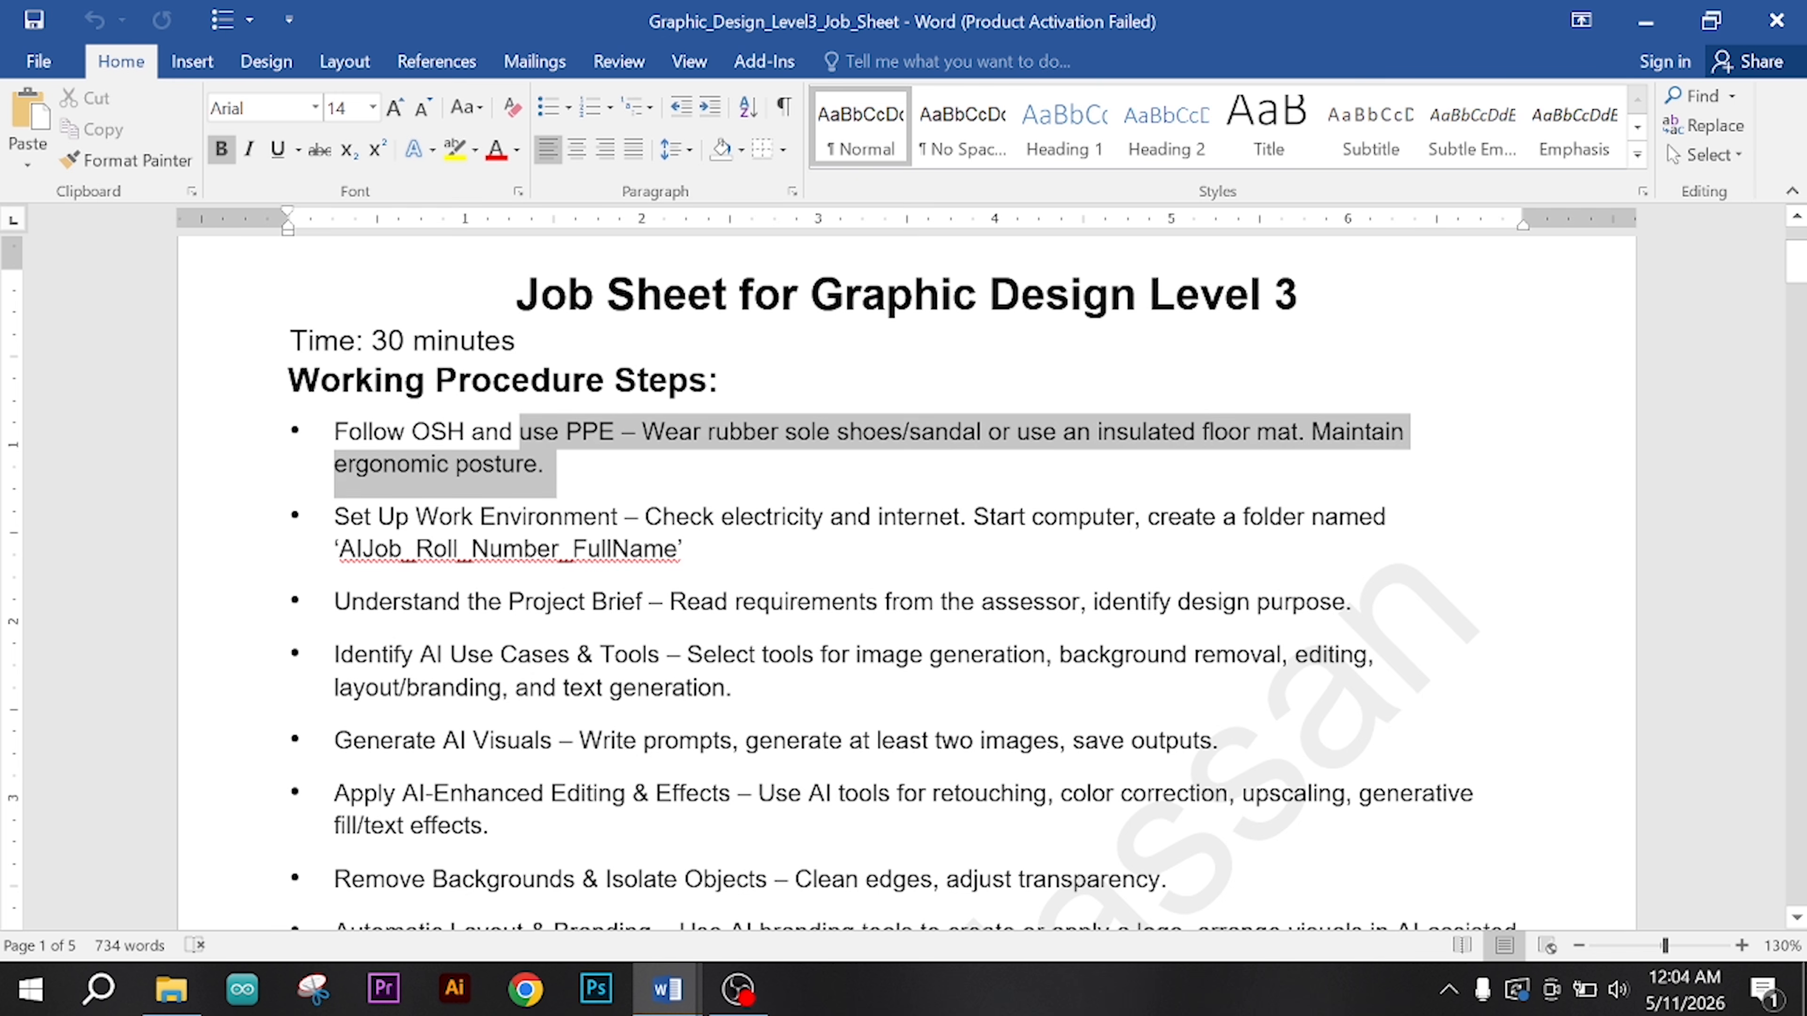
pyautogui.click(546, 464)
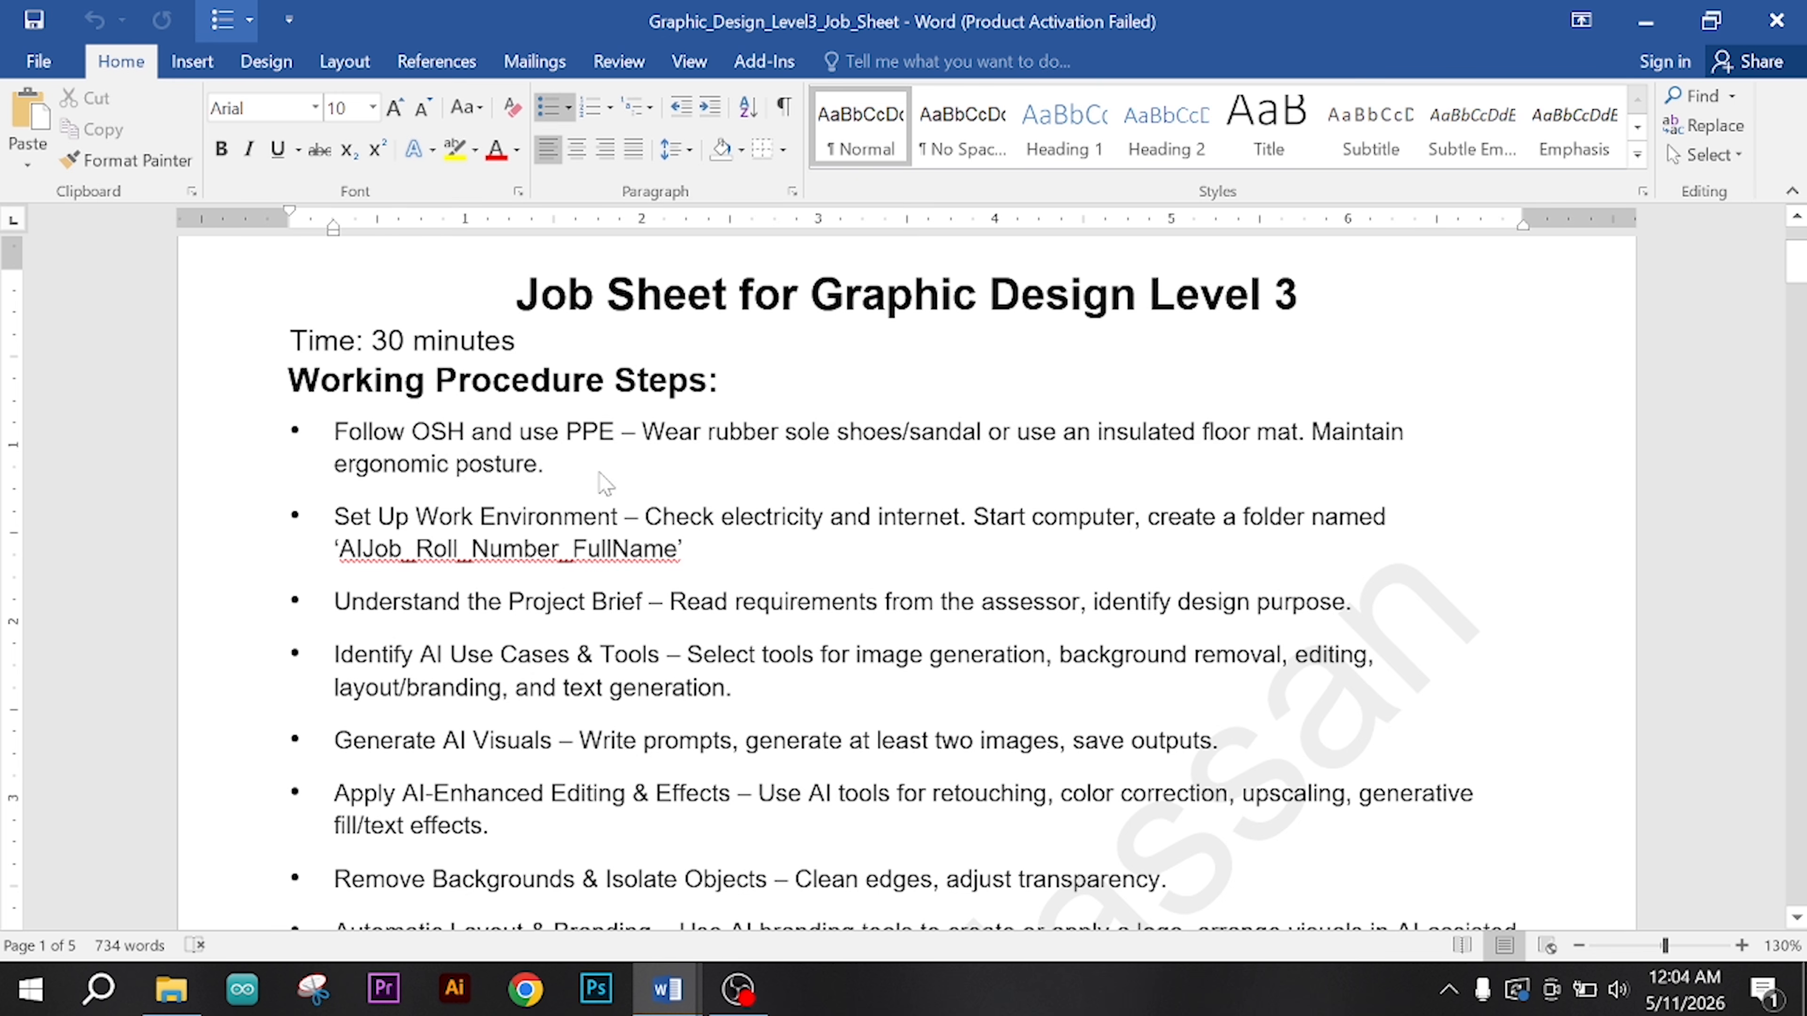
pyautogui.scroll(-1, 546, 464)
pyautogui.click(356, 462)
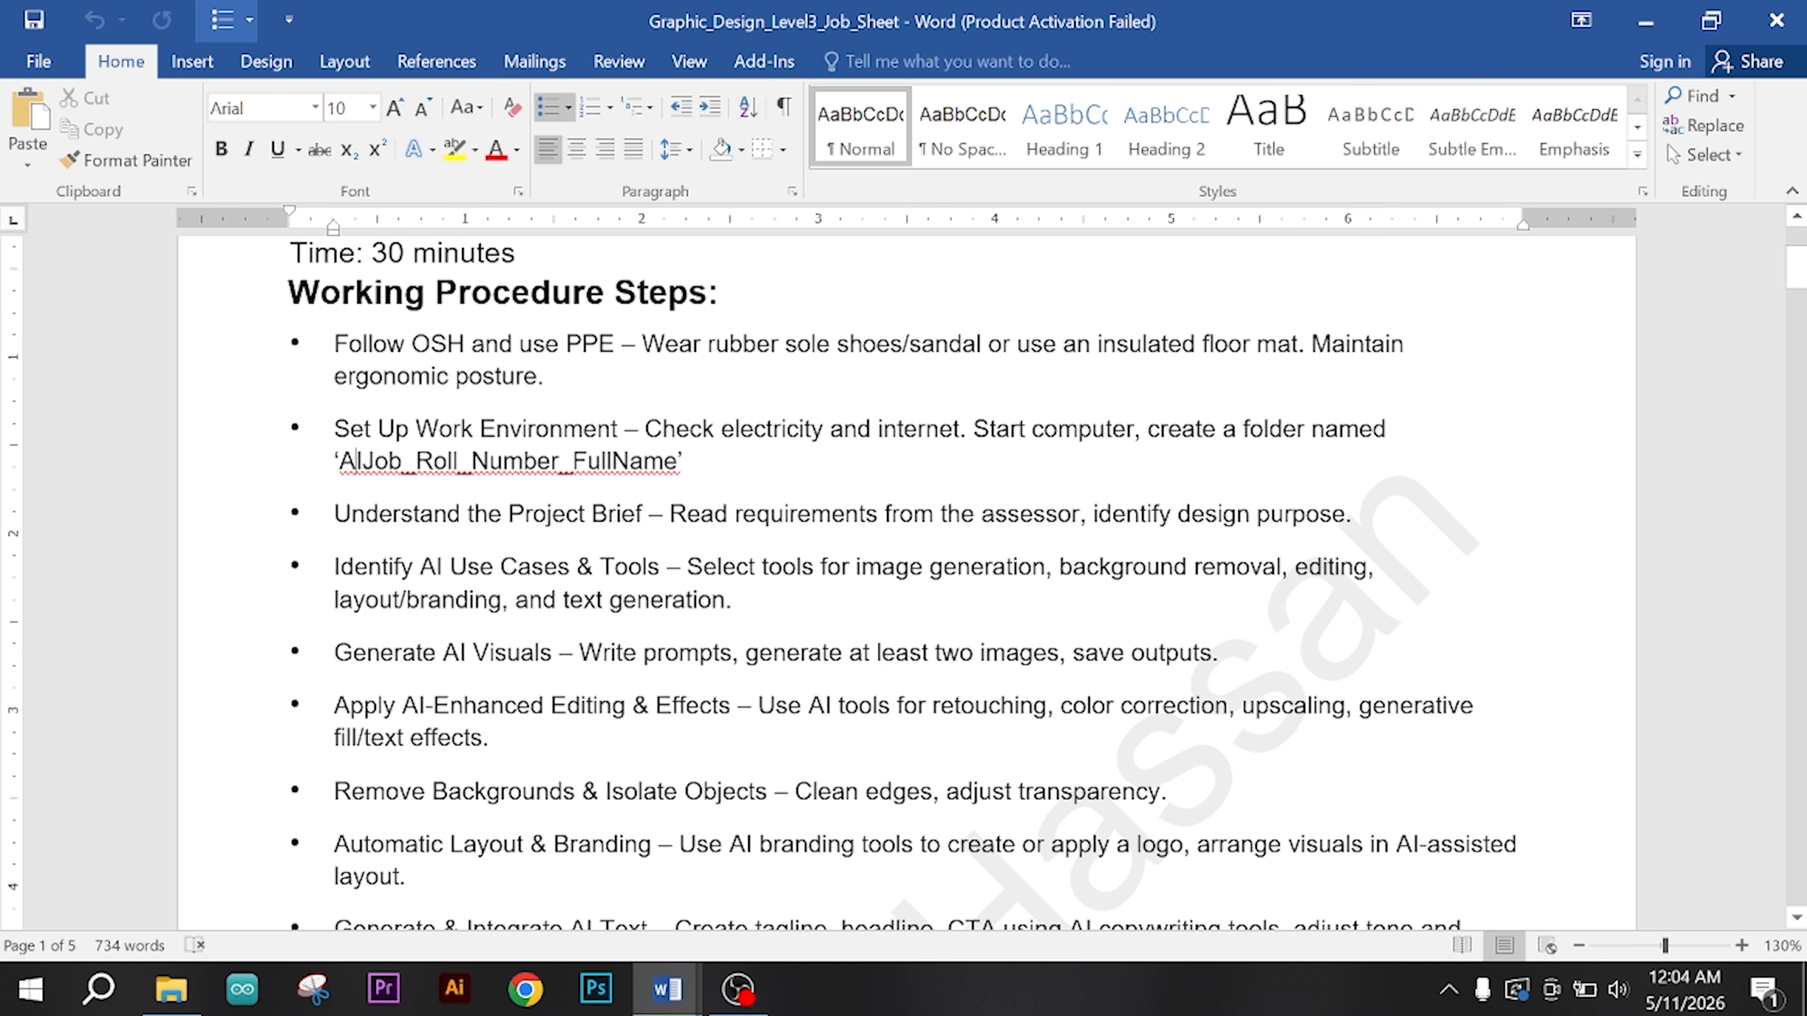
pyautogui.click(336, 429)
pyautogui.moveTo(975, 431); pyautogui.dragTo(694, 466)
pyautogui.click(1114, 436)
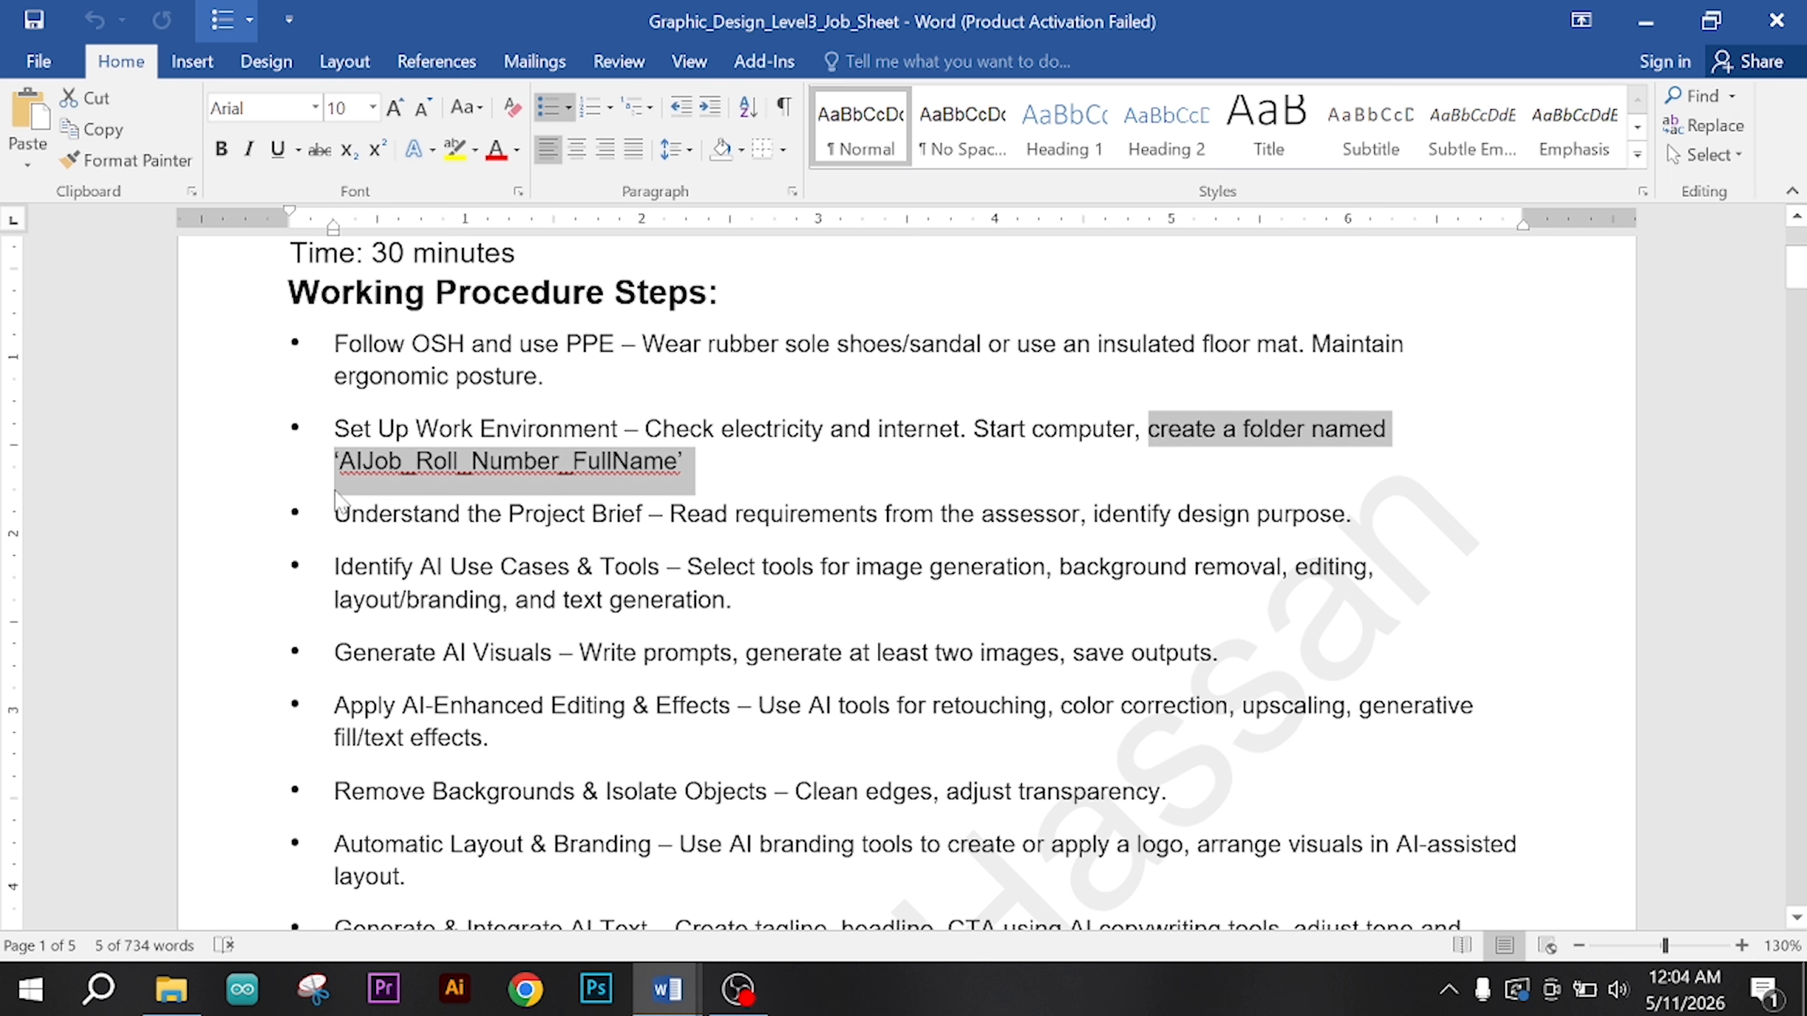
pyautogui.click(354, 482)
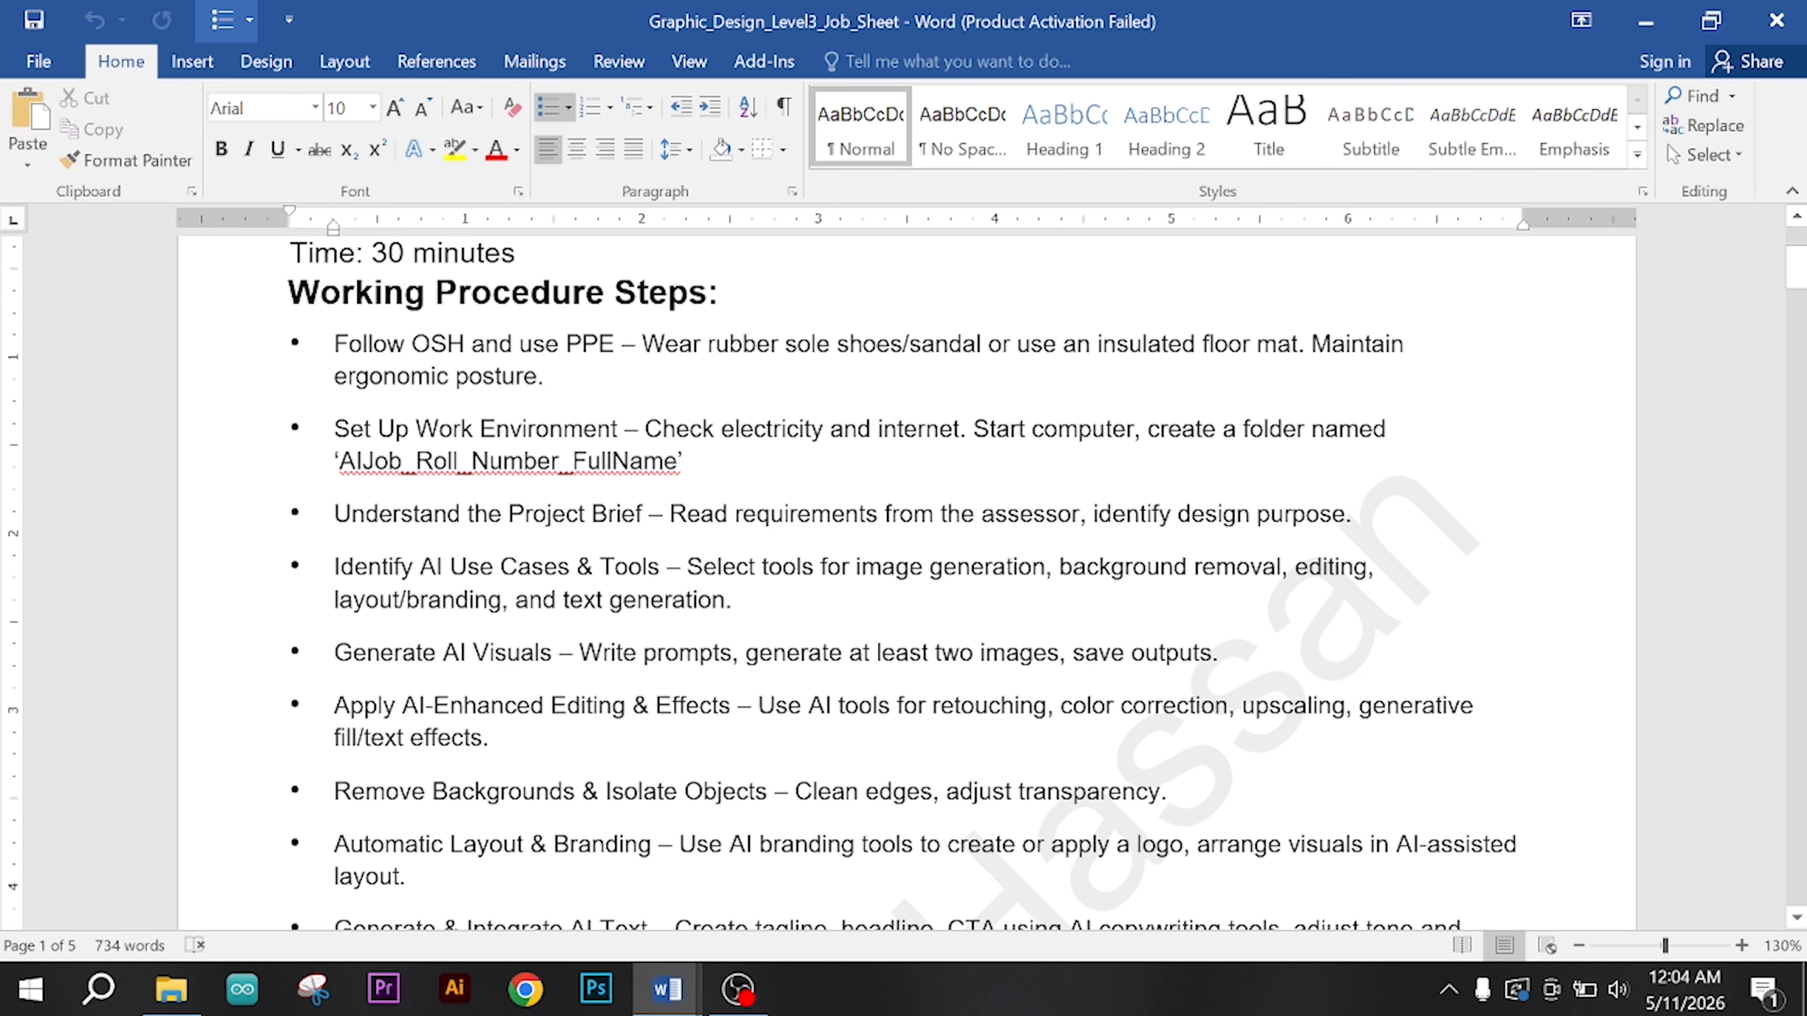
pyautogui.moveTo(681, 461); pyautogui.dragTo(335, 430)
# Step: Read the job sheet steps from understanding the project brief through AI tool selection, visual generation and AI-enhanced editing
pyautogui.click(434, 514)
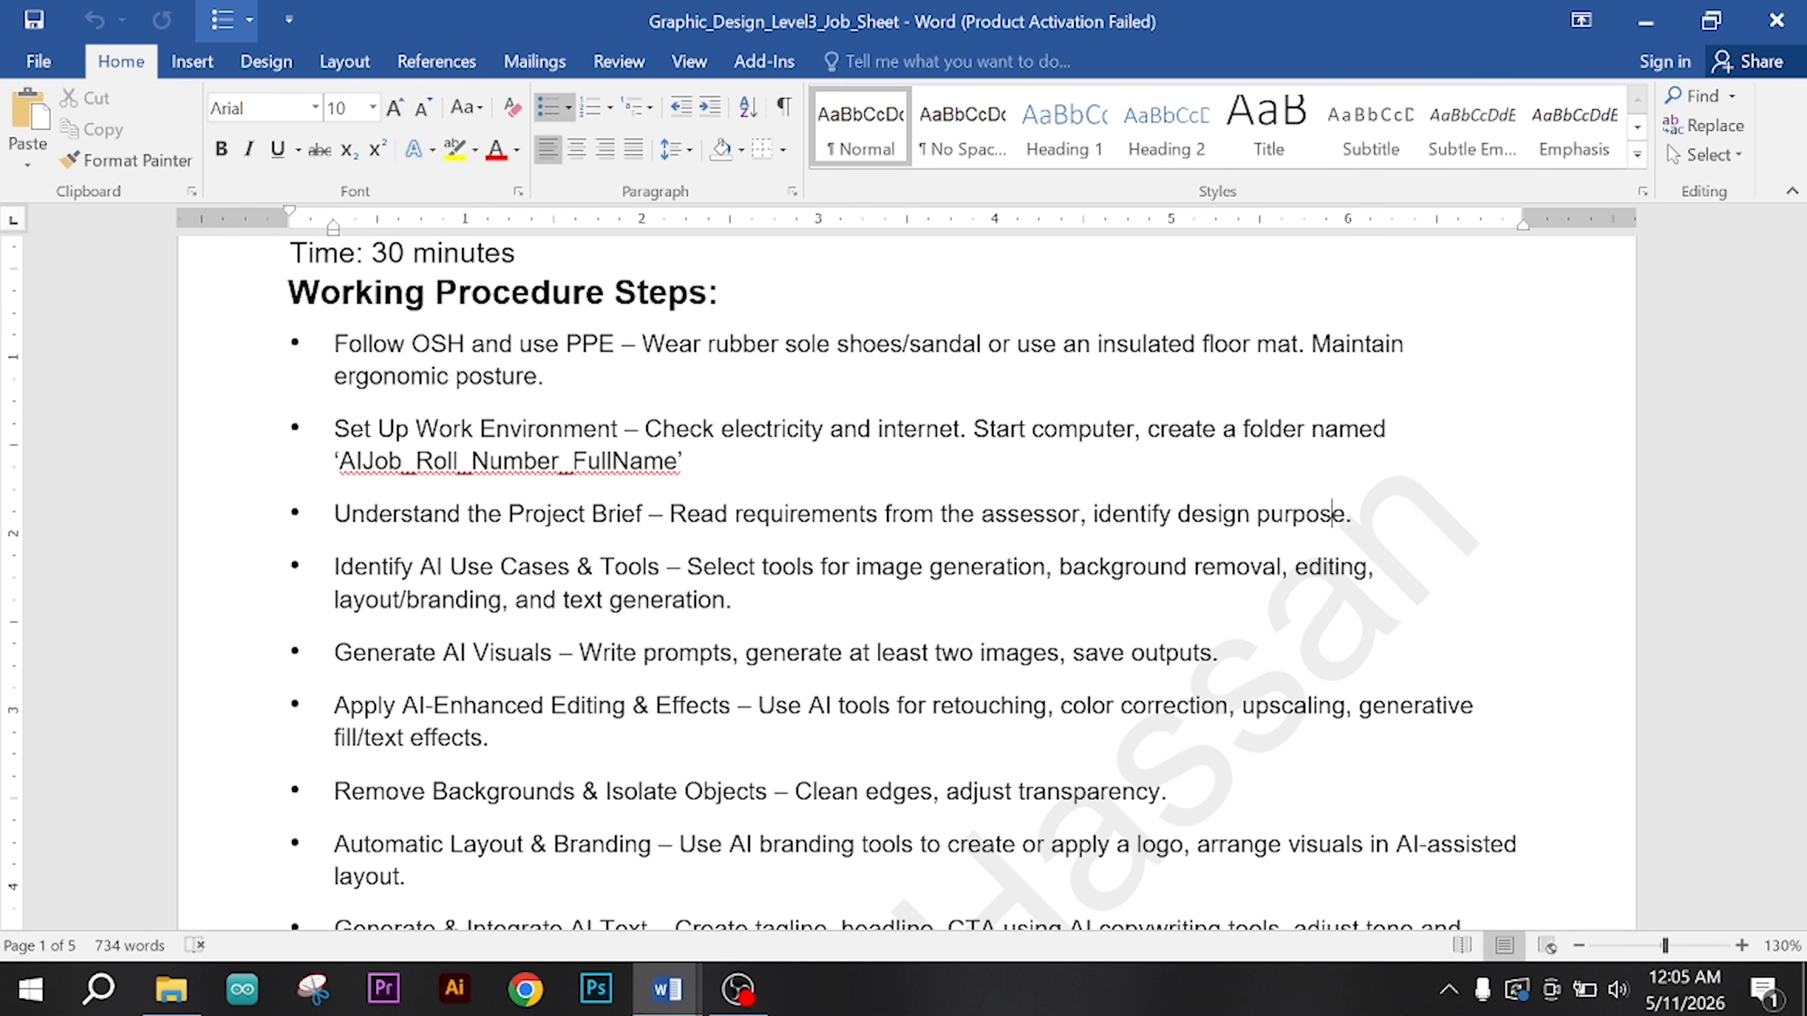
pyautogui.moveTo(1093, 514); pyautogui.dragTo(1344, 514)
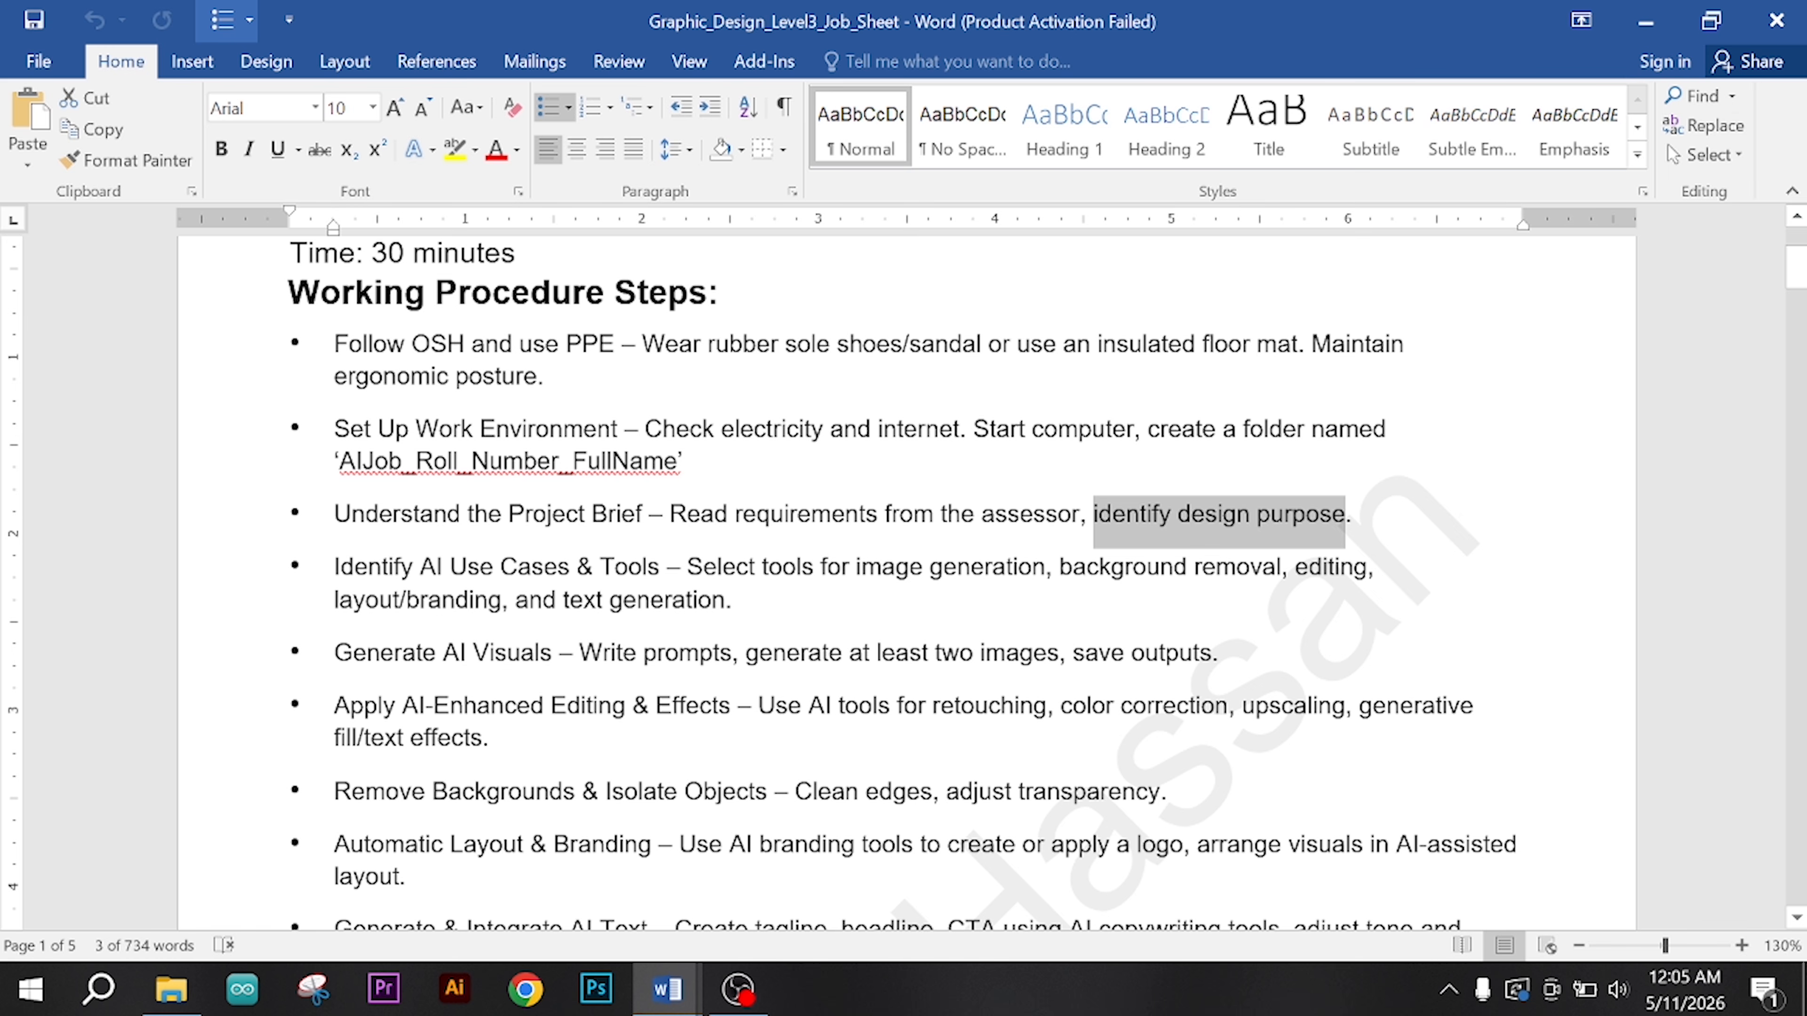
pyautogui.click(643, 653)
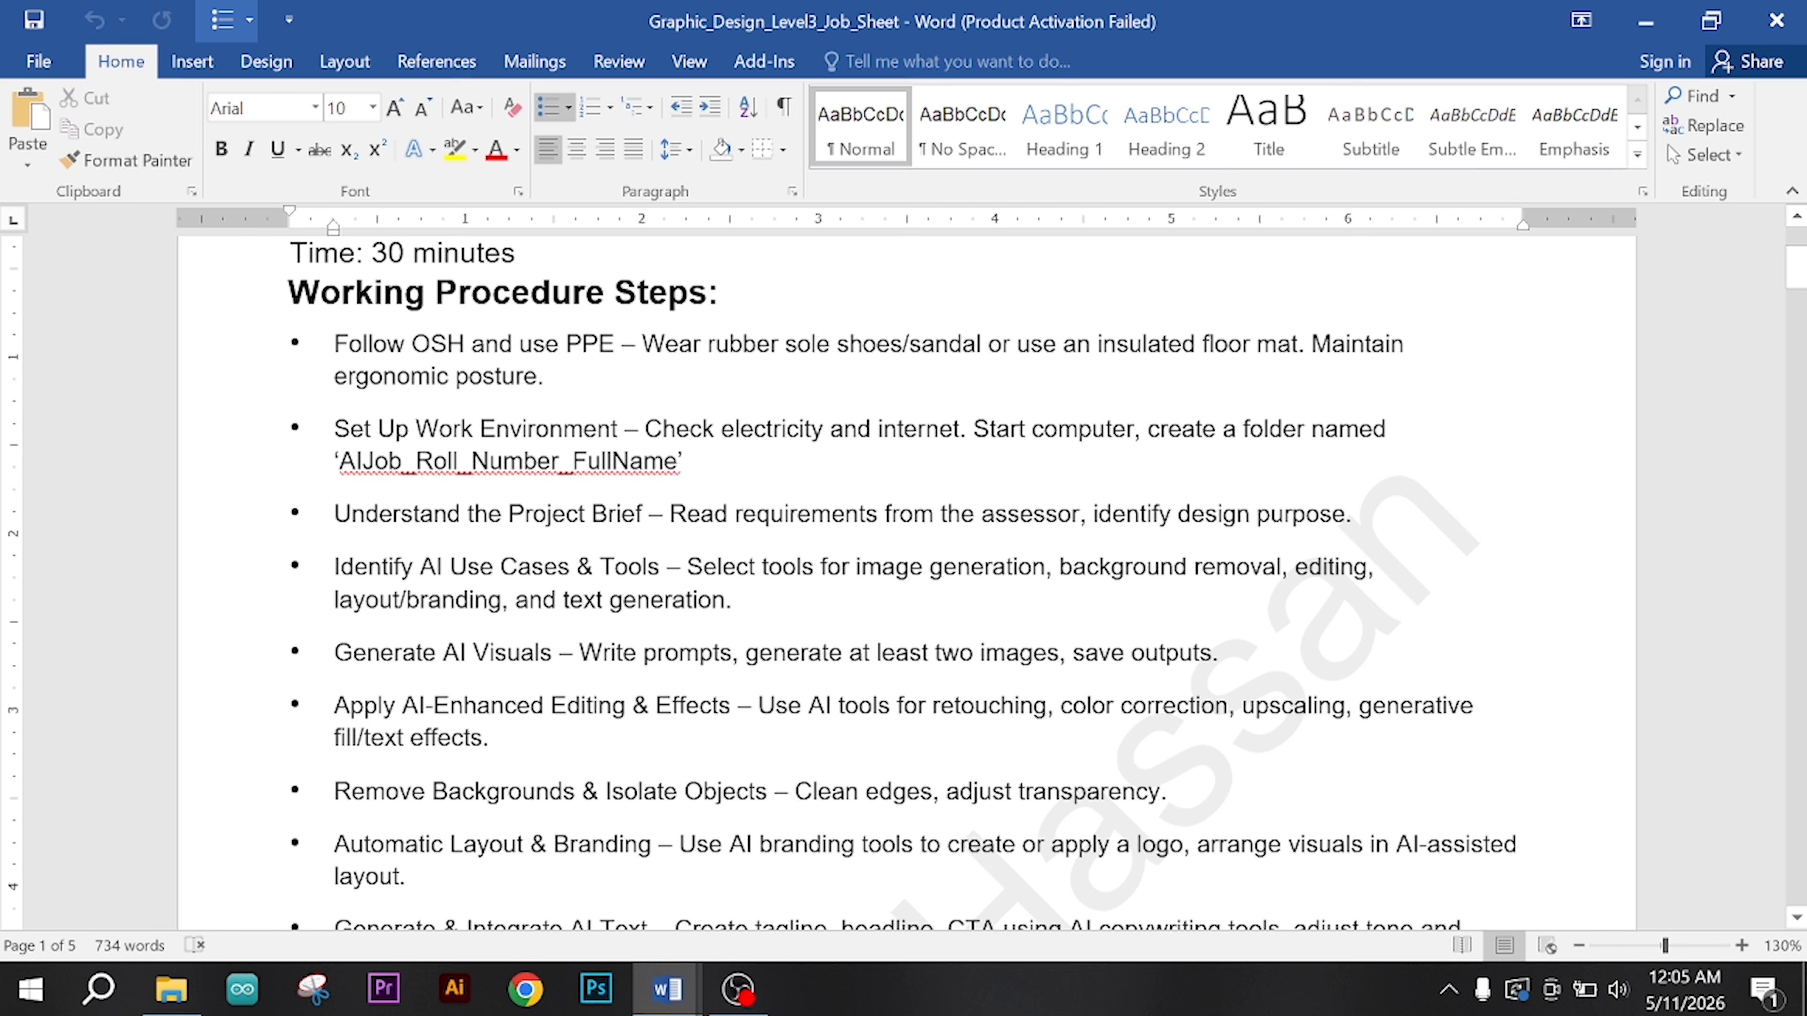
pyautogui.click(1281, 568)
pyautogui.click(726, 601)
pyautogui.moveTo(857, 567); pyautogui.dragTo(733, 601)
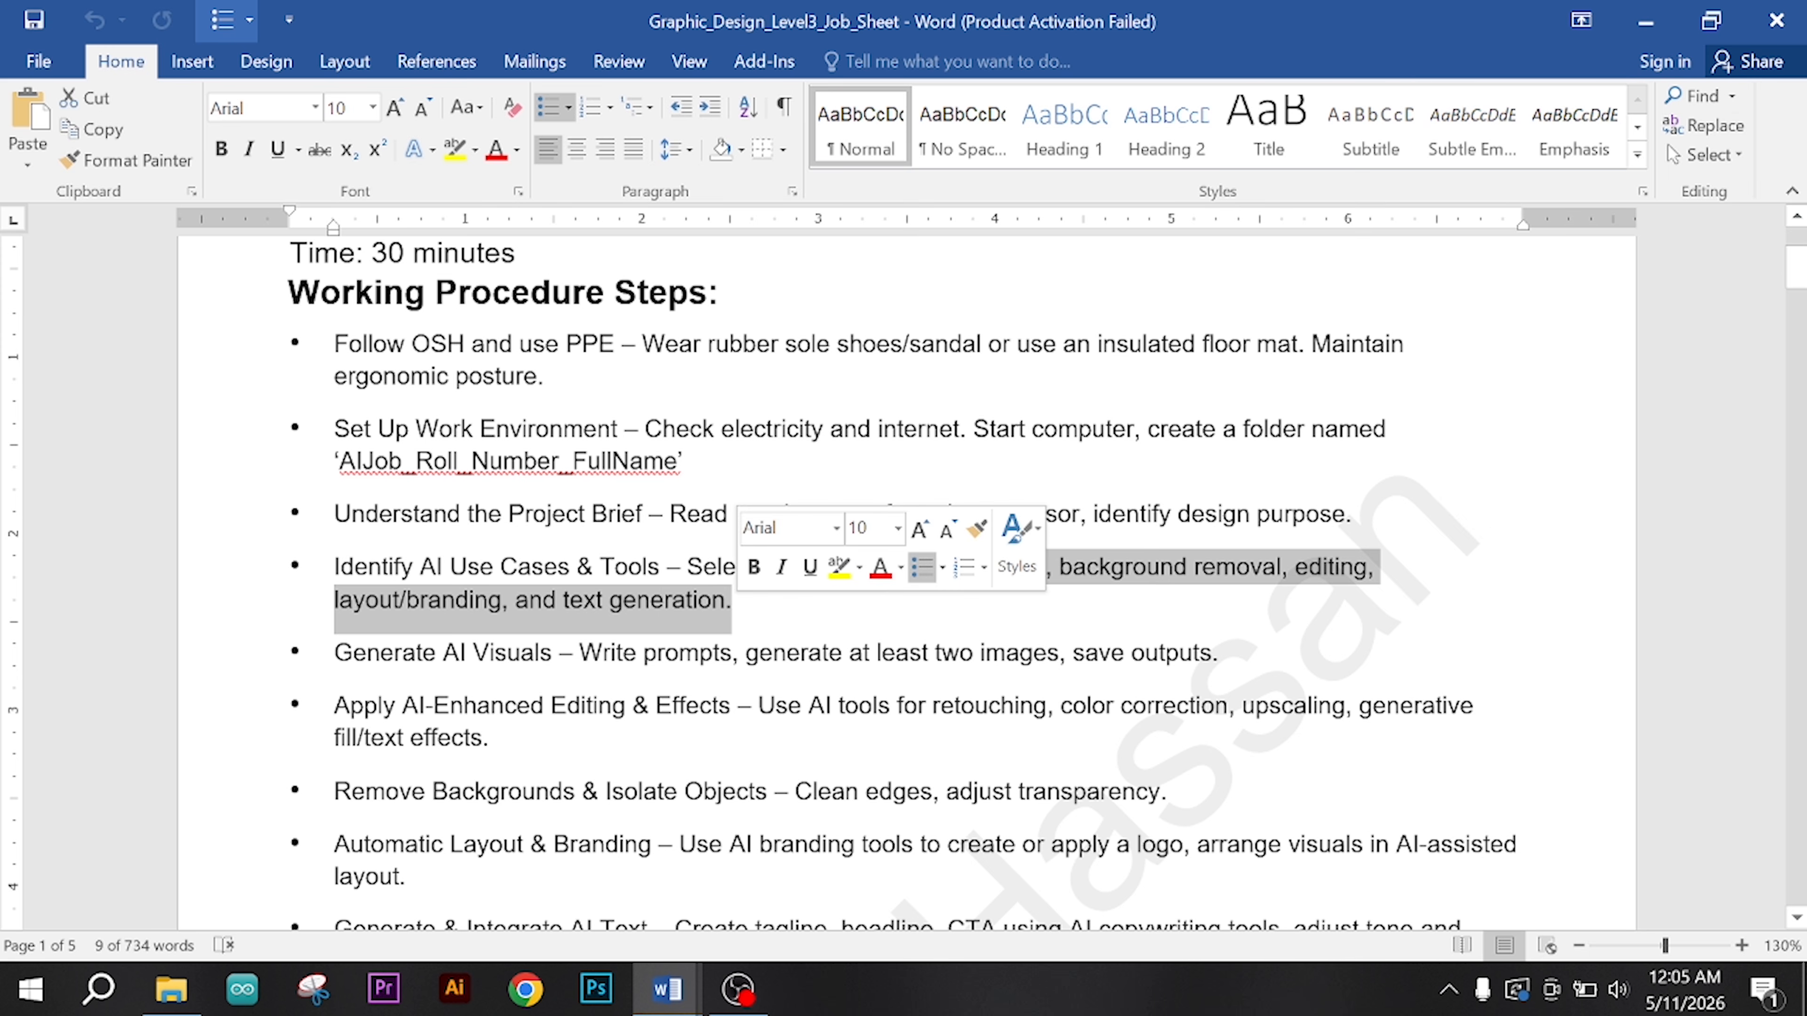
pyautogui.click(734, 601)
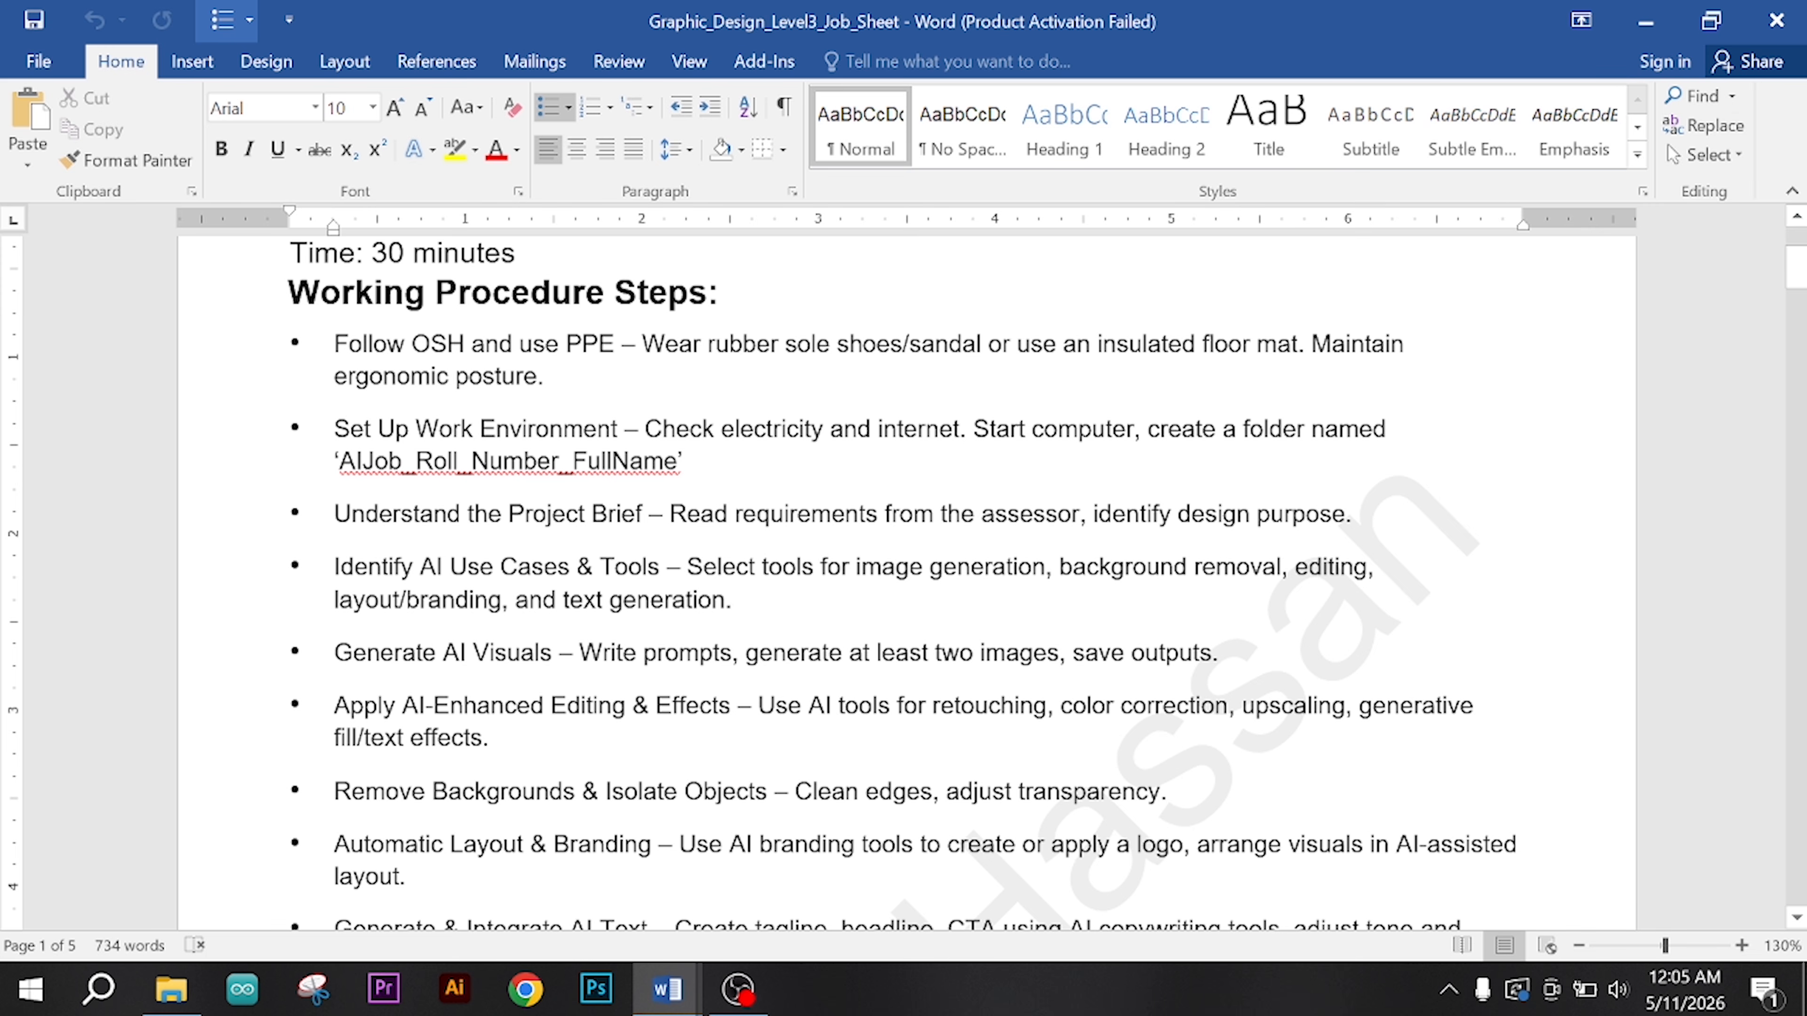
pyautogui.scroll(-3, 904, 583)
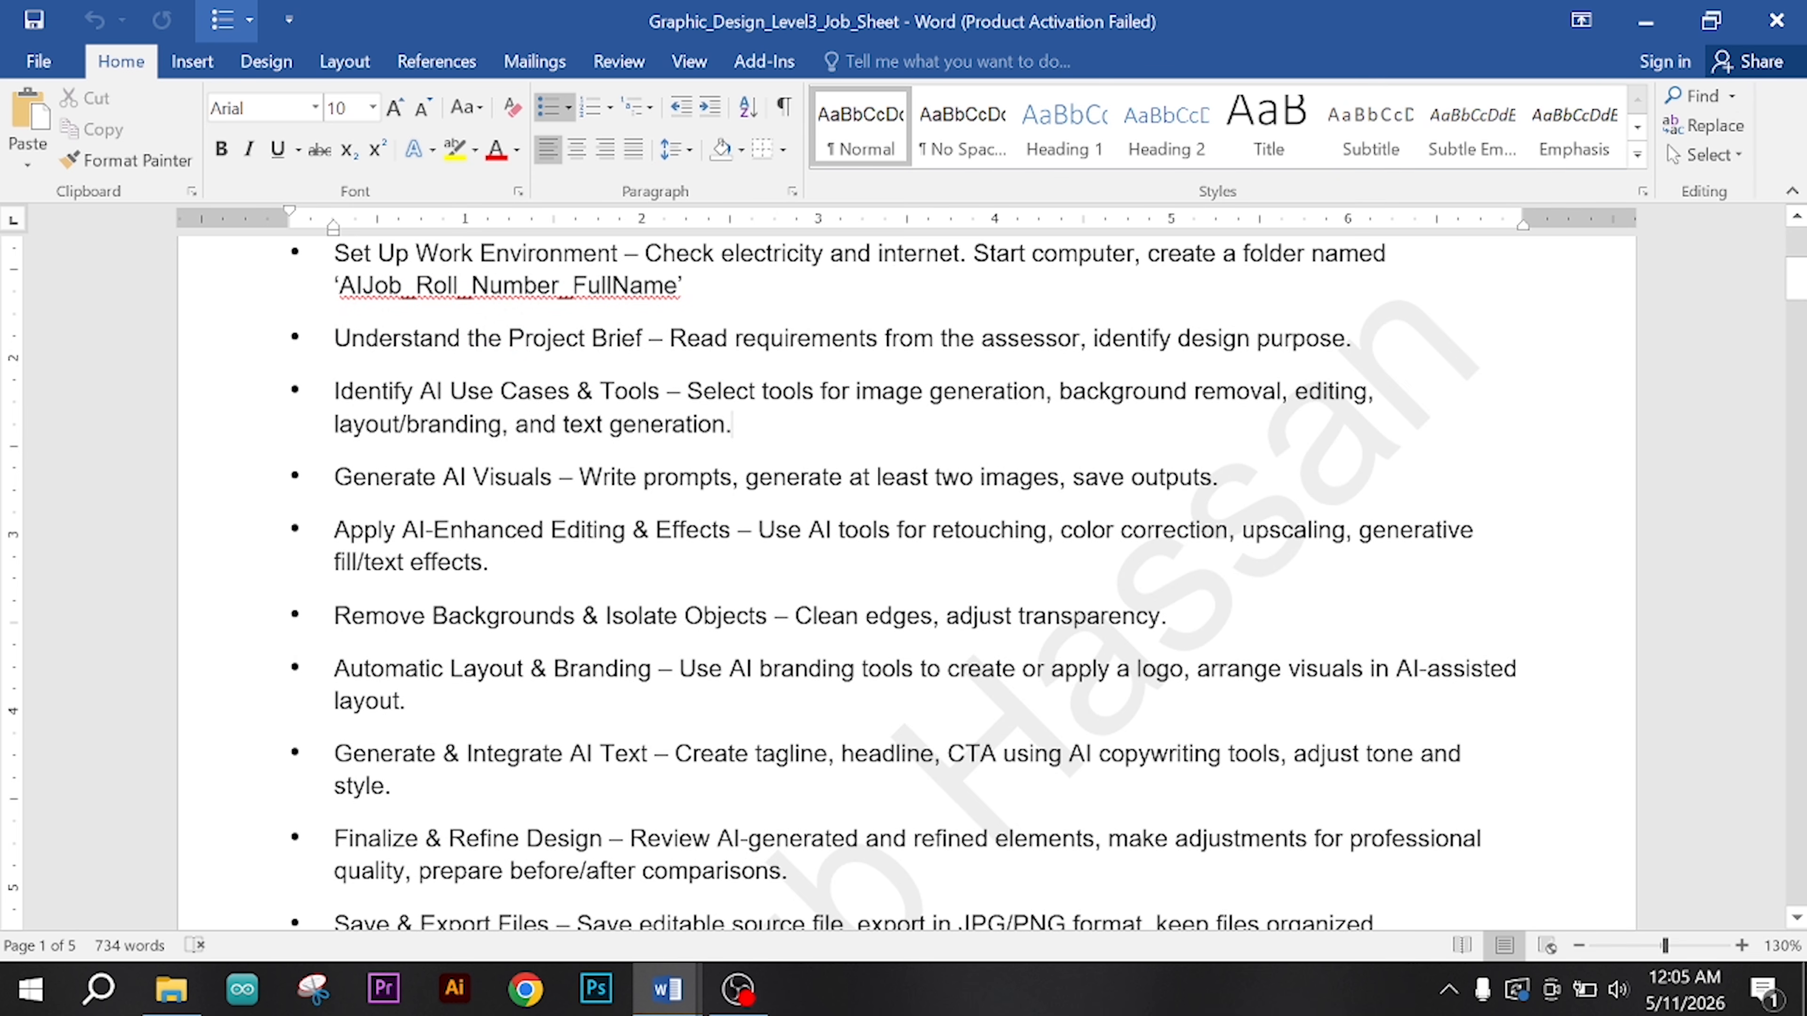
pyautogui.moveTo(581, 476); pyautogui.dragTo(737, 477)
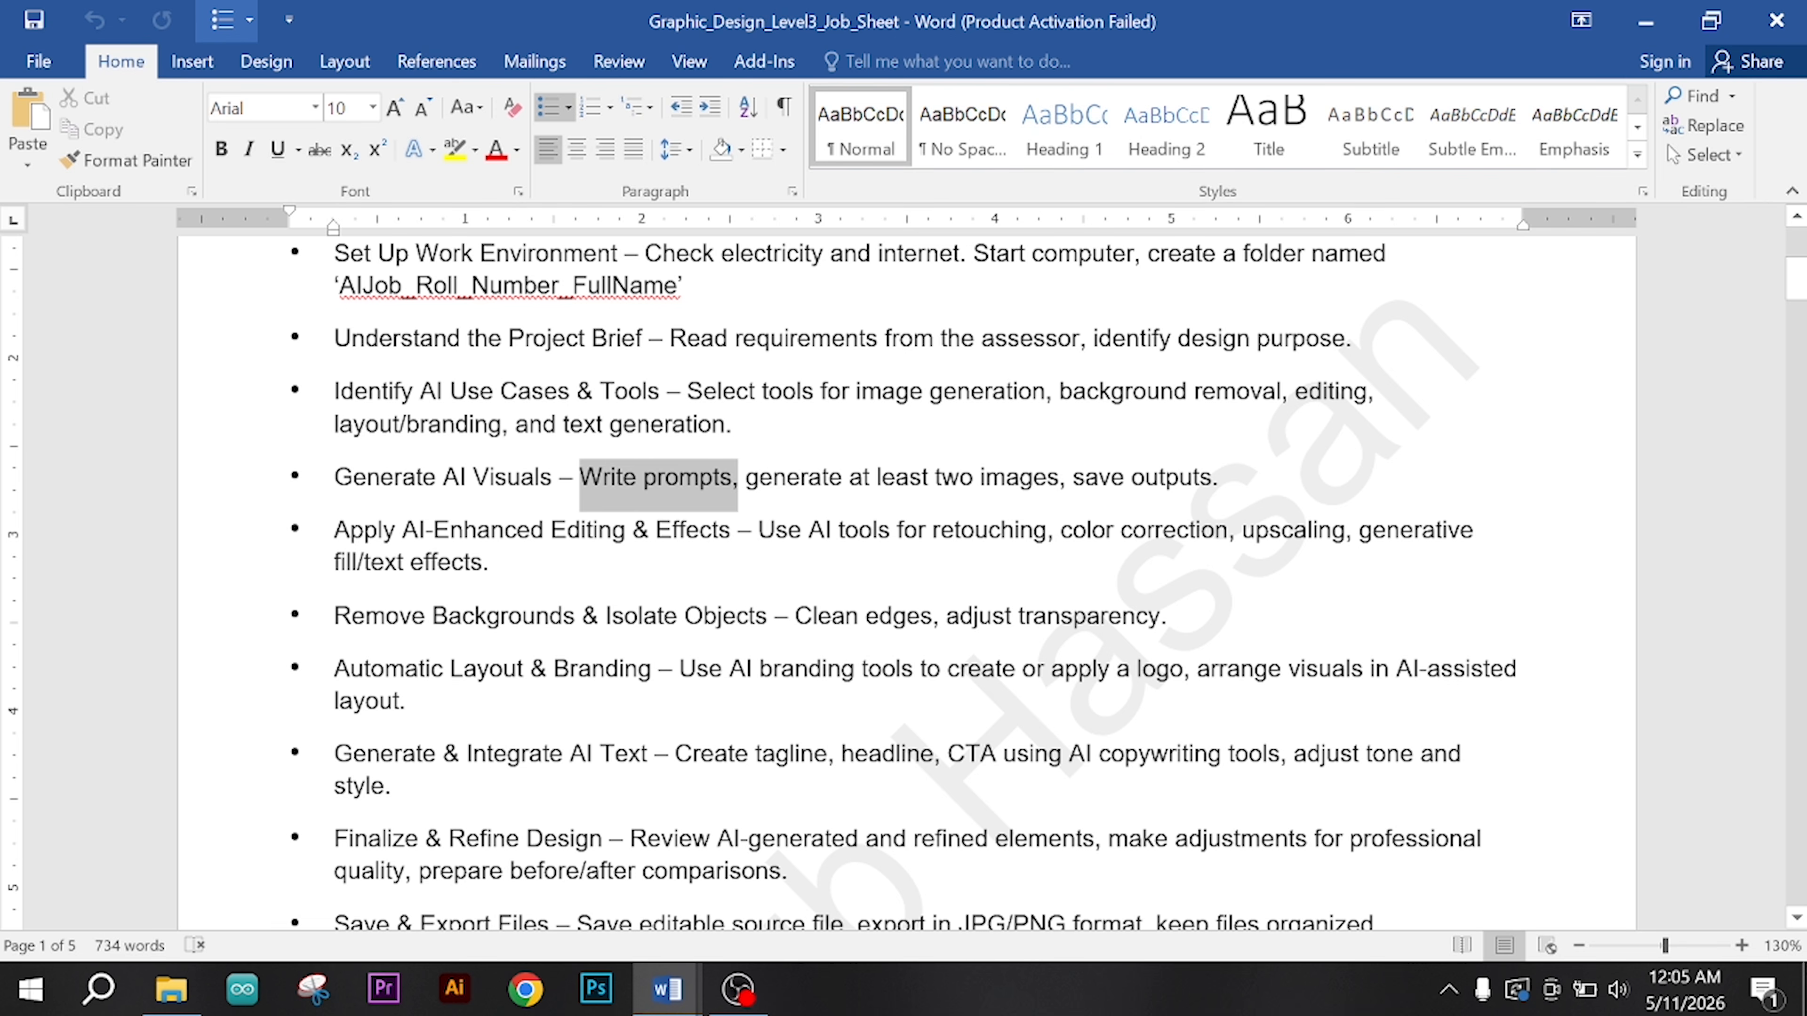
pyautogui.click(773, 476)
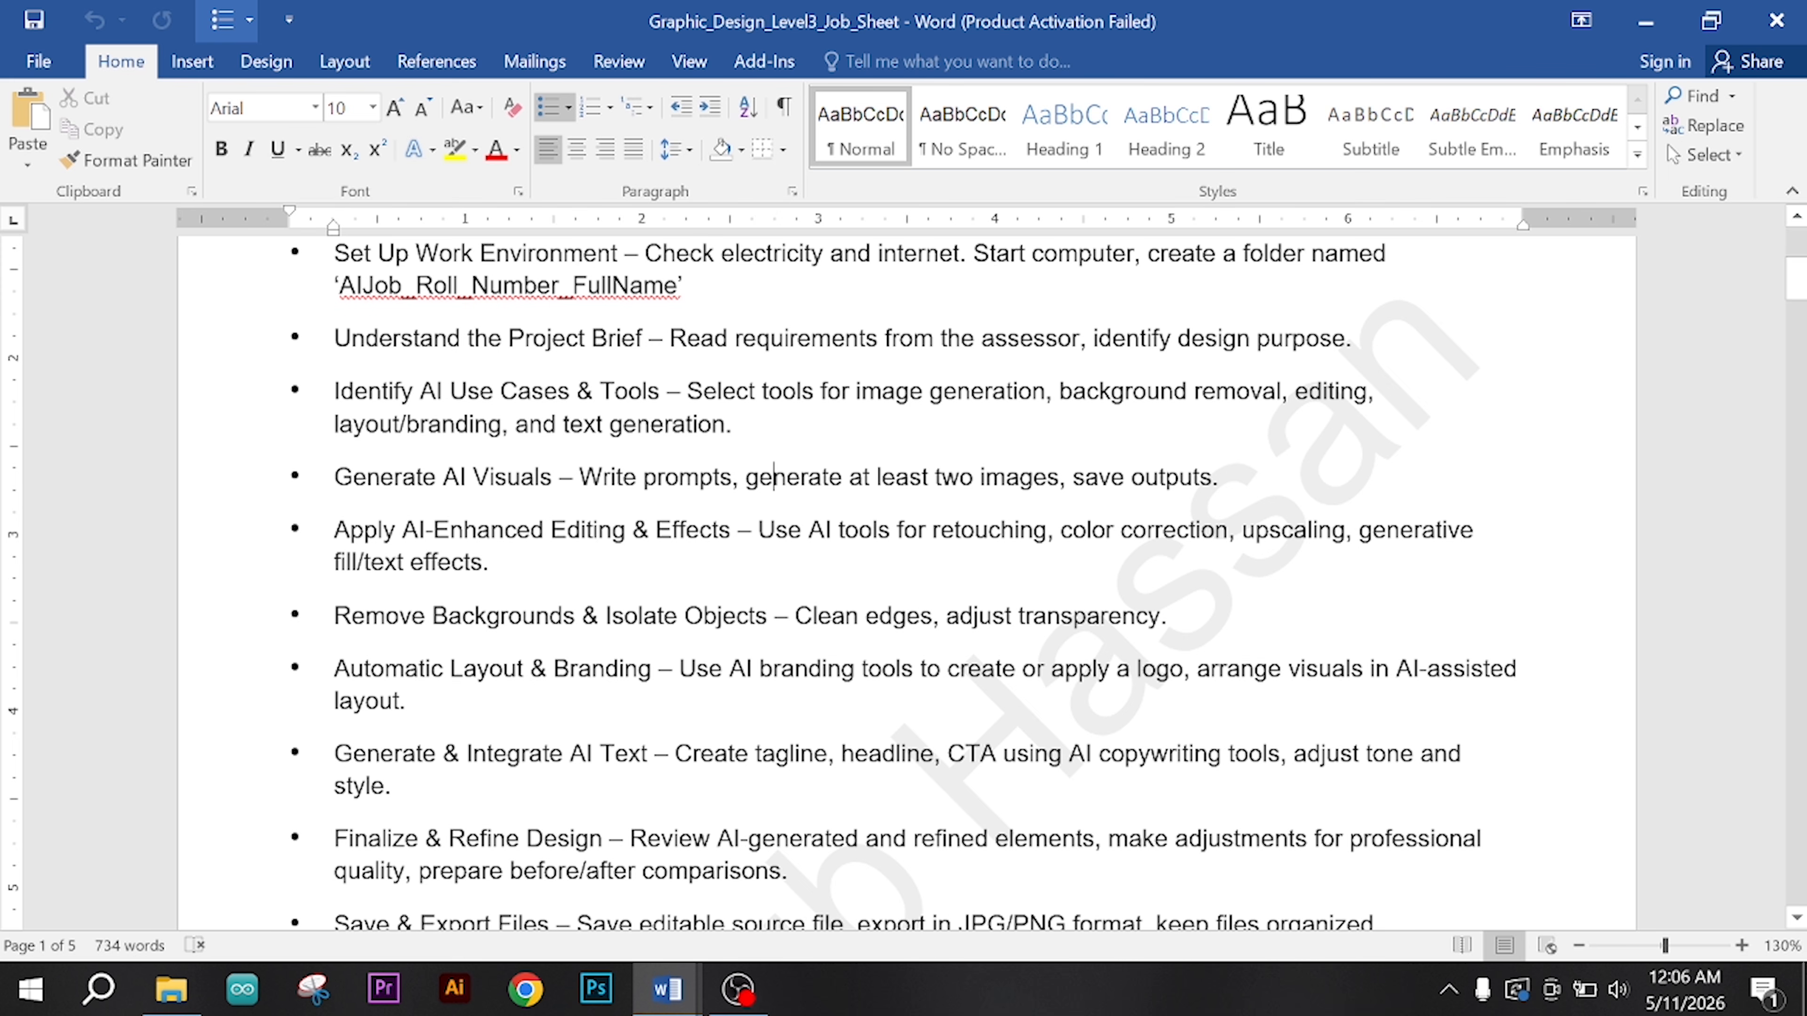
pyautogui.click(1220, 477)
pyautogui.moveTo(544, 530); pyautogui.dragTo(713, 551)
pyautogui.click(722, 568)
# Step: Read the remaining job sheet steps, from removing backgrounds through branding, AI text and final refinement to saving and exporting
pyautogui.scroll(-1, 904, 583)
pyautogui.click(576, 528)
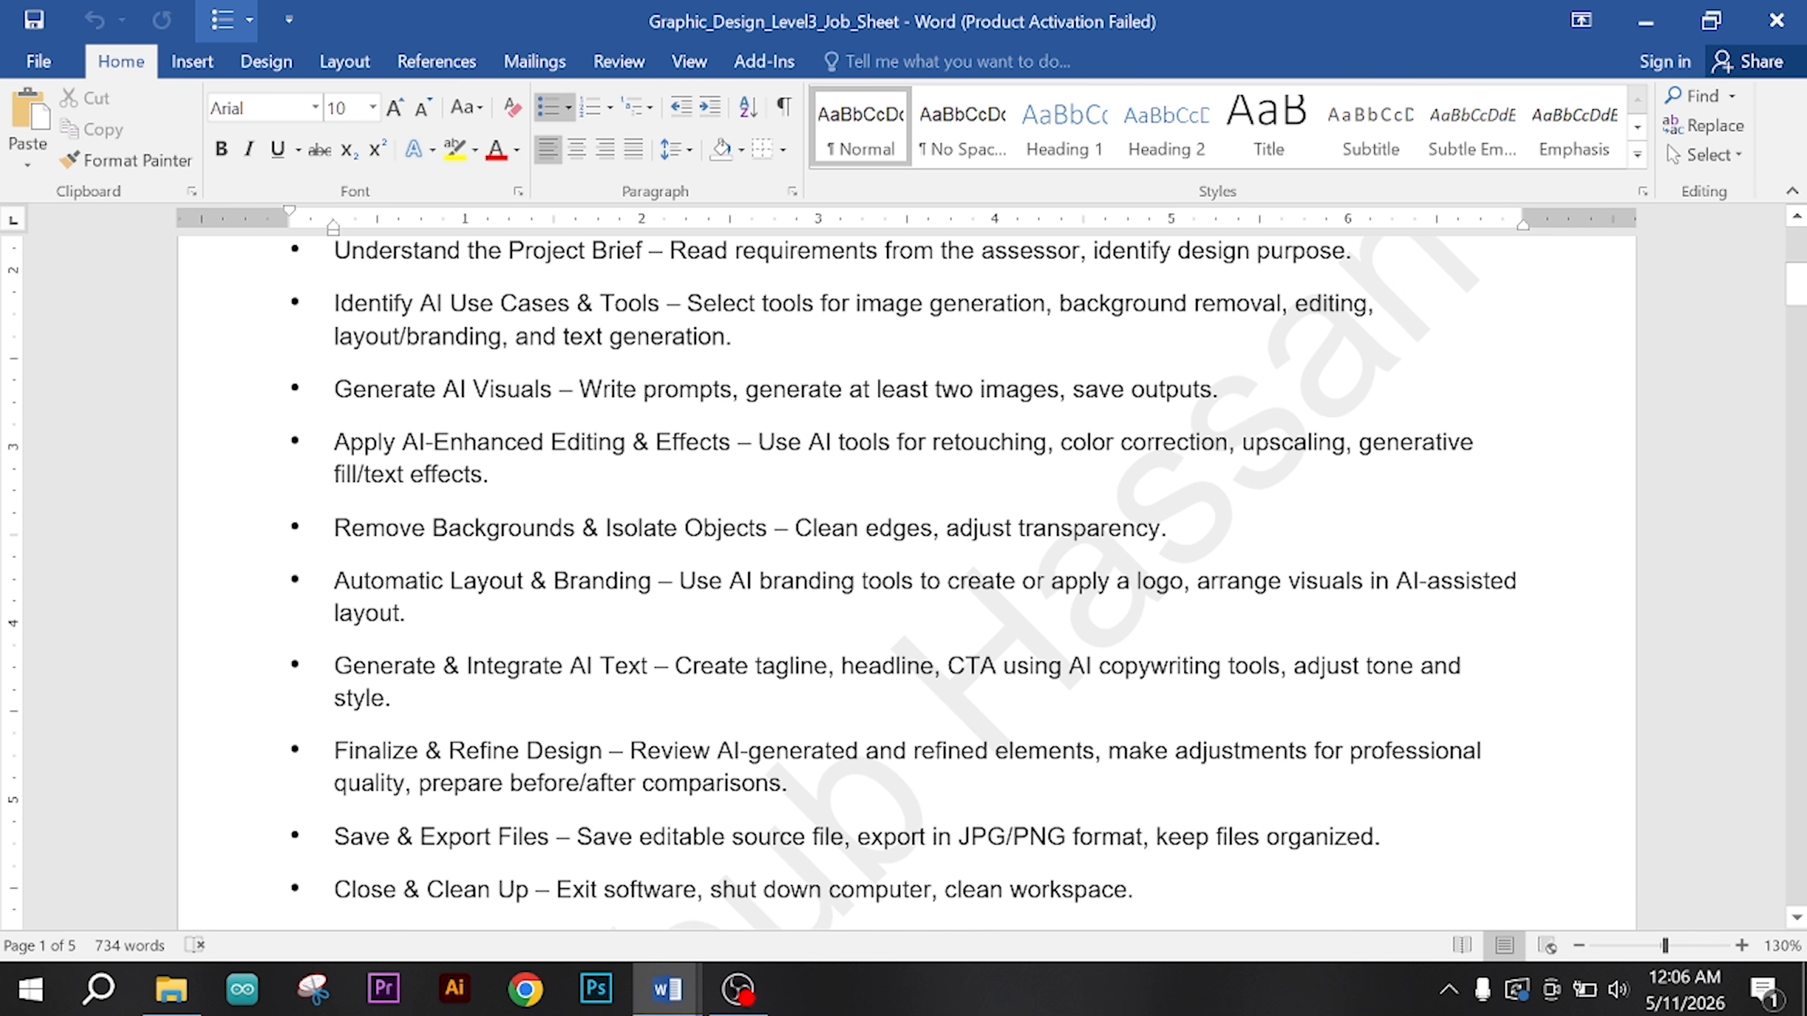
pyautogui.click(768, 528)
pyautogui.scroll(-1, 903, 583)
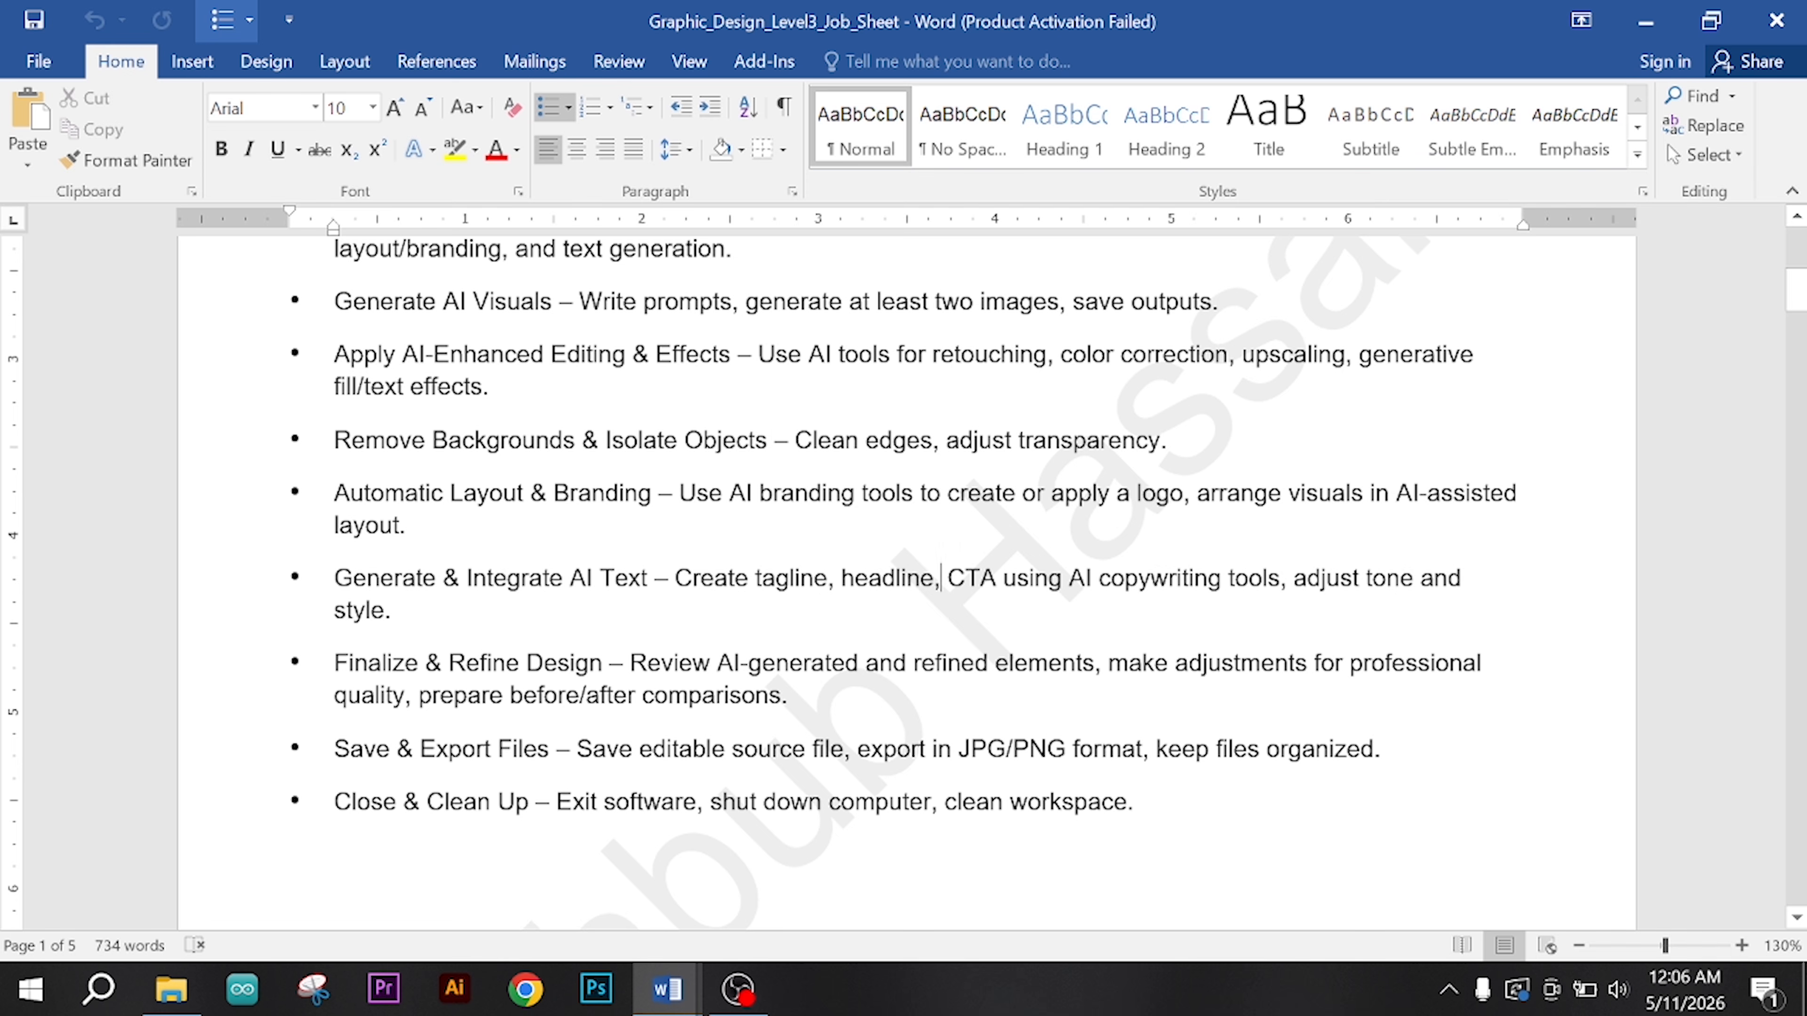
pyautogui.moveTo(815, 578); pyautogui.dragTo(774, 578)
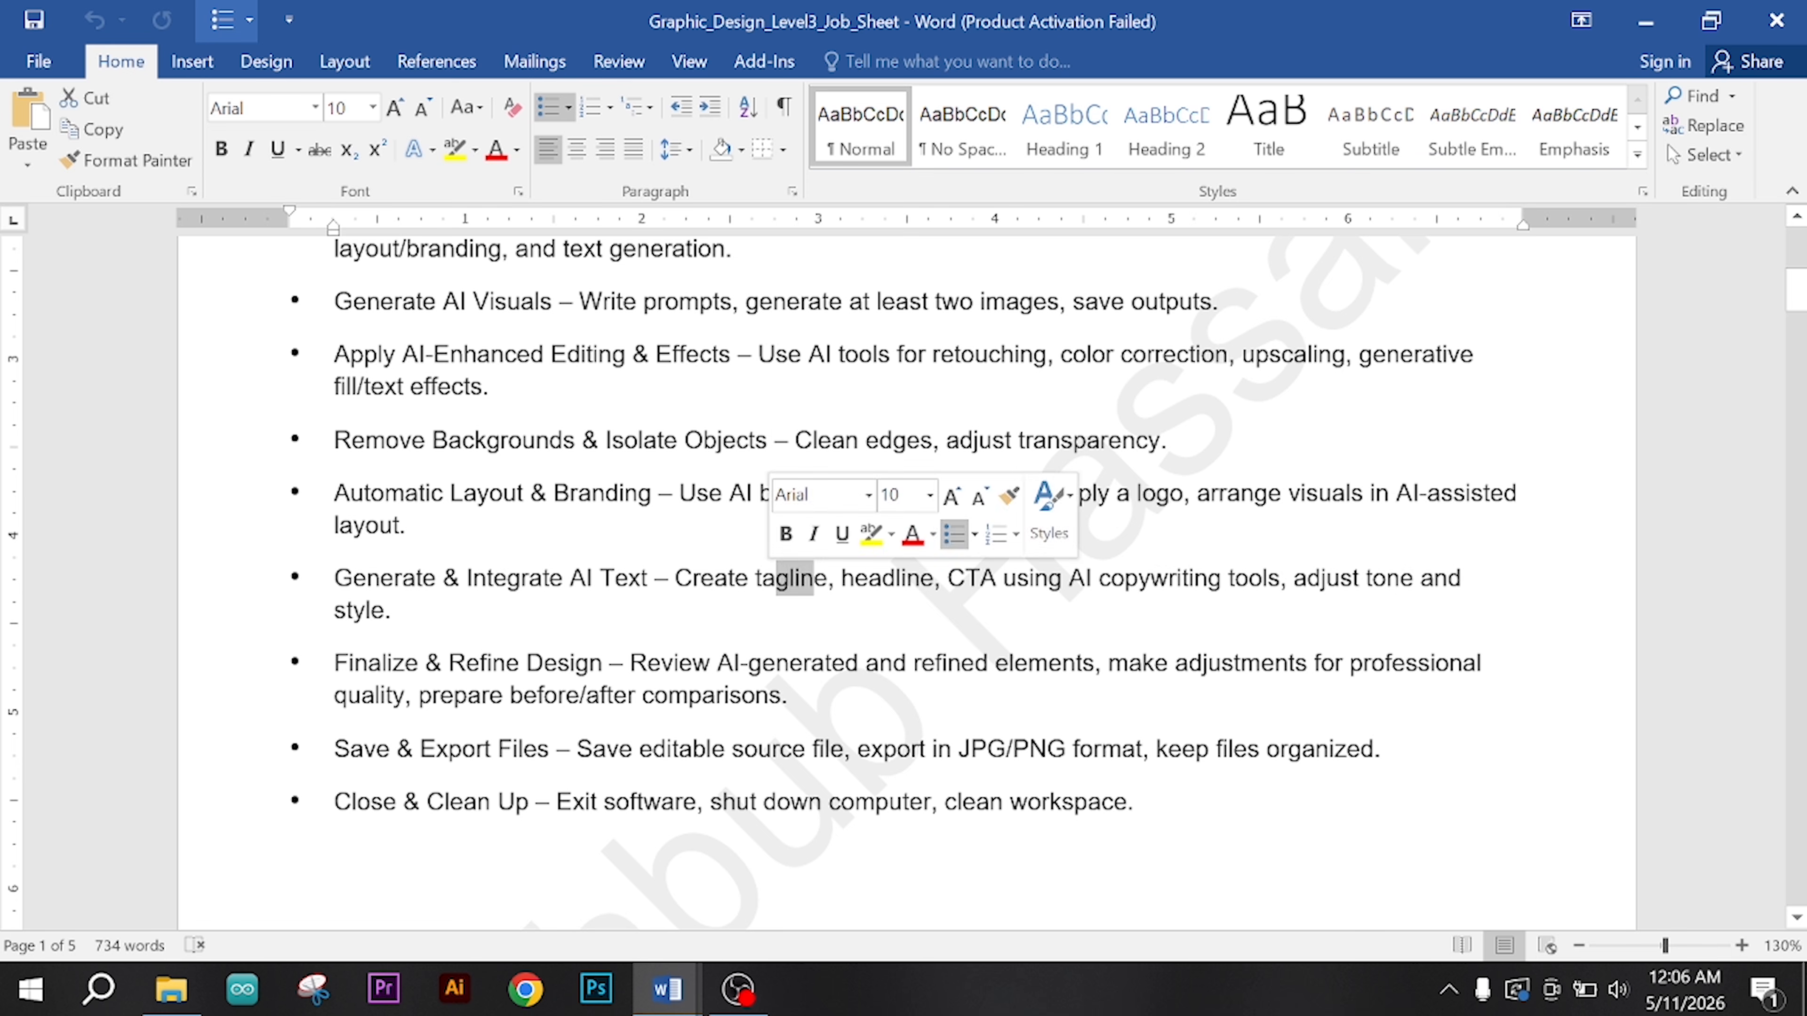
pyautogui.click(393, 613)
pyautogui.moveTo(393, 612); pyautogui.dragTo(1069, 578)
pyautogui.click(393, 613)
pyautogui.click(393, 612)
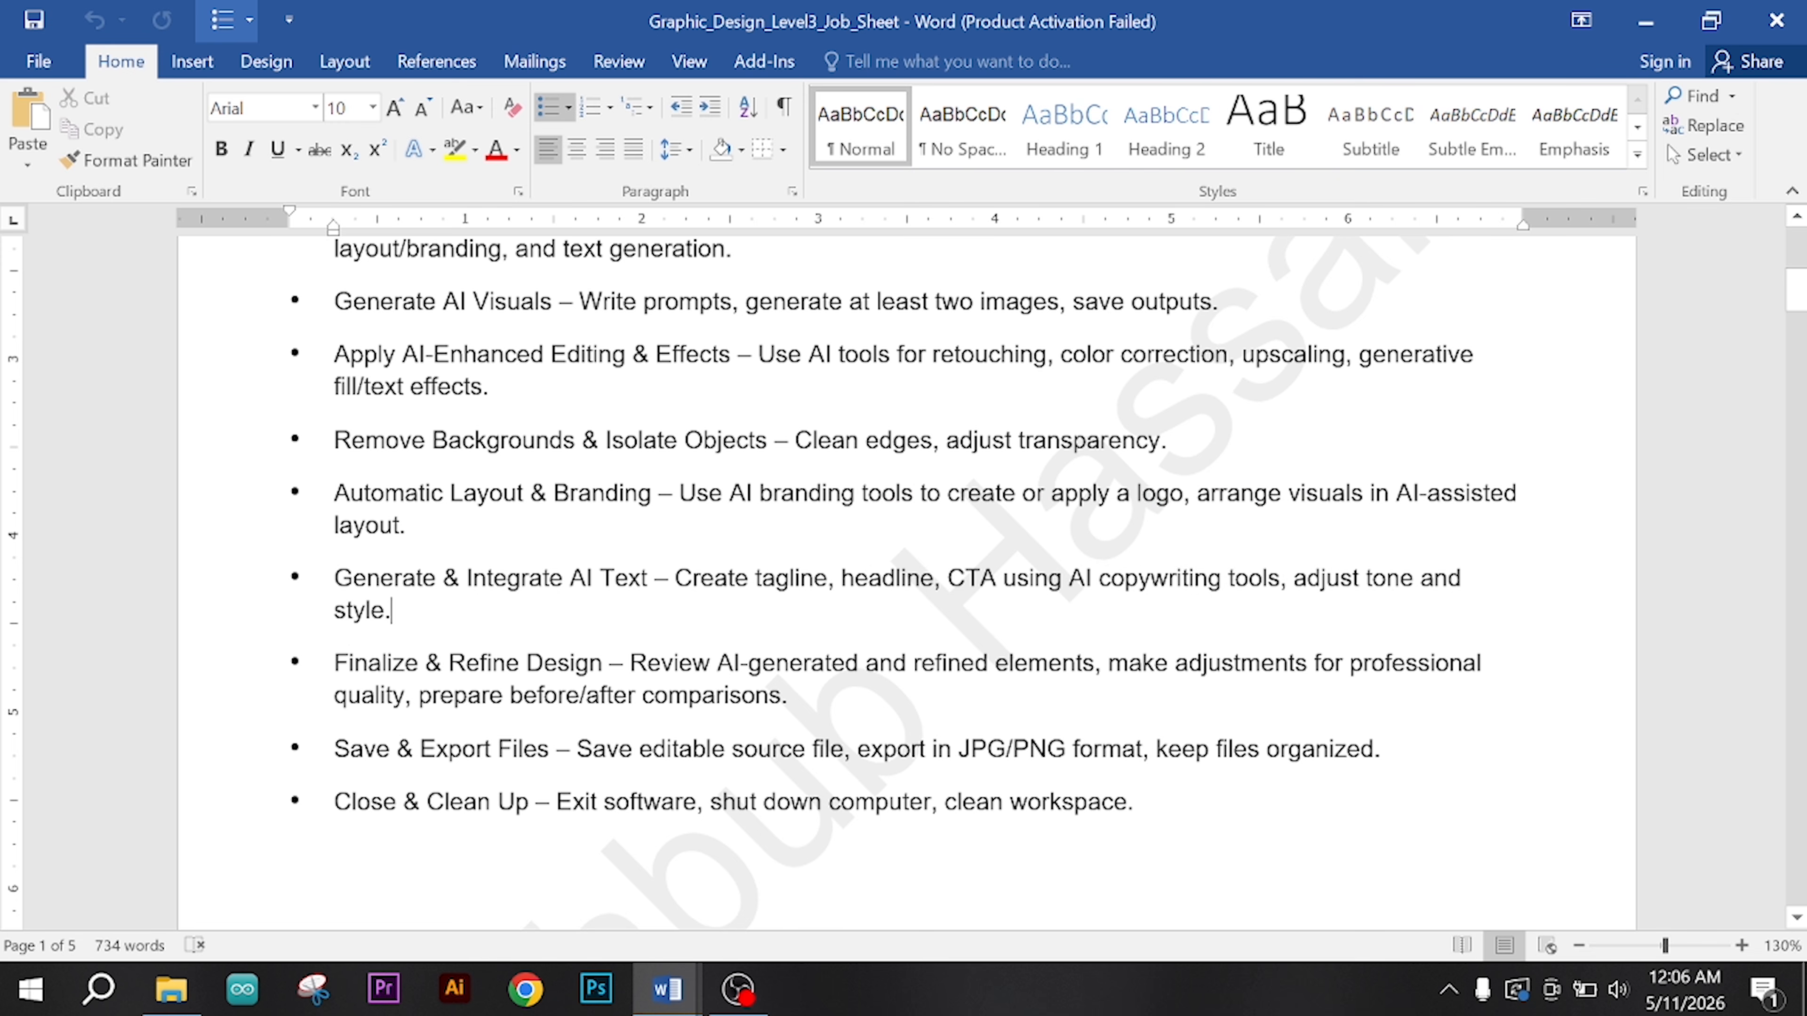
pyautogui.scroll(-1, 907, 582)
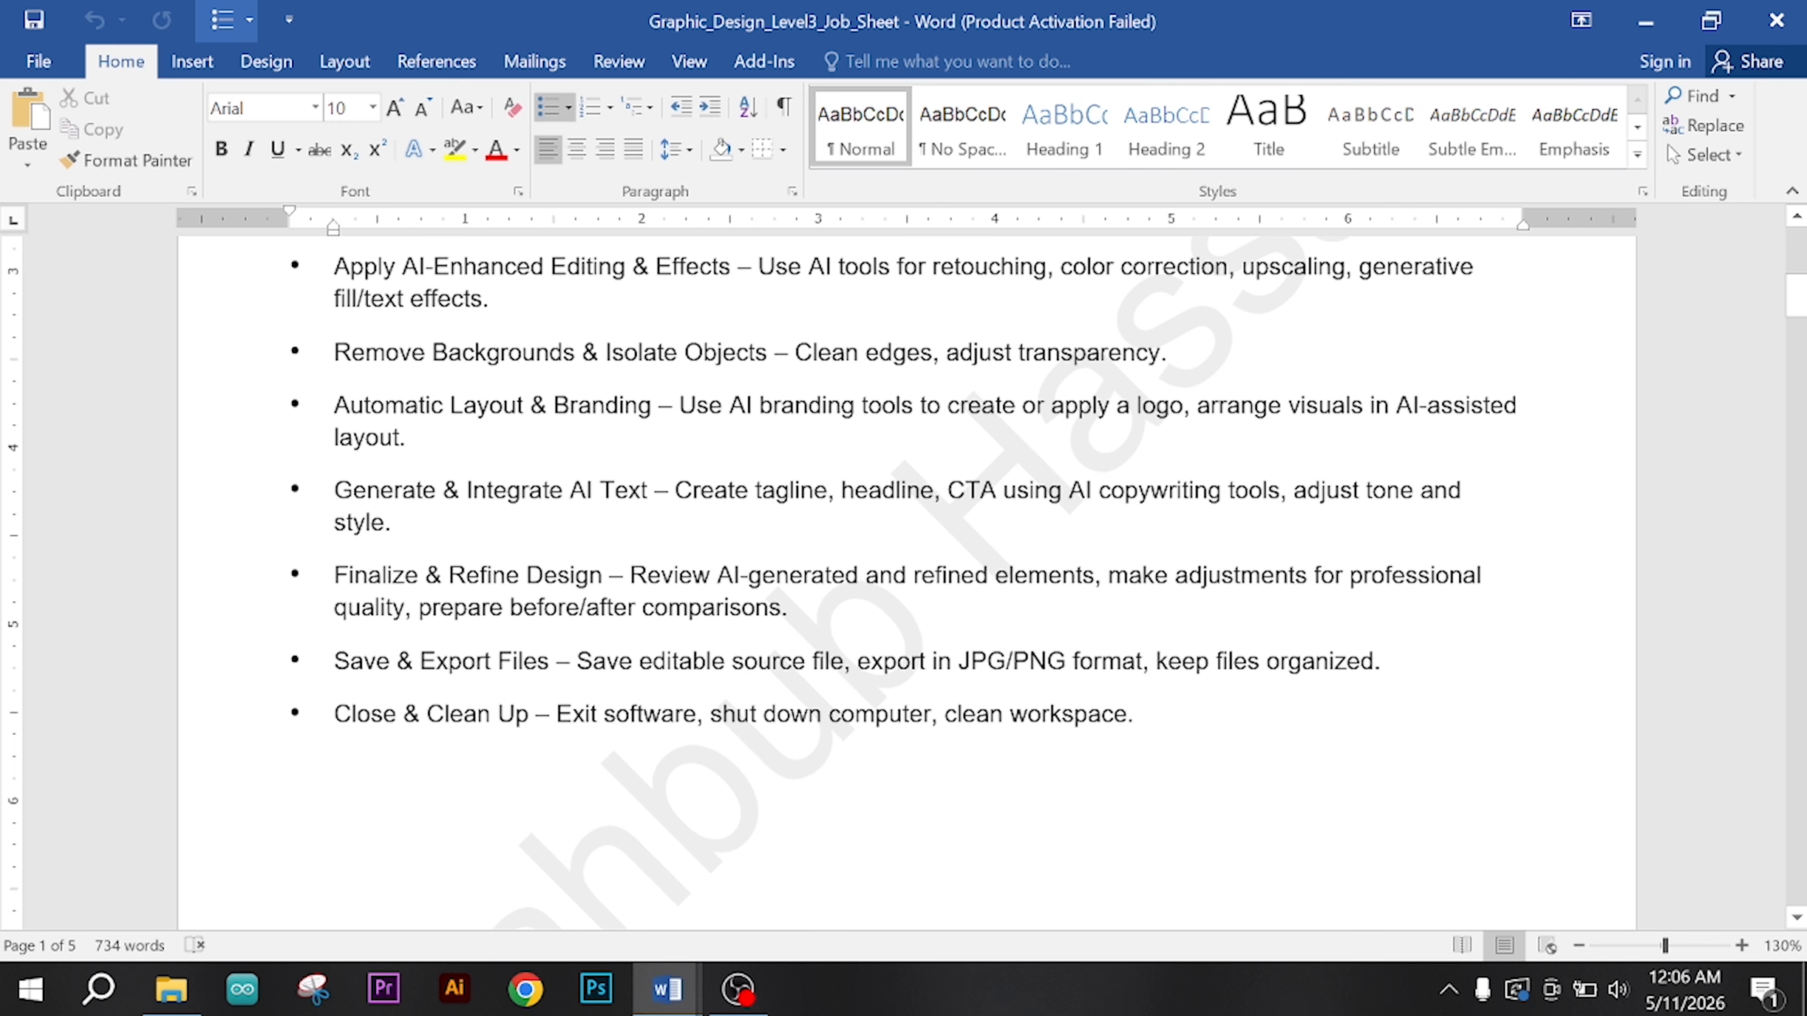
pyautogui.moveTo(334, 575); pyautogui.dragTo(674, 589)
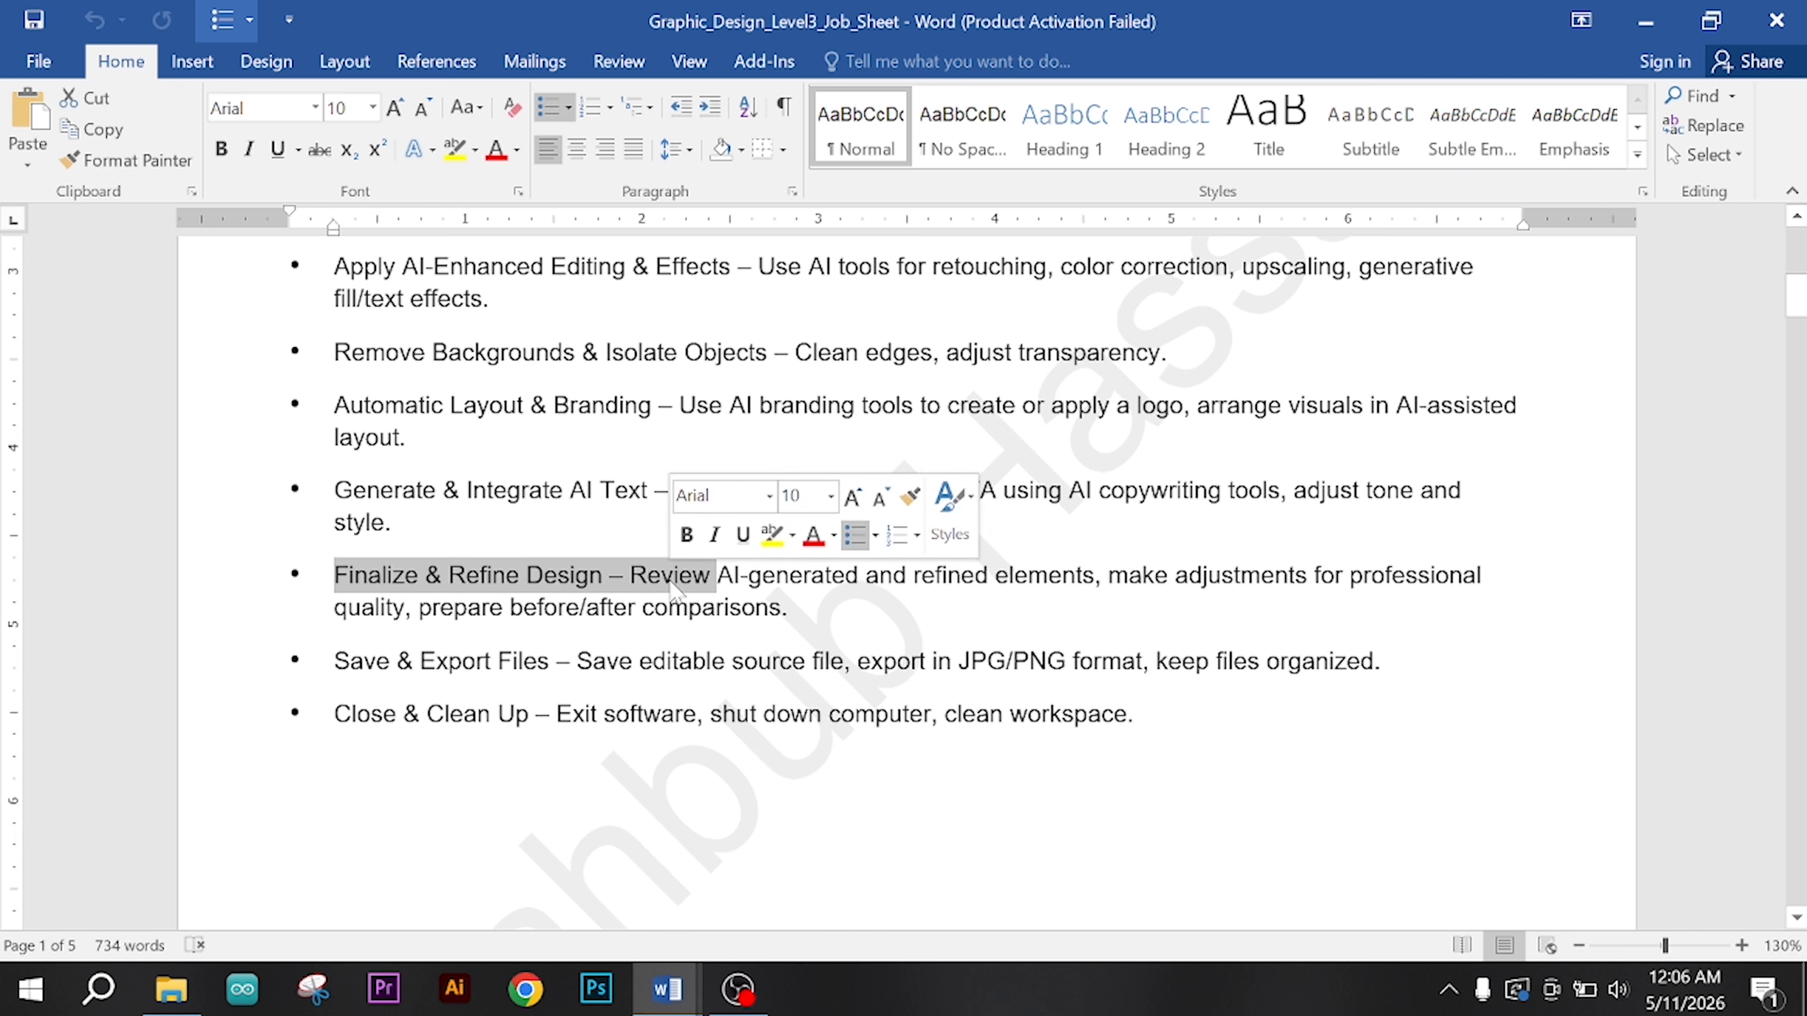
pyautogui.click(675, 589)
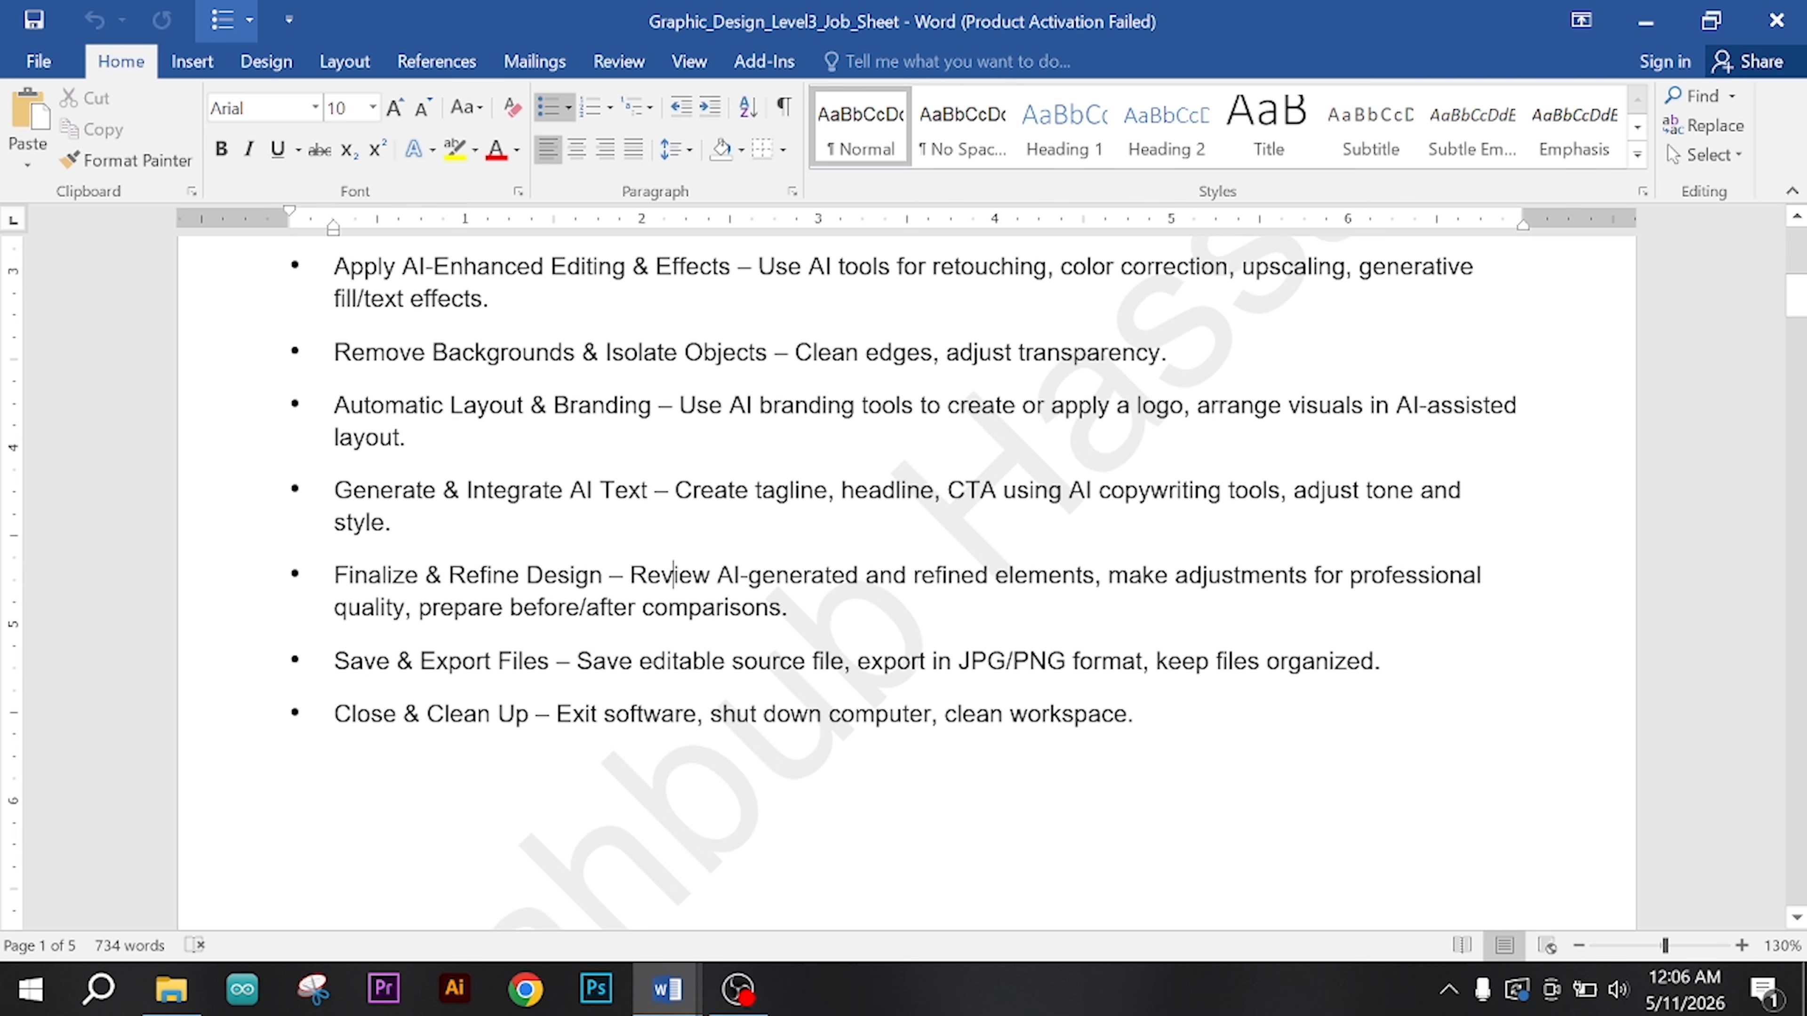
pyautogui.moveTo(397, 662); pyautogui.dragTo(577, 662)
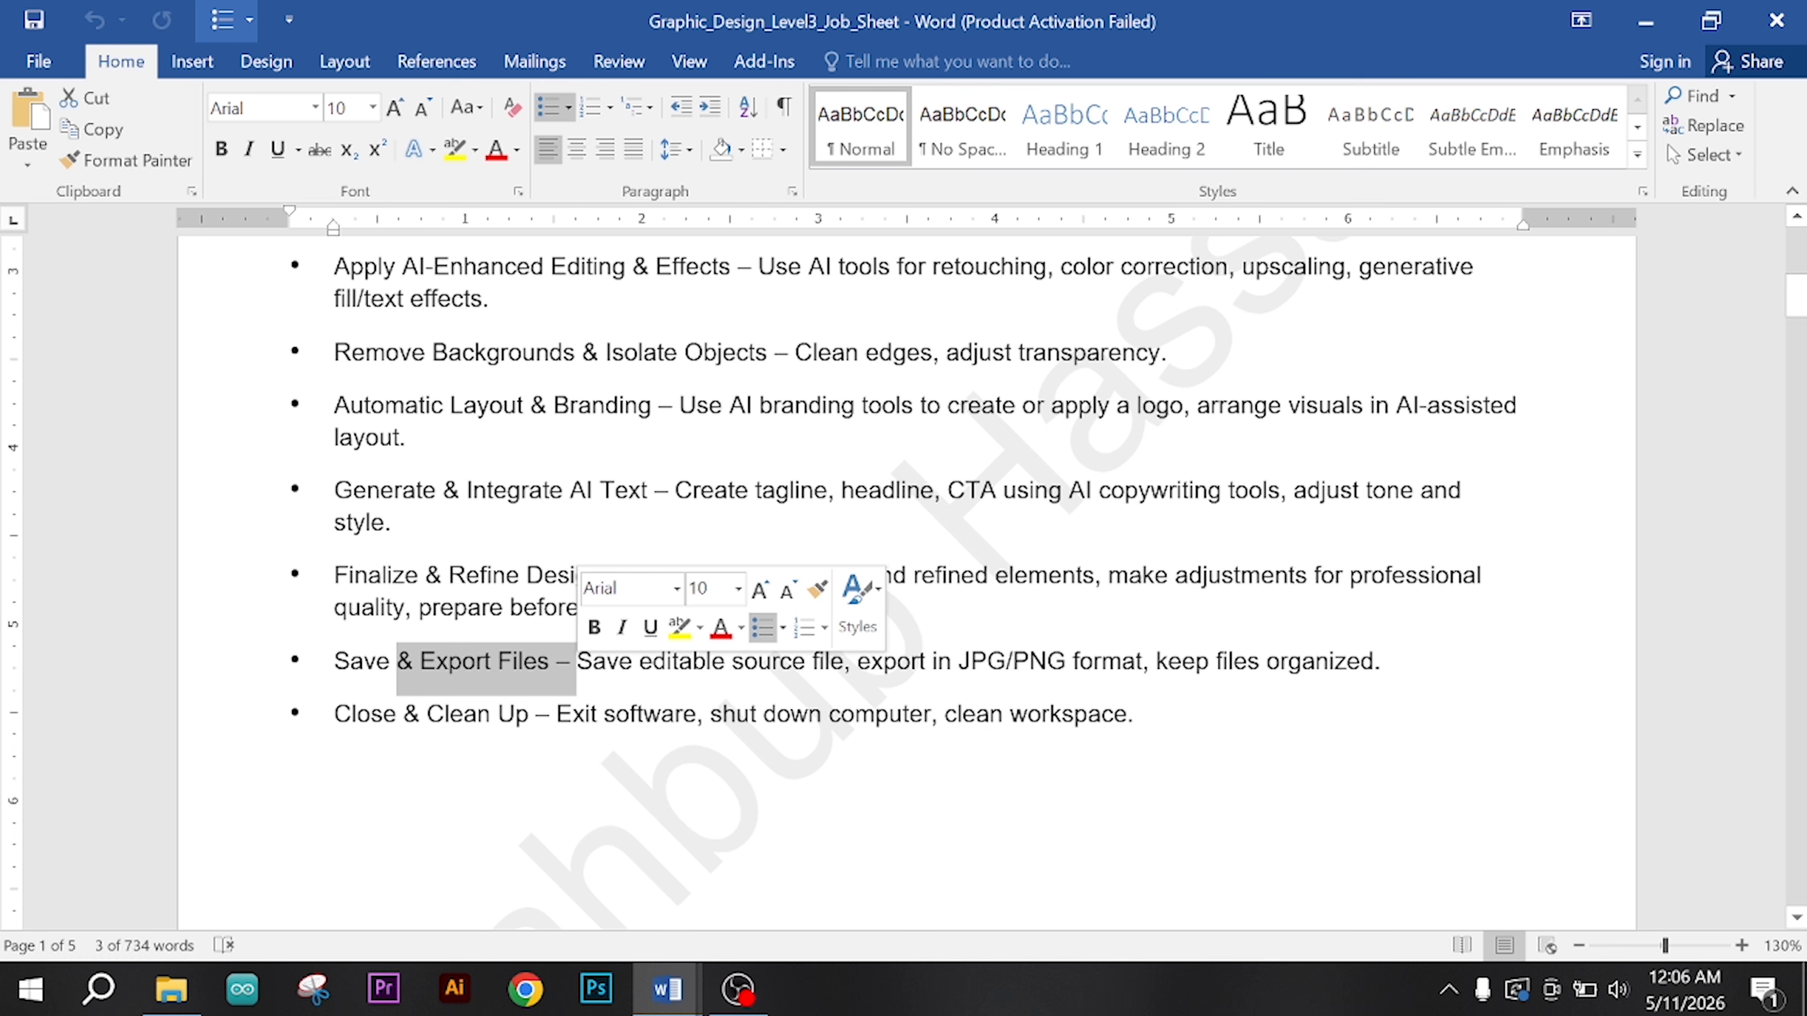
pyautogui.click(792, 662)
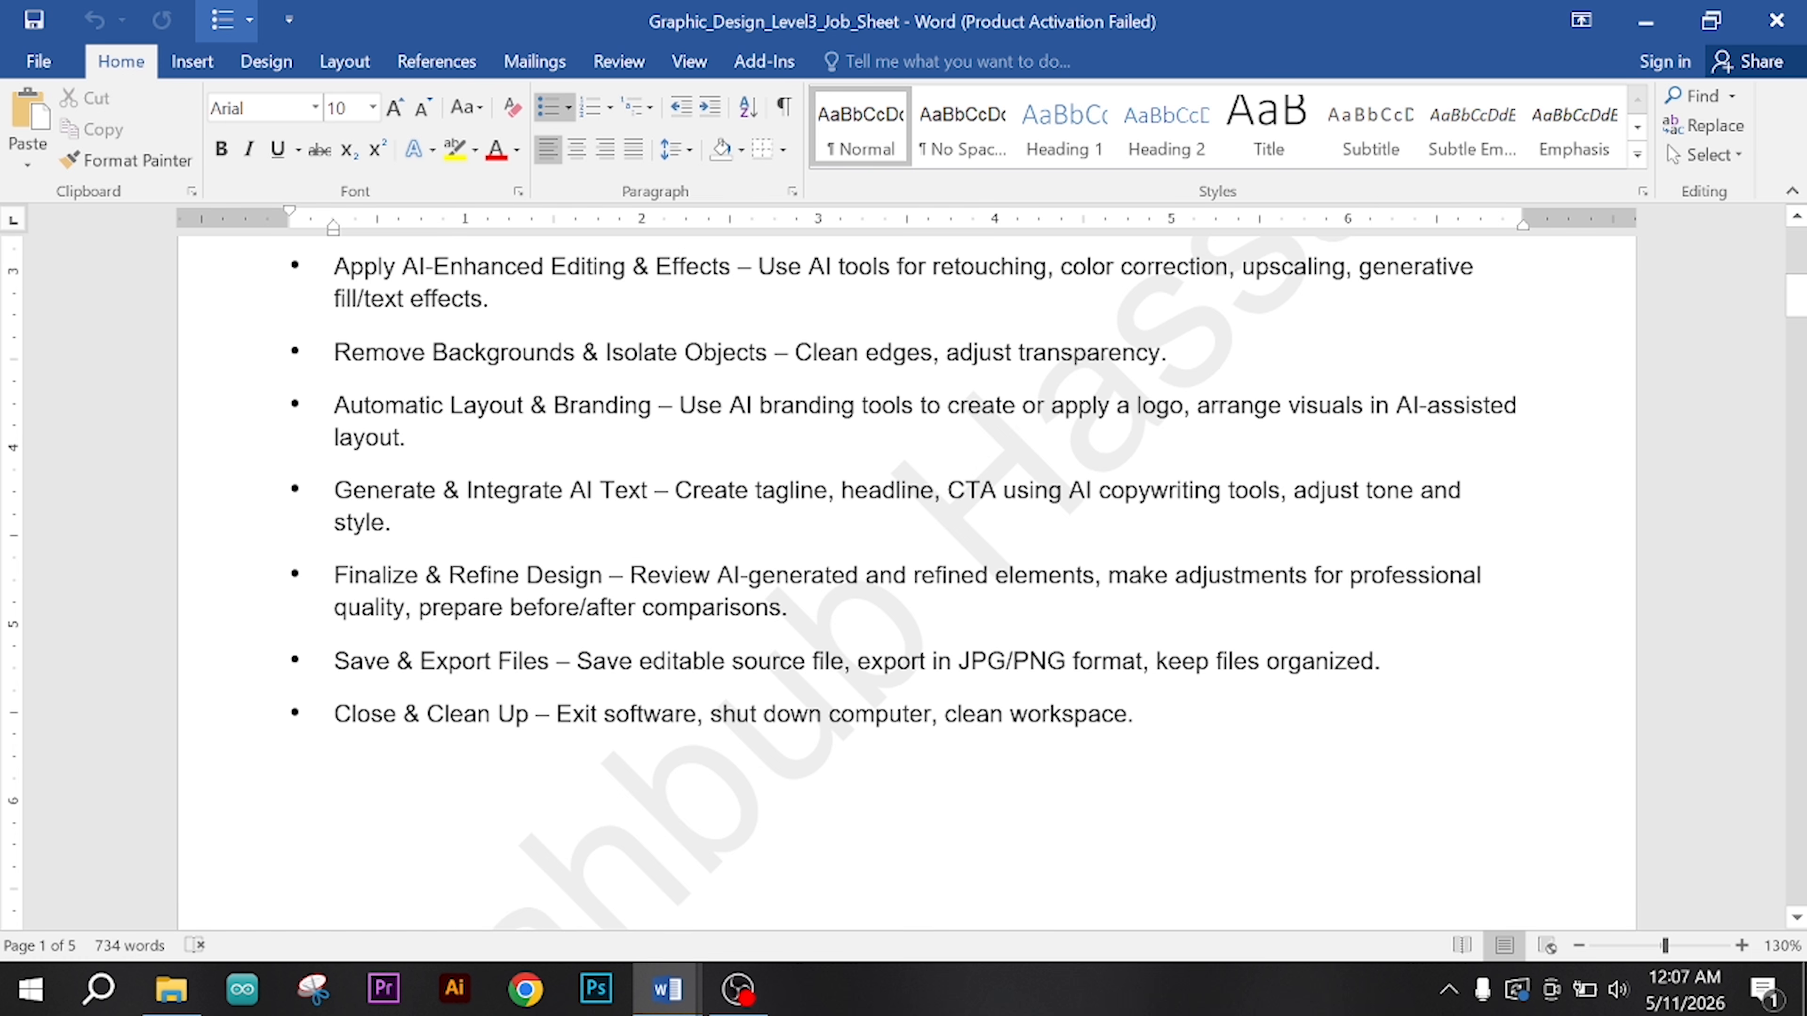
# Step: Review the AI-related steps of the job sheet once more, from identifying tools to integrating AI text
pyautogui.scroll(8, 903, 584)
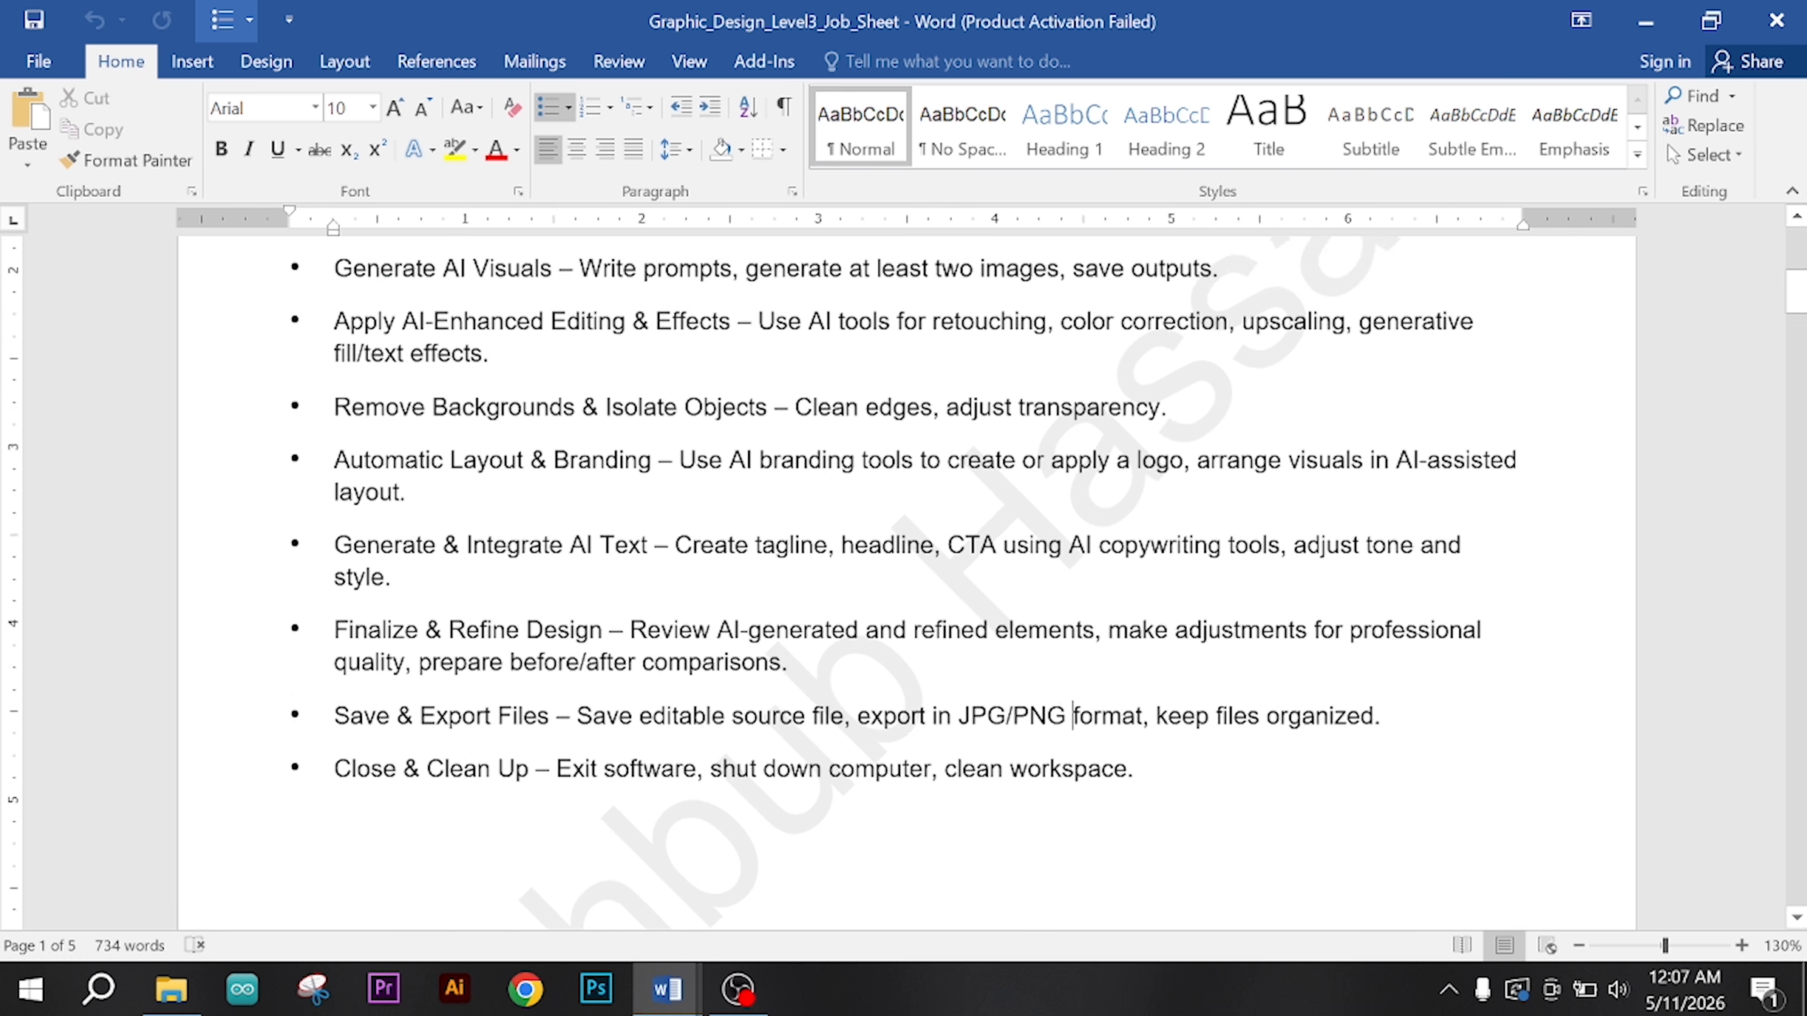
pyautogui.scroll(-2, 903, 583)
pyautogui.scroll(-1, 903, 583)
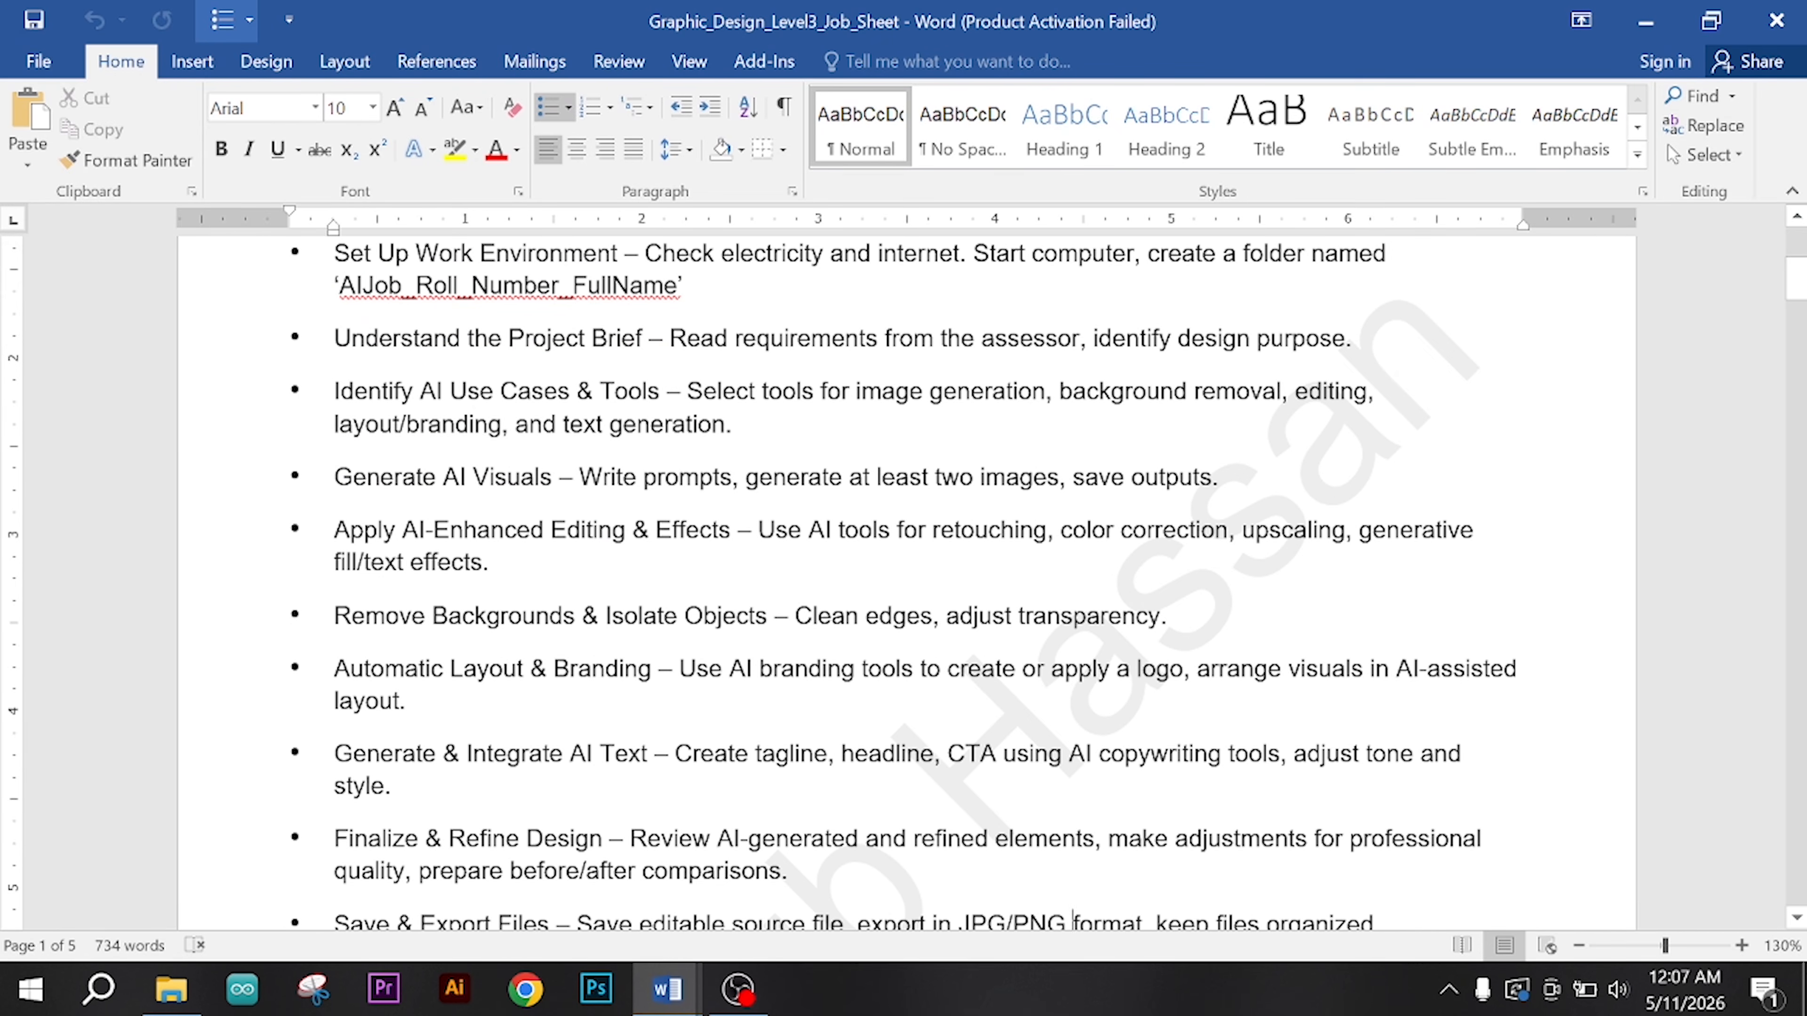
pyautogui.moveTo(450, 393); pyautogui.dragTo(988, 786)
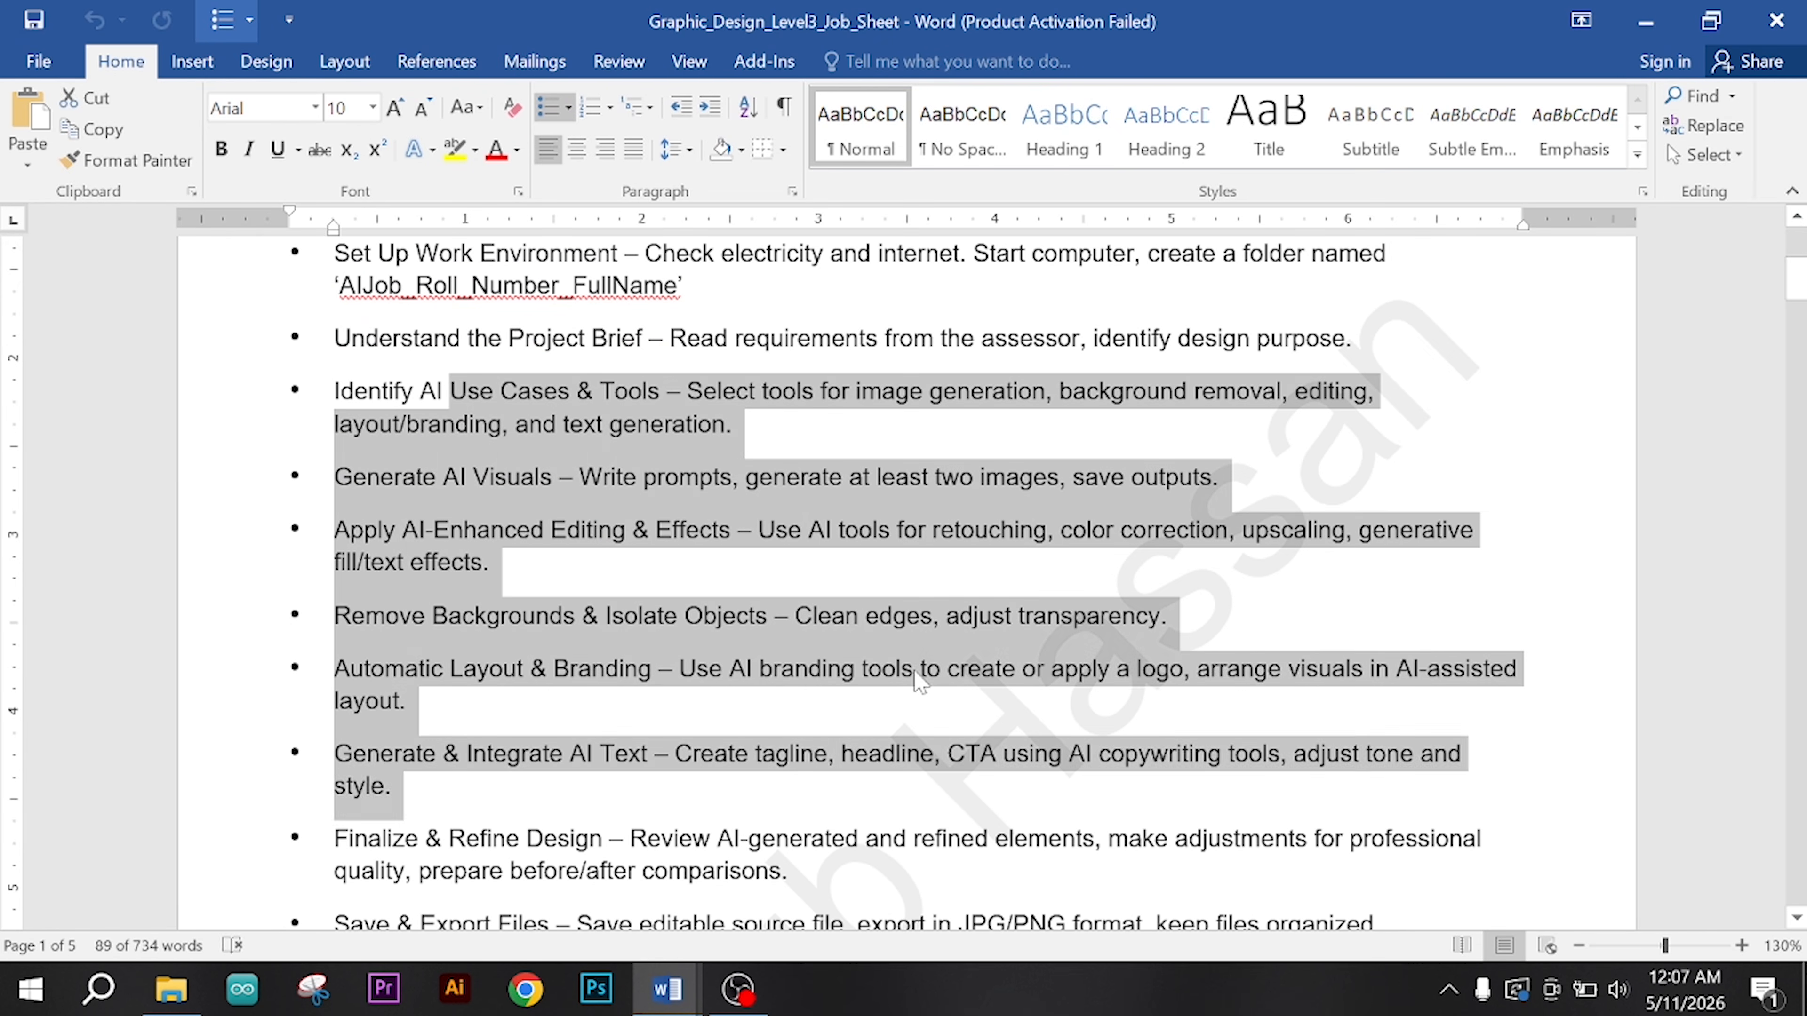
pyautogui.click(914, 671)
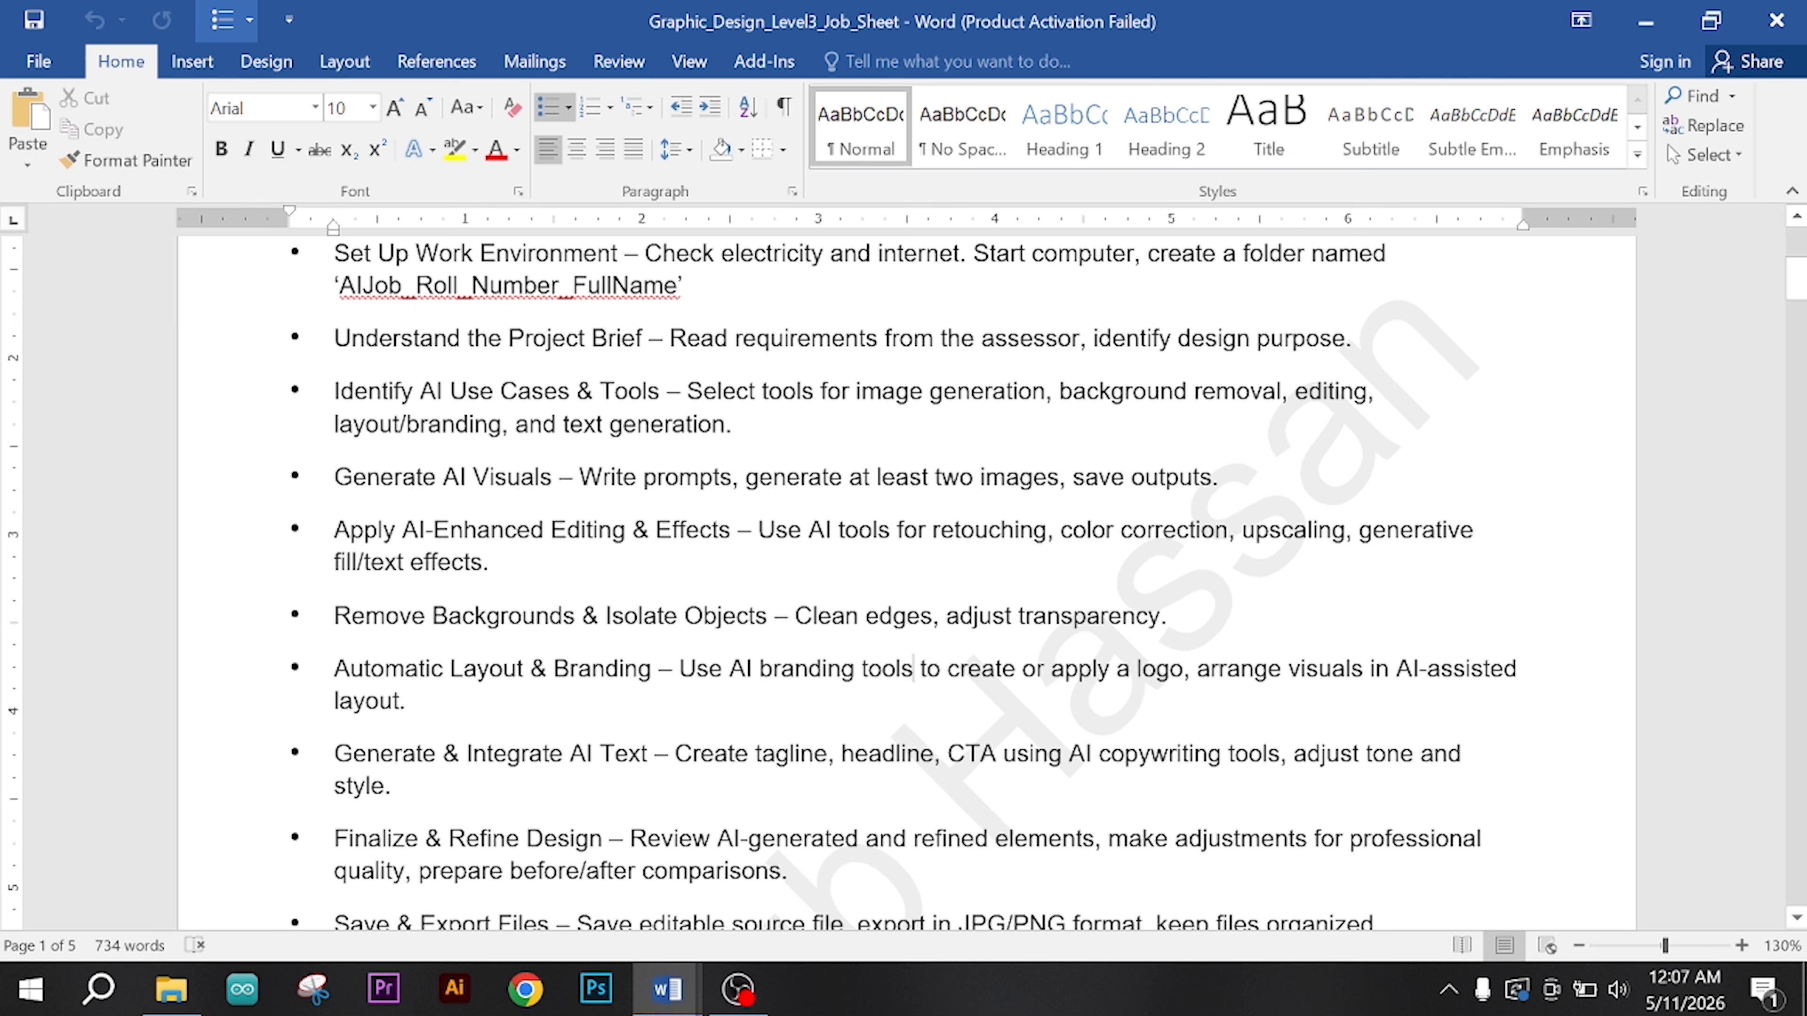
pyautogui.scroll(5, 903, 584)
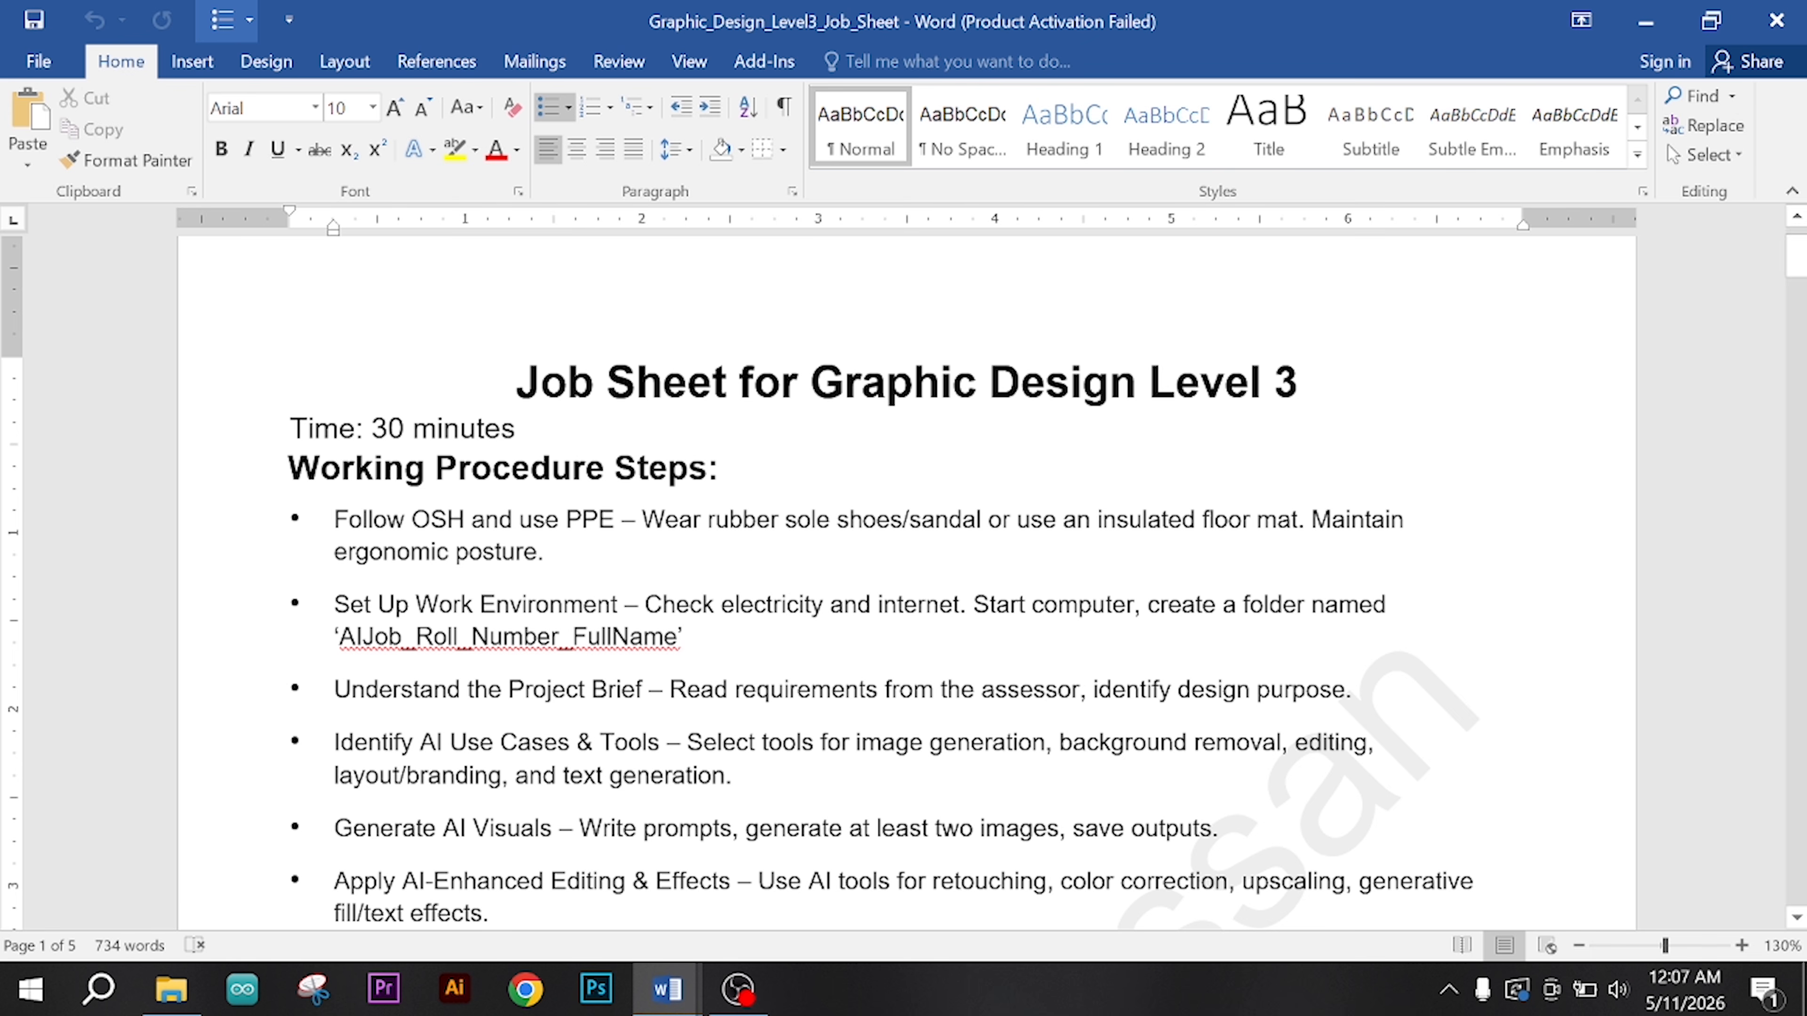
# Step: Minimize the job sheet and the other open Word document to reveal the desktop
pyautogui.click(1644, 20)
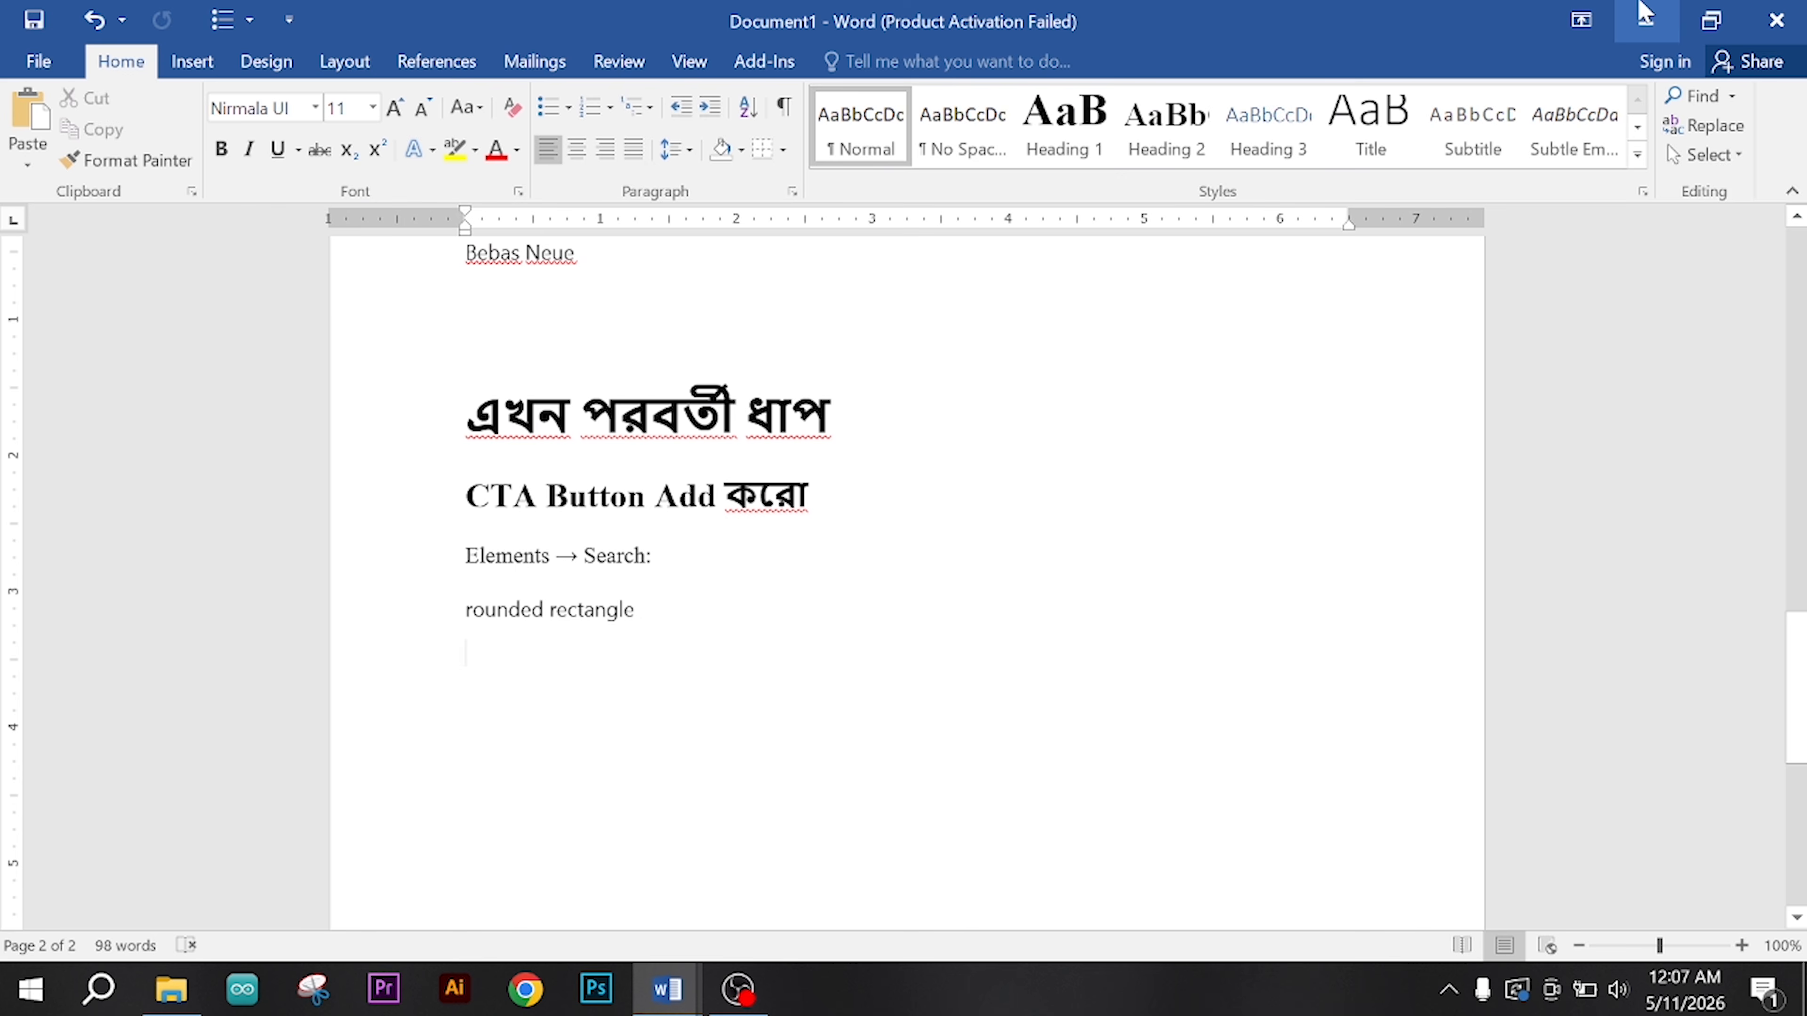
pyautogui.click(1644, 14)
pyautogui.click(1644, 14)
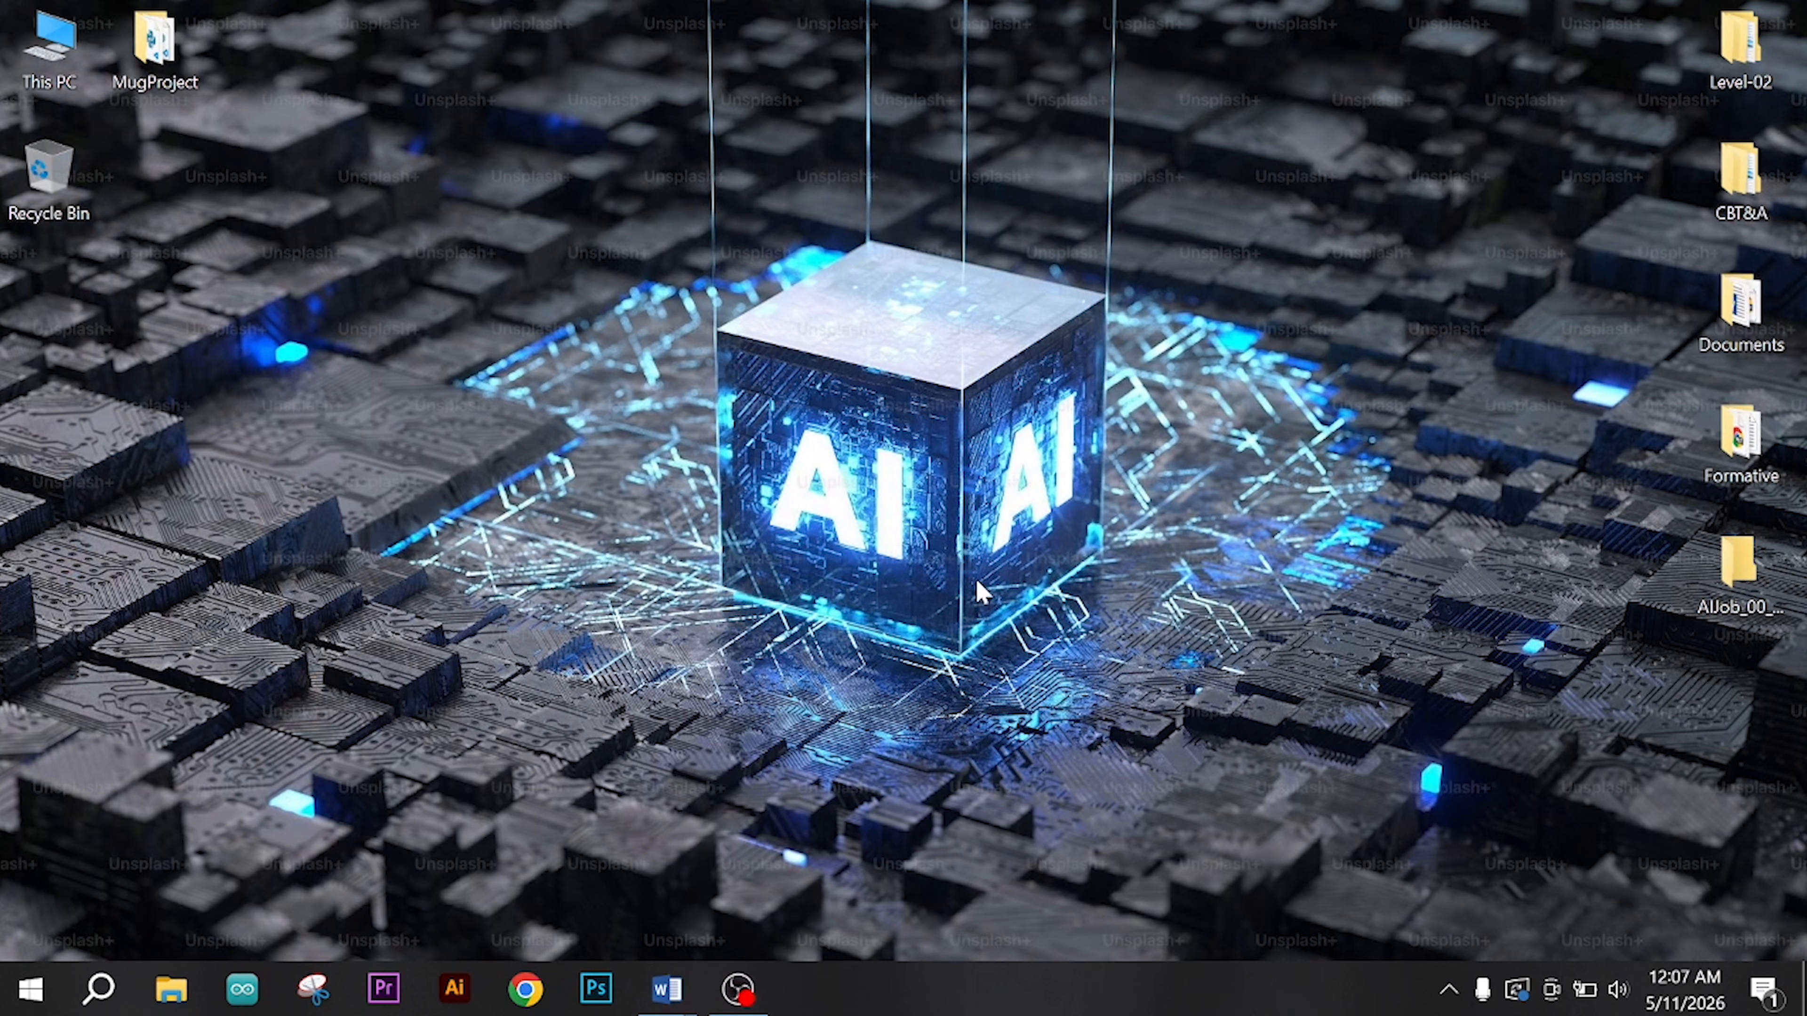
# Step: Switch to Chrome with the IT profile and search Google for chatgpt
pyautogui.click(525, 989)
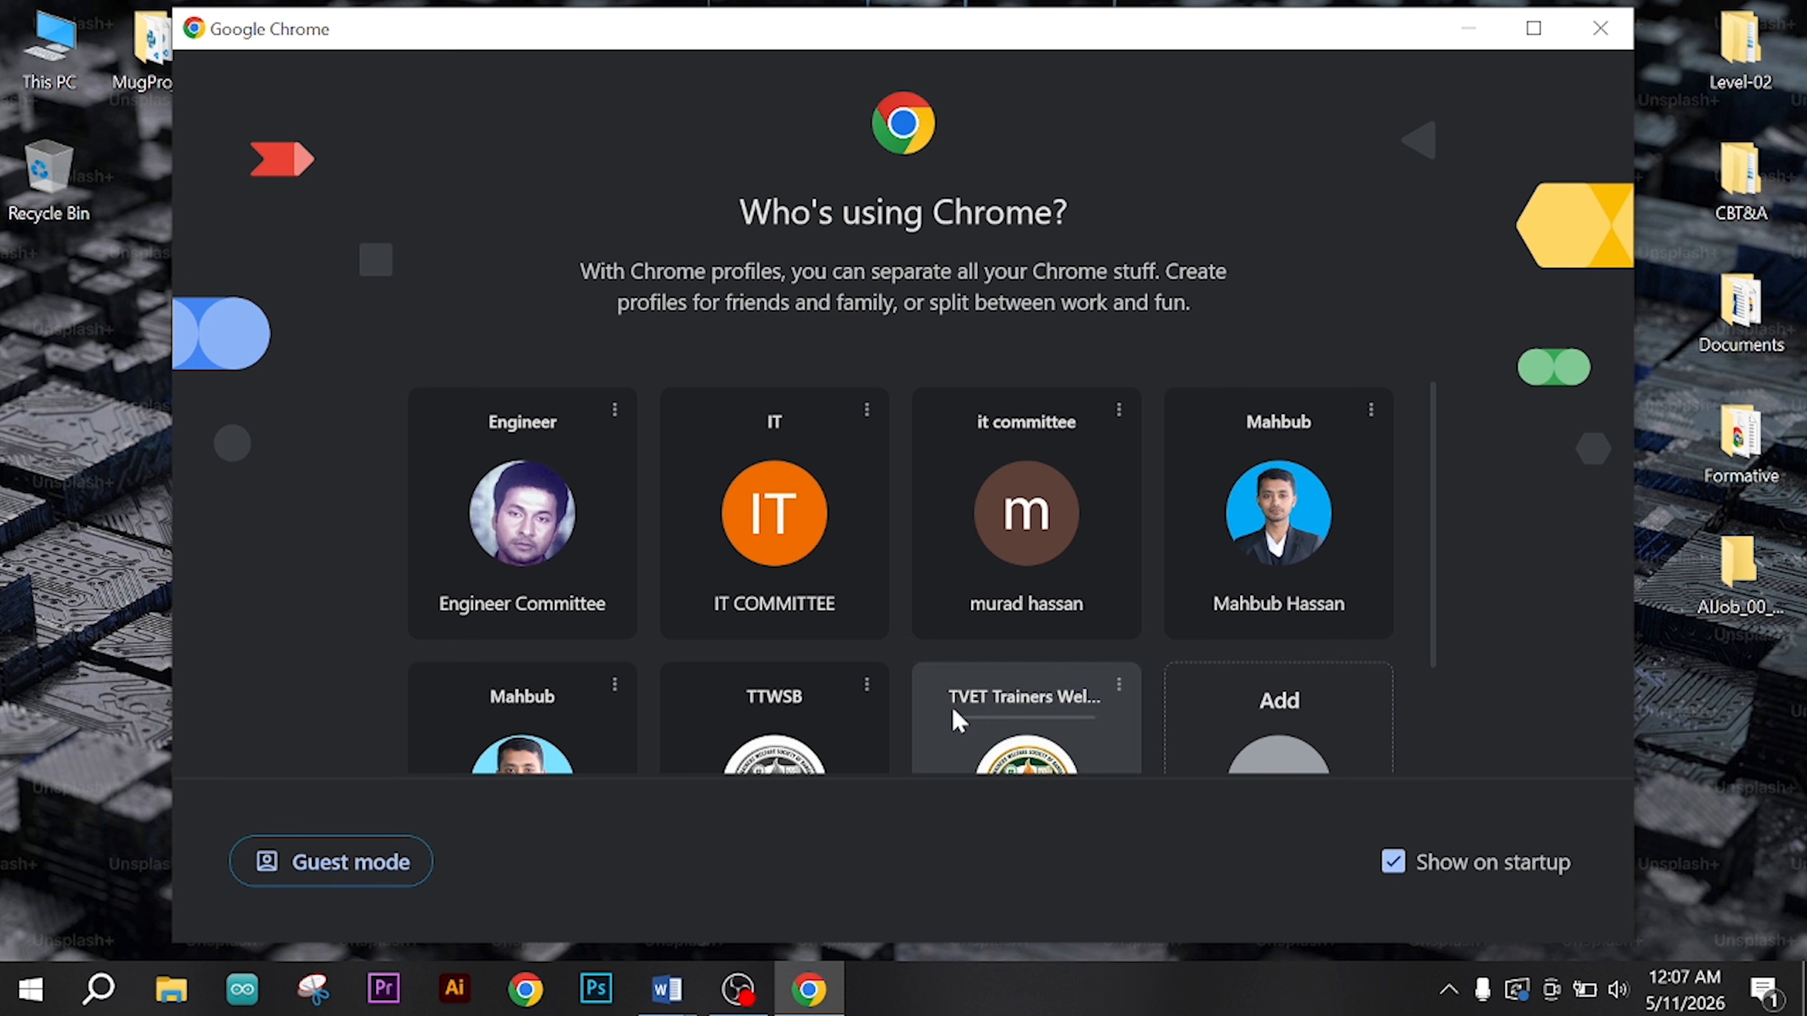
pyautogui.click(811, 575)
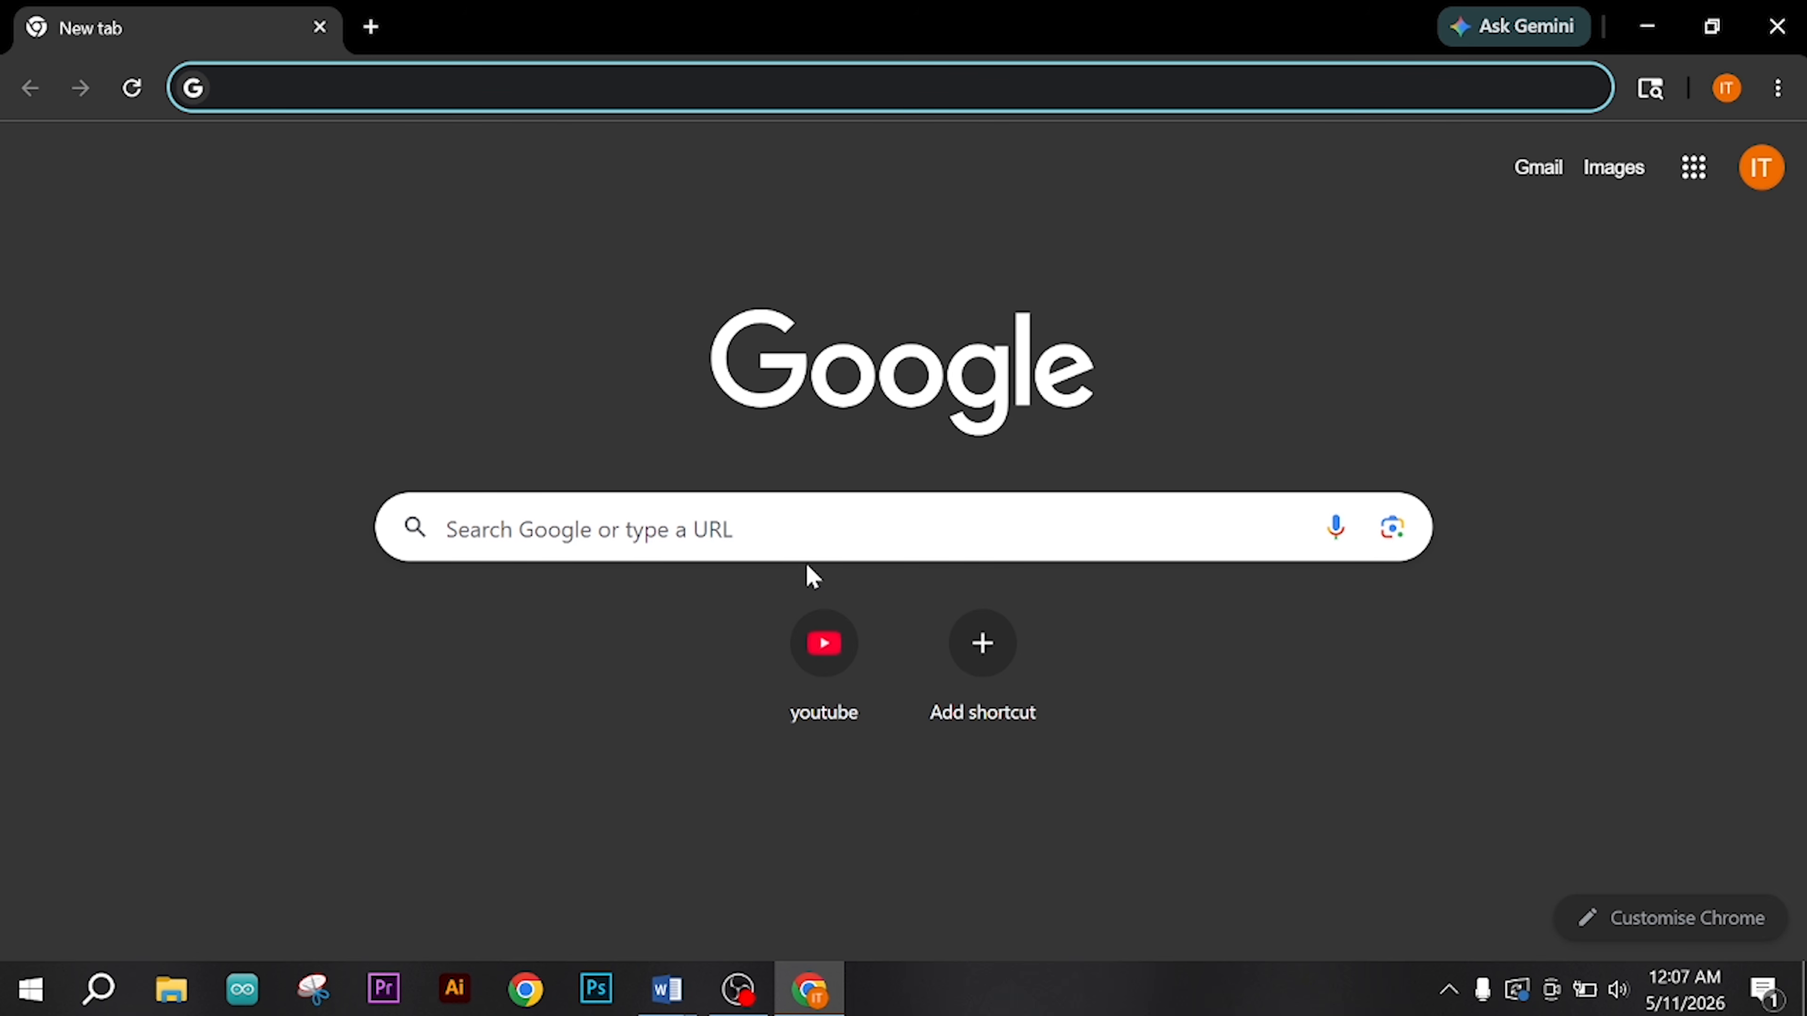
pyautogui.click(811, 528)
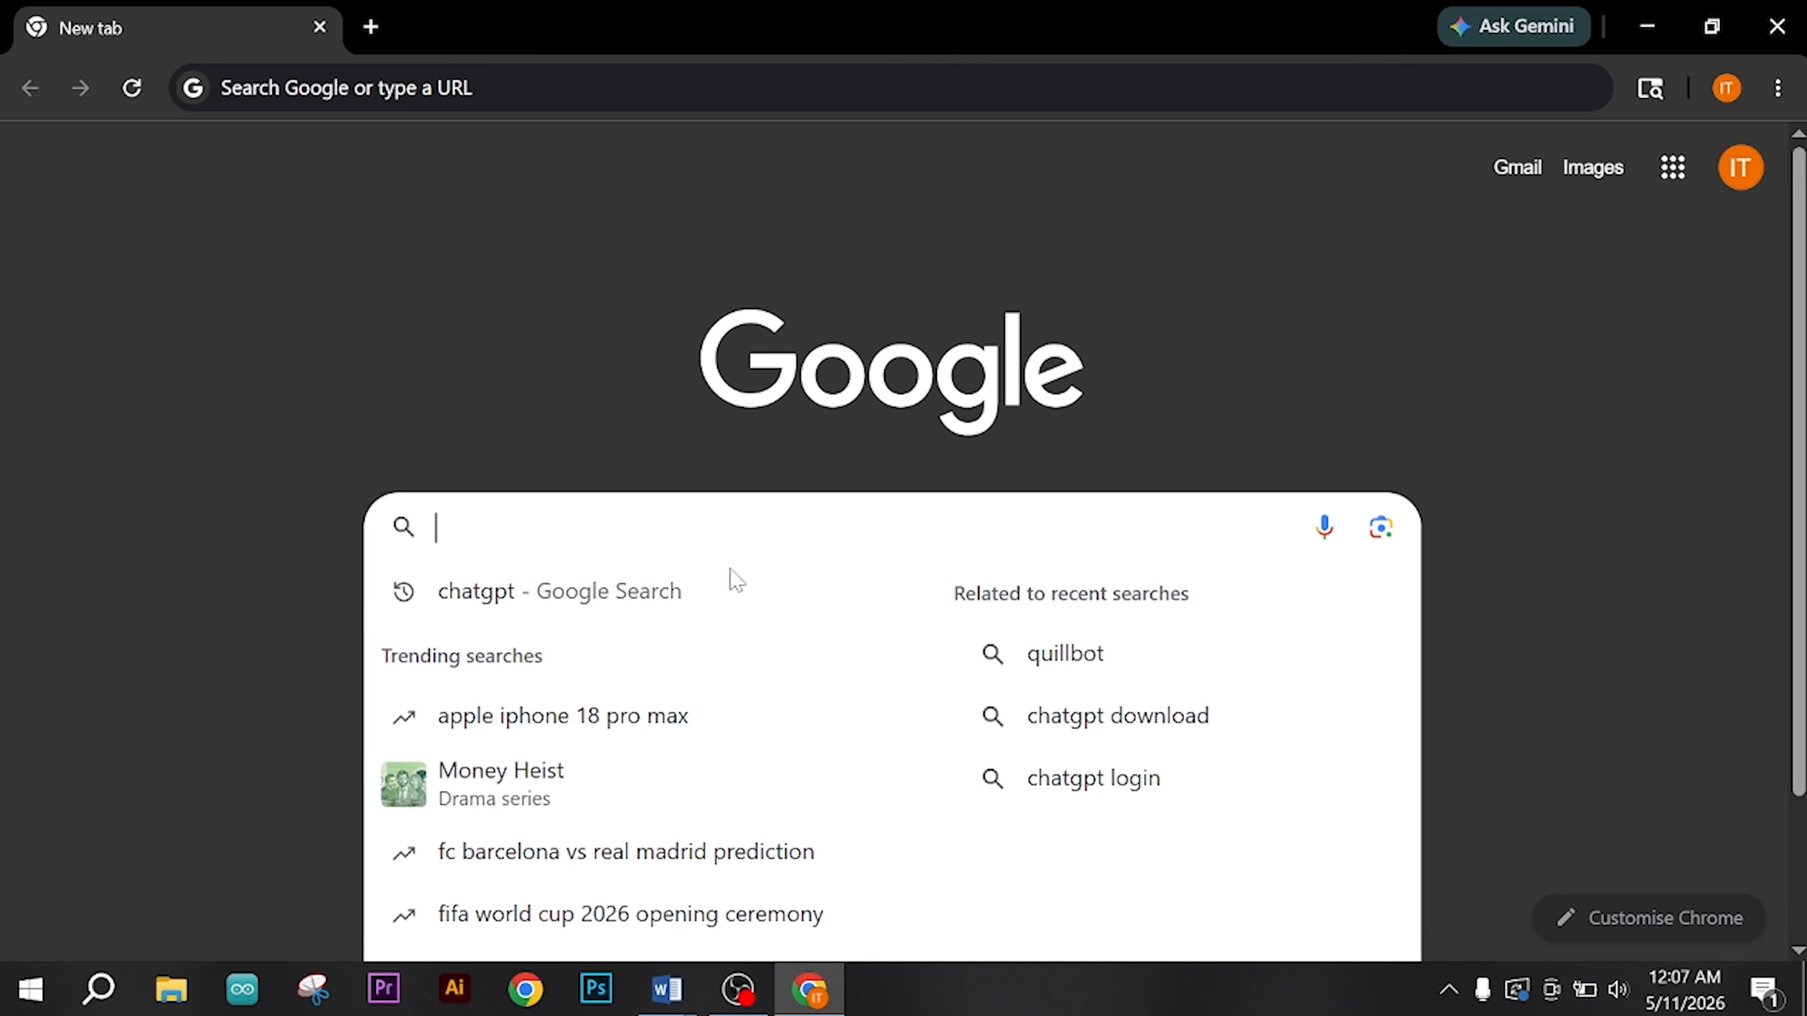
pyautogui.click(693, 594)
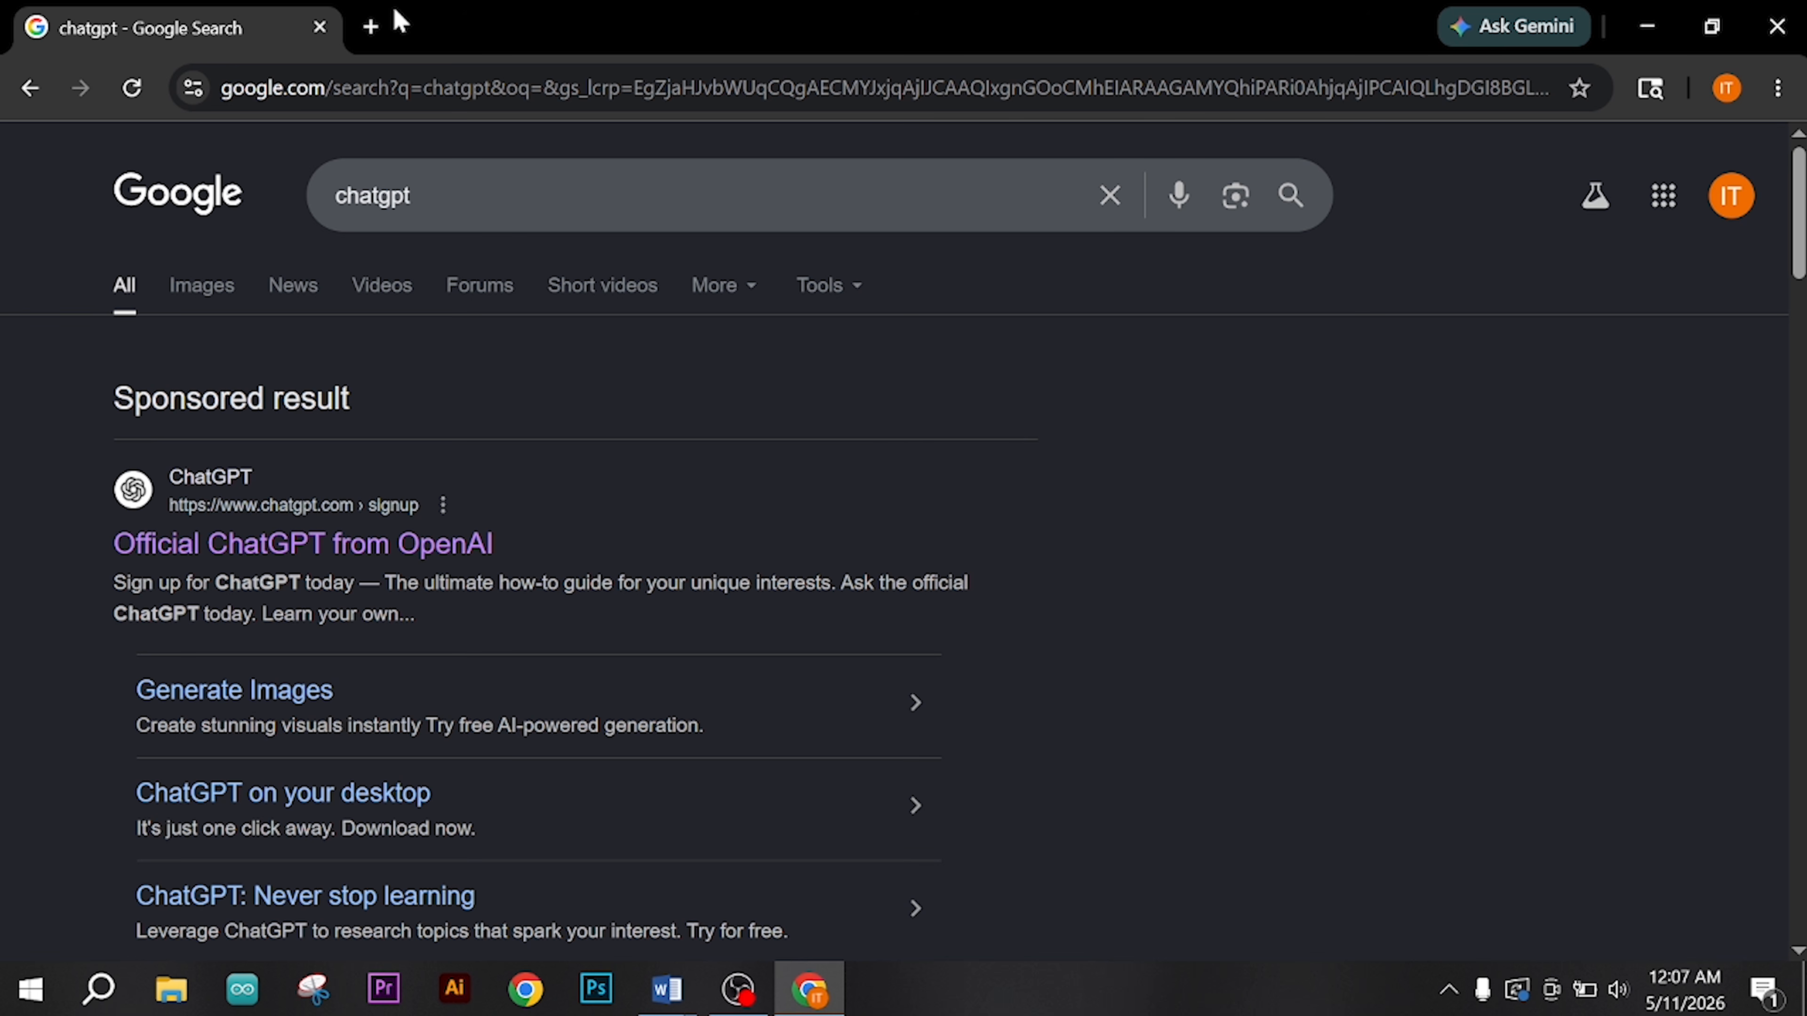
# Step: Search for gemini in a new tab and open the Google Gemini site
pyautogui.click(375, 26)
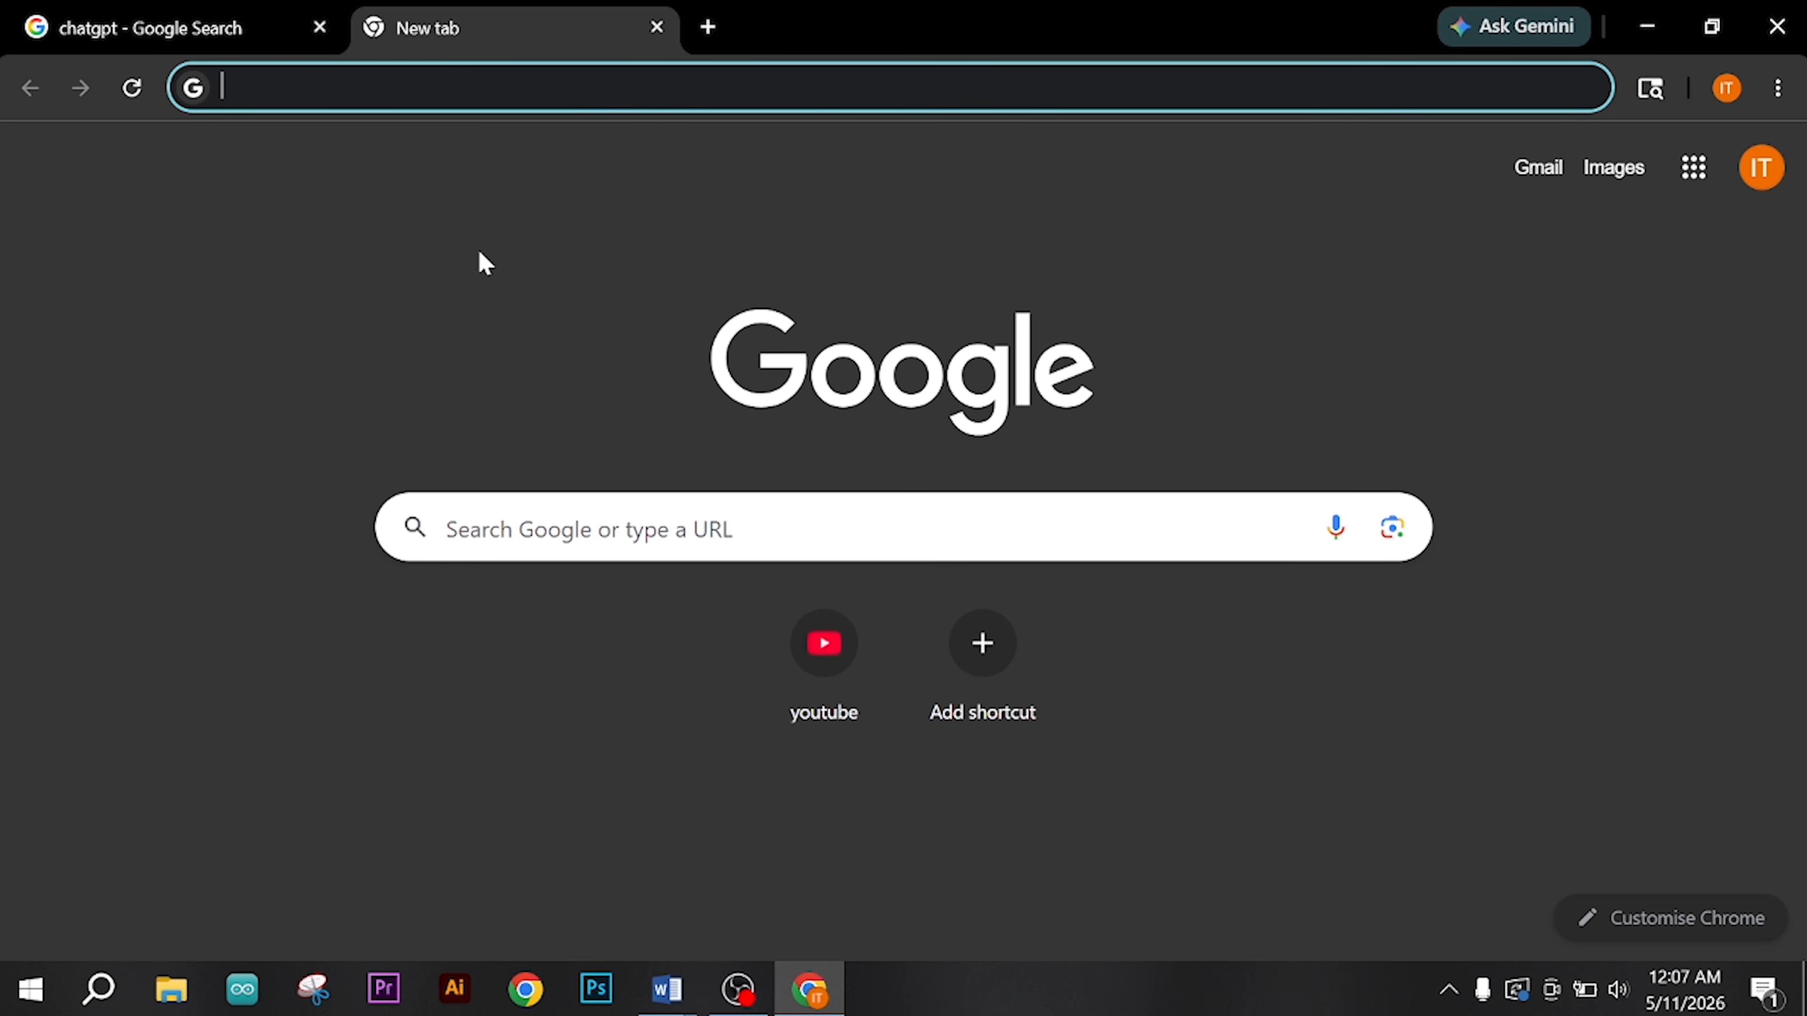
pyautogui.write('gemini')
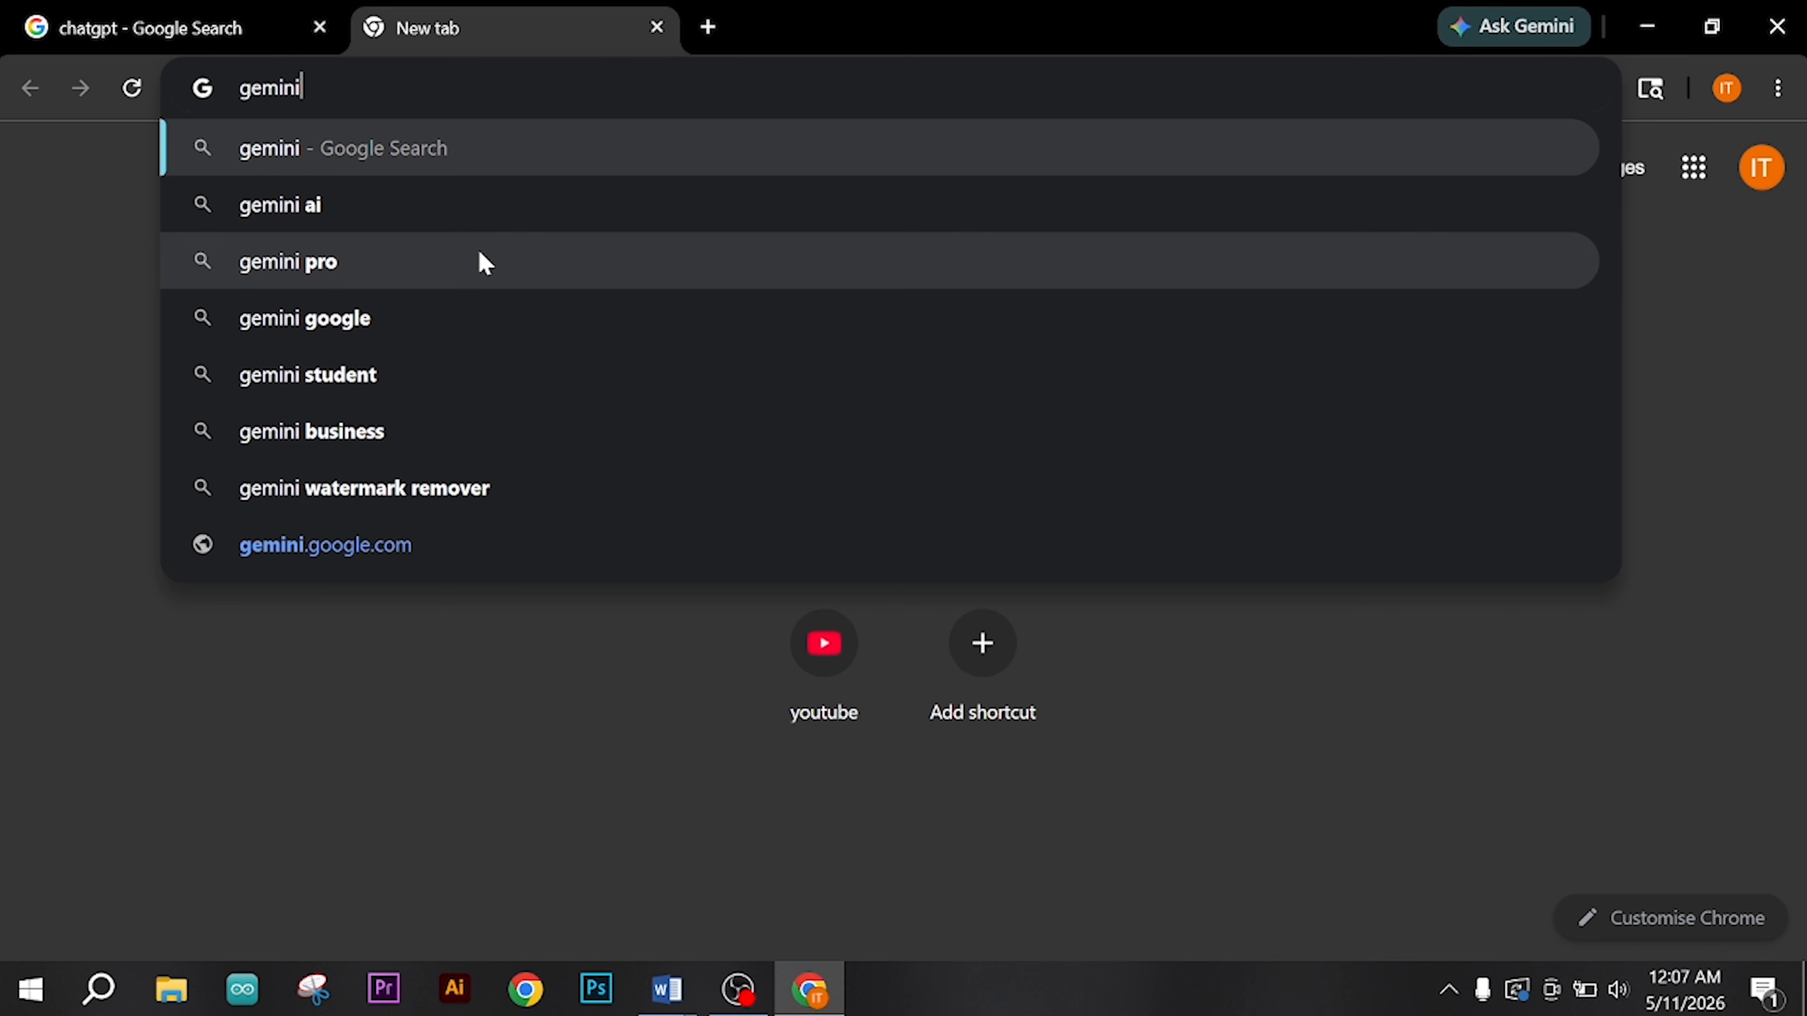
pyautogui.press('Return')
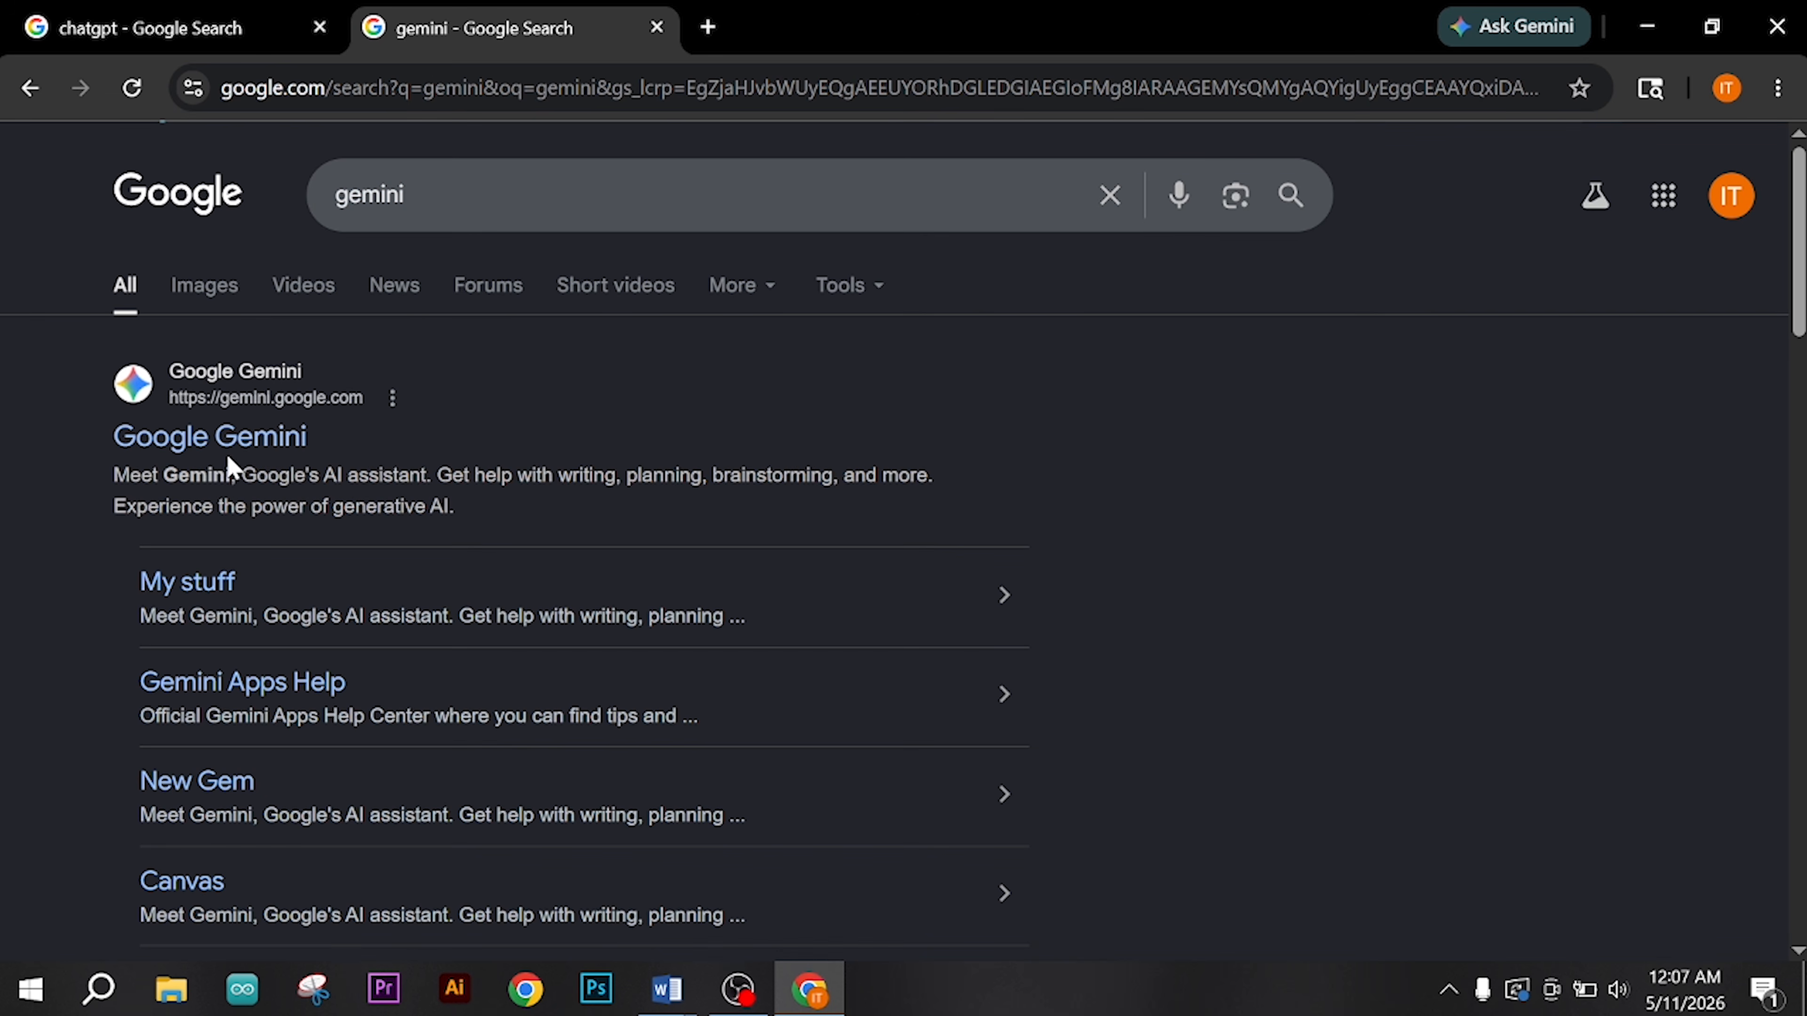
pyautogui.click(249, 441)
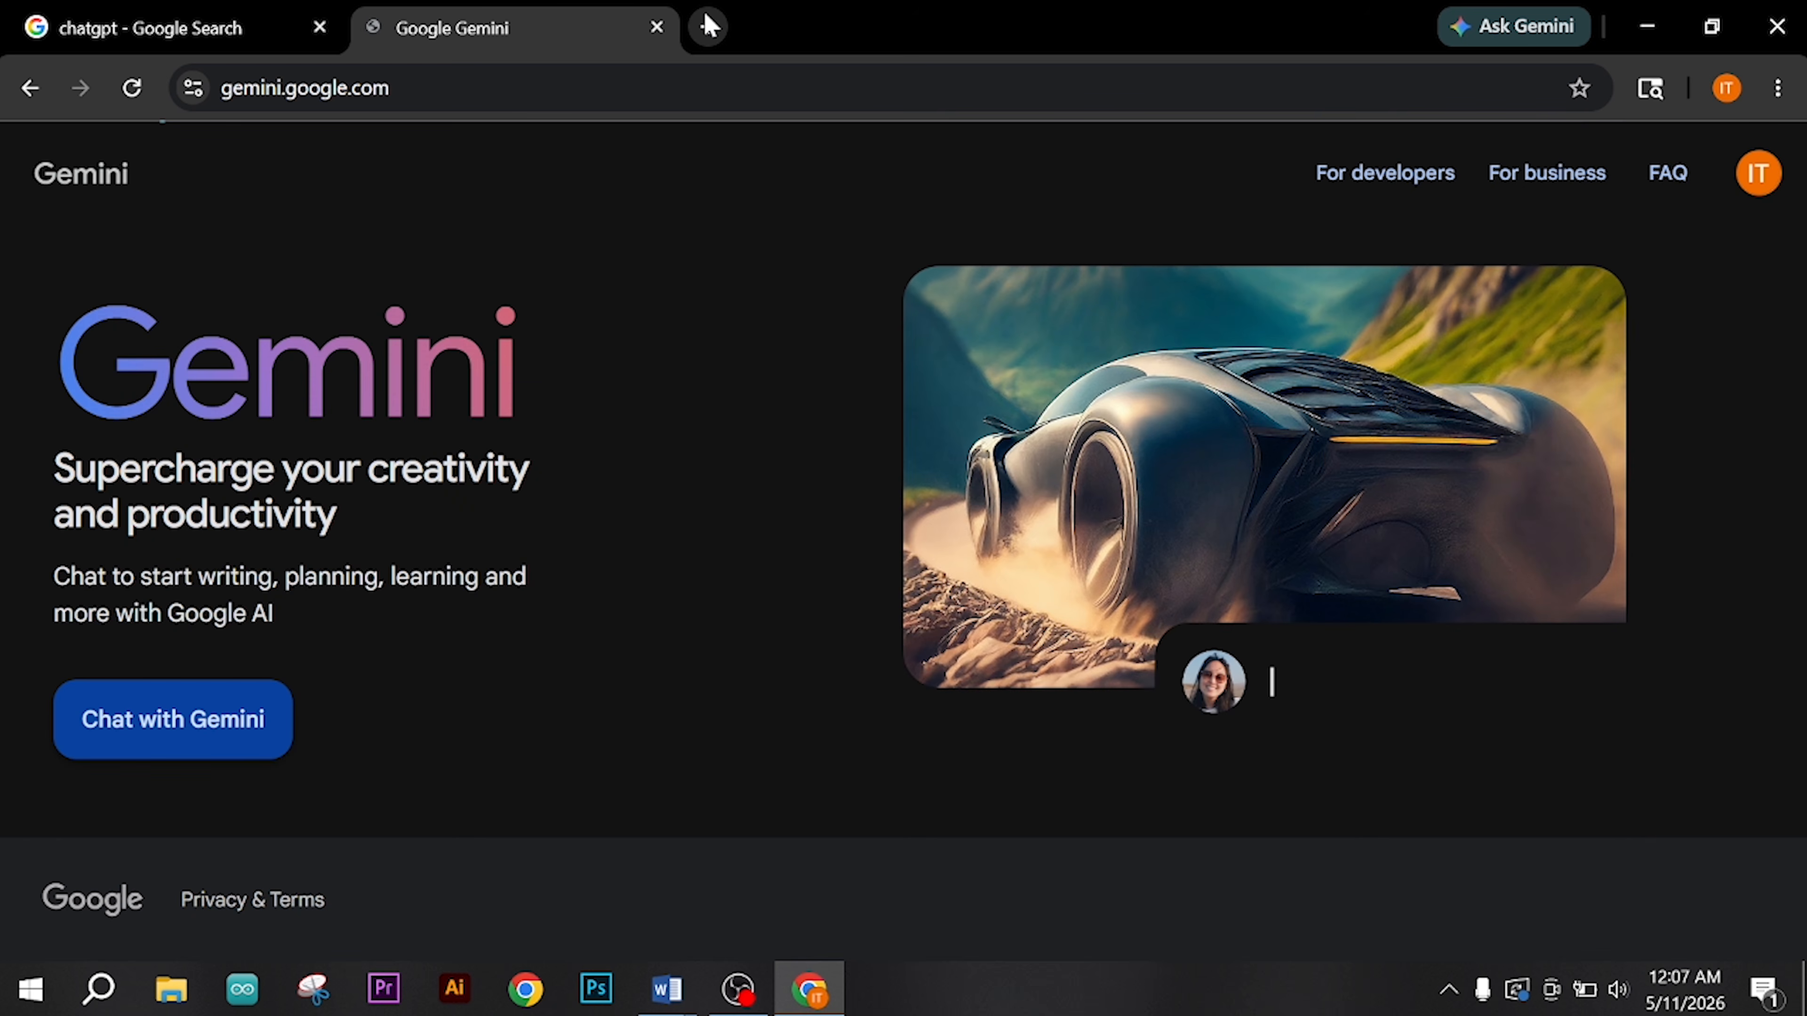
# Step: Search for leonardo ai in a new tab and open the Leonardo.Ai website
pyautogui.click(708, 25)
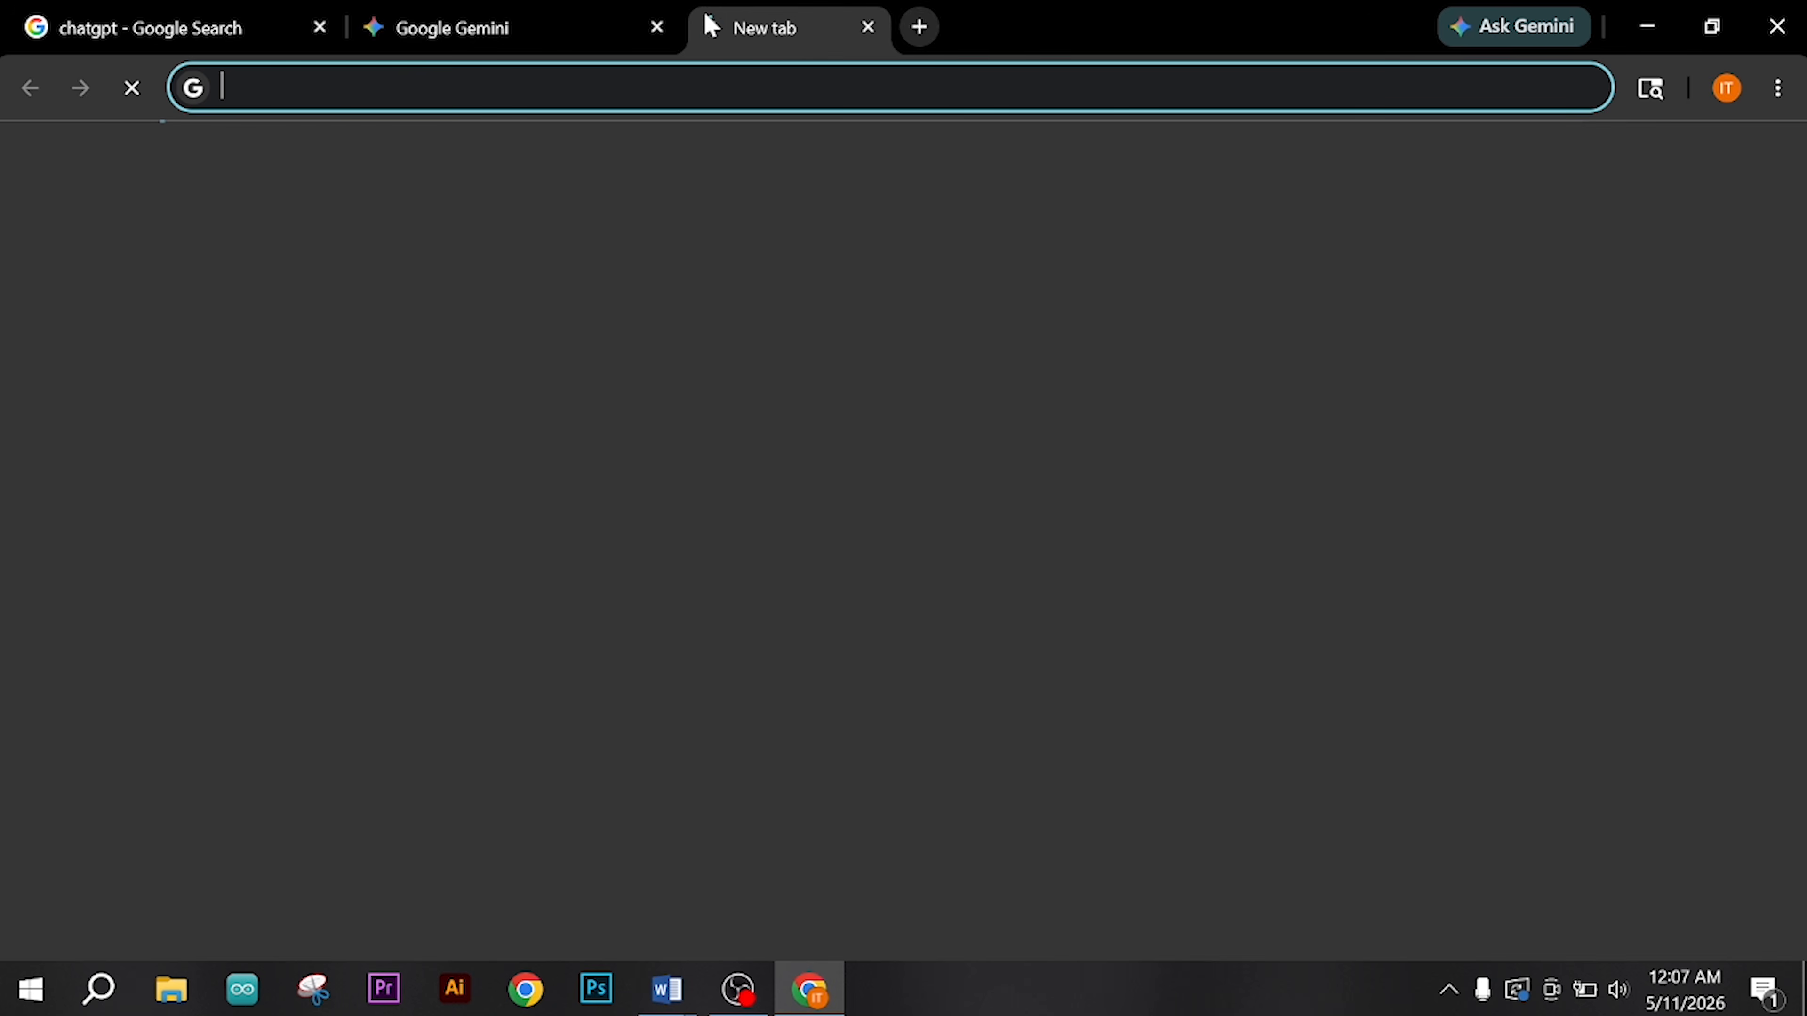
pyautogui.write('le')
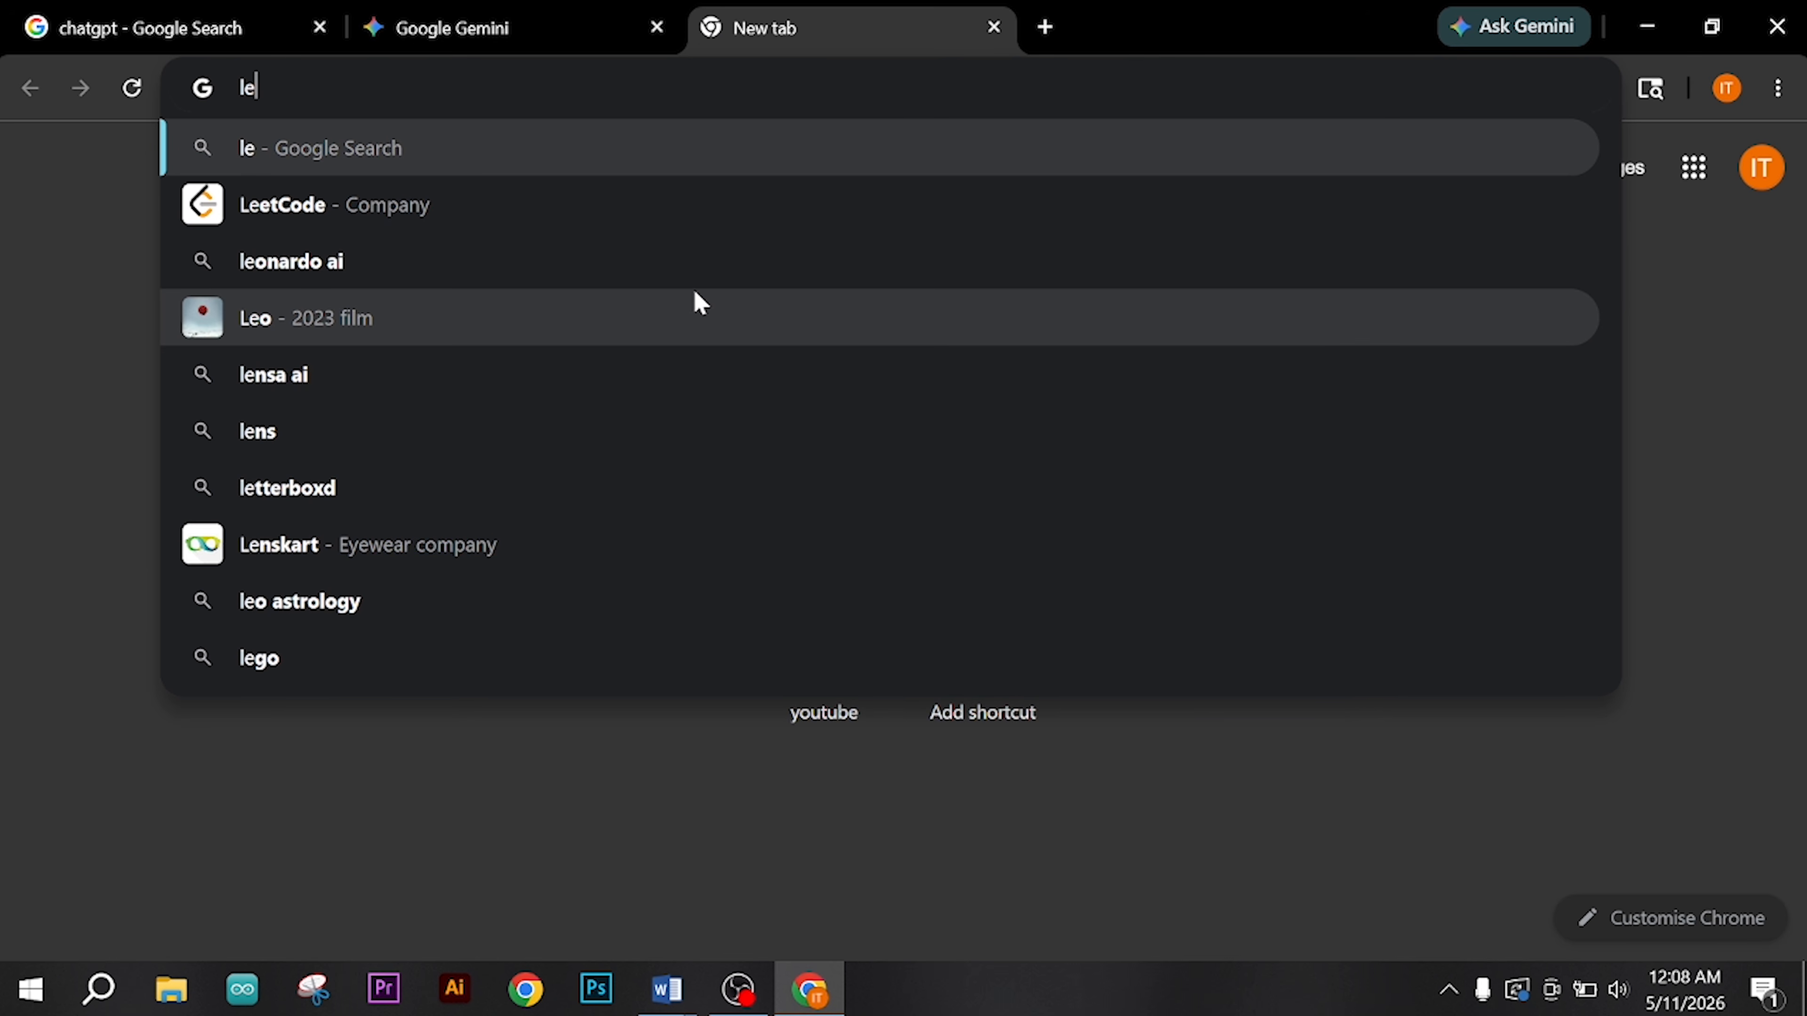
pyautogui.write('a')
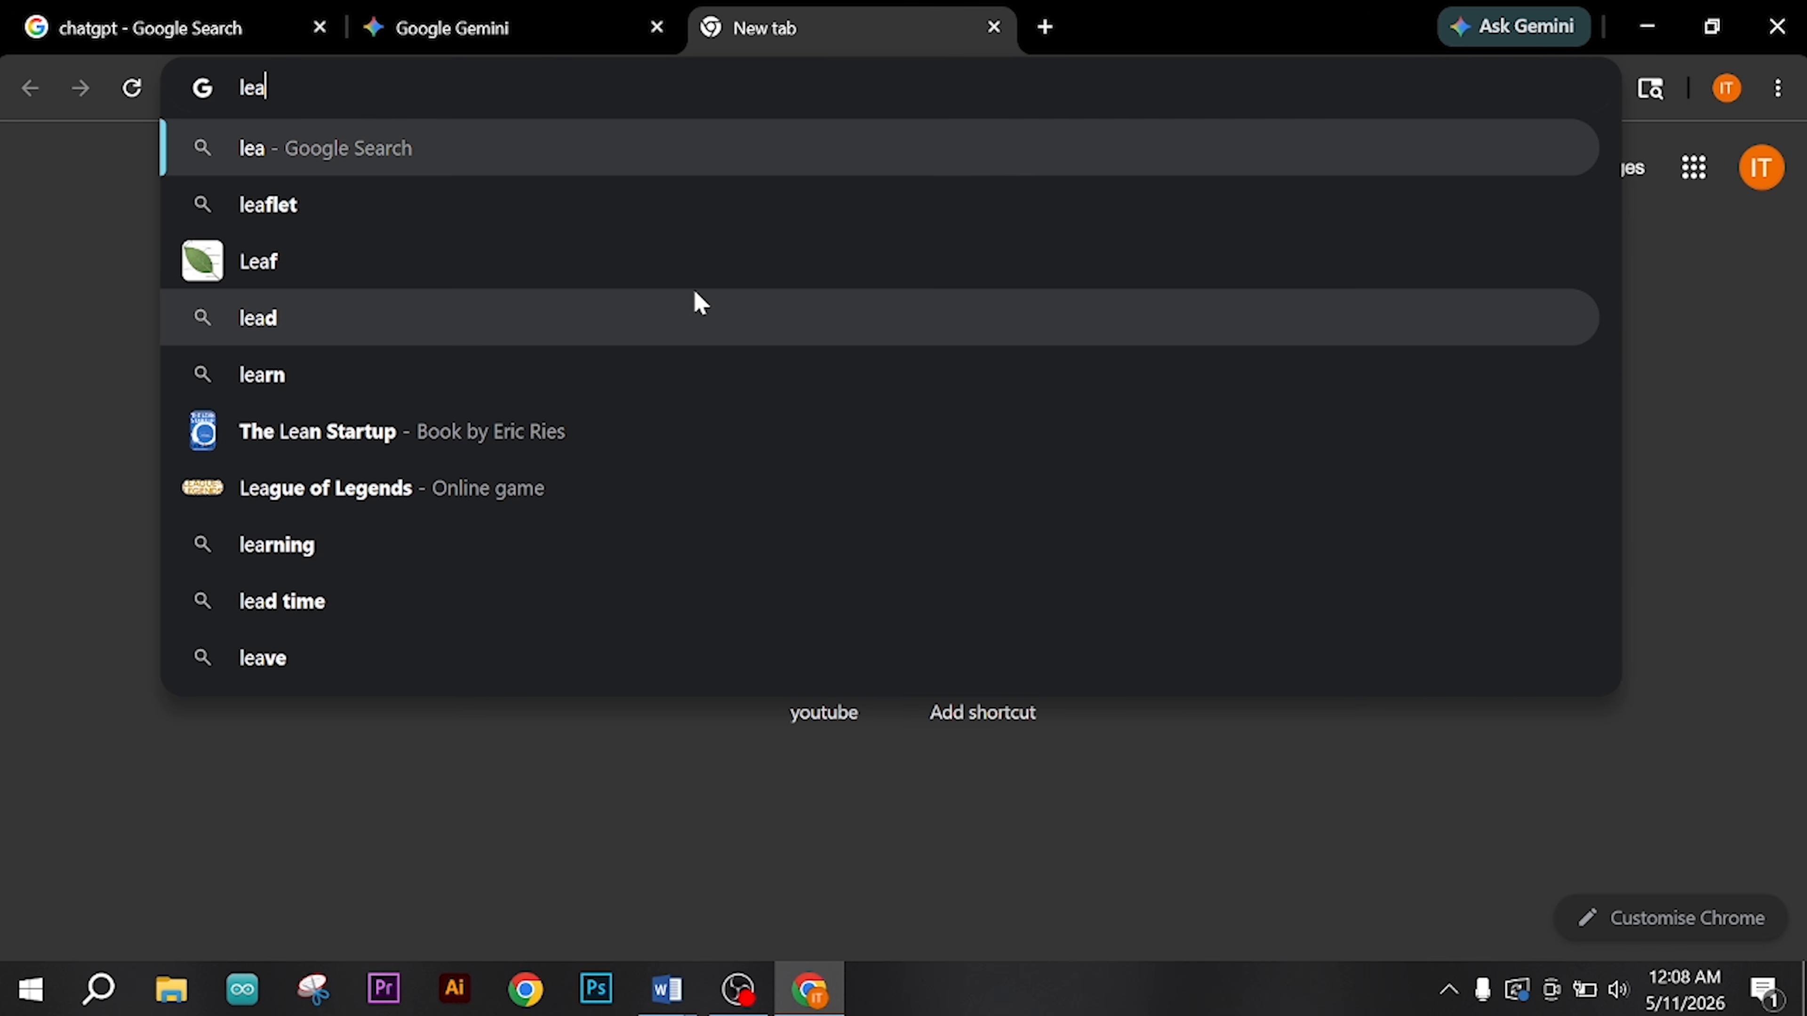
pyautogui.press('BackSpace')
pyautogui.write('oan')
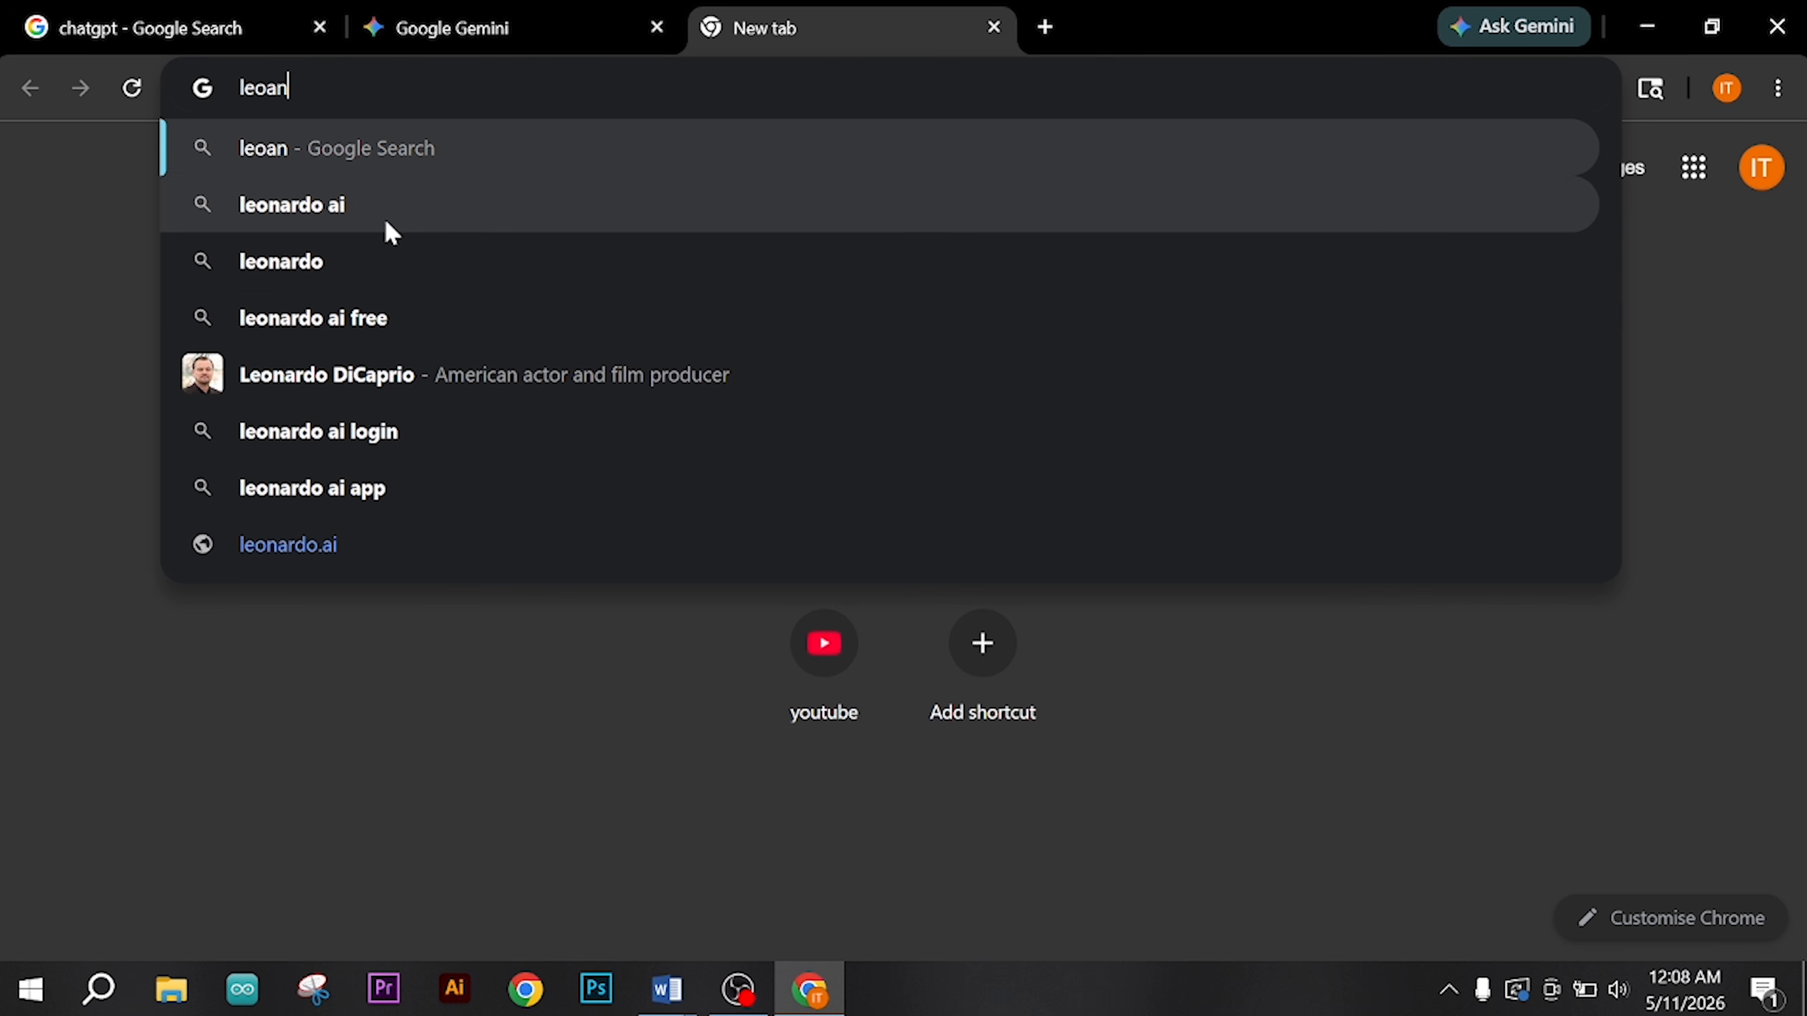
pyautogui.click(384, 218)
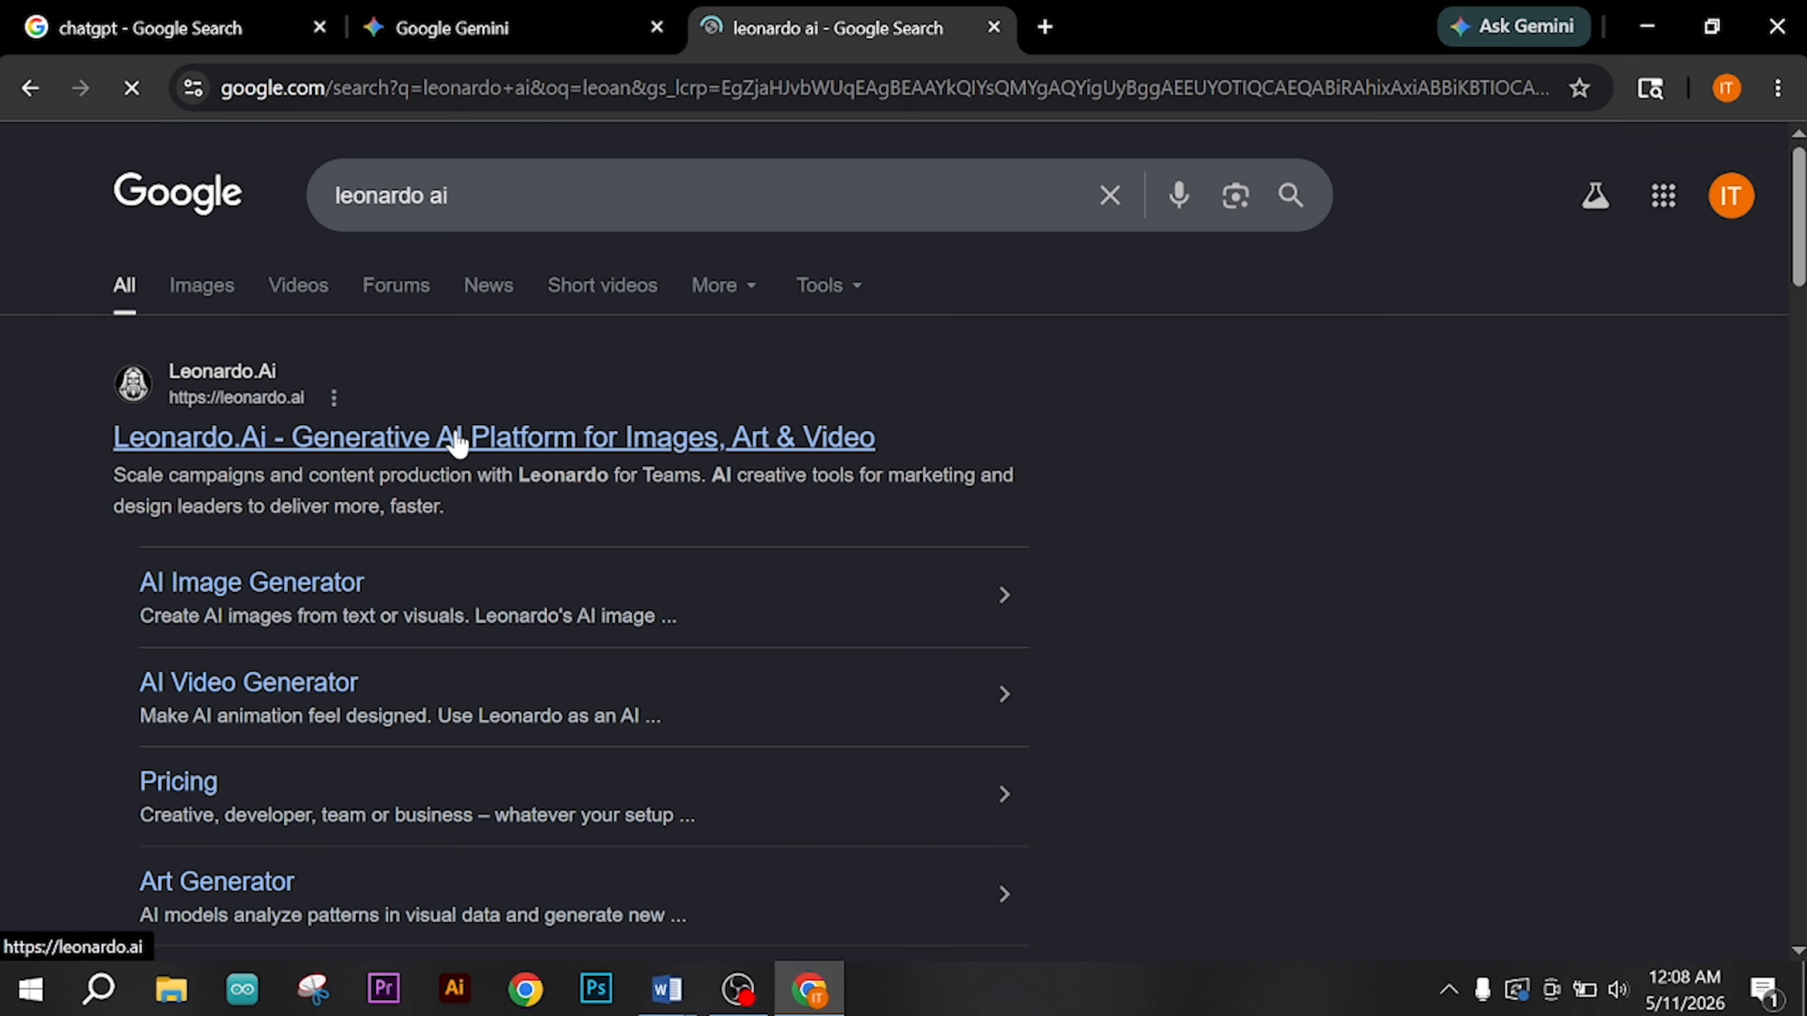
pyautogui.click(455, 437)
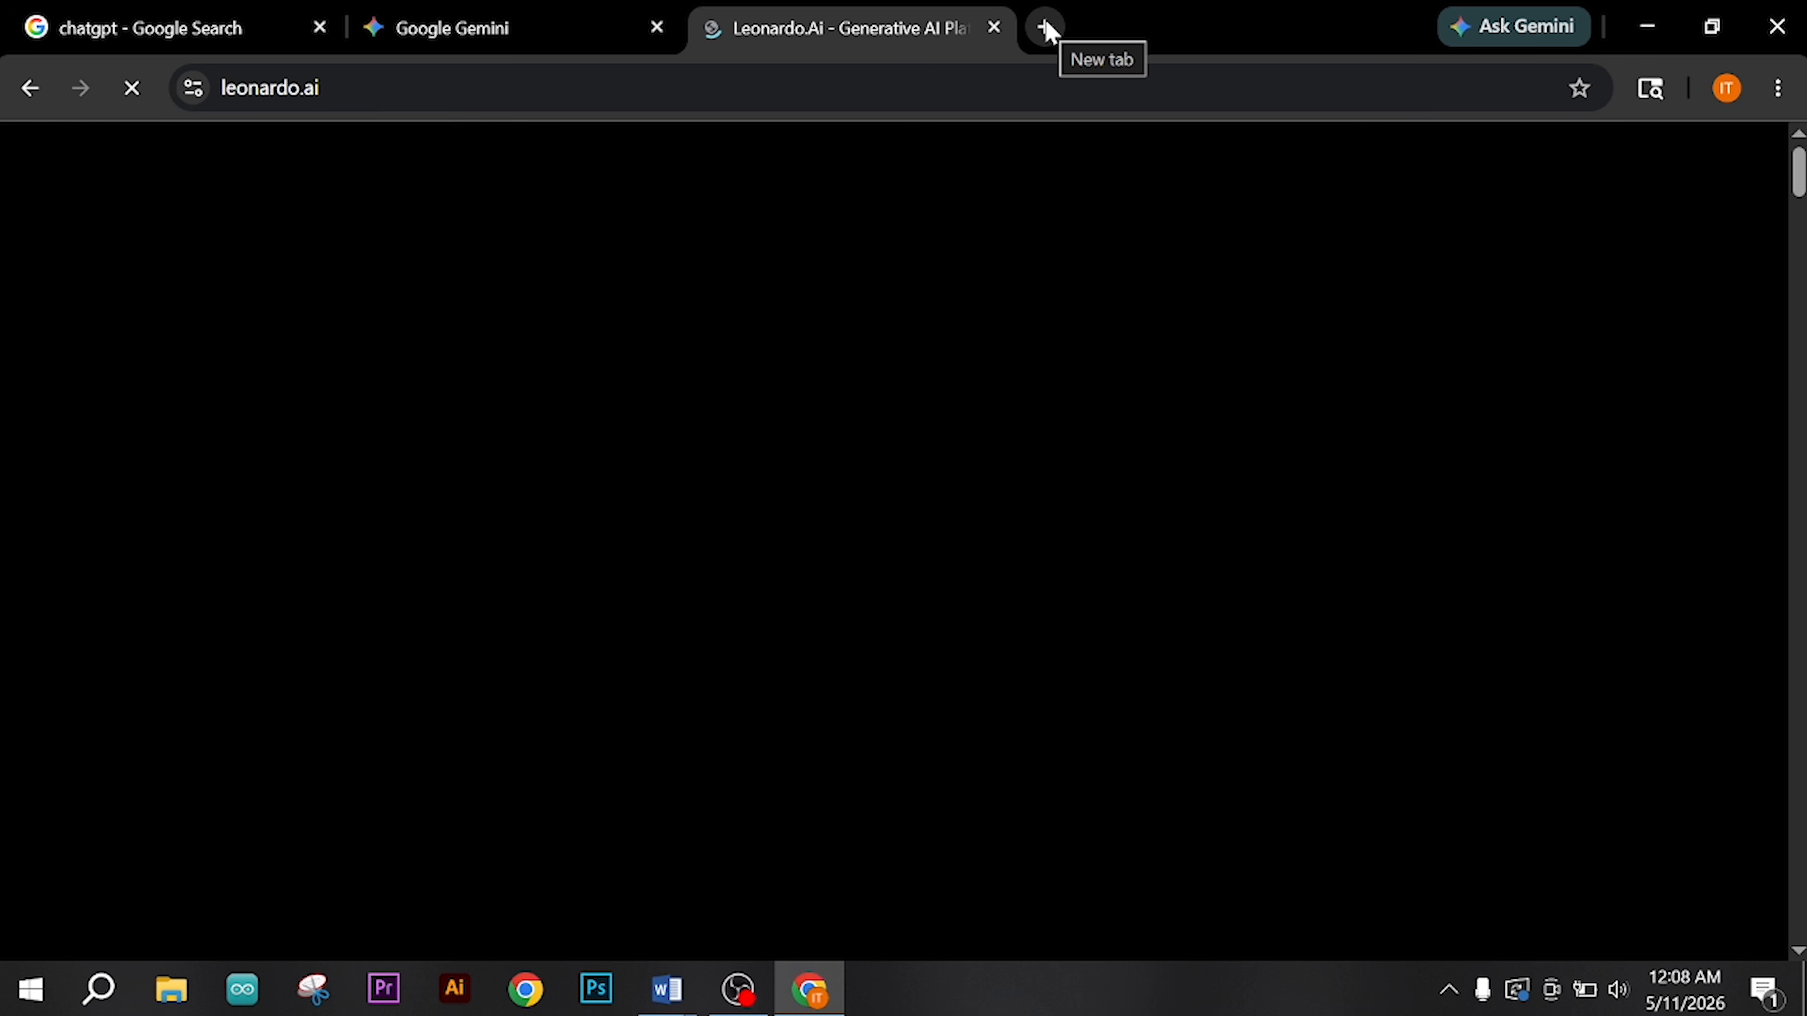
# Step: Search for canva in a new tab and open the Canva website
pyautogui.click(1045, 29)
pyautogui.write('c')
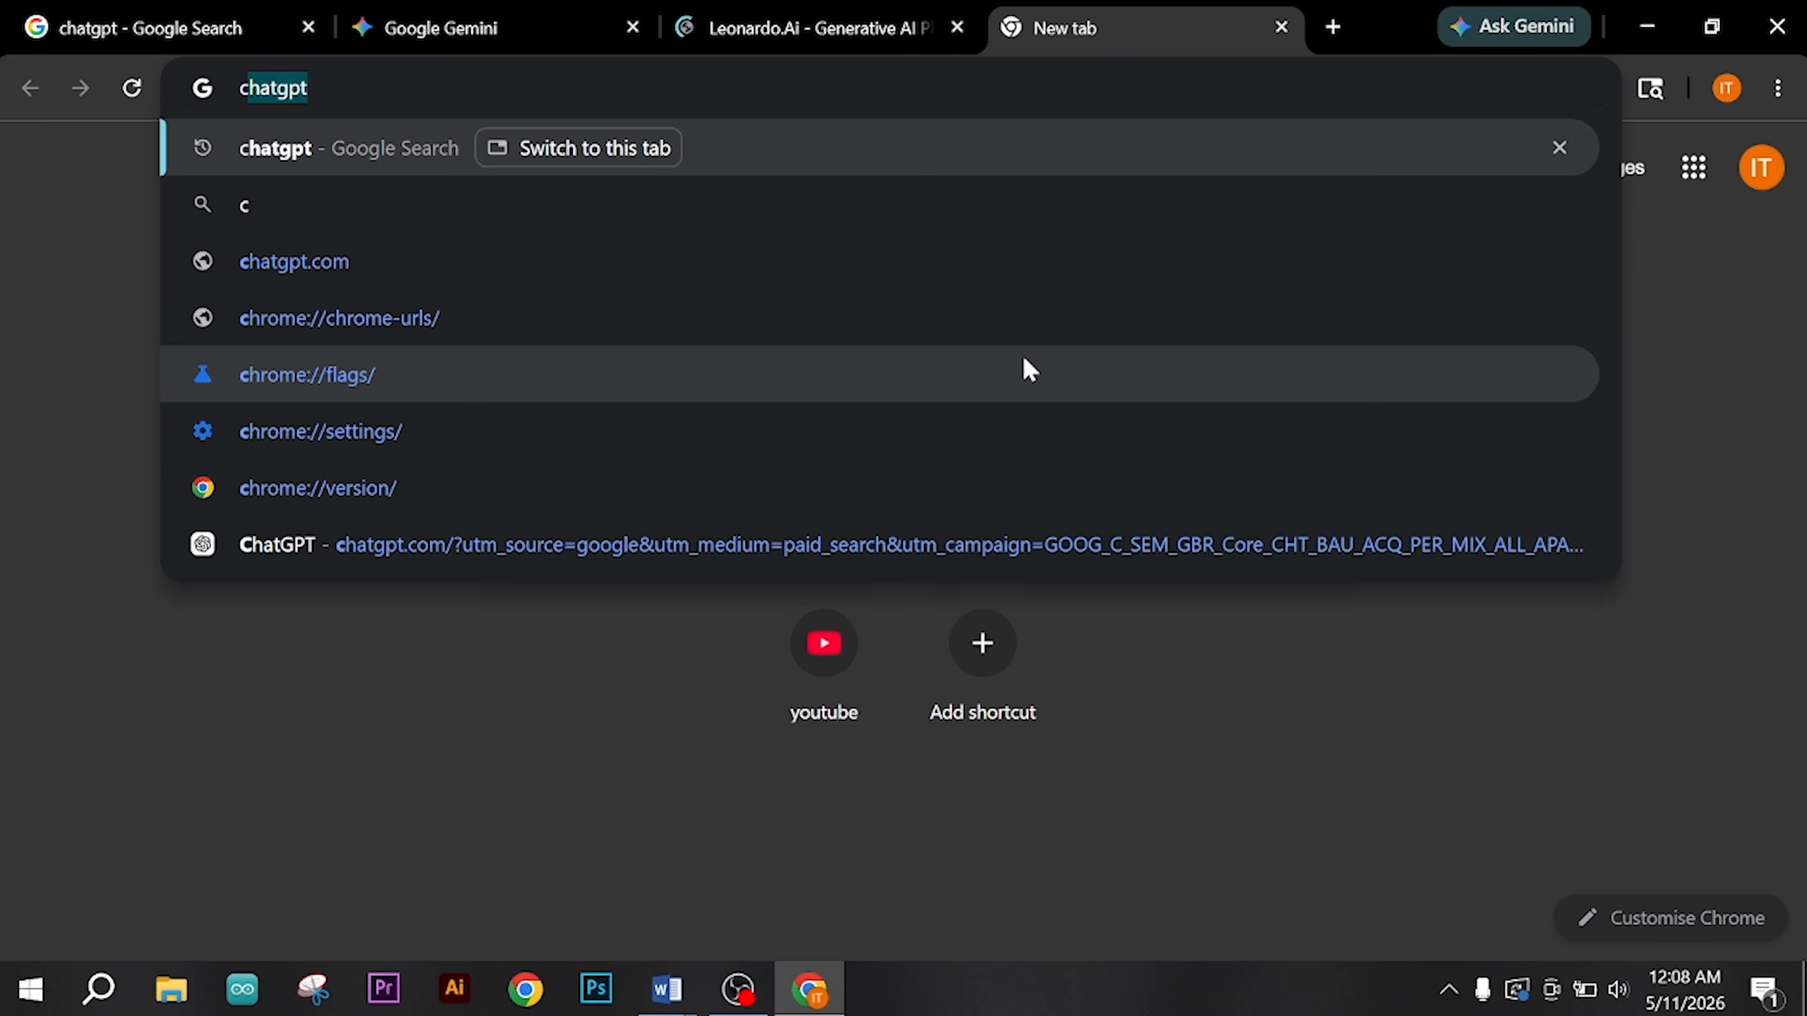
pyautogui.write('anva')
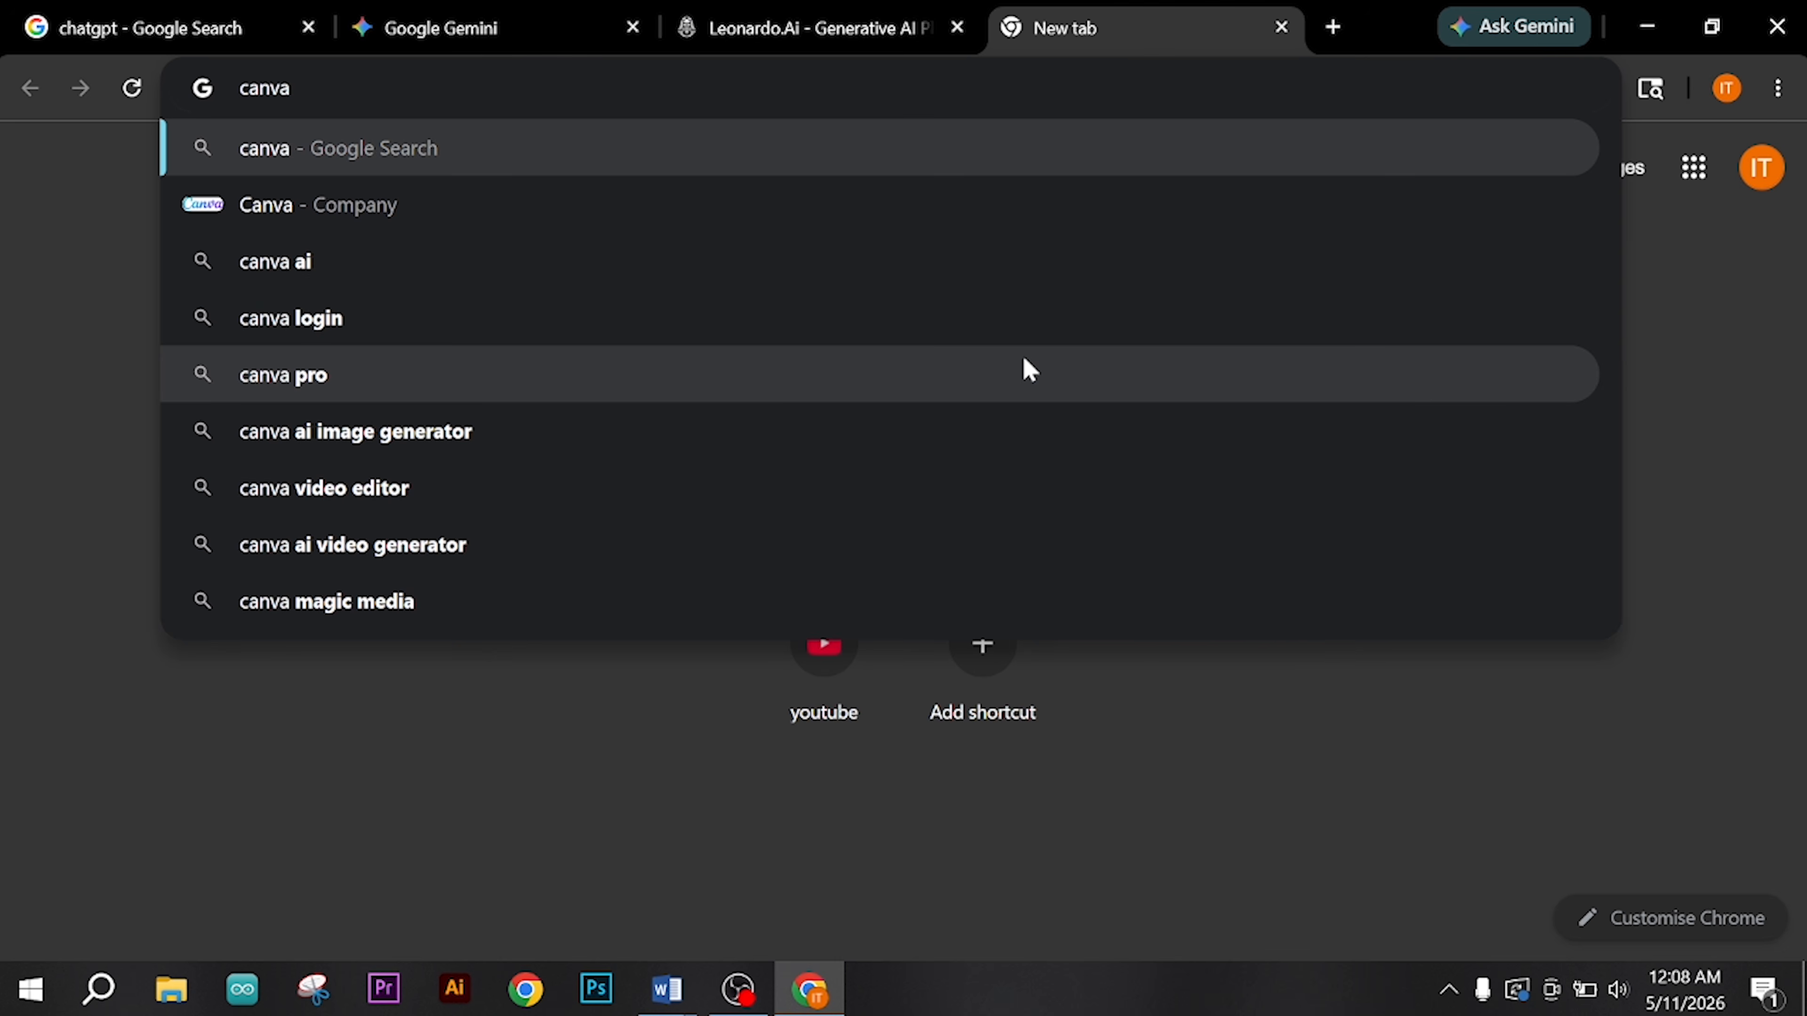
pyautogui.press('Return')
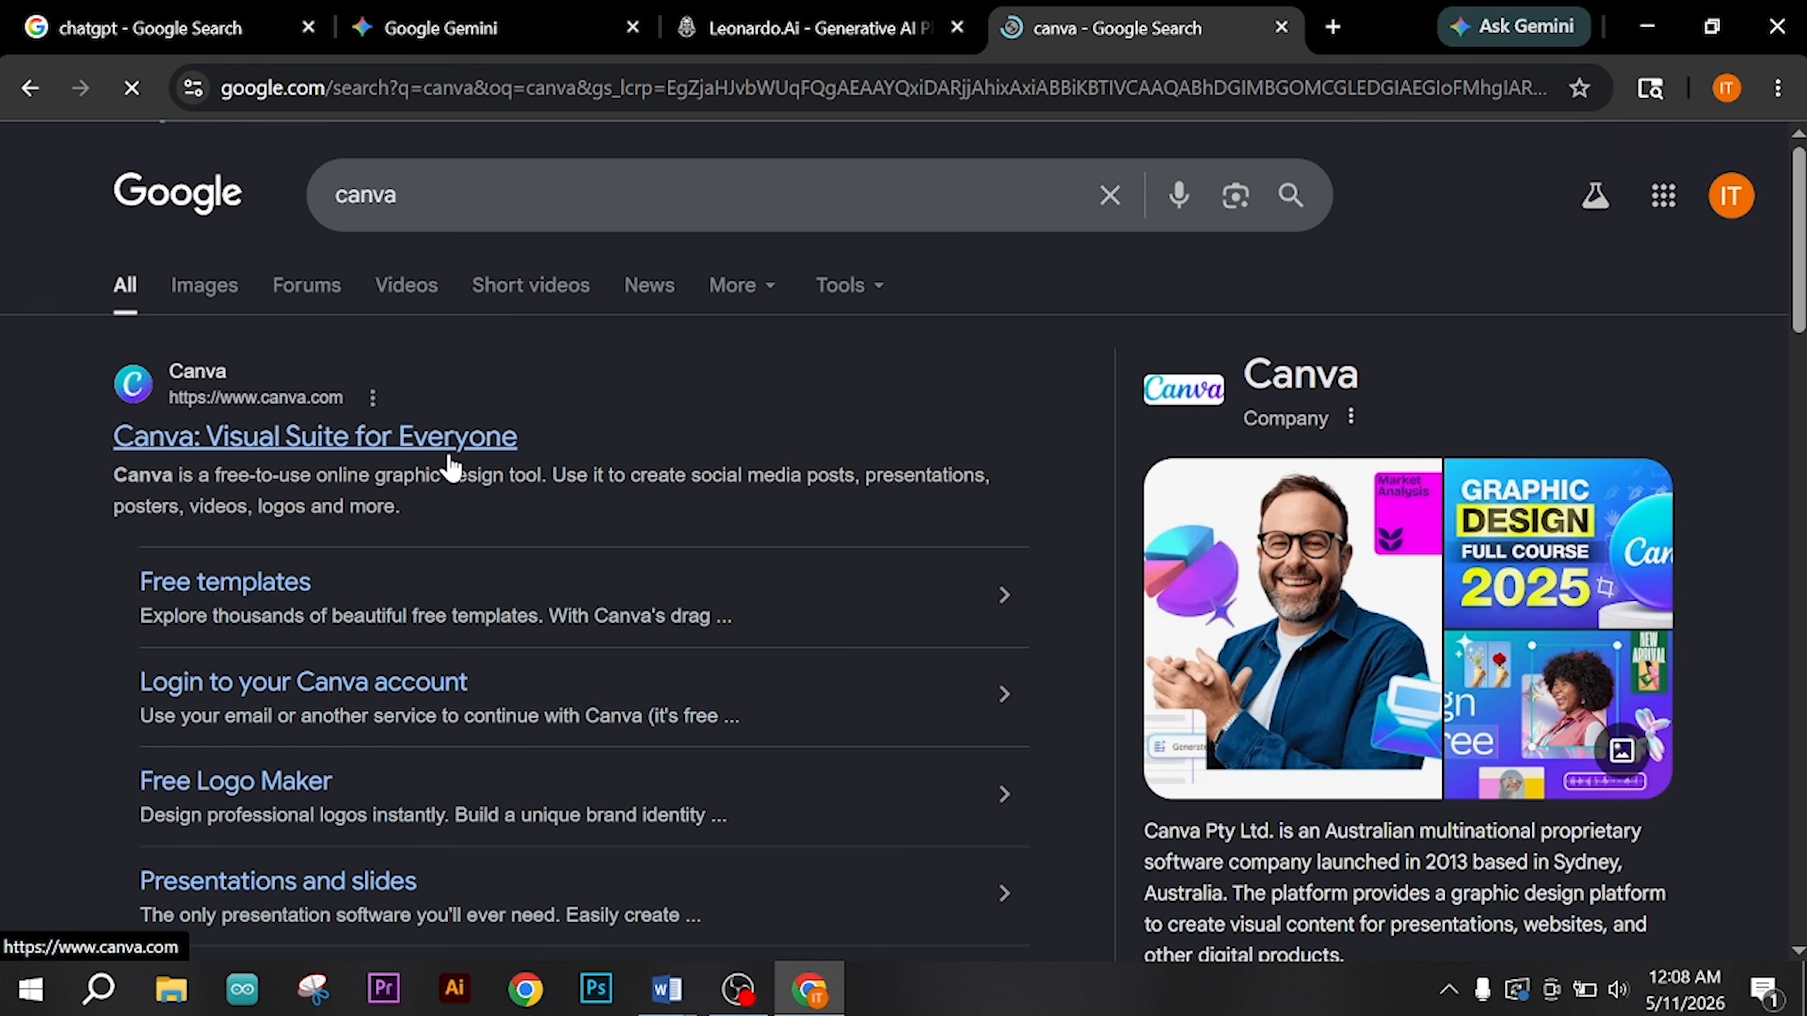
pyautogui.click(449, 459)
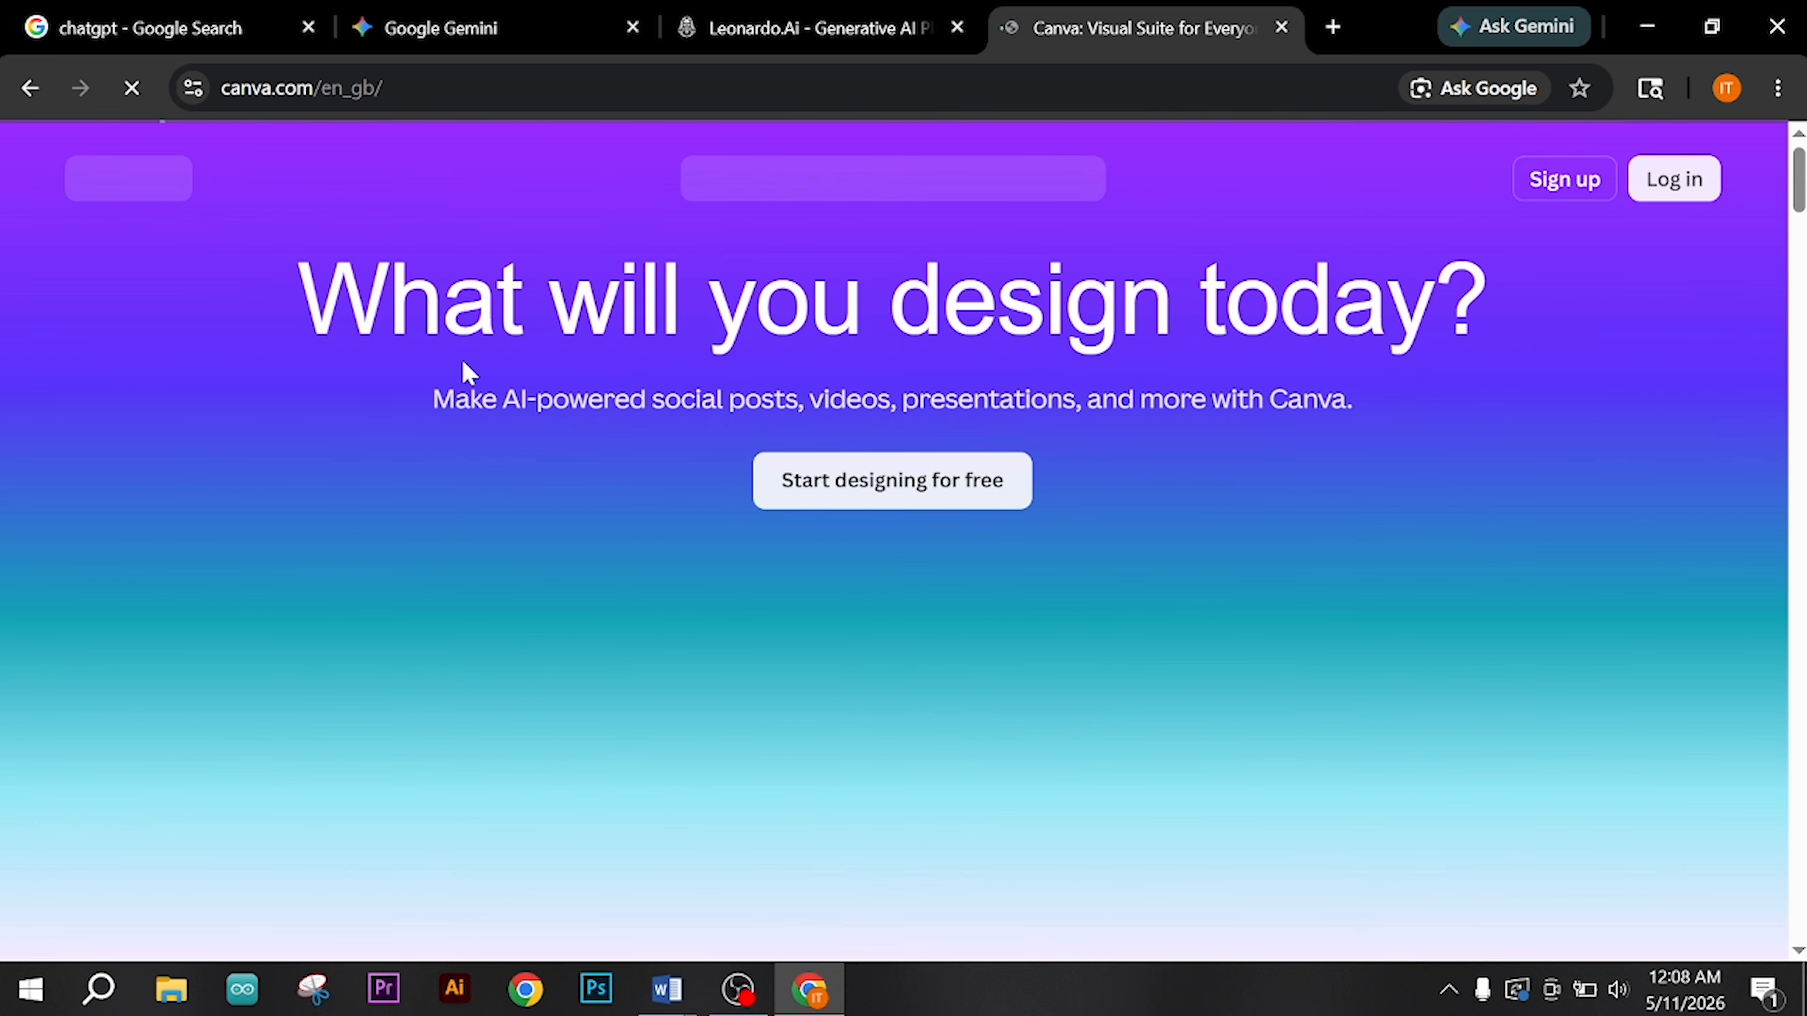
# Step: Open the official ChatGPT site from the existing search results and sign in with the Google account
pyautogui.click(191, 35)
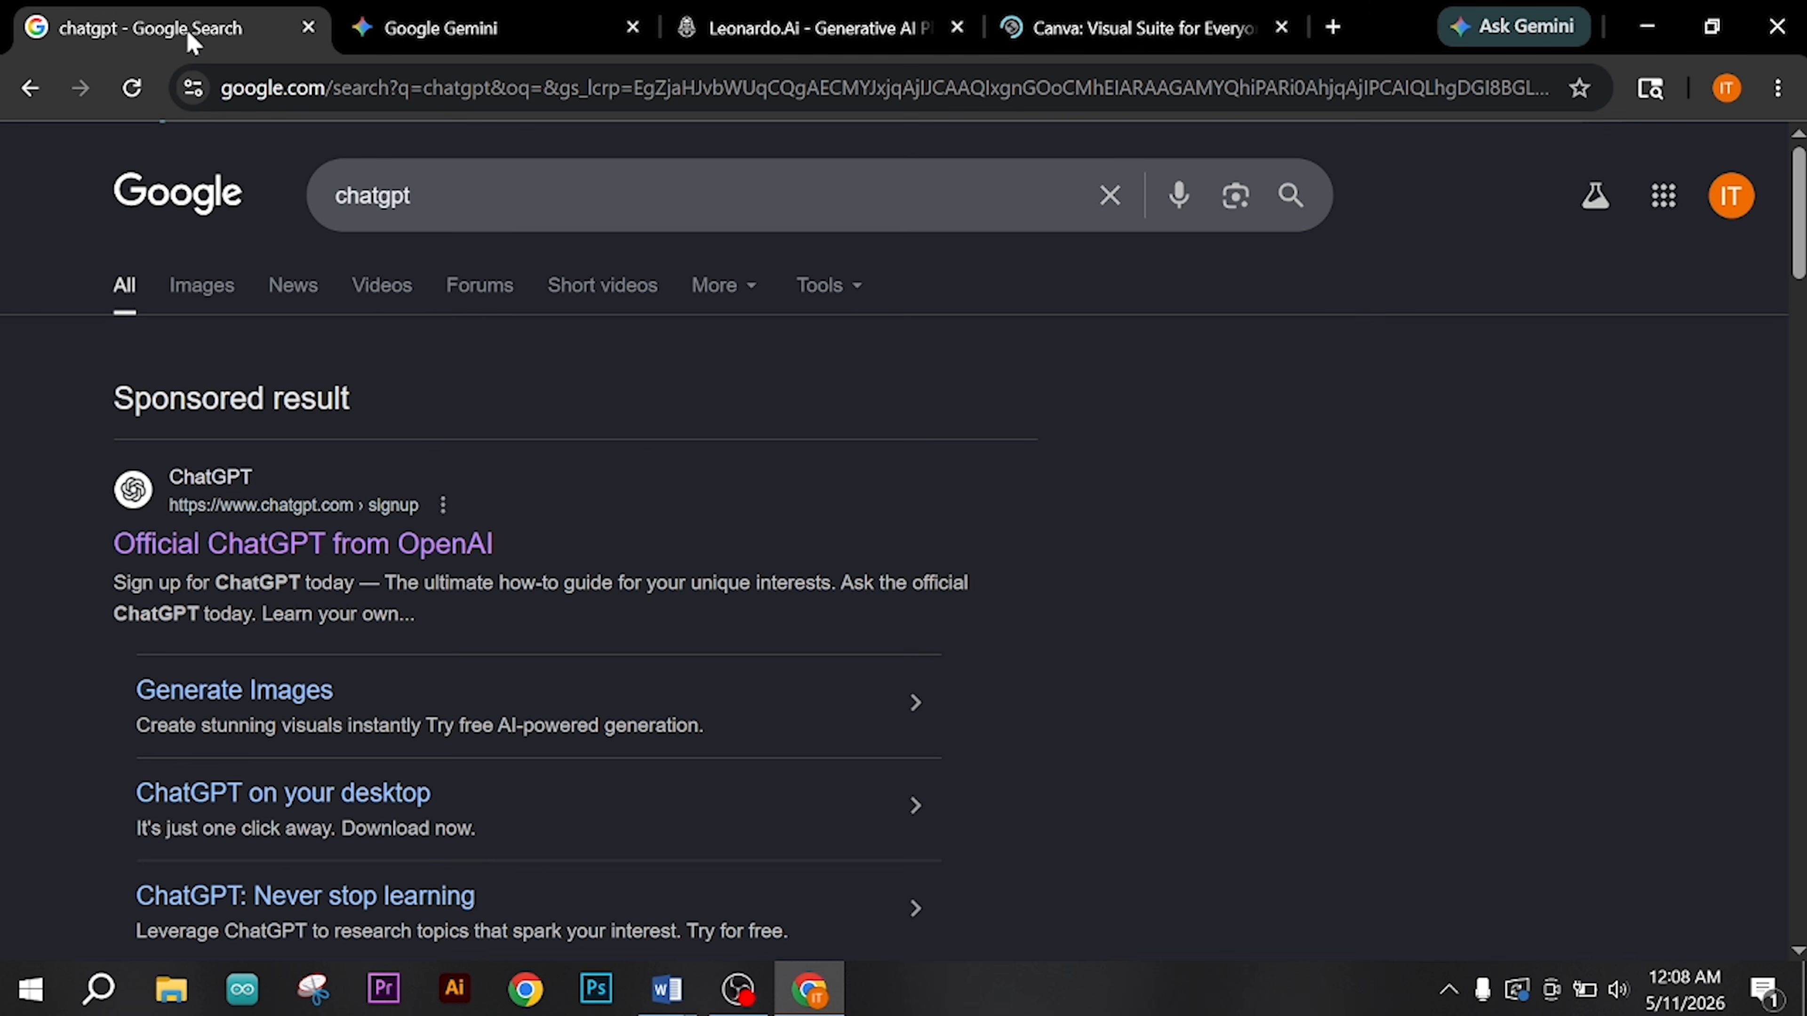
pyautogui.click(242, 545)
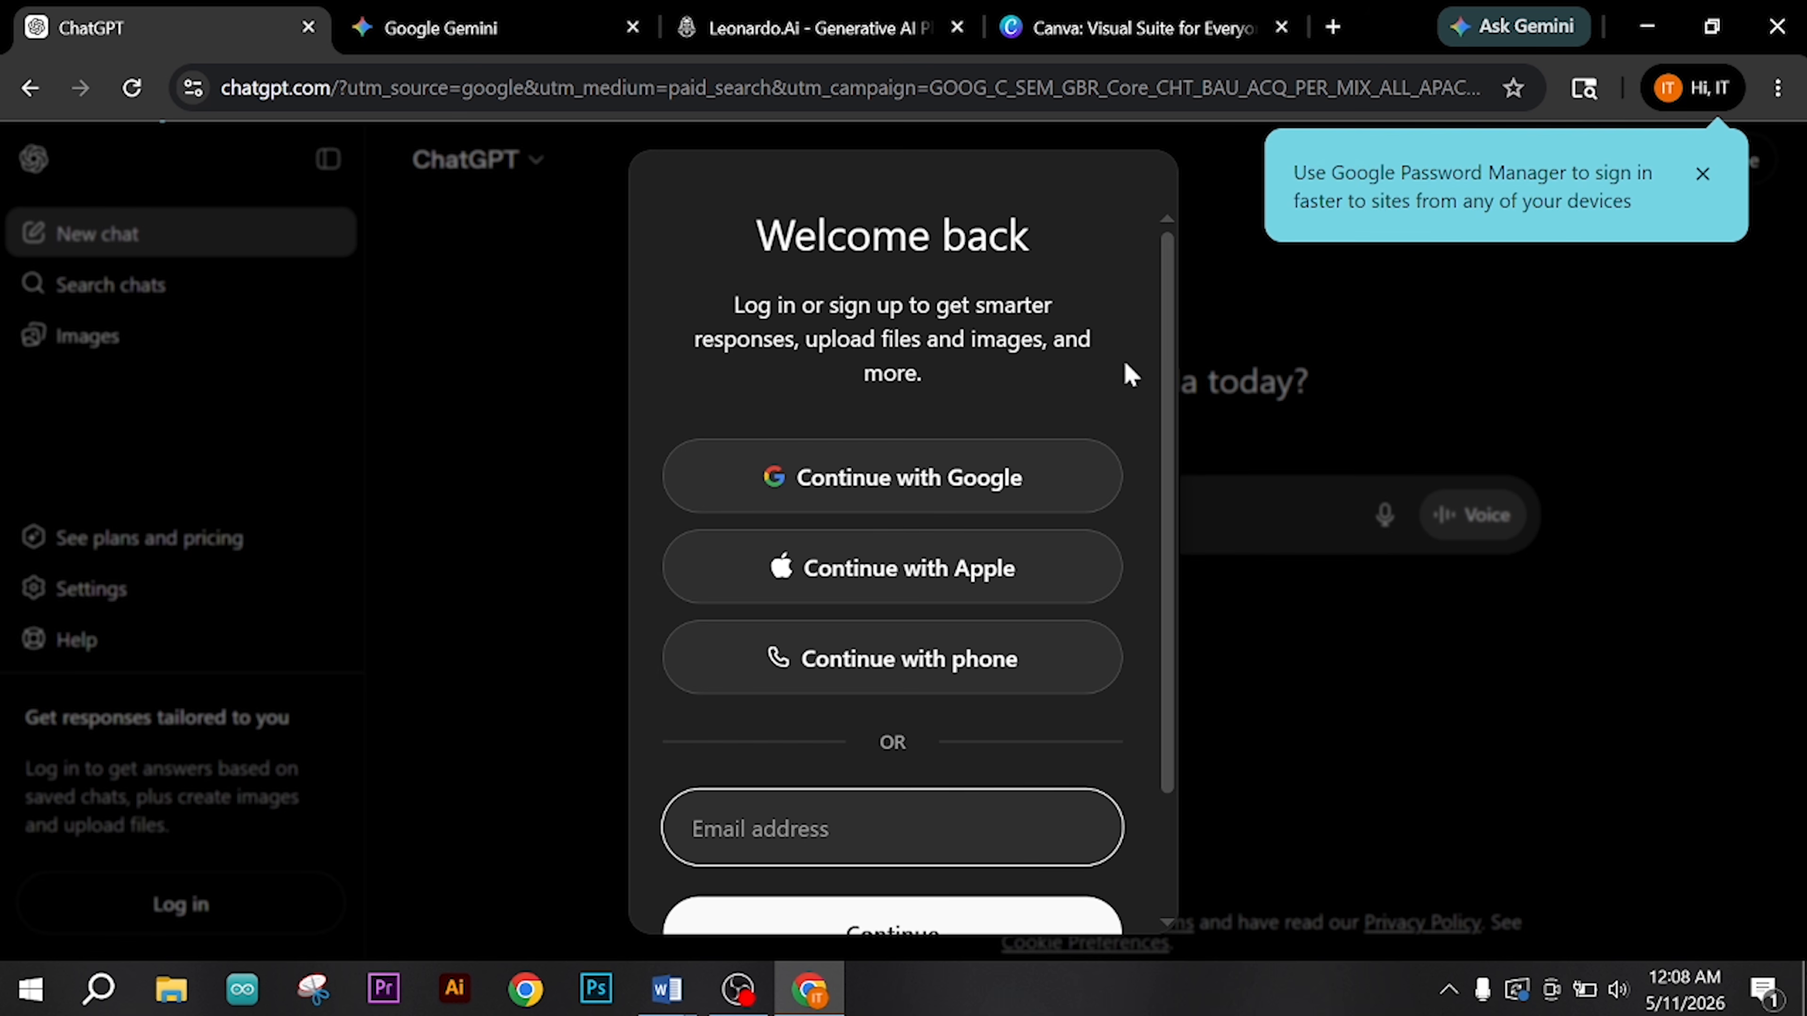
pyautogui.click(1702, 174)
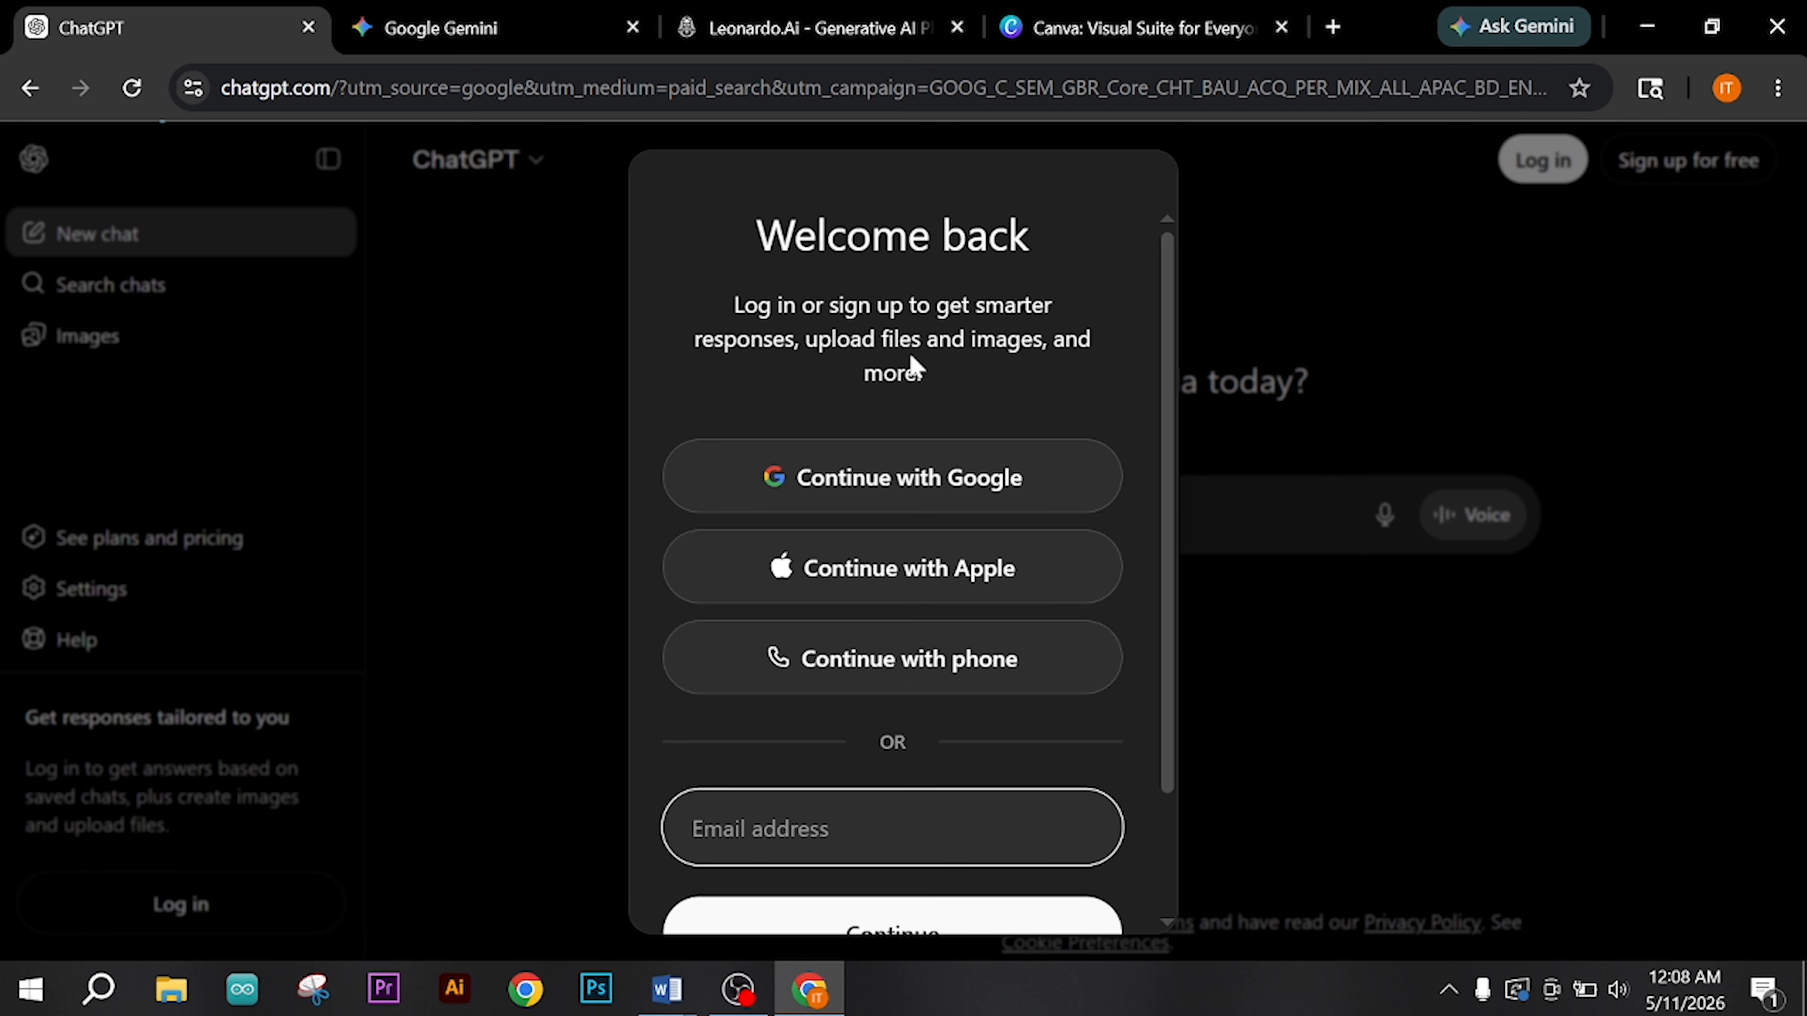
pyautogui.click(913, 473)
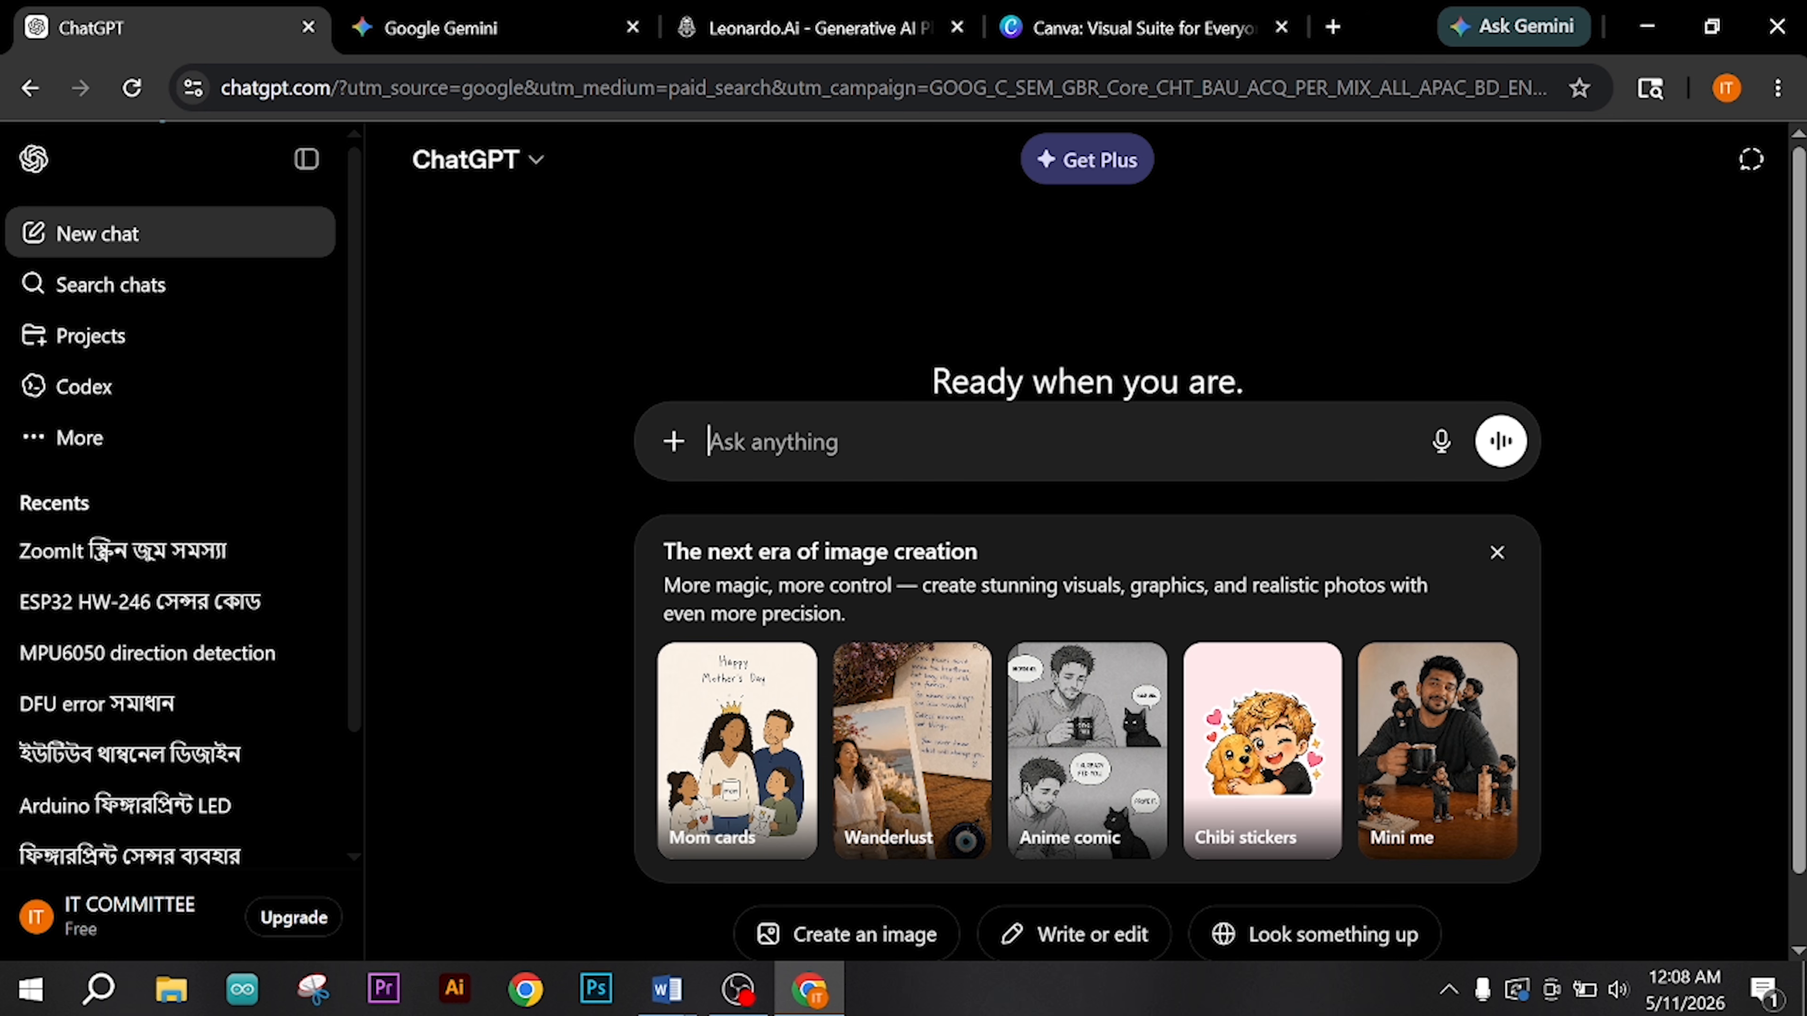
# Step: Check the Google account on the Gemini page and launch the Leonardo.Ai web app from its home page
pyautogui.click(575, 26)
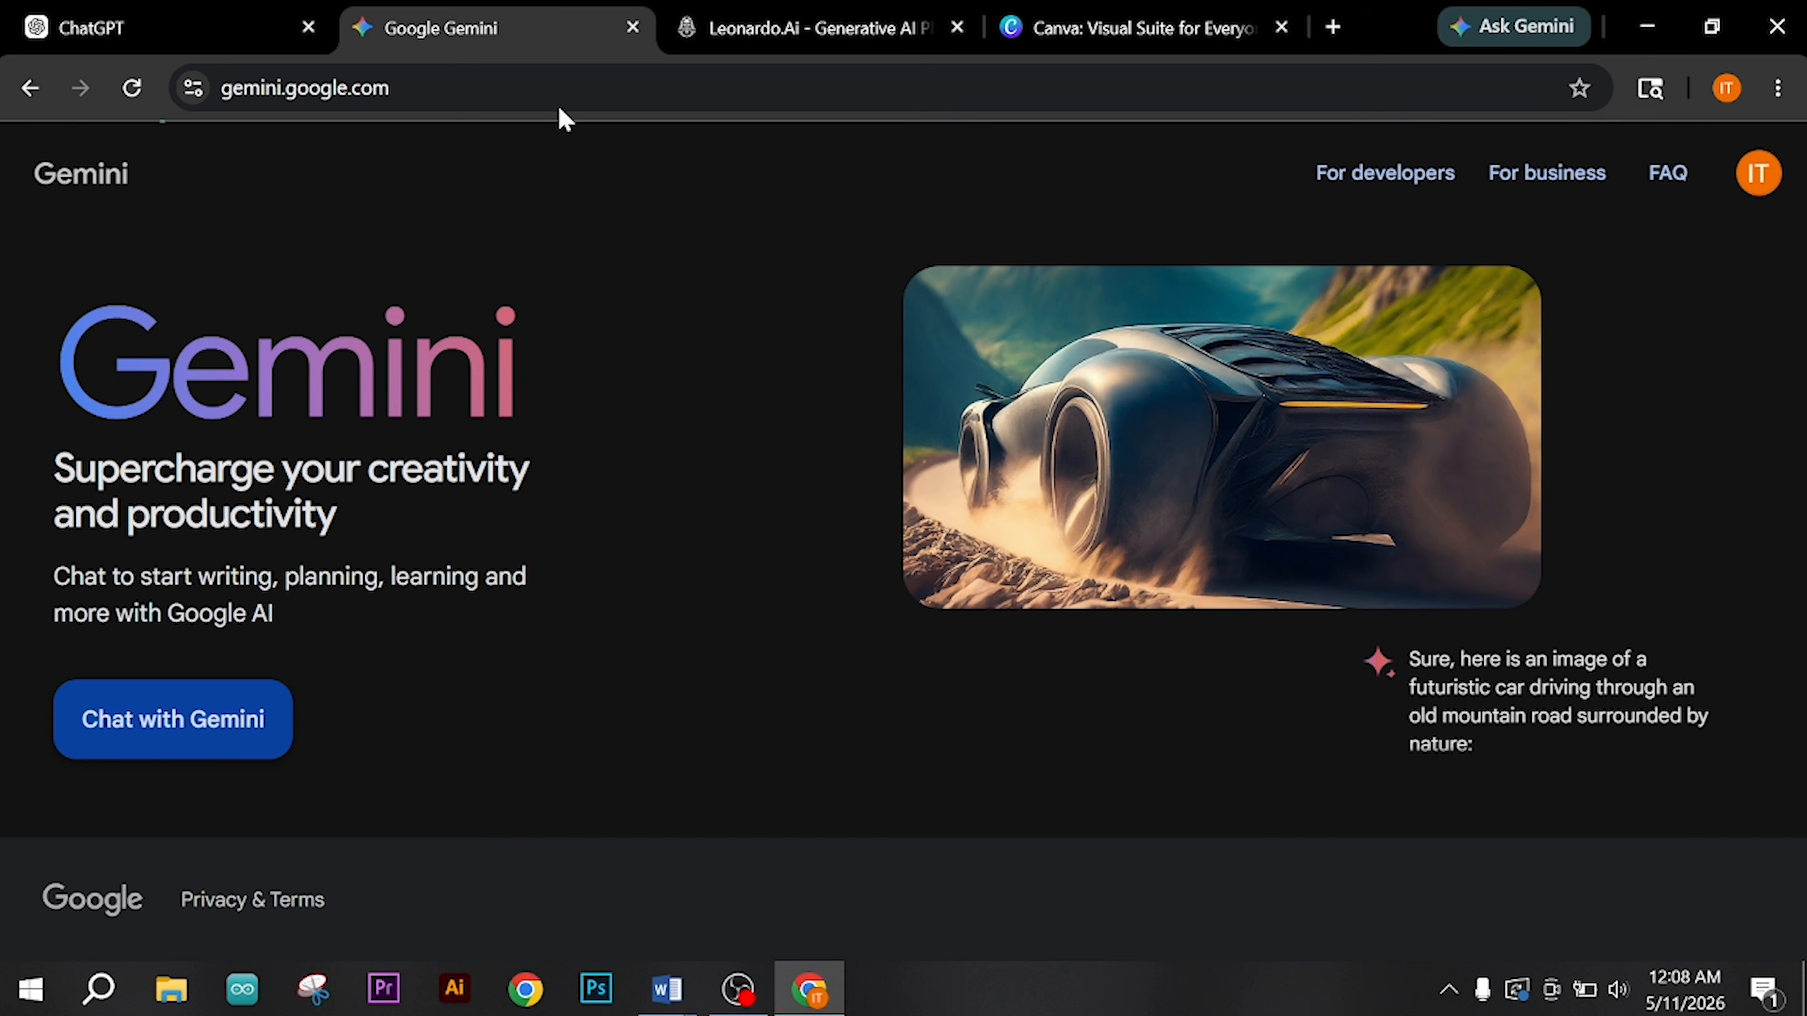
pyautogui.click(1757, 178)
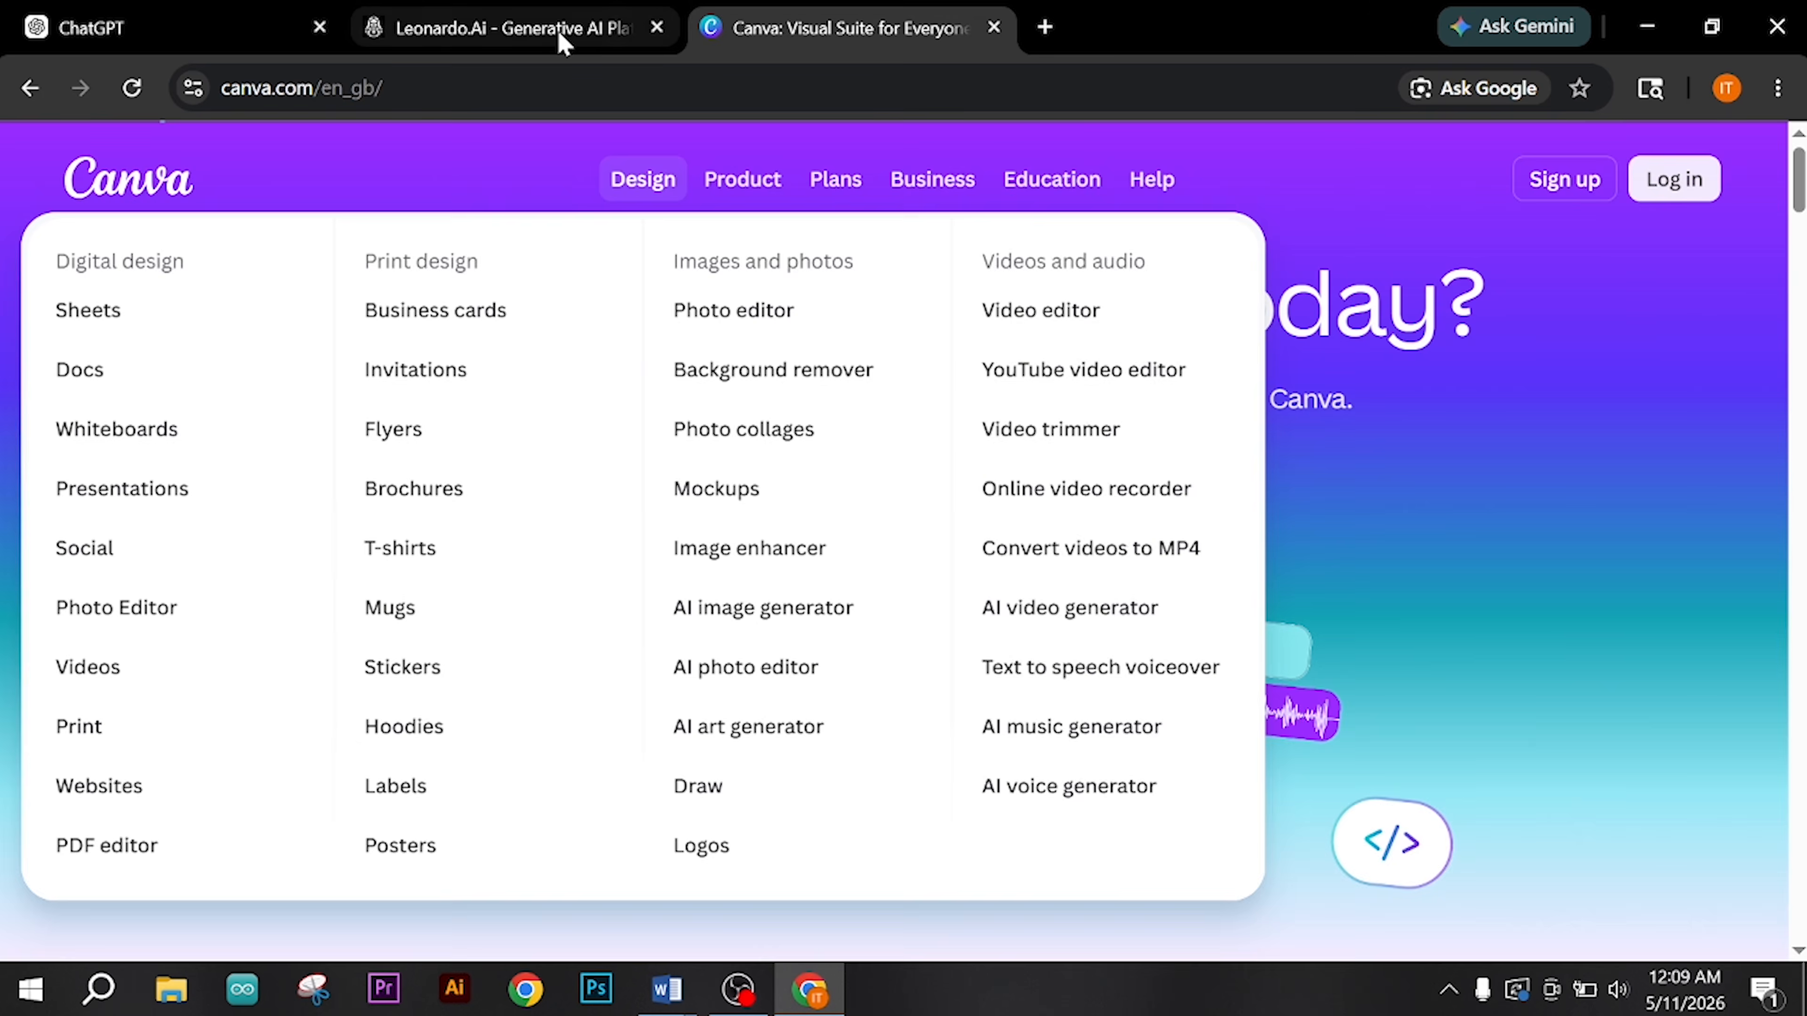
pyautogui.click(556, 32)
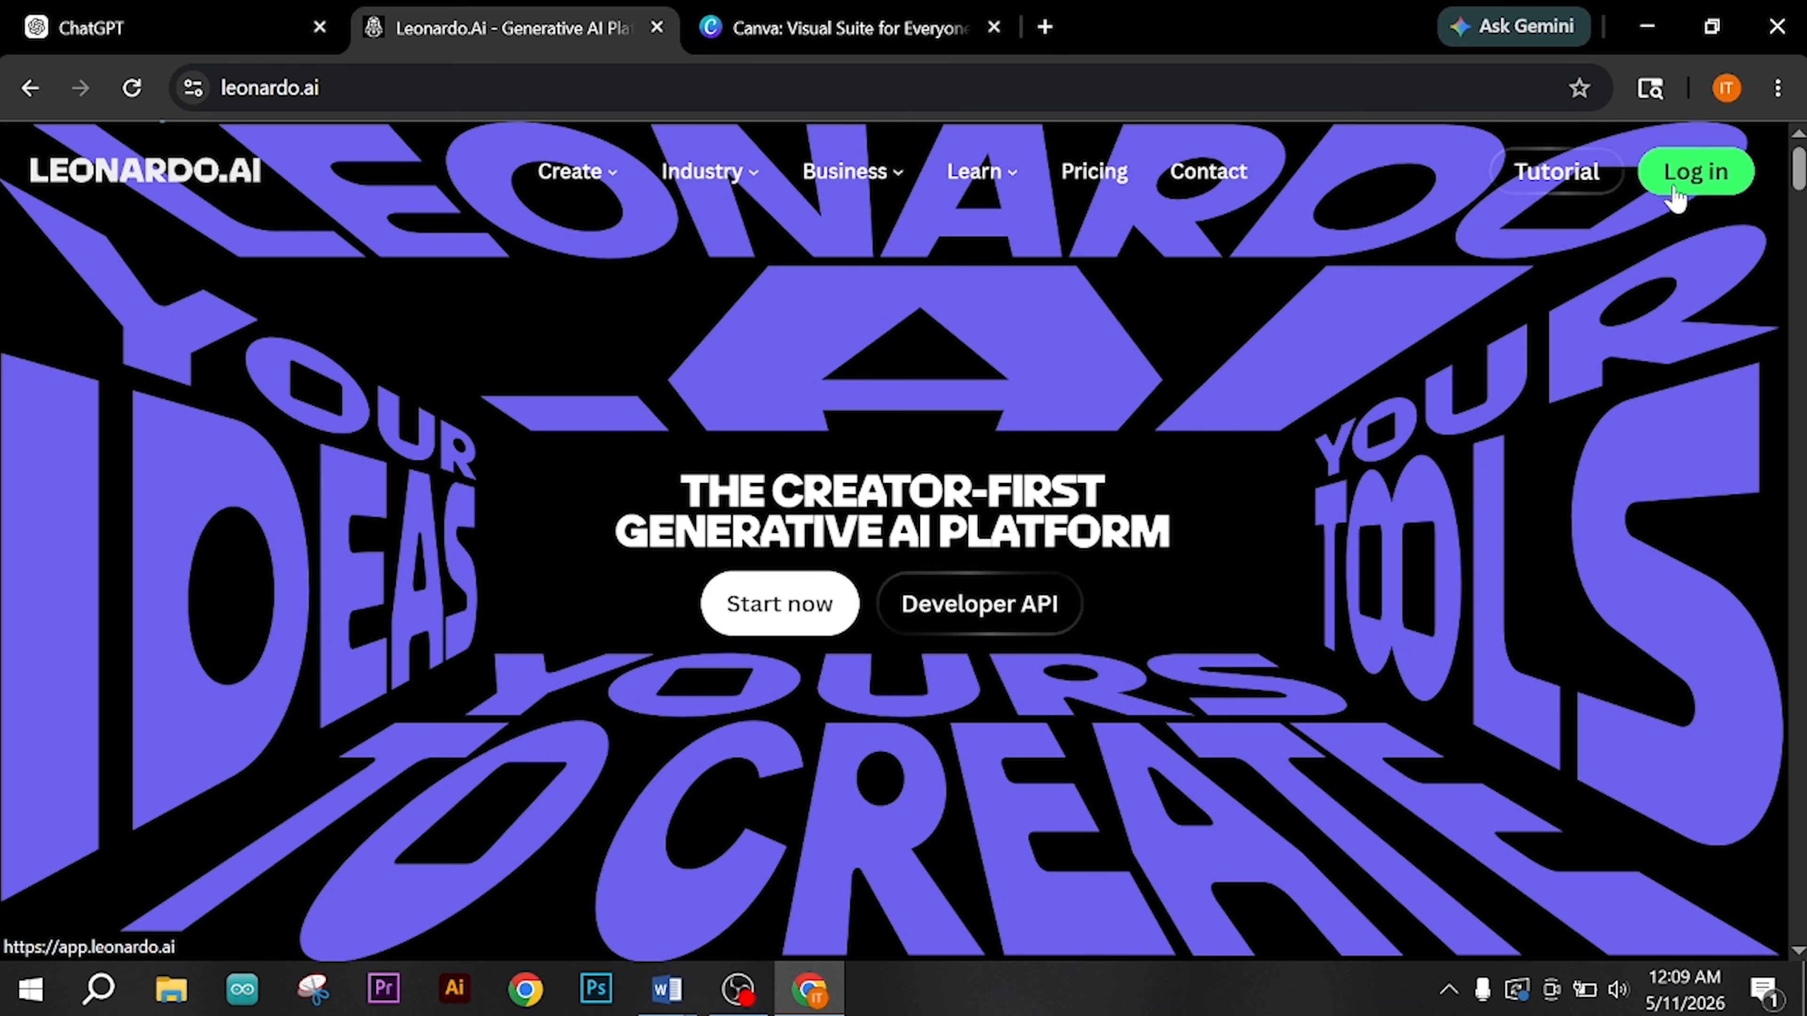
pyautogui.click(785, 626)
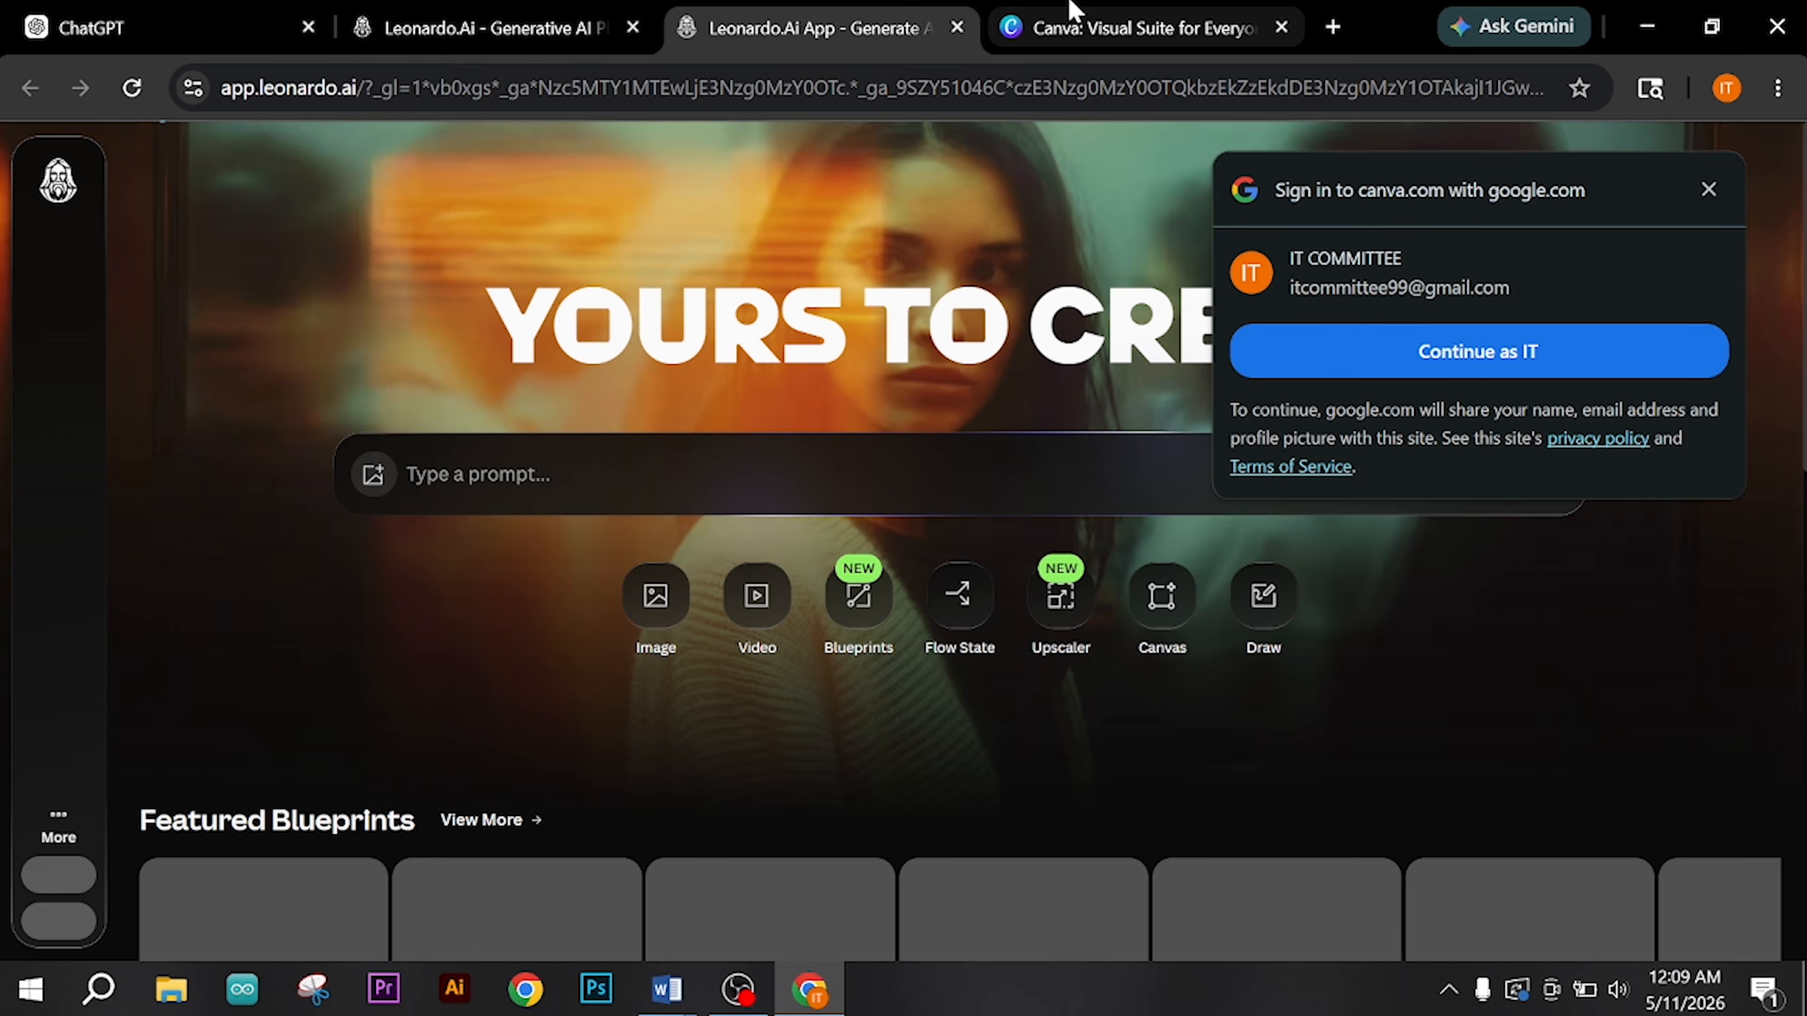
# Step: Sign in to Canva with the suggested Google account, and open the Gemini assistant beside a new blank tab
pyautogui.click(1138, 28)
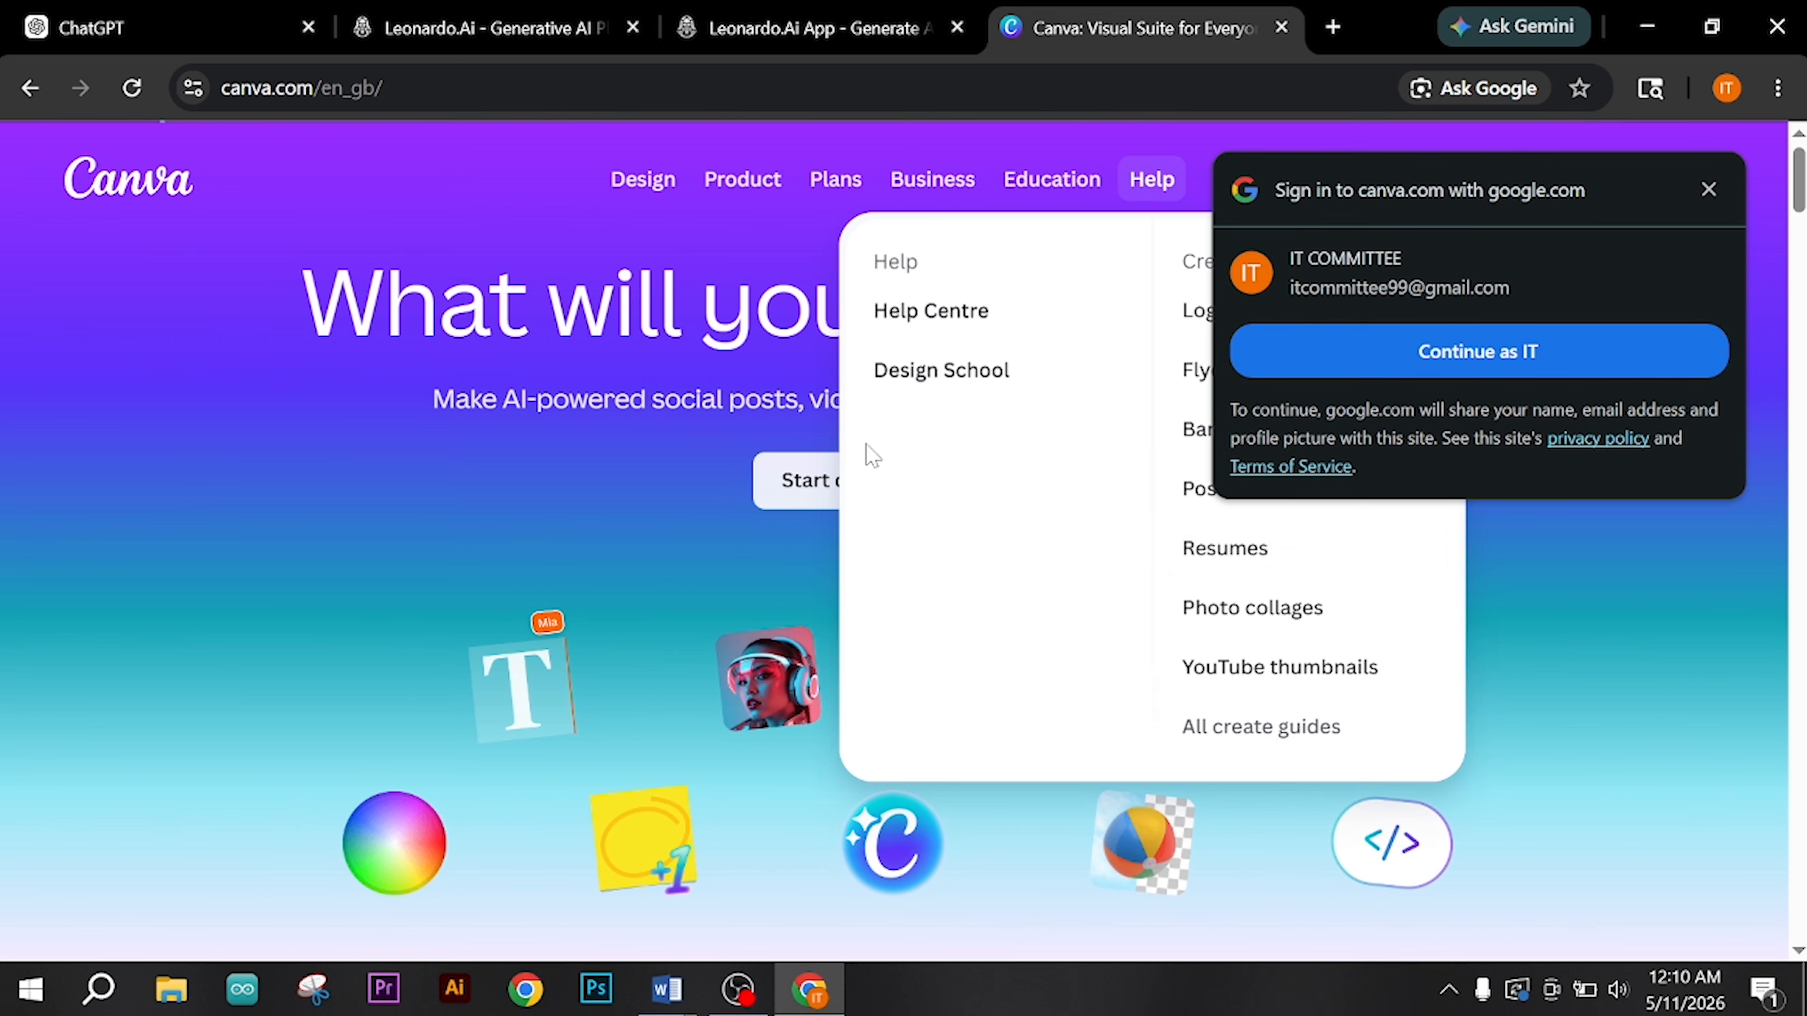
pyautogui.click(1488, 351)
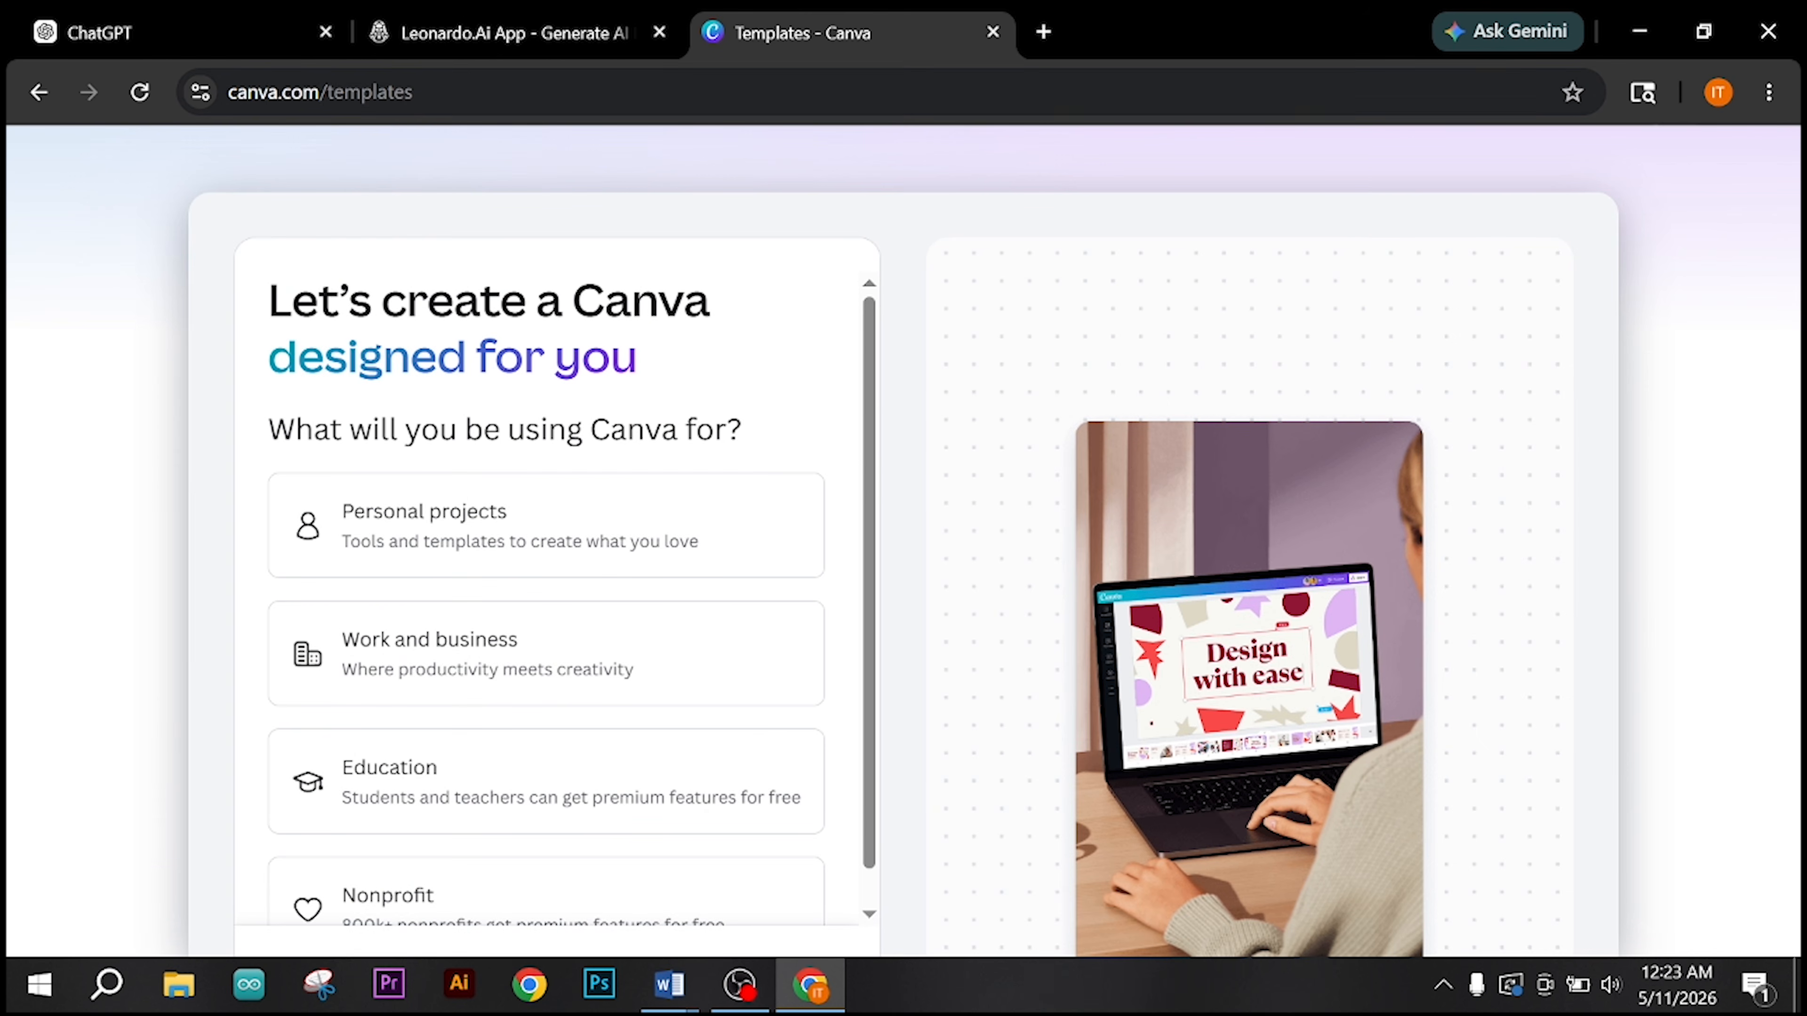
pyautogui.click(1040, 40)
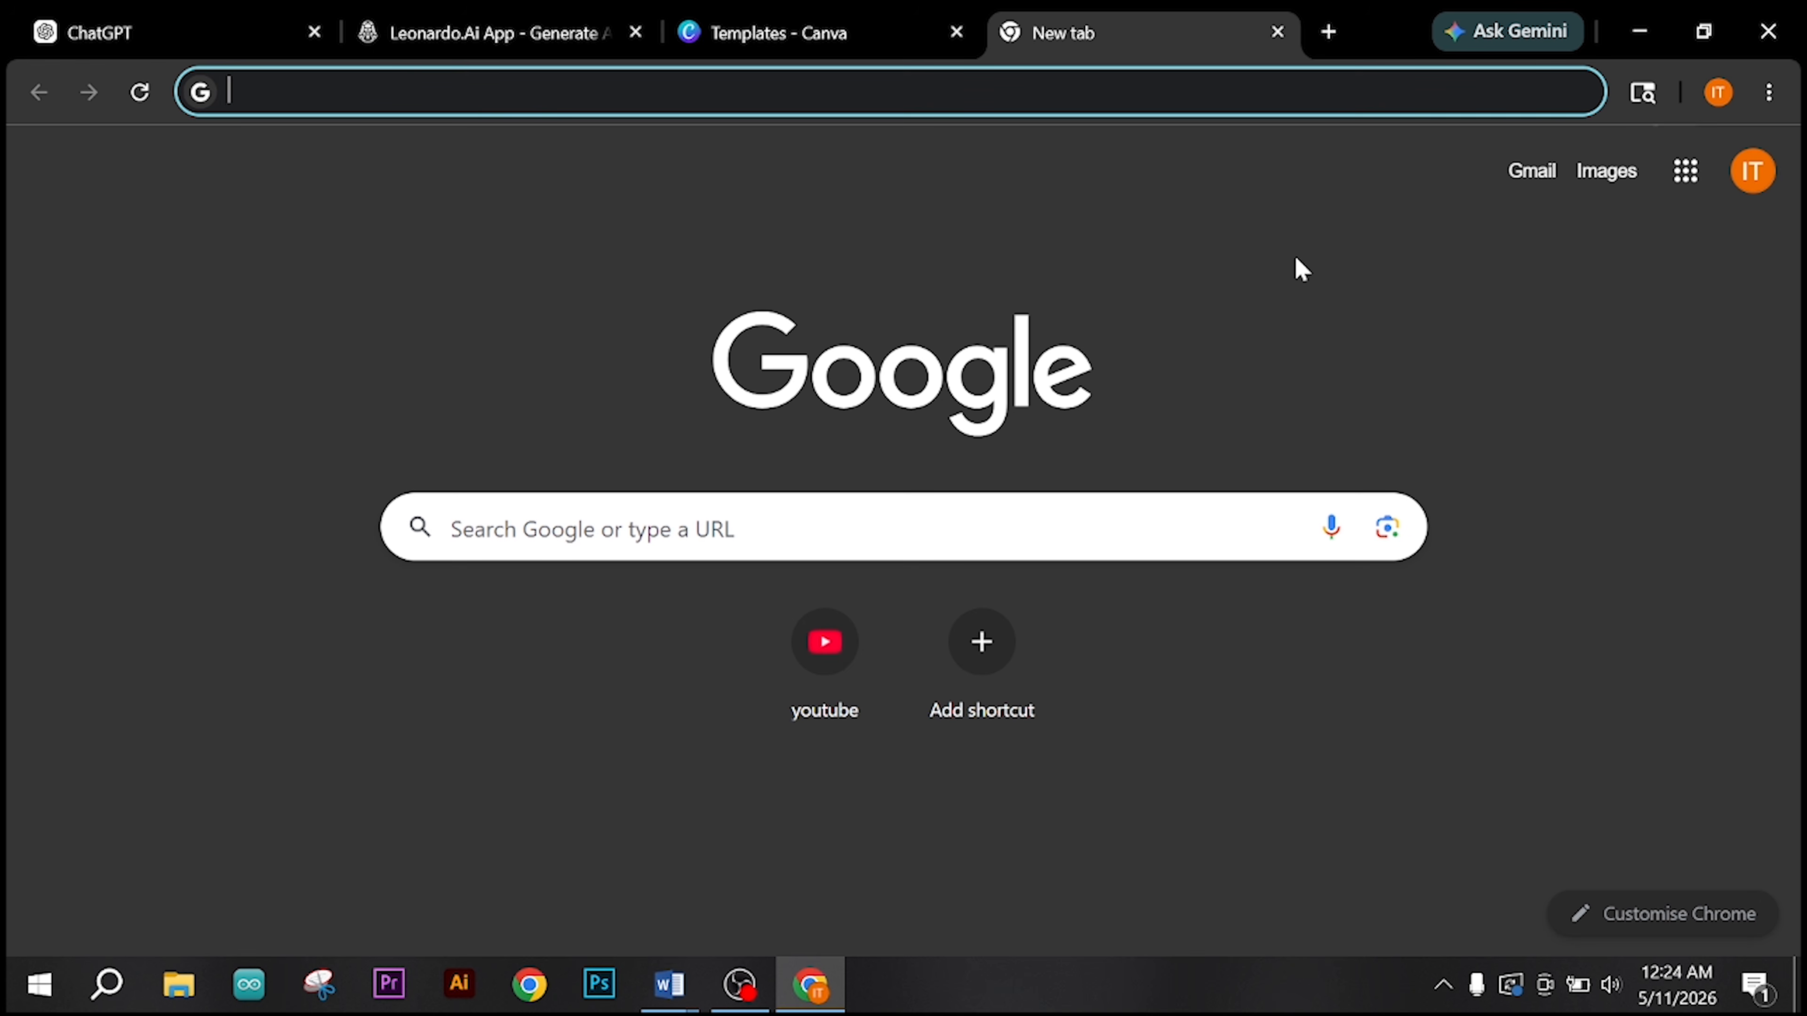
pyautogui.click(1499, 42)
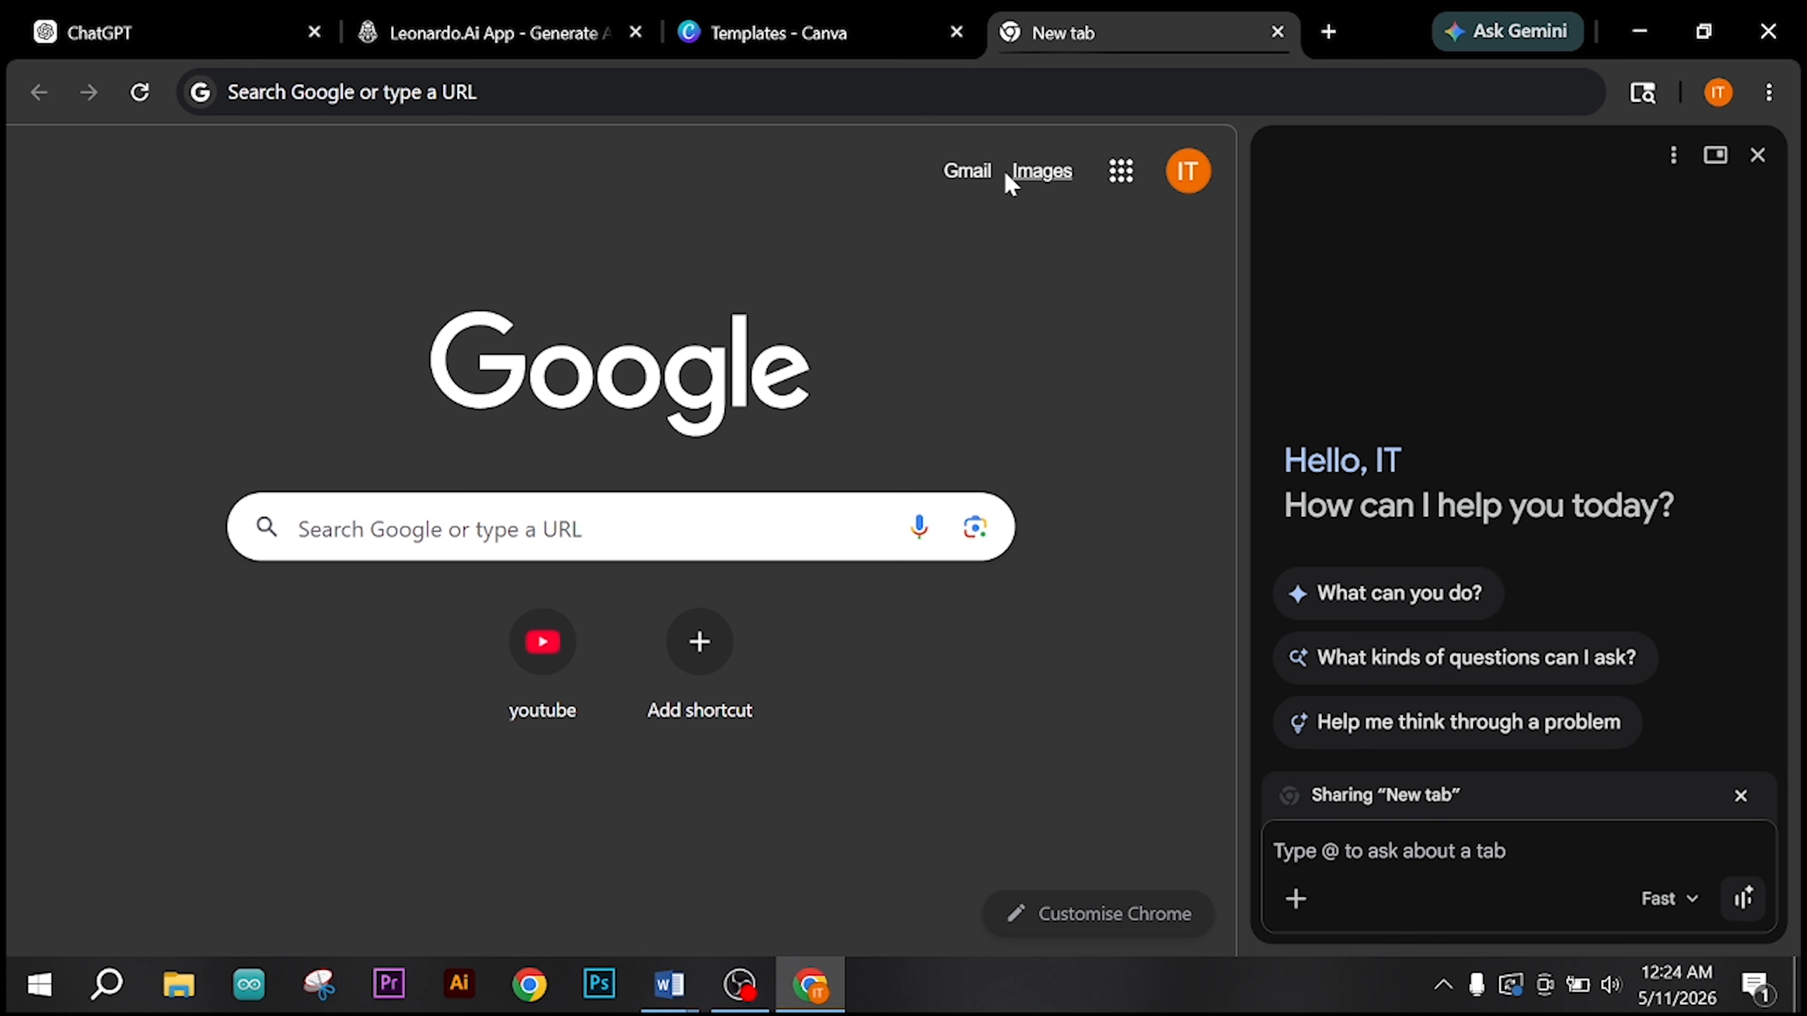
# Step: Return to the ChatGPT page and switch to the Graphic_Design_Level3_Job_Sheet document in Word
pyautogui.click(140, 51)
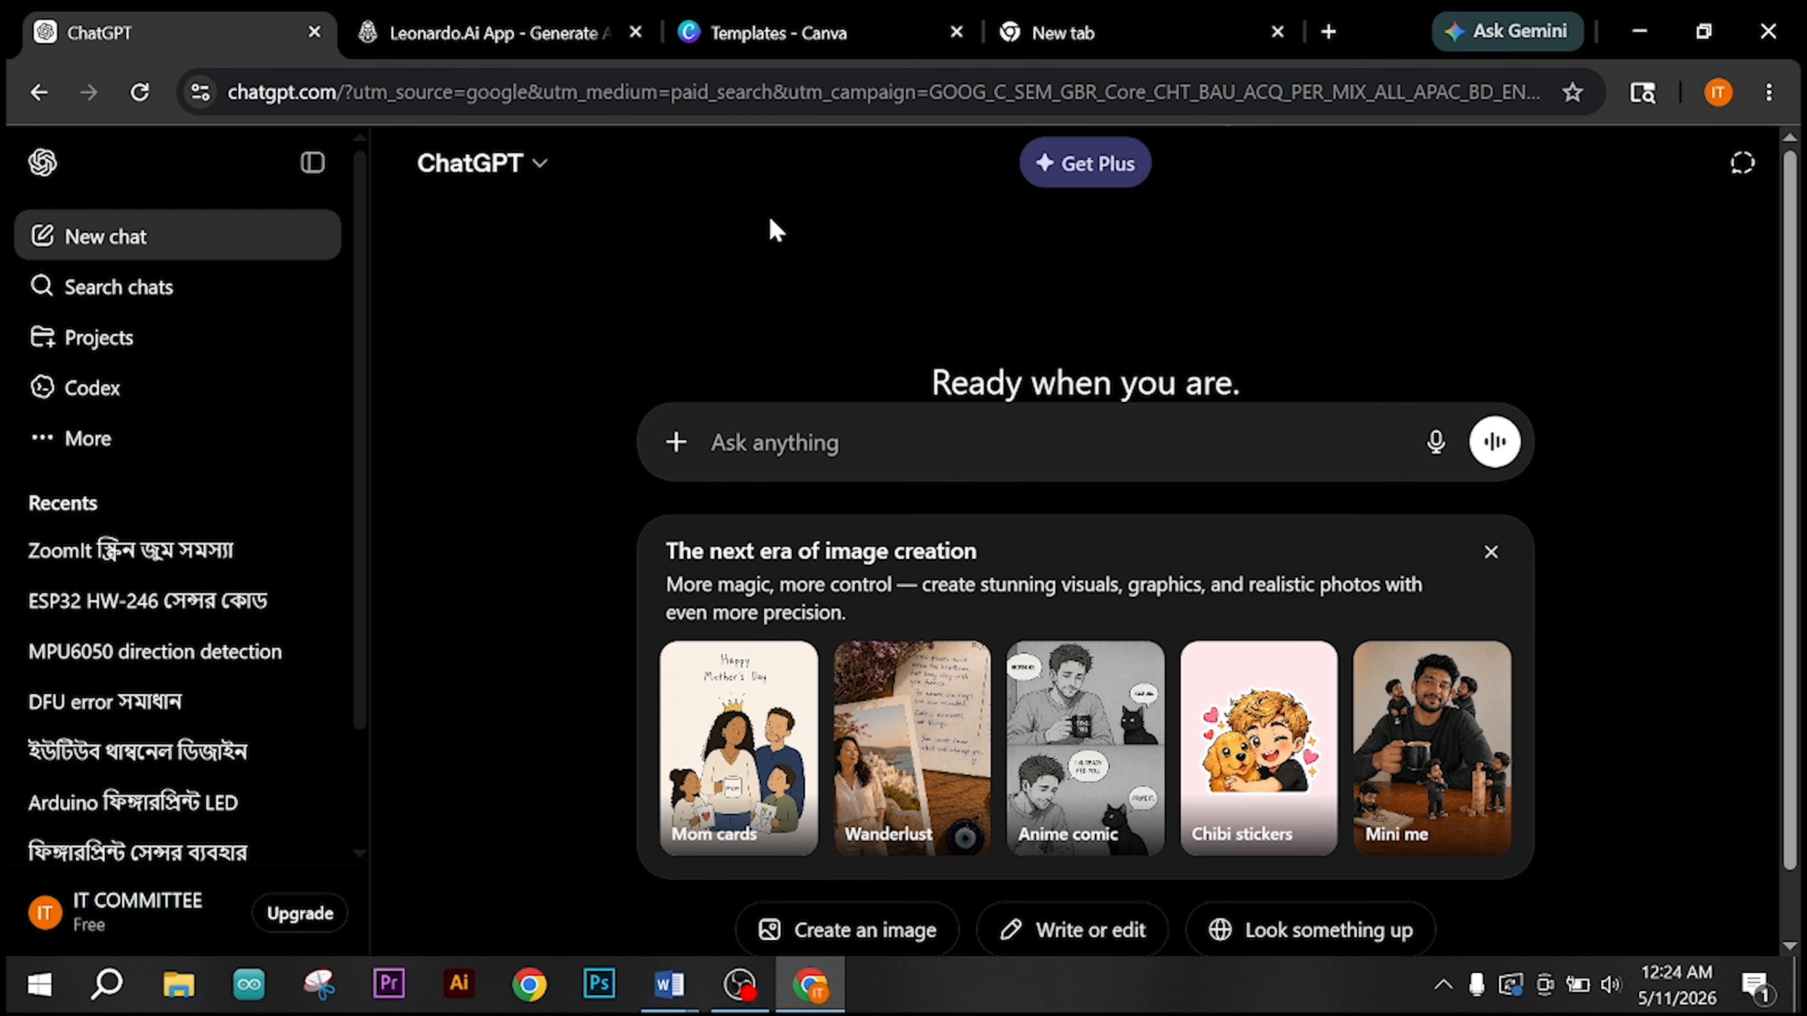
pyautogui.moveTo(676, 989)
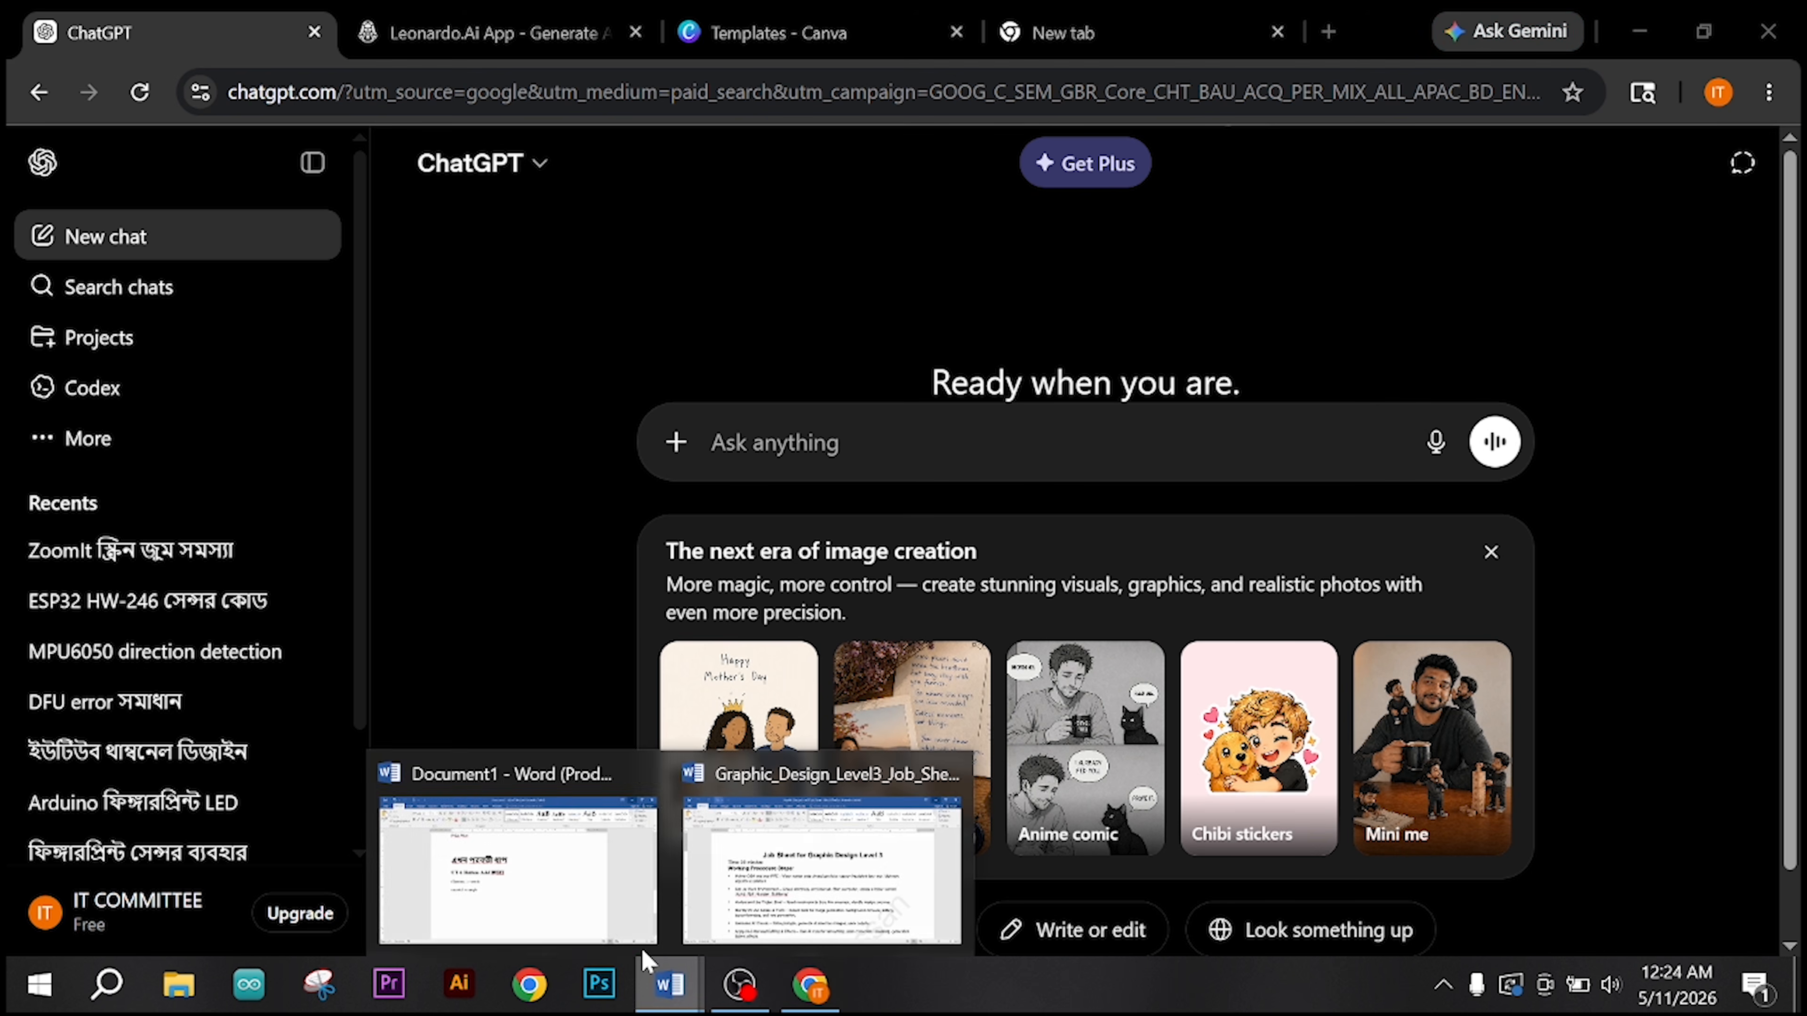
pyautogui.click(823, 858)
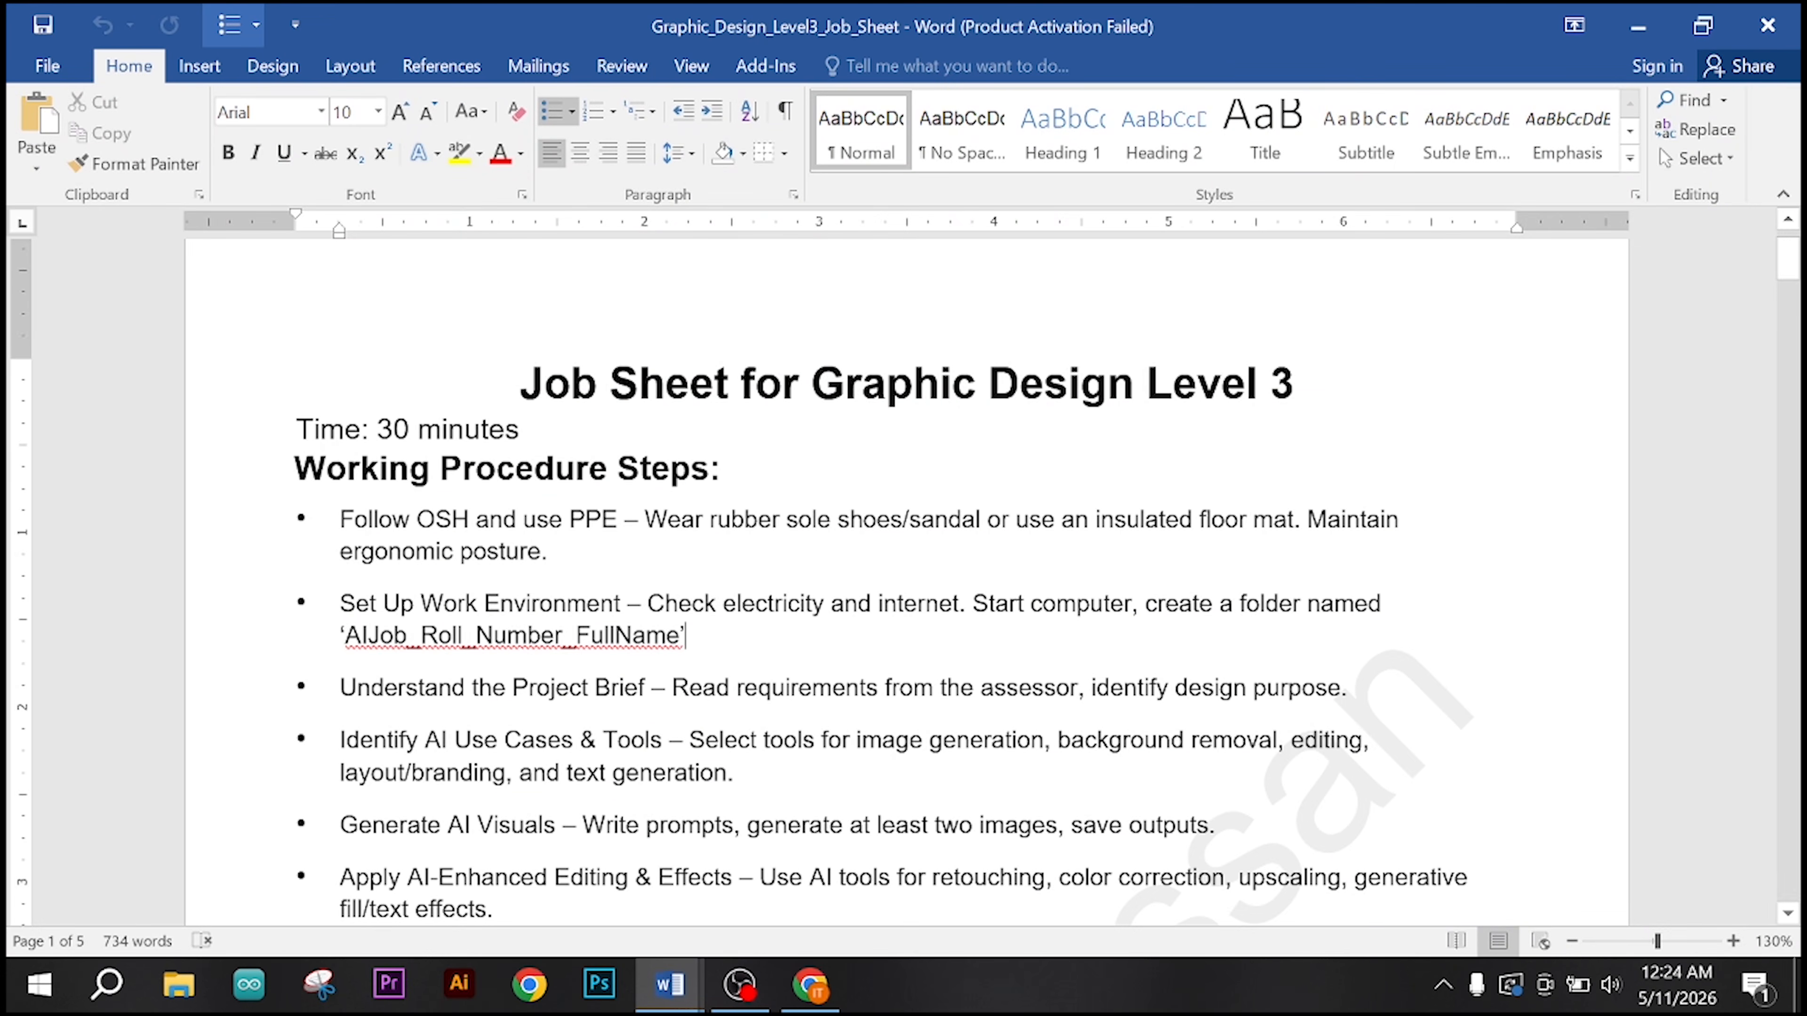
# Step: Read the job sheet's working procedure steps, focusing on the "Understand the Project Brief" item
pyautogui.scroll(-3, 904, 640)
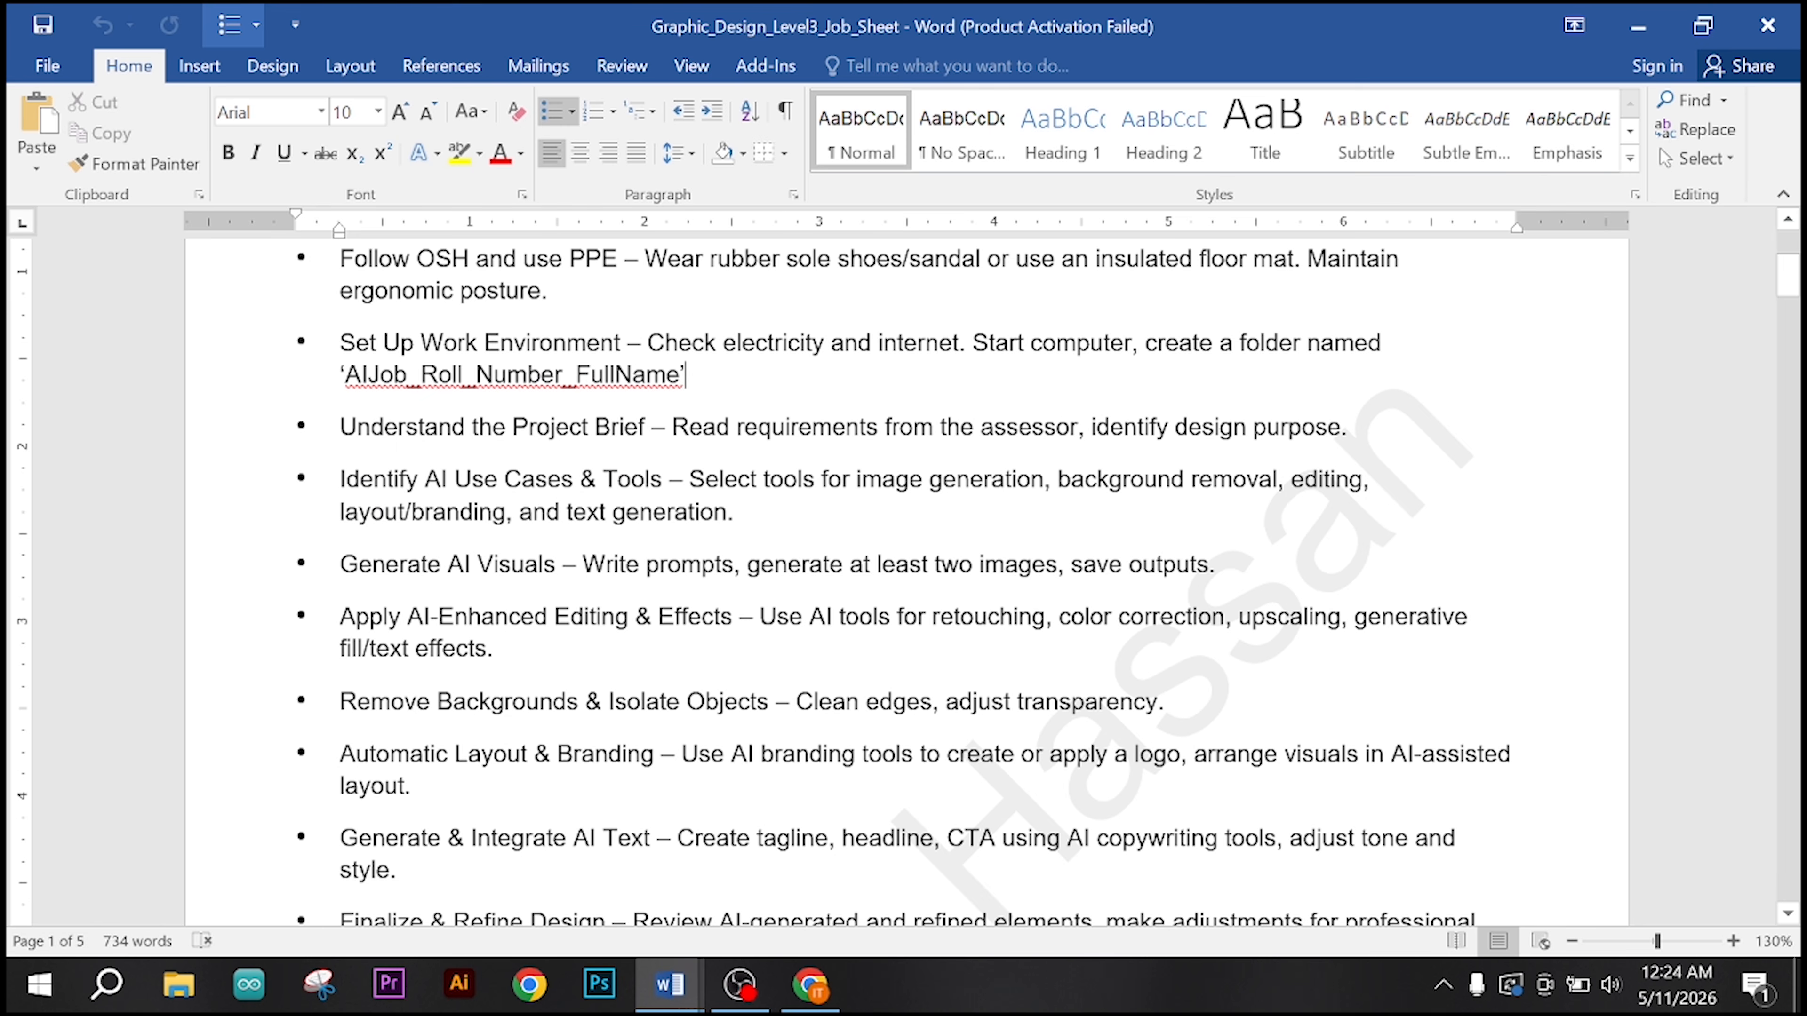
pyautogui.scroll(1, 903, 583)
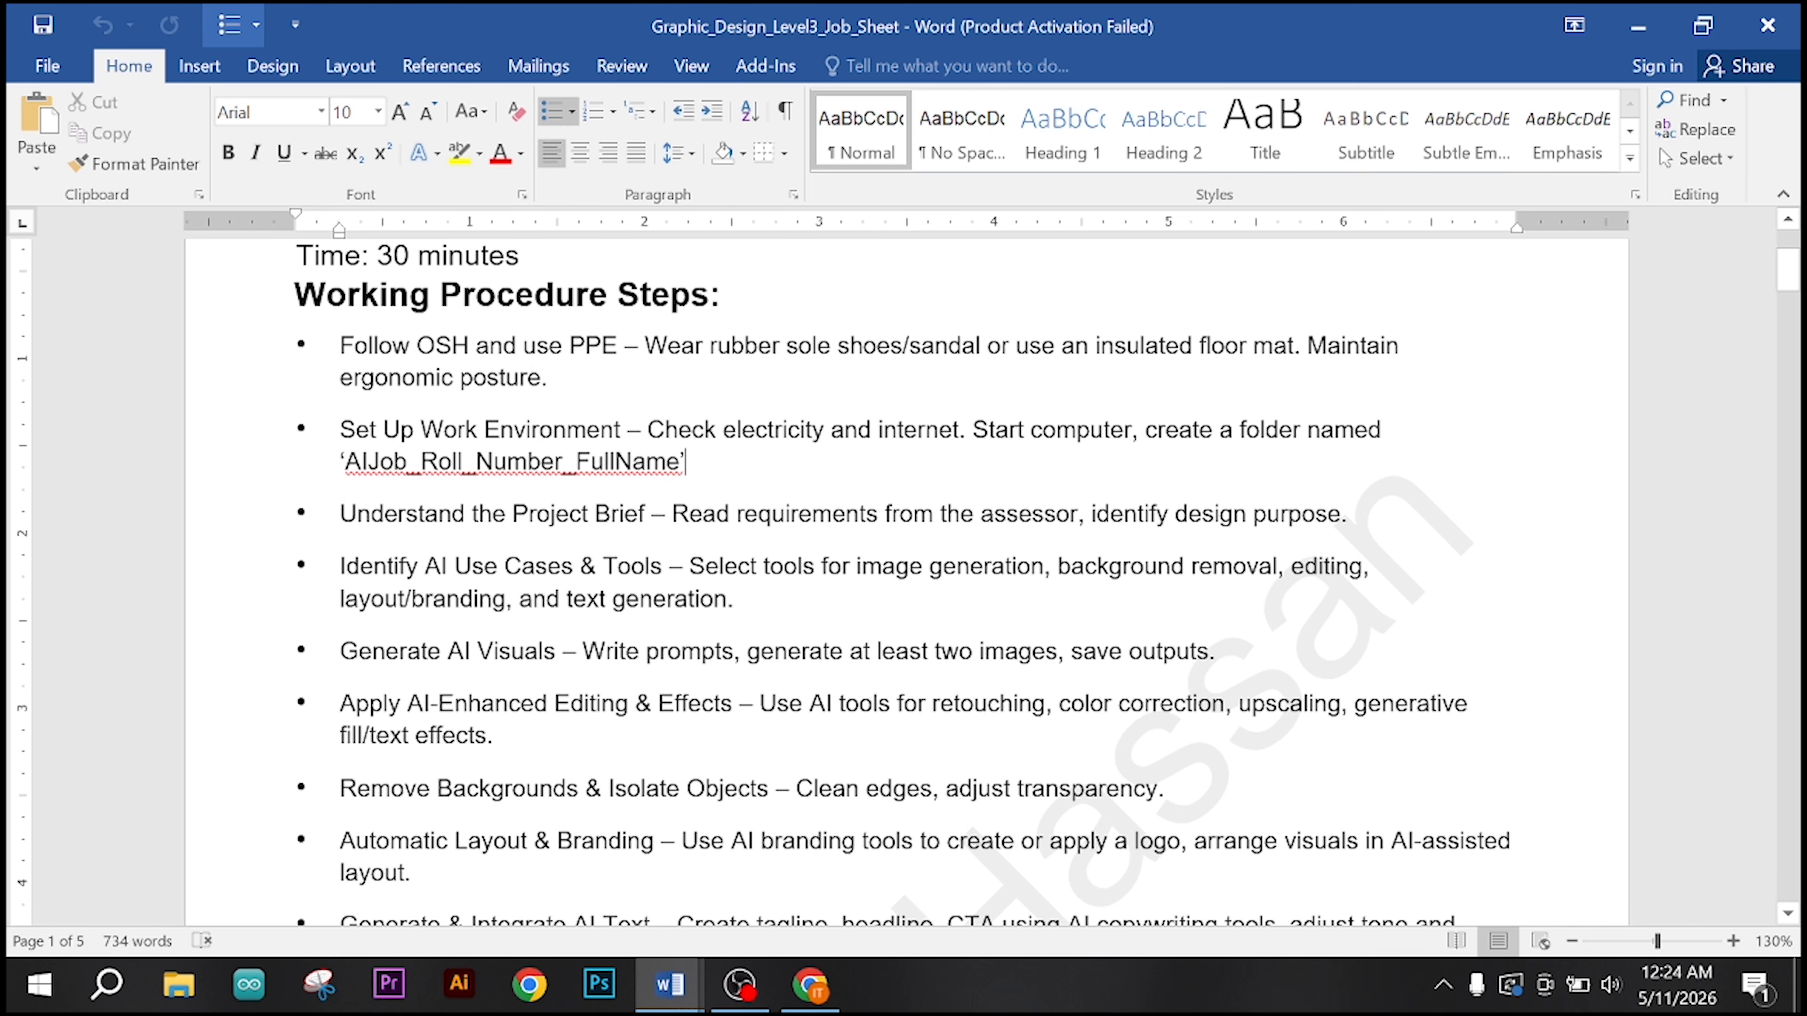
pyautogui.moveTo(340, 514); pyautogui.dragTo(650, 514)
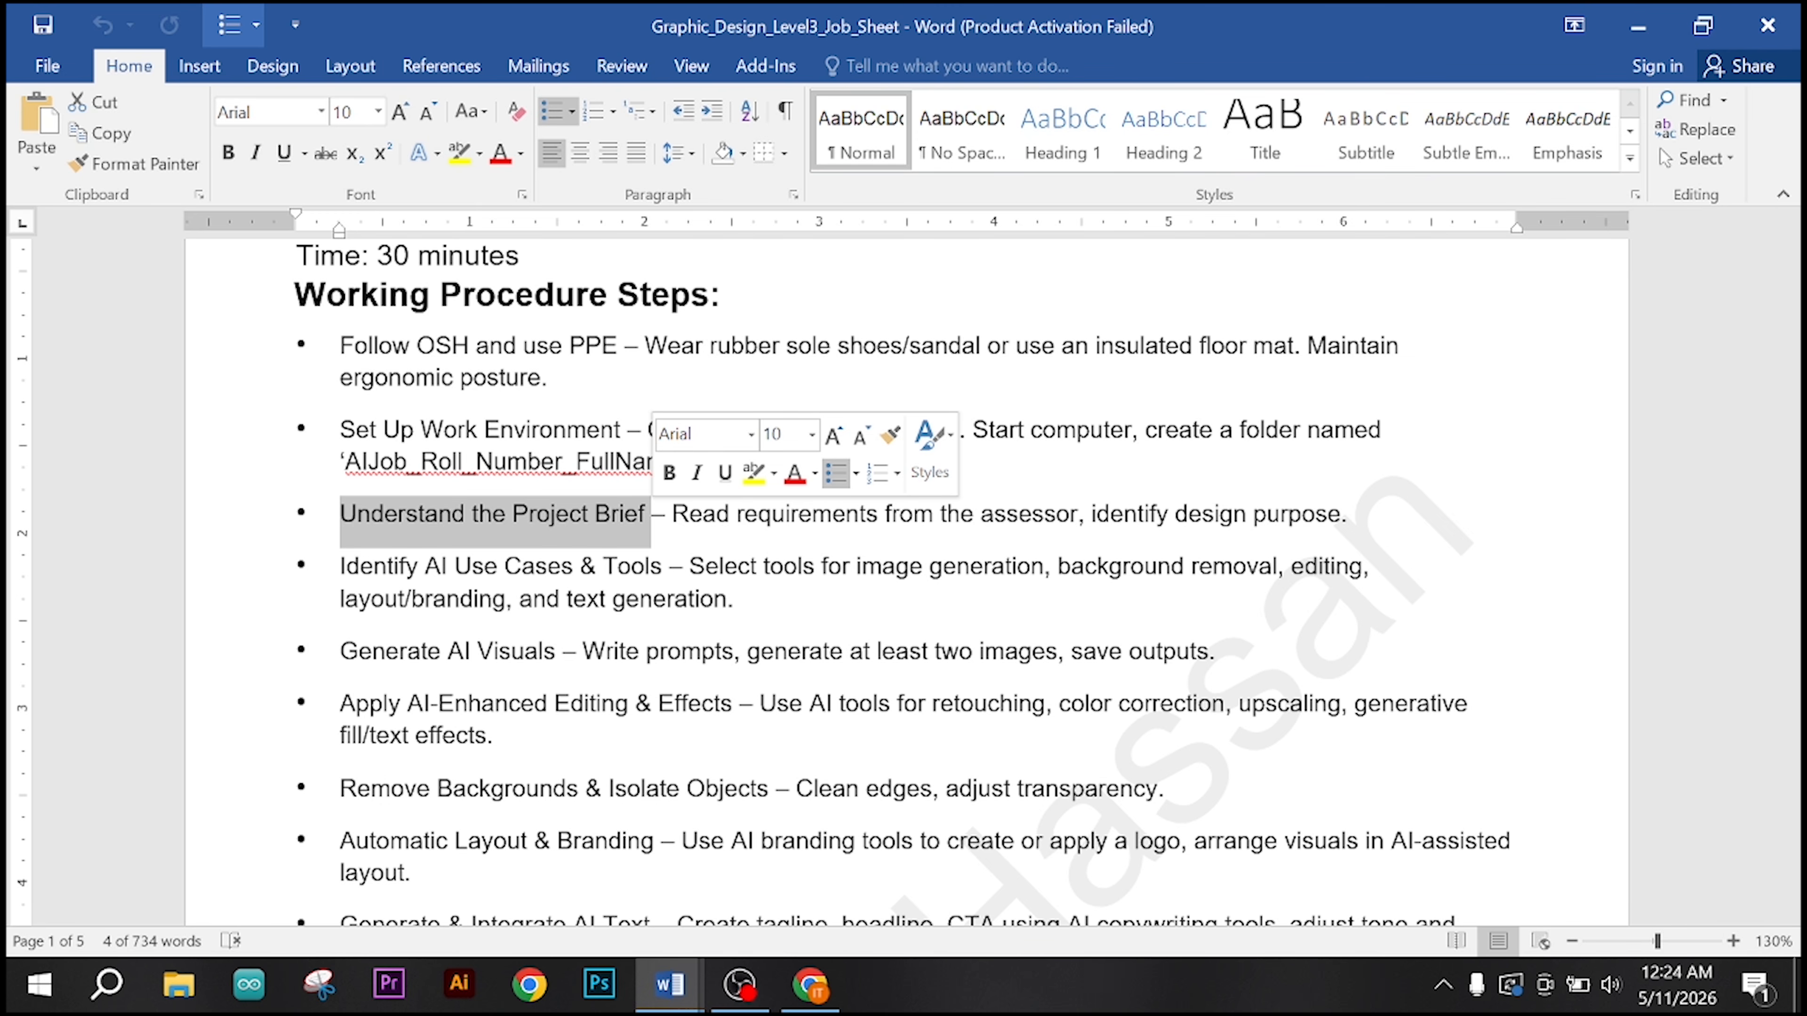
pyautogui.click(652, 514)
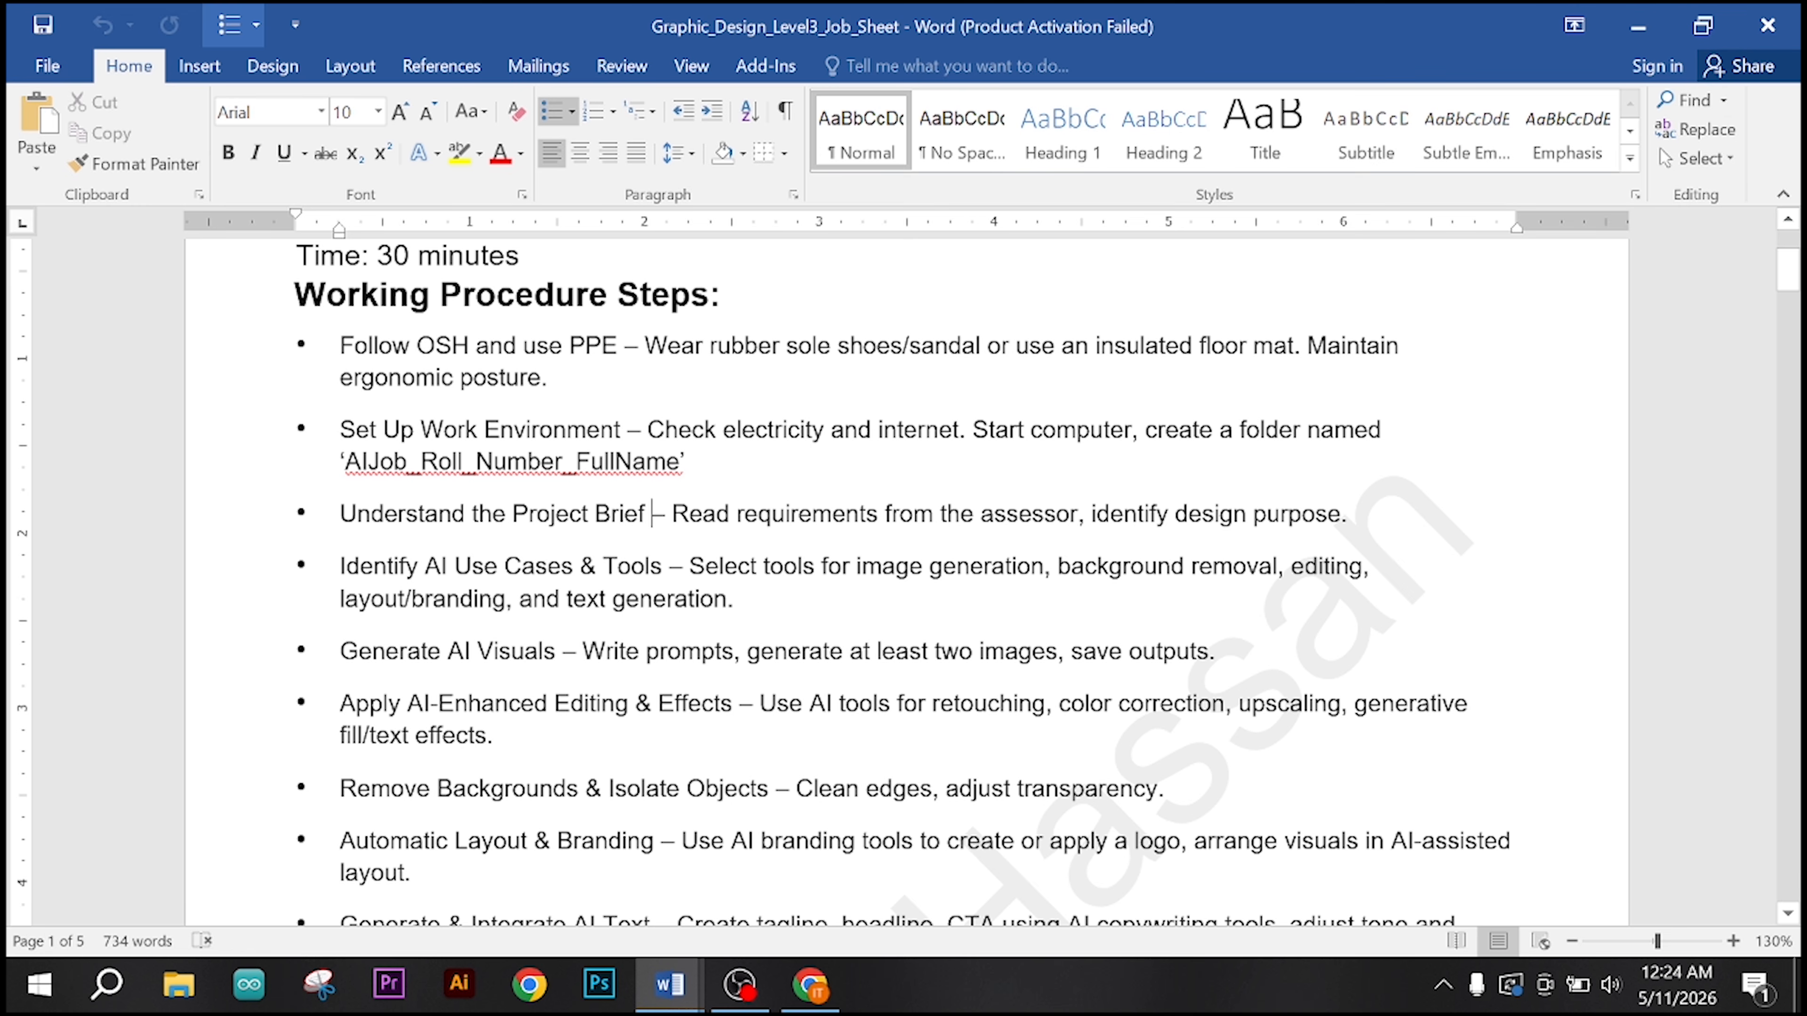
# Step: Switch to Chrome, look over the Leonardo.Ai page and the Gemini assistant beside the blank tab, and return to ChatGPT
pyautogui.click(810, 984)
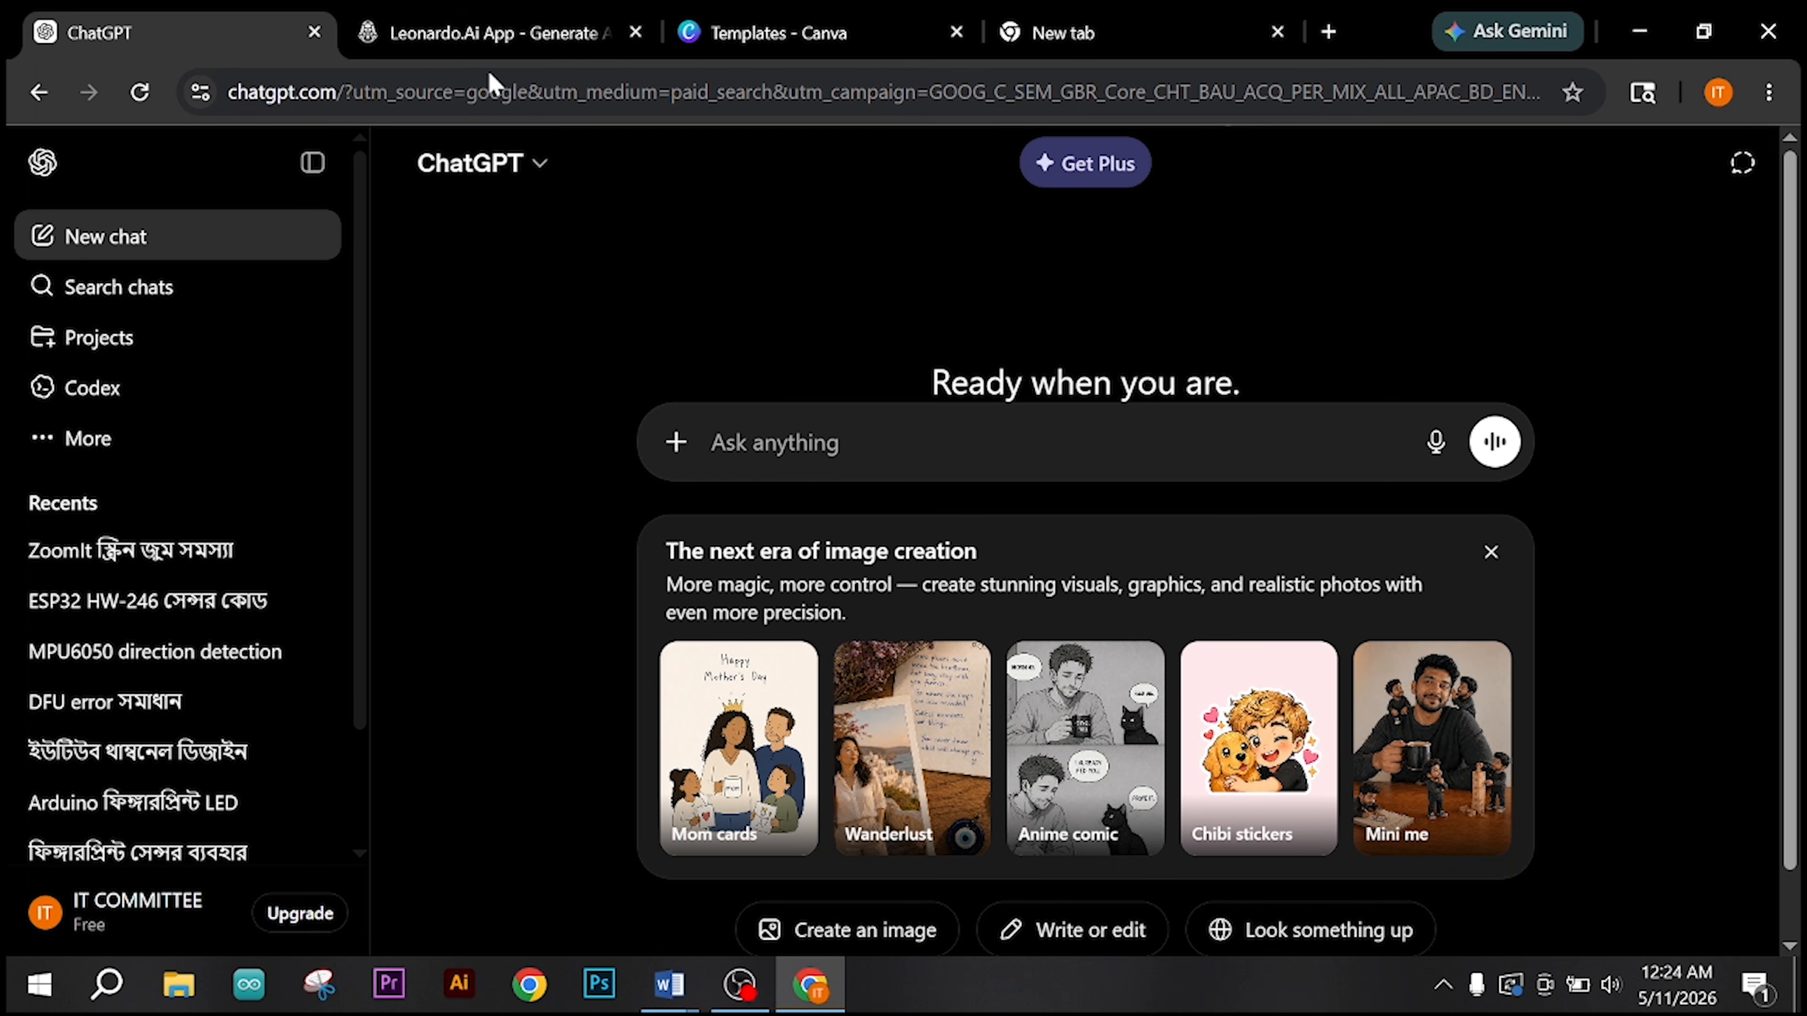
pyautogui.click(492, 50)
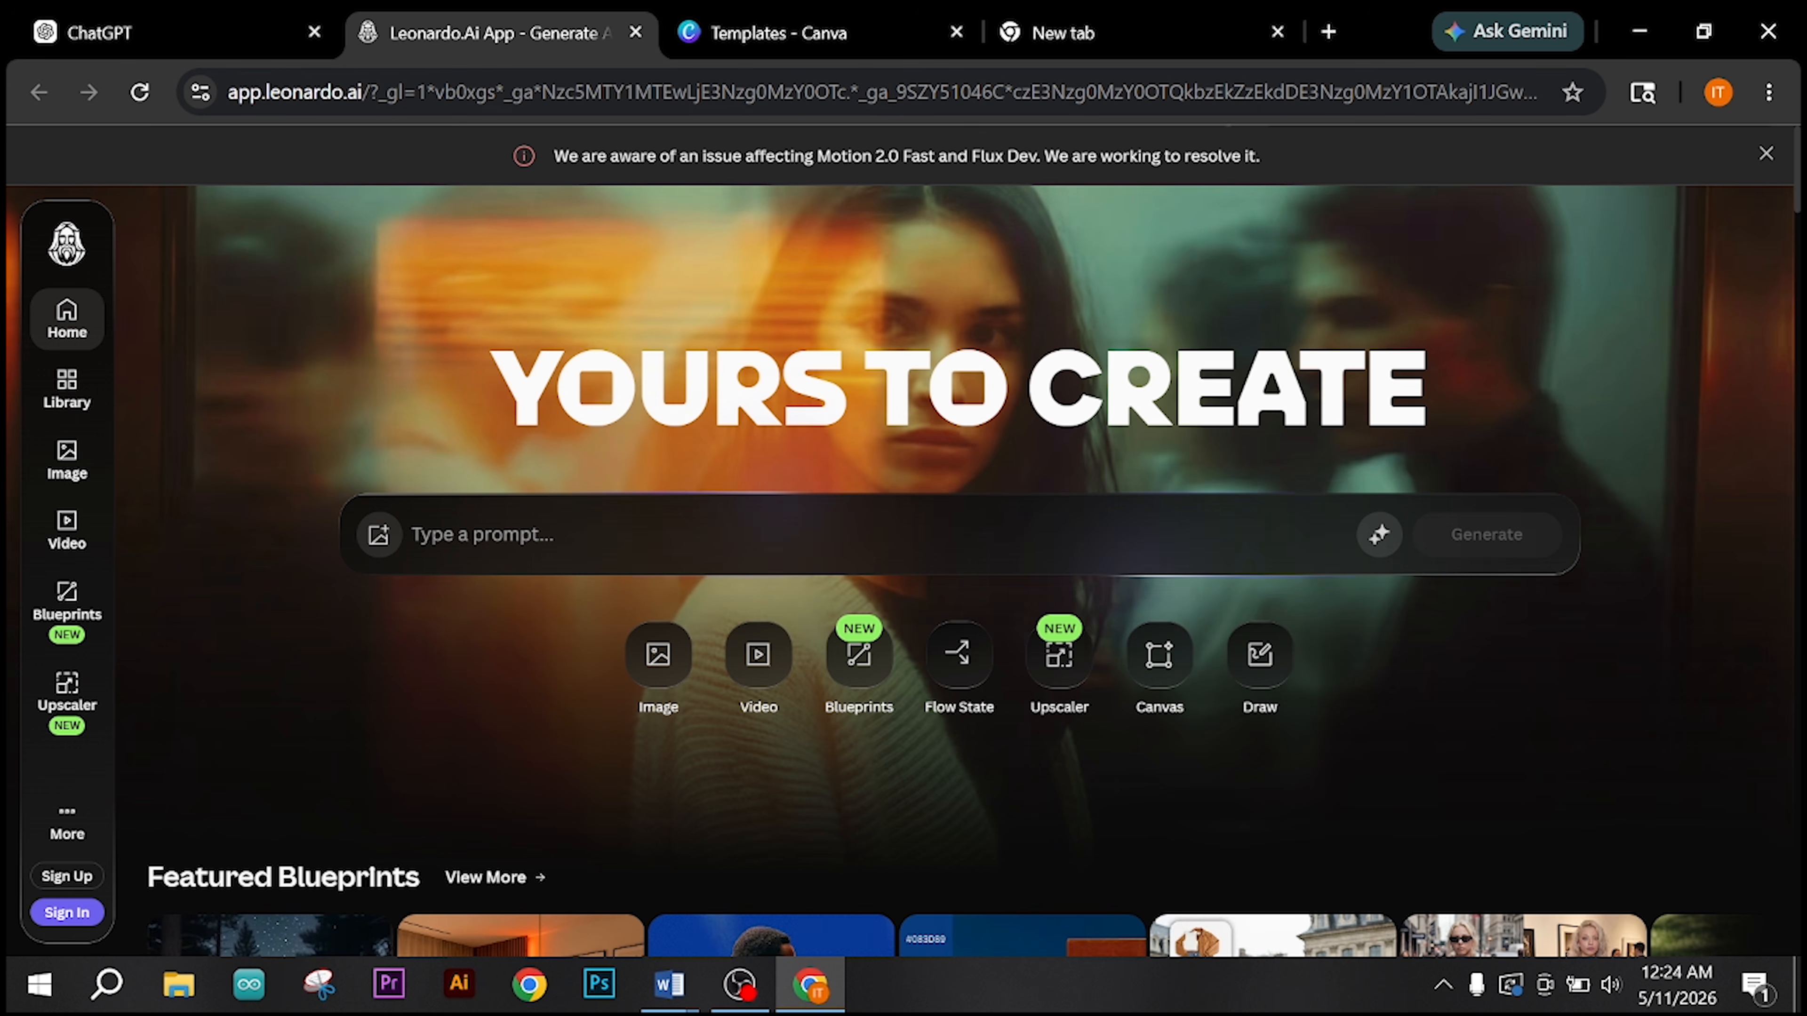
pyautogui.click(1529, 44)
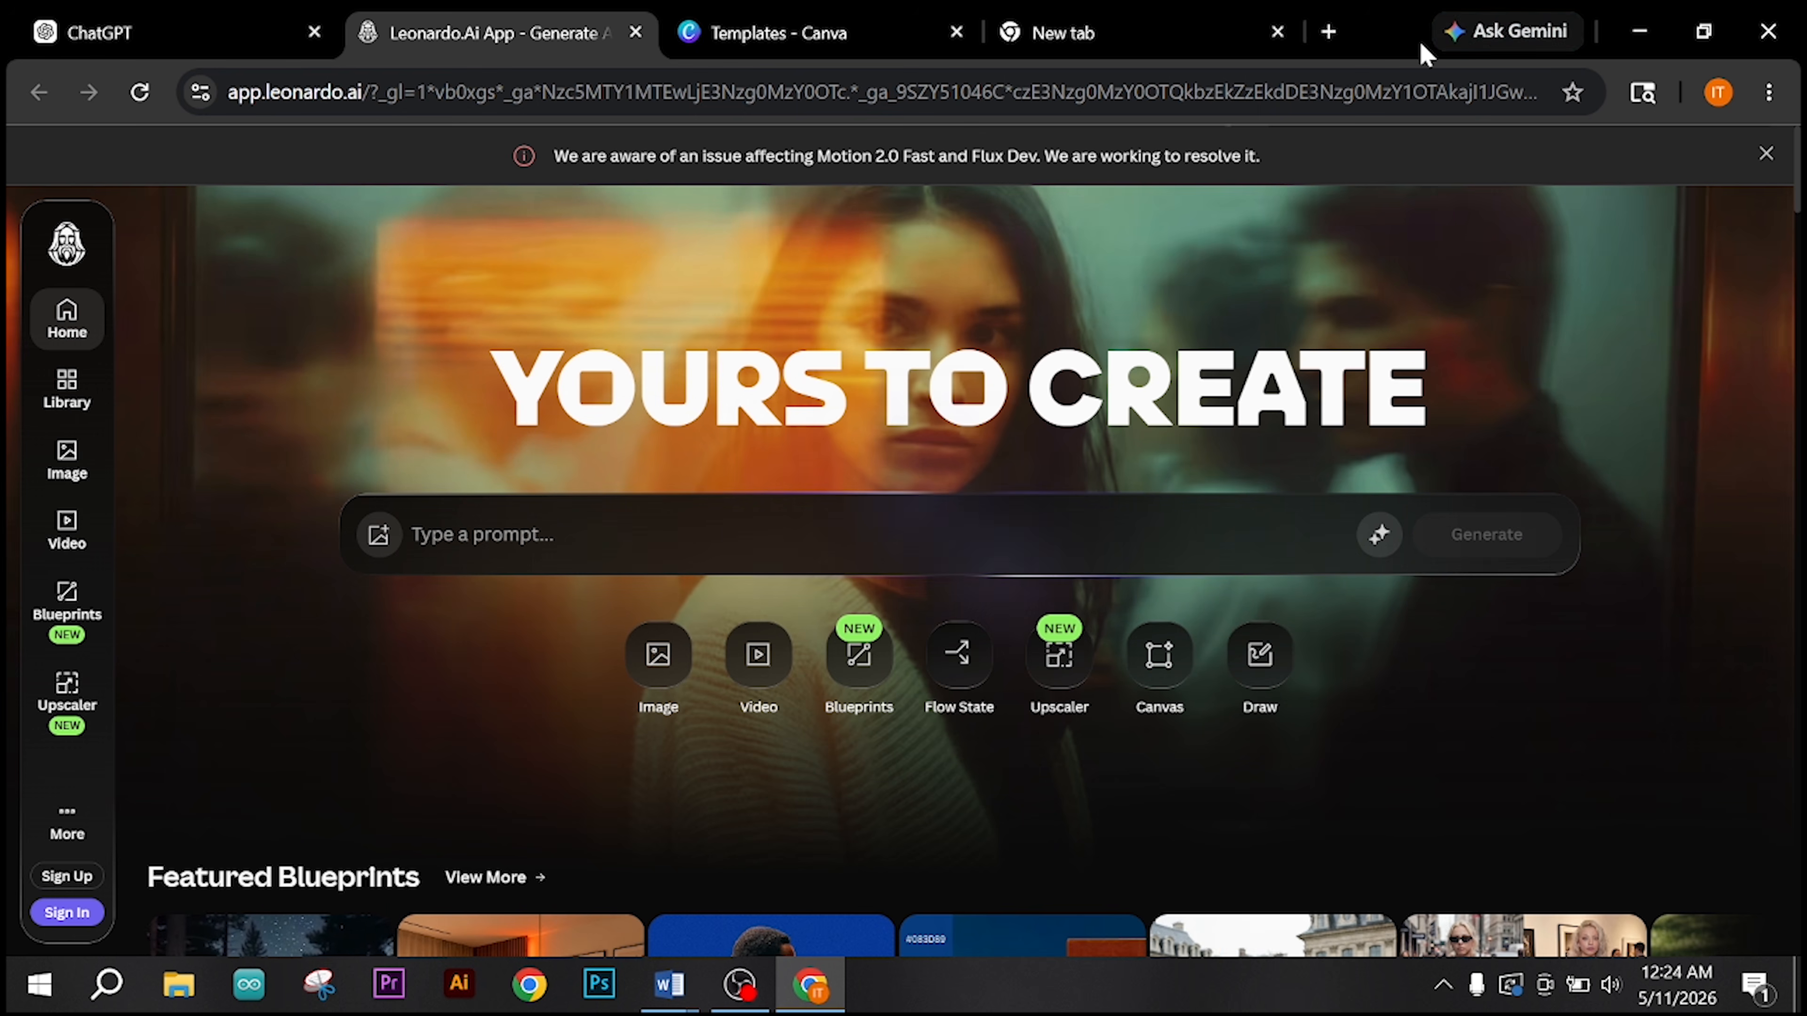
pyautogui.click(1104, 44)
pyautogui.click(1469, 345)
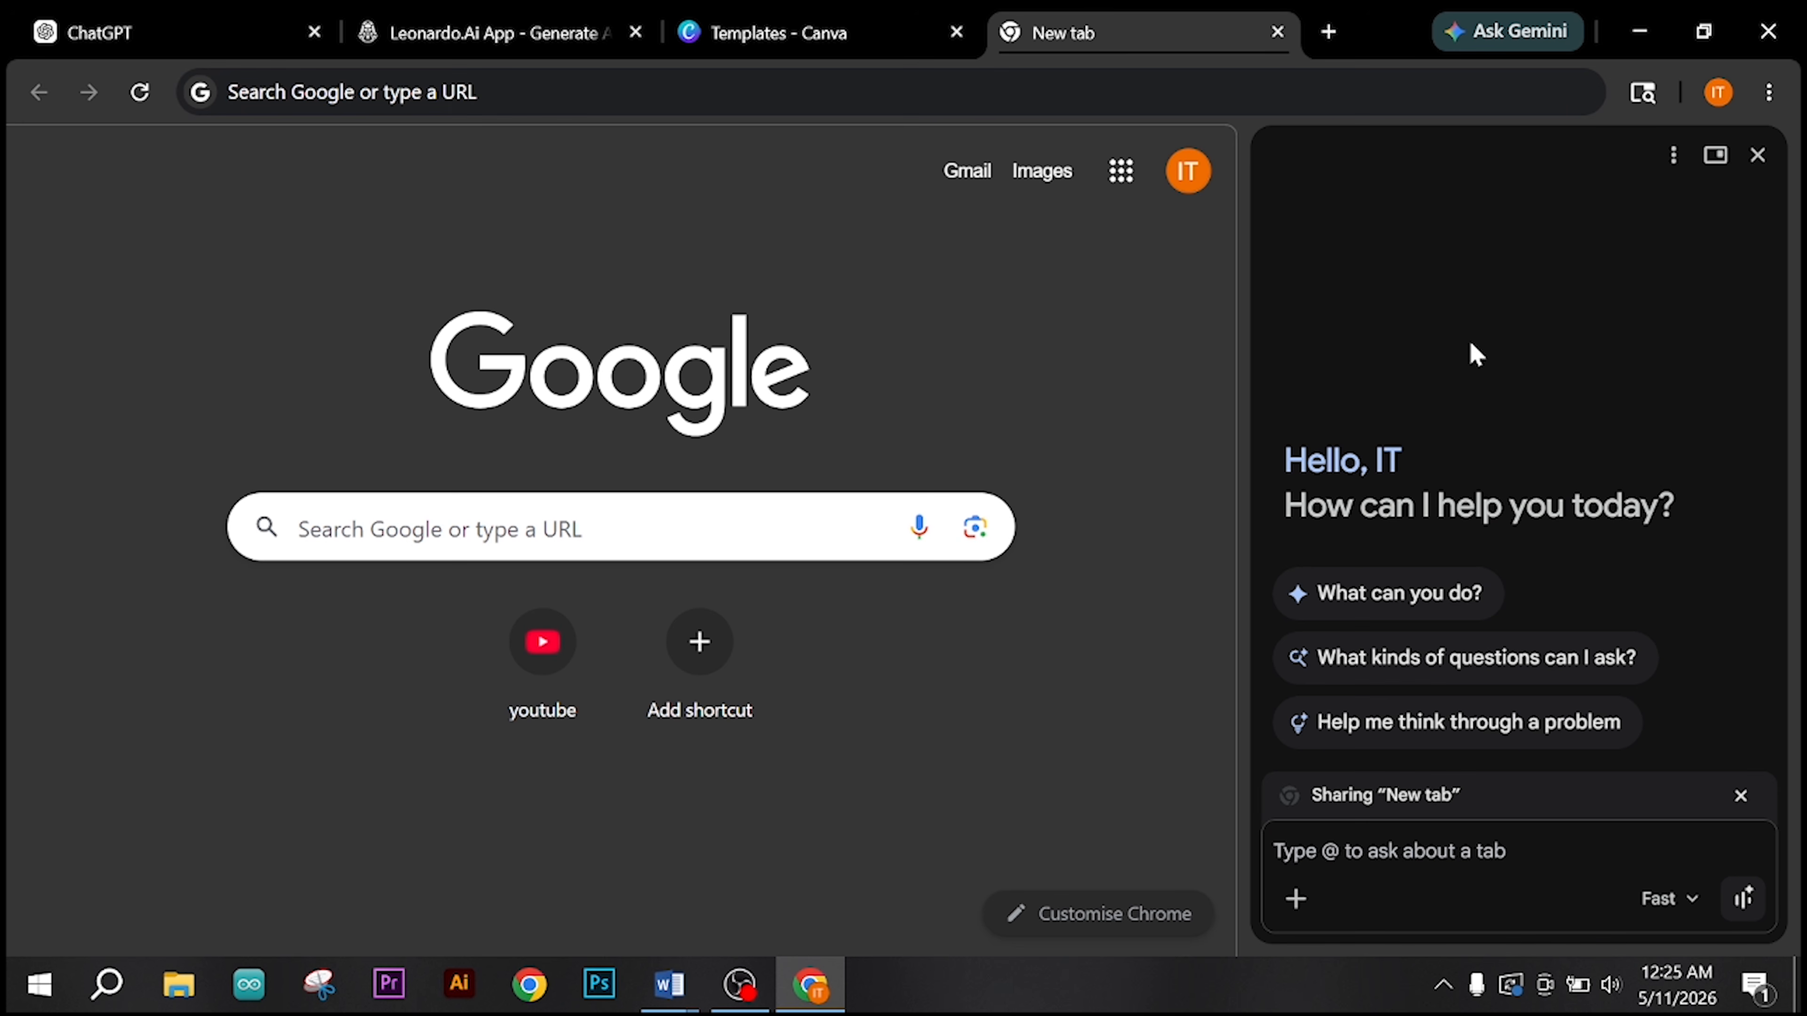
pyautogui.click(174, 43)
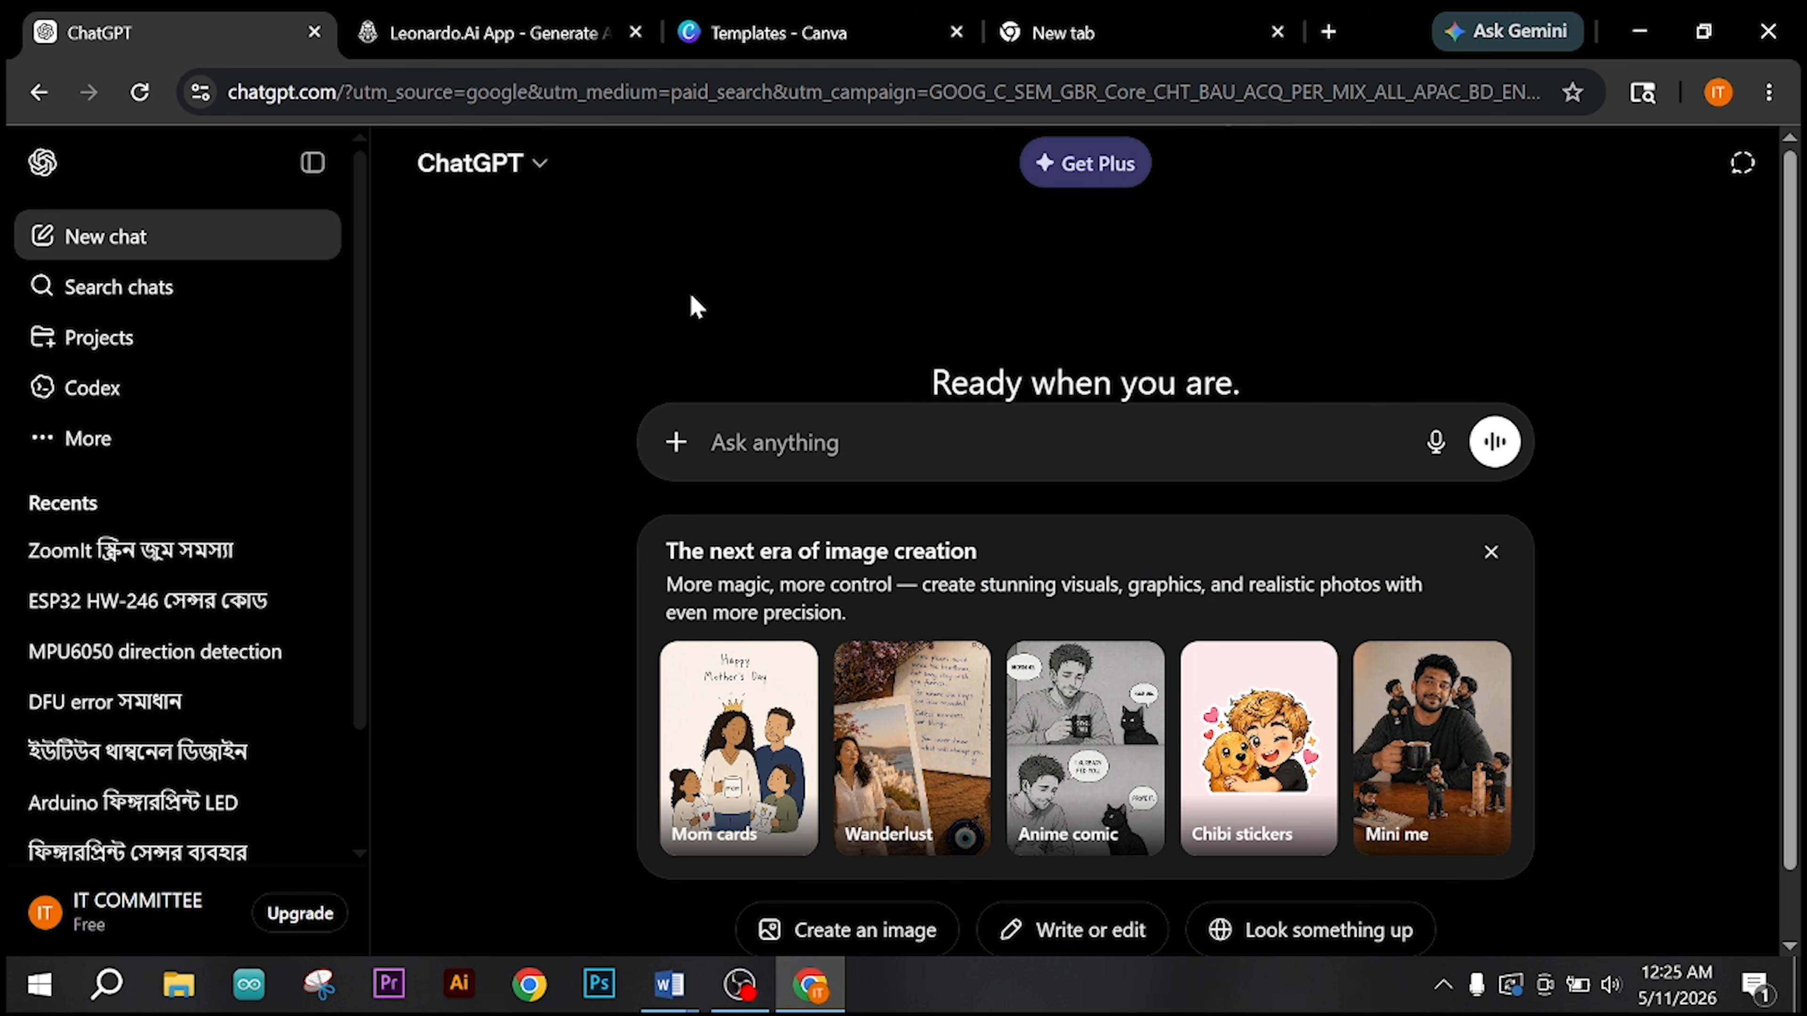
# Step: Paste the copied luxury smart watch advertisement prompt into ChatGPT and put "create an image using this prompt-" in front of it
pyautogui.write('Luxury smart watch floating in center, isolated product, clean dark blue gradient background, glowing rim light, professional product advertisement, ultra realistic, high contrast, product clearly visible')
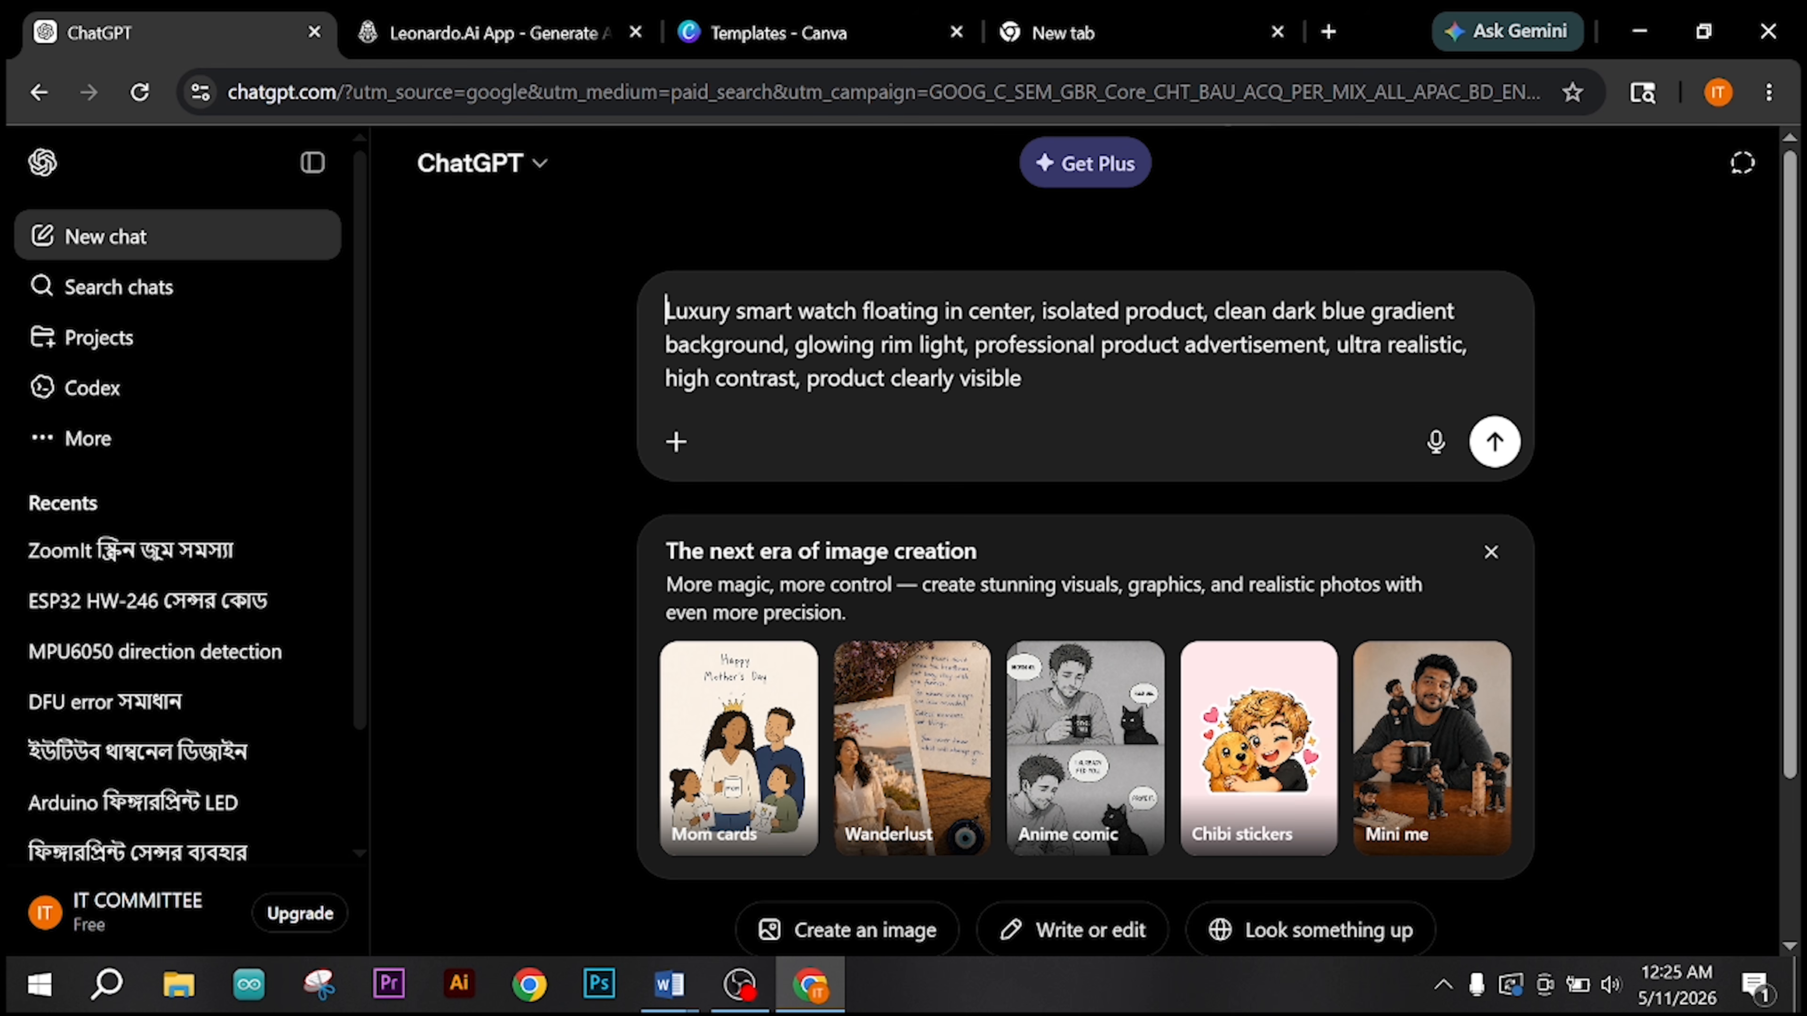
pyautogui.write('create')
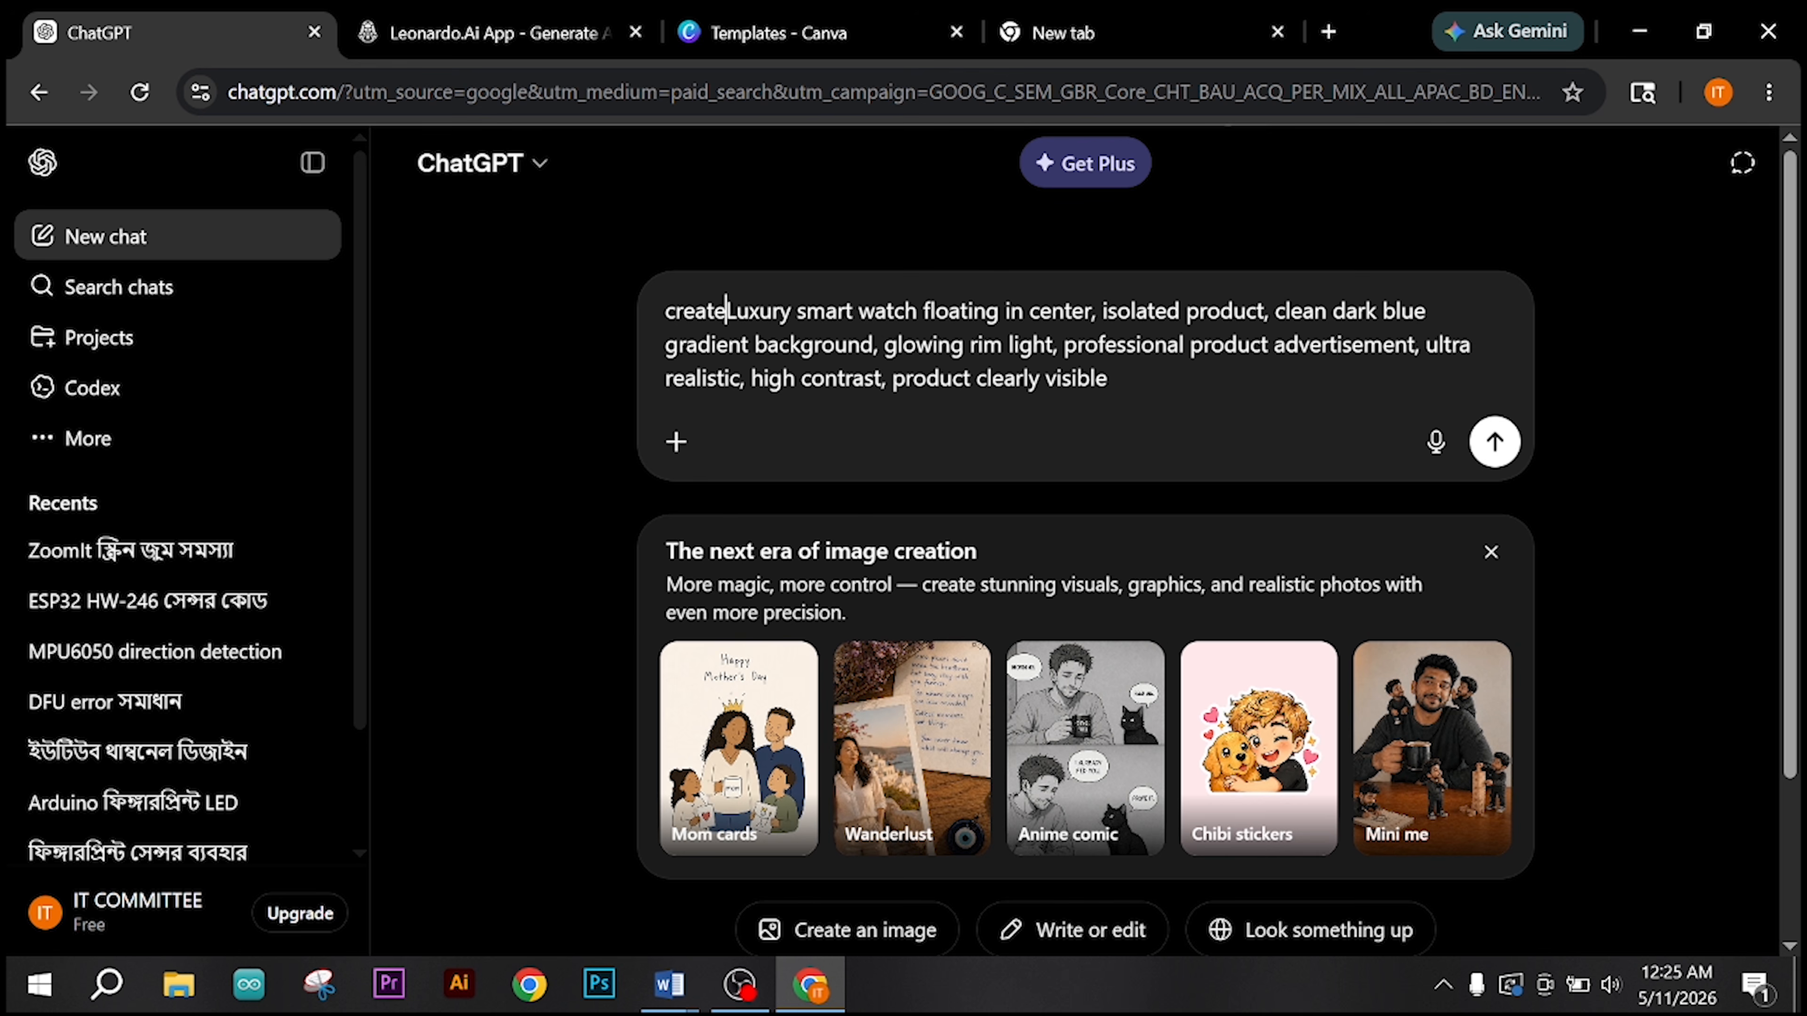
pyautogui.write(' an ima')
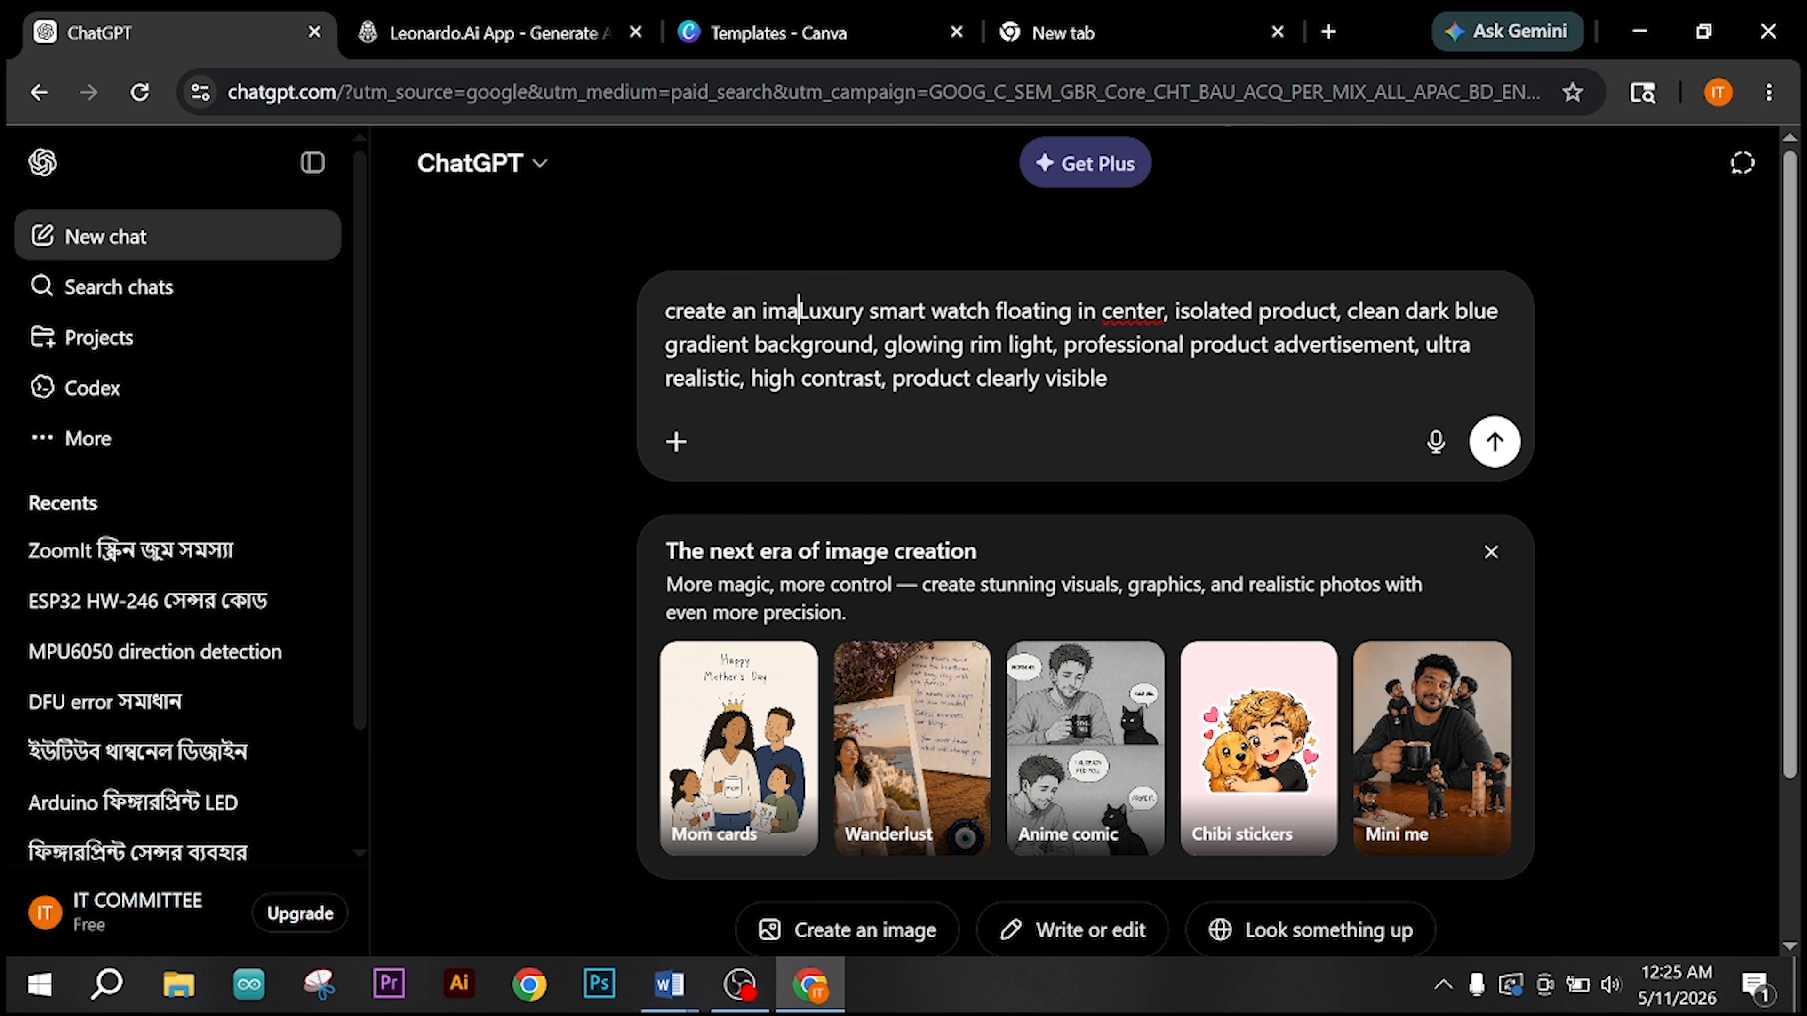
pyautogui.write('ge usin')
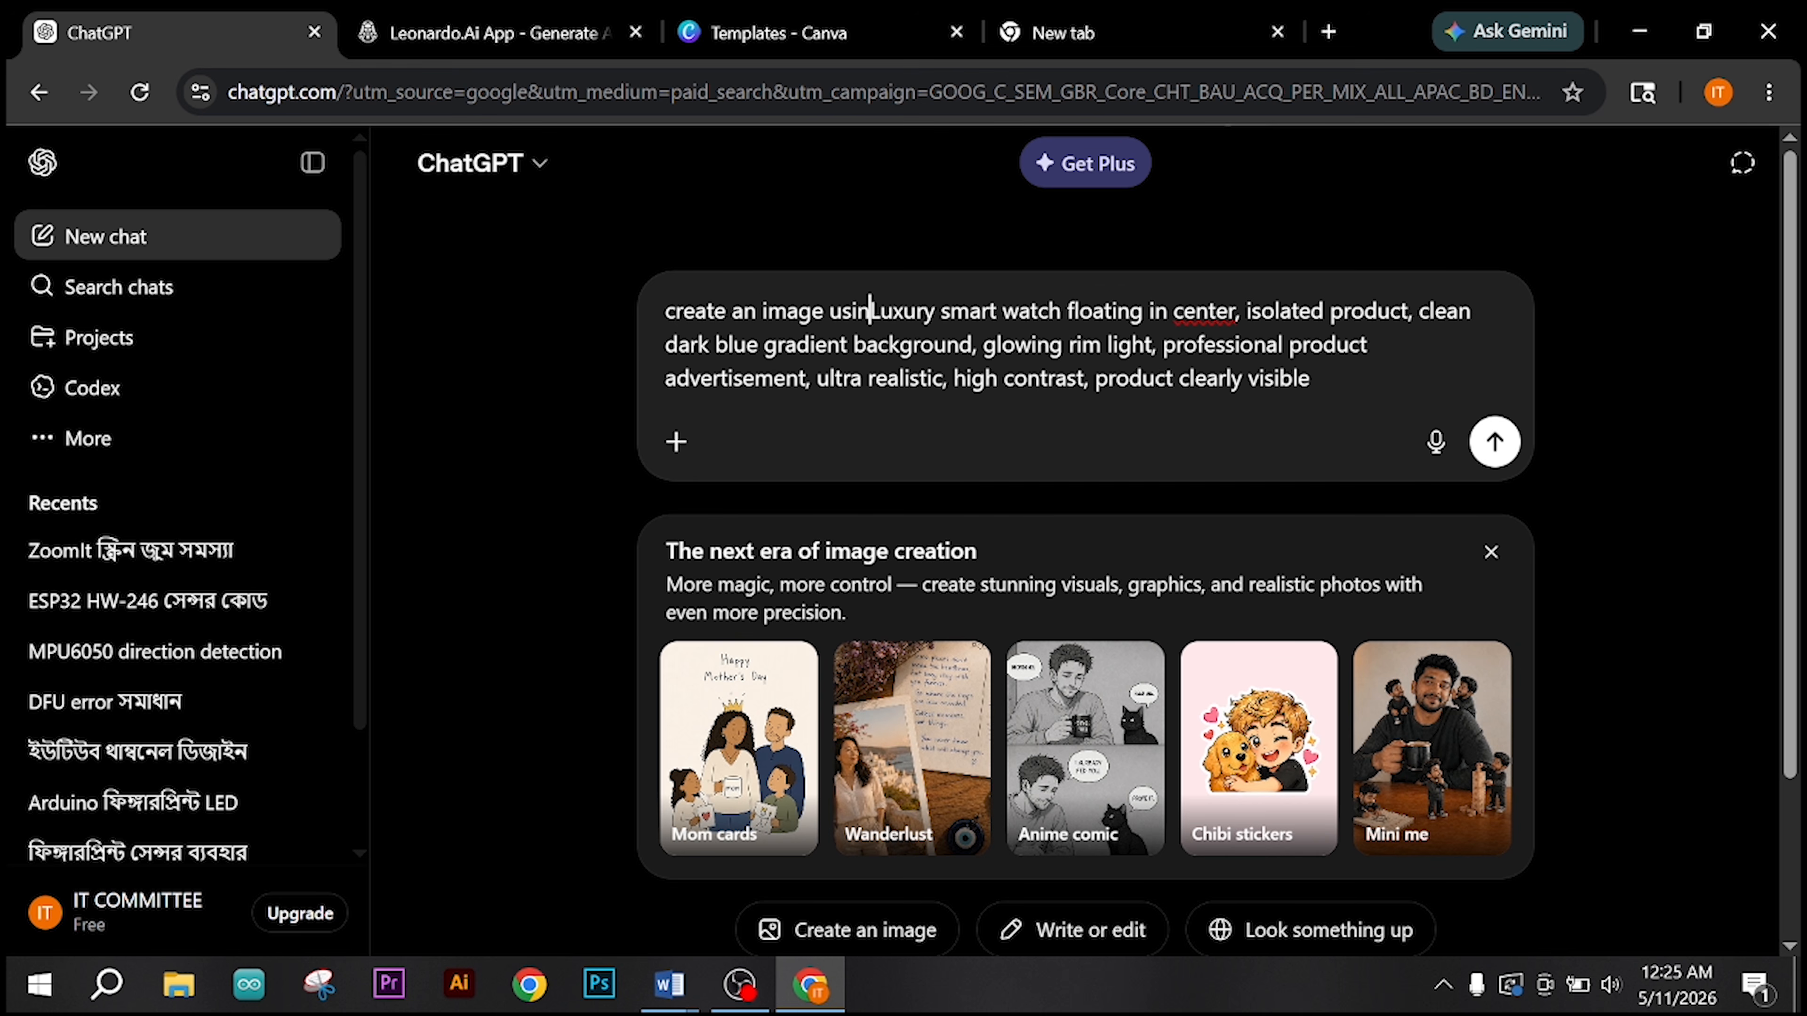
pyautogui.write('g this pr')
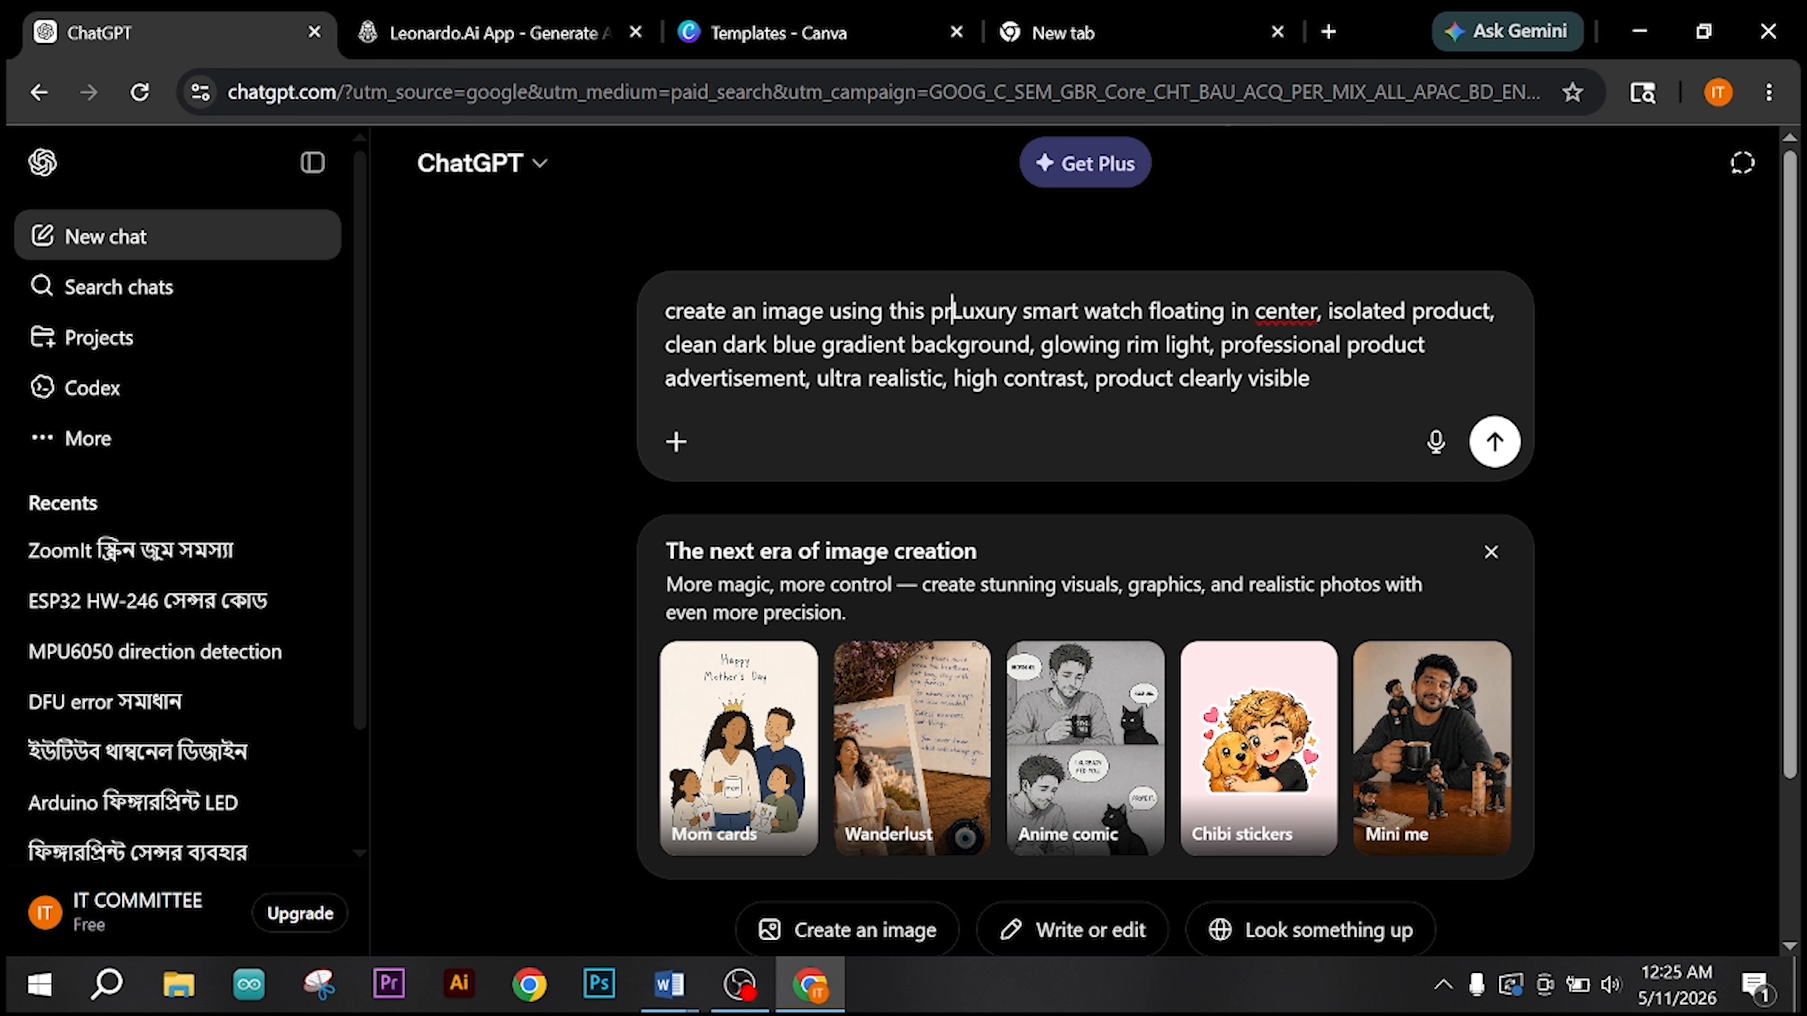
pyautogui.write('ompt-')
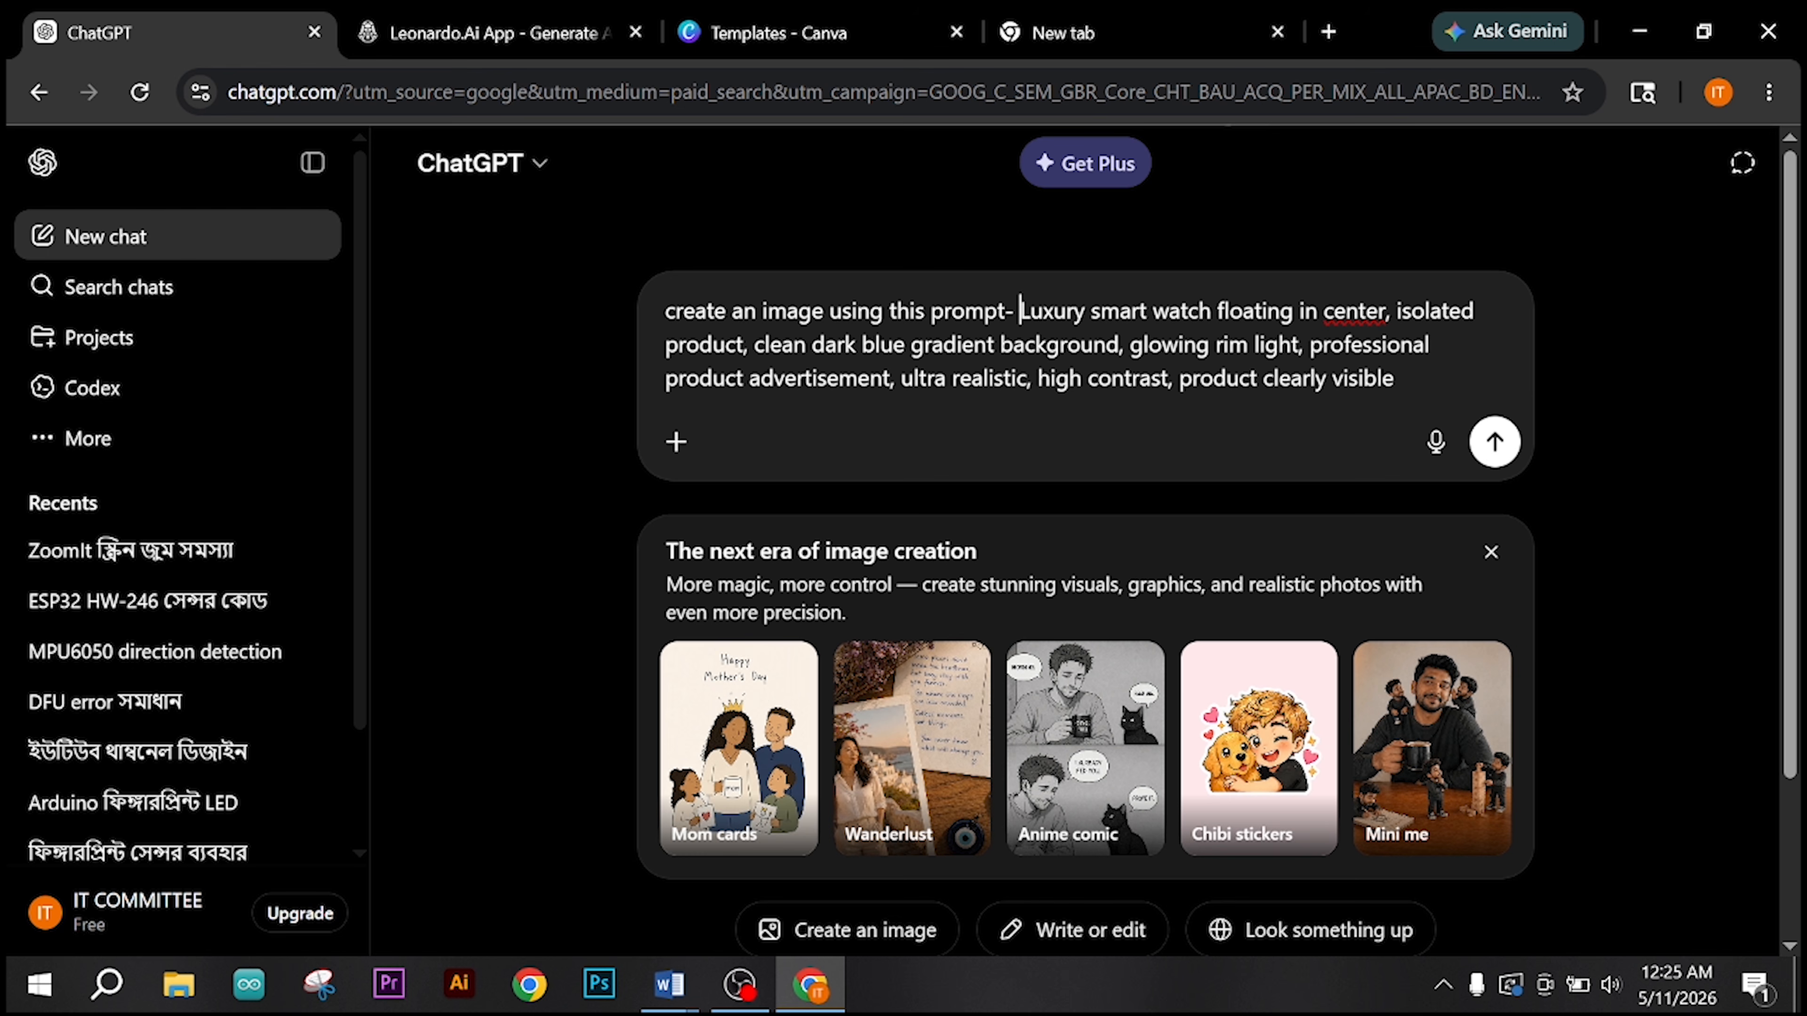
# Step: Review the smart watch prompt's wording phrase by phrase and submit it to ChatGPT for image creation
pyautogui.moveTo(1020, 311); pyautogui.dragTo(1385, 311)
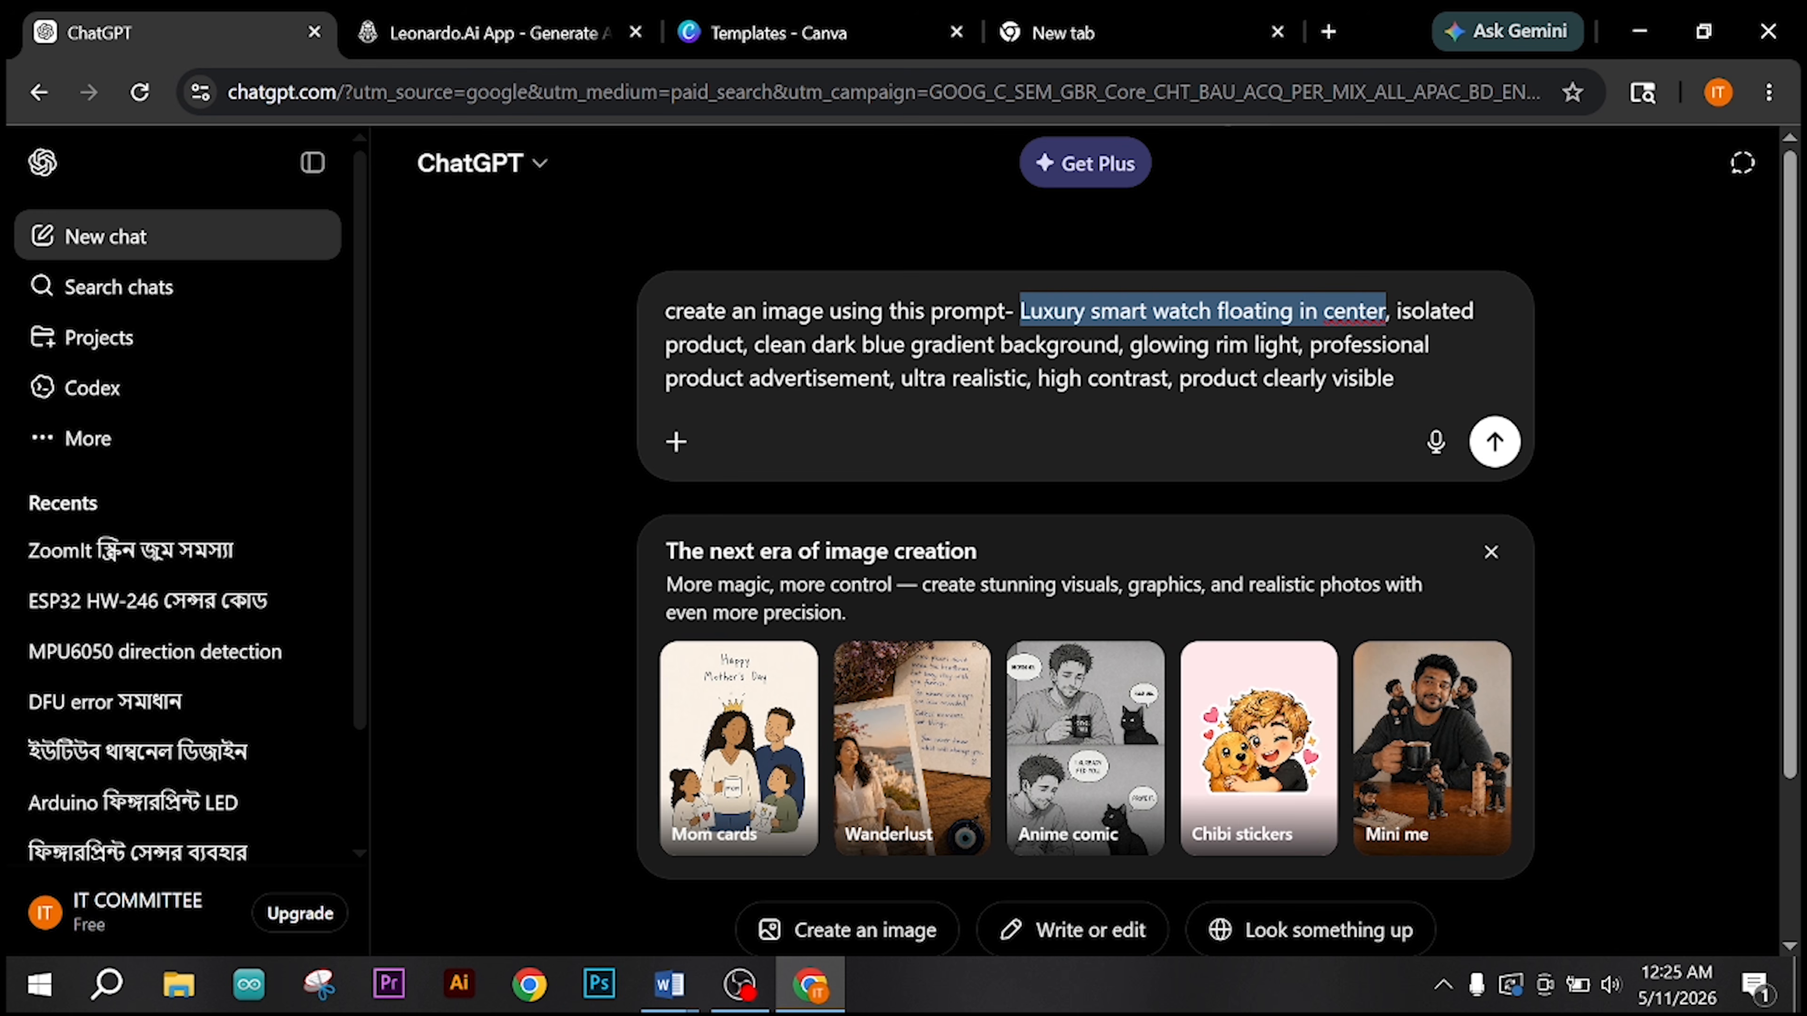
pyautogui.moveTo(1386, 312); pyautogui.dragTo(1130, 344)
pyautogui.click(869, 378)
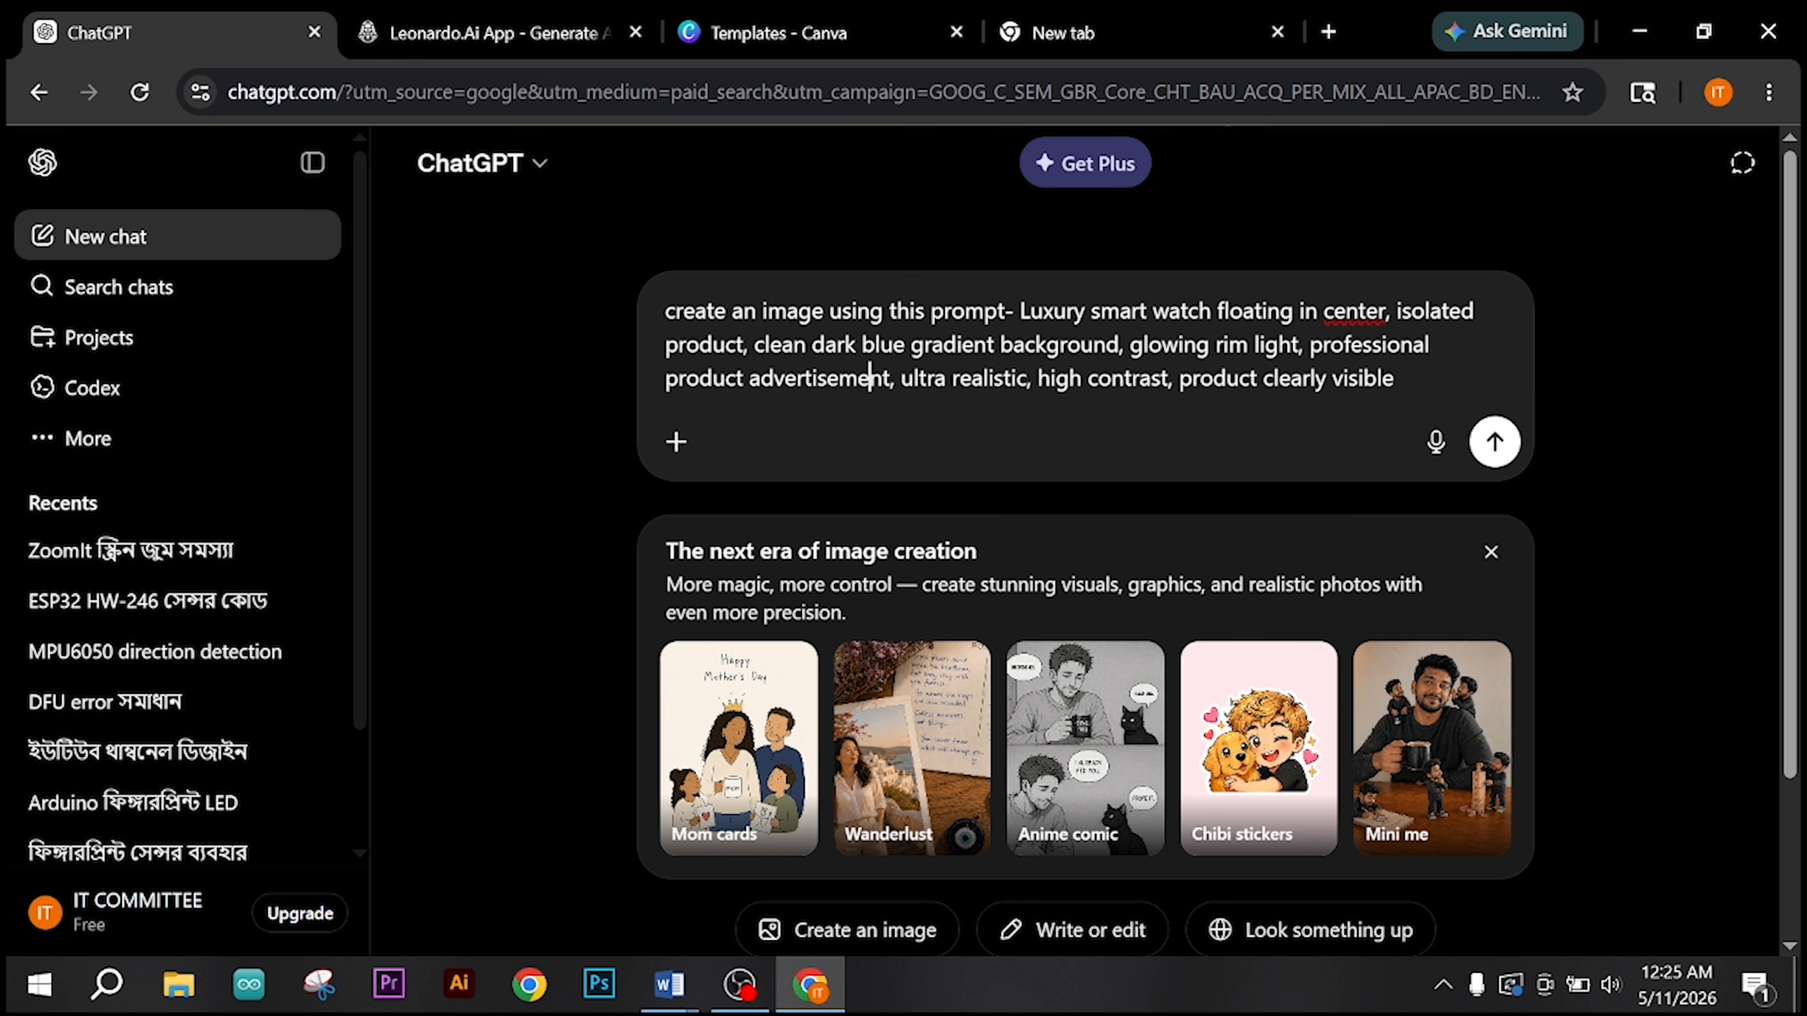
pyautogui.moveTo(763, 344); pyautogui.dragTo(1396, 378)
pyautogui.click(1396, 377)
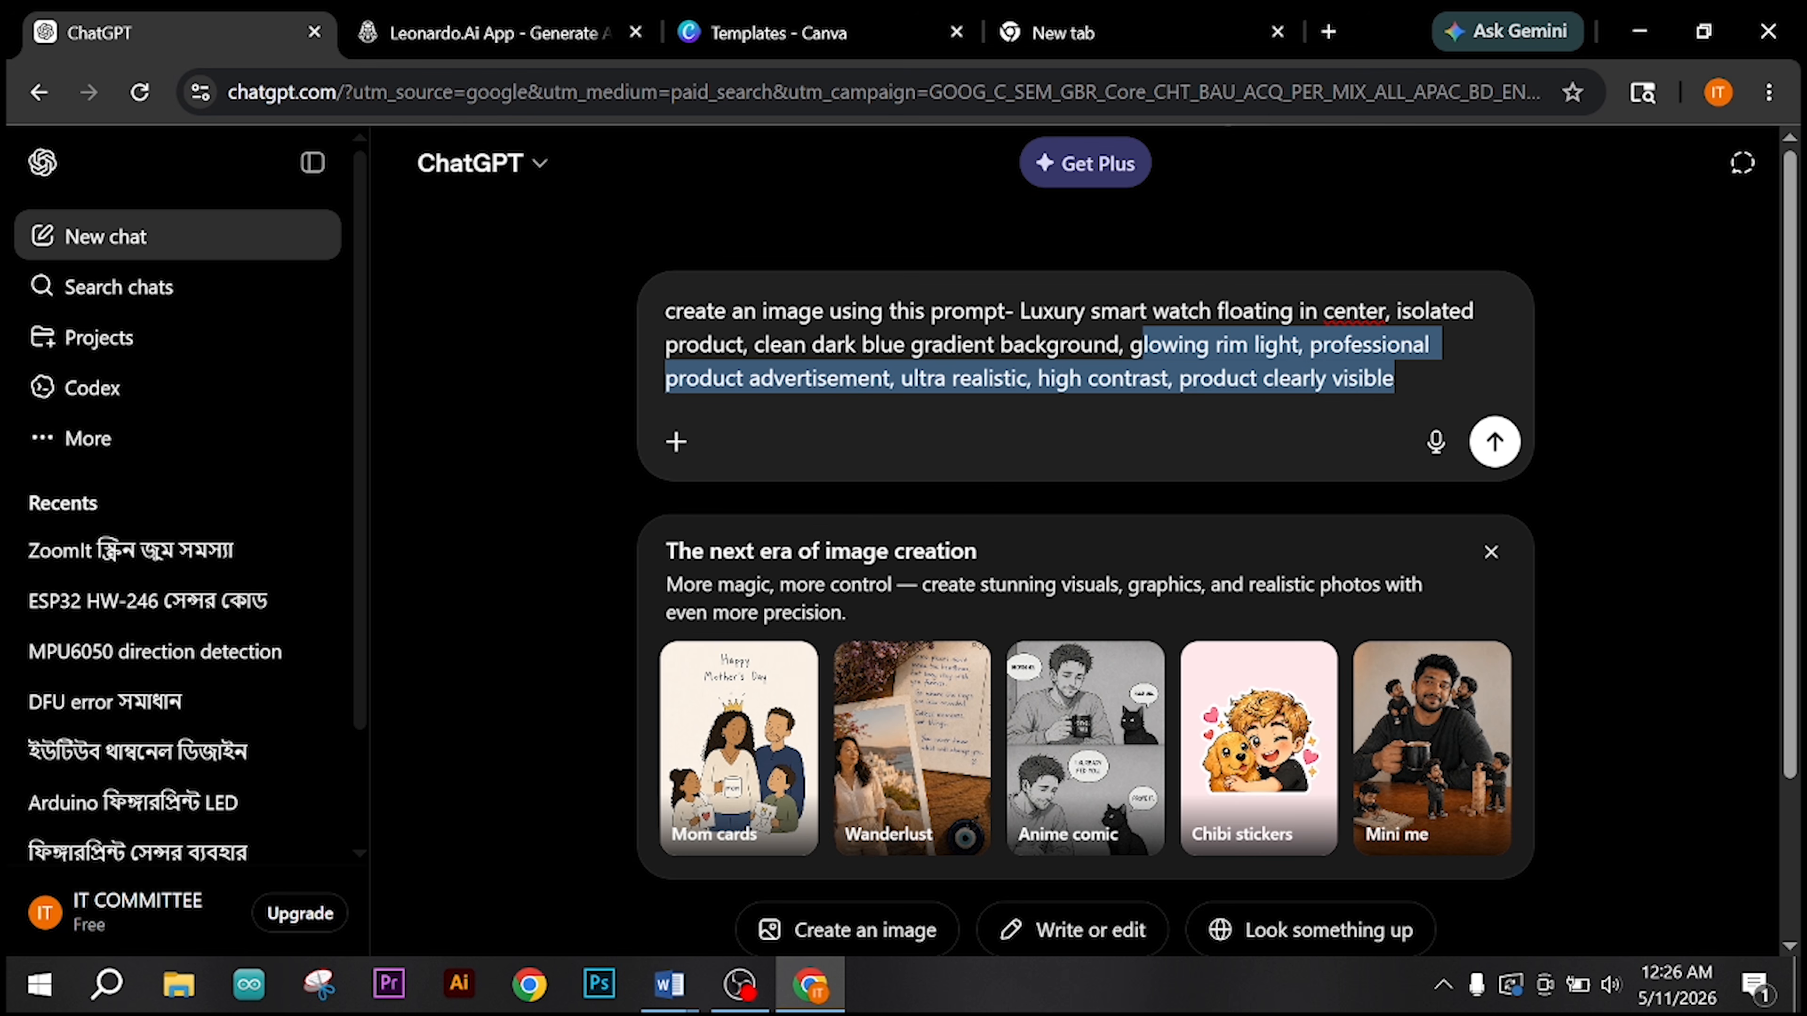
pyautogui.click(1215, 378)
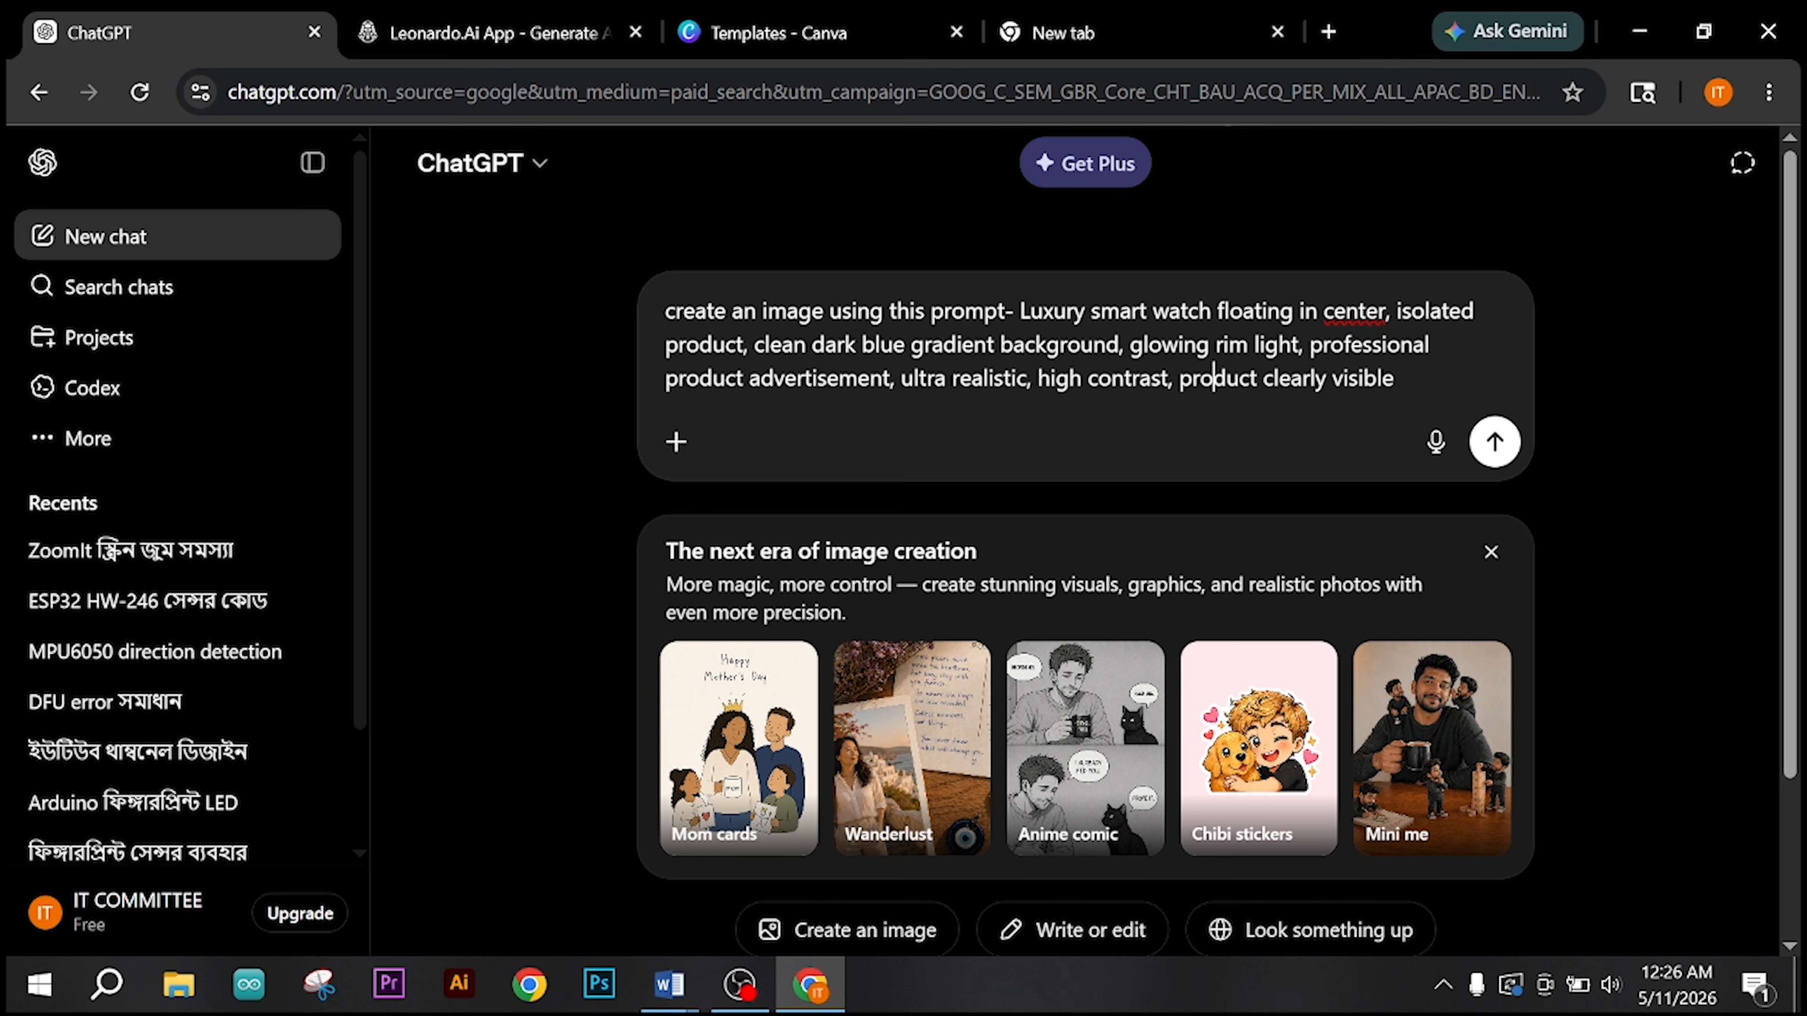
pyautogui.click(1495, 442)
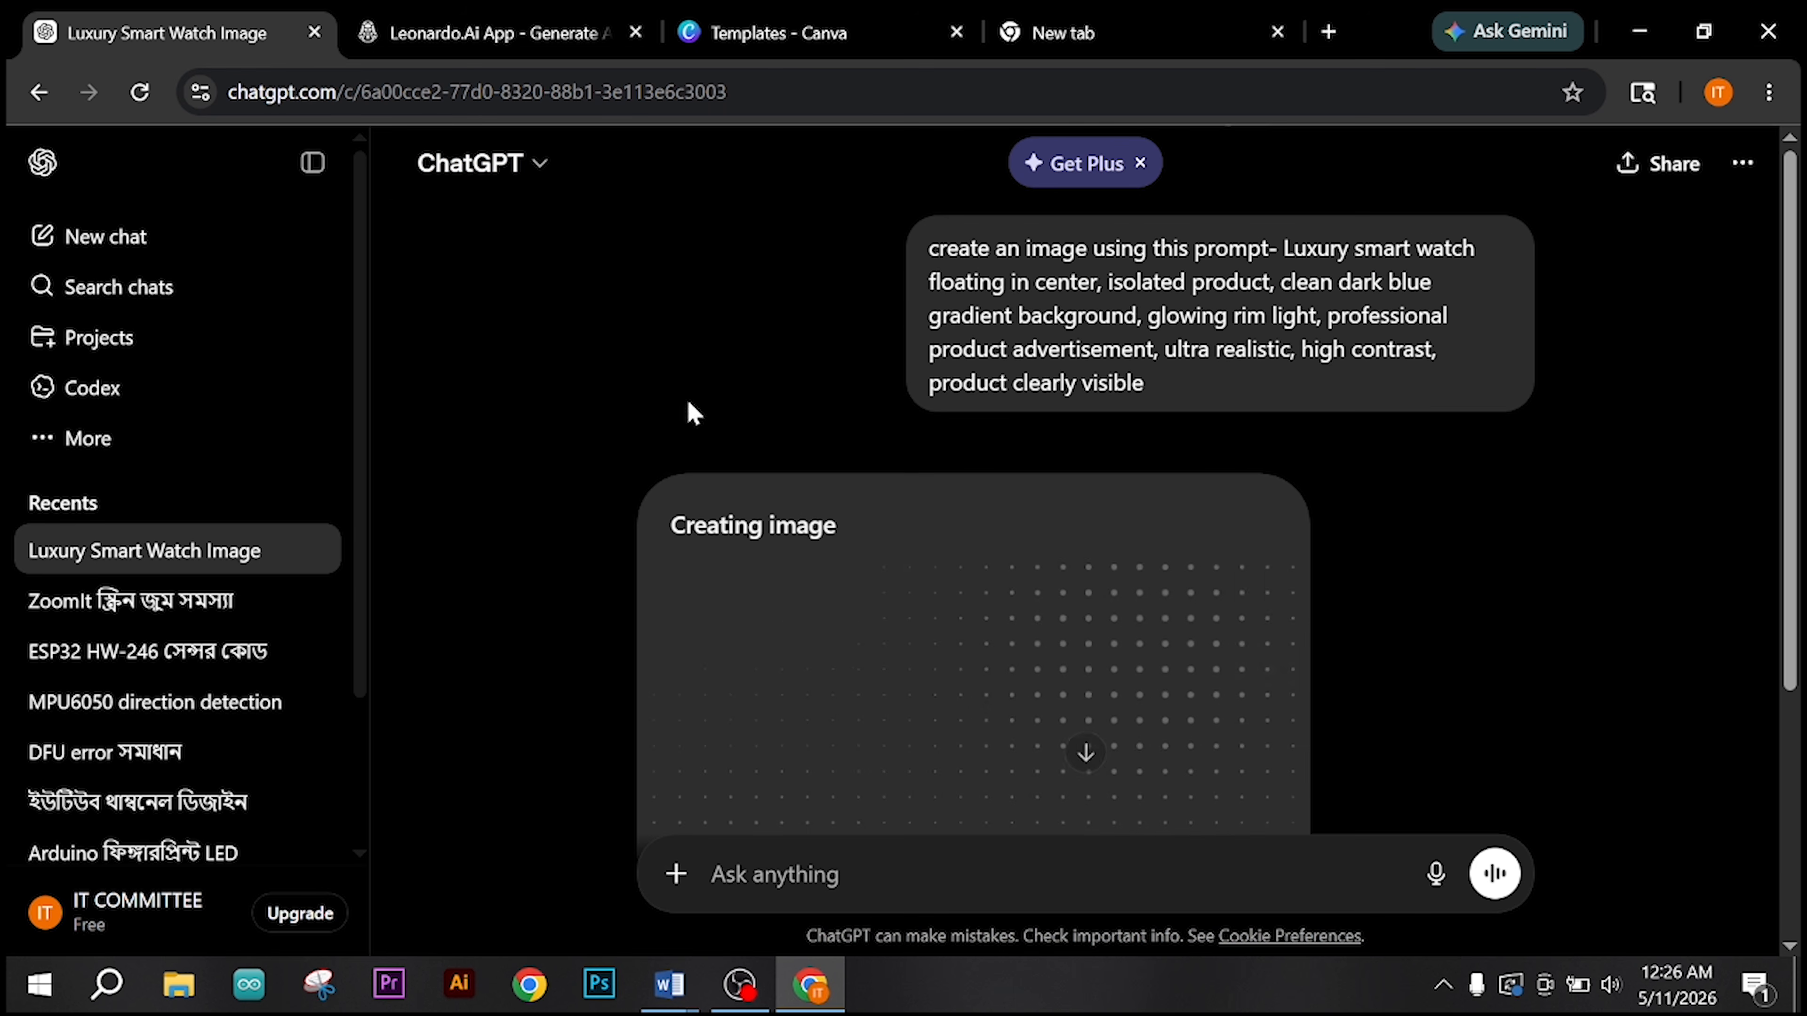
# Step: Try to generate a Leonardo.Ai image from the pasted luxury smart watch prompt
pyautogui.click(520, 43)
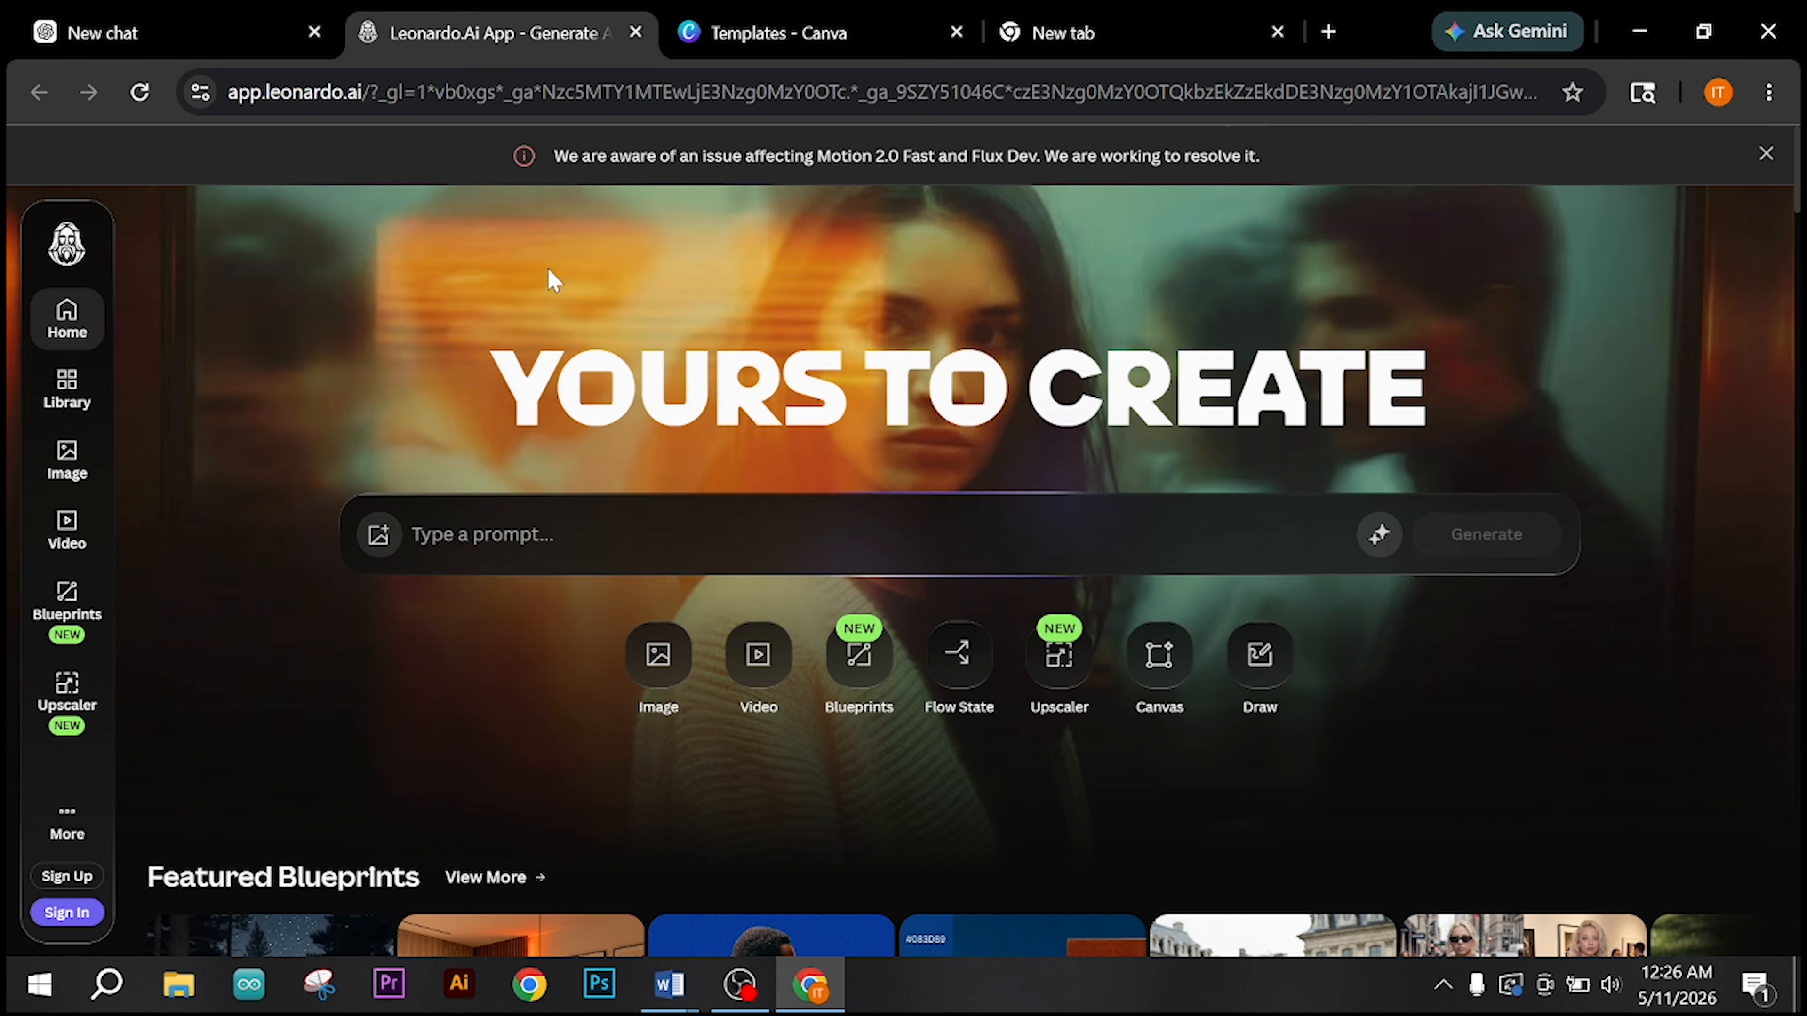
pyautogui.click(559, 567)
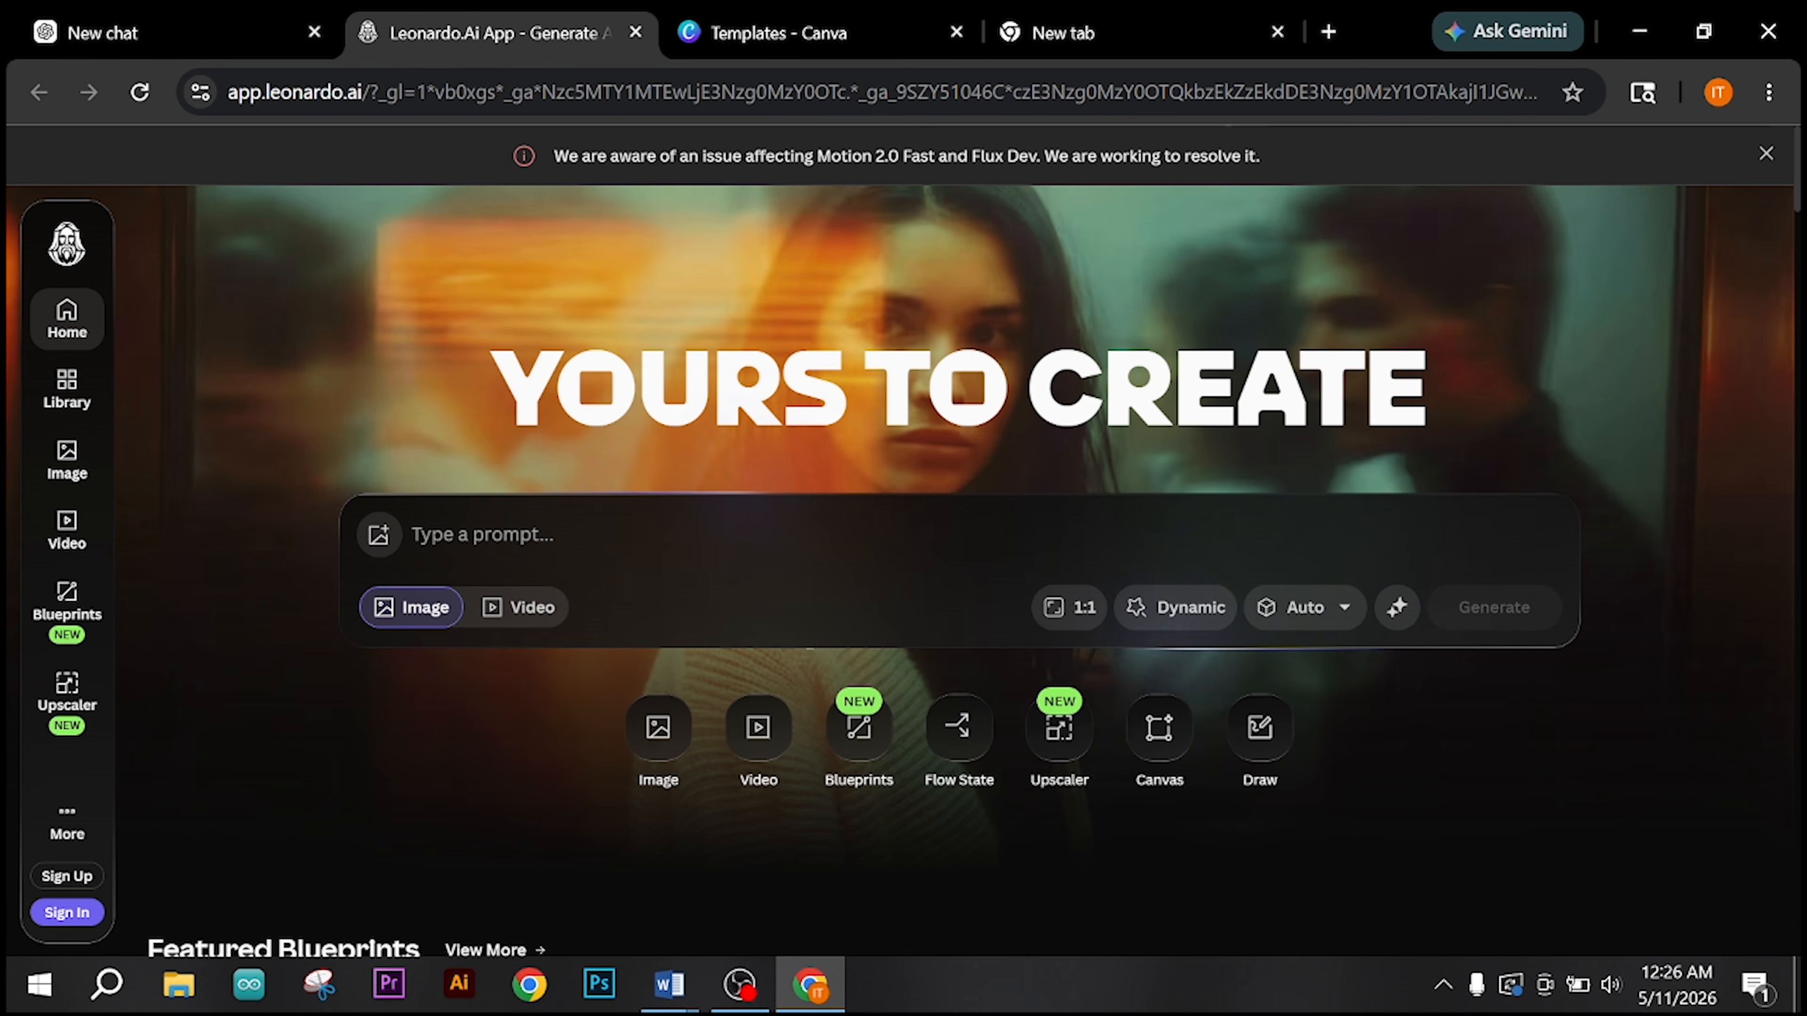
pyautogui.write('Luxury smart watch floating in center, isolated product, clean dark blue gradient background, glowing rim light, professional product advertisement, ultra realistic, high contrast, product clearly visible')
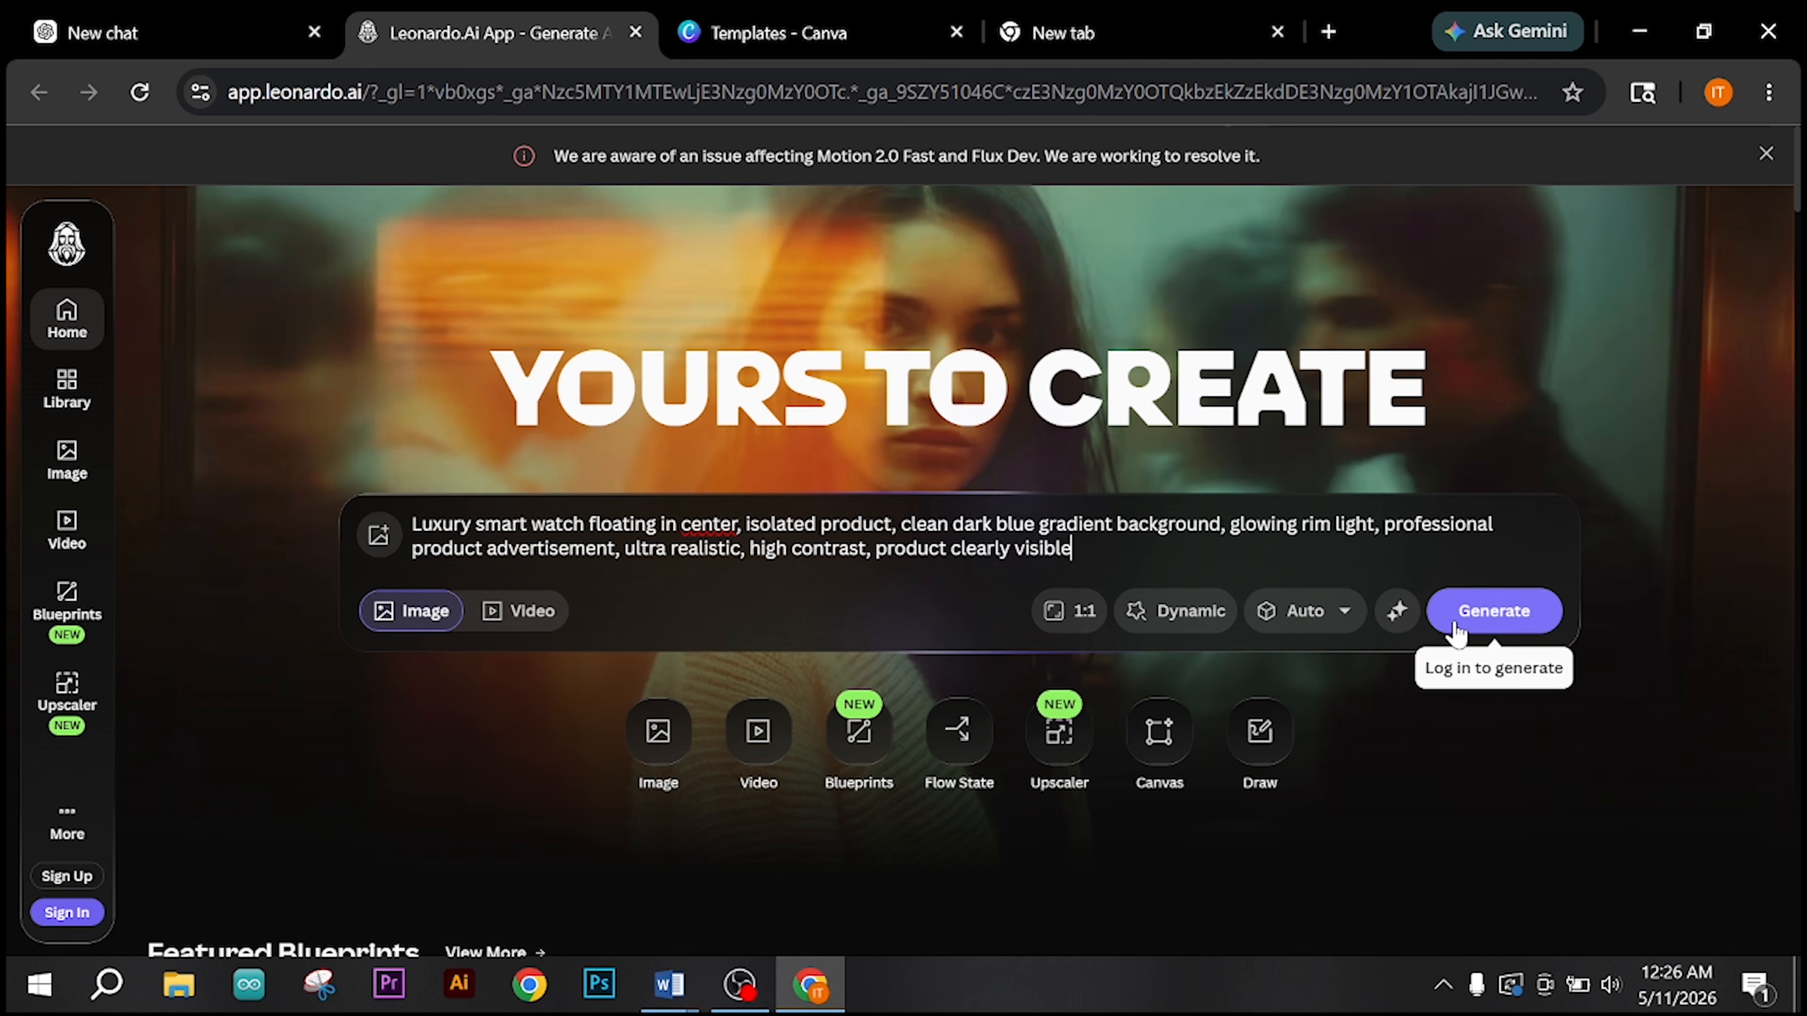
pyautogui.click(1428, 620)
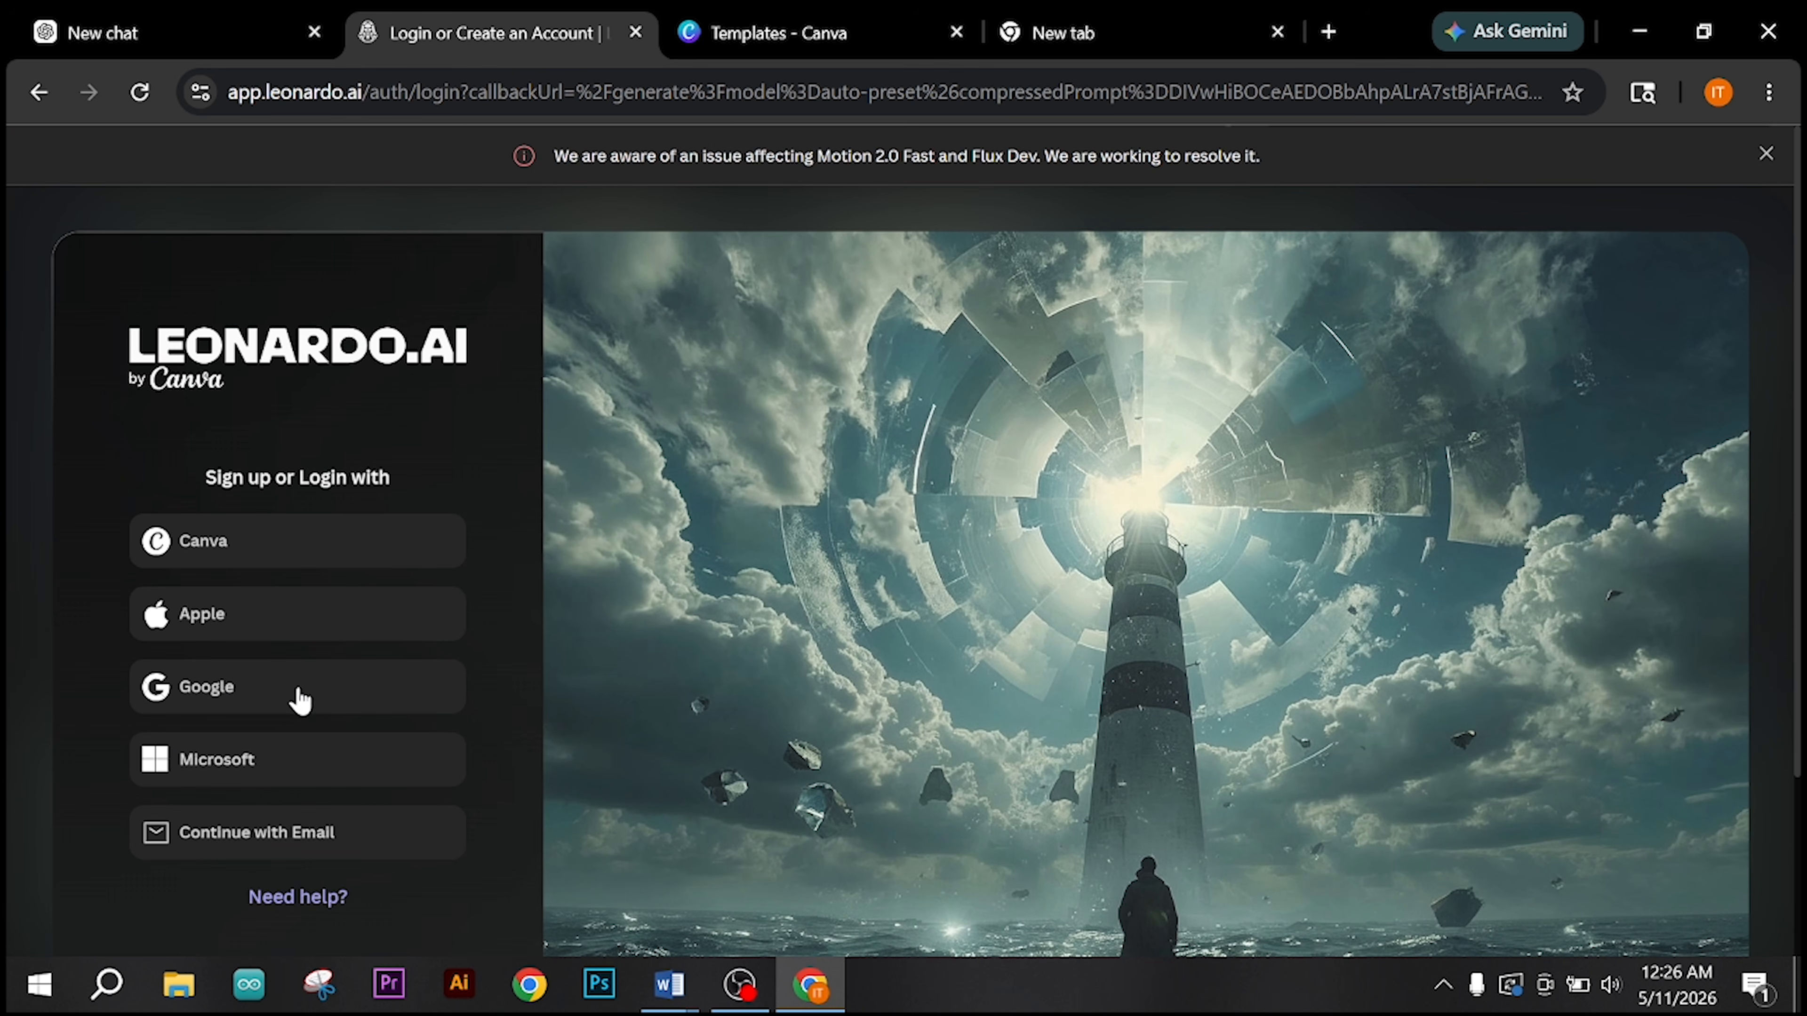
# Step: Sign in to Leonardo.Ai with the Google account, agree to receive updates, tips and offers, and complete the Getting Started dialog
pyautogui.click(311, 707)
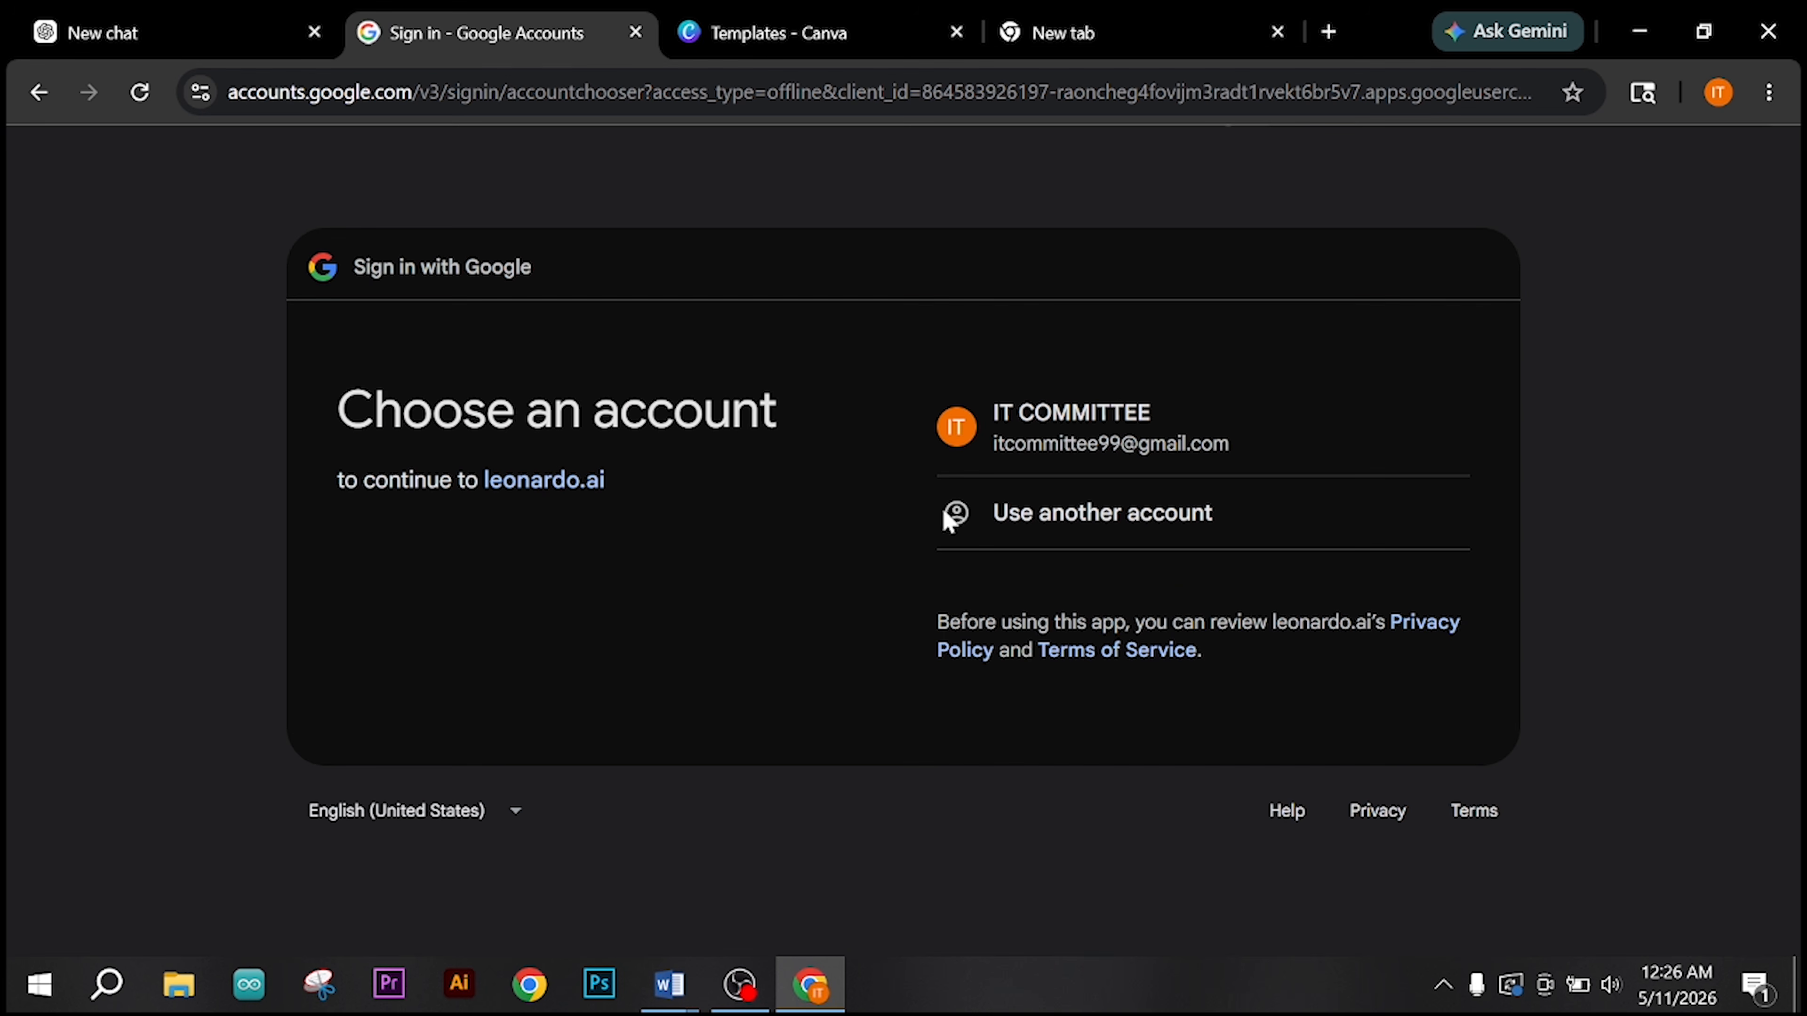
pyautogui.click(1034, 442)
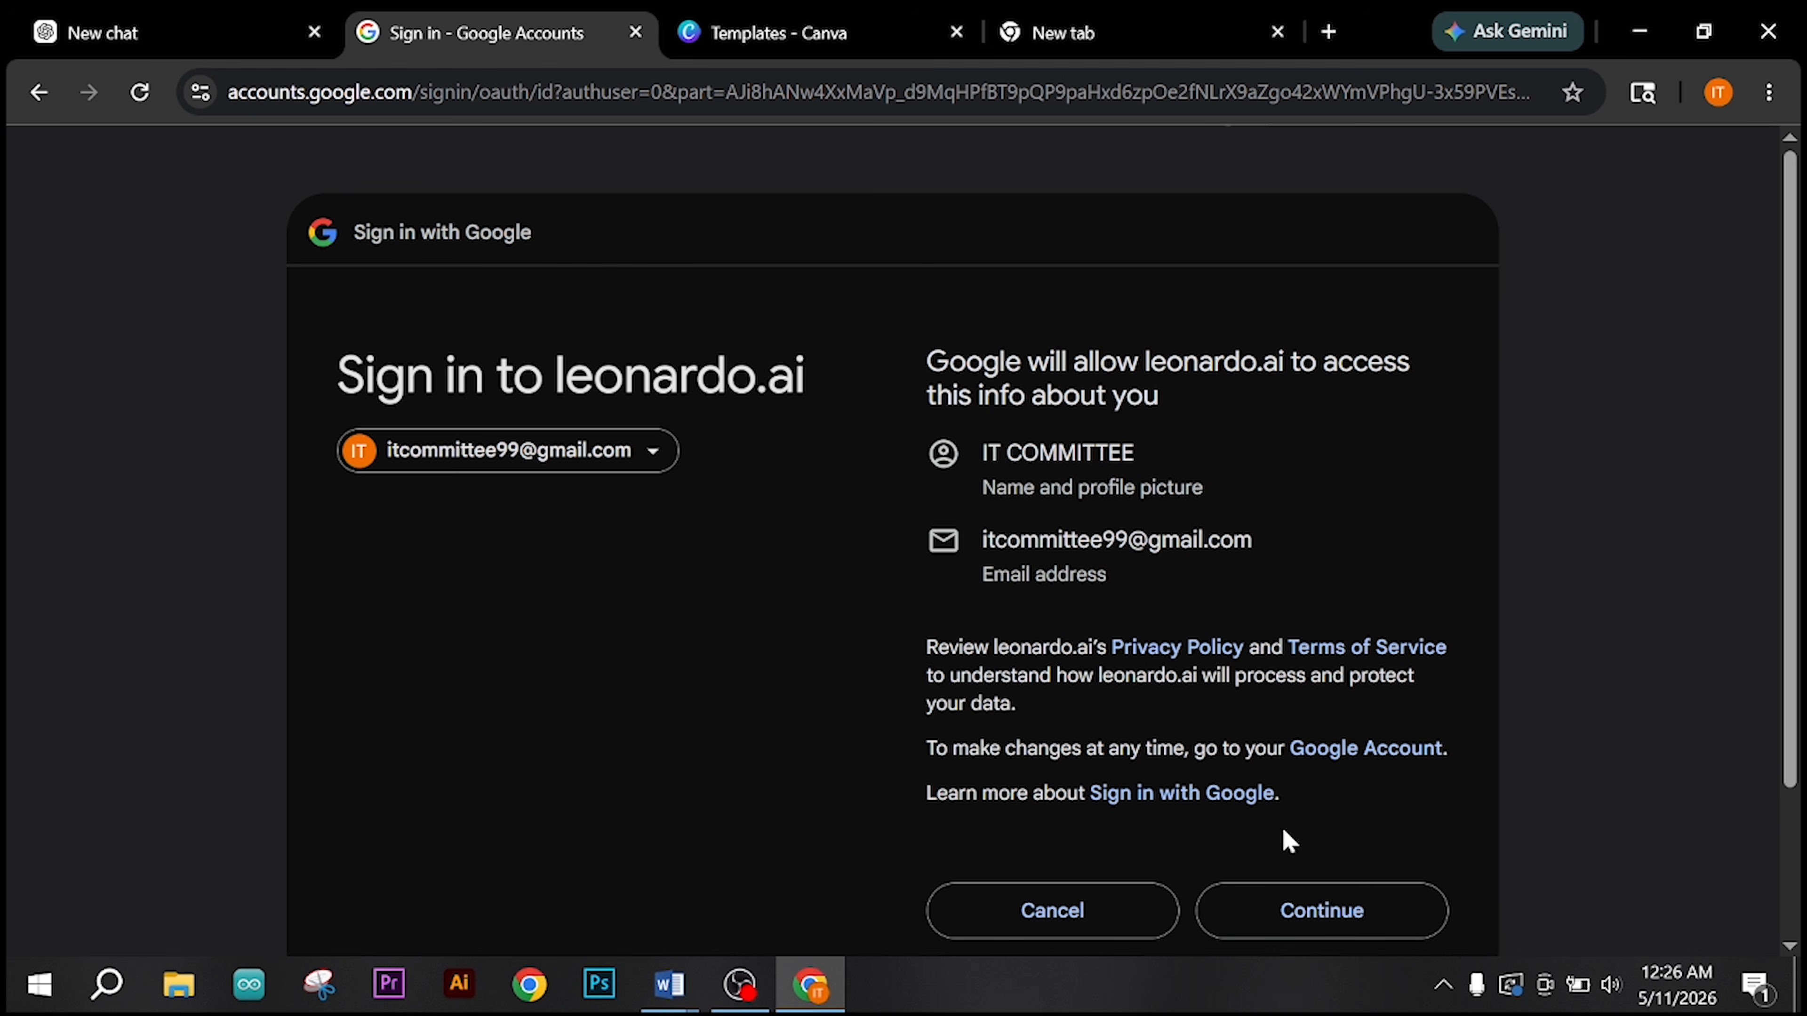
pyautogui.click(1324, 910)
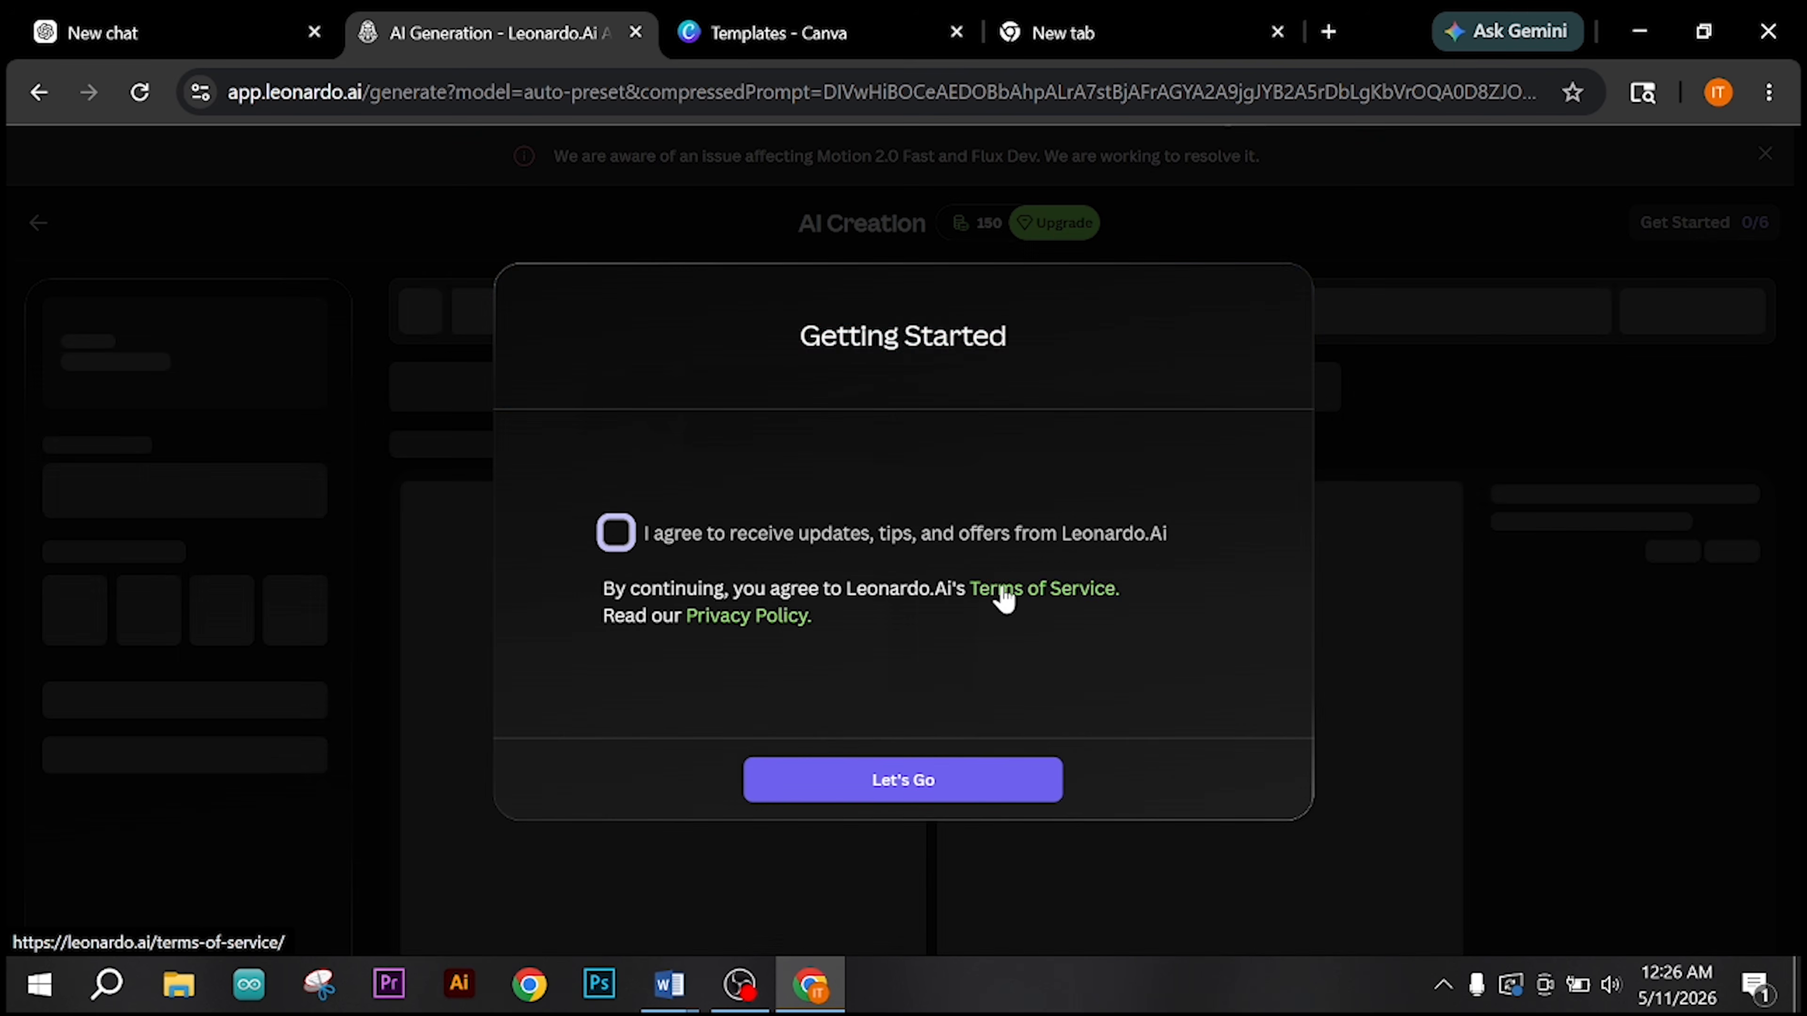
pyautogui.click(623, 535)
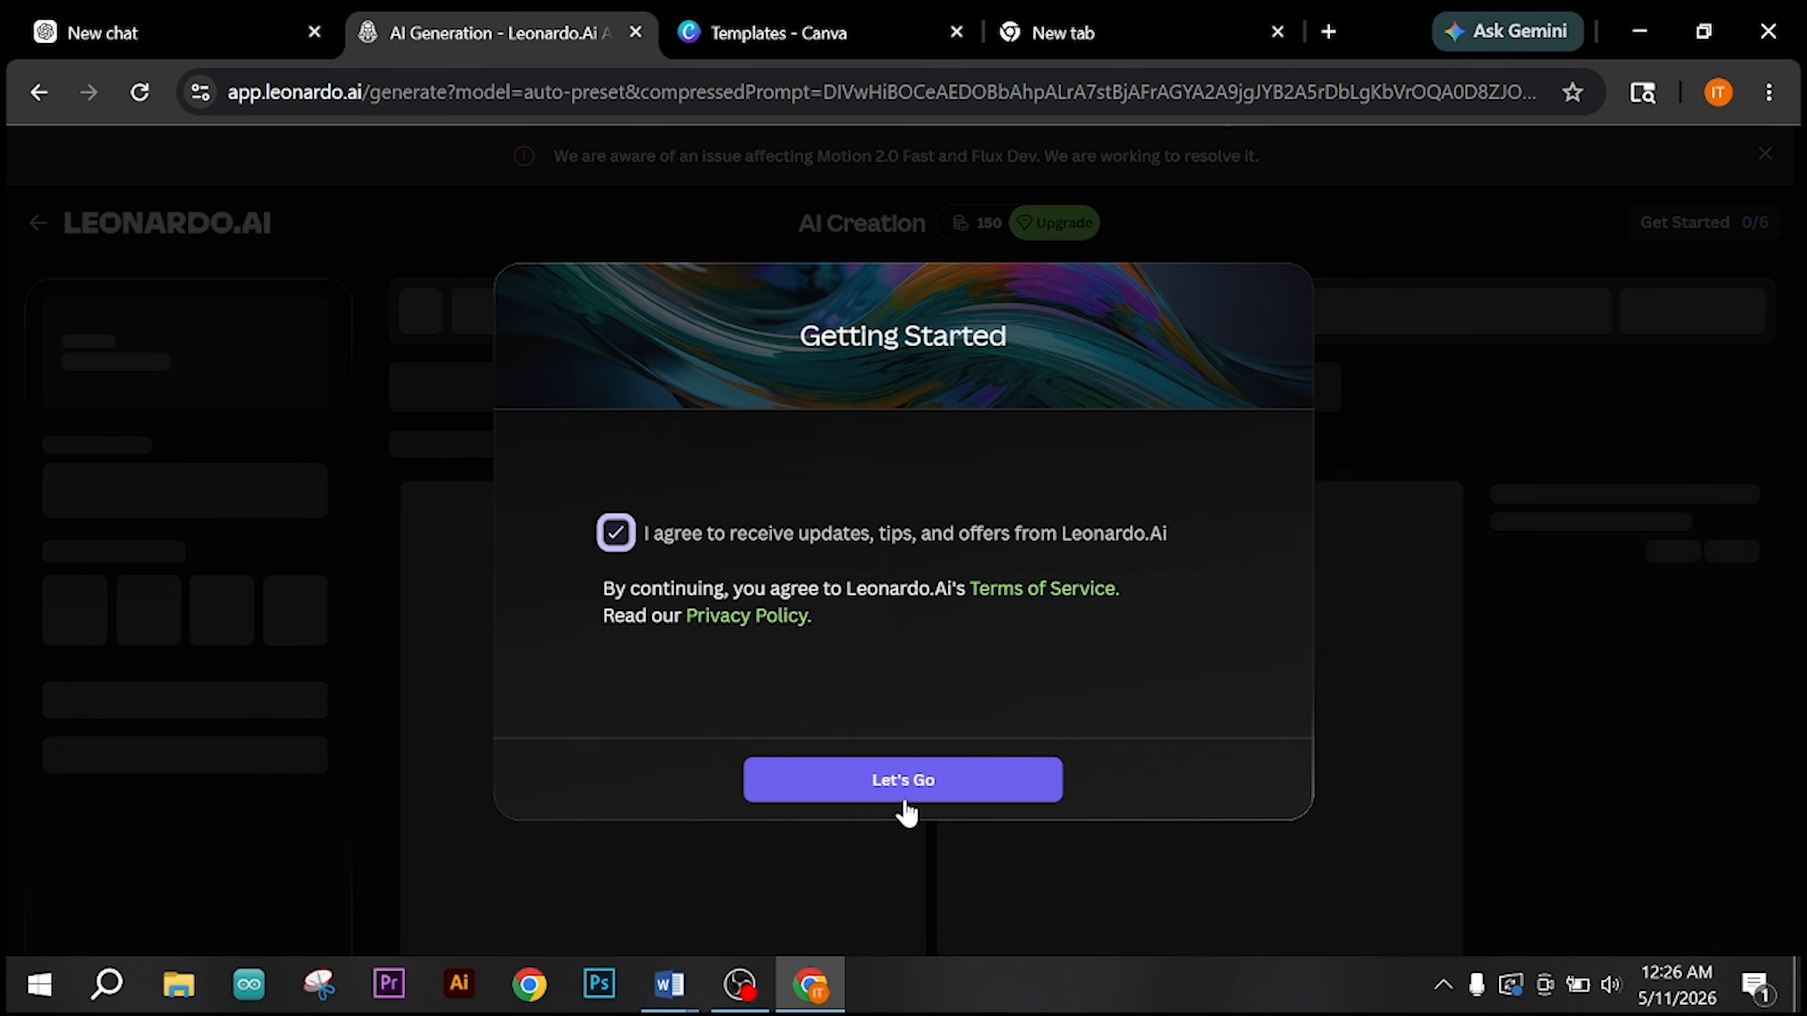
pyautogui.click(909, 790)
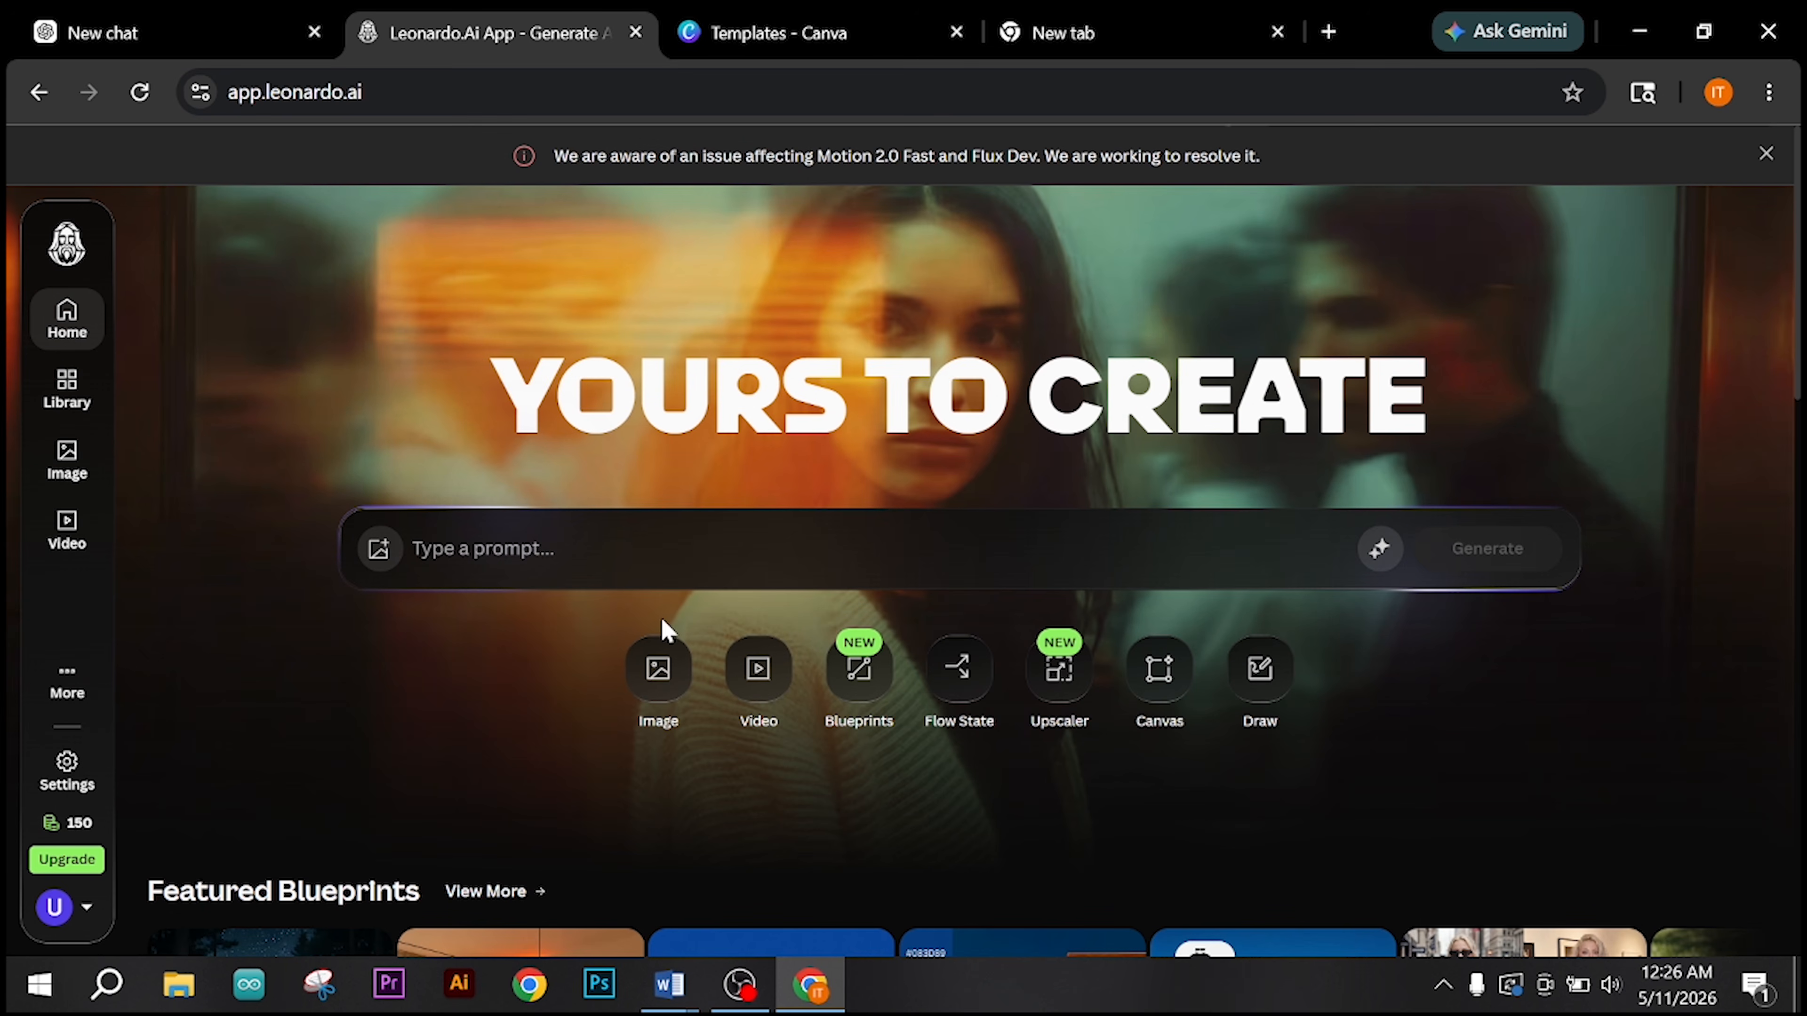
# Step: Paste the luxury smart watch prompt into Leonardo.Ai again and generate an image with the default 1:1, Dynamic and Auto settings
pyautogui.click(546, 545)
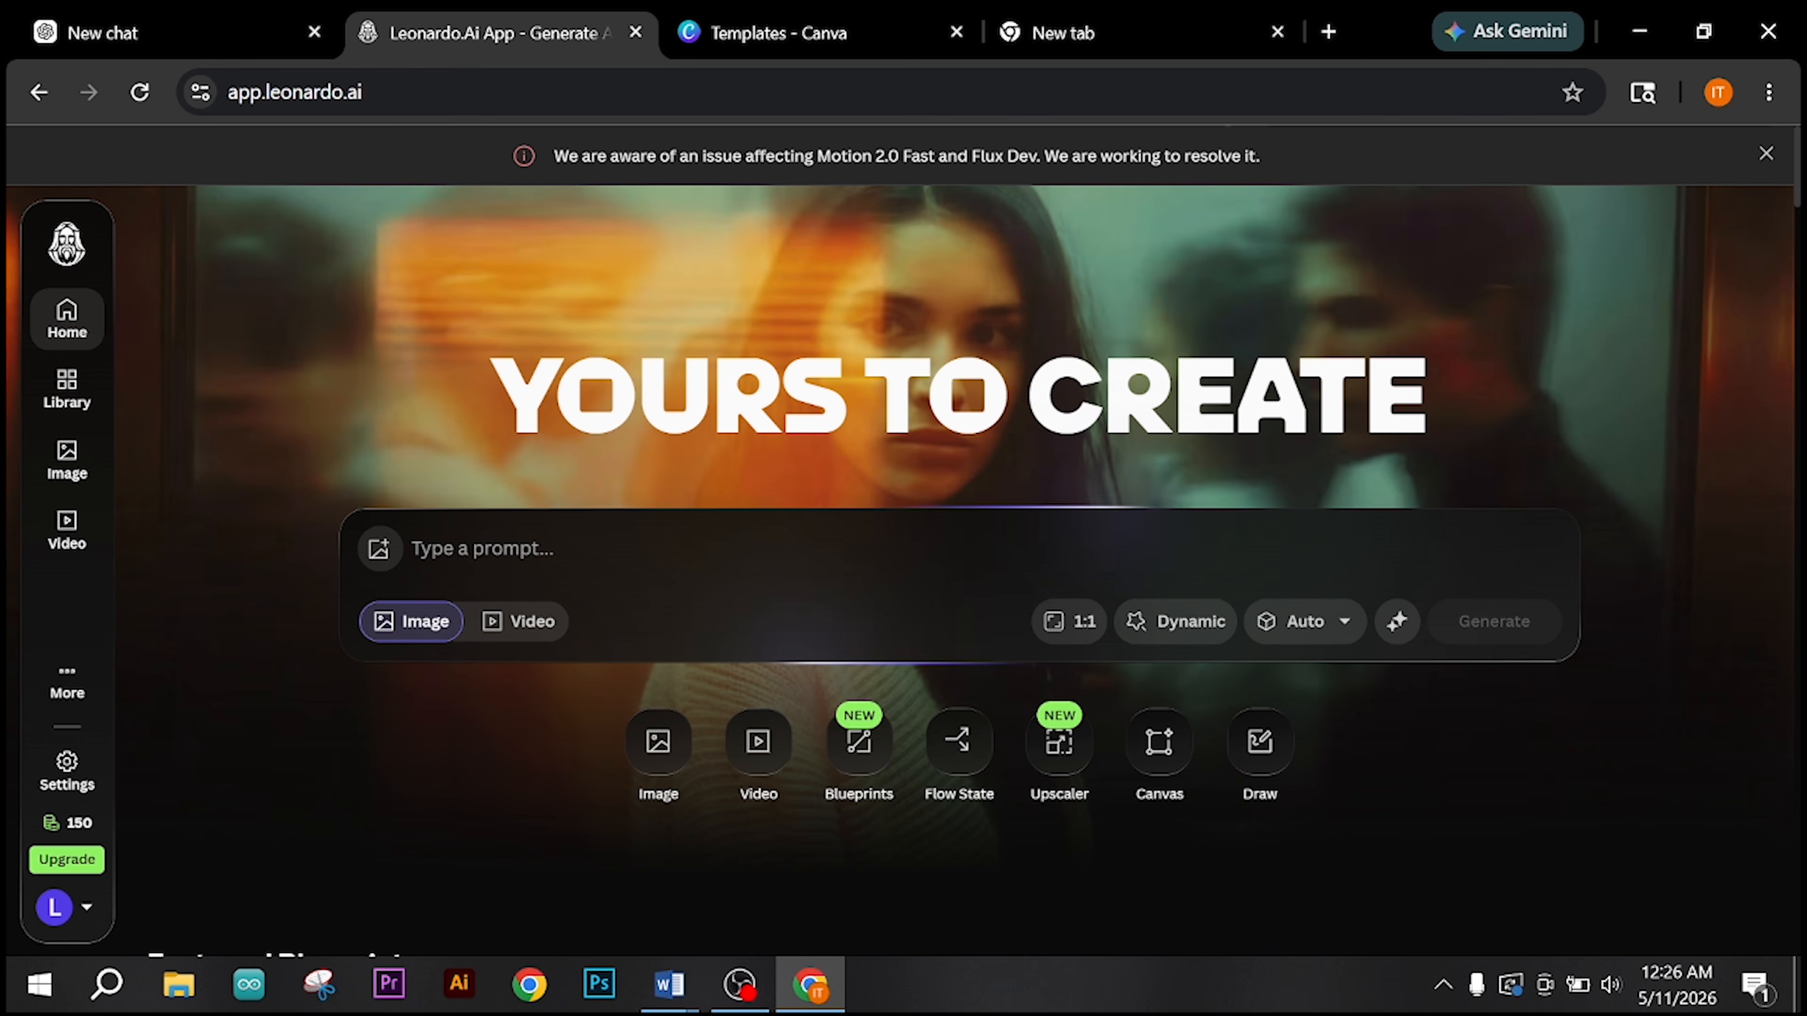
pyautogui.write('Luxury smart watch floating in center, isolated product, clean dark blue gradient background, glowing rim light, professional product advertisement, ultra realistic, high contrast, product clearly visible')
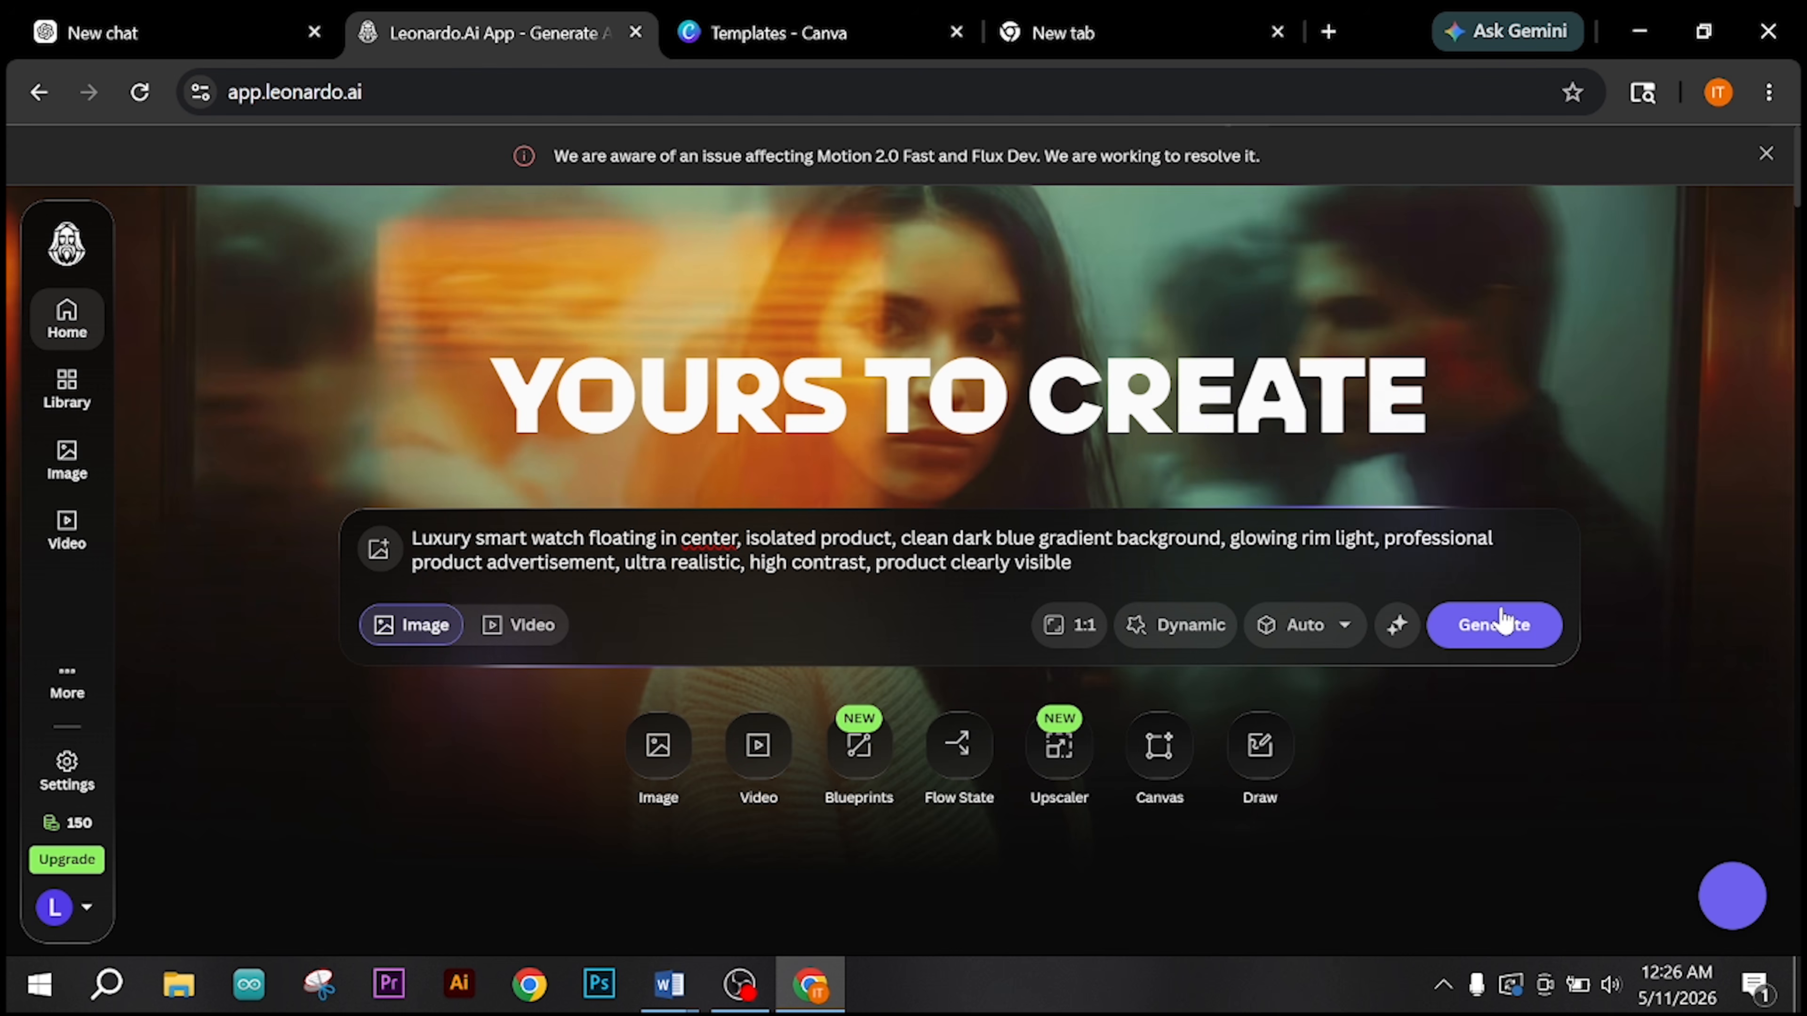
pyautogui.click(1523, 637)
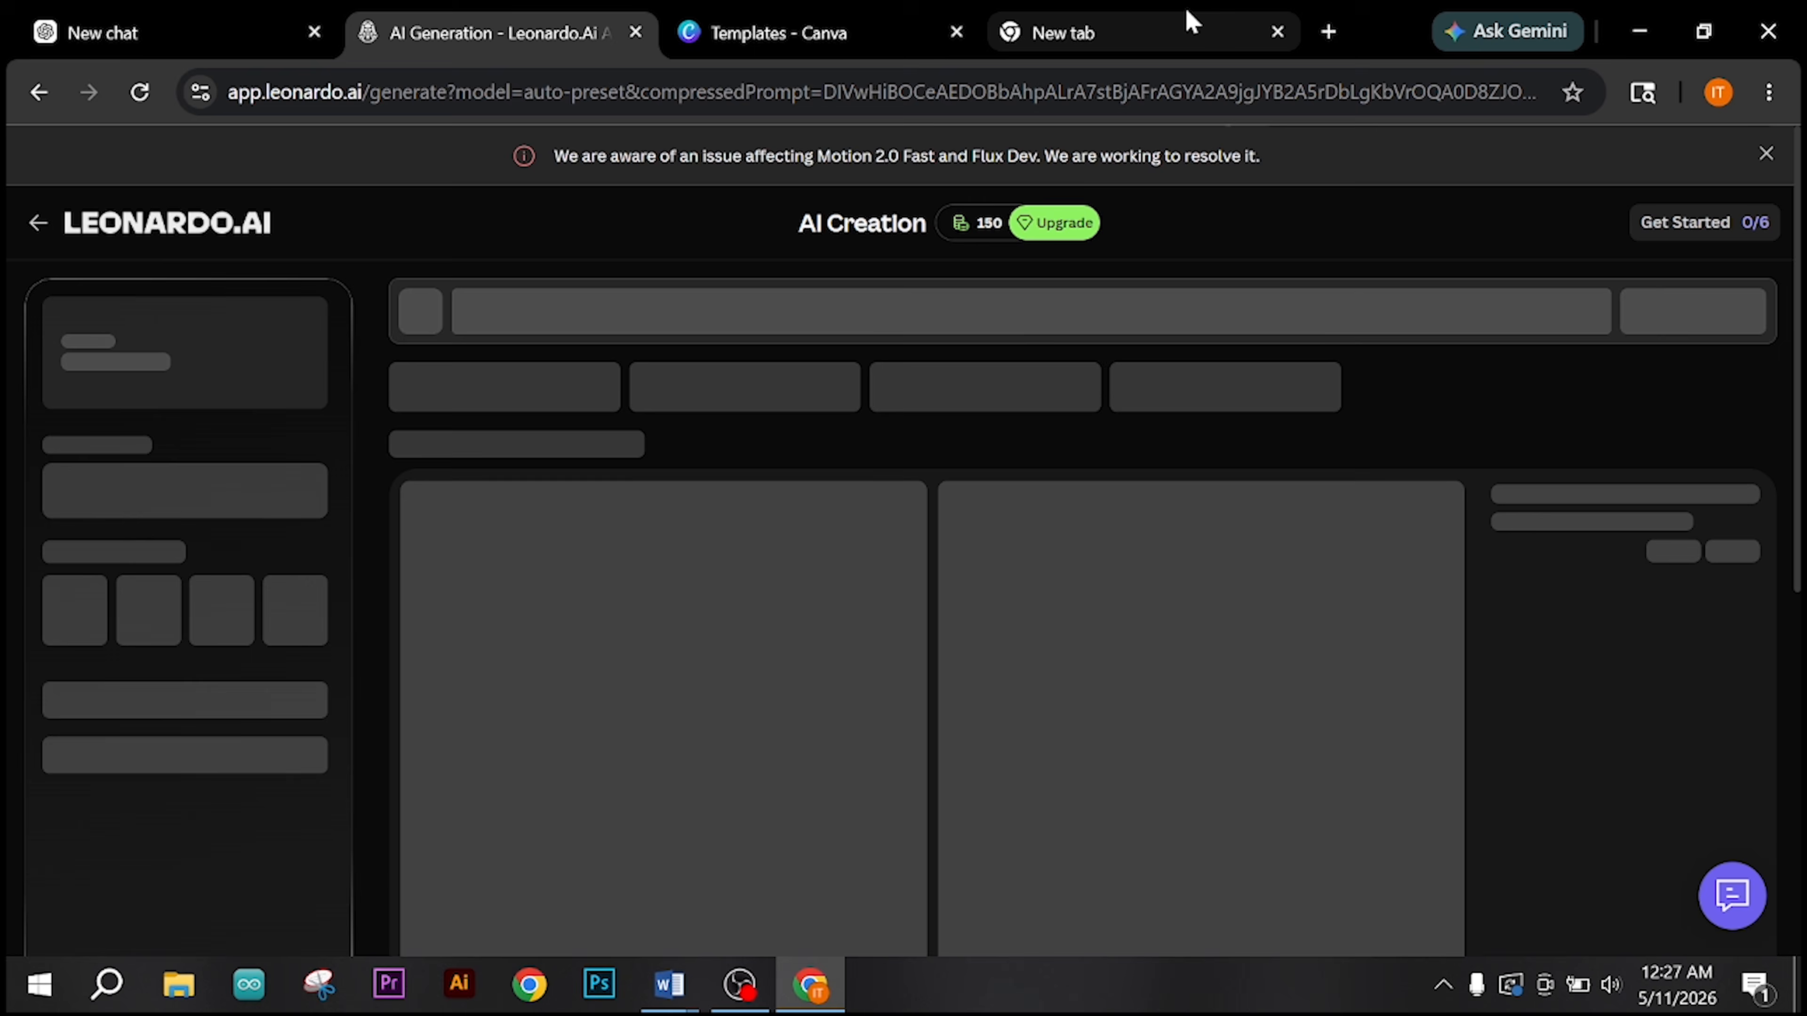
# Step: Go to the blank tab and reopen the Gemini assistant beside it
pyautogui.click(1185, 23)
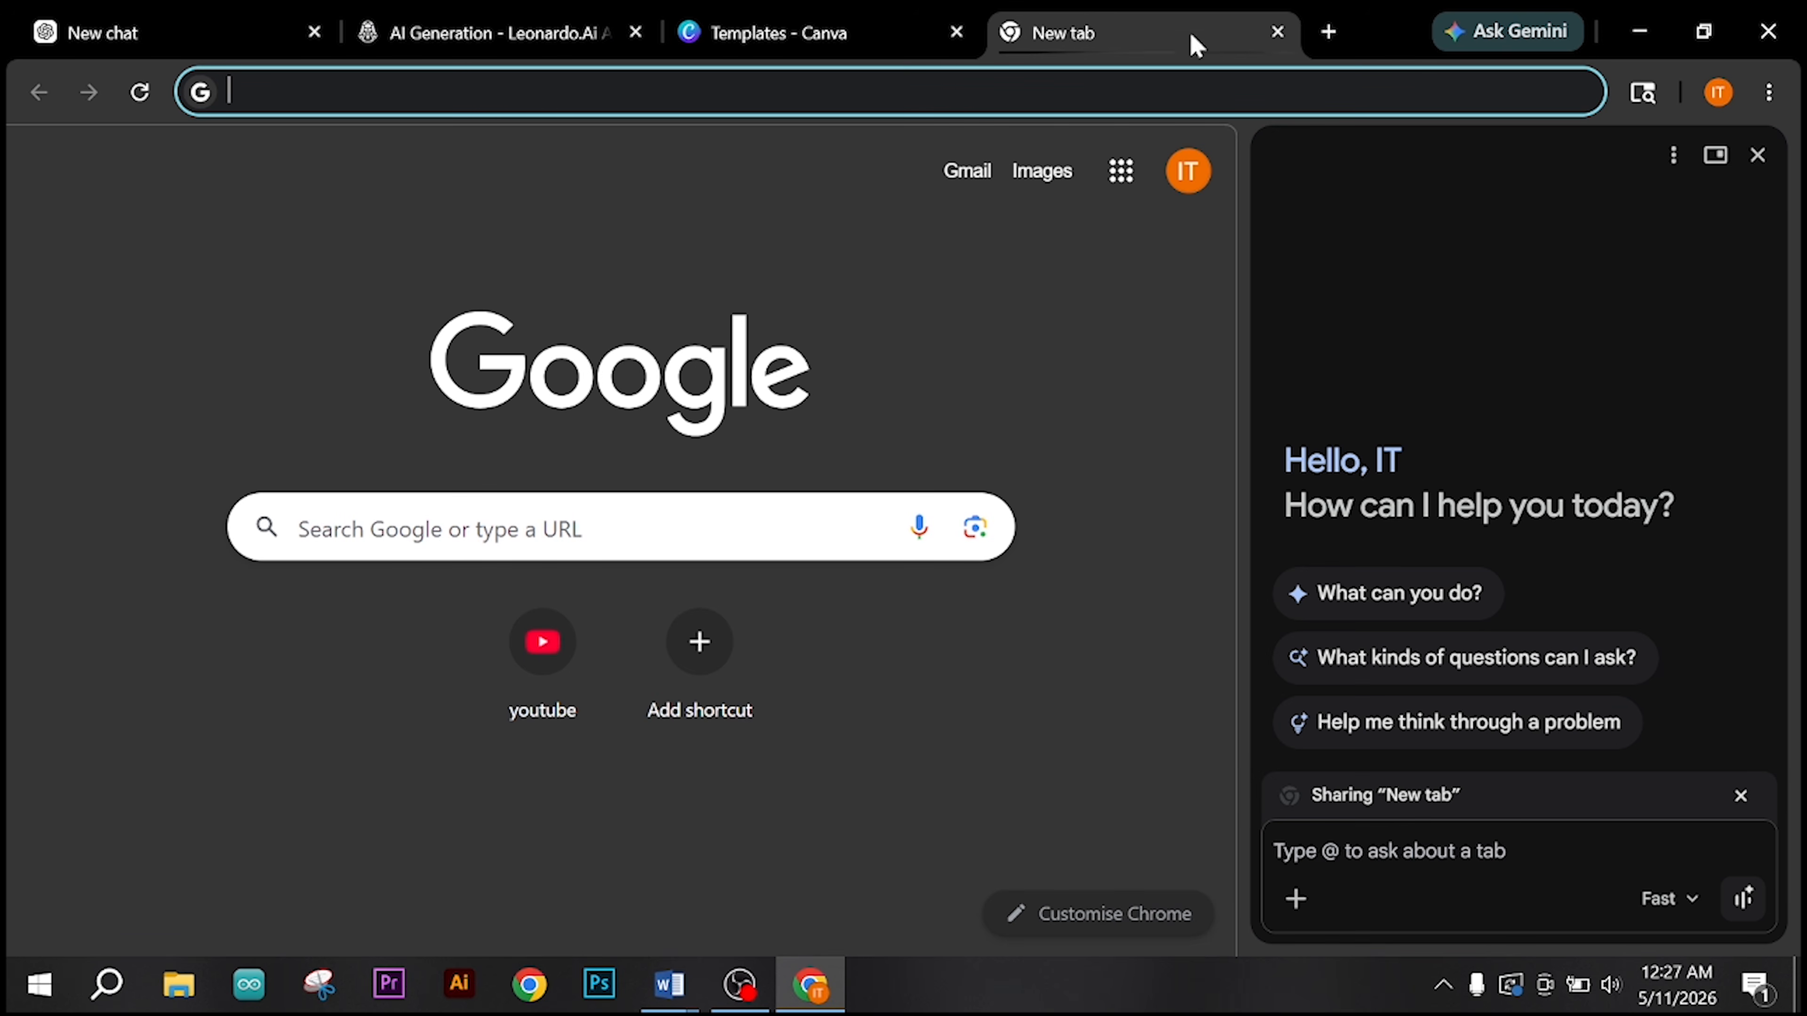
pyautogui.click(1504, 33)
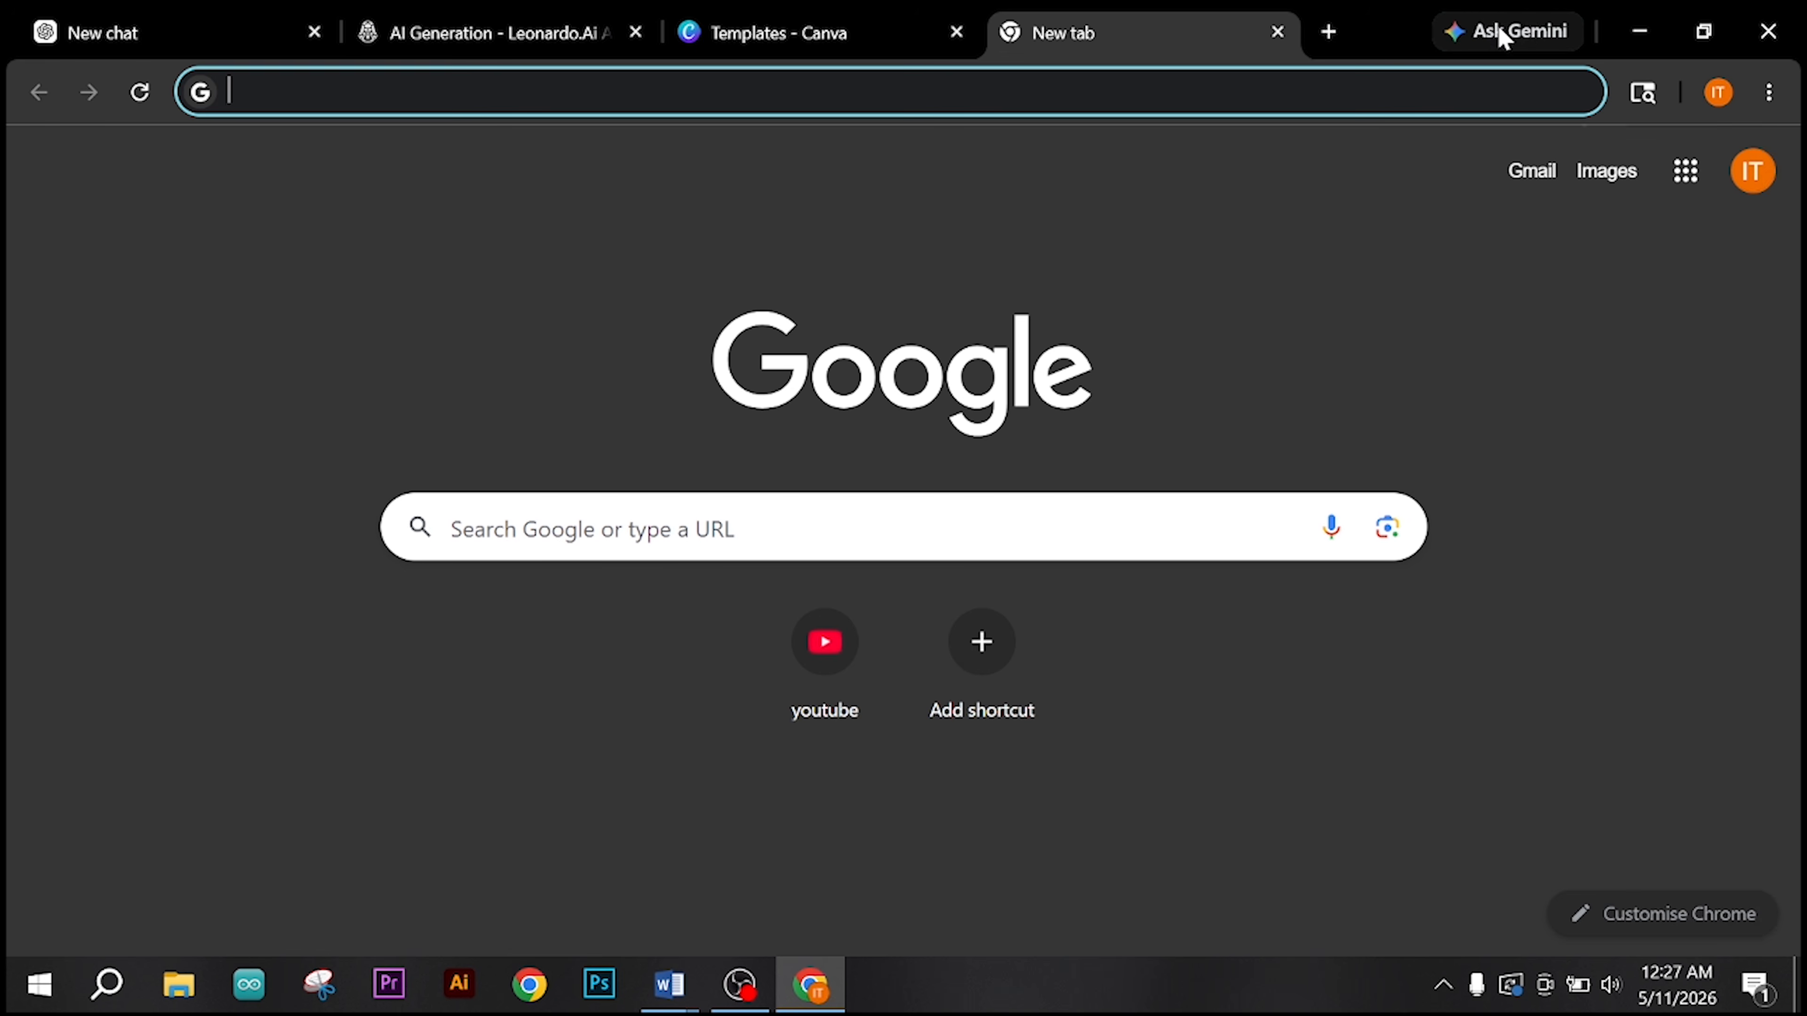
pyautogui.click(1503, 34)
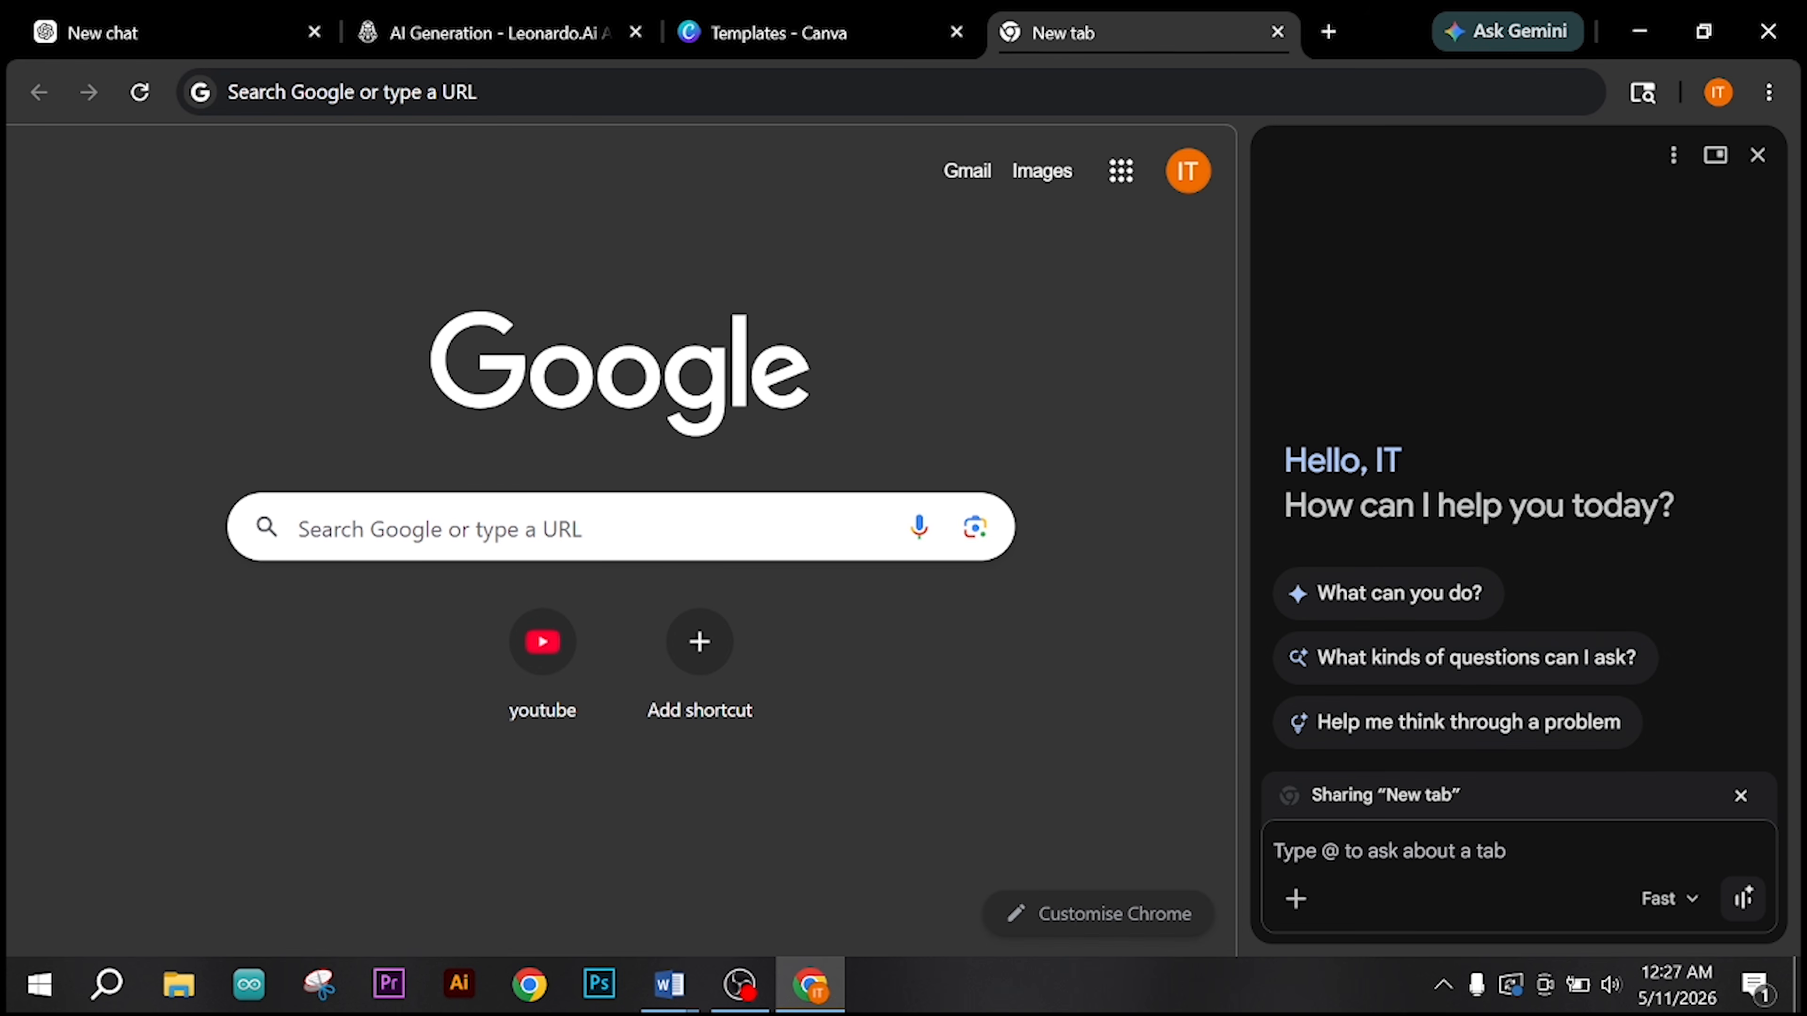
# Step: Send Gemini the pasted luxury smart watch prompt with "- create an image" appended
pyautogui.hotkey('ctrl', 'v')
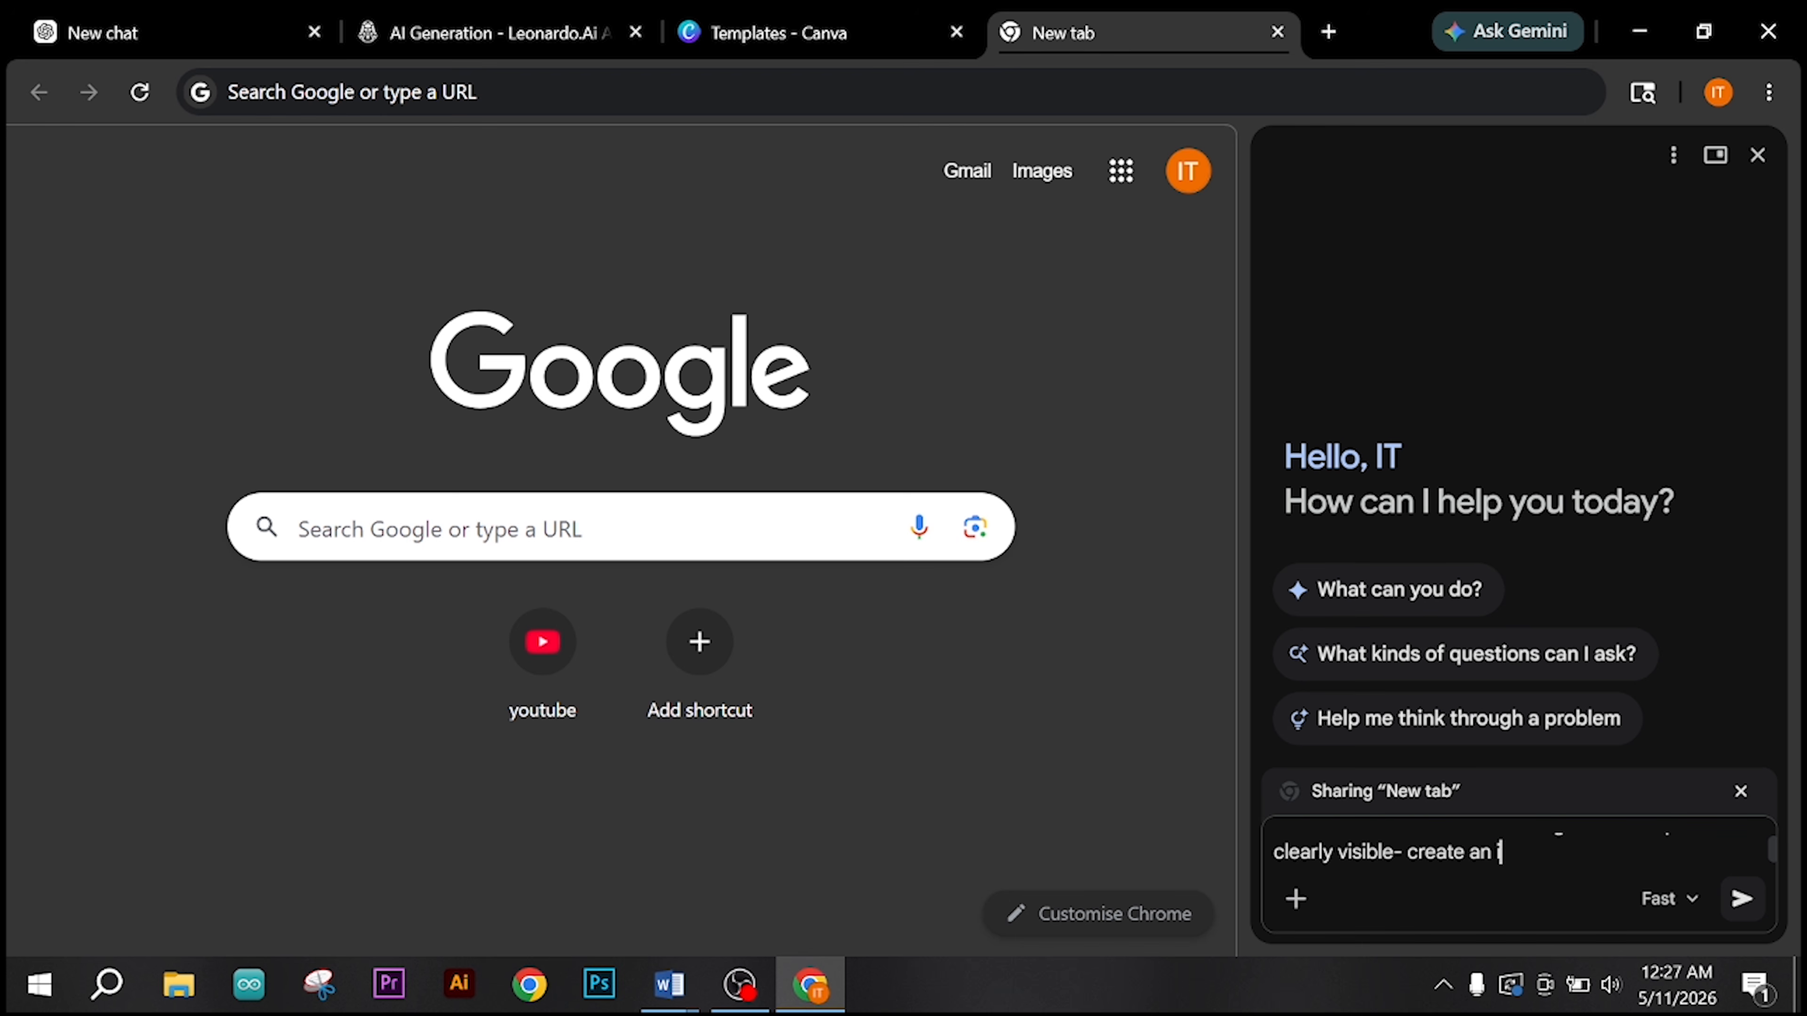
pyautogui.write('- create an image')
pyautogui.press('Return')
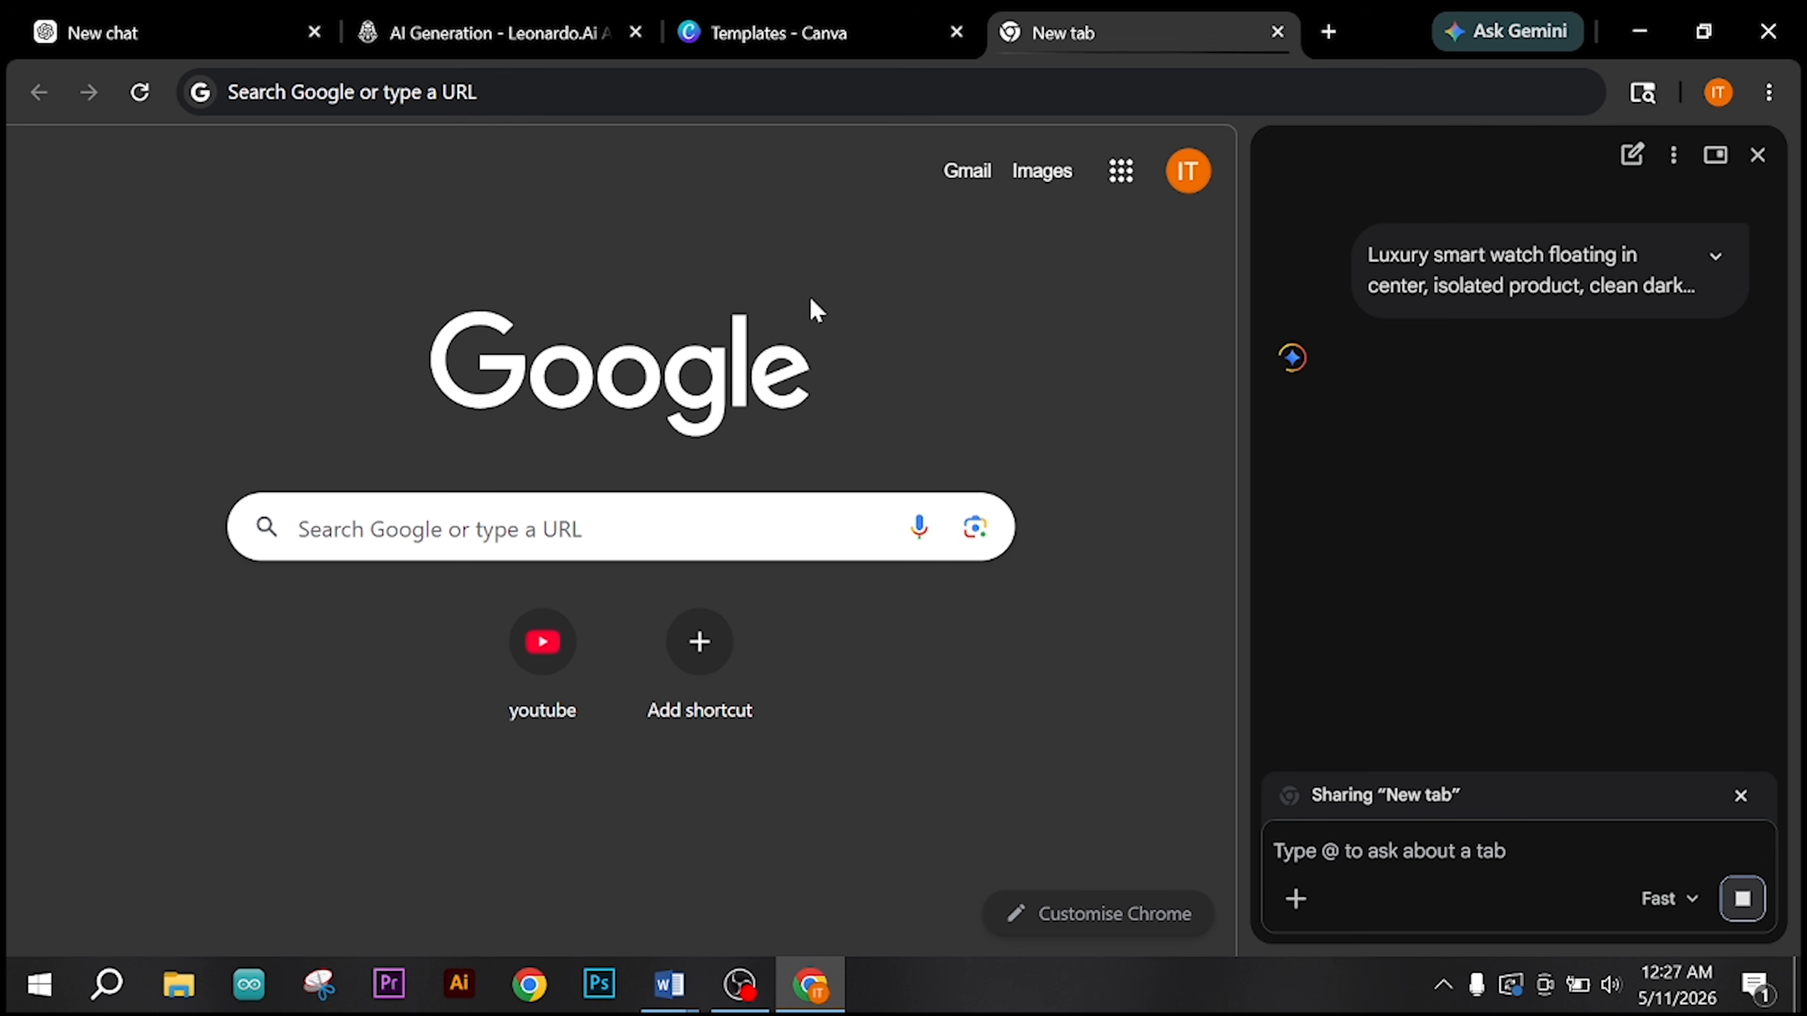
# Step: Examine and compare the smart watch images generated in ChatGPT, Leonardo.Ai and Gemini
pyautogui.click(240, 39)
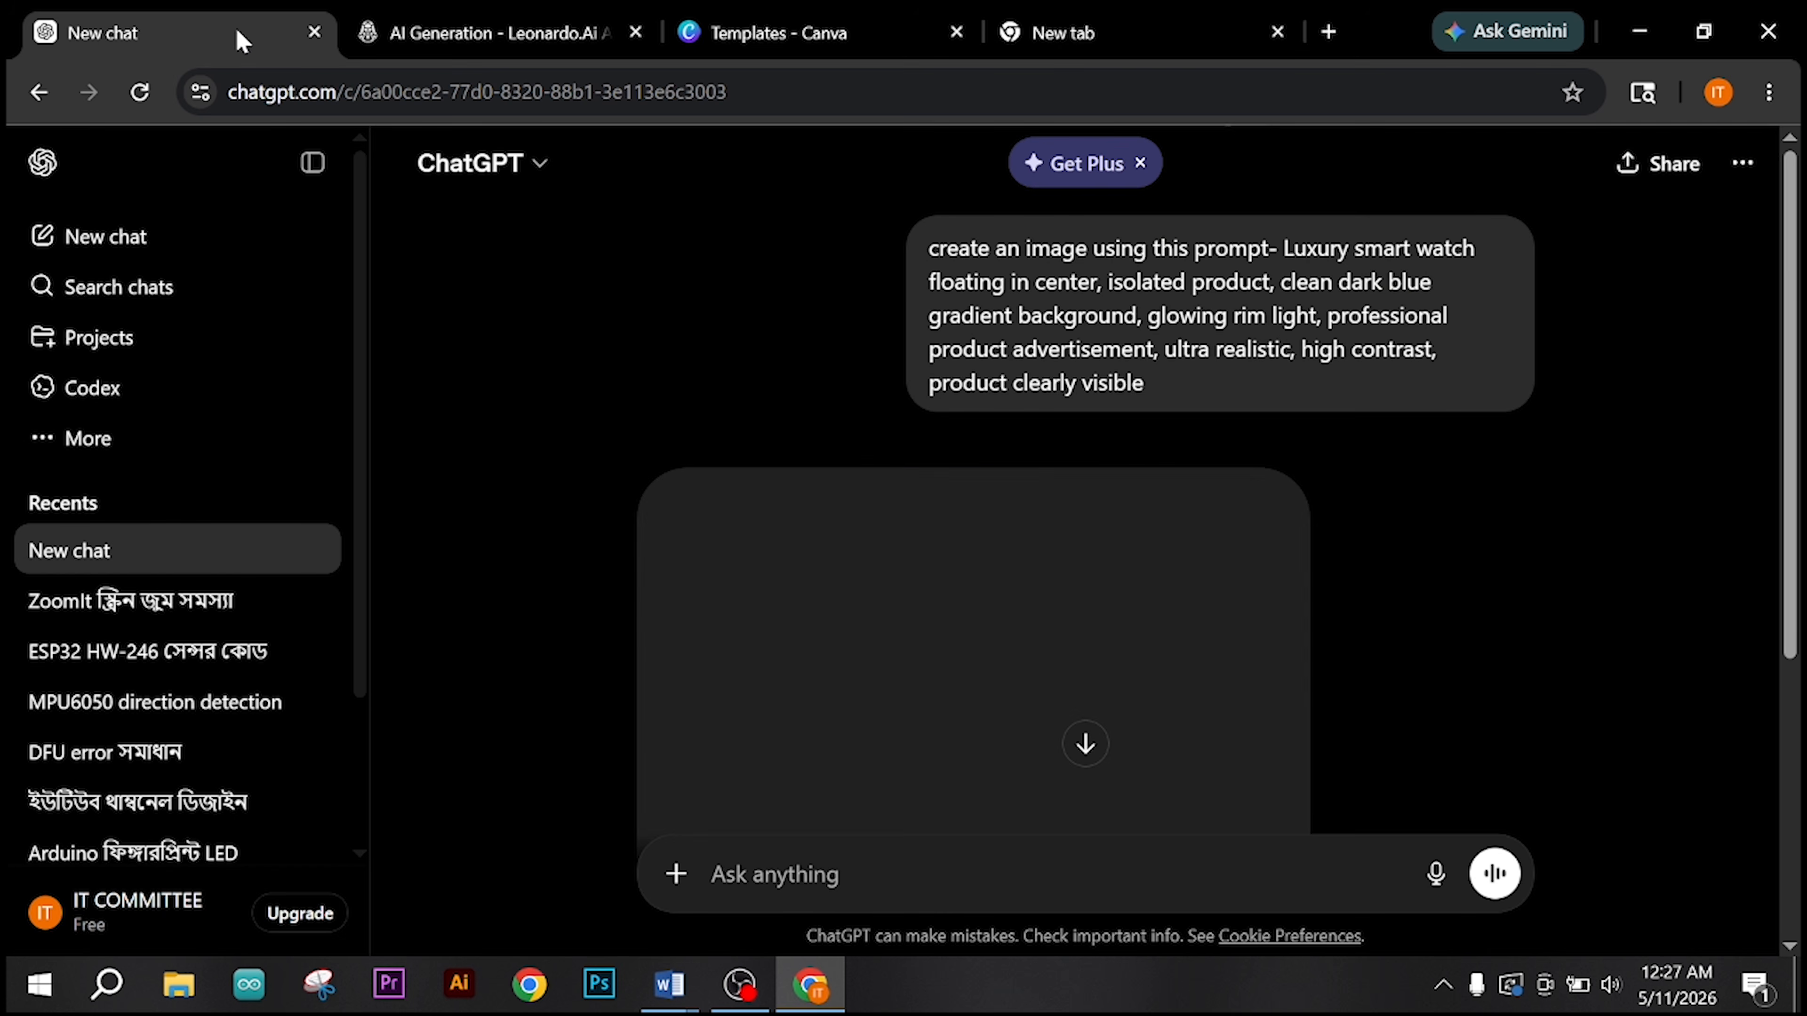
pyautogui.scroll(-4, 700, 509)
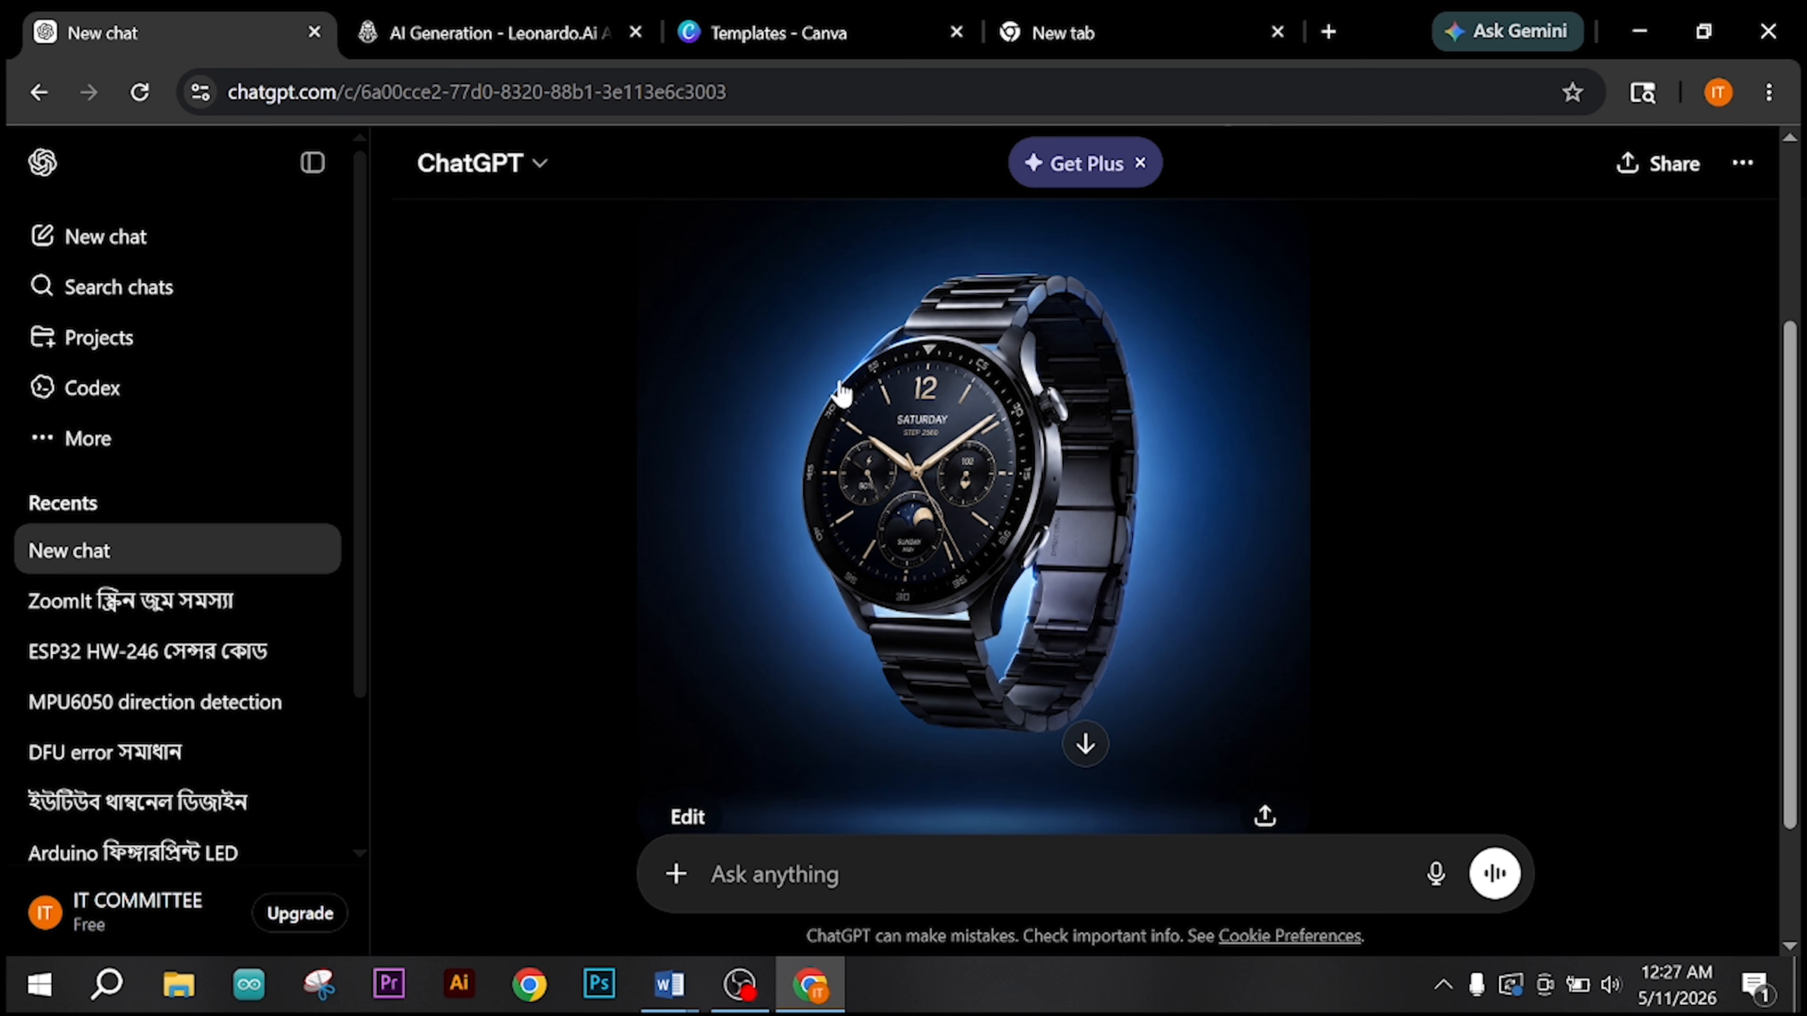
pyautogui.scroll(2, 905, 577)
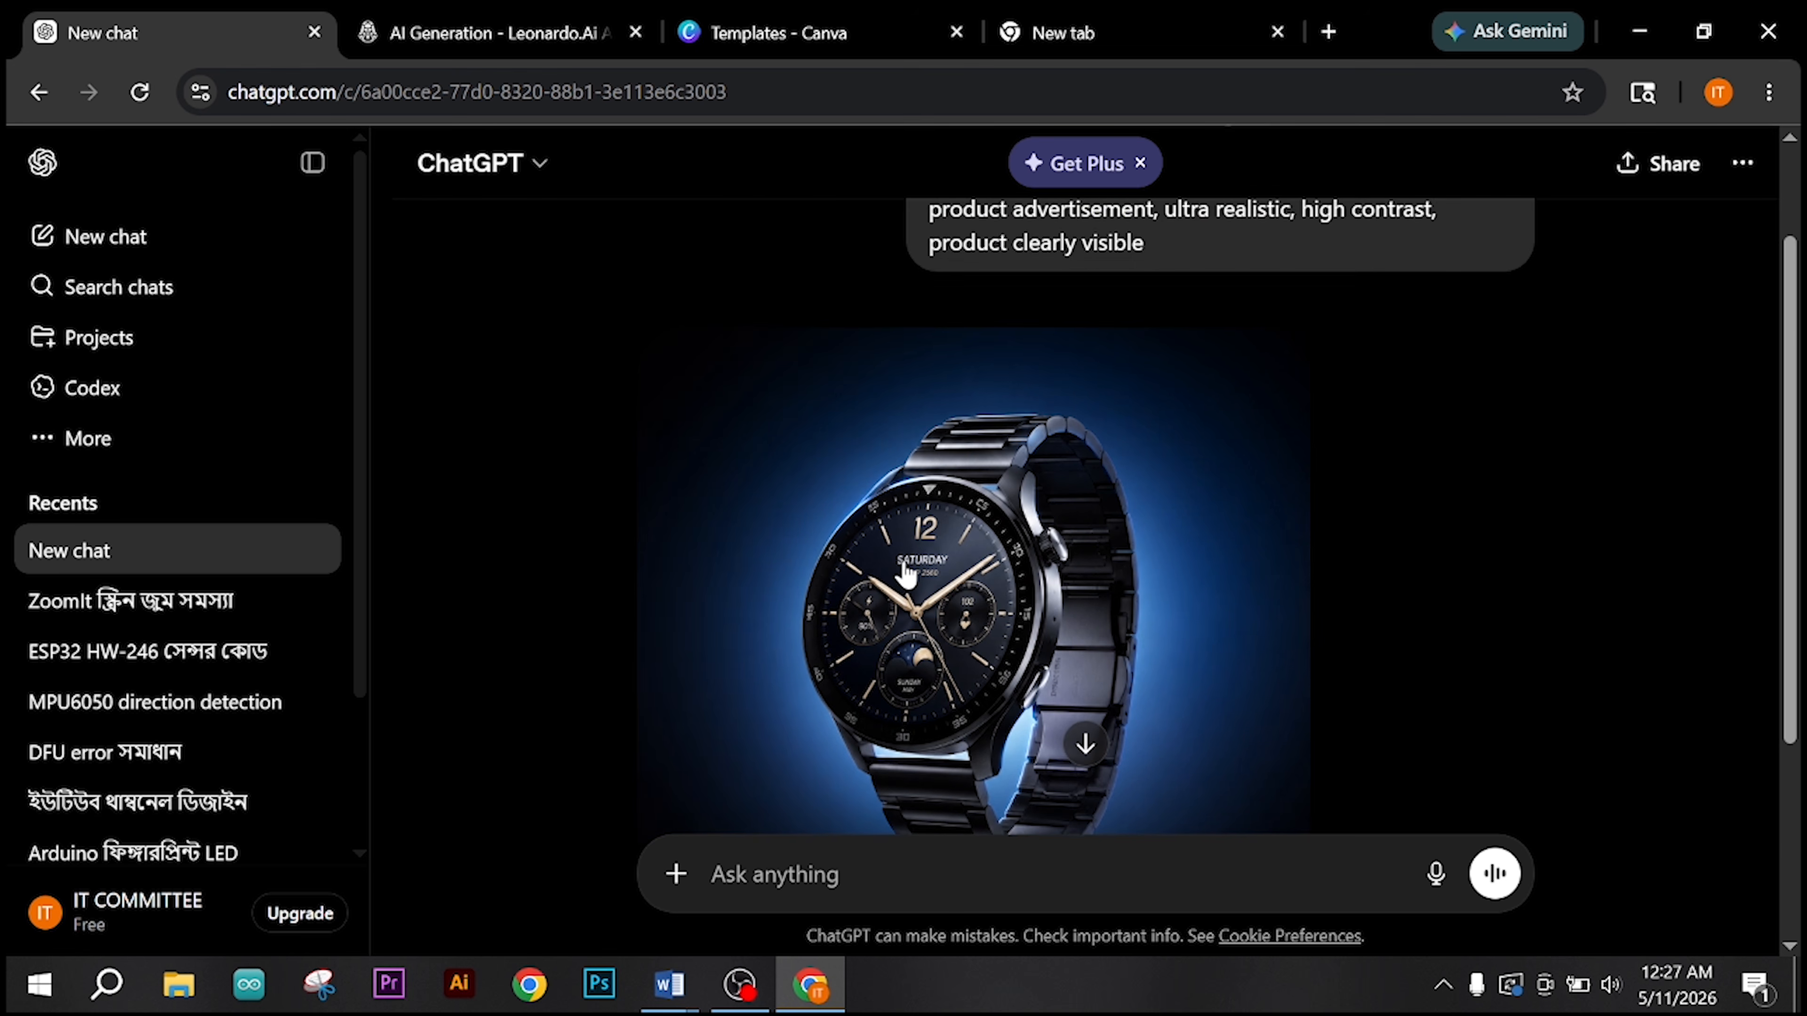
pyautogui.scroll(-2, 905, 569)
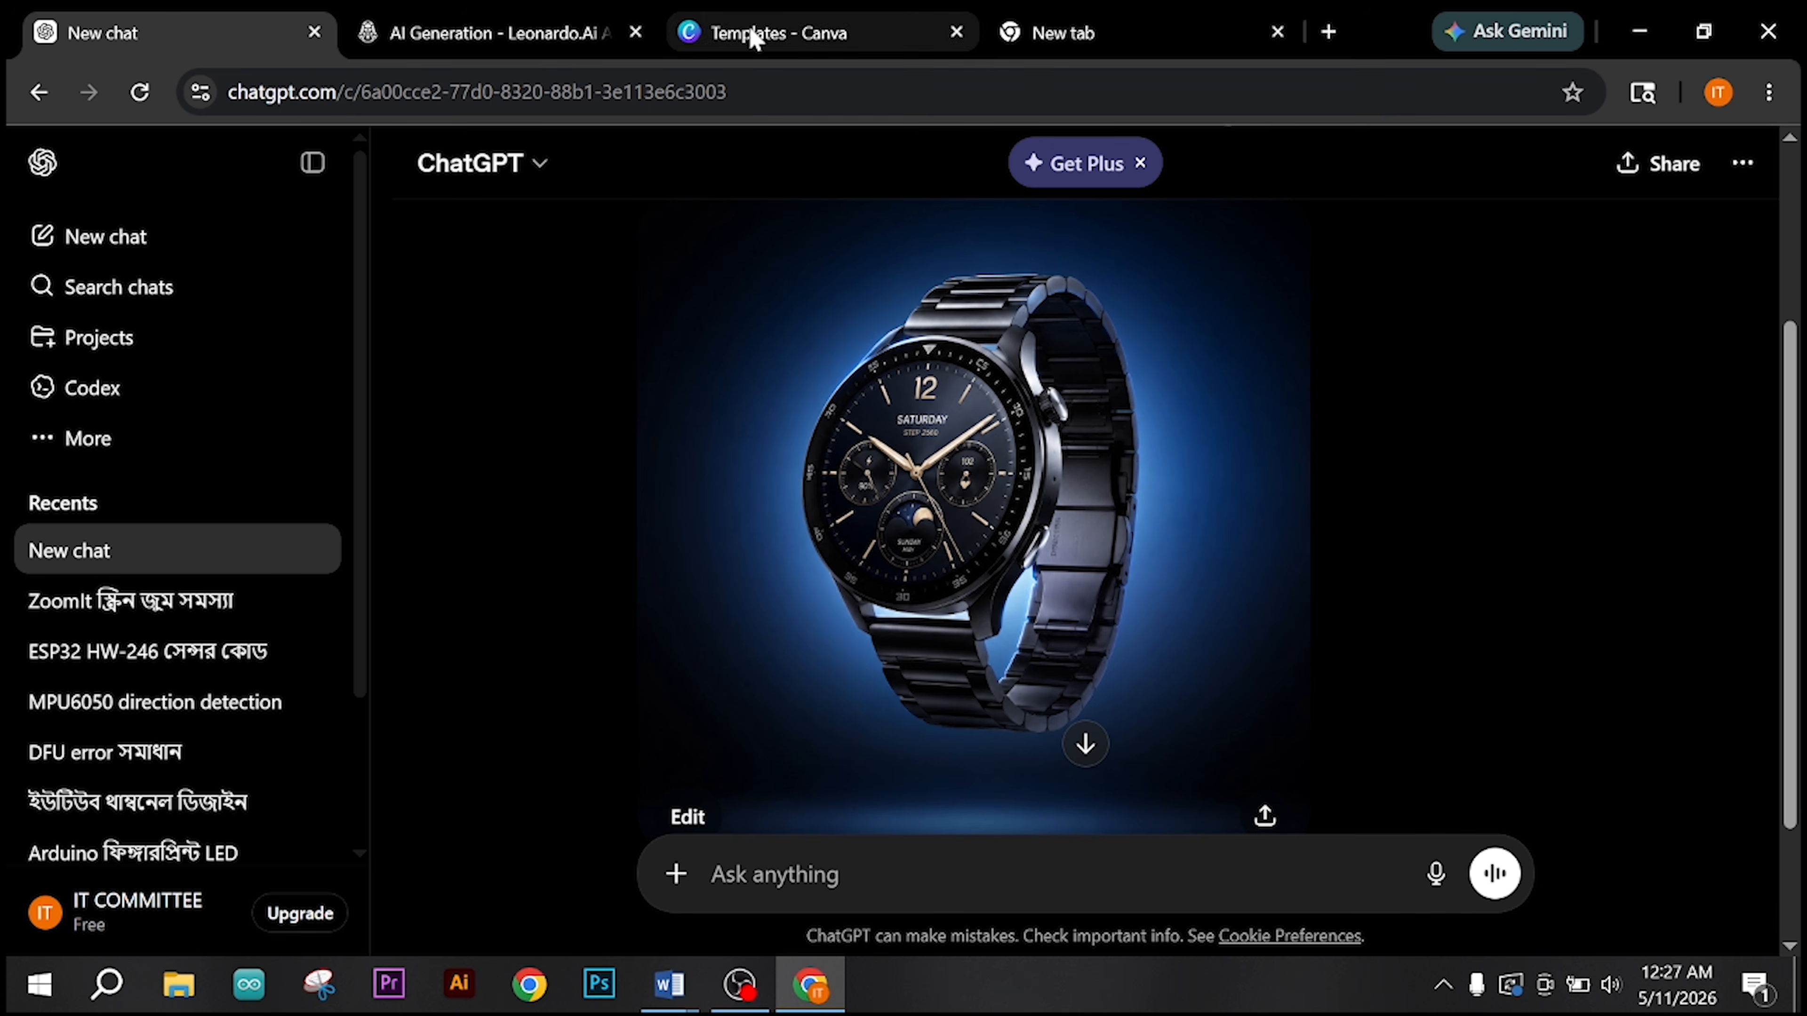
pyautogui.click(498, 33)
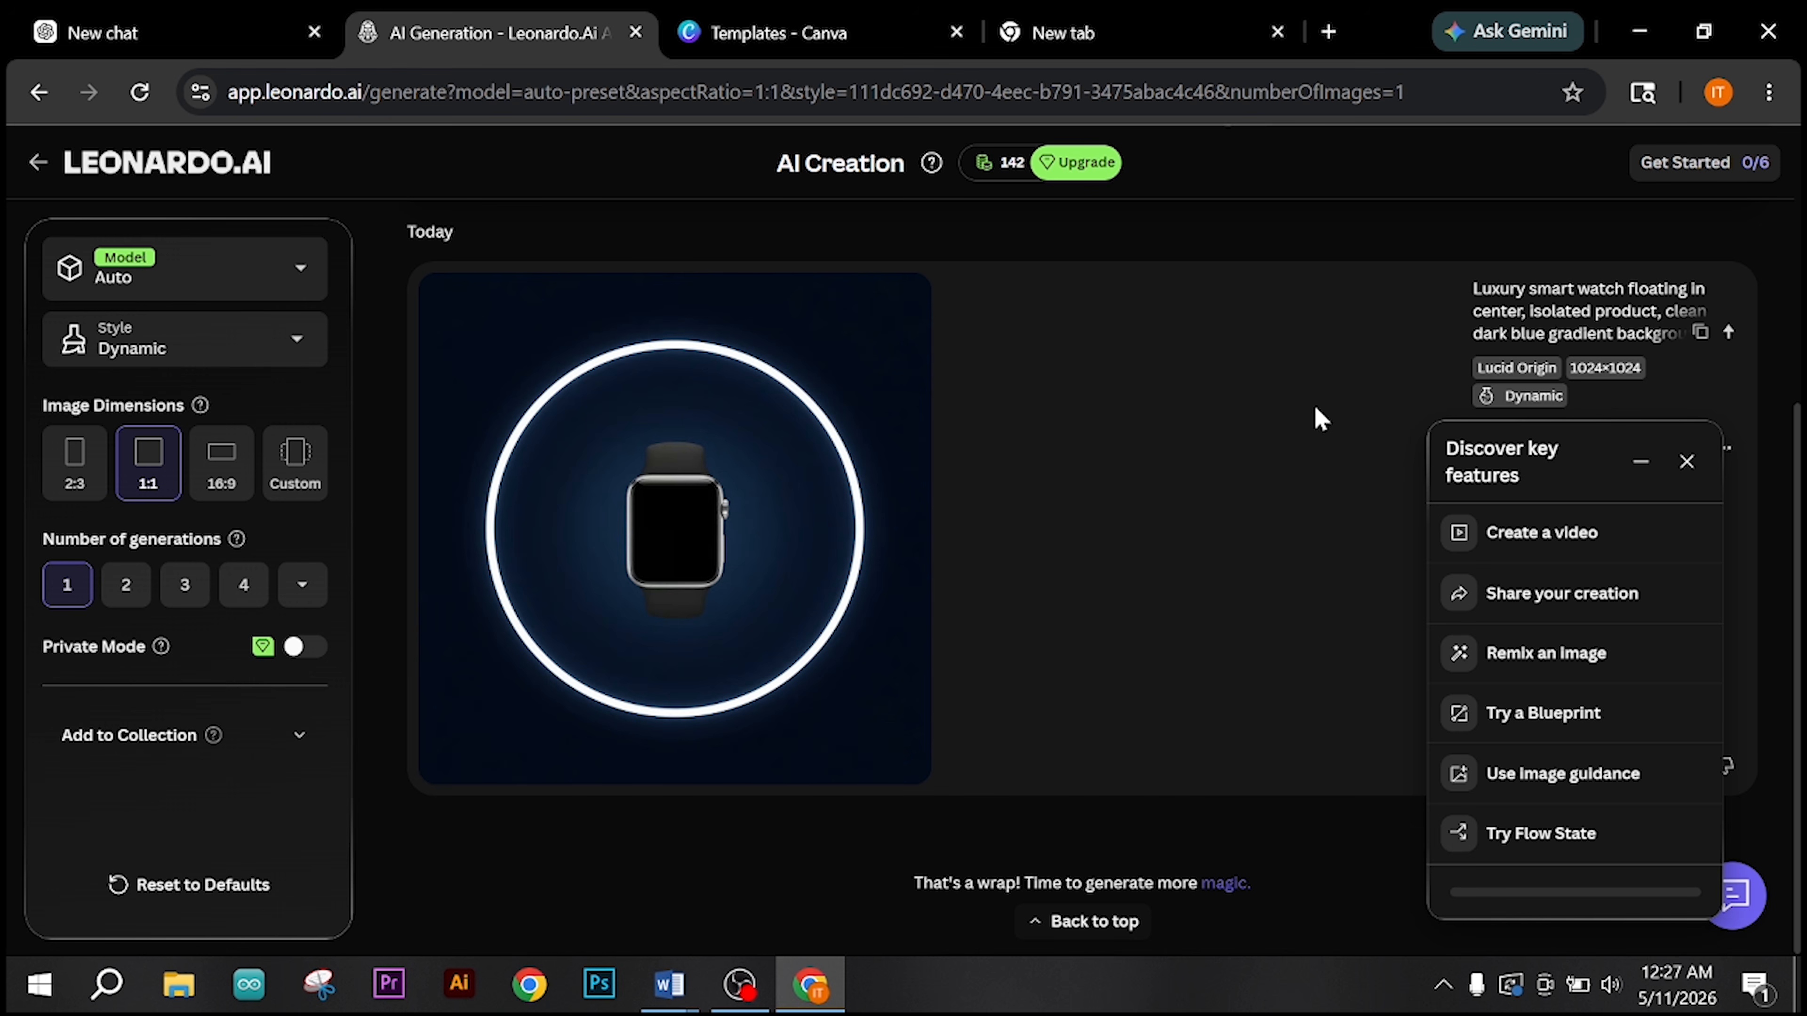
pyautogui.click(1519, 35)
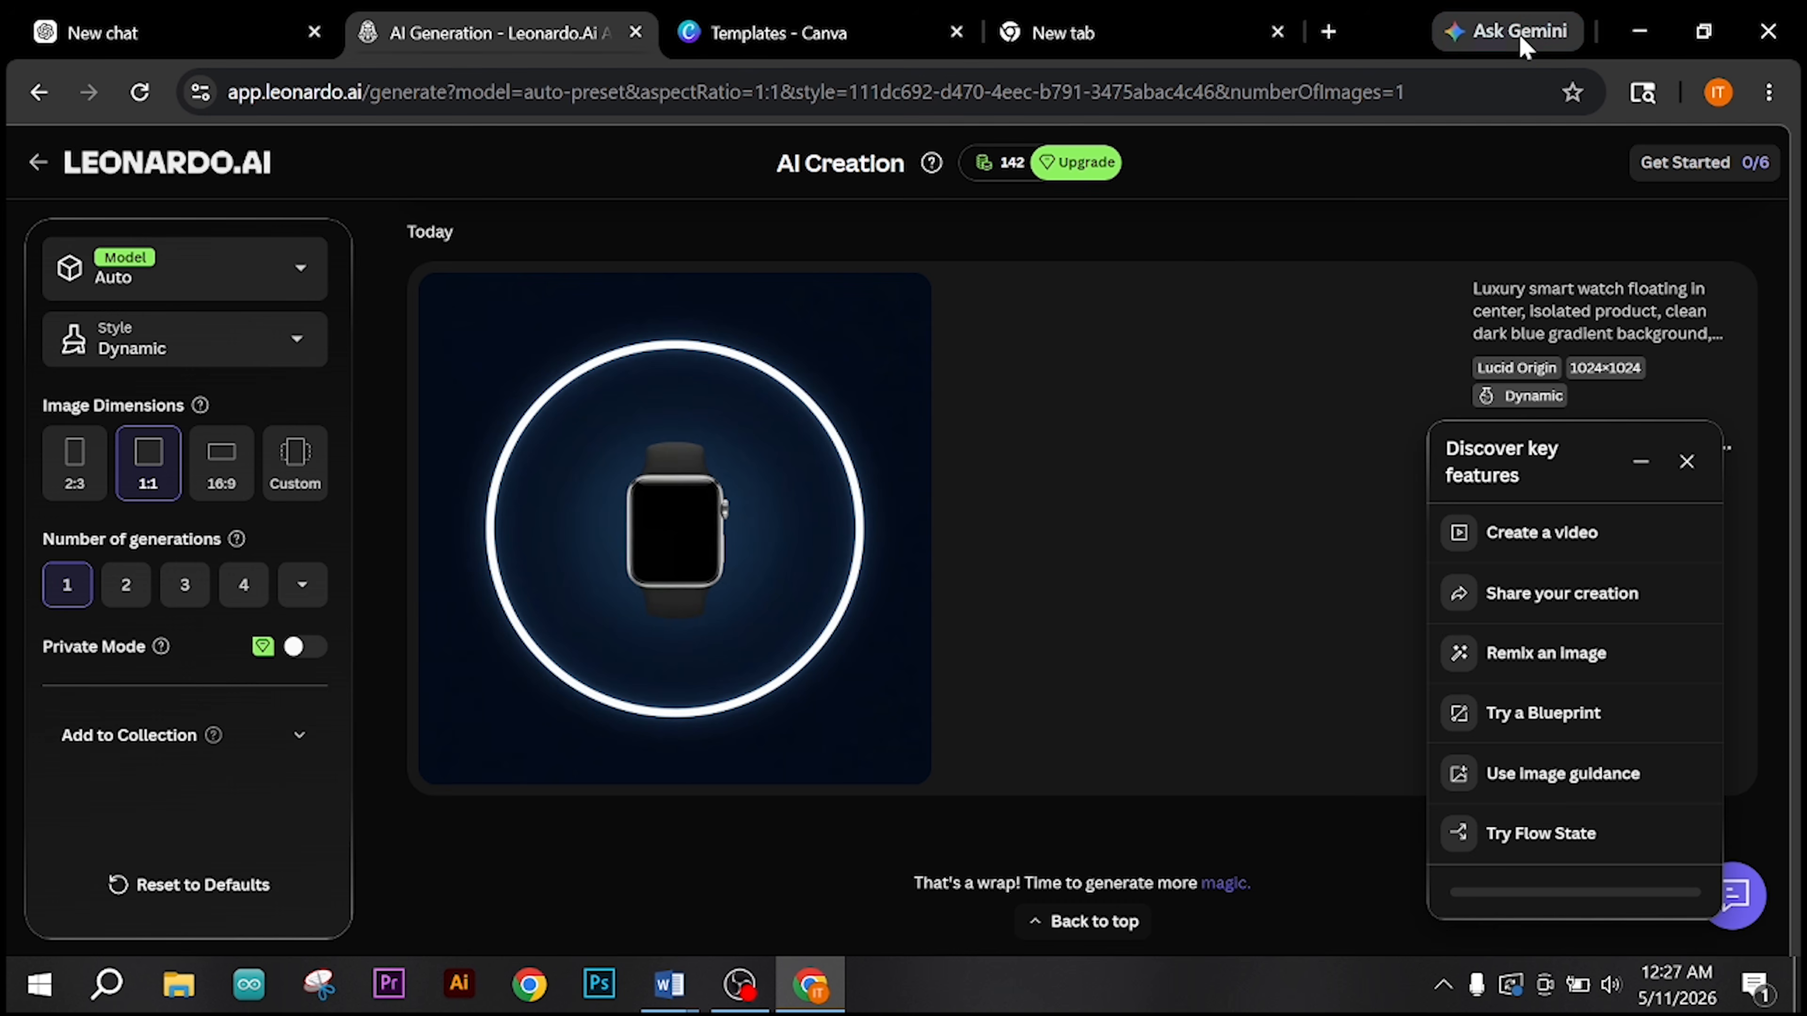
pyautogui.click(1519, 37)
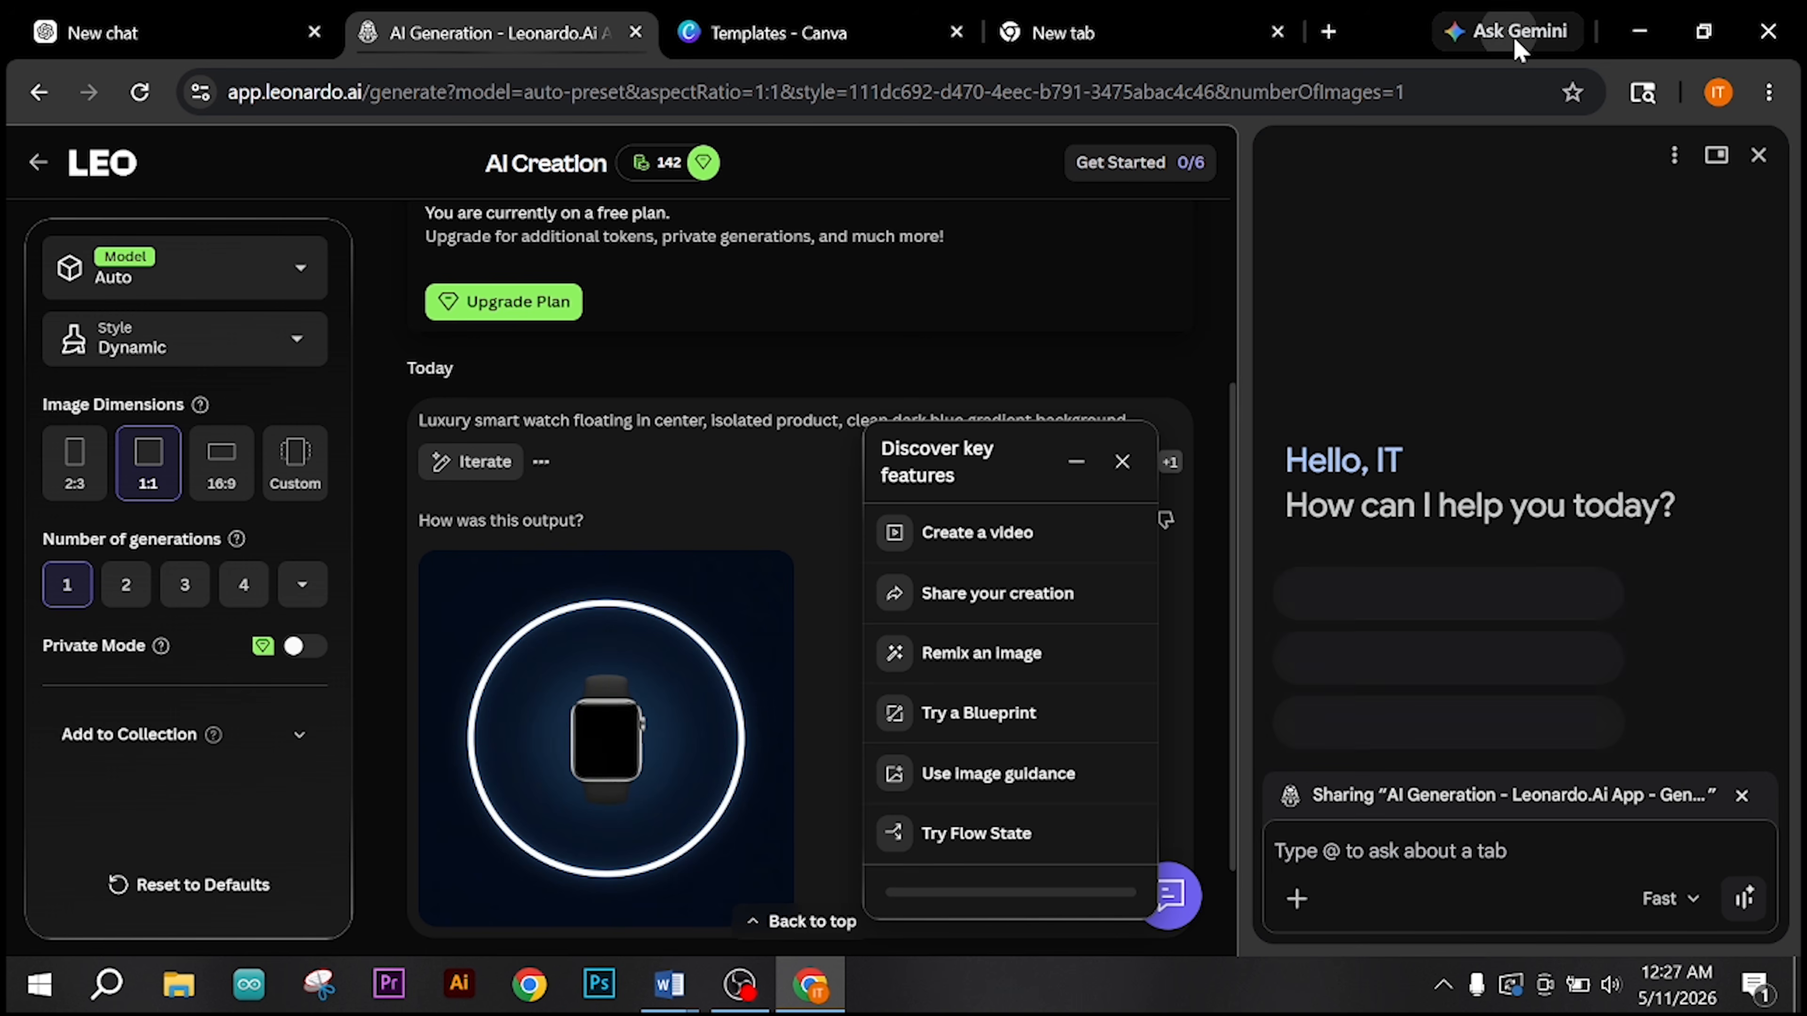
pyautogui.click(1191, 39)
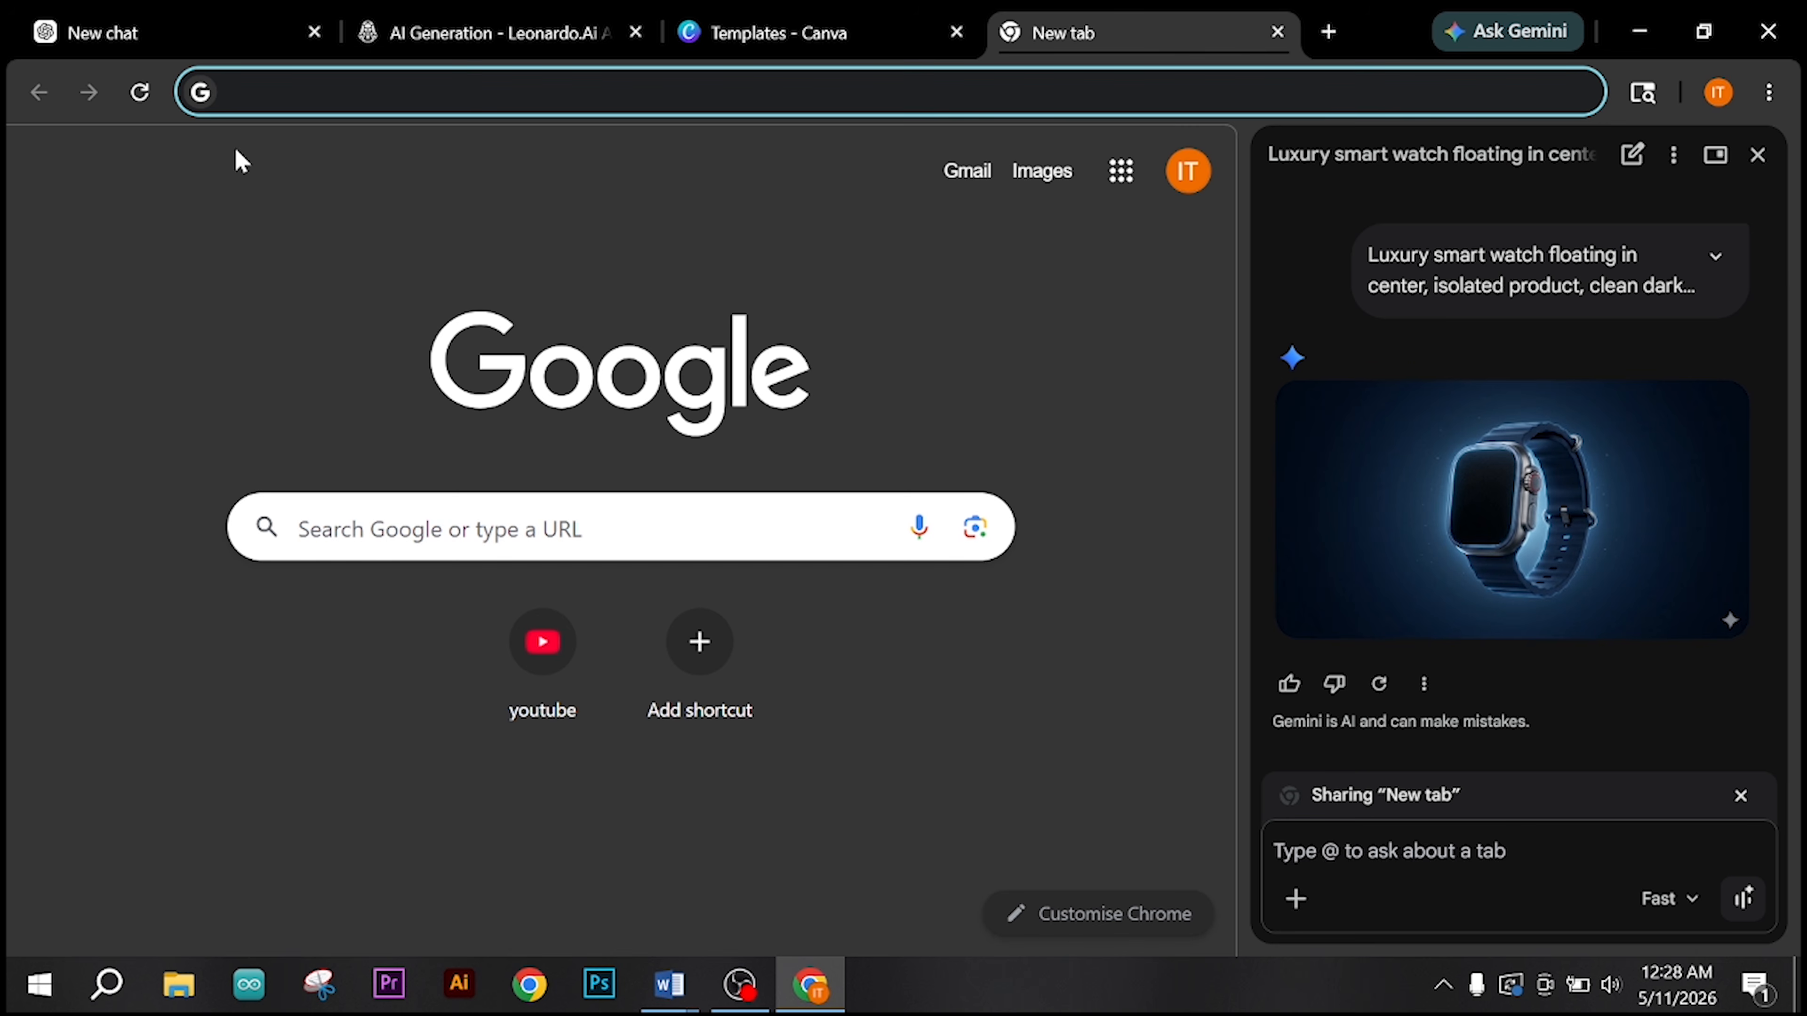
# Step: Open the generated smart watch image in ChatGPT at full size, download it and return to the chat
pyautogui.click(191, 49)
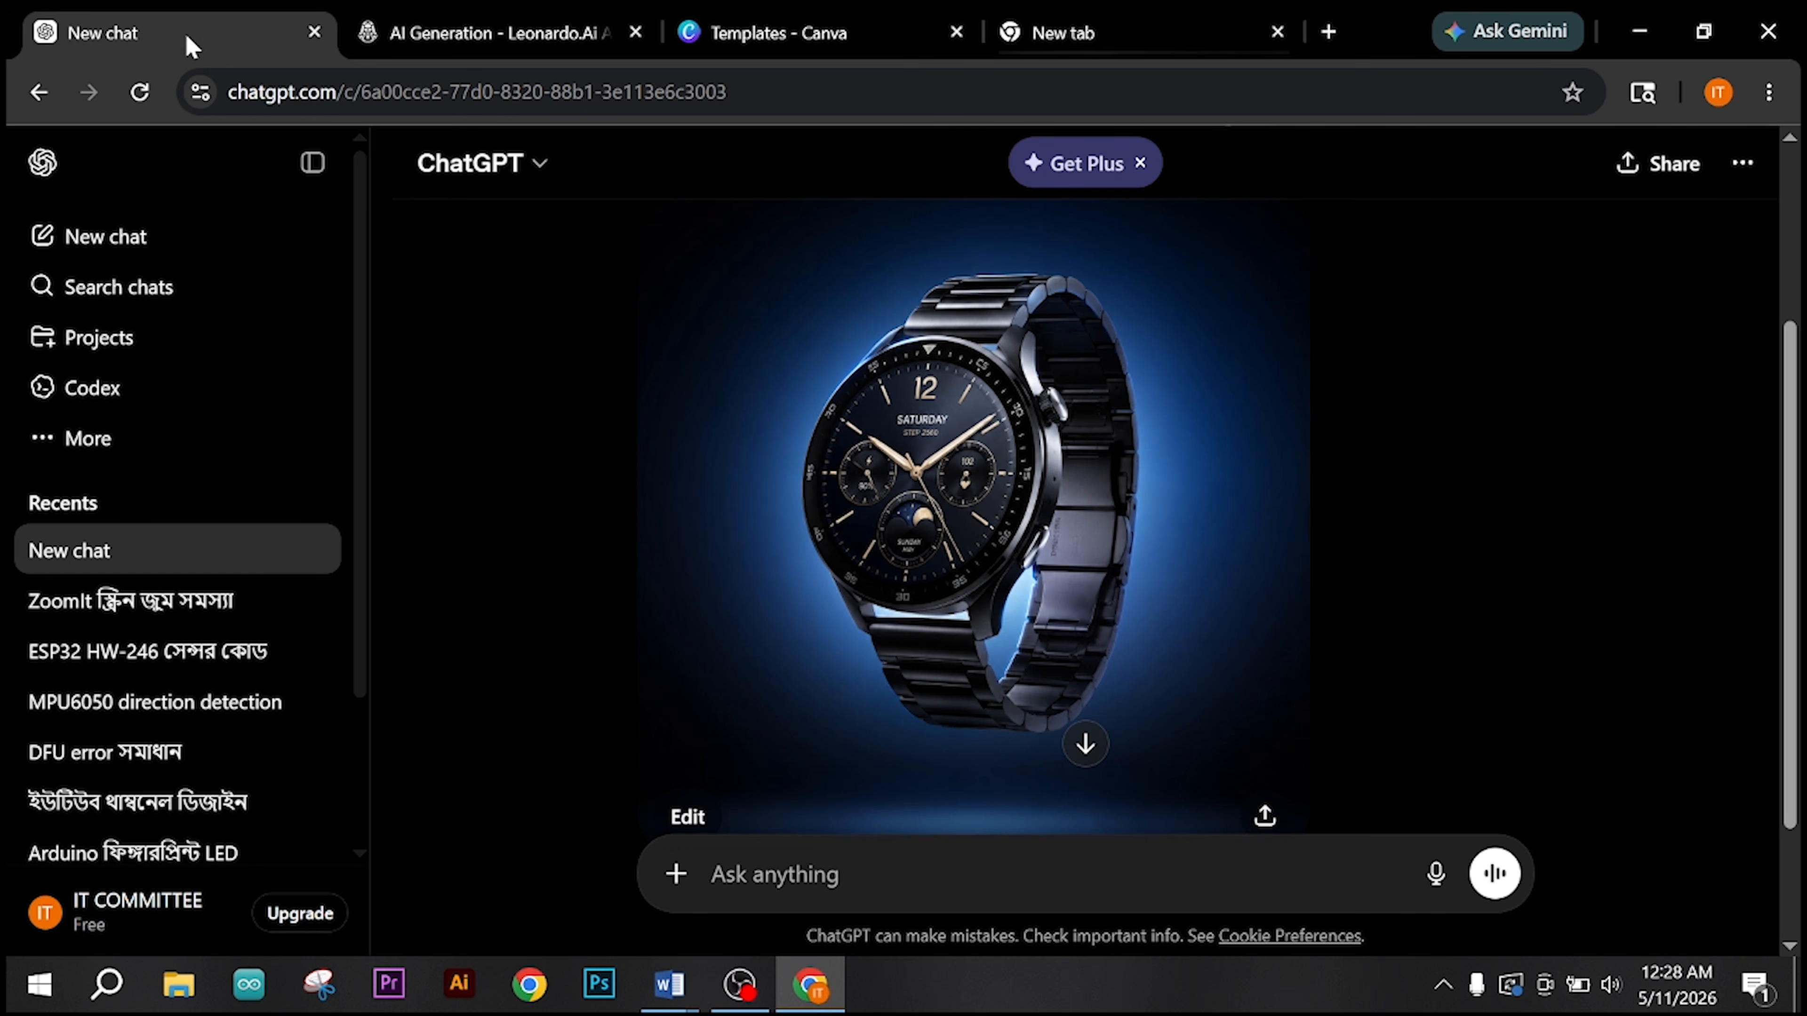
pyautogui.click(939, 455)
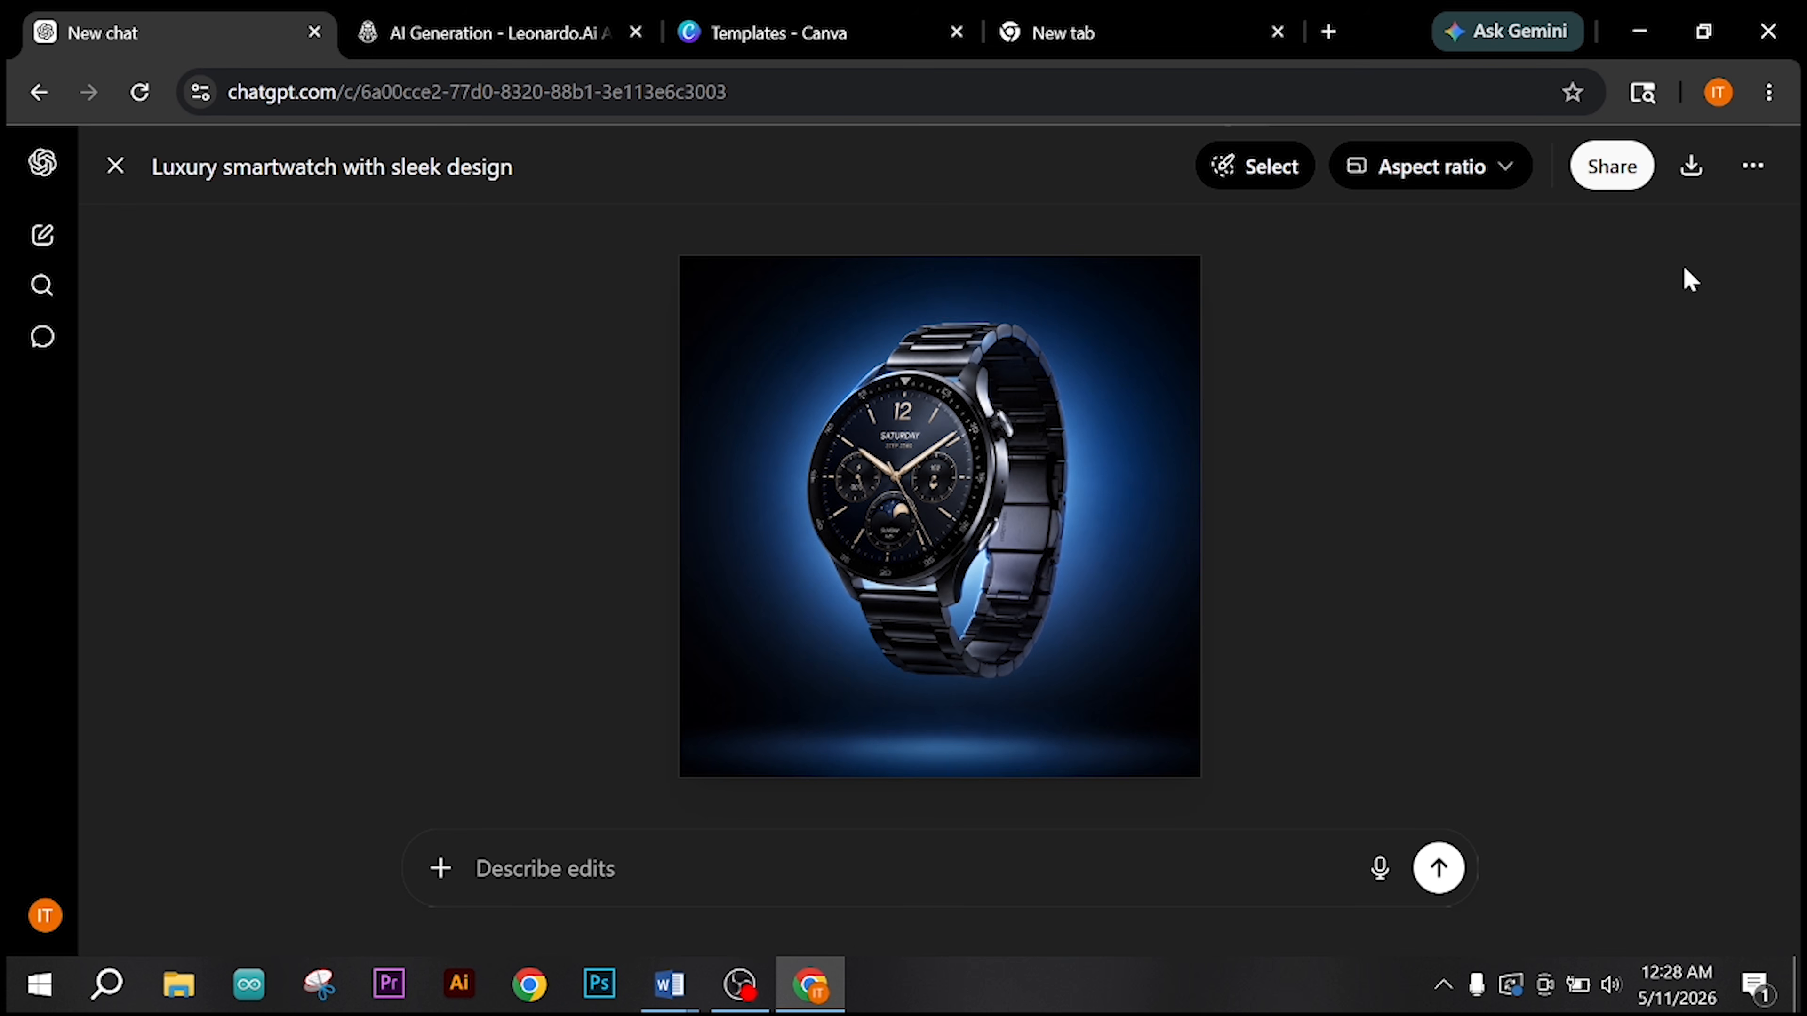
pyautogui.click(1684, 178)
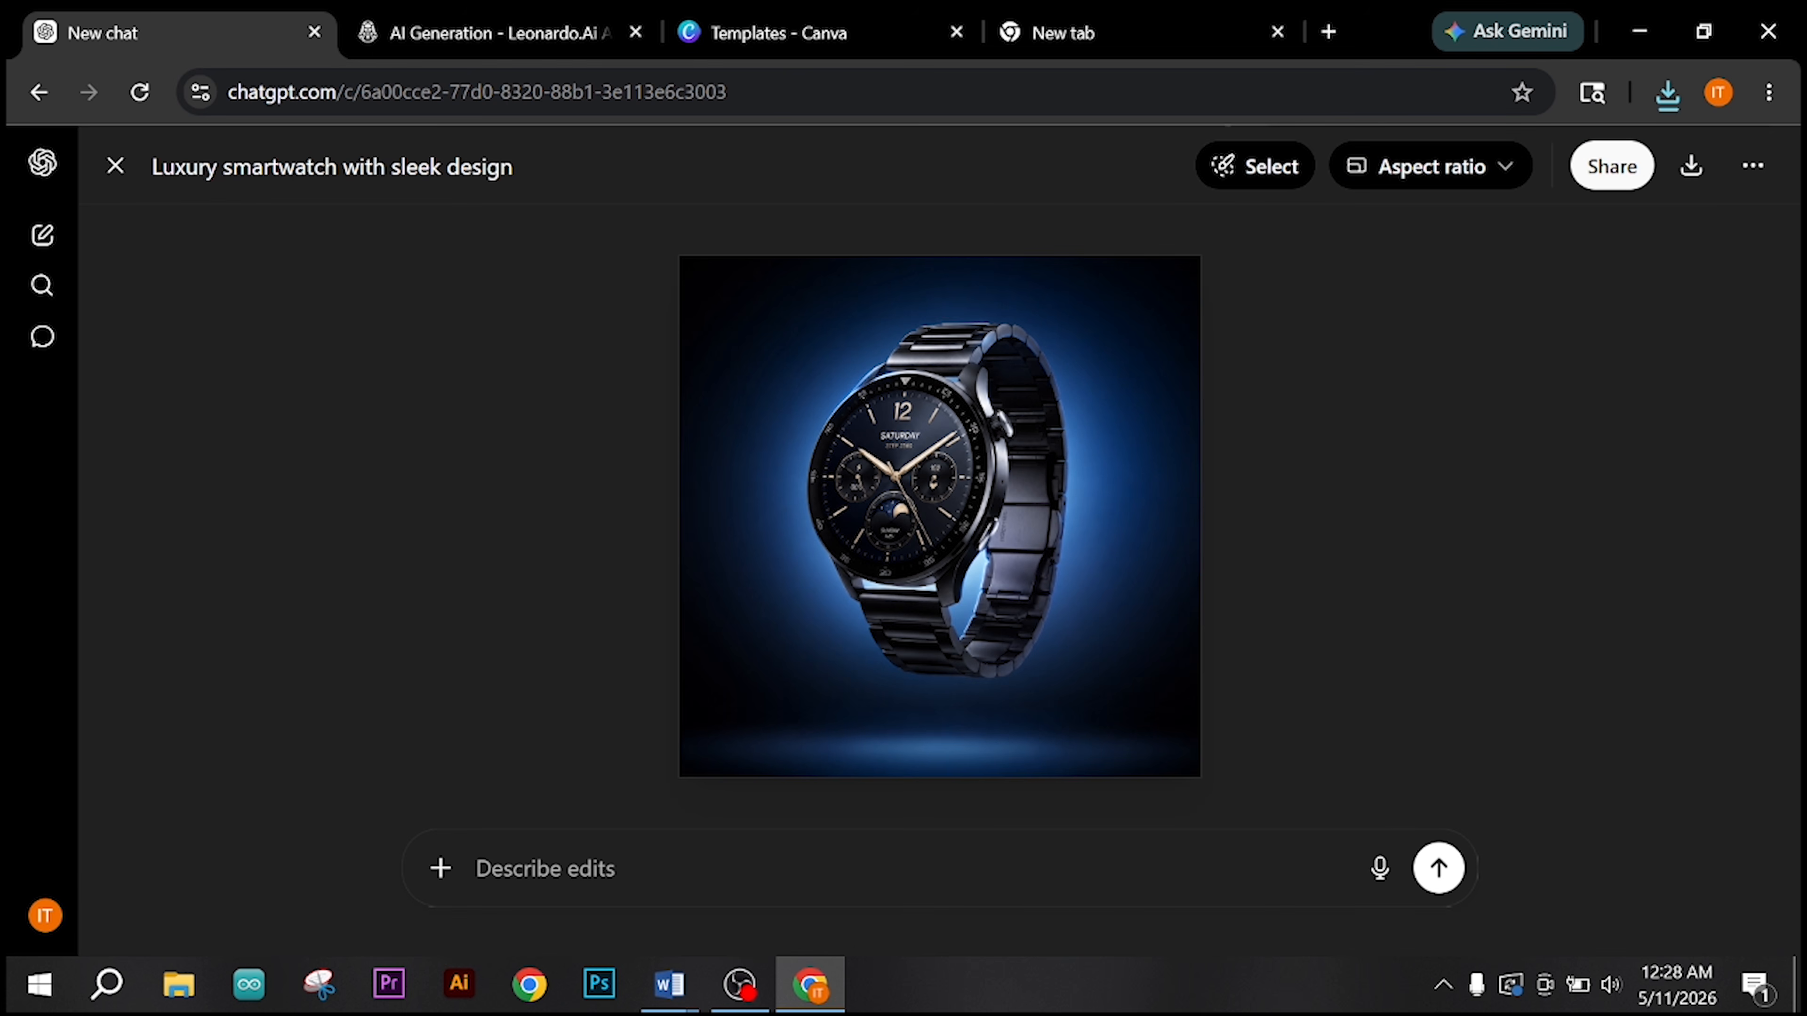
pyautogui.click(116, 167)
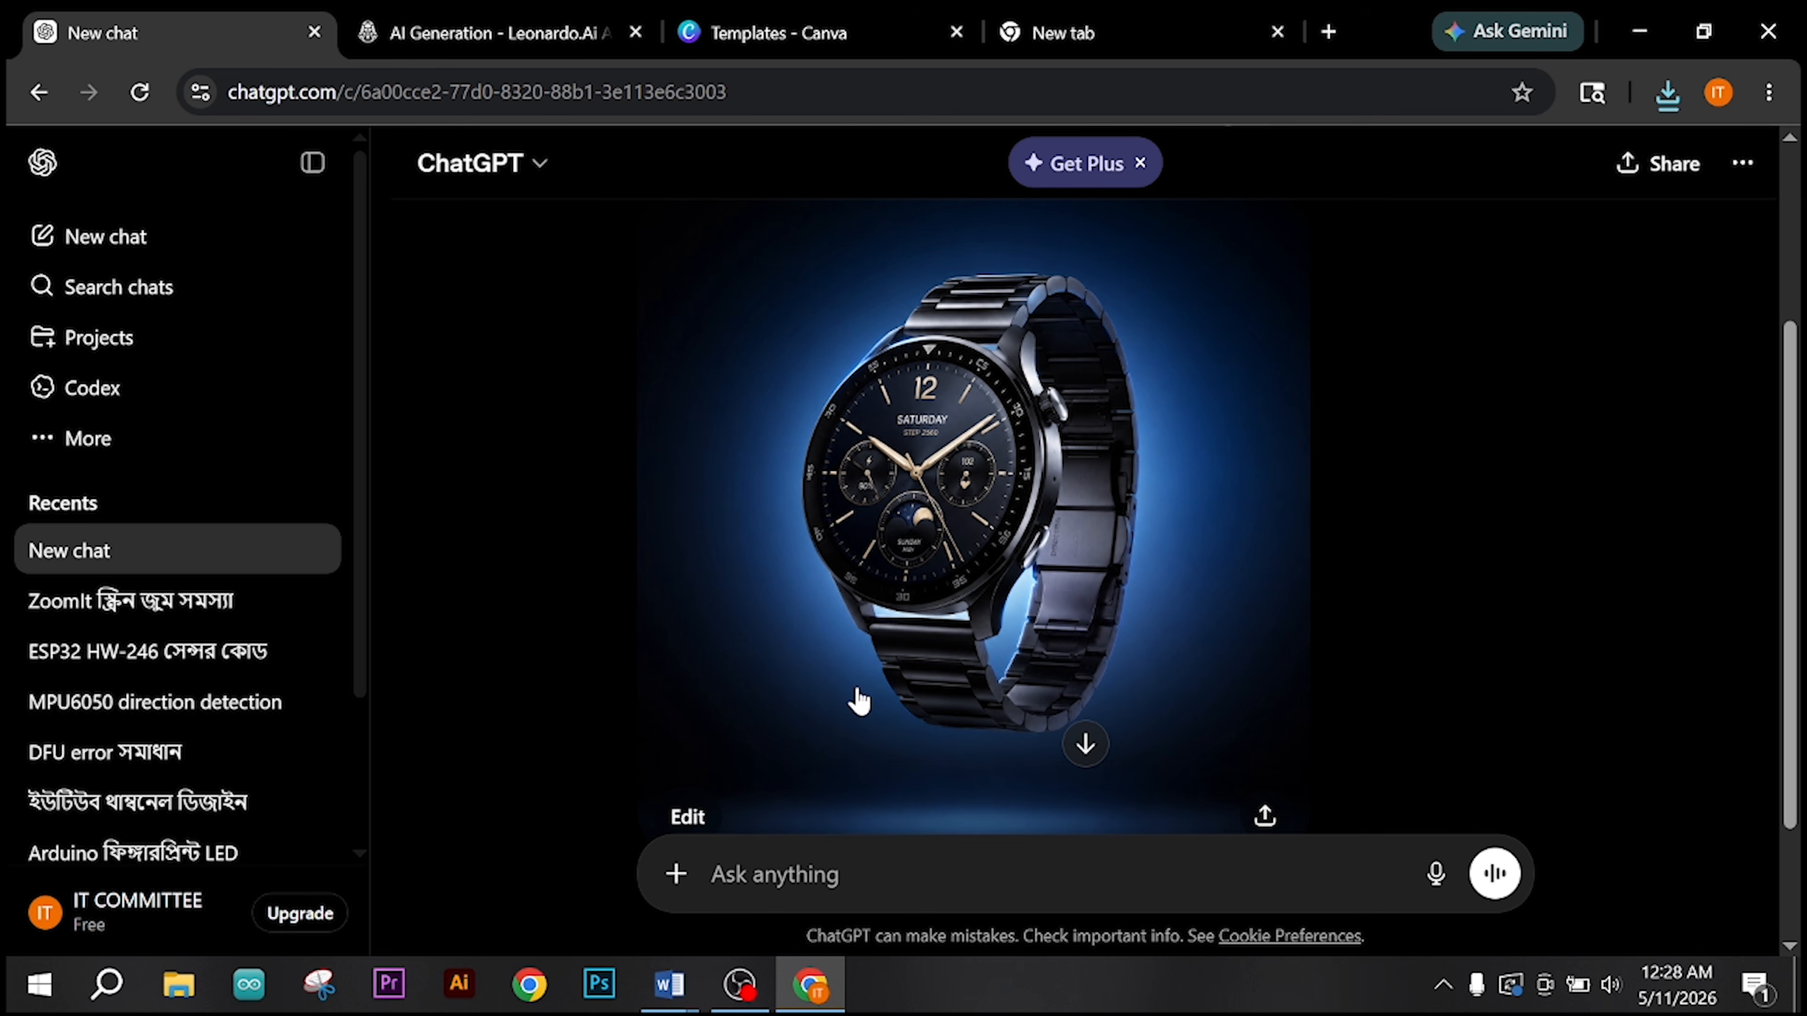
# Step: Switch to Canva and complete its setup with Personal projects as the use, accepting the default AI content setting
pyautogui.click(805, 17)
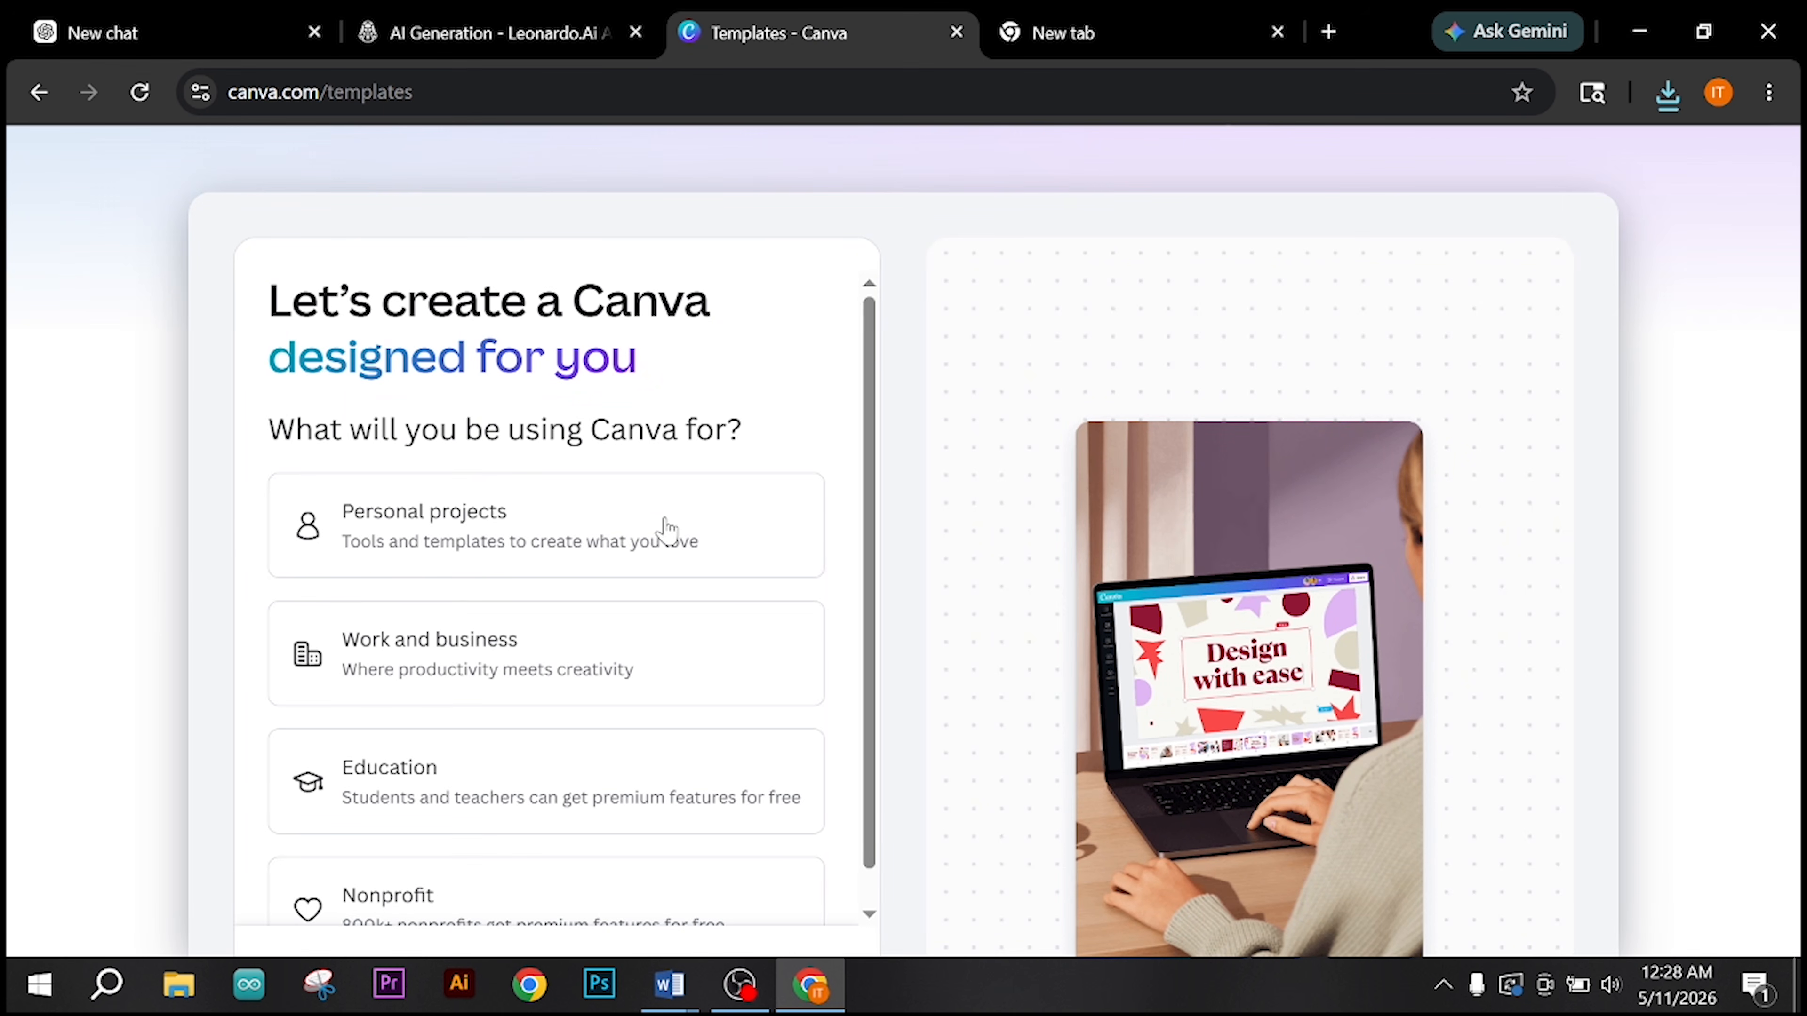
pyautogui.scroll(-1, 476, 541)
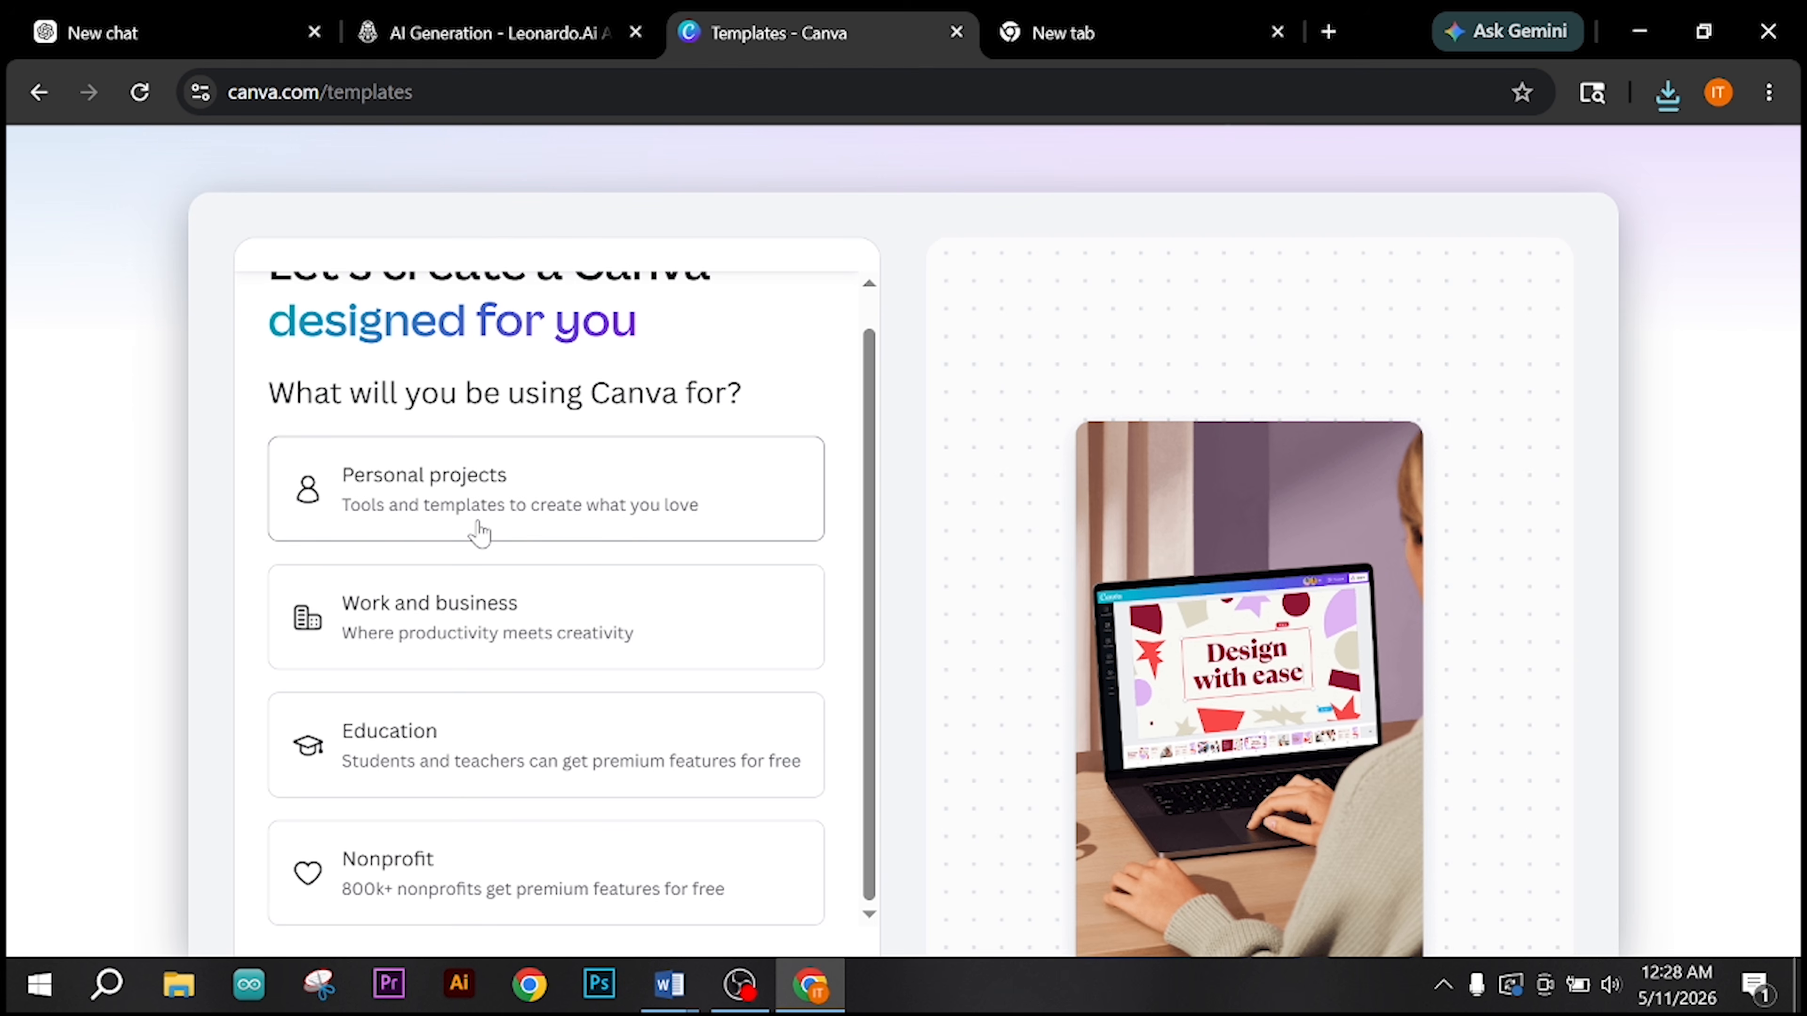
pyautogui.scroll(1, 476, 527)
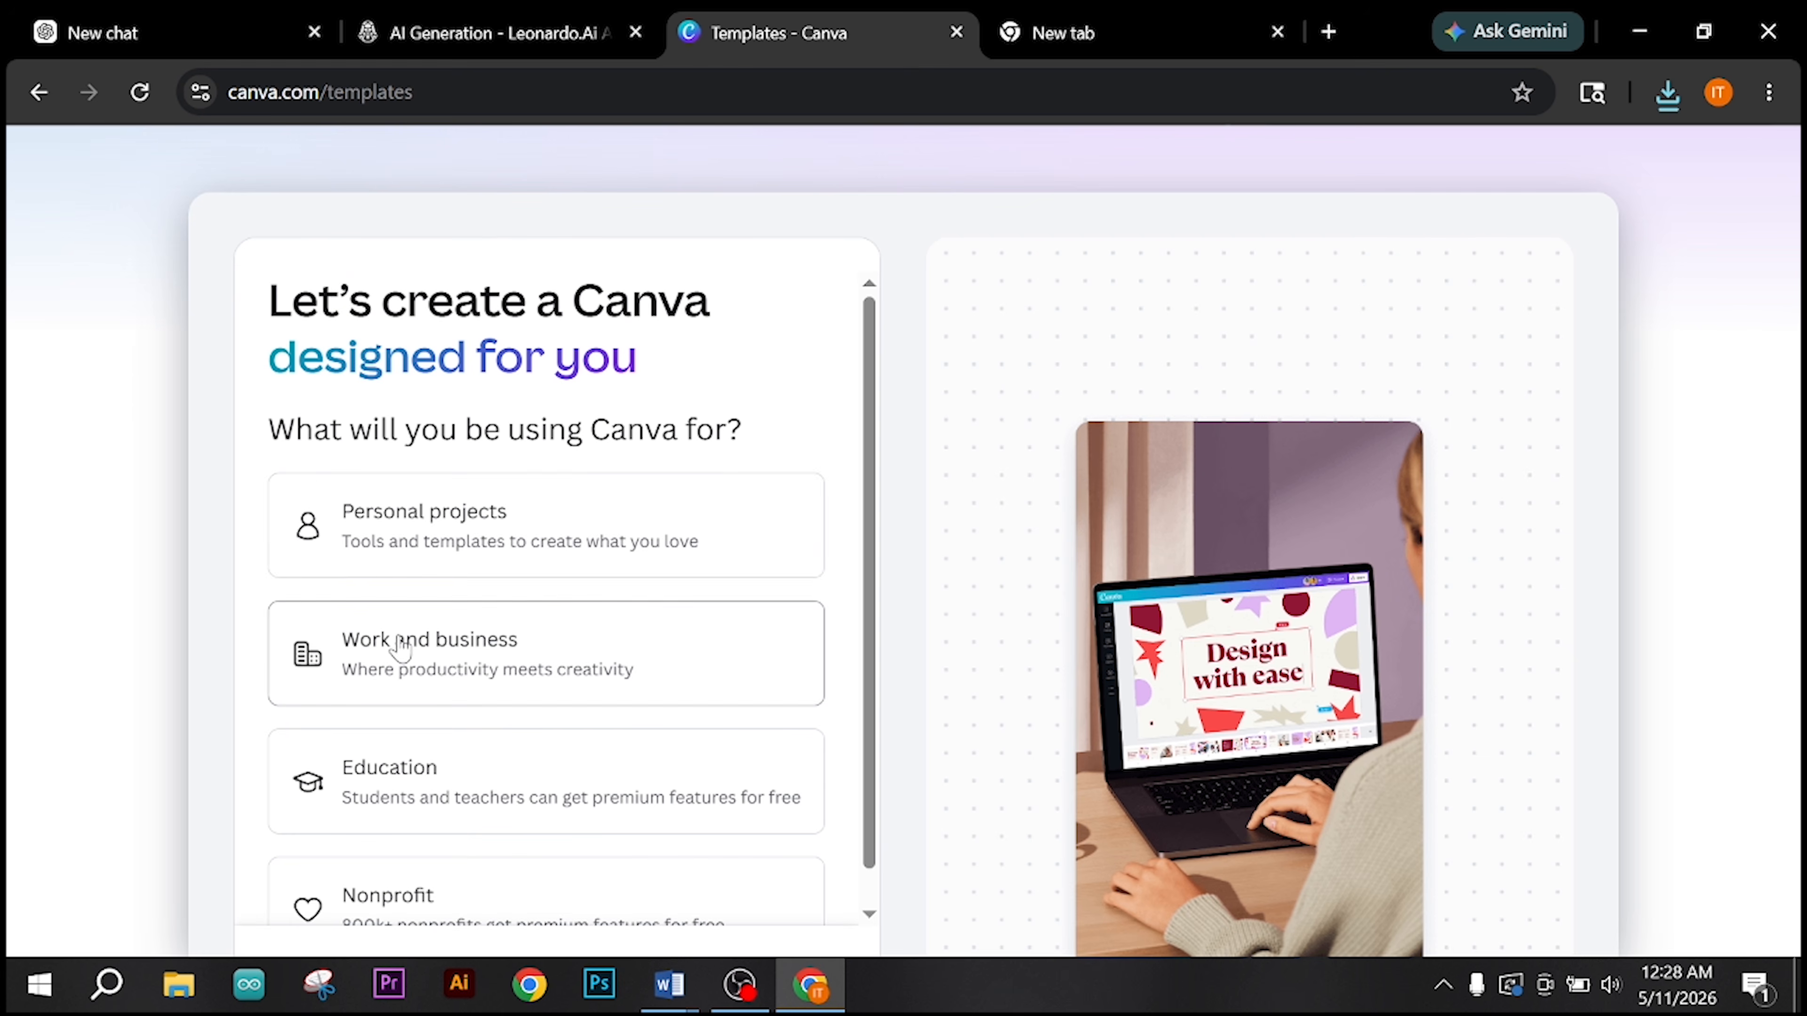
pyautogui.click(420, 531)
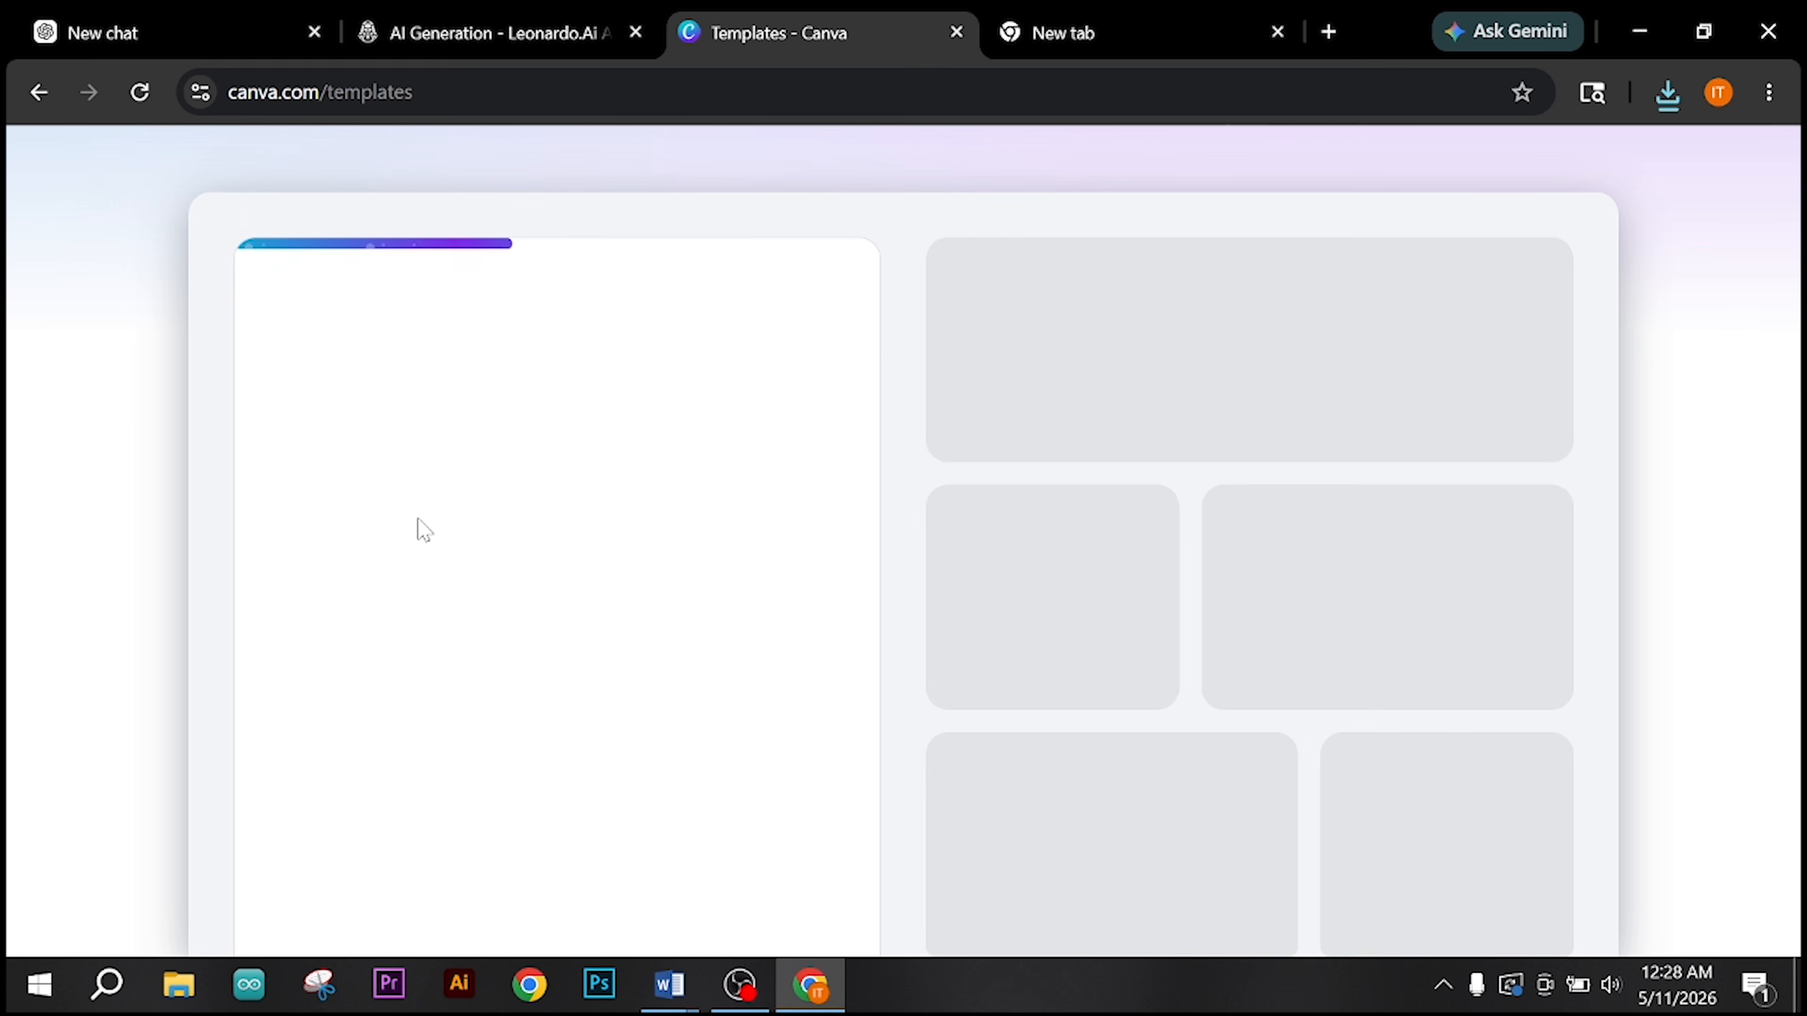
pyautogui.scroll(-1, 441, 712)
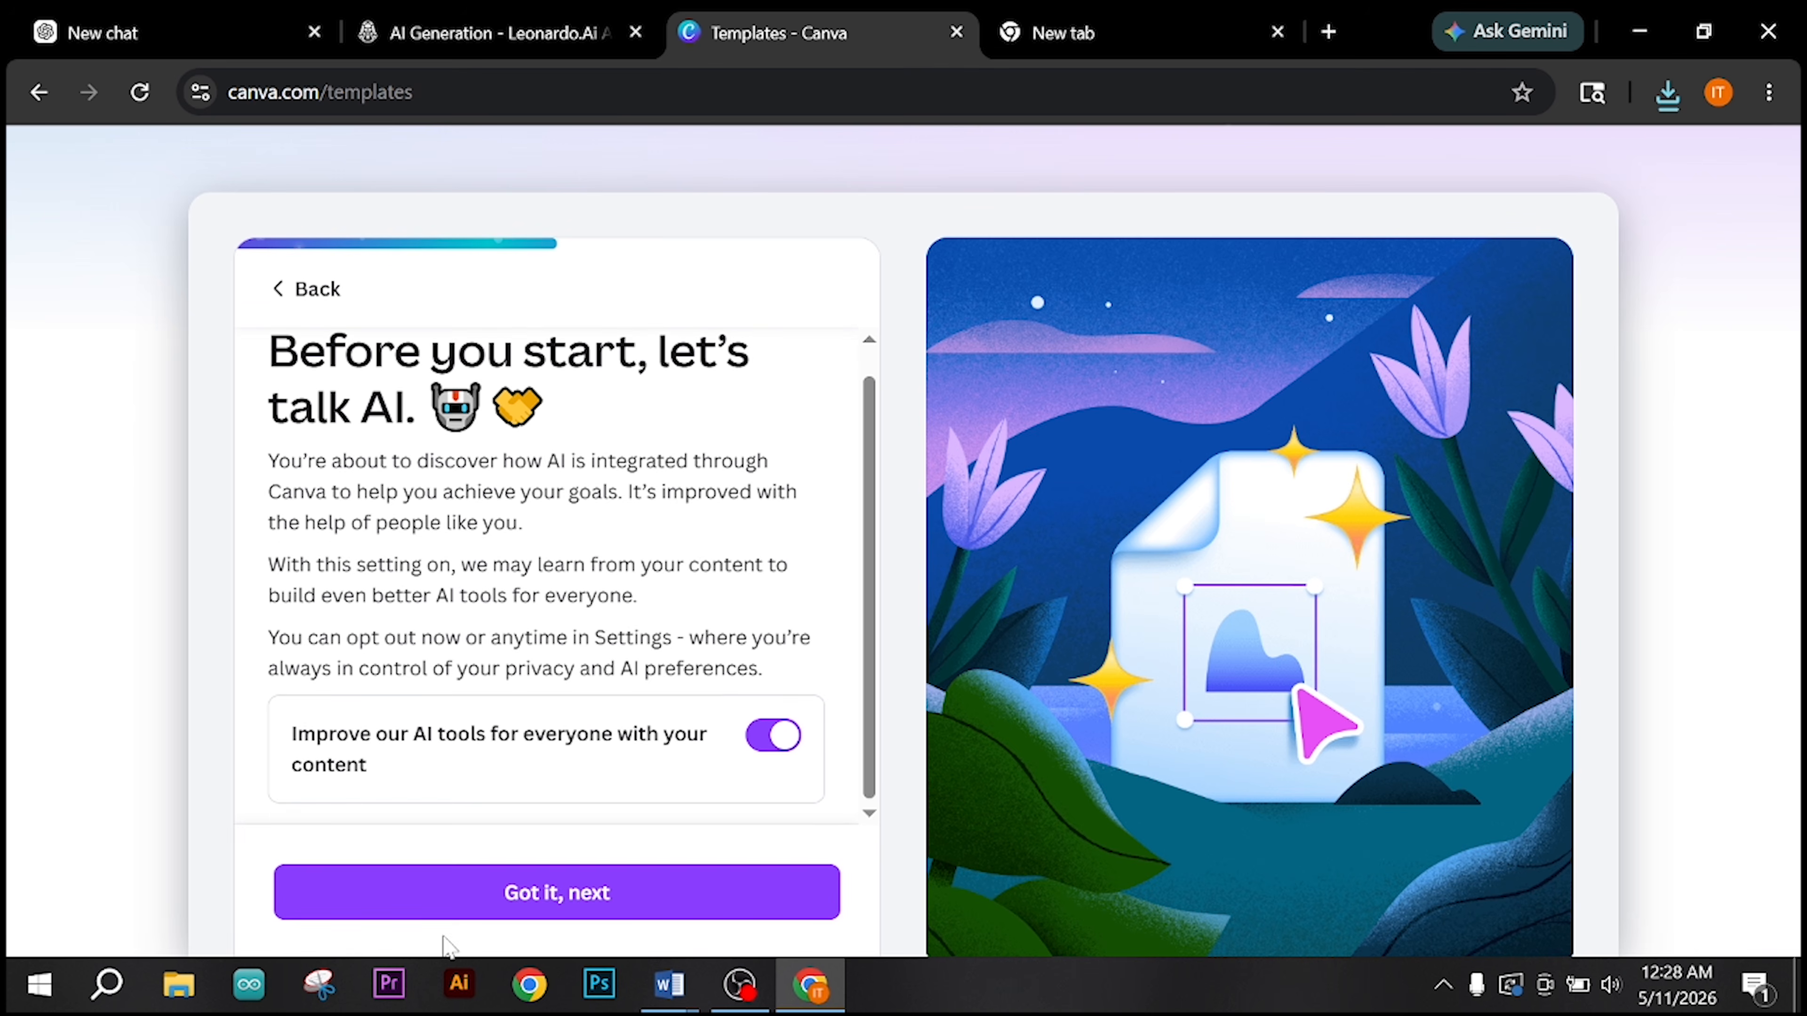
pyautogui.click(515, 882)
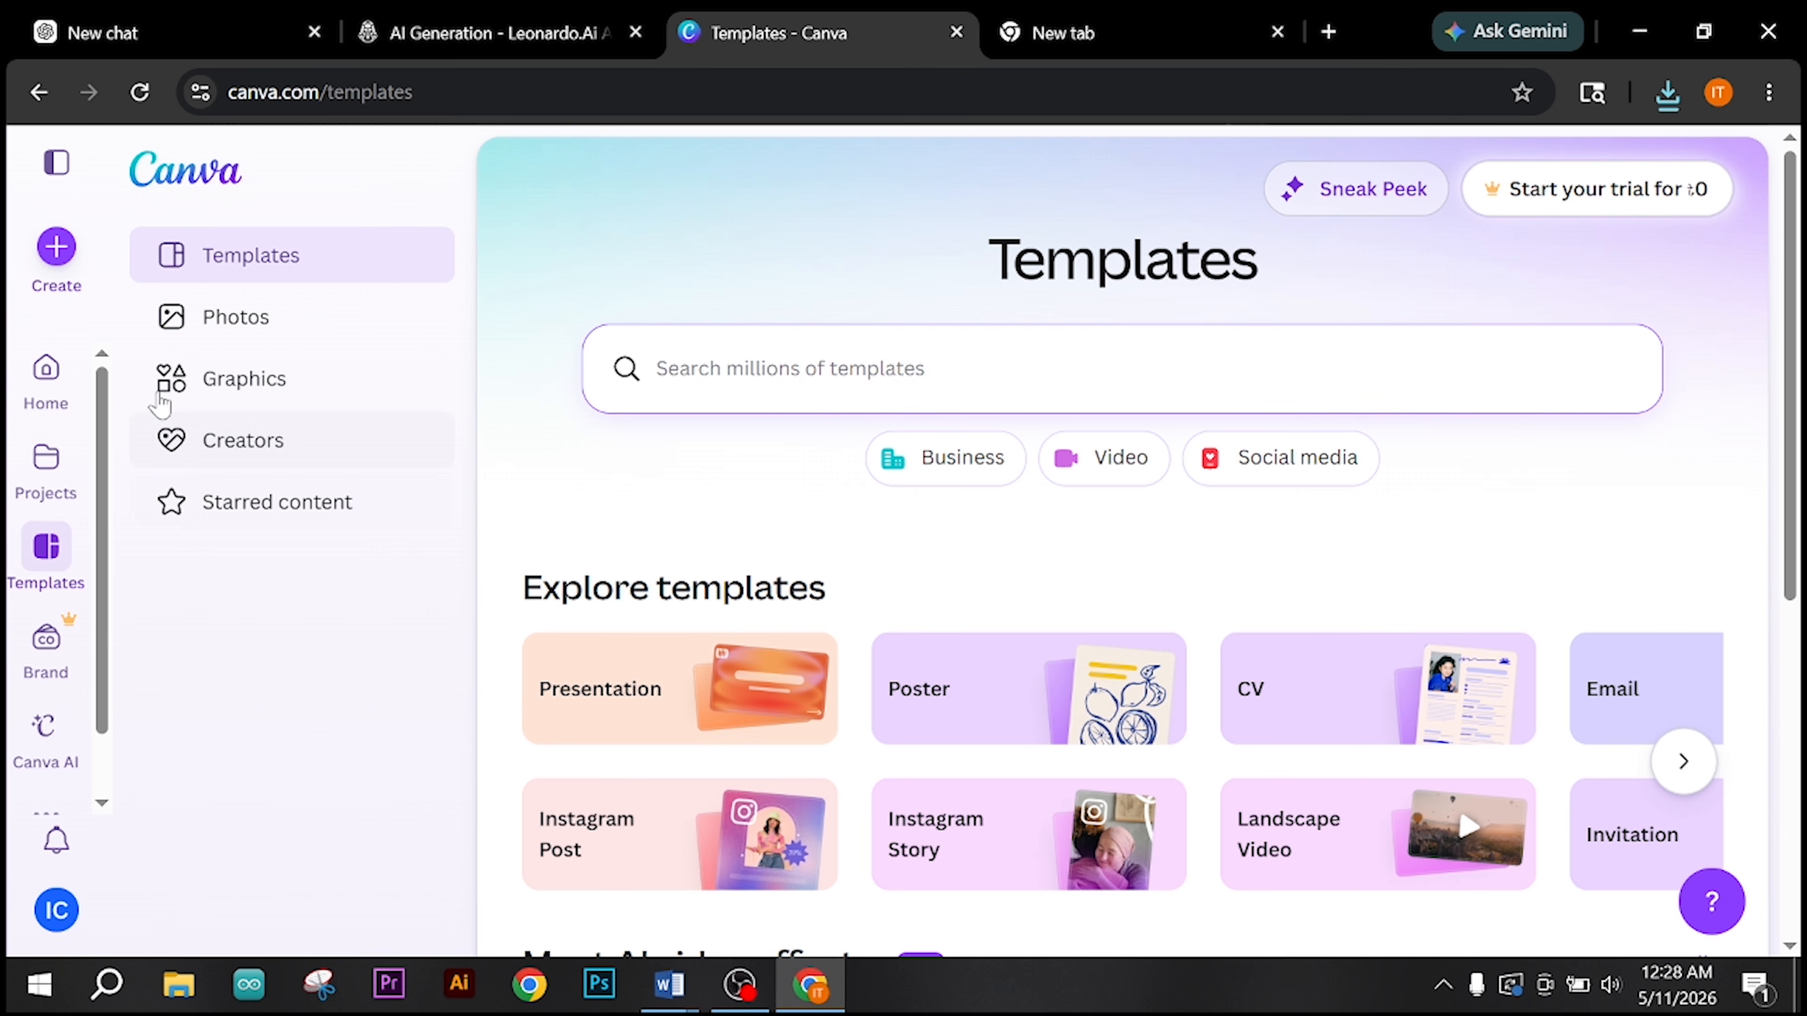
# Step: Create a new blank Flyer (Portrait A4) design in Canva
pyautogui.click(61, 253)
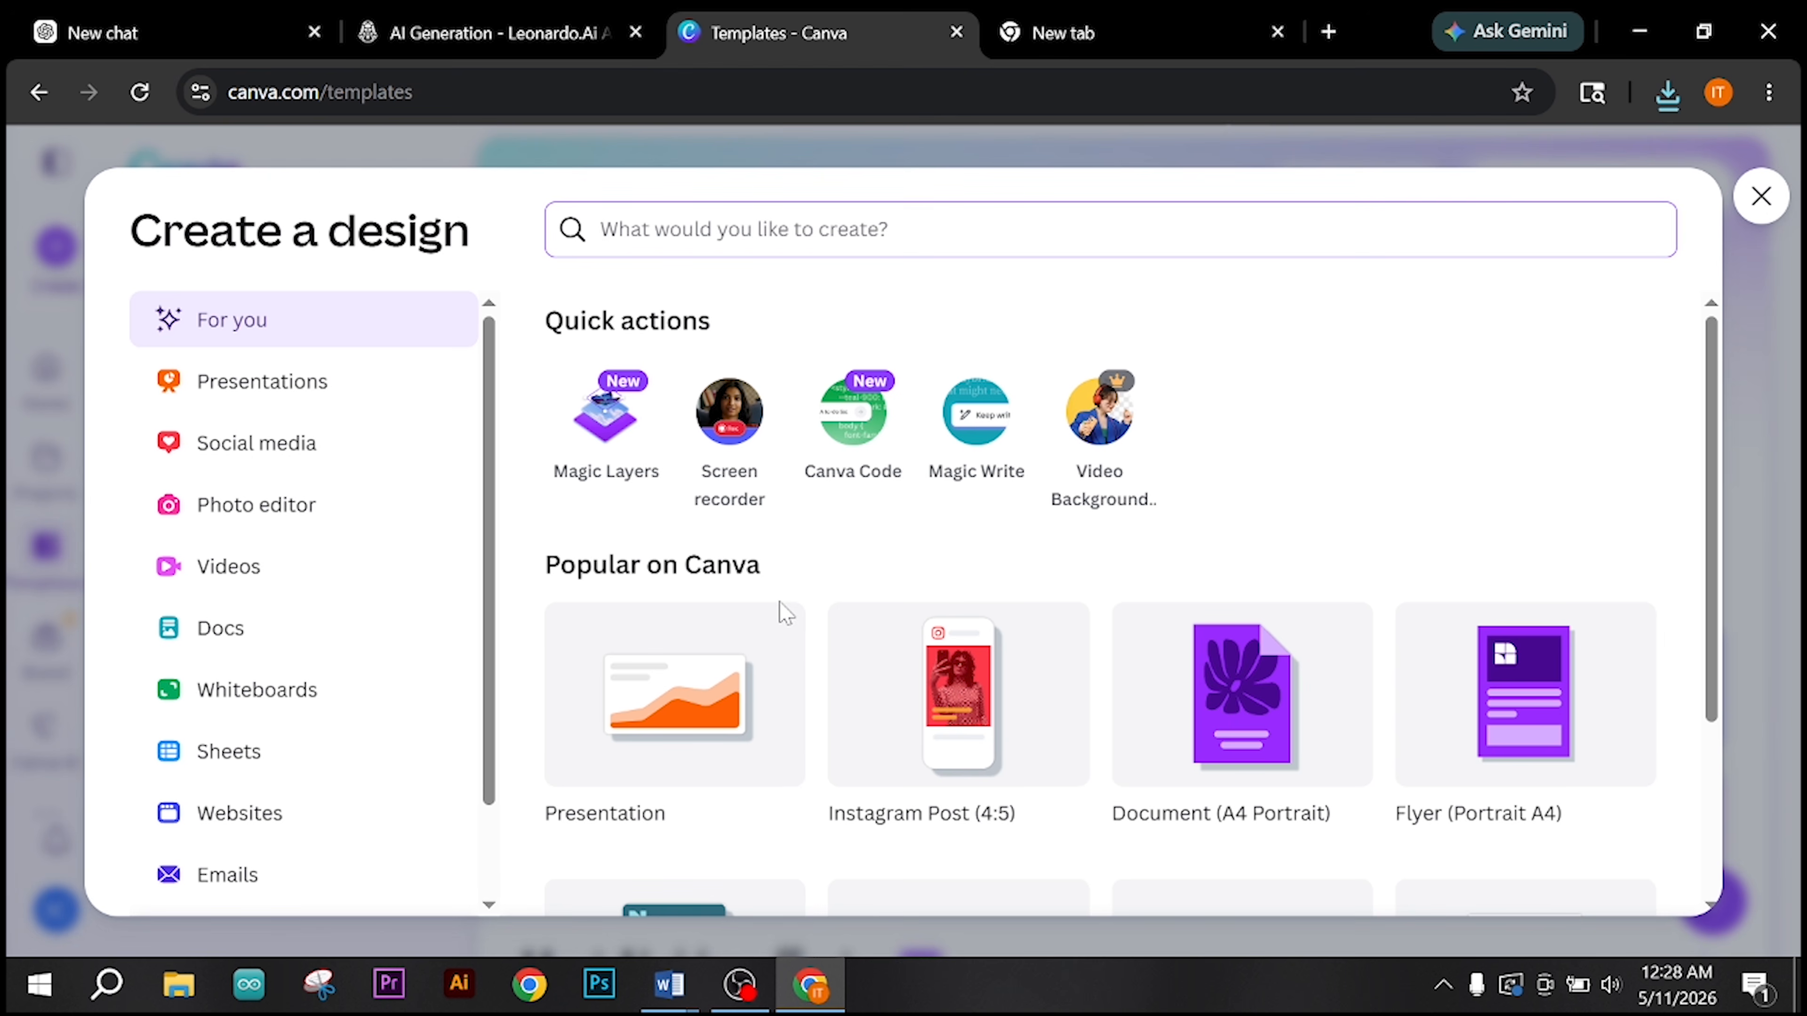
pyautogui.scroll(-3, 1261, 490)
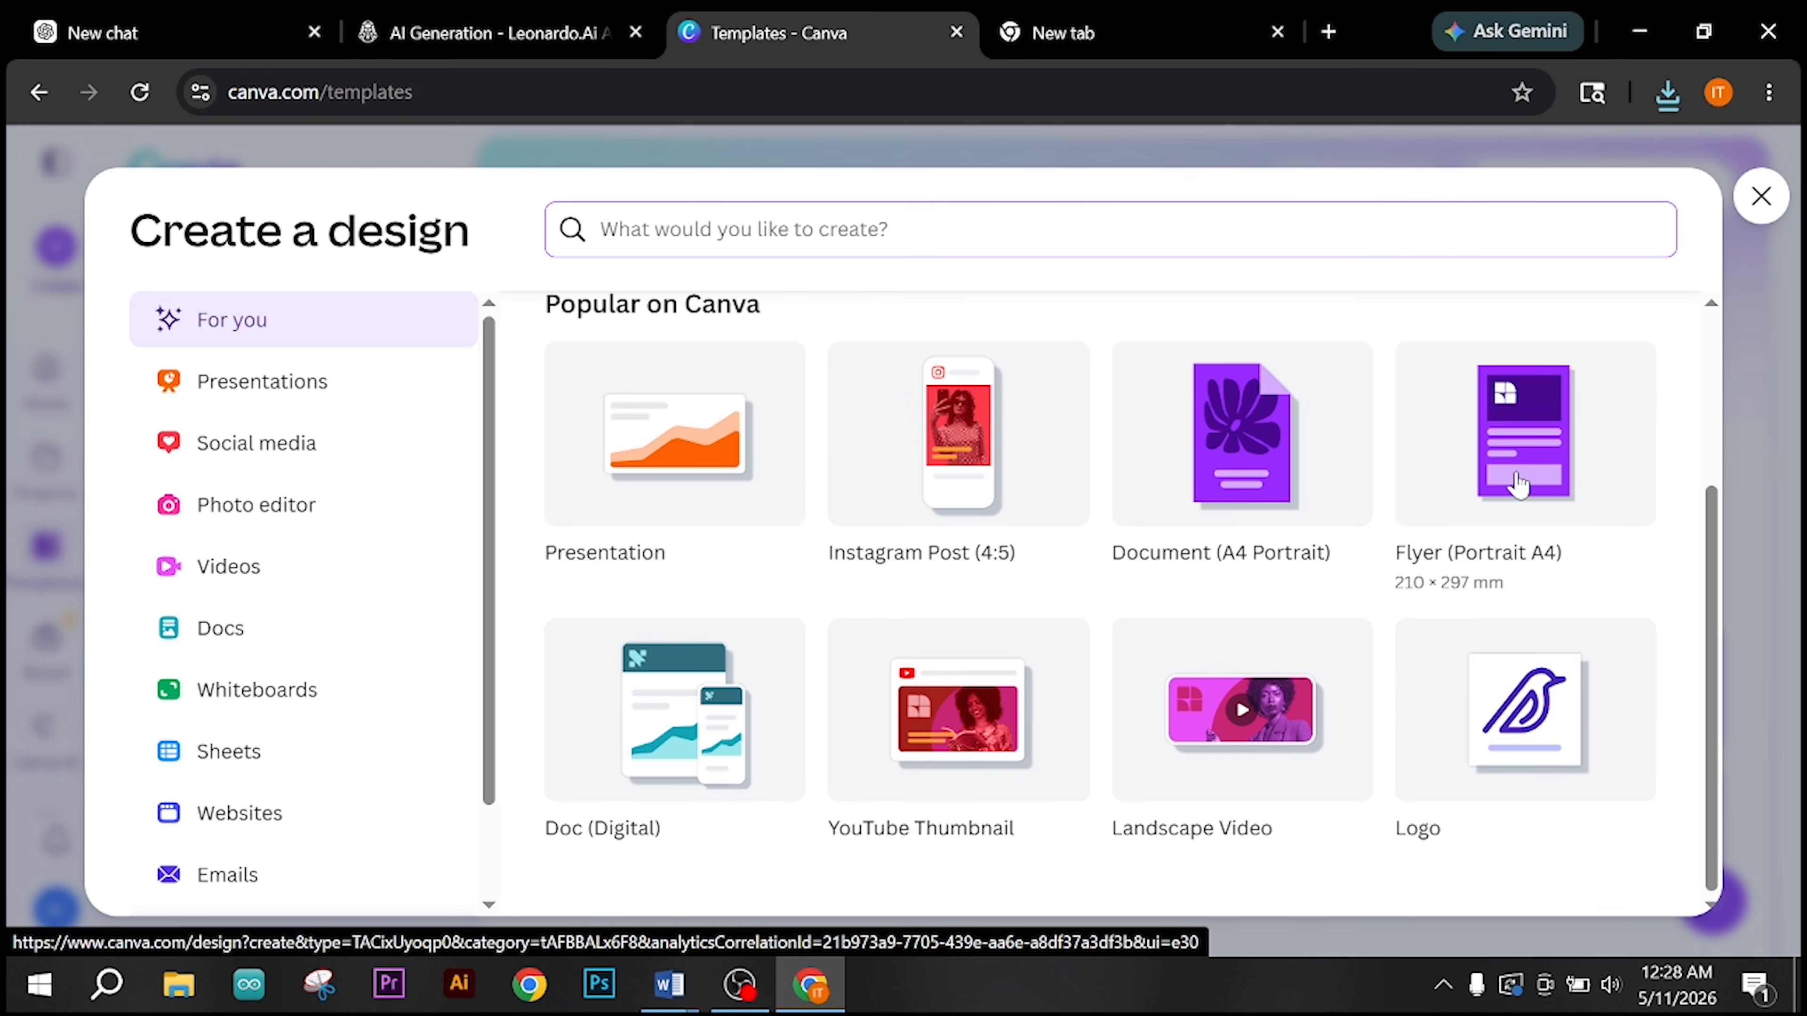
pyautogui.click(1508, 469)
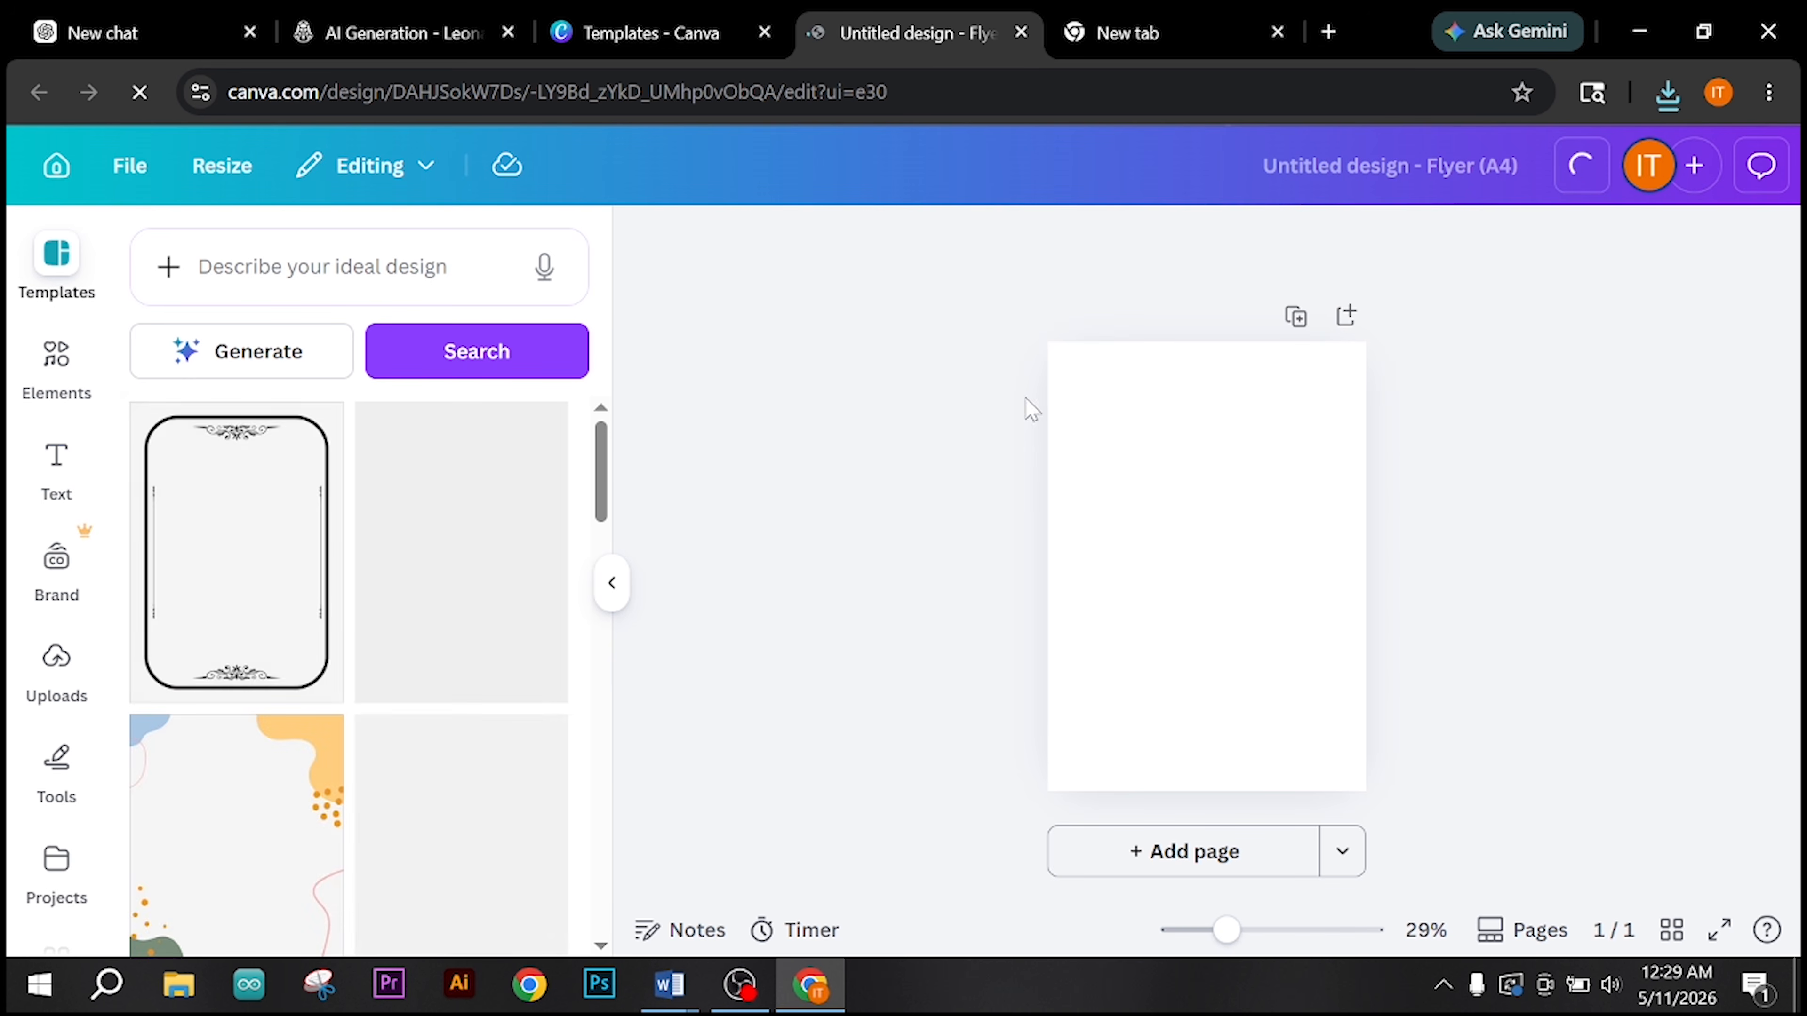
# Step: Return to the ChatGPT watch conversation and request an image with the prompt "blue-black gradient background- create this background"
pyautogui.click(254, 37)
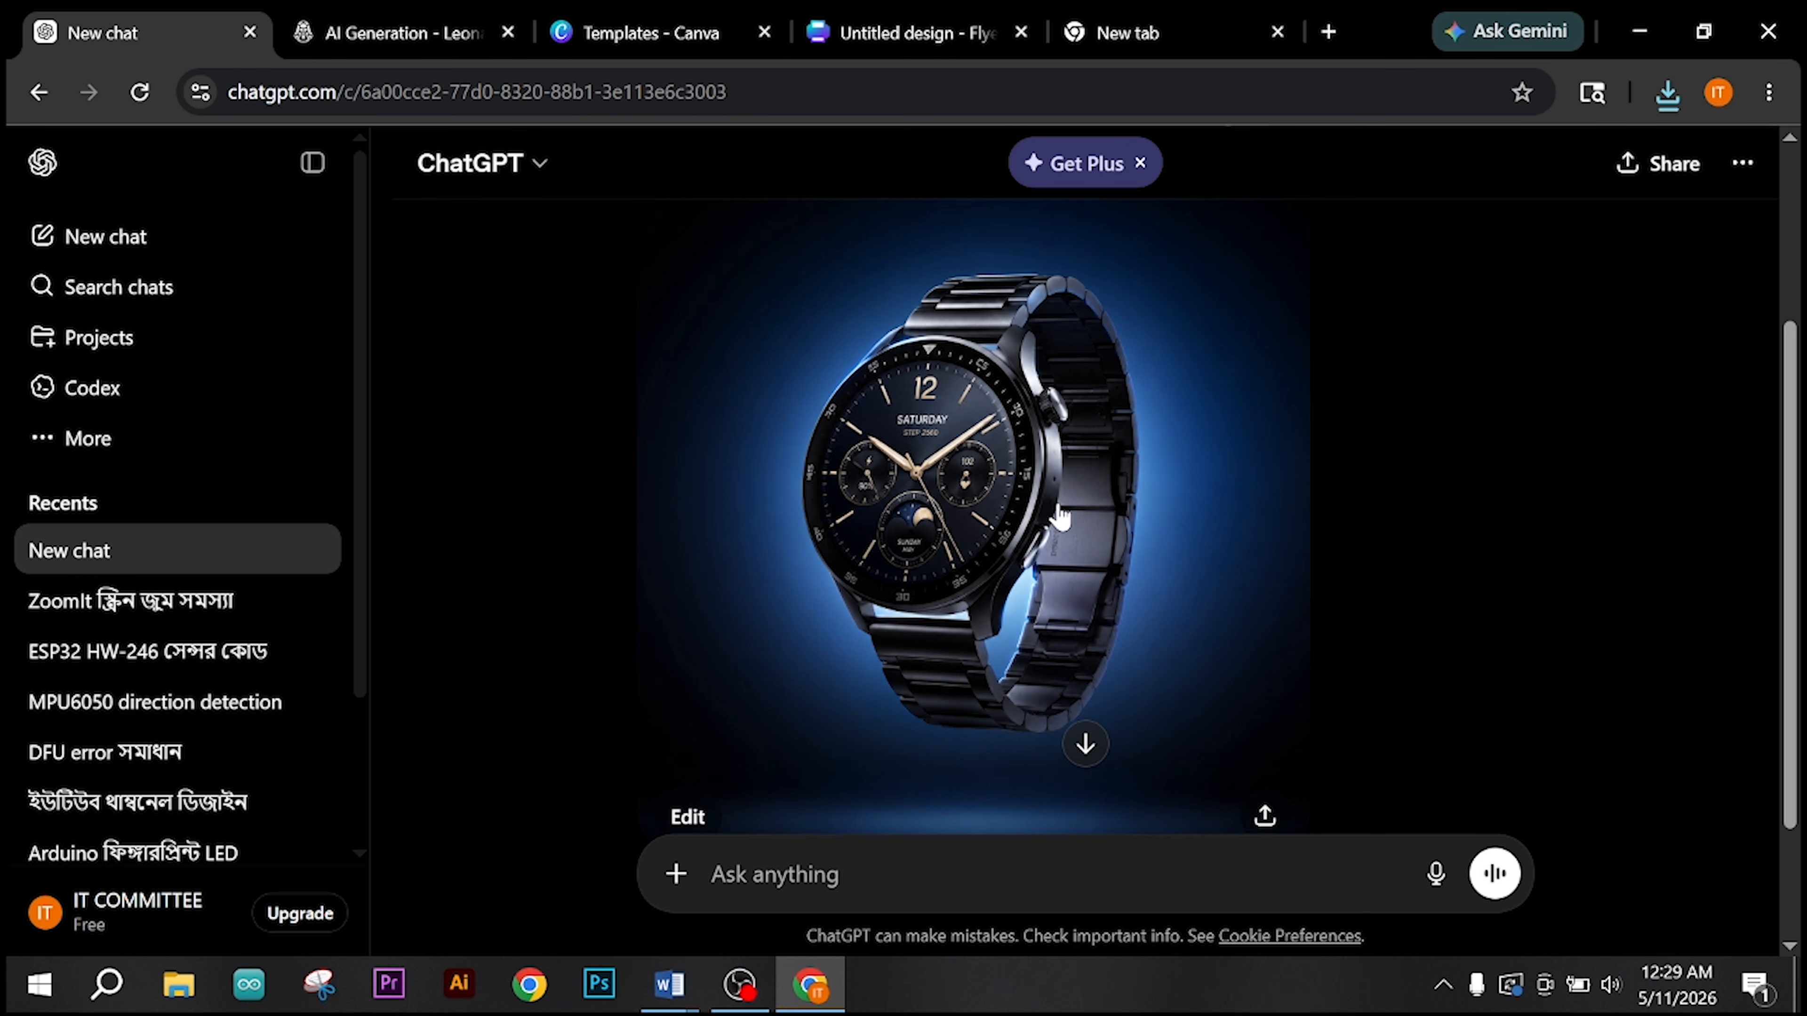
pyautogui.scroll(-3, 1059, 506)
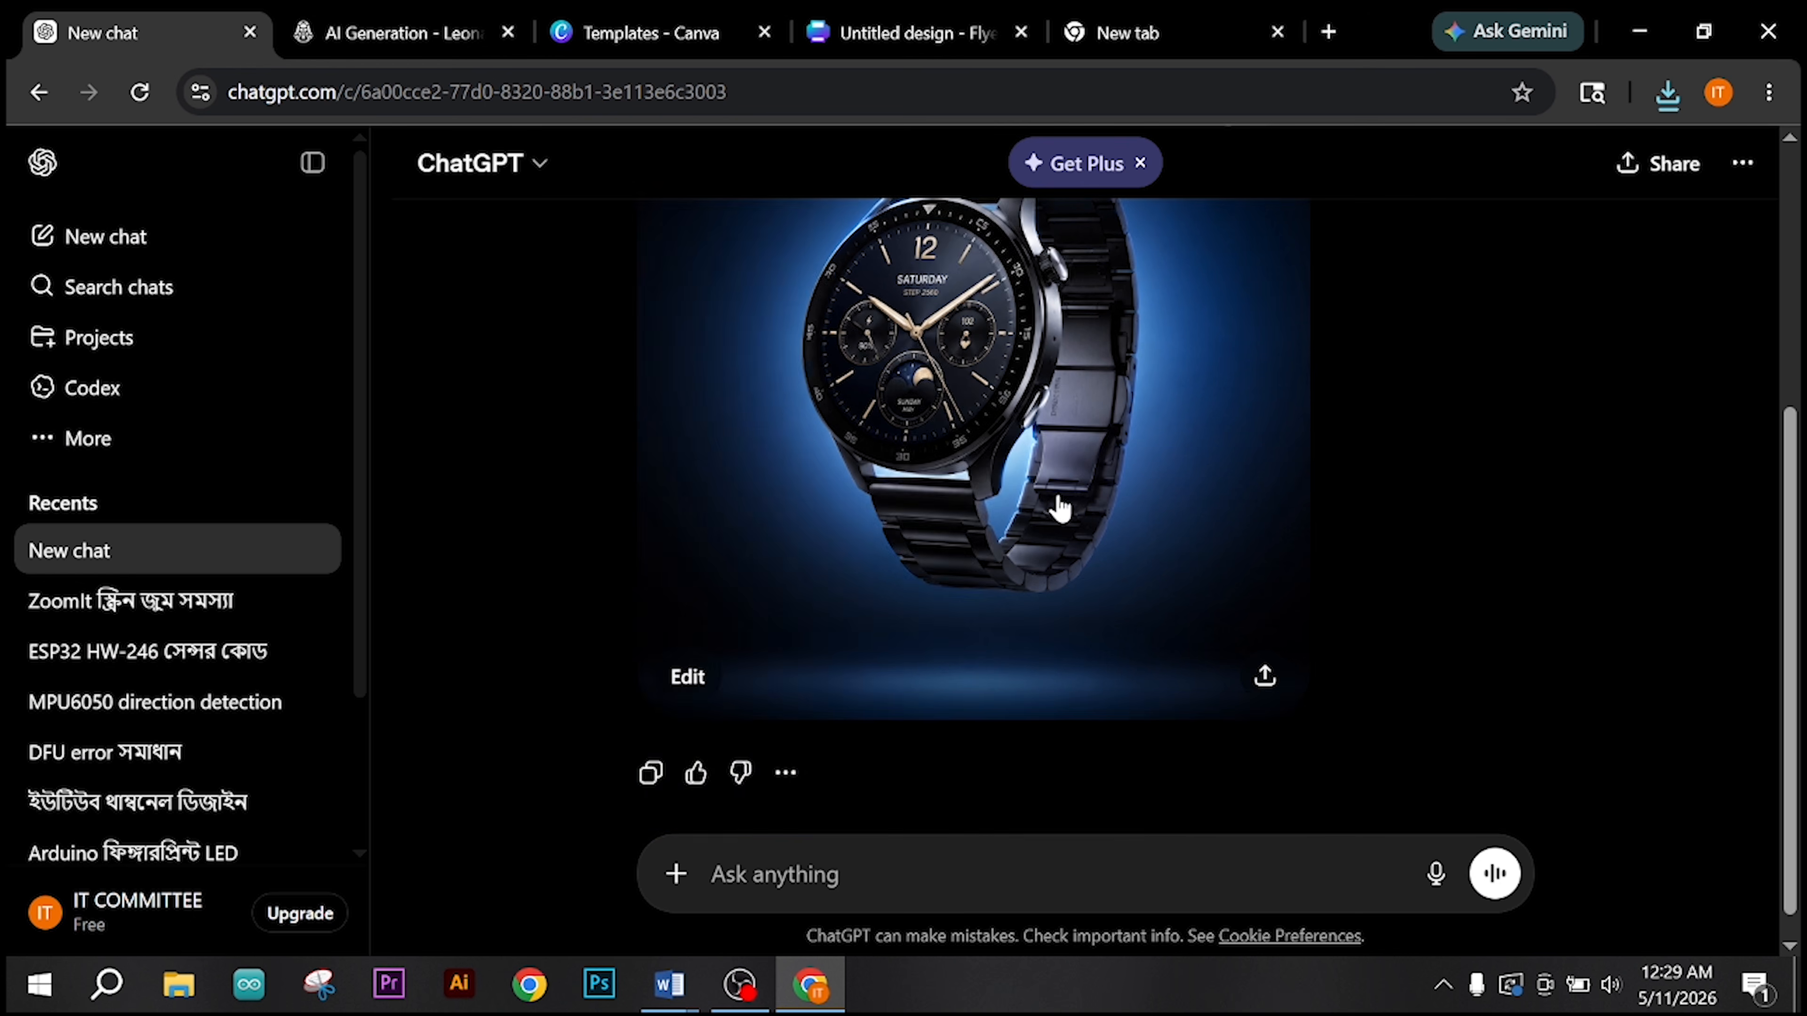
pyautogui.scroll(6, 1059, 507)
pyautogui.scroll(-3, 1057, 508)
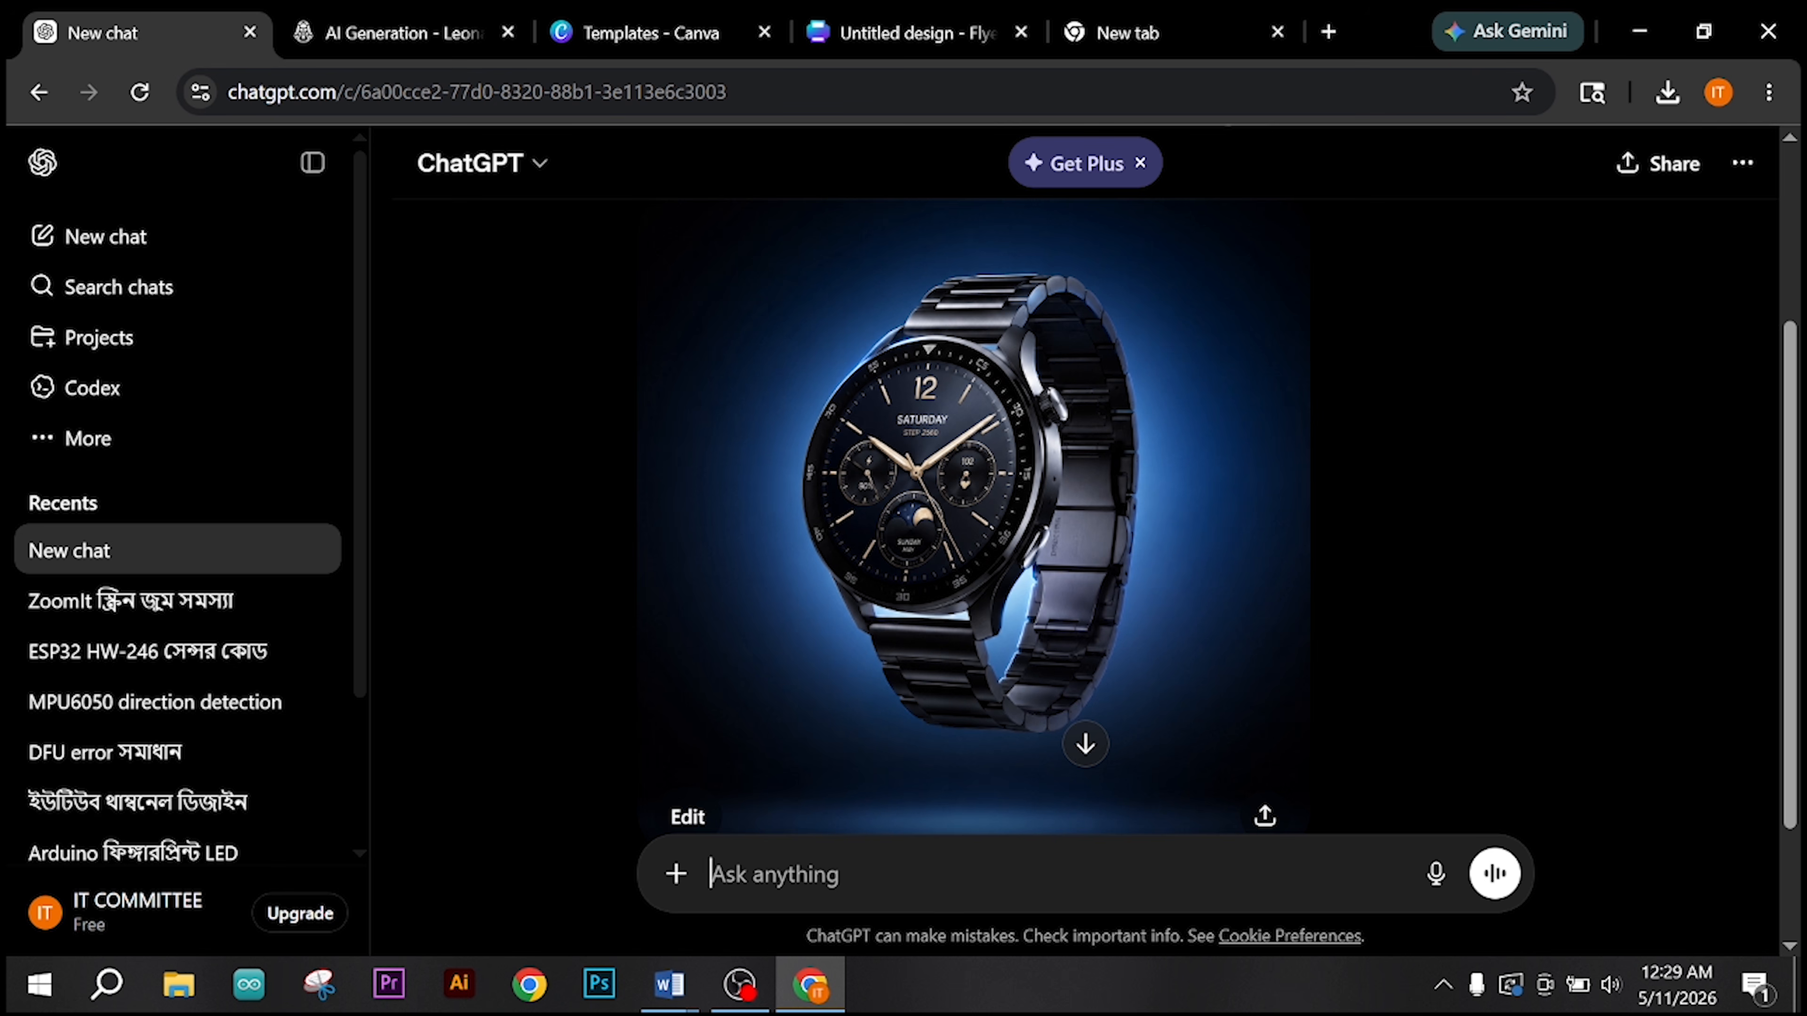
pyautogui.write('blue-black gradient background')
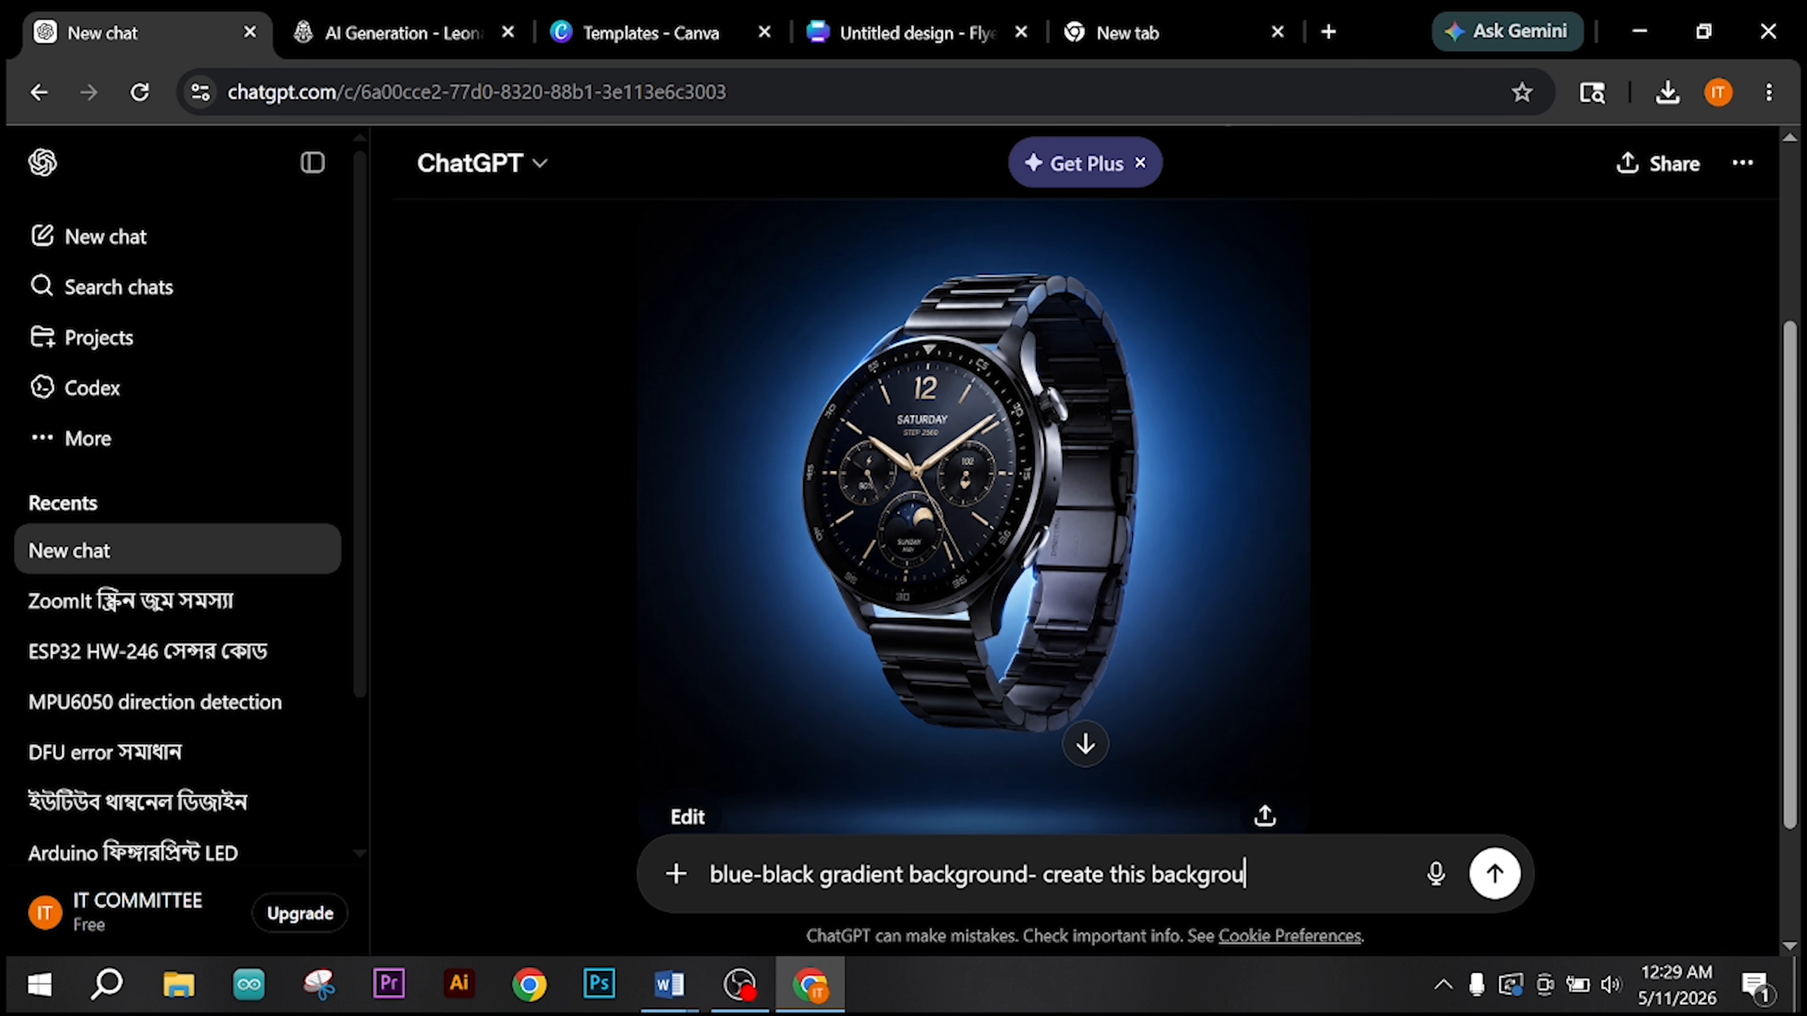
pyautogui.press('Return')
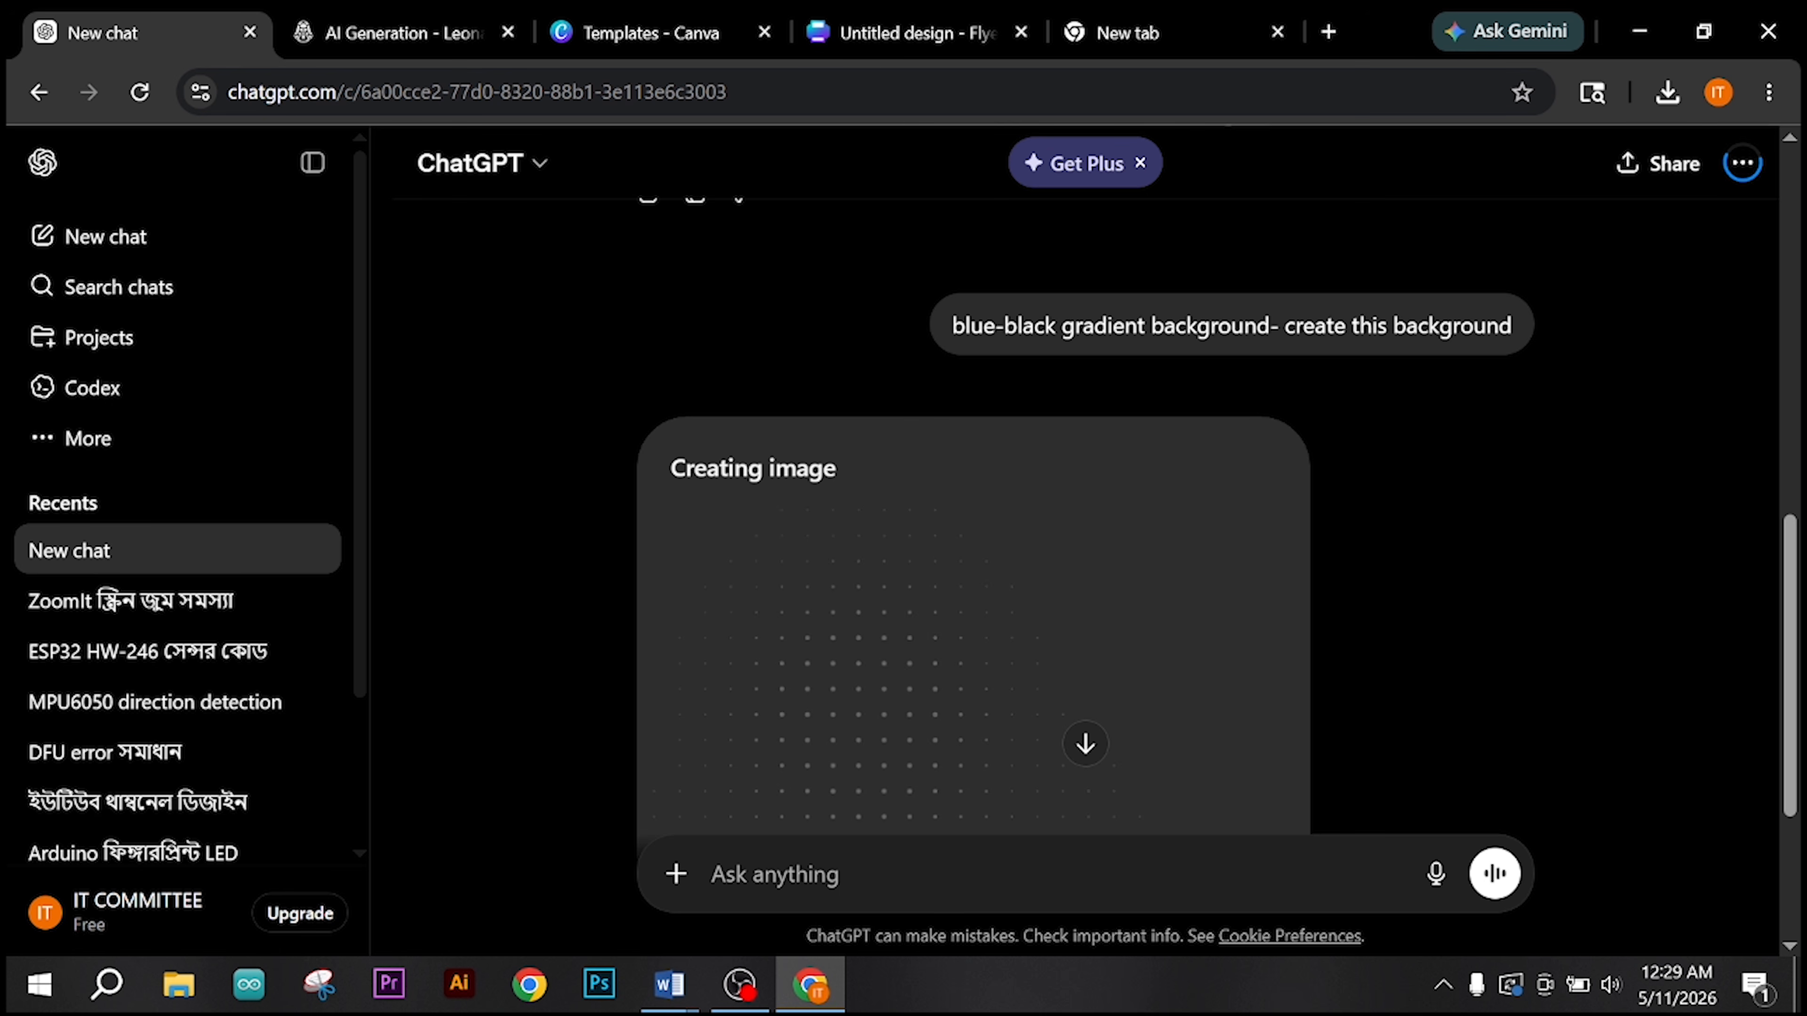
pyautogui.scroll(-5, 1025, 604)
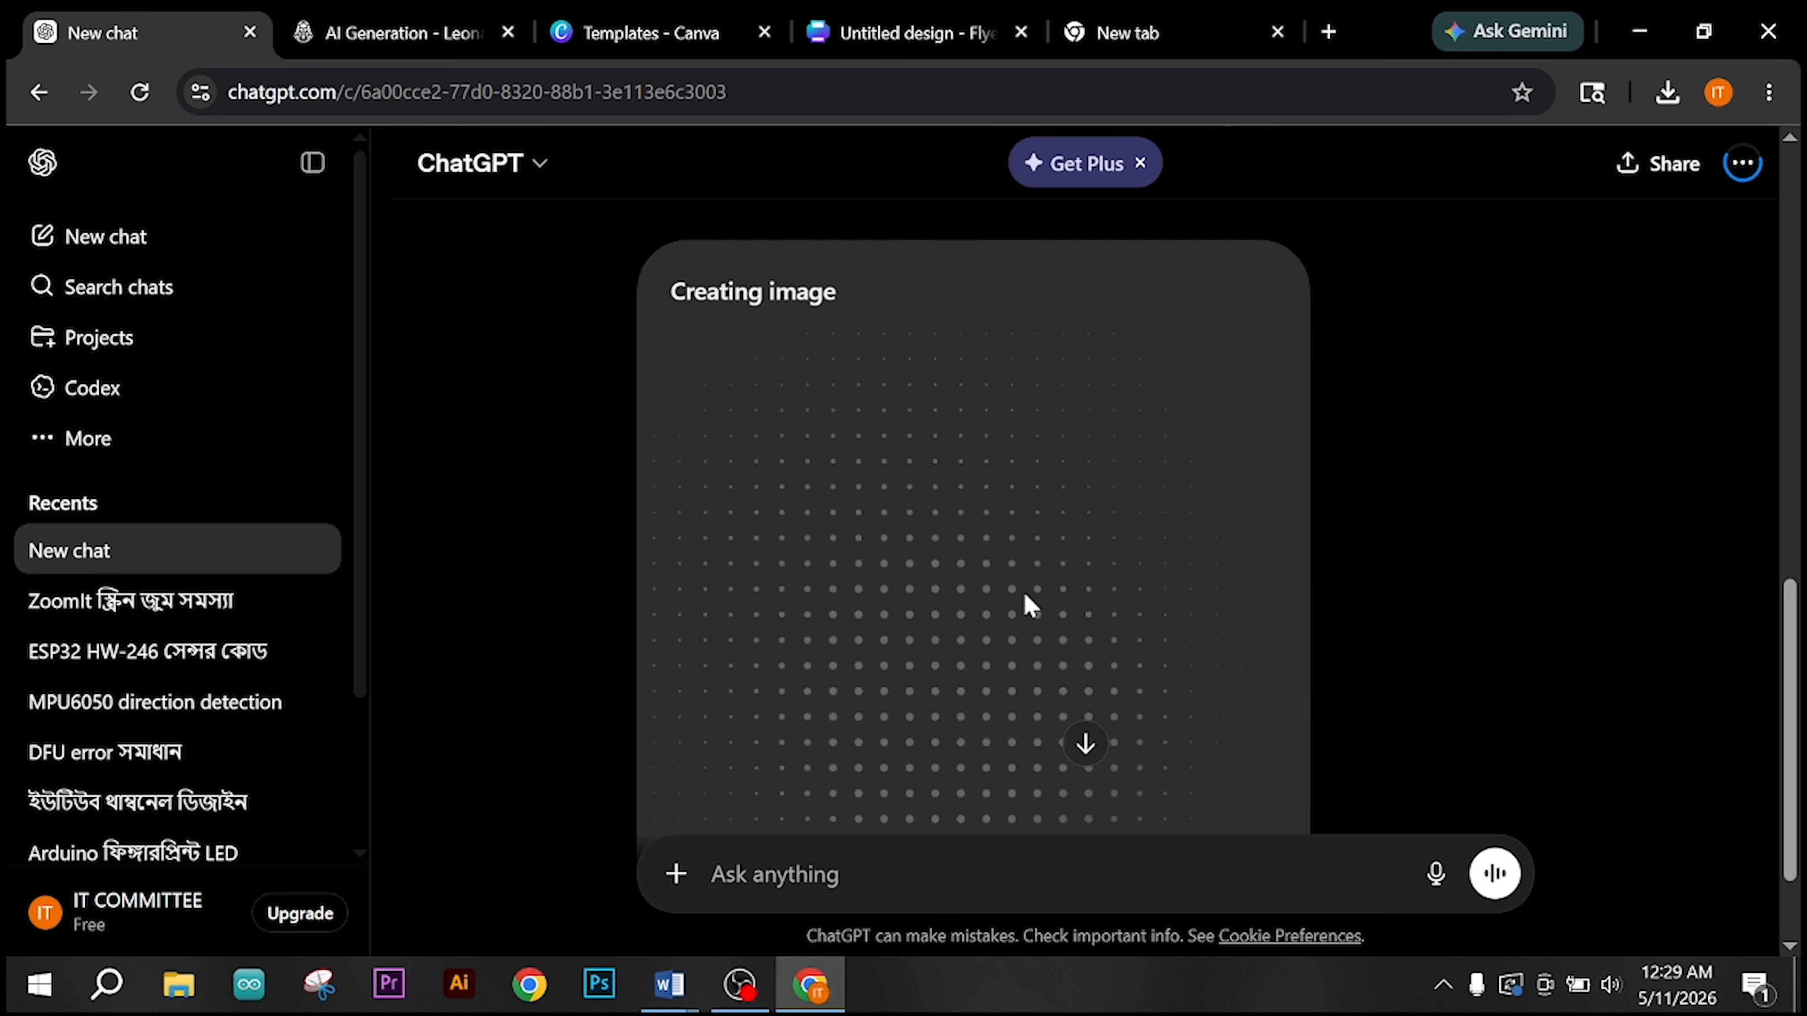
pyautogui.scroll(2, 1029, 605)
pyautogui.scroll(4, 1026, 595)
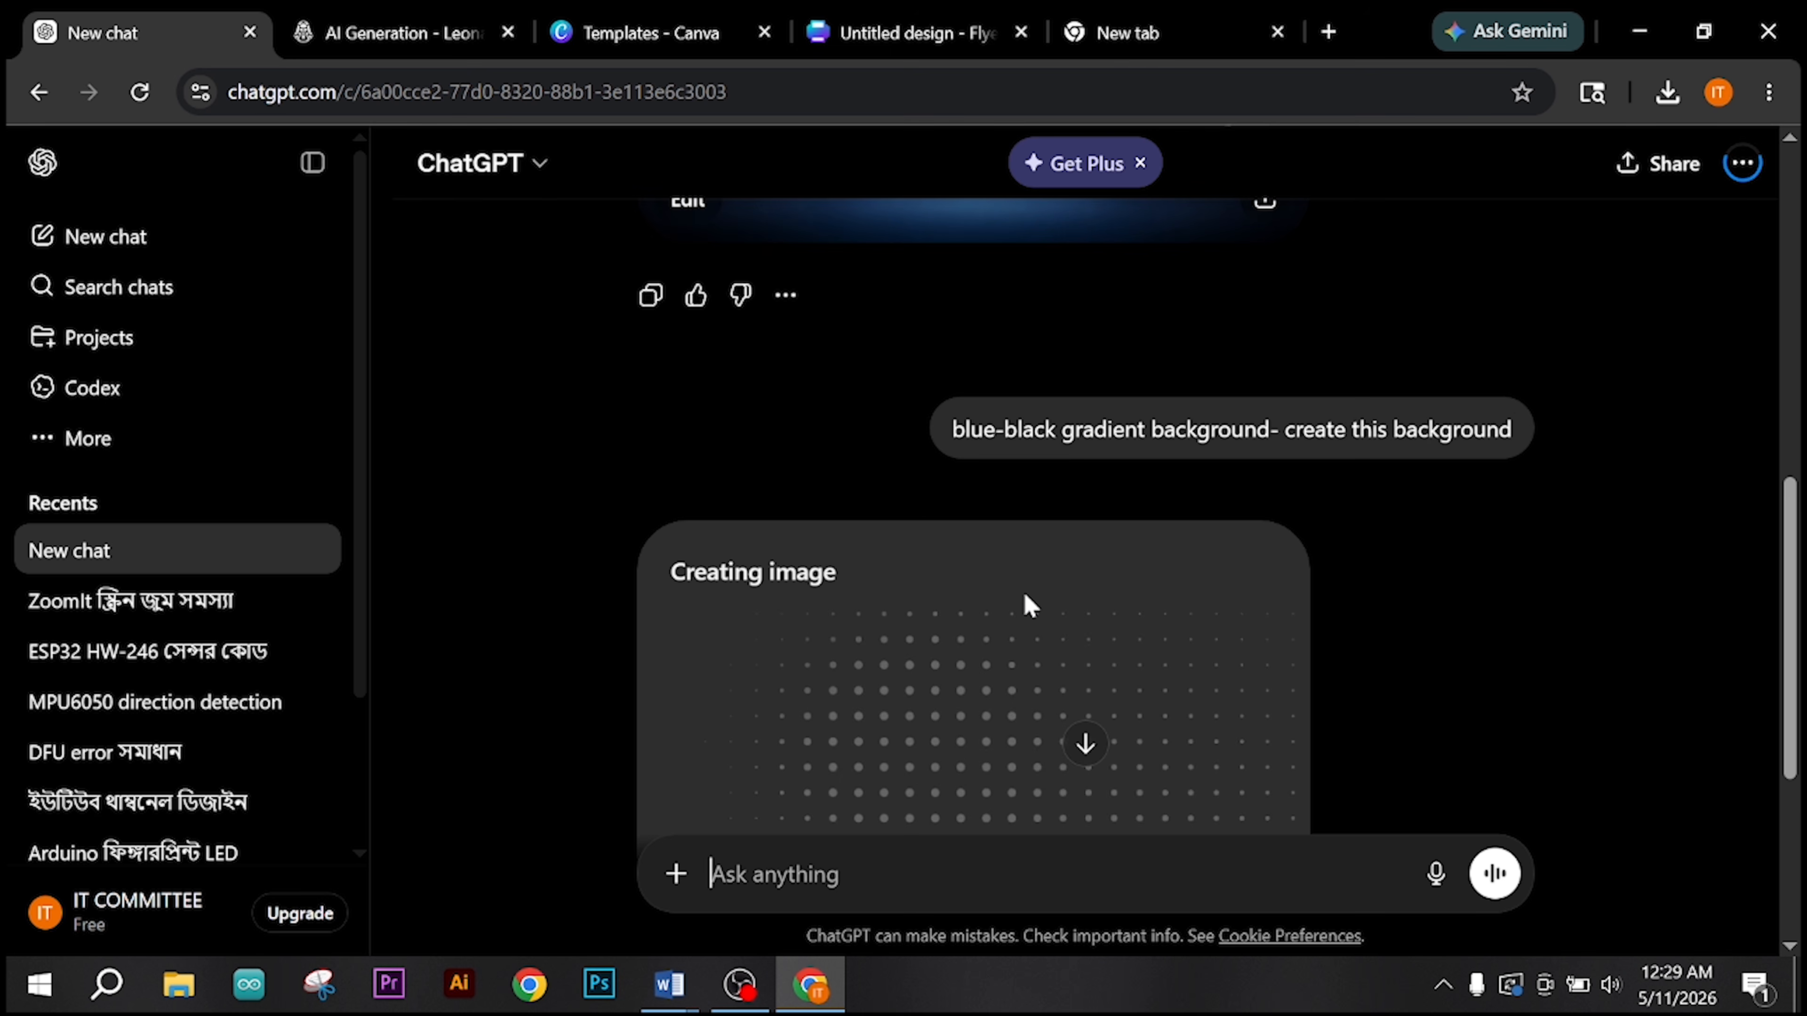
pyautogui.scroll(-3, 1026, 595)
pyautogui.scroll(-3, 1025, 594)
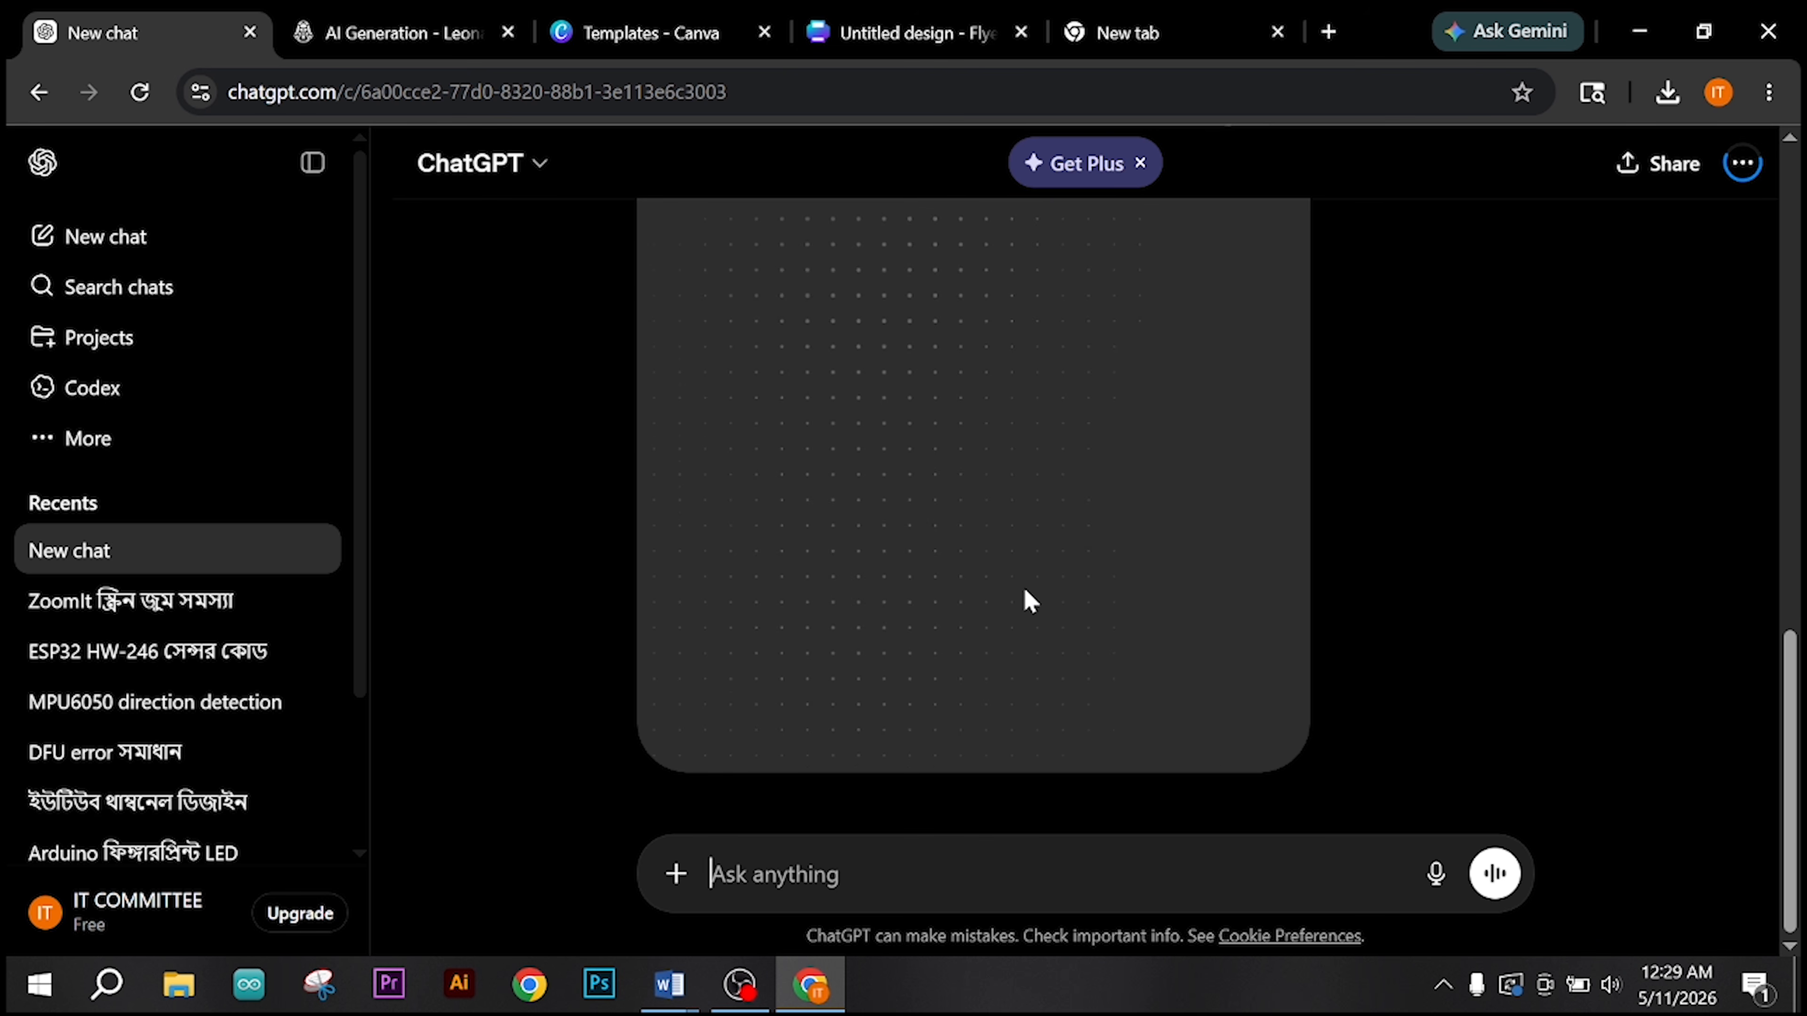
pyautogui.scroll(2, 1032, 491)
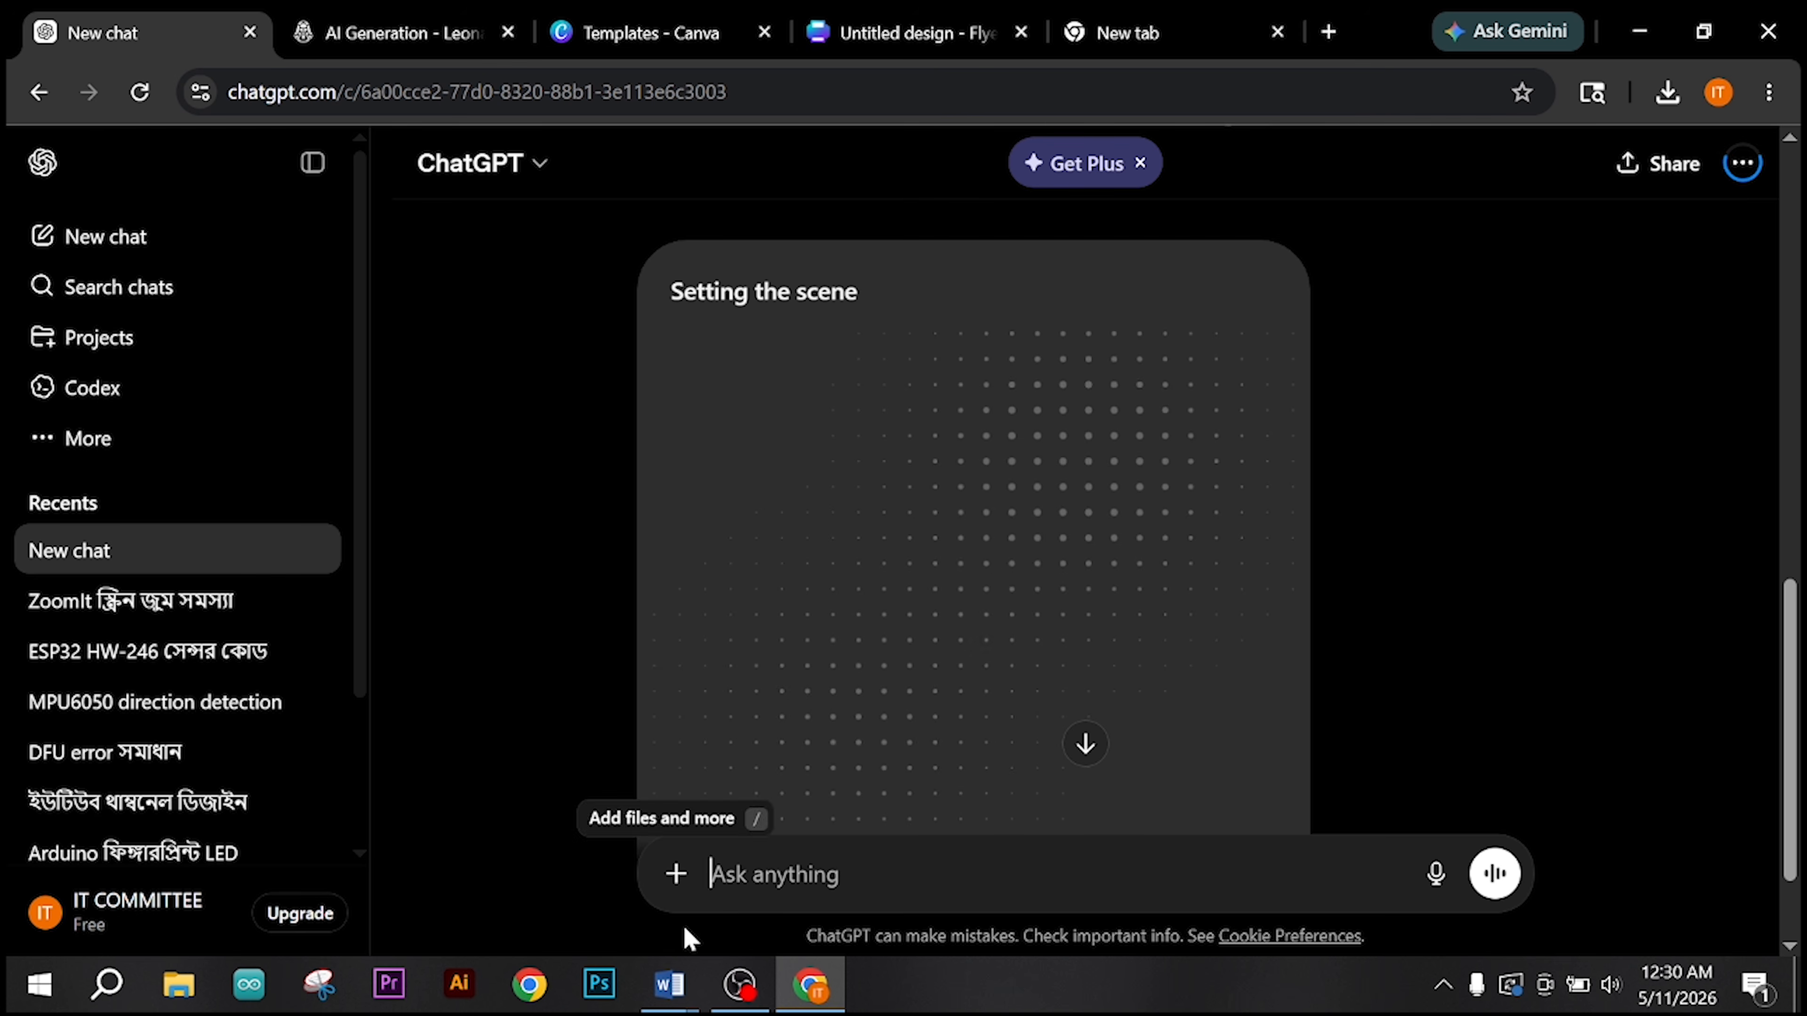
# Step: Check the Remove Backgrounds & Isolate Objects task among the working procedure steps in the Word job sheet, and go back to ChatGPT
pyautogui.click(669, 985)
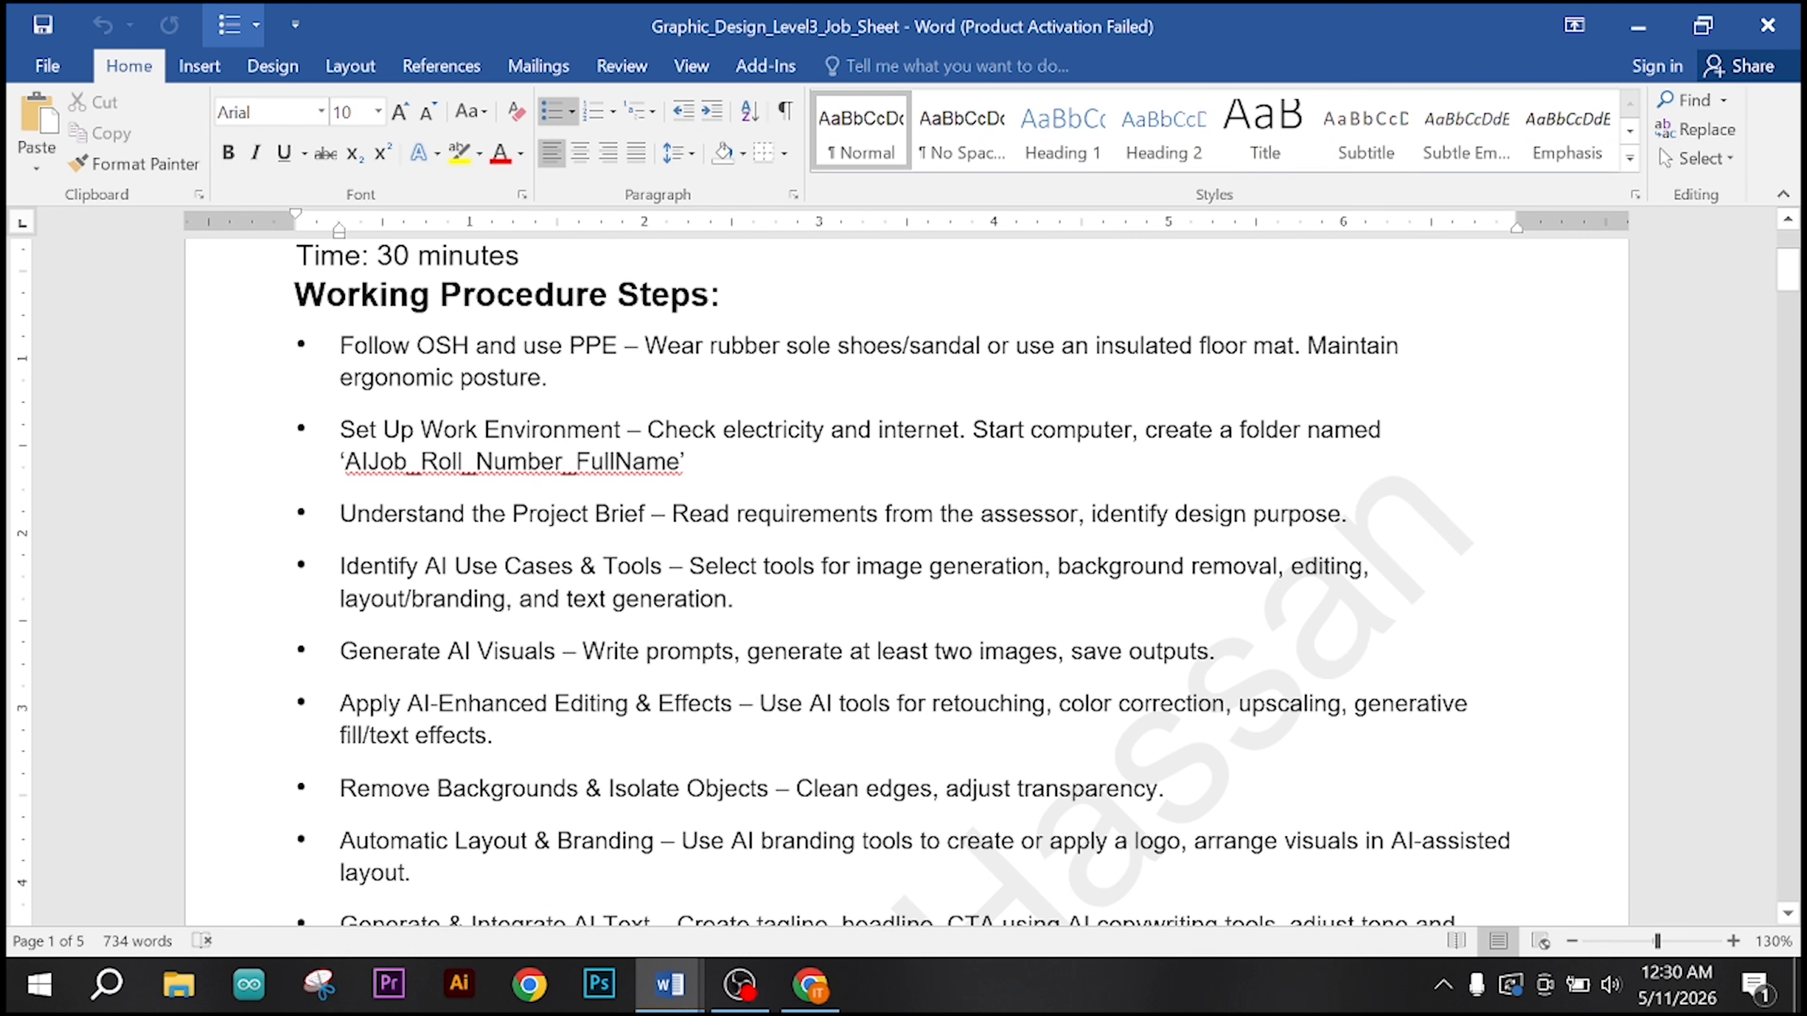
pyautogui.scroll(-3, 652, 512)
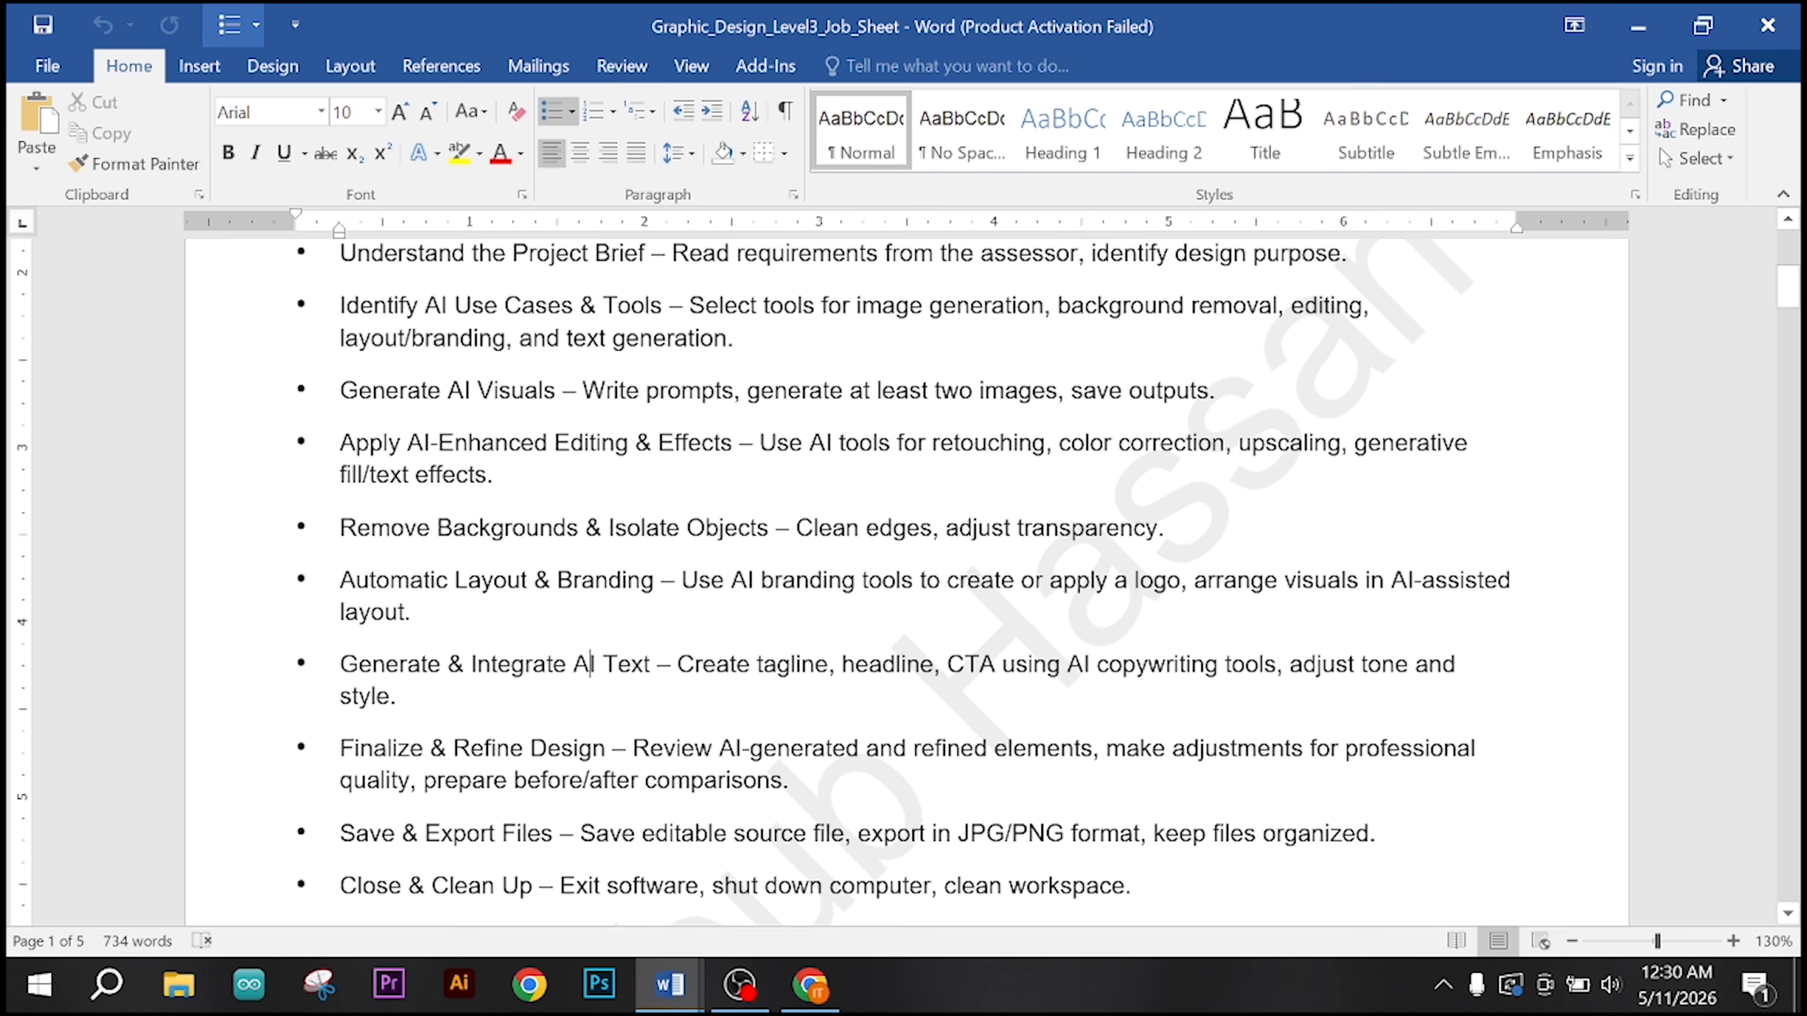
pyautogui.scroll(-2, 903, 584)
pyautogui.scroll(2, 903, 583)
pyautogui.moveTo(340, 528); pyautogui.dragTo(866, 528)
pyautogui.click(811, 984)
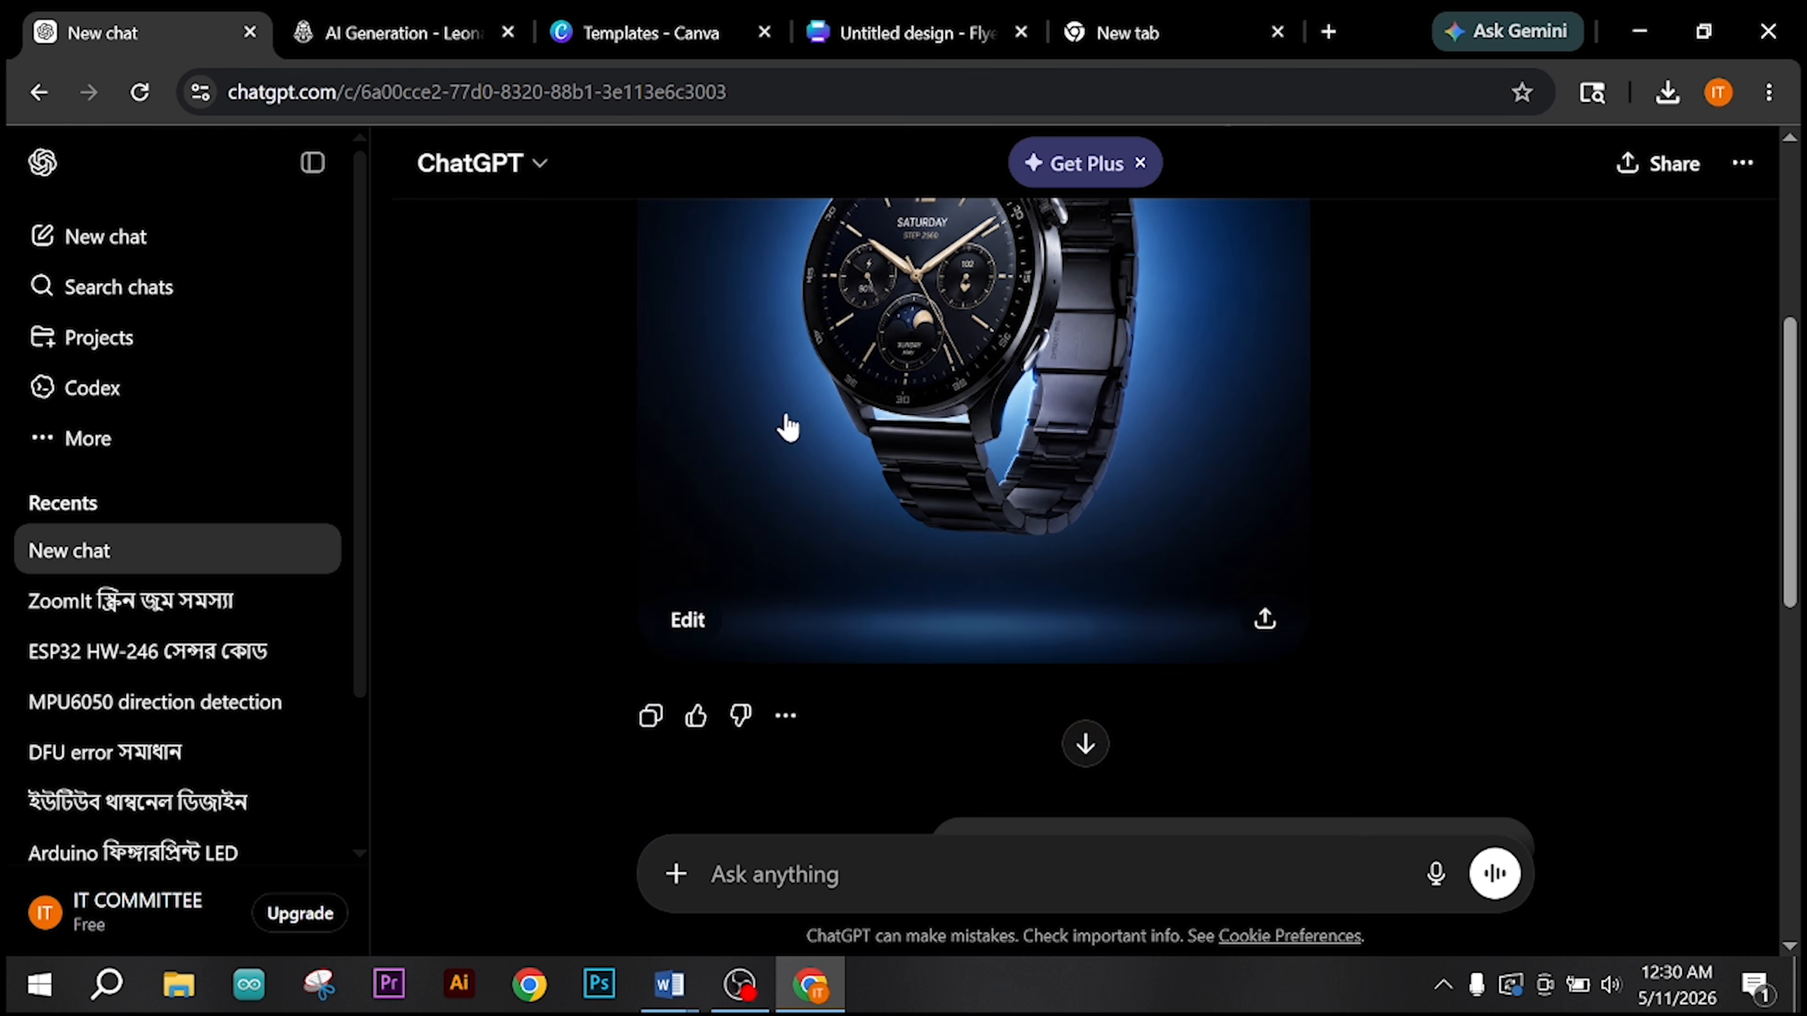
# Step: Search Google for "remove bg" in the blank browser tab, open the remove.bg site and dismiss its cookie notice
pyautogui.scroll(2, 788, 427)
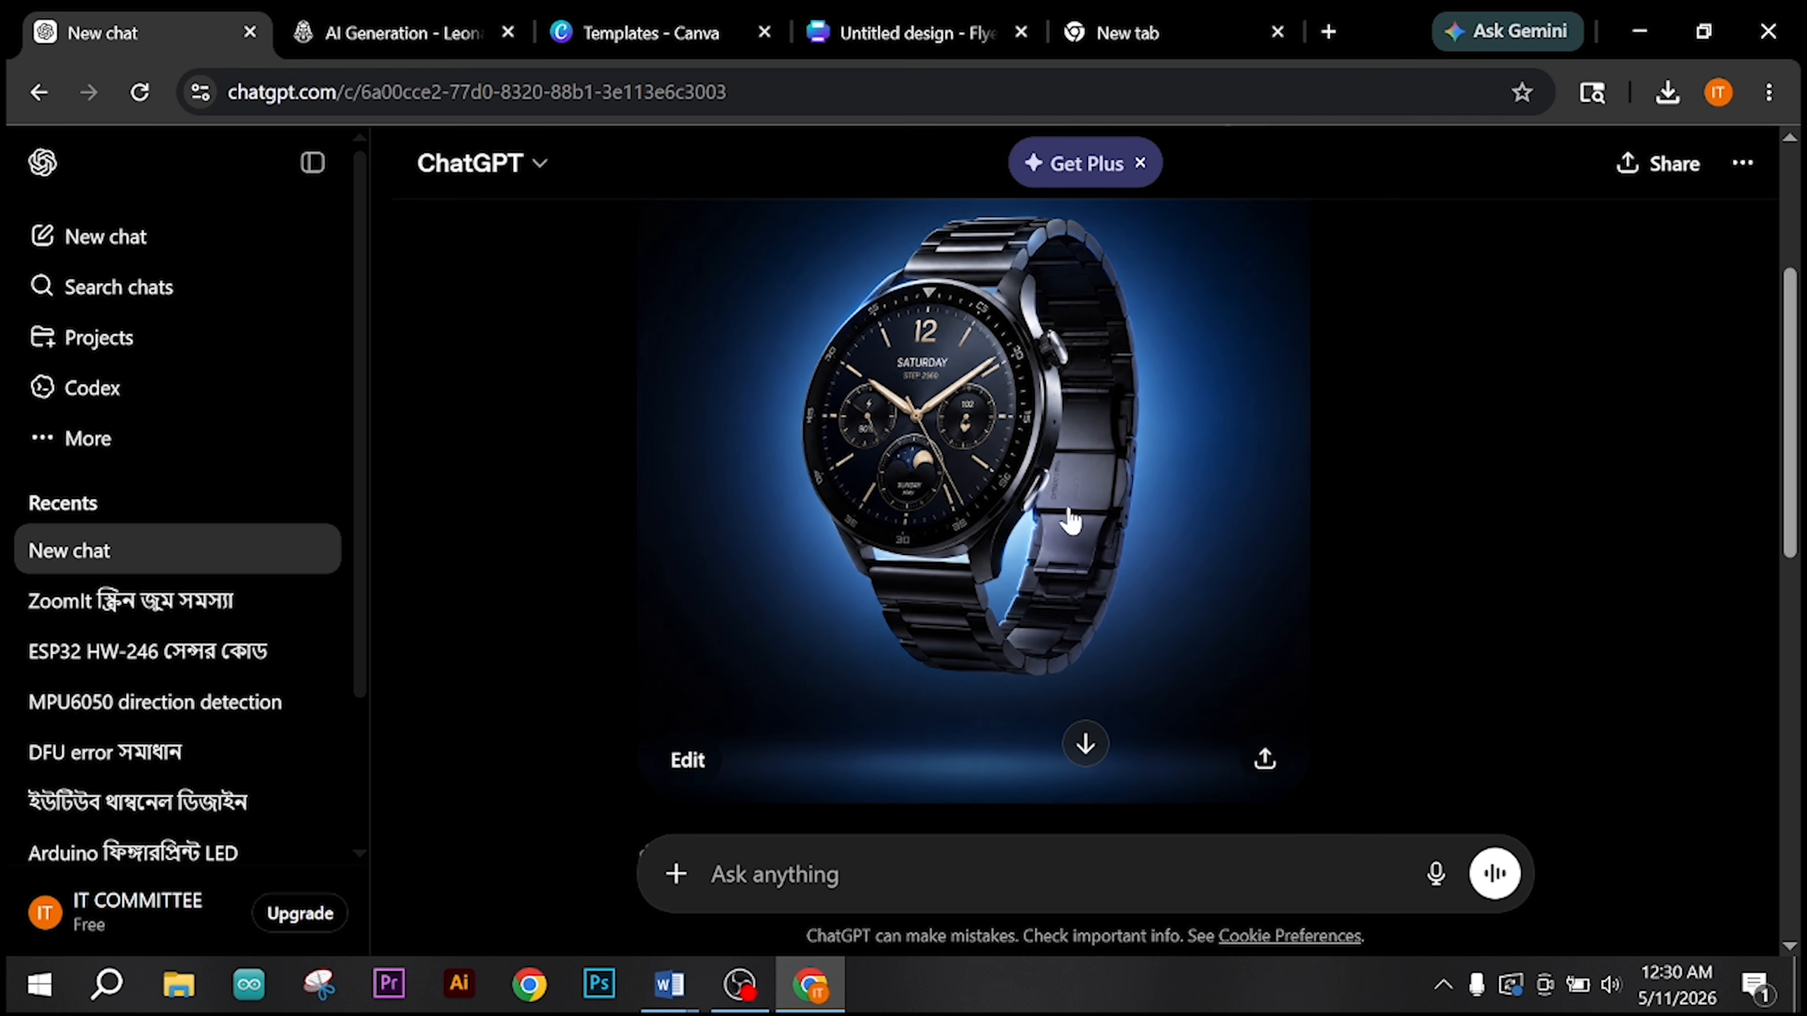
pyautogui.click(1102, 14)
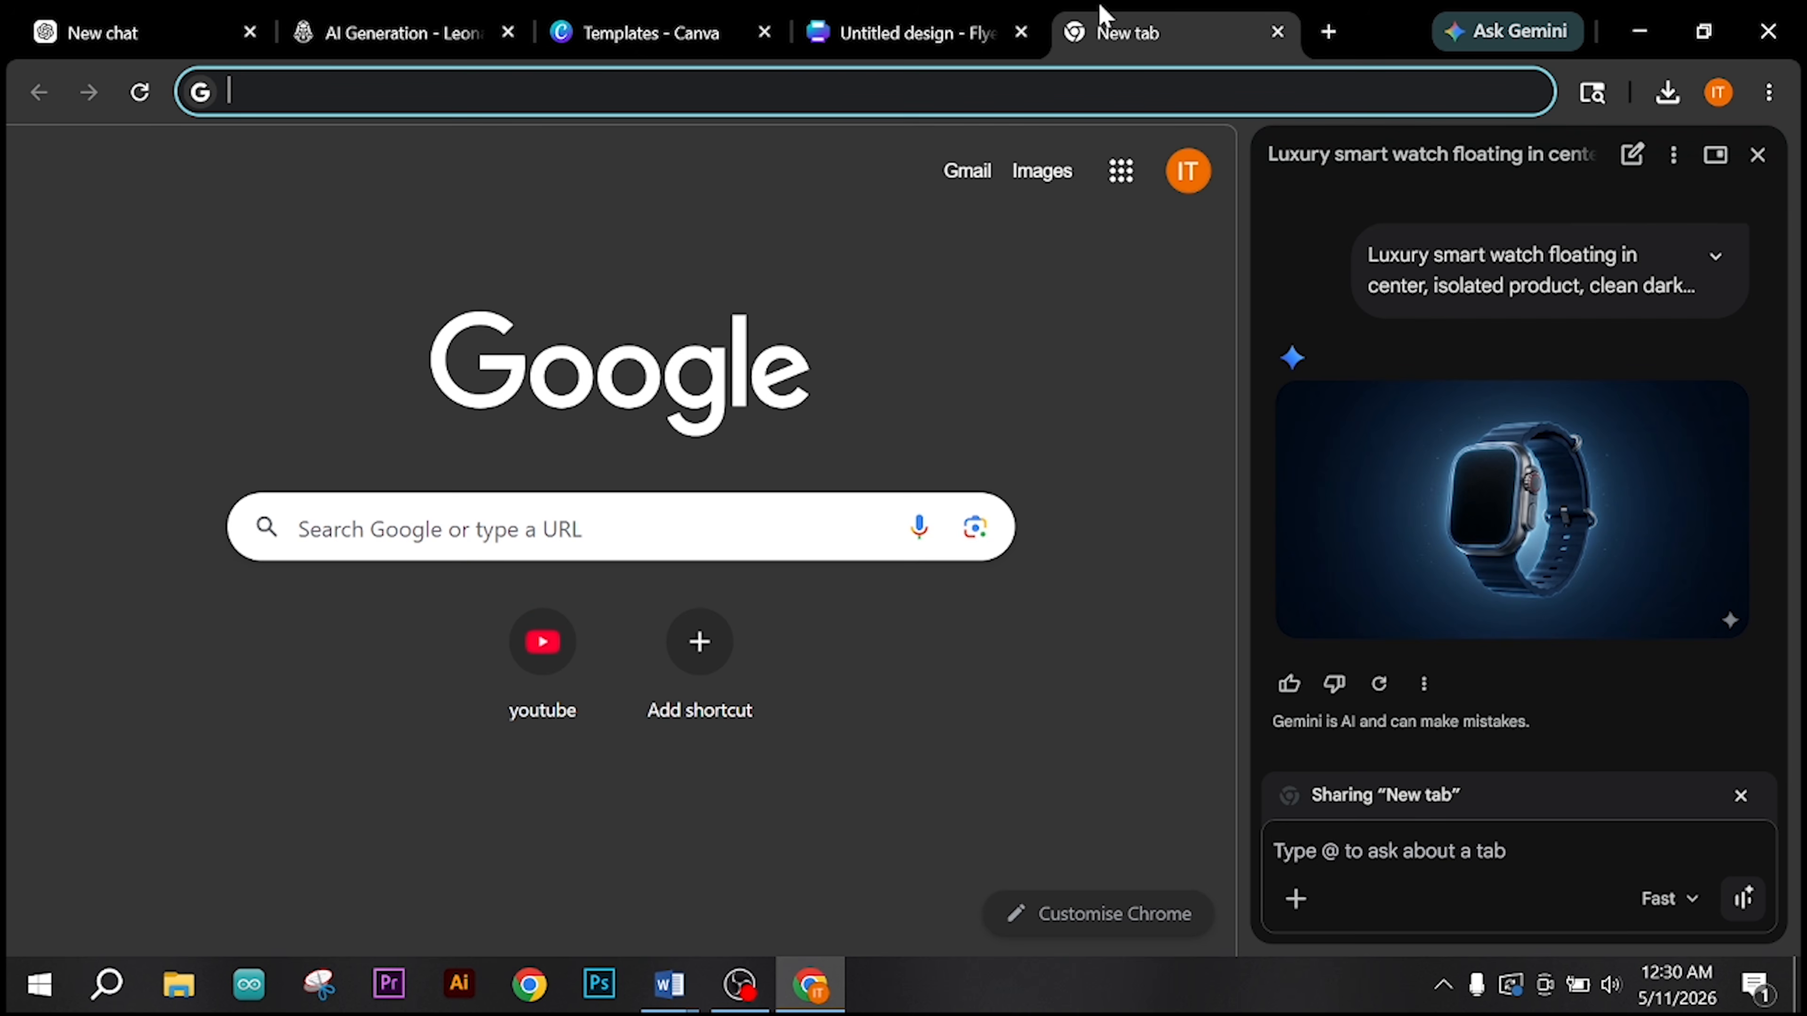
pyautogui.click(1759, 158)
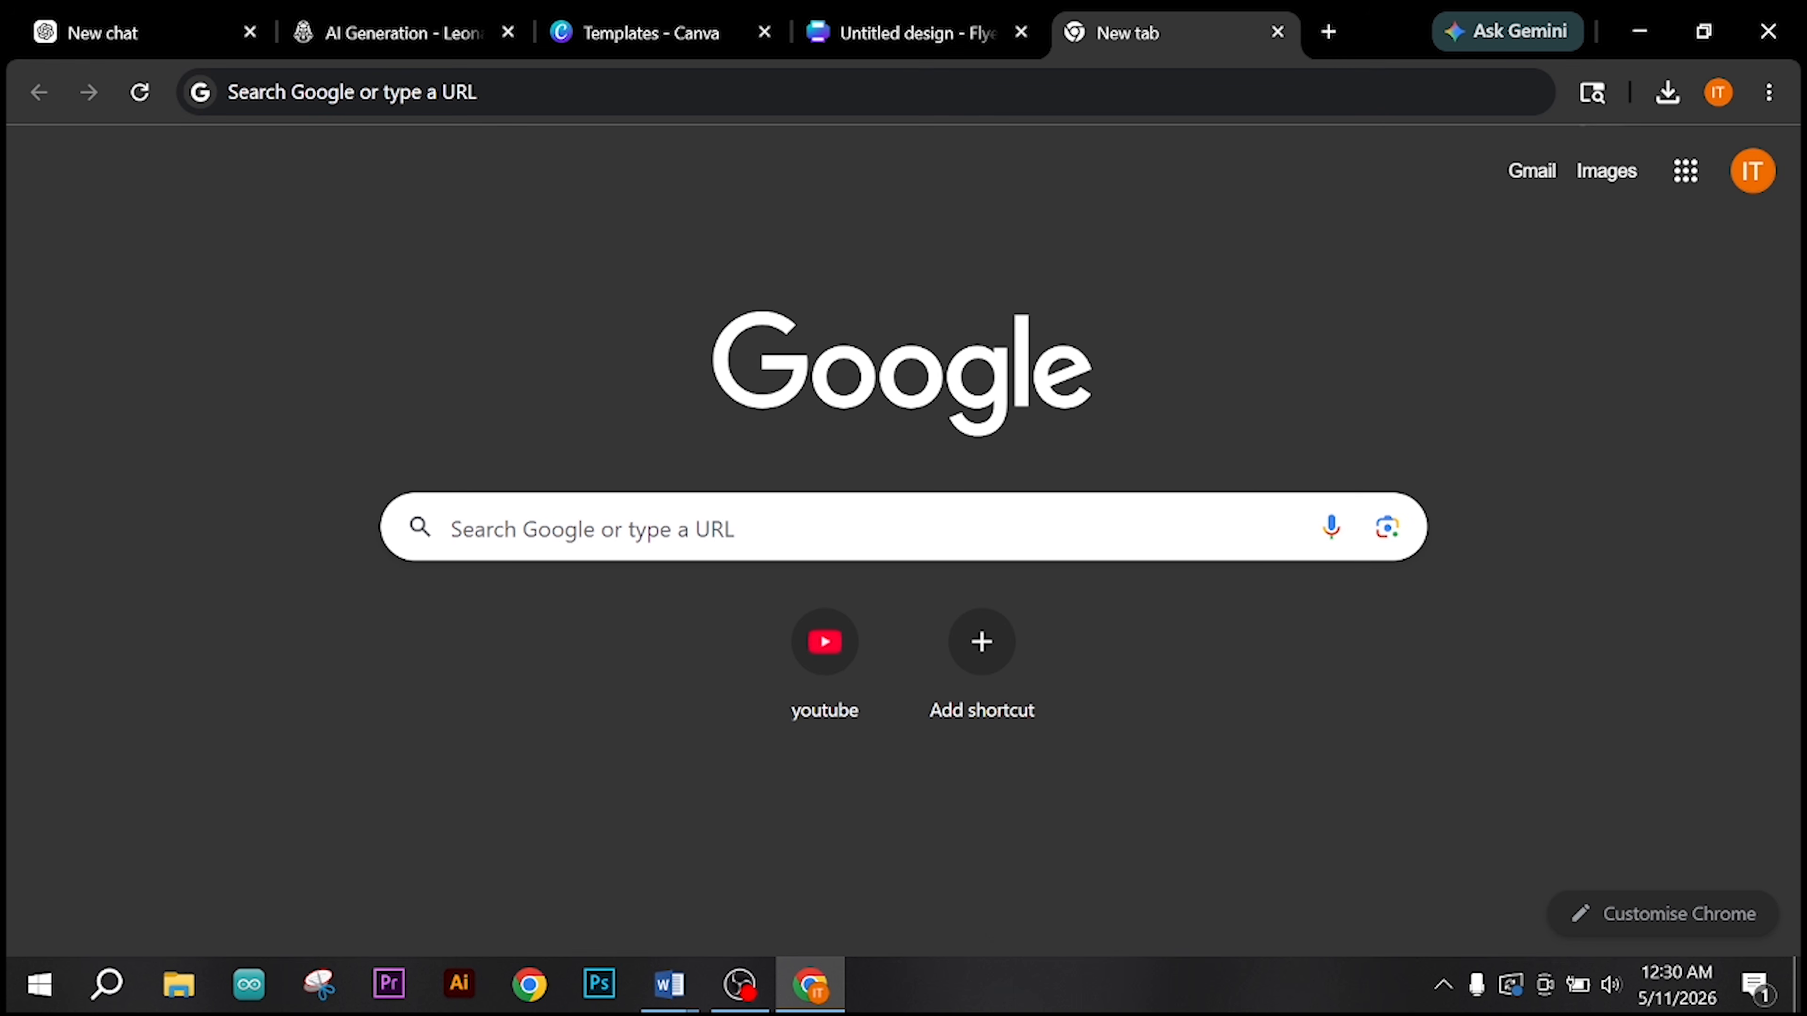
pyautogui.click(712, 528)
pyautogui.write('re')
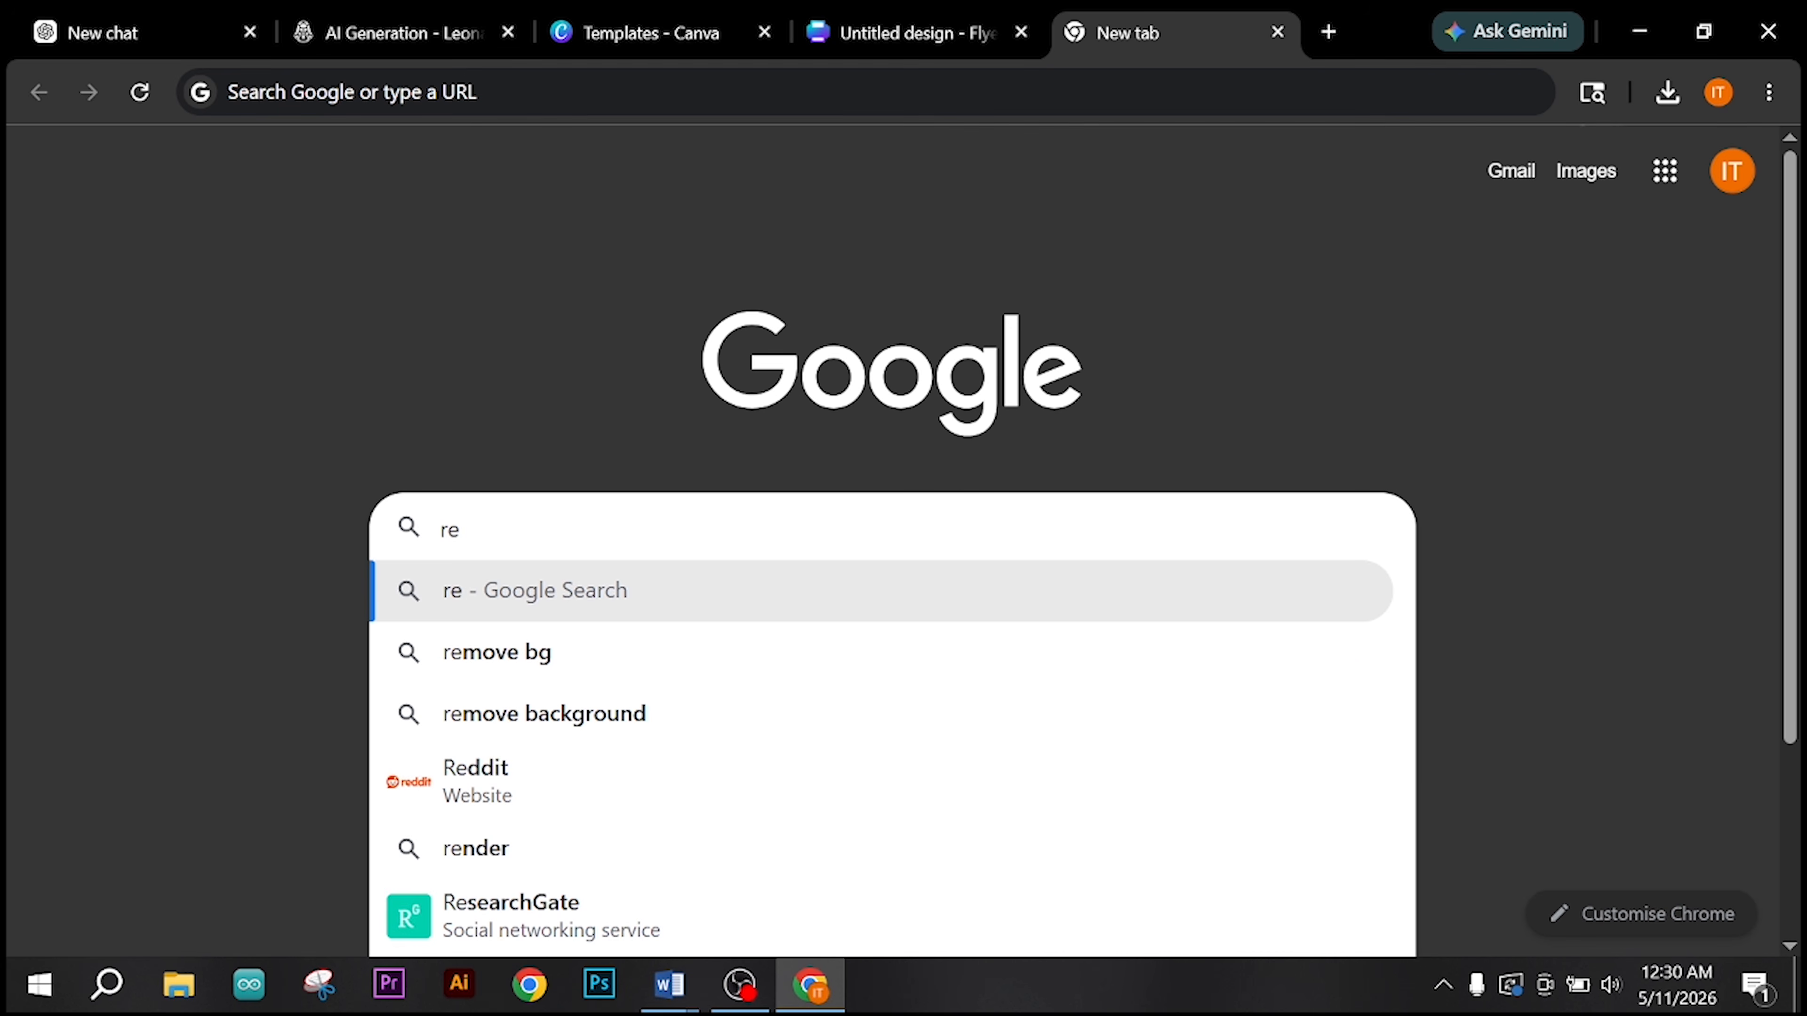
pyautogui.click(665, 653)
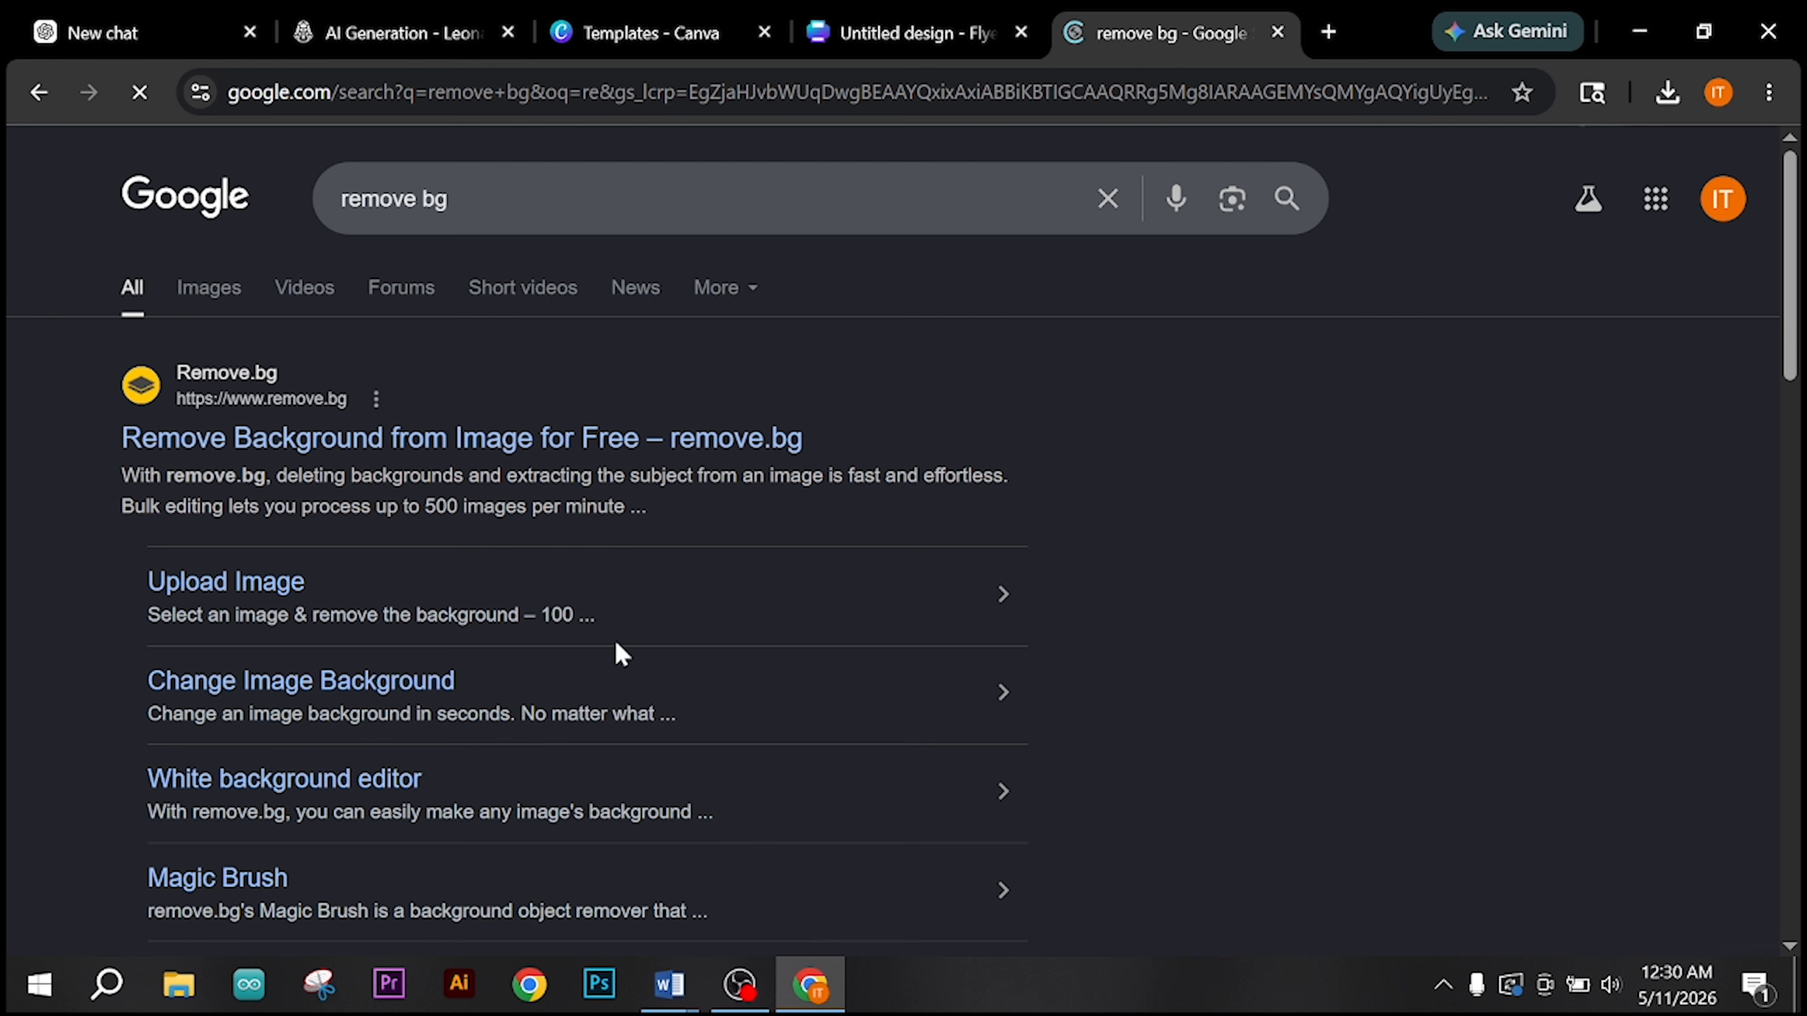
pyautogui.click(270, 447)
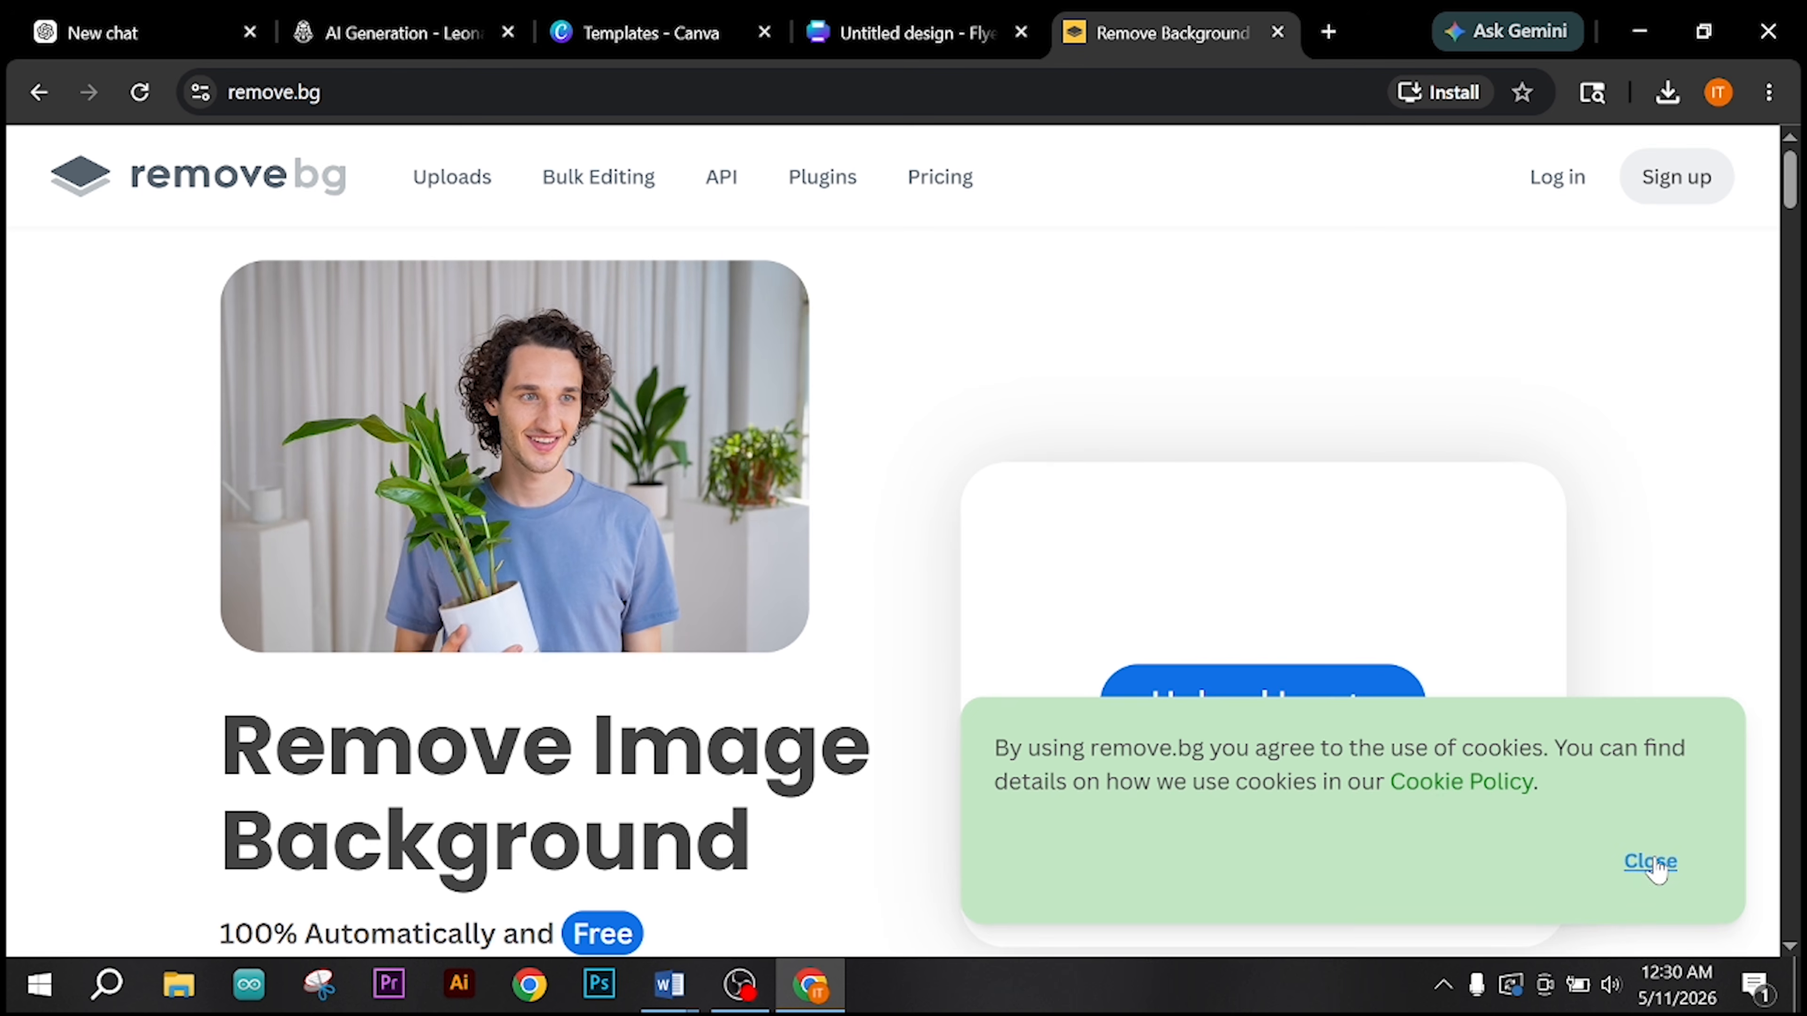
pyautogui.click(1650, 863)
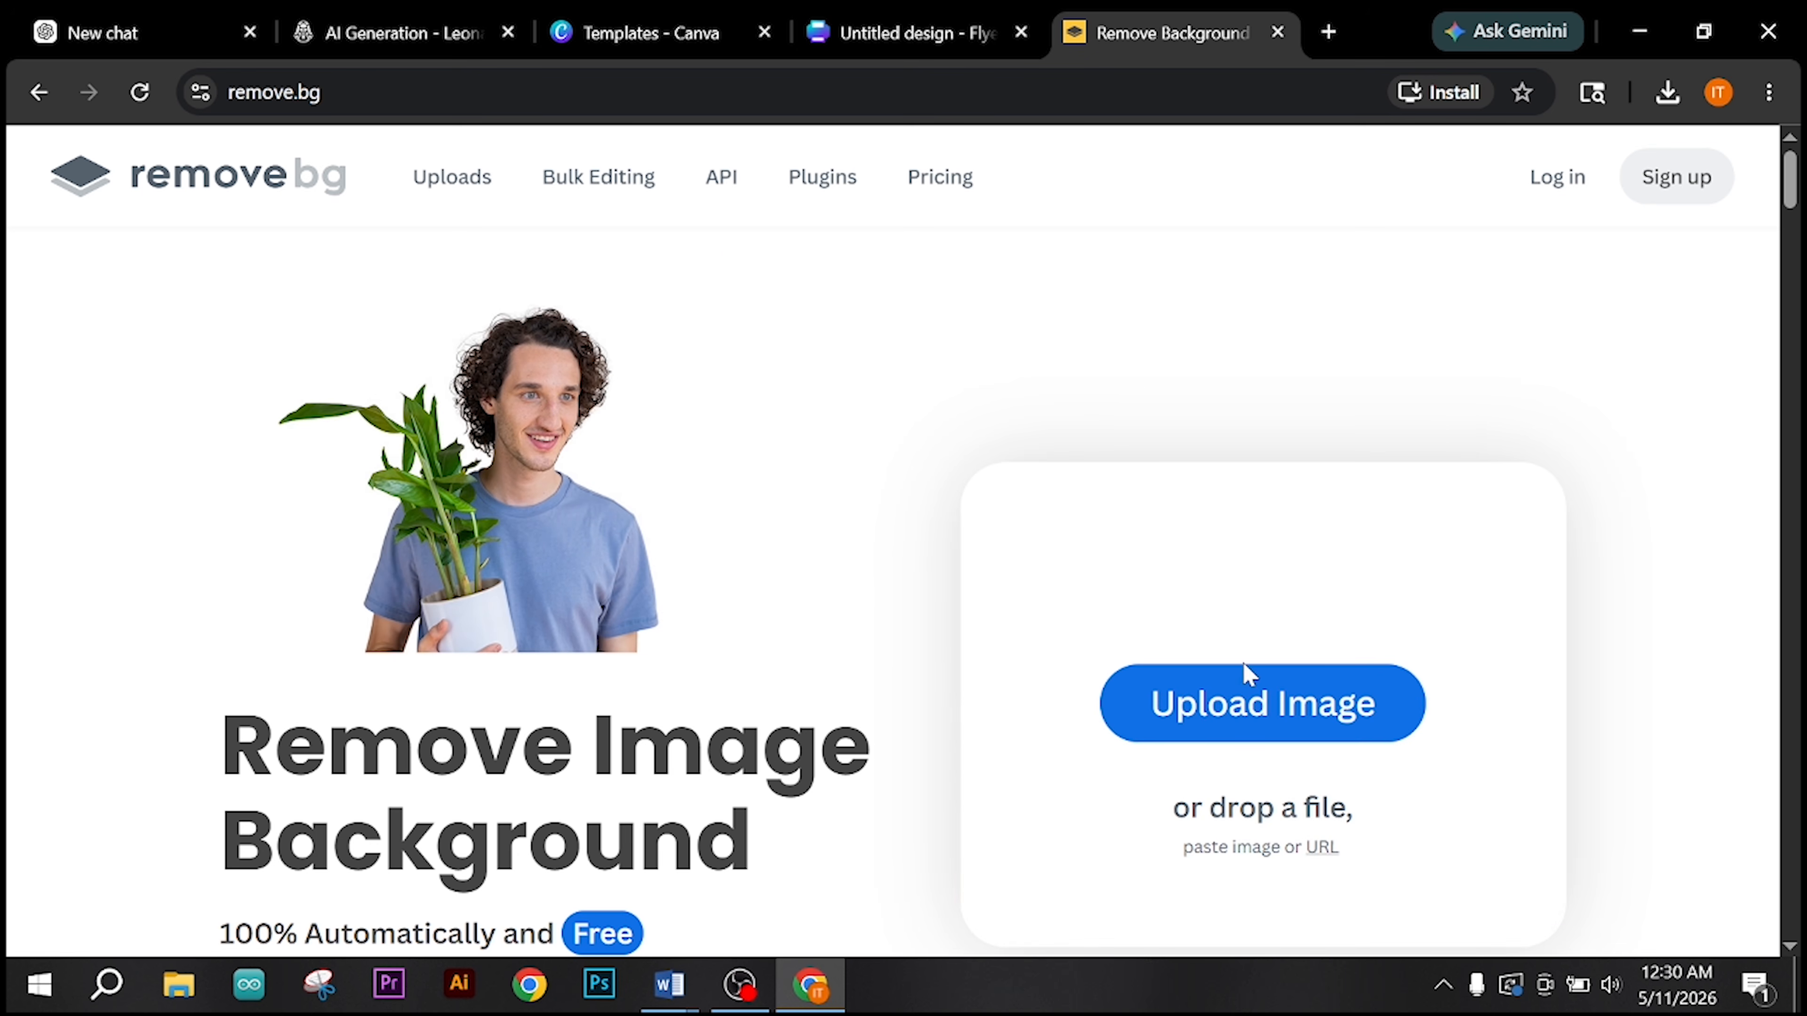
# Step: Remove the background from the downloaded ChatGPT watch image, download the free 500 x 500 preview and check the saved cutout
pyautogui.click(1251, 703)
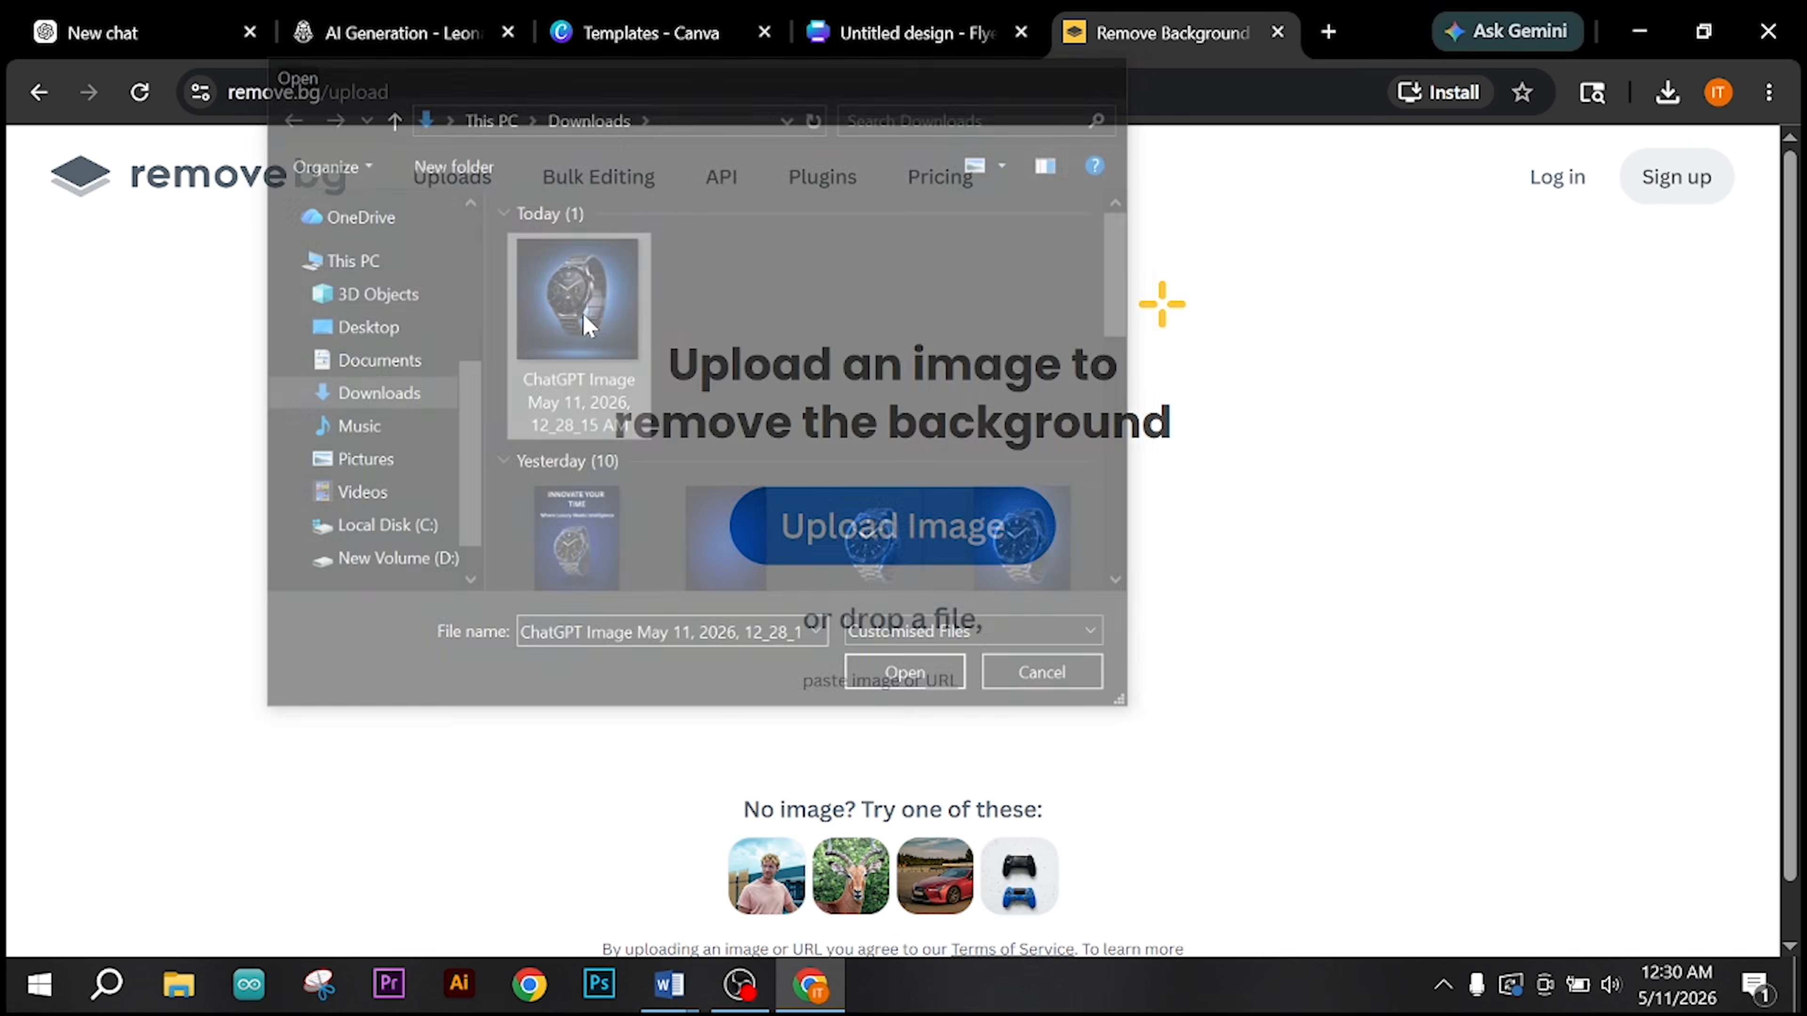
pyautogui.doubleClick(588, 322)
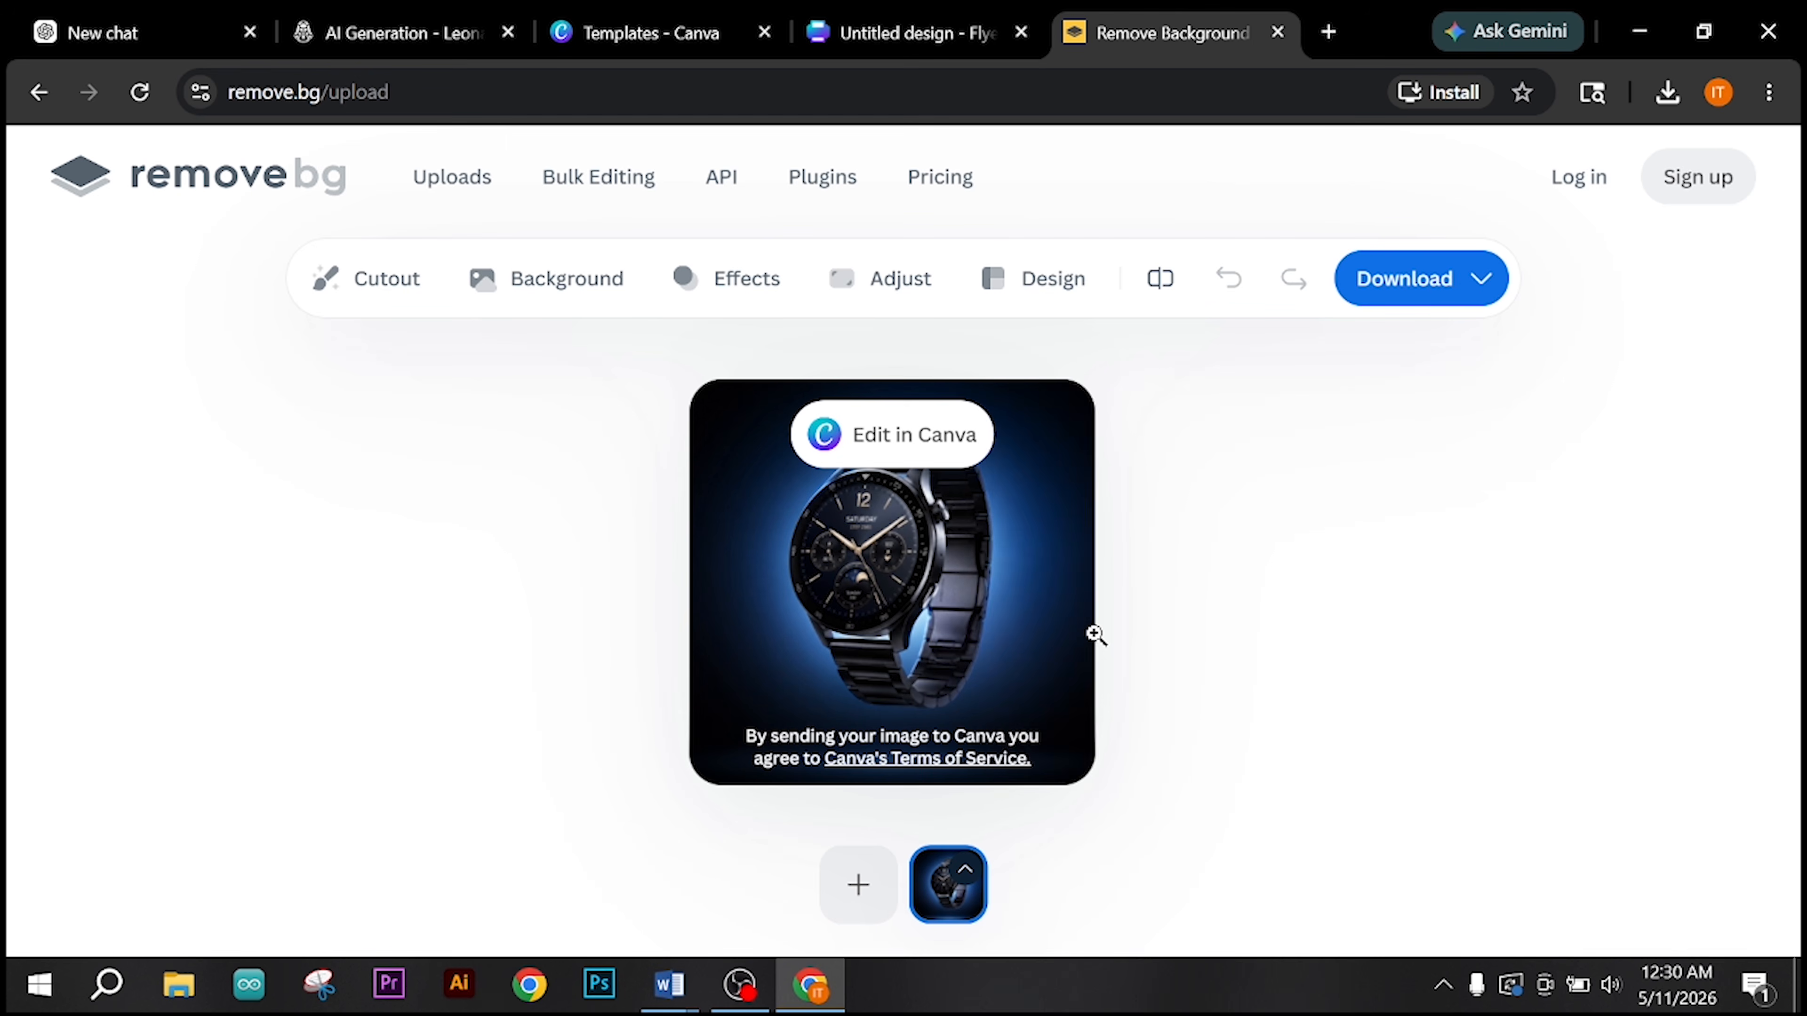
pyautogui.click(1380, 281)
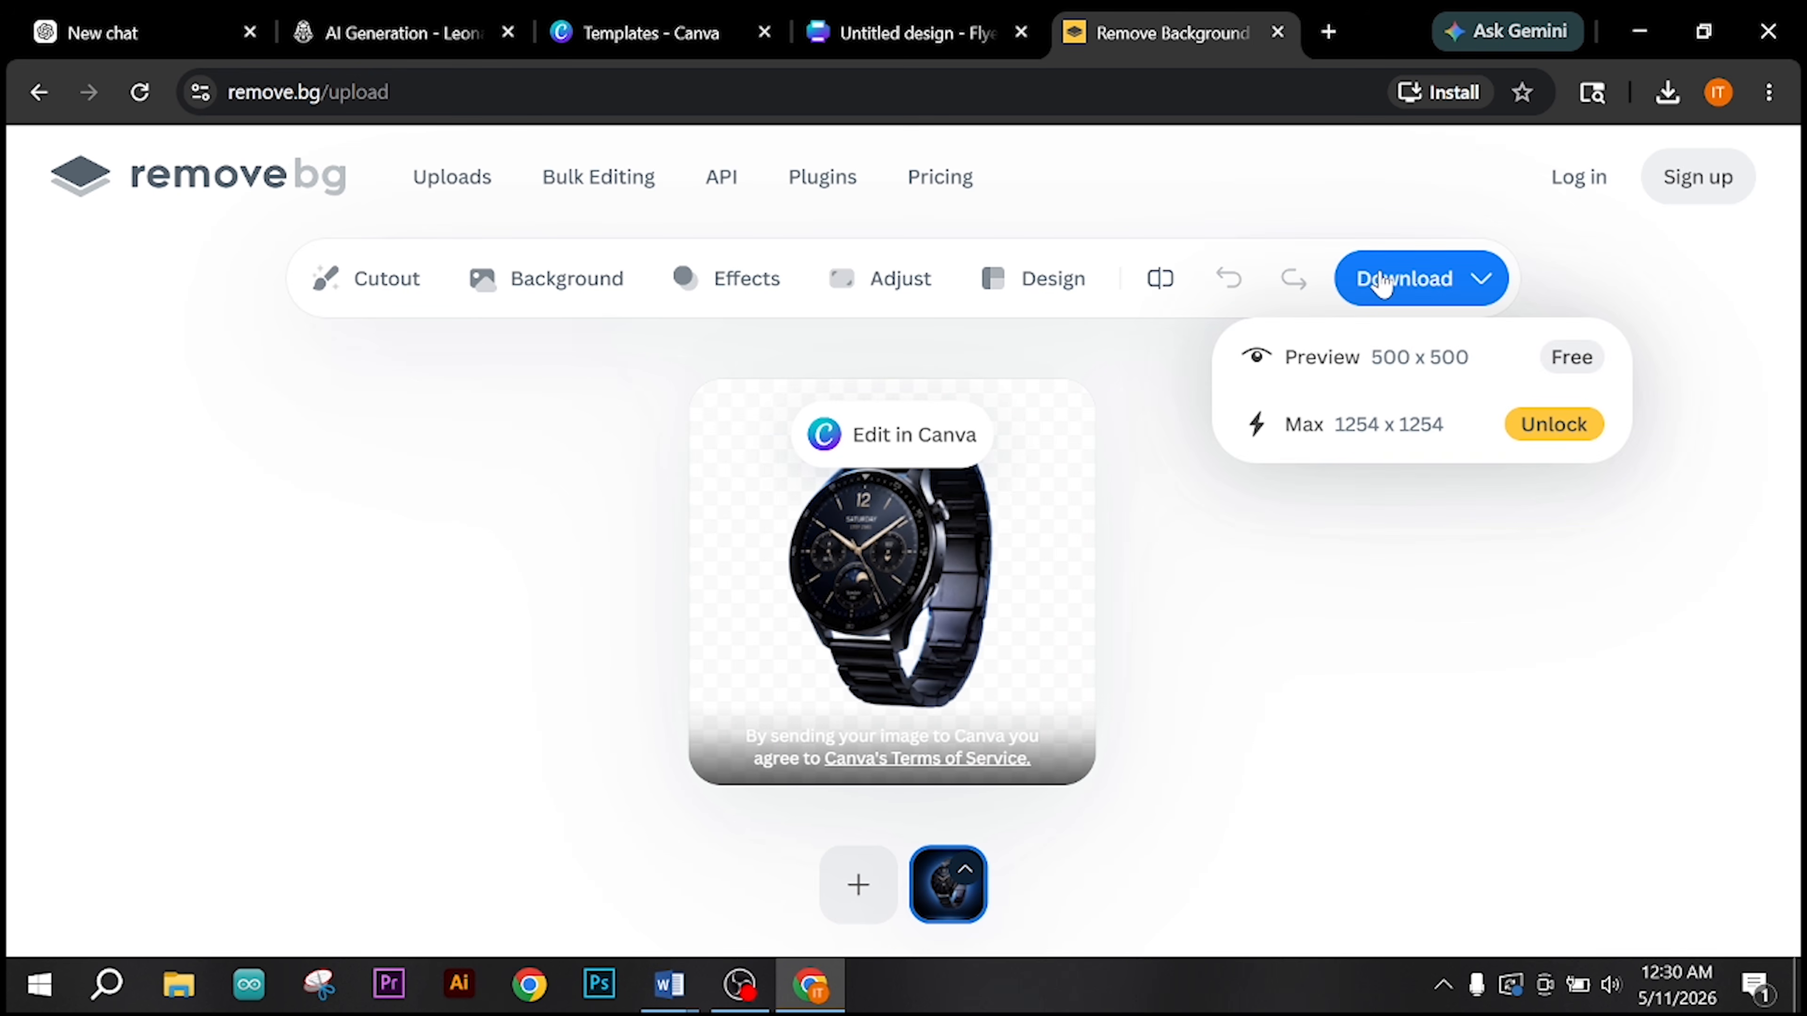
pyautogui.click(1377, 365)
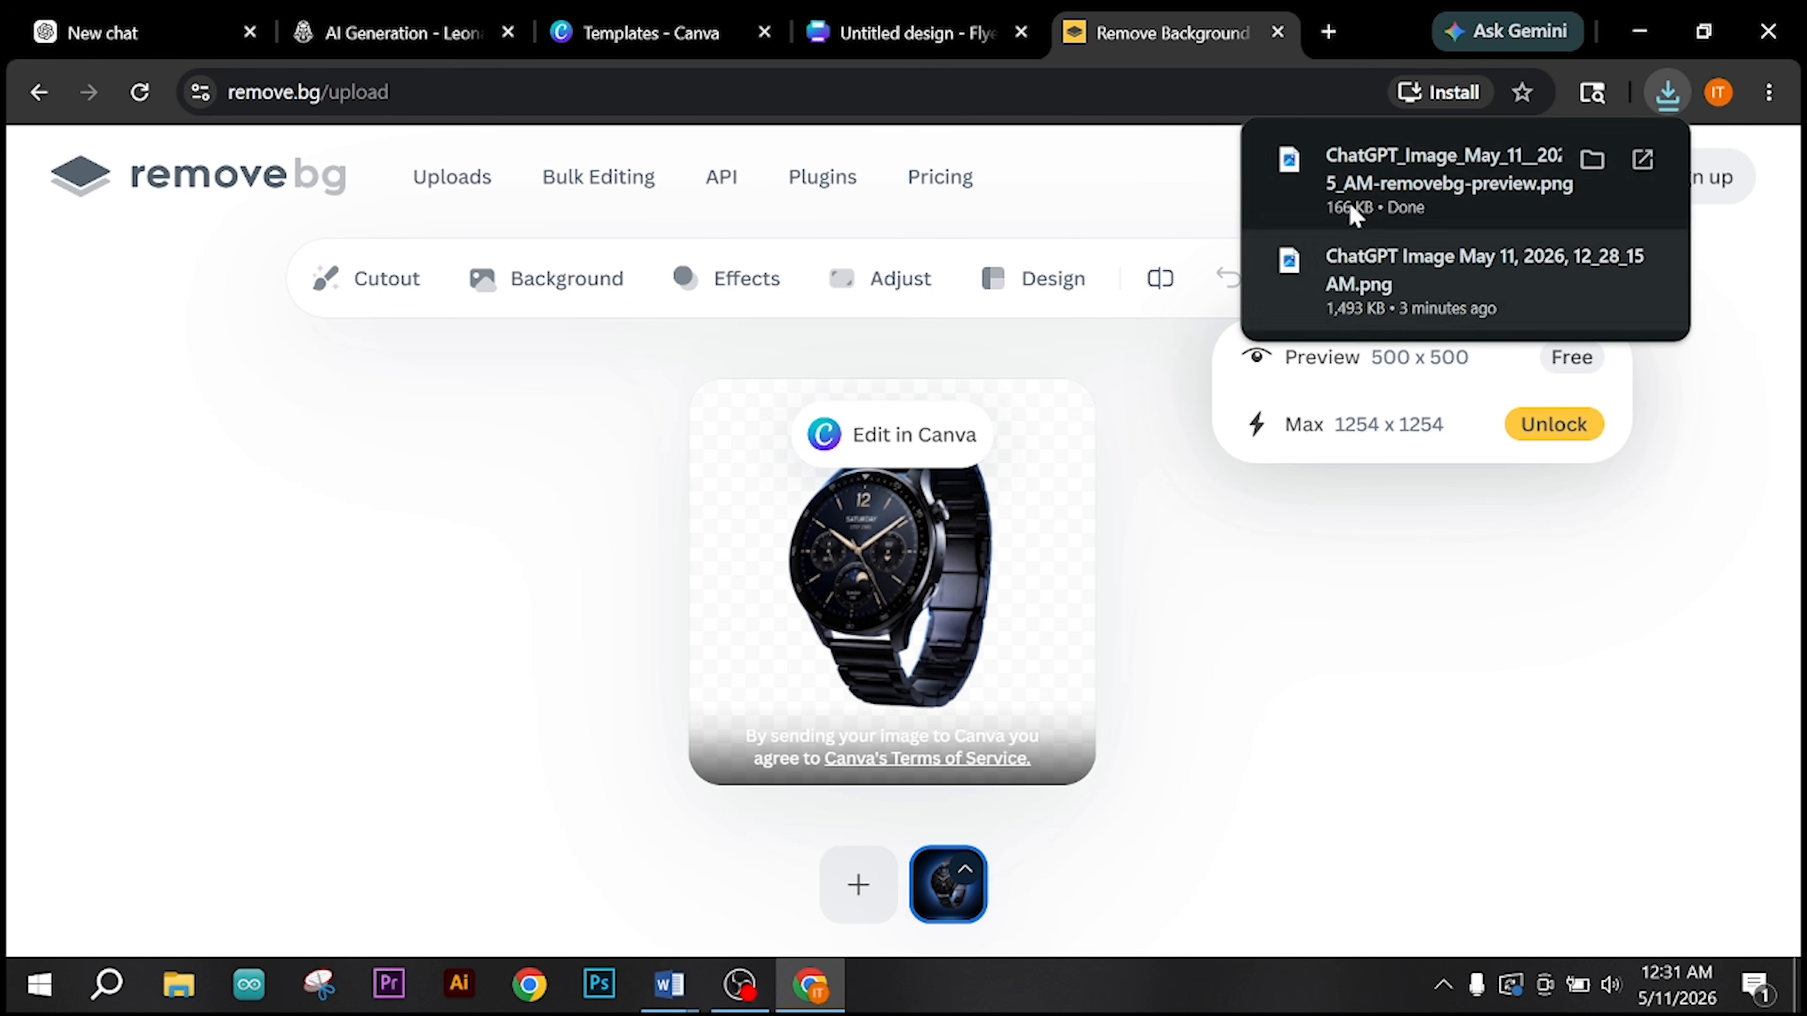
pyautogui.click(1355, 203)
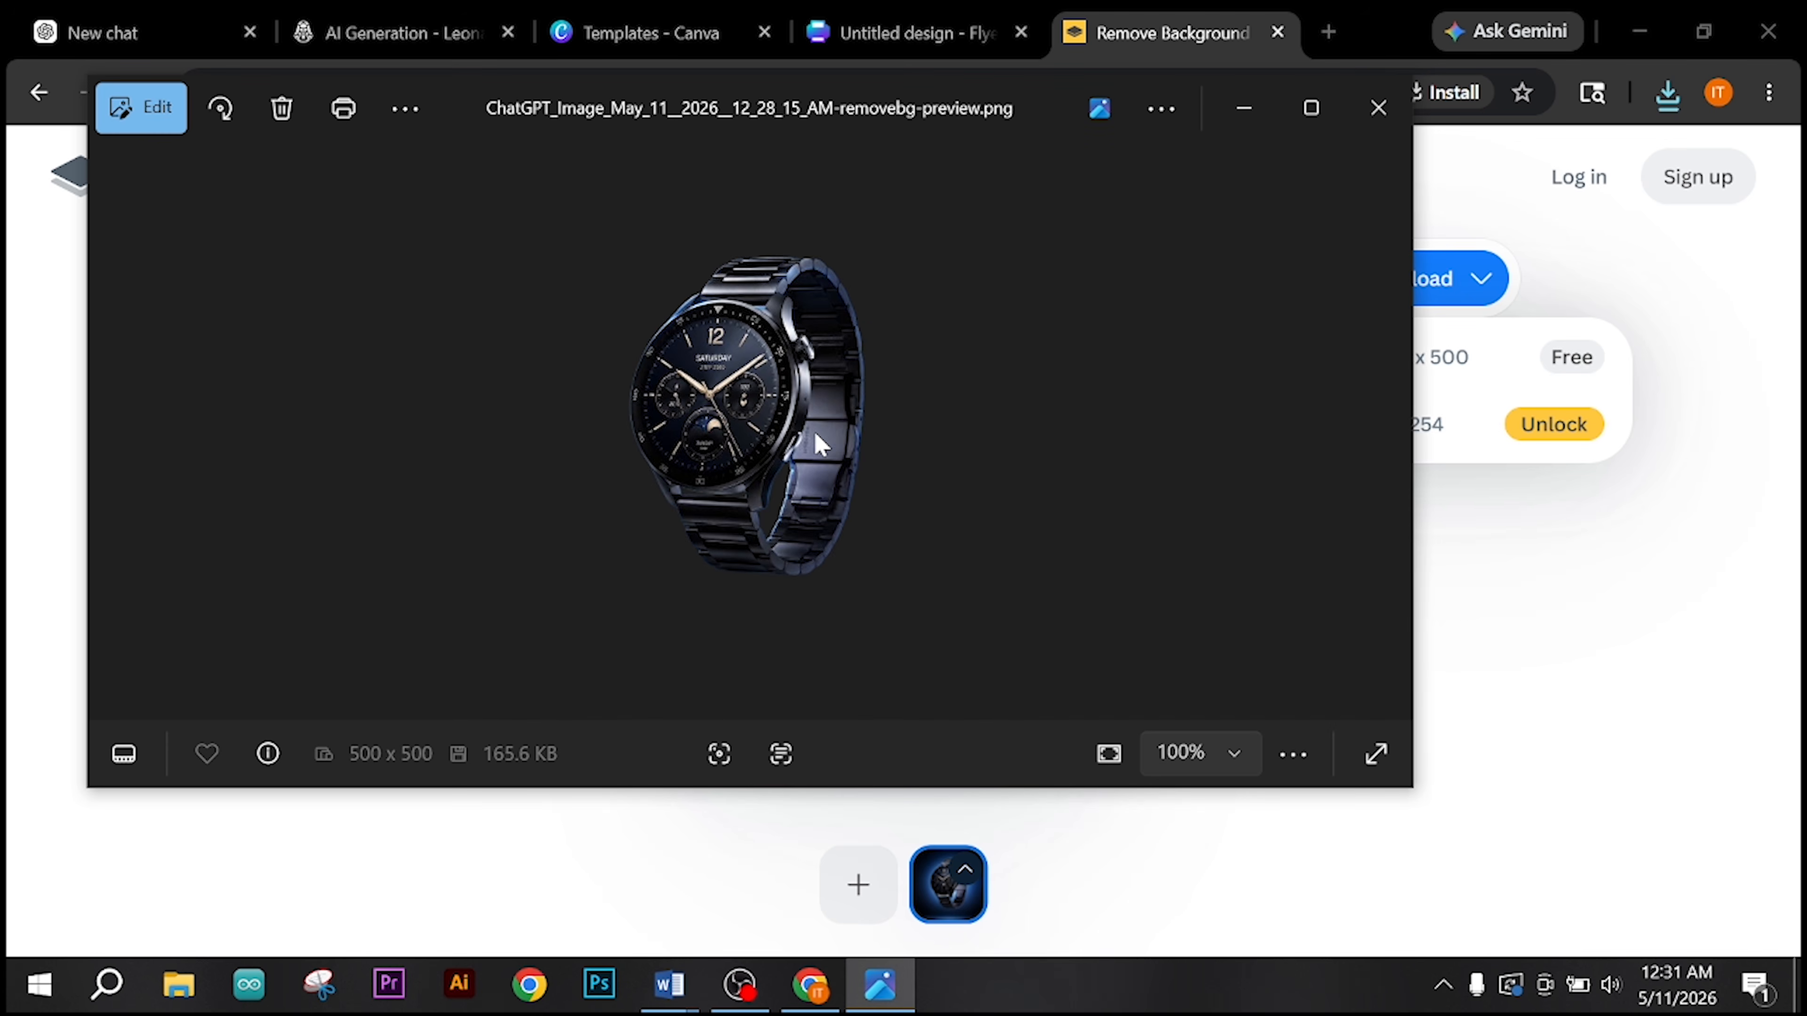
pyautogui.click(1378, 107)
# Step: Return to the Canva flyer, close the remove.bg page and upload the background-free watch PNG to the design's uploads
pyautogui.click(883, 15)
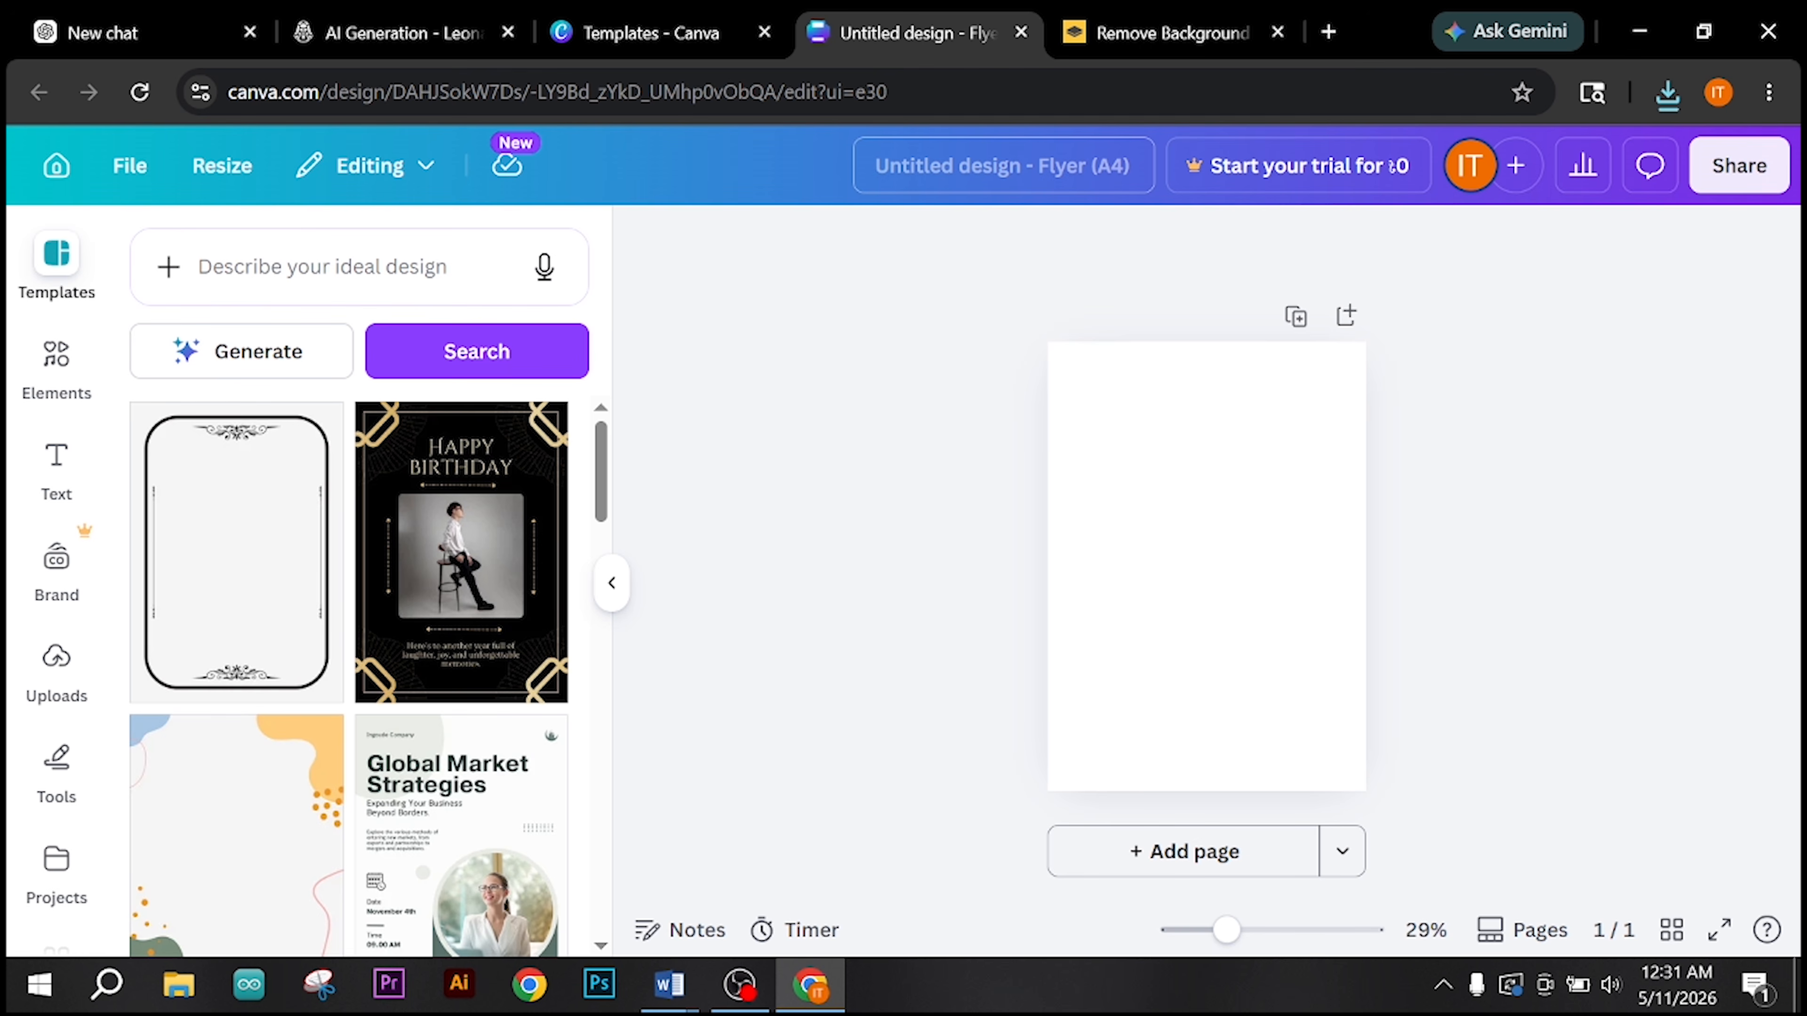
pyautogui.click(1277, 32)
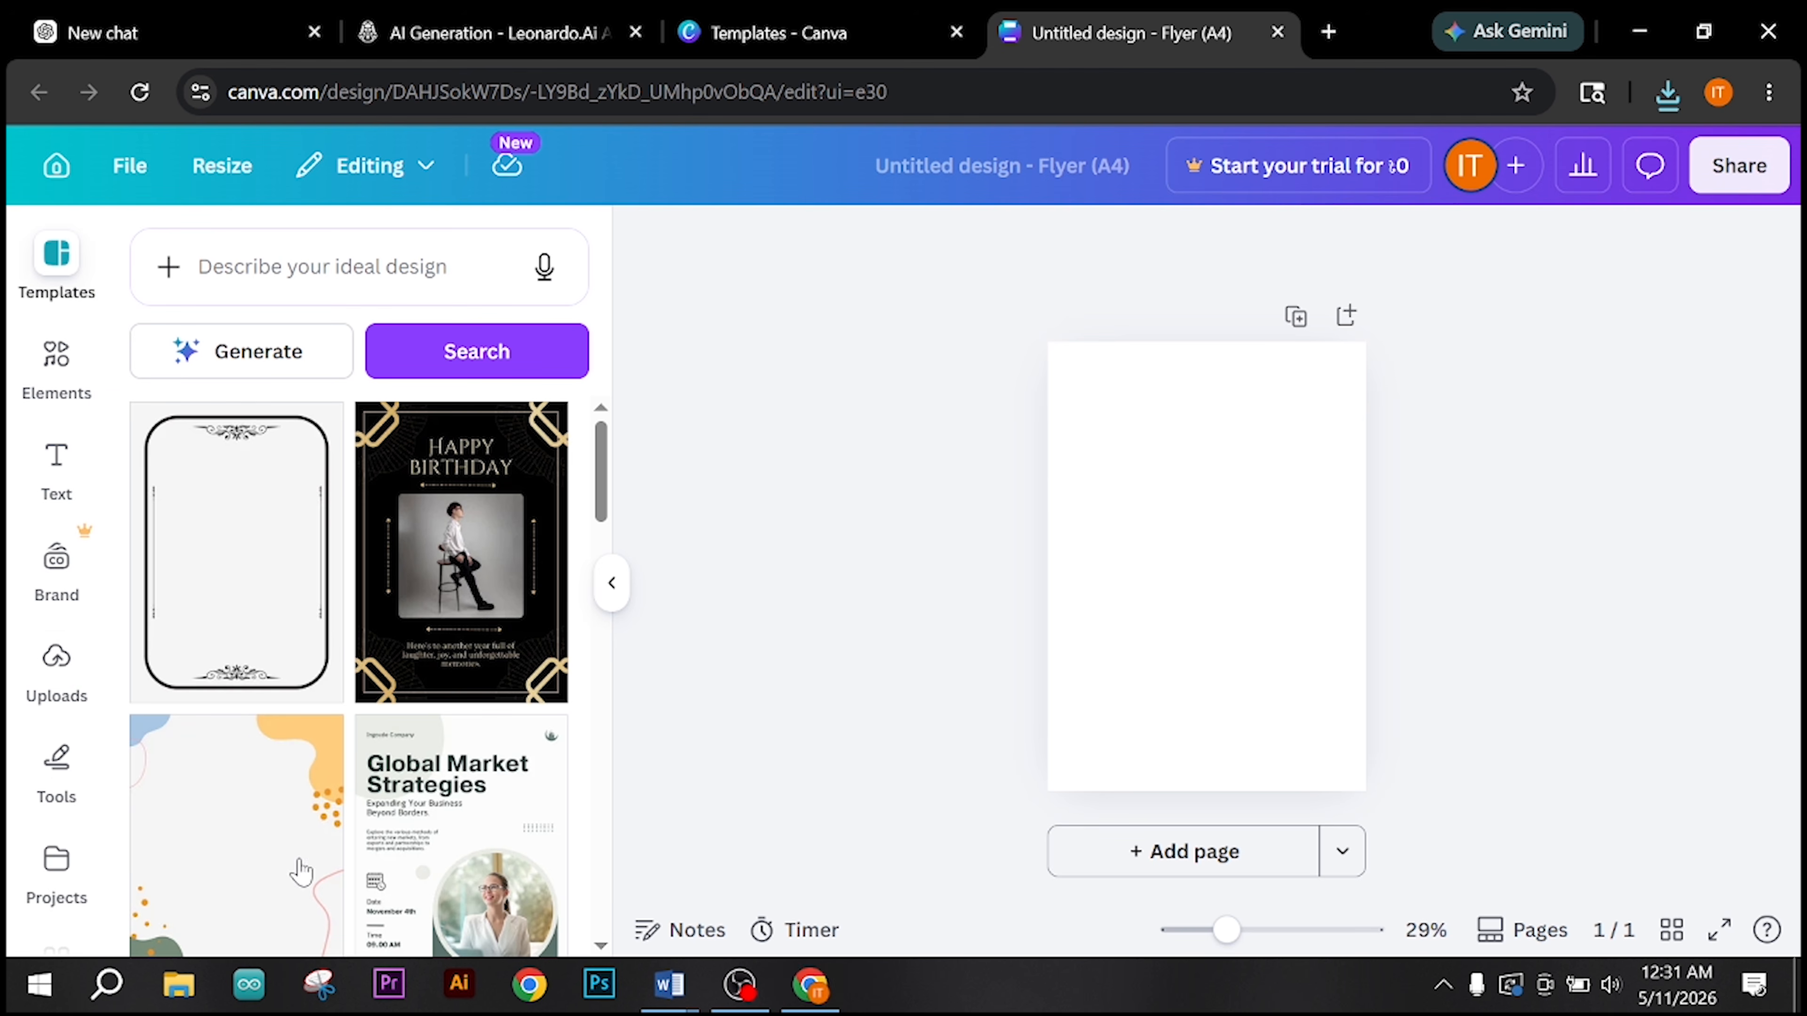
pyautogui.click(76, 682)
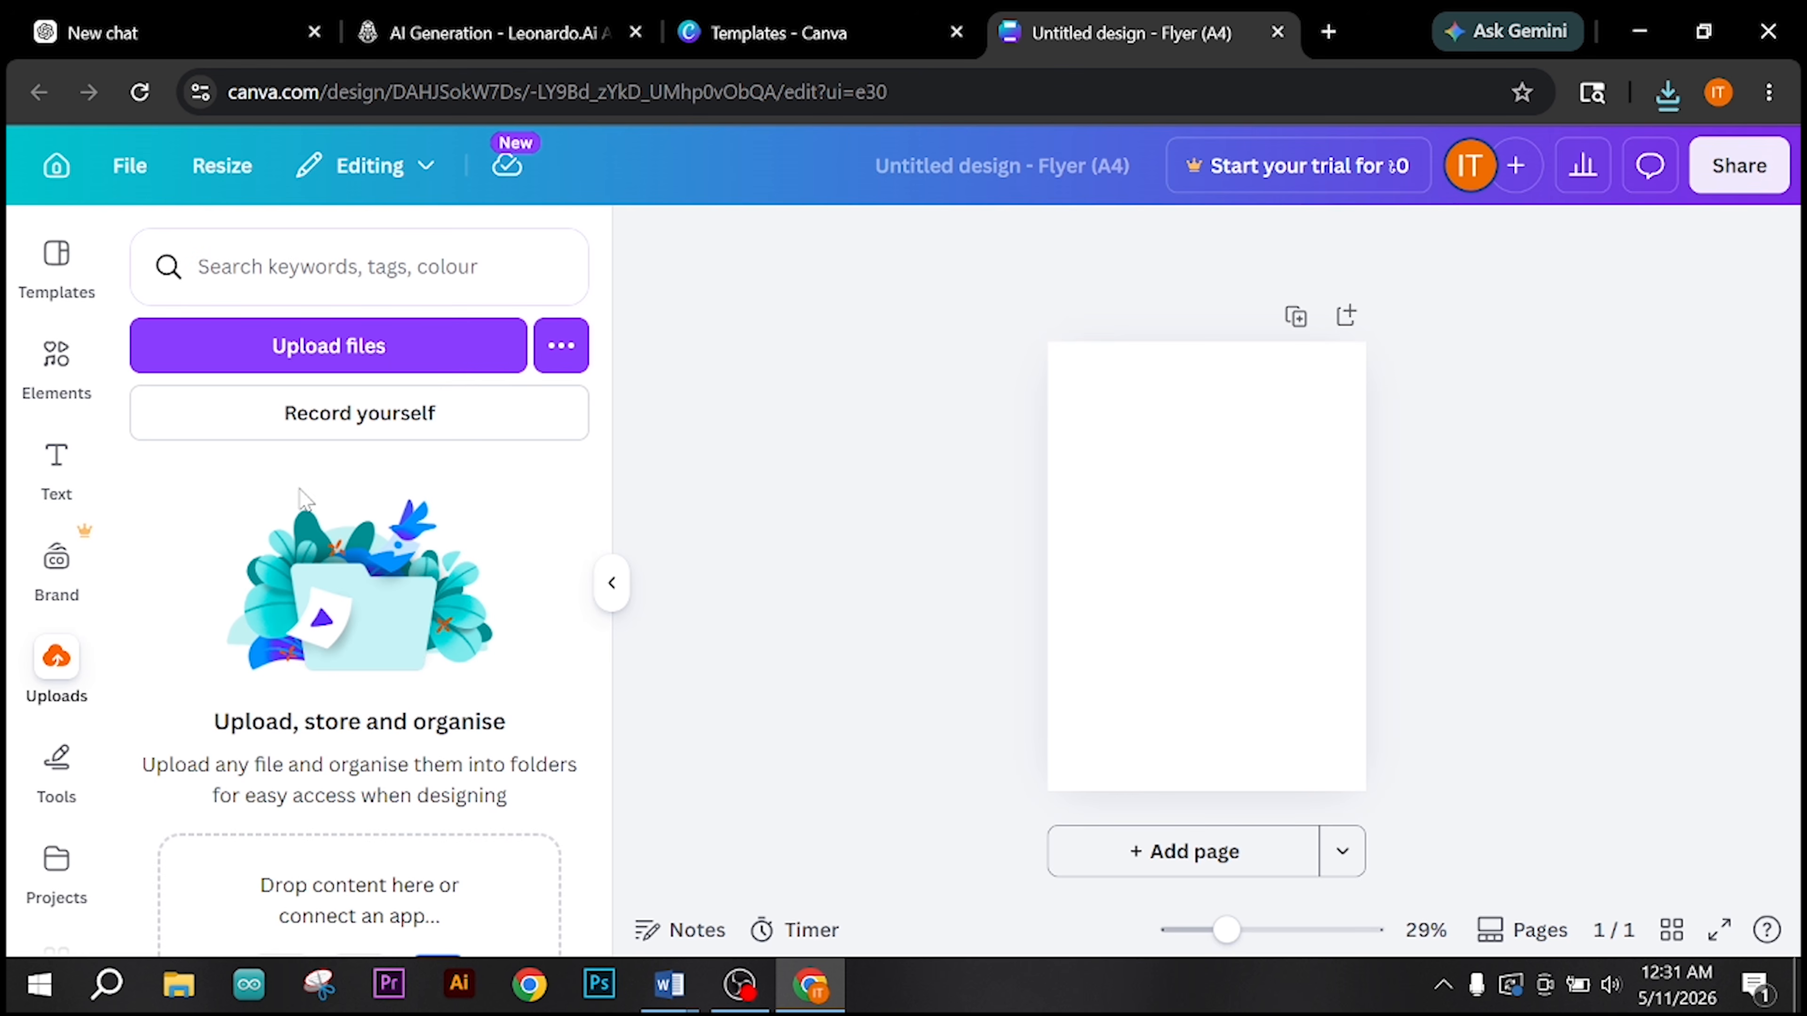
pyautogui.click(361, 360)
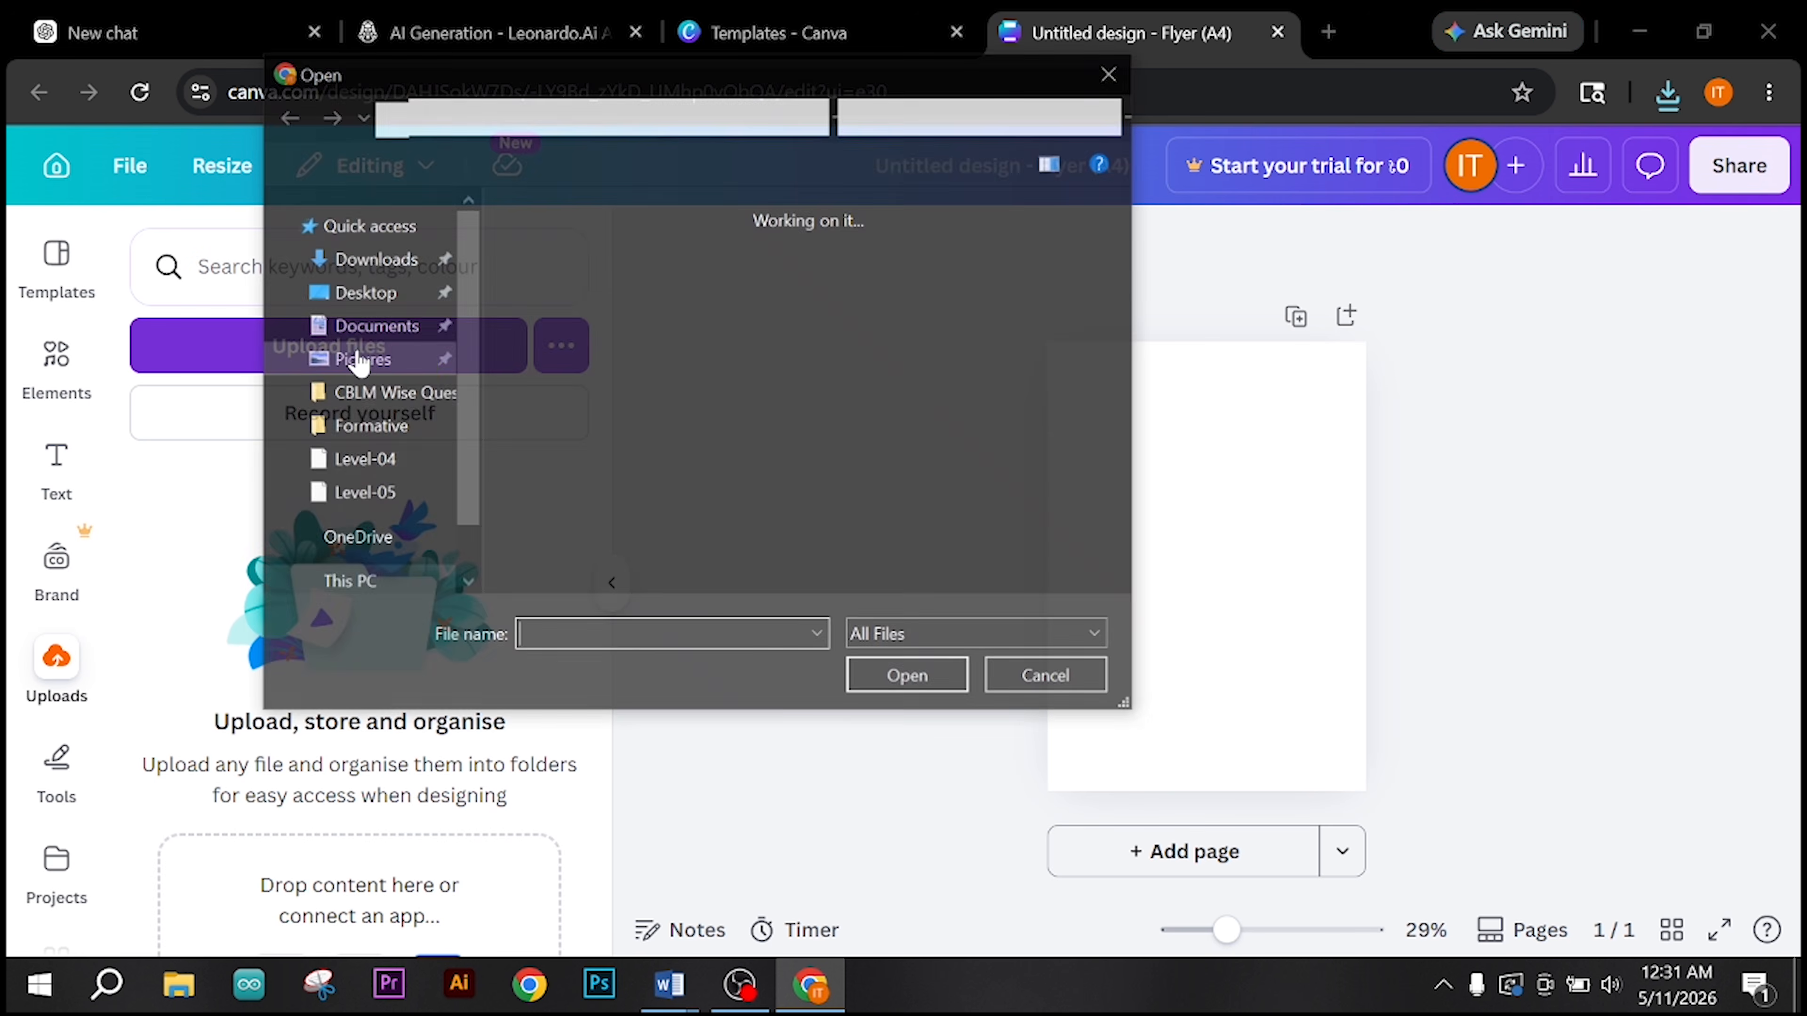
pyautogui.doubleClick(624, 359)
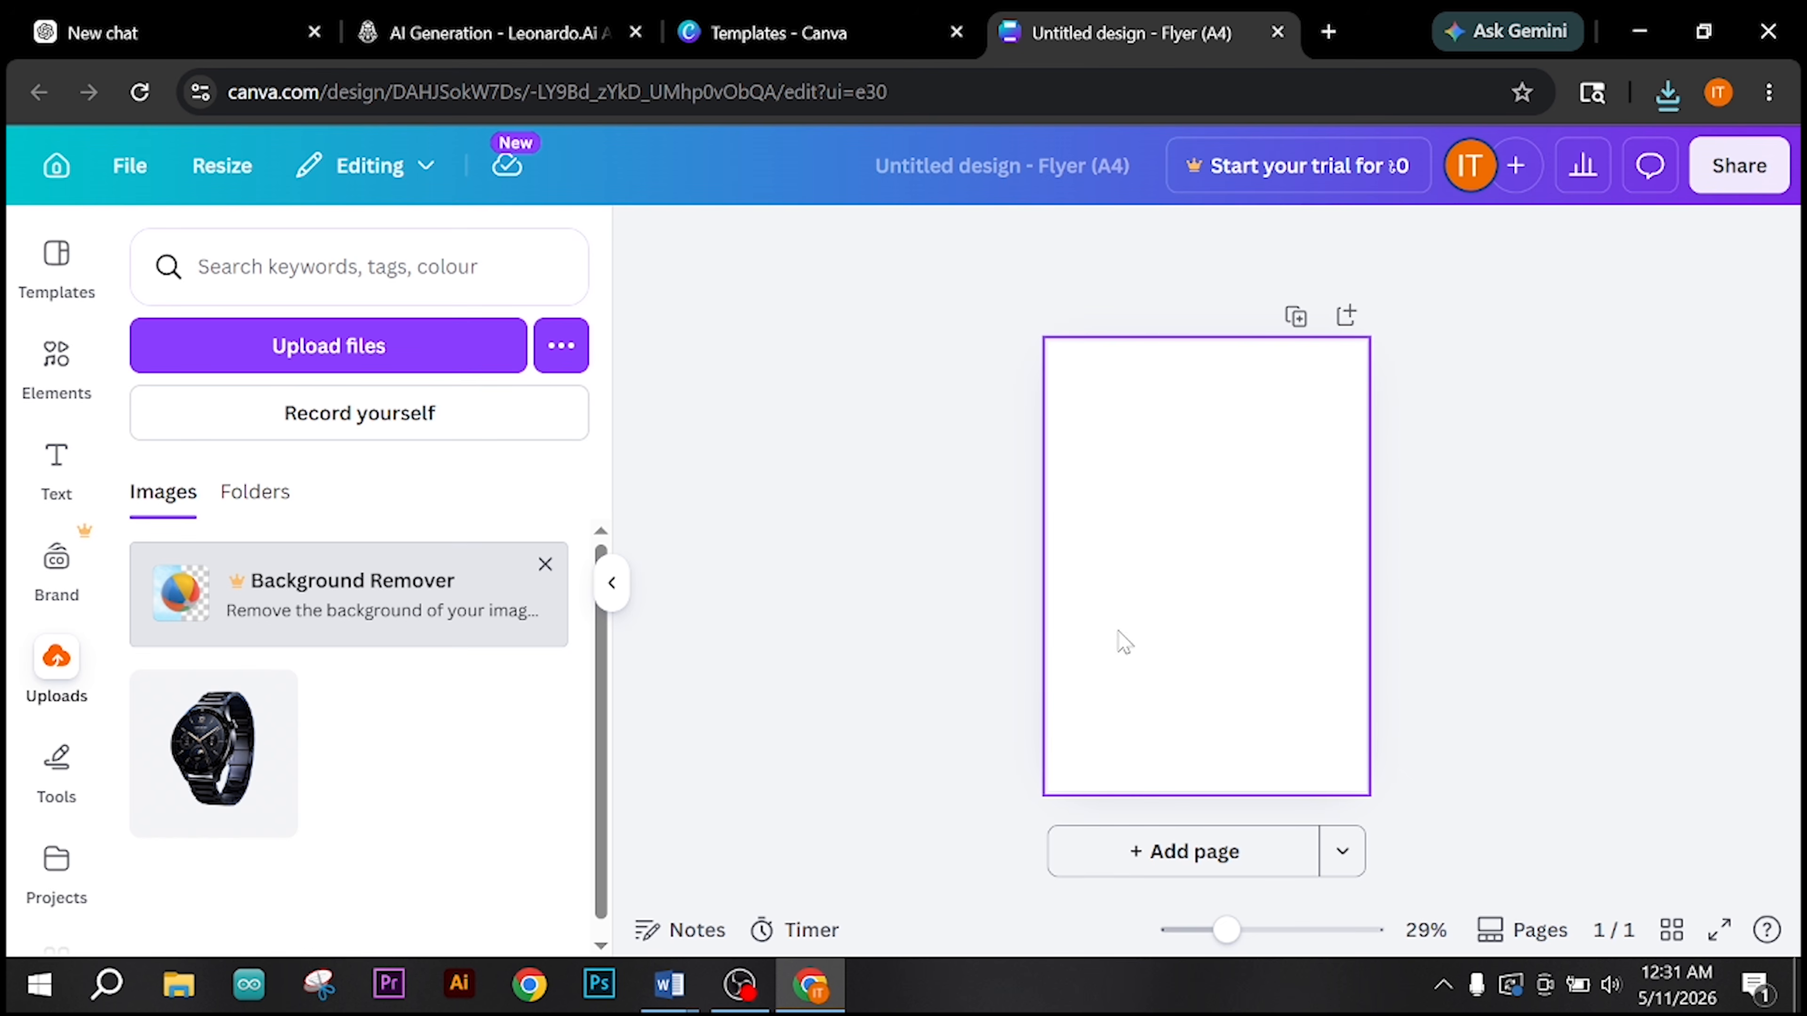
# Step: Go back to the ChatGPT conversation and download the generated blue-black gradient background image
pyautogui.click(85, 32)
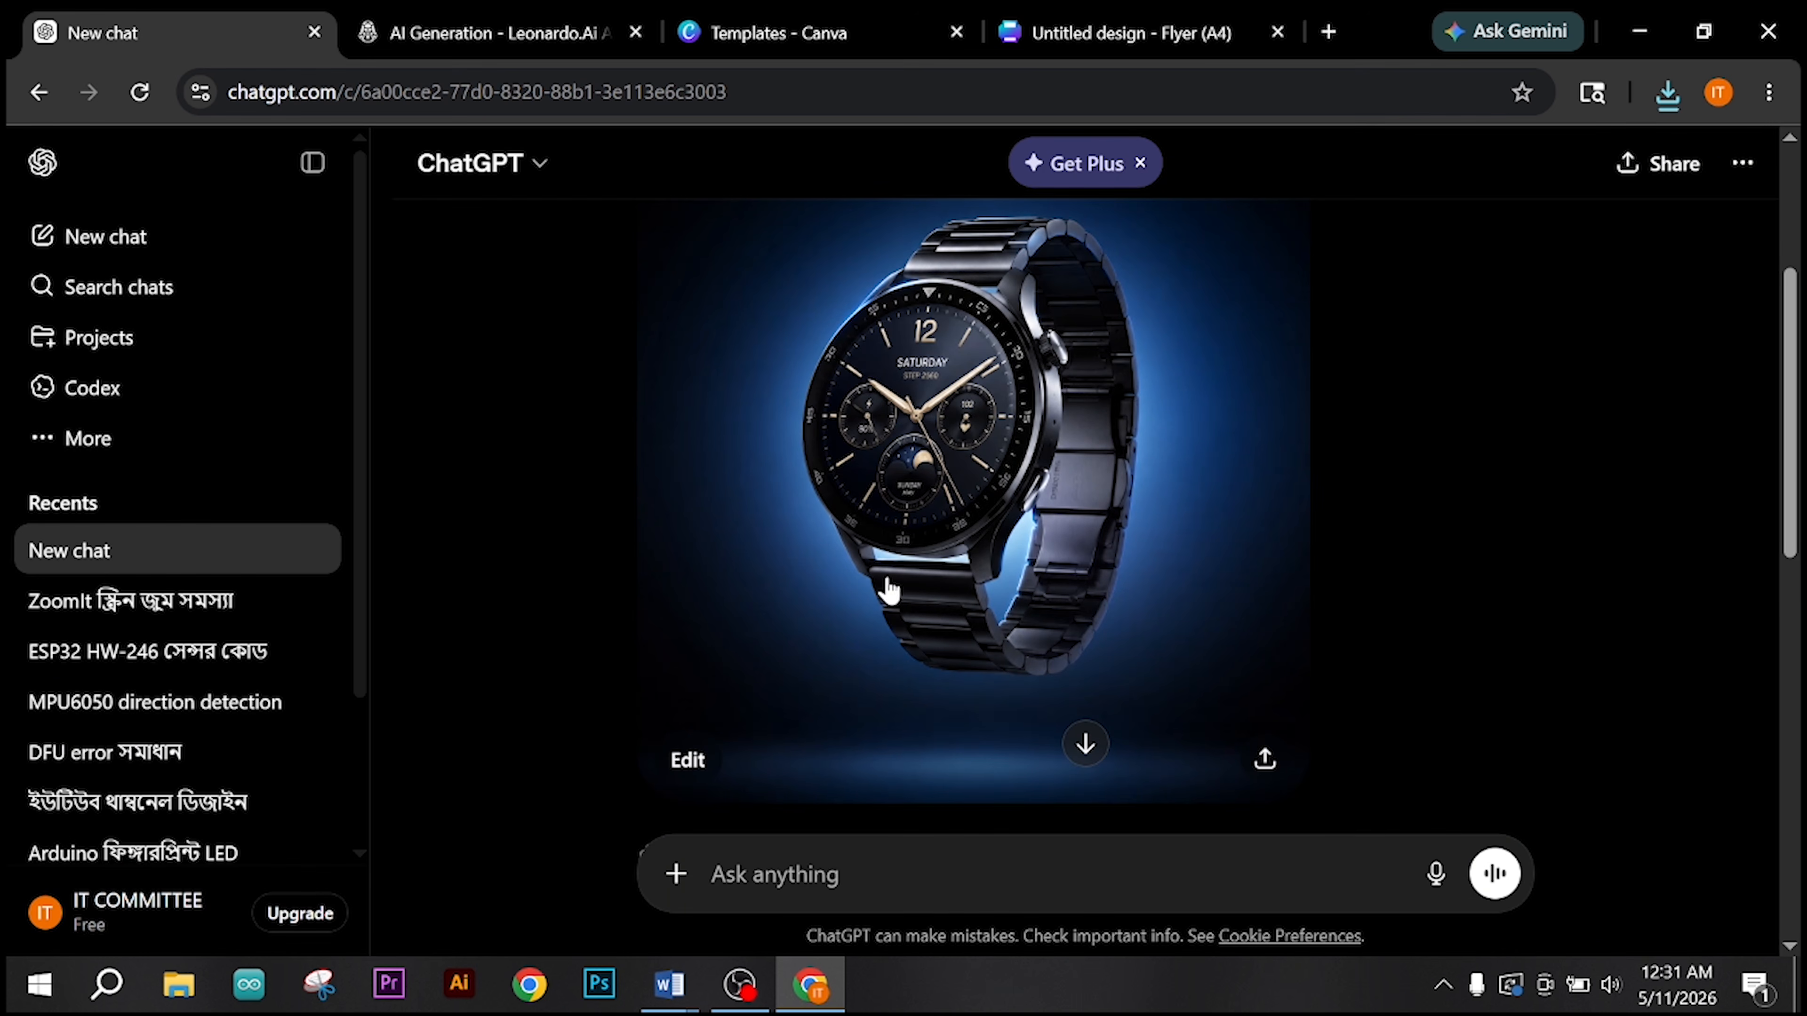
pyautogui.scroll(-5, 885, 591)
pyautogui.scroll(-4, 889, 590)
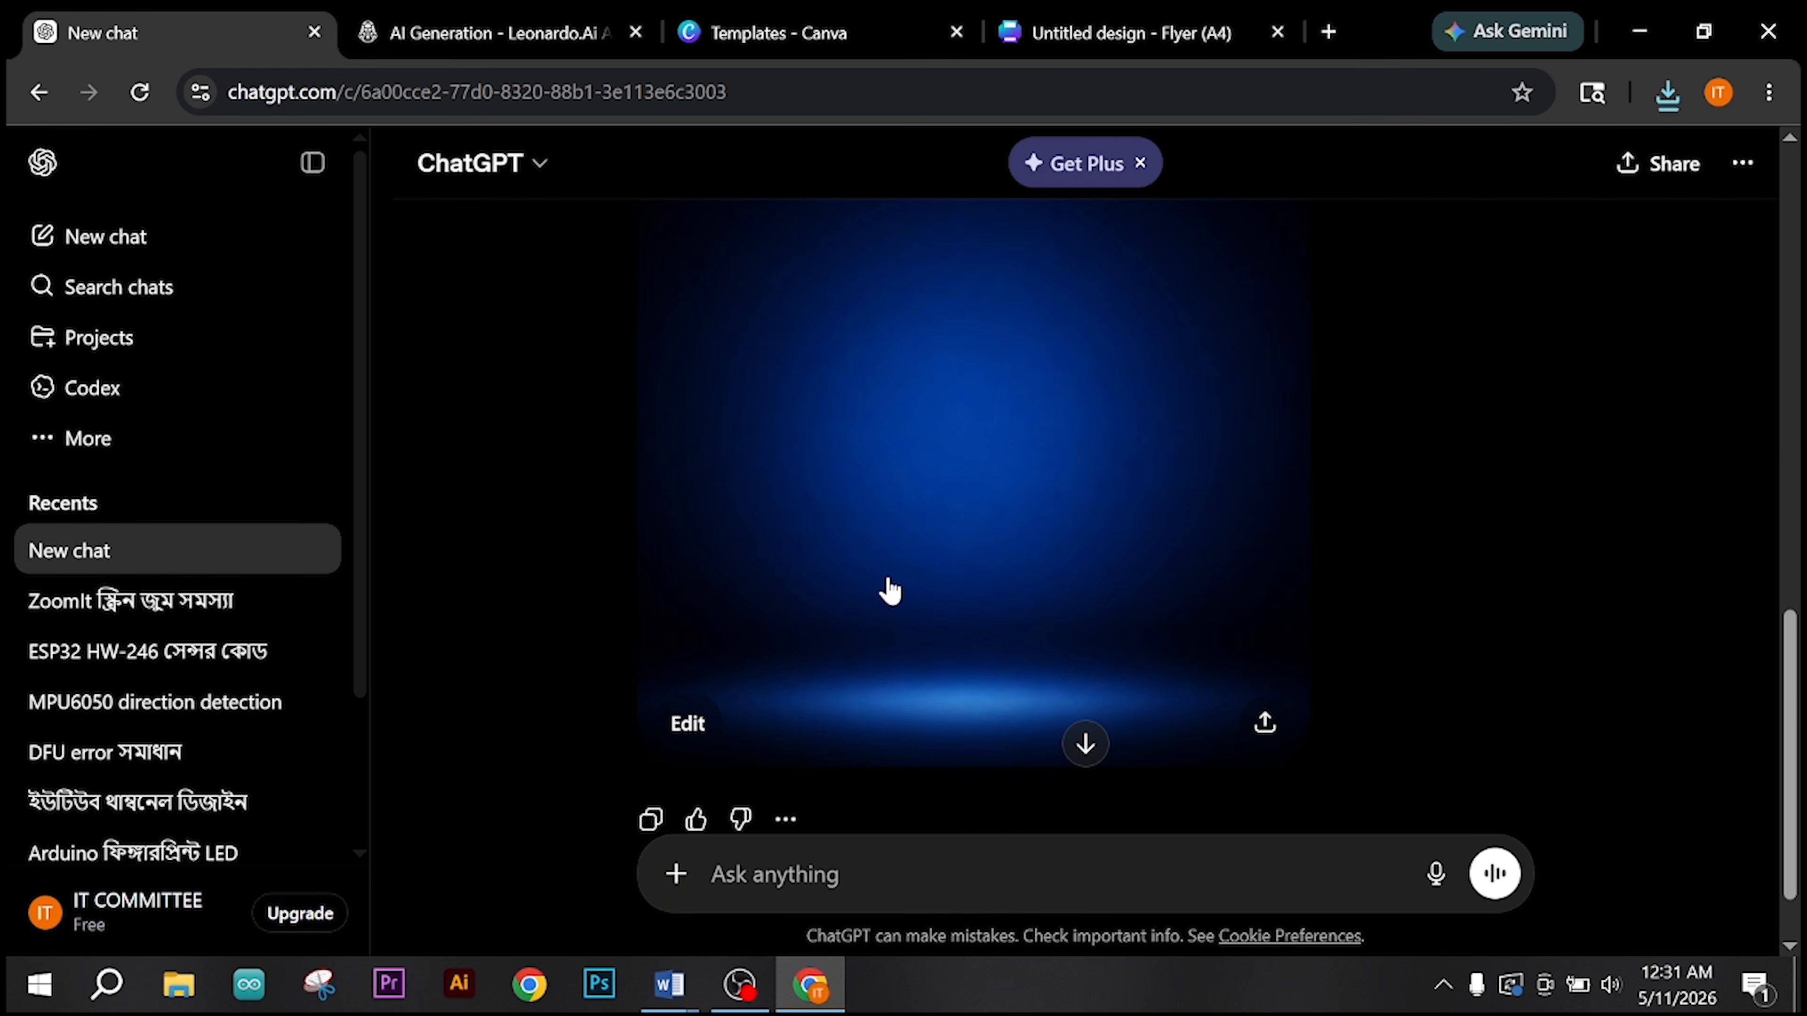
pyautogui.click(952, 548)
pyautogui.click(1691, 166)
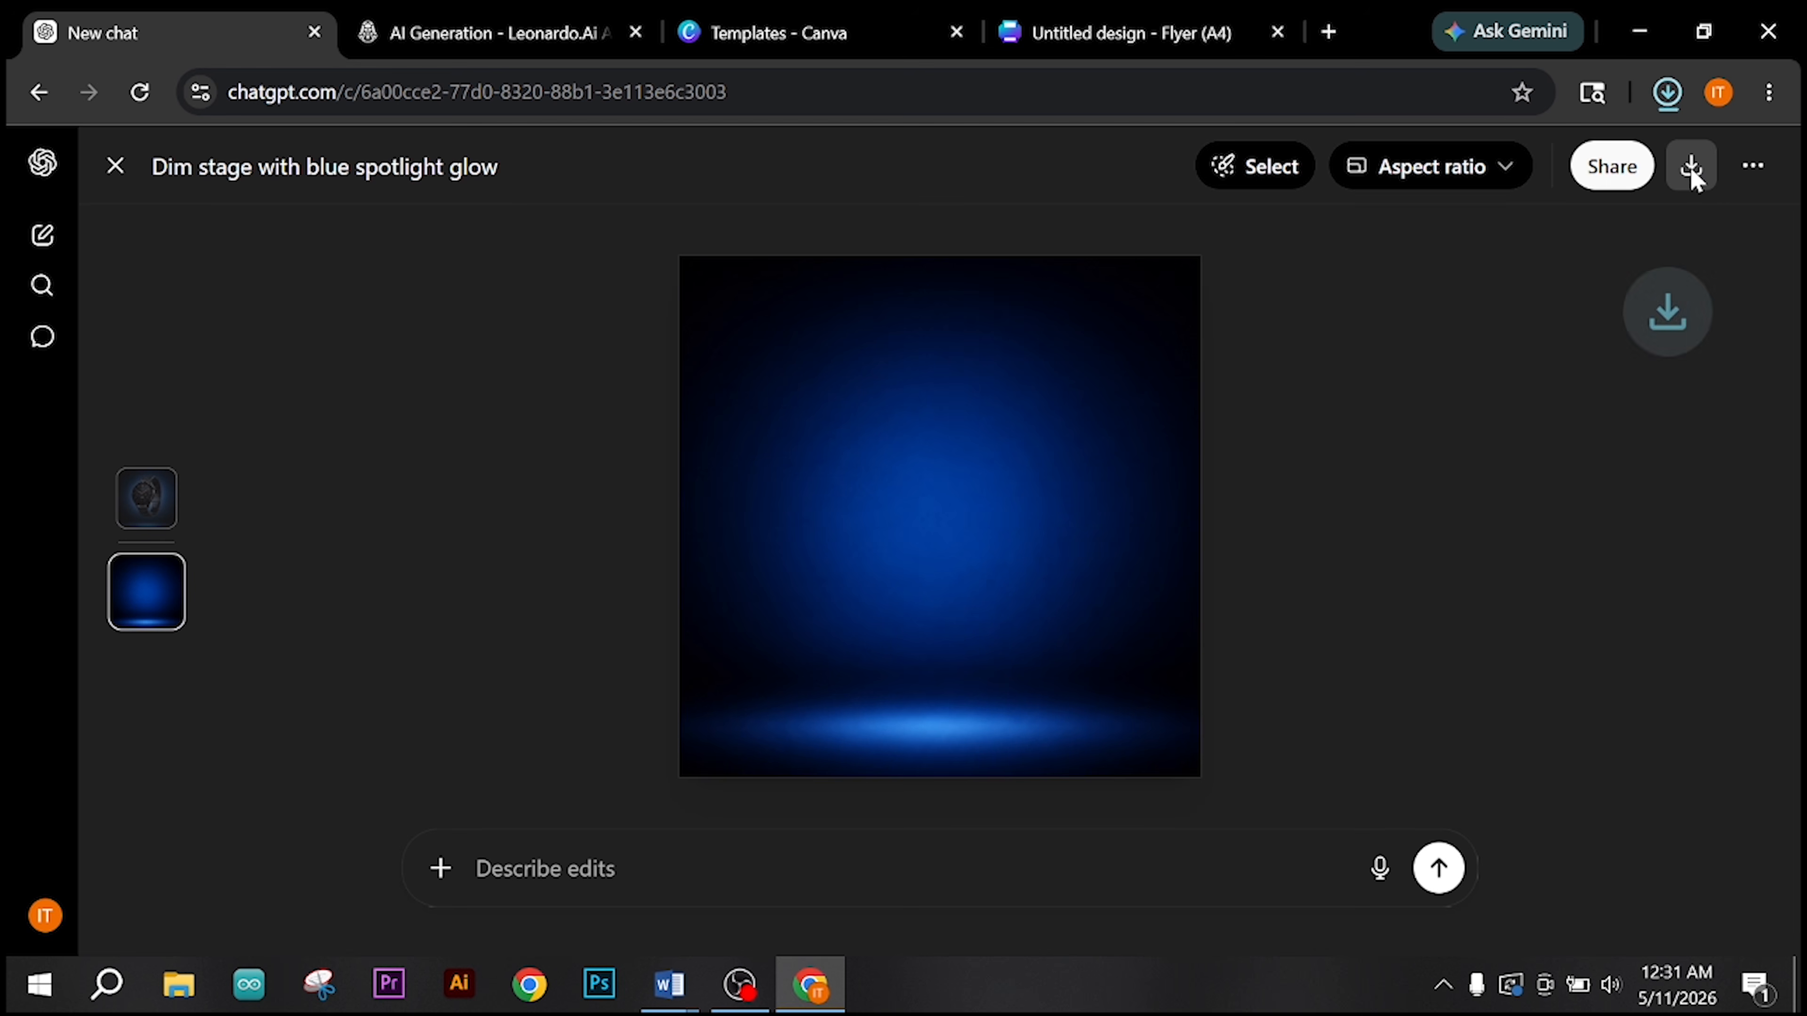
# Step: Switch back to the Canva flyer and upload the downloaded blue-black background image
pyautogui.click(872, 20)
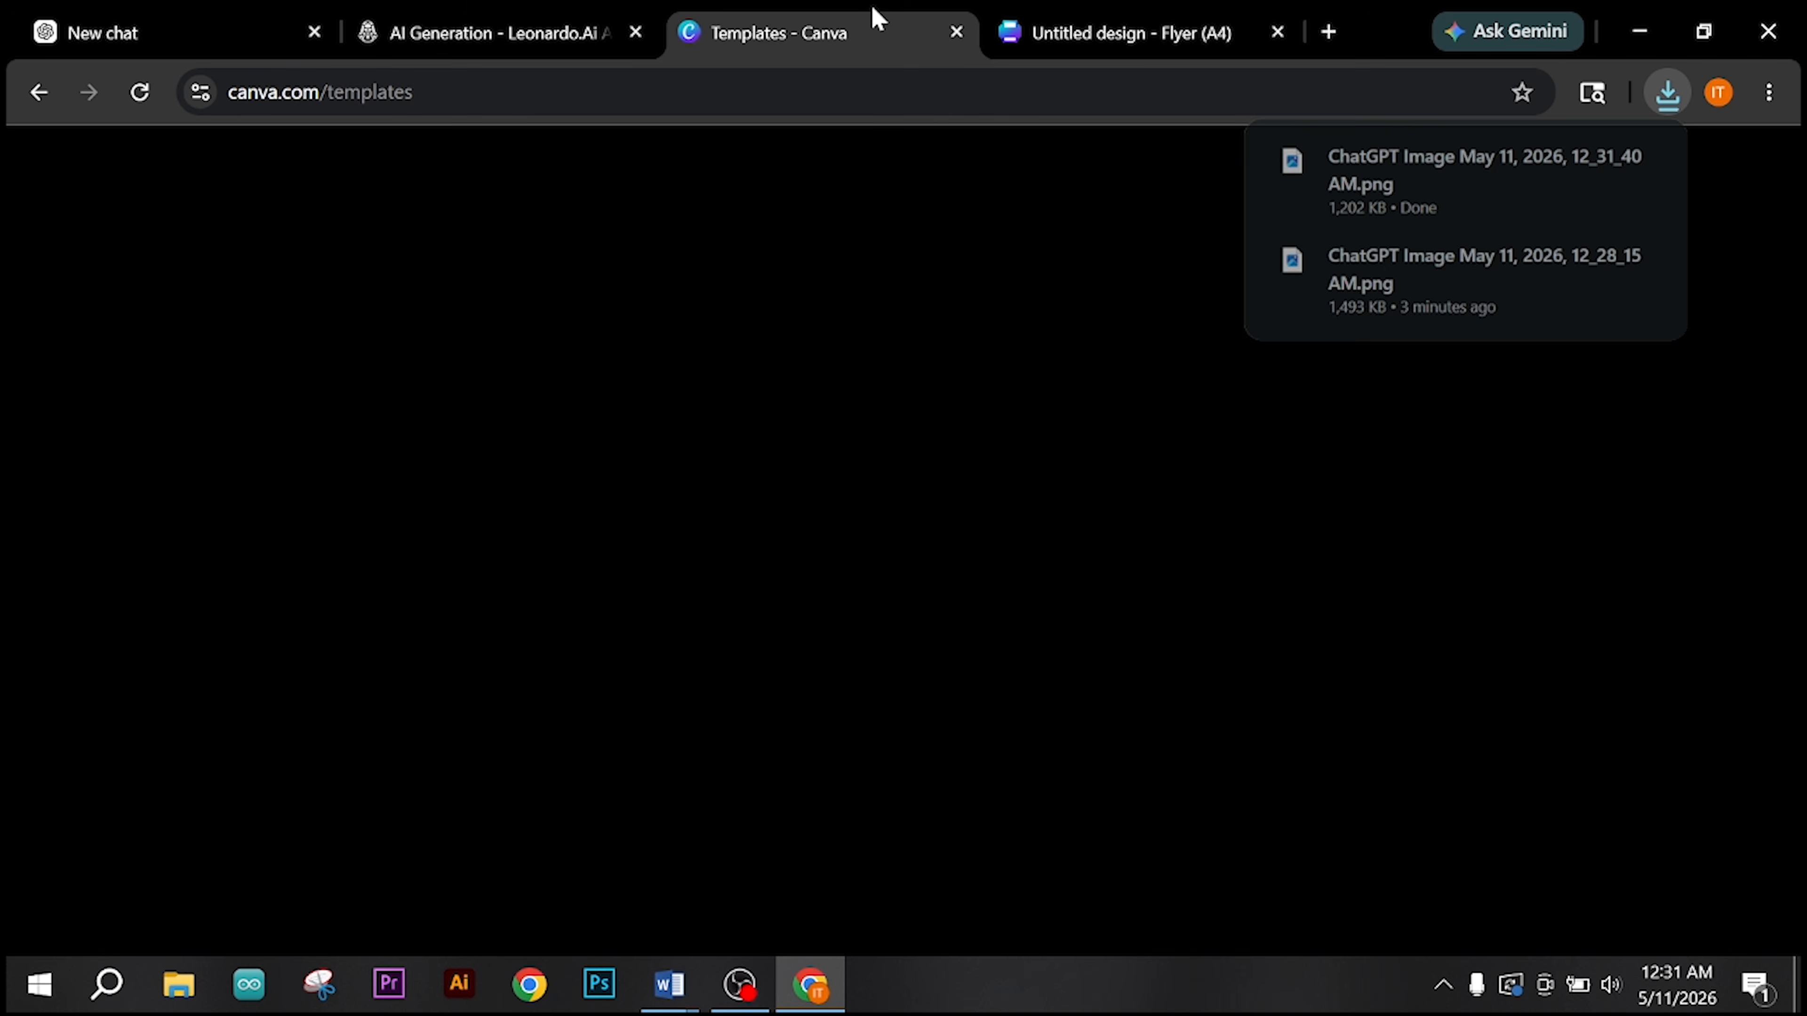
pyautogui.click(1074, 30)
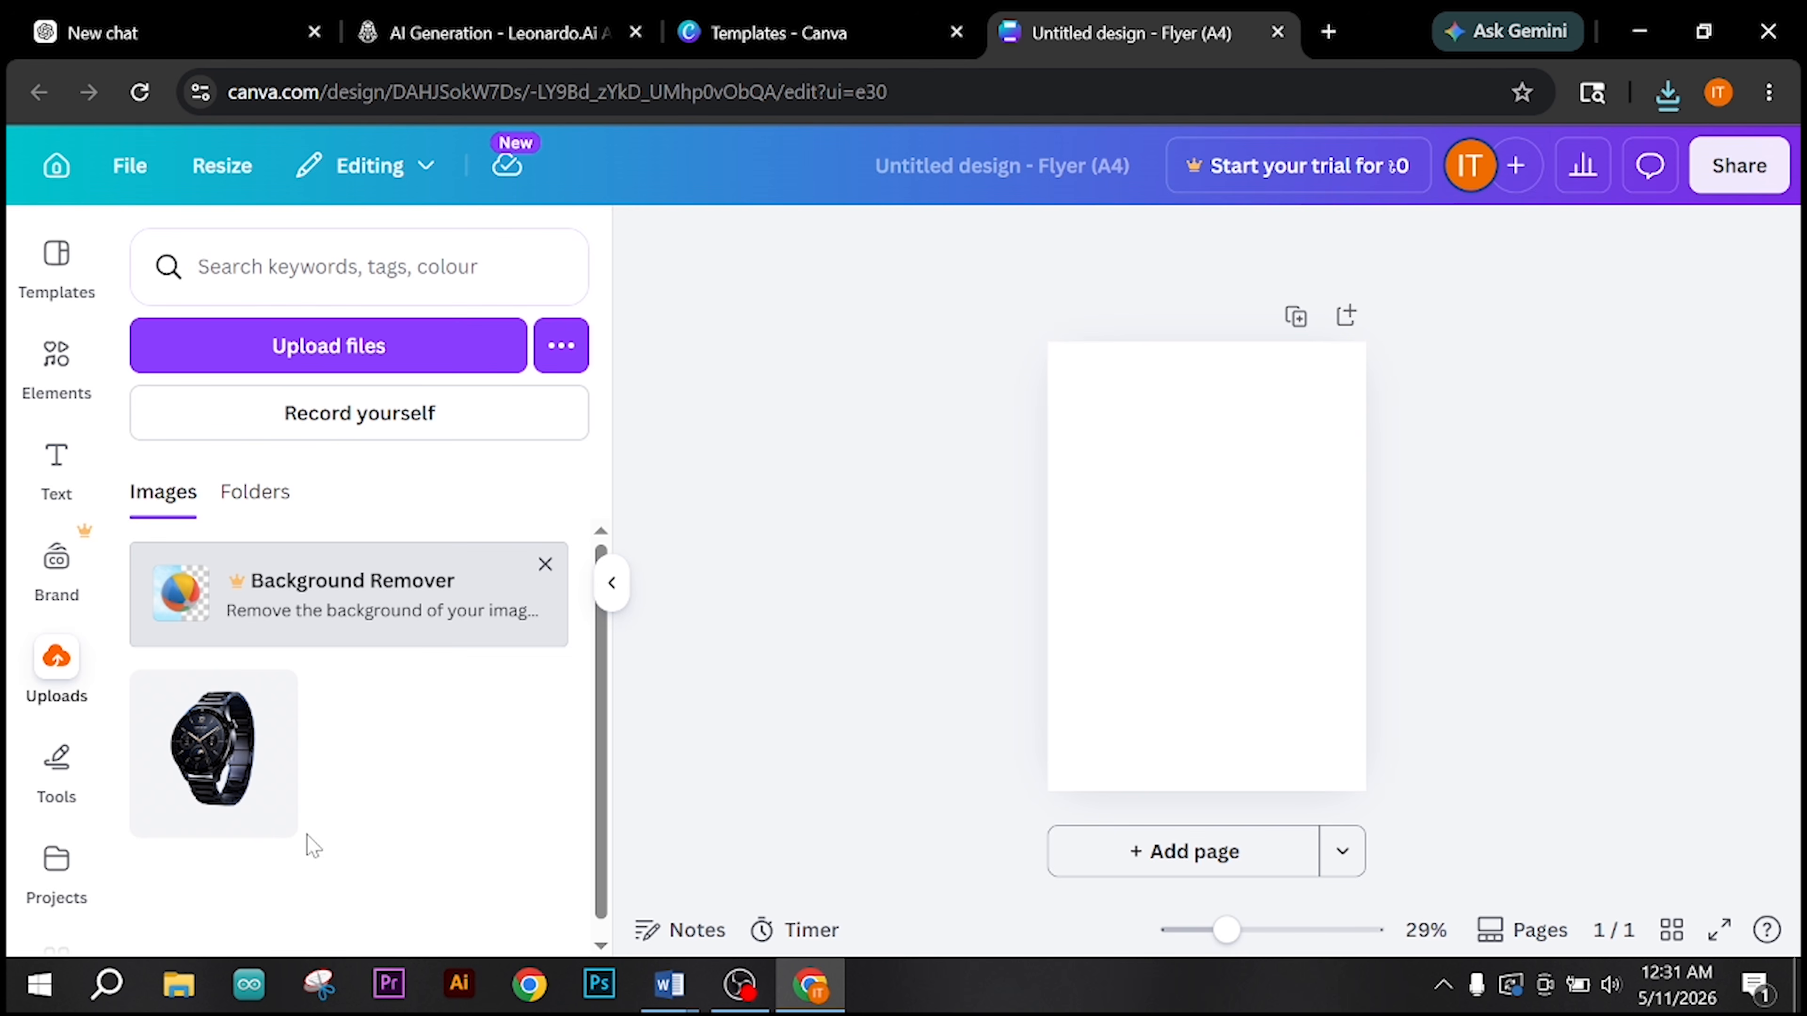
pyautogui.click(403, 338)
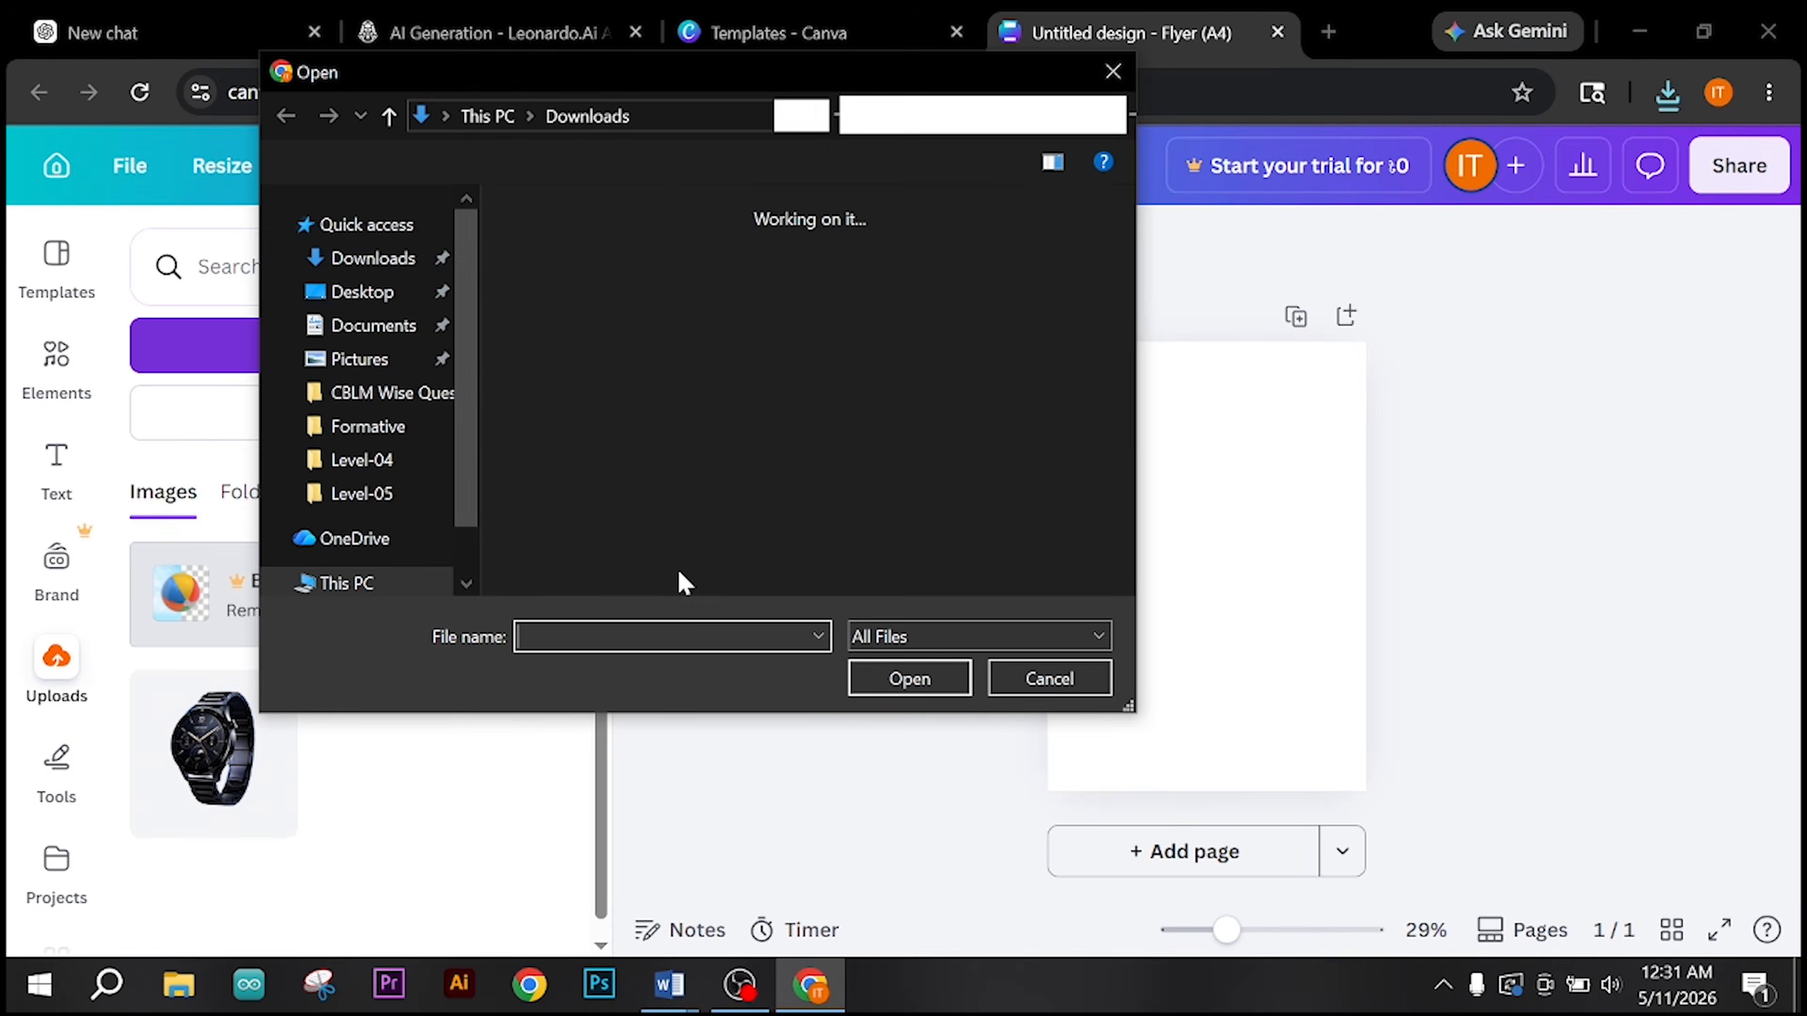
pyautogui.doubleClick(578, 299)
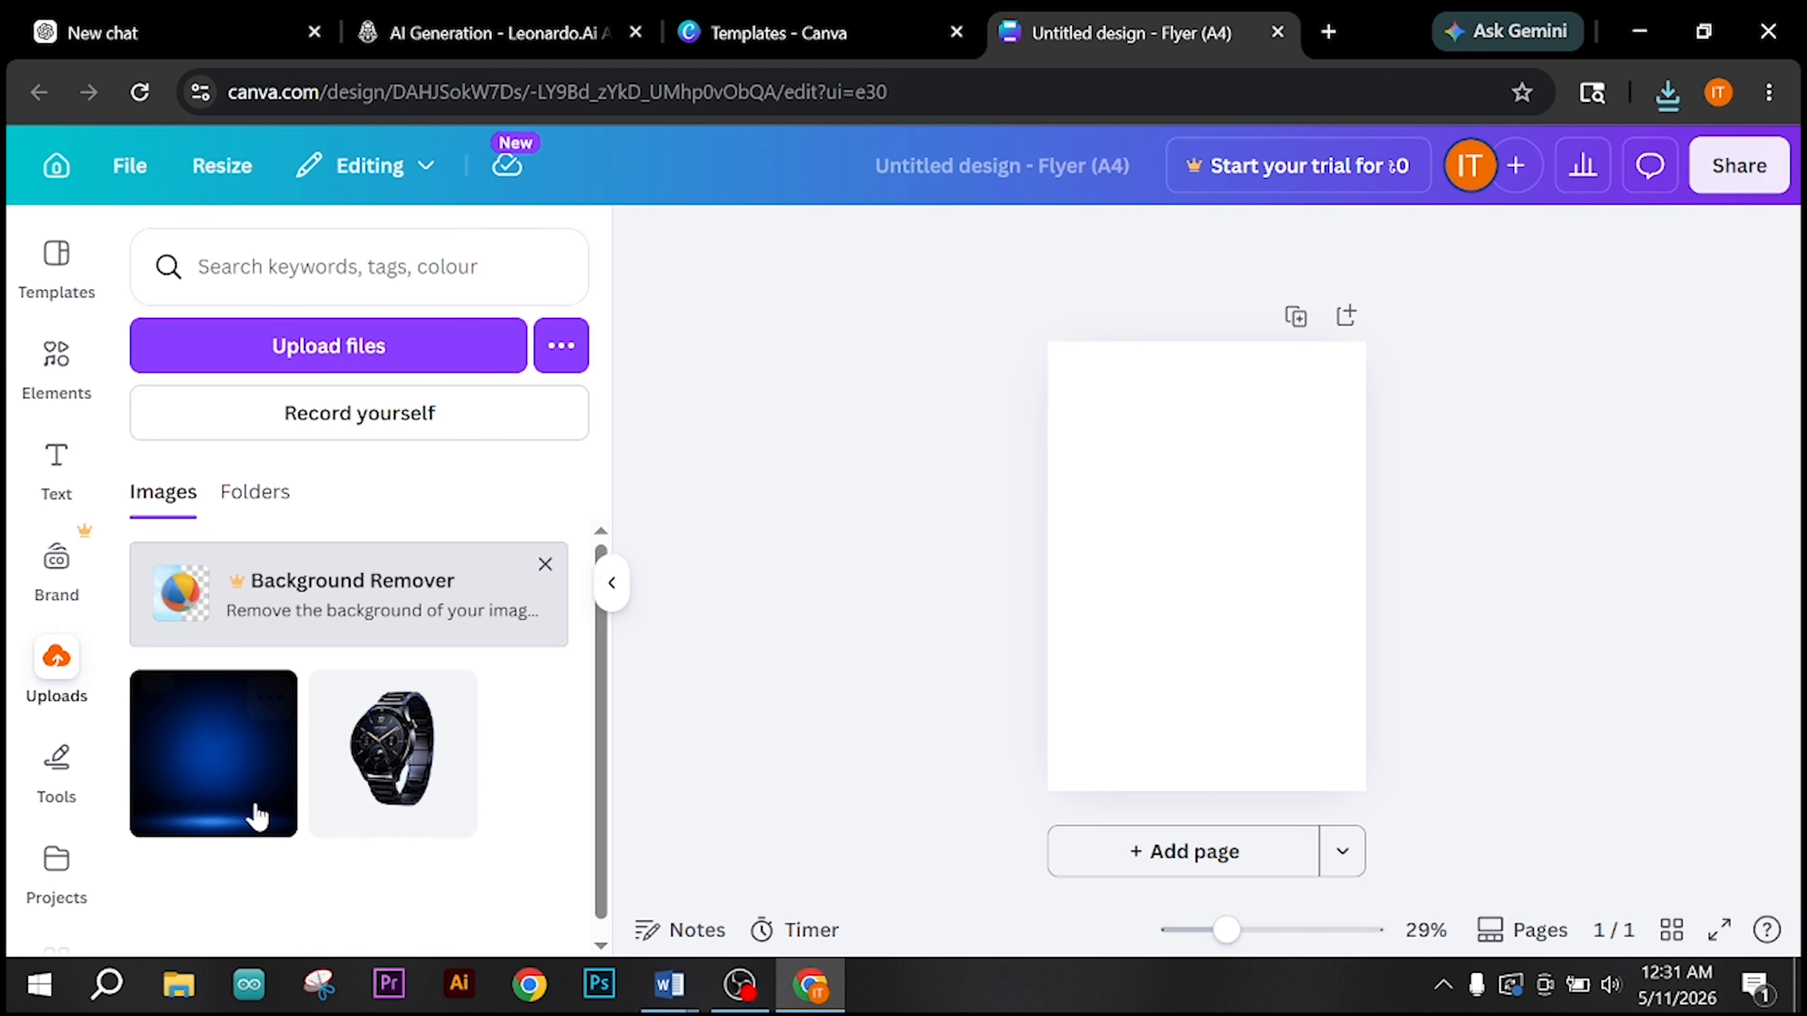
# Step: Place the blue-black background on the flyer, enlarge it to cover the whole A4 page and centre its glow horizontally
pyautogui.click(209, 759)
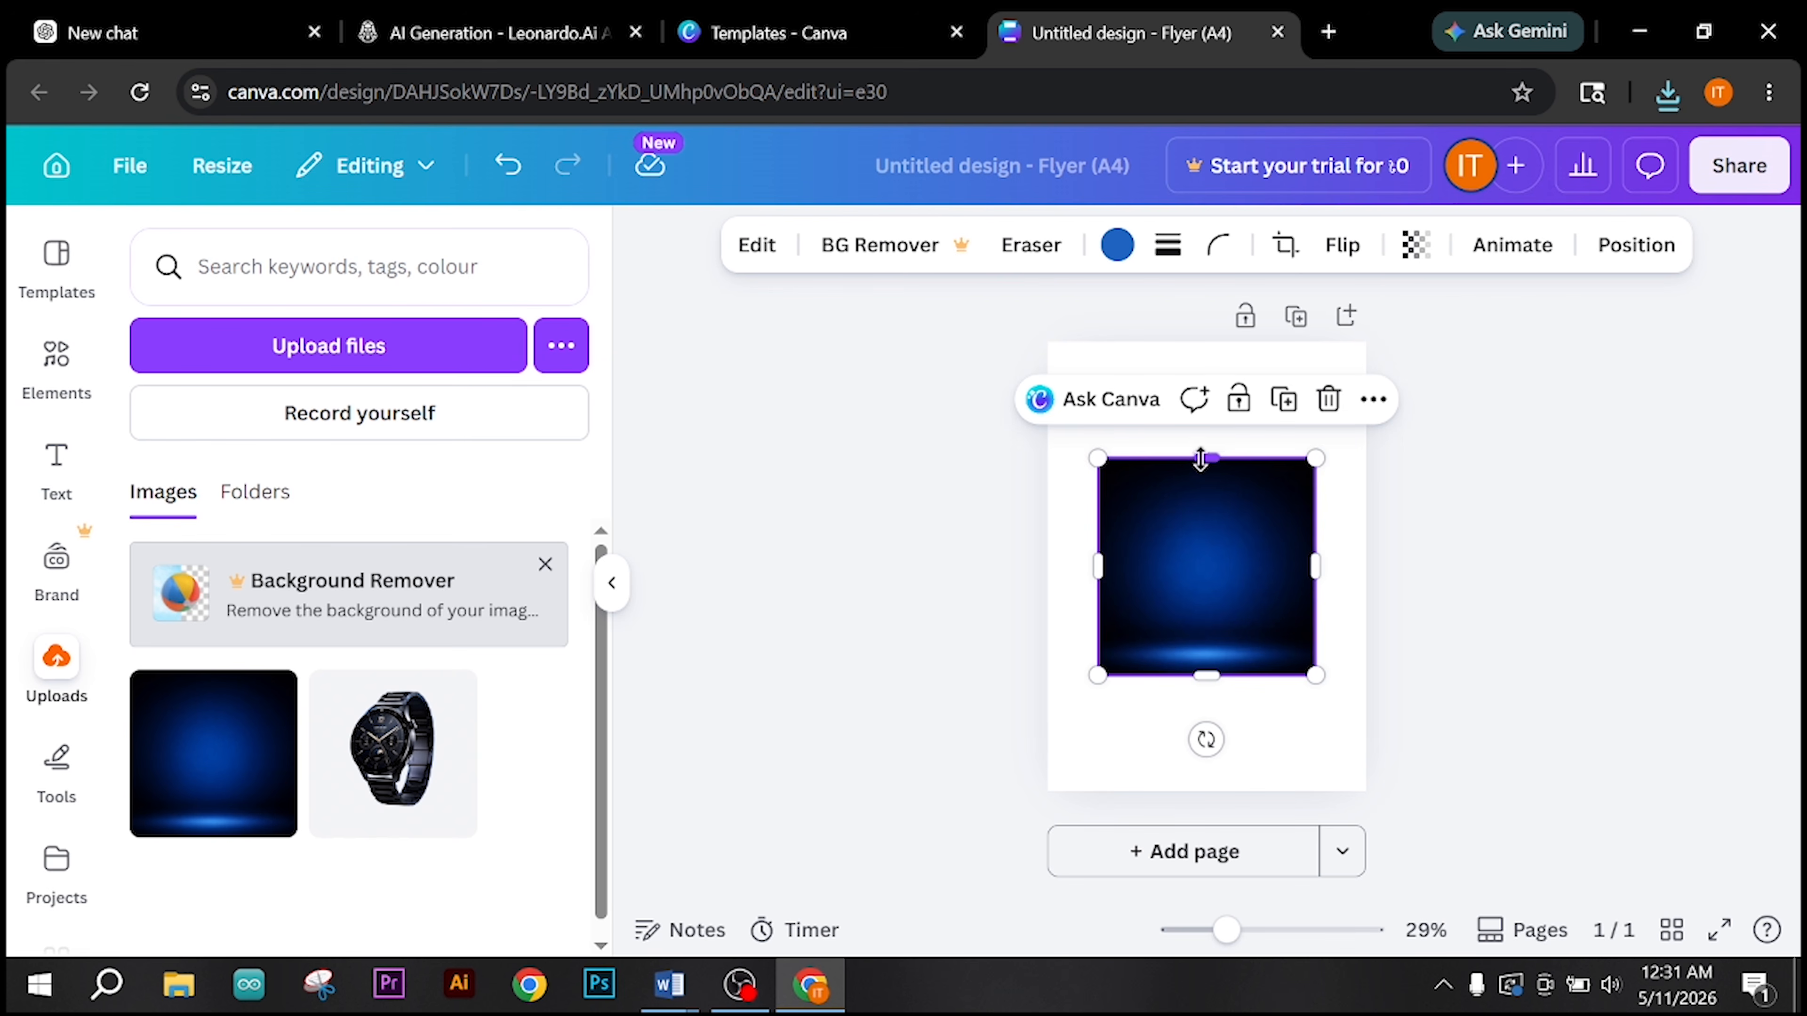
pyautogui.moveTo(1201, 459); pyautogui.dragTo(1202, 341)
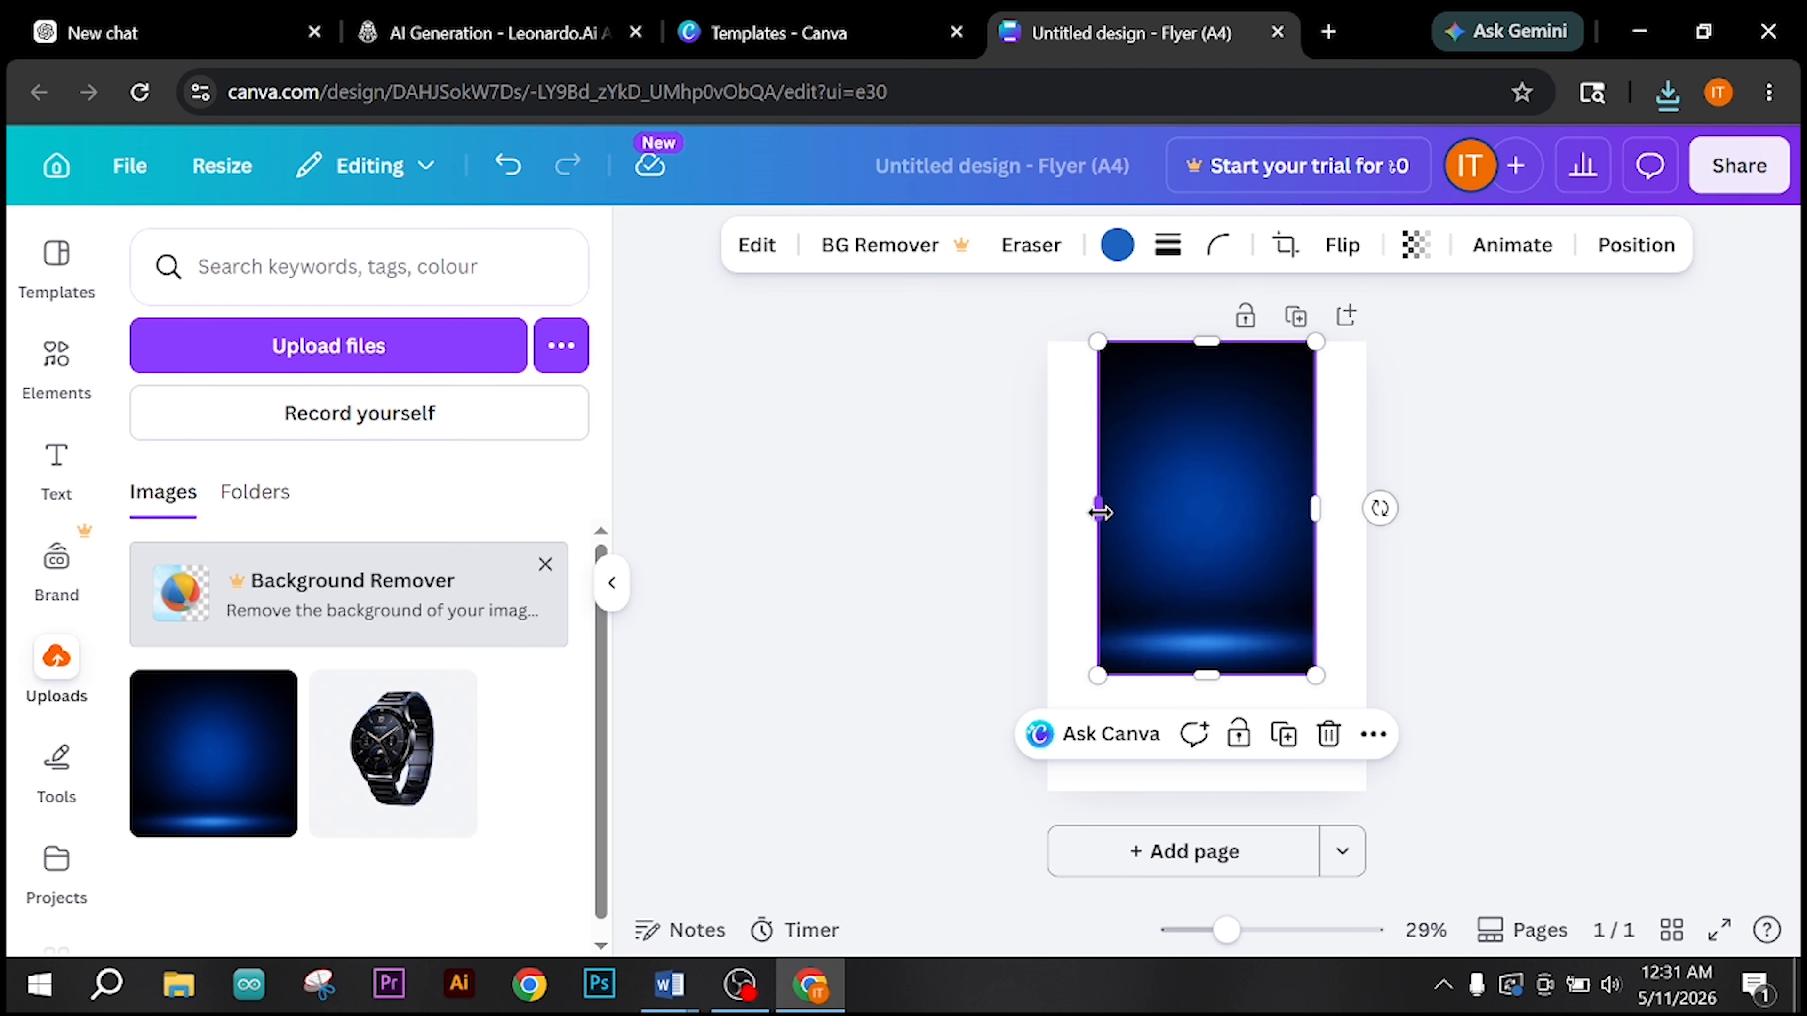
pyautogui.moveTo(1099, 511); pyautogui.dragTo(1046, 520)
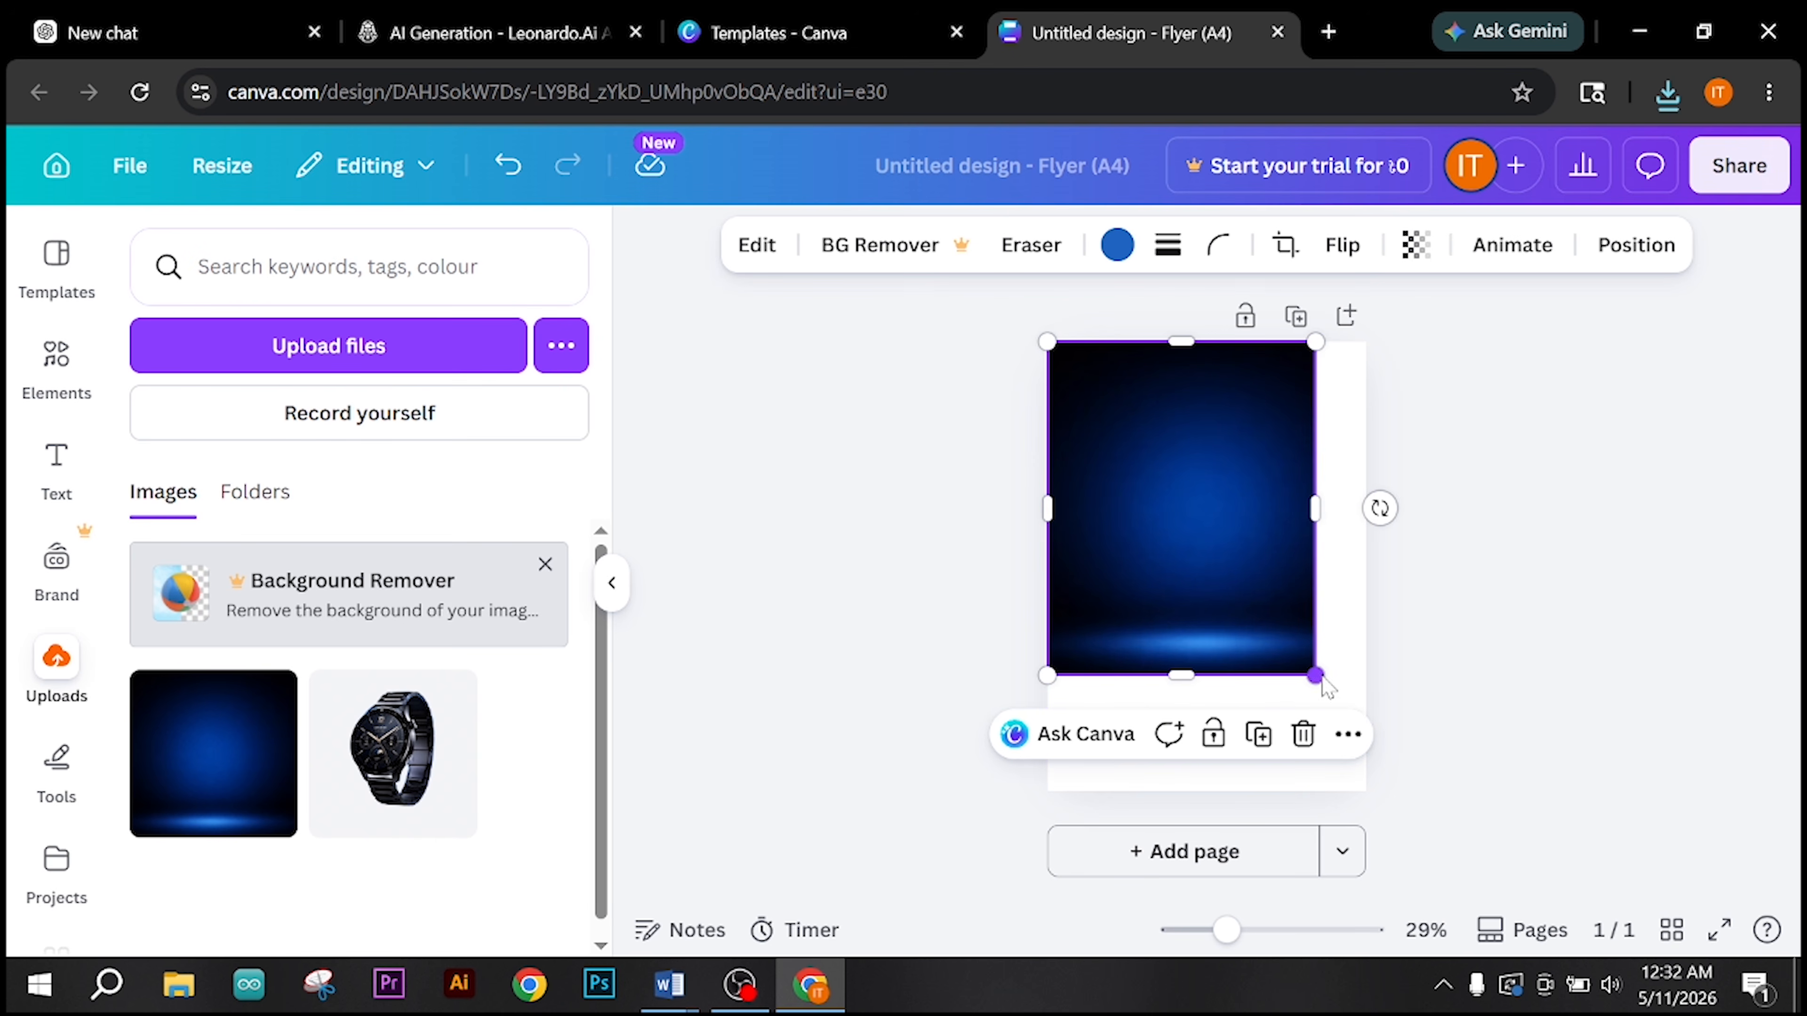
pyautogui.moveTo(1315, 674); pyautogui.dragTo(1400, 804)
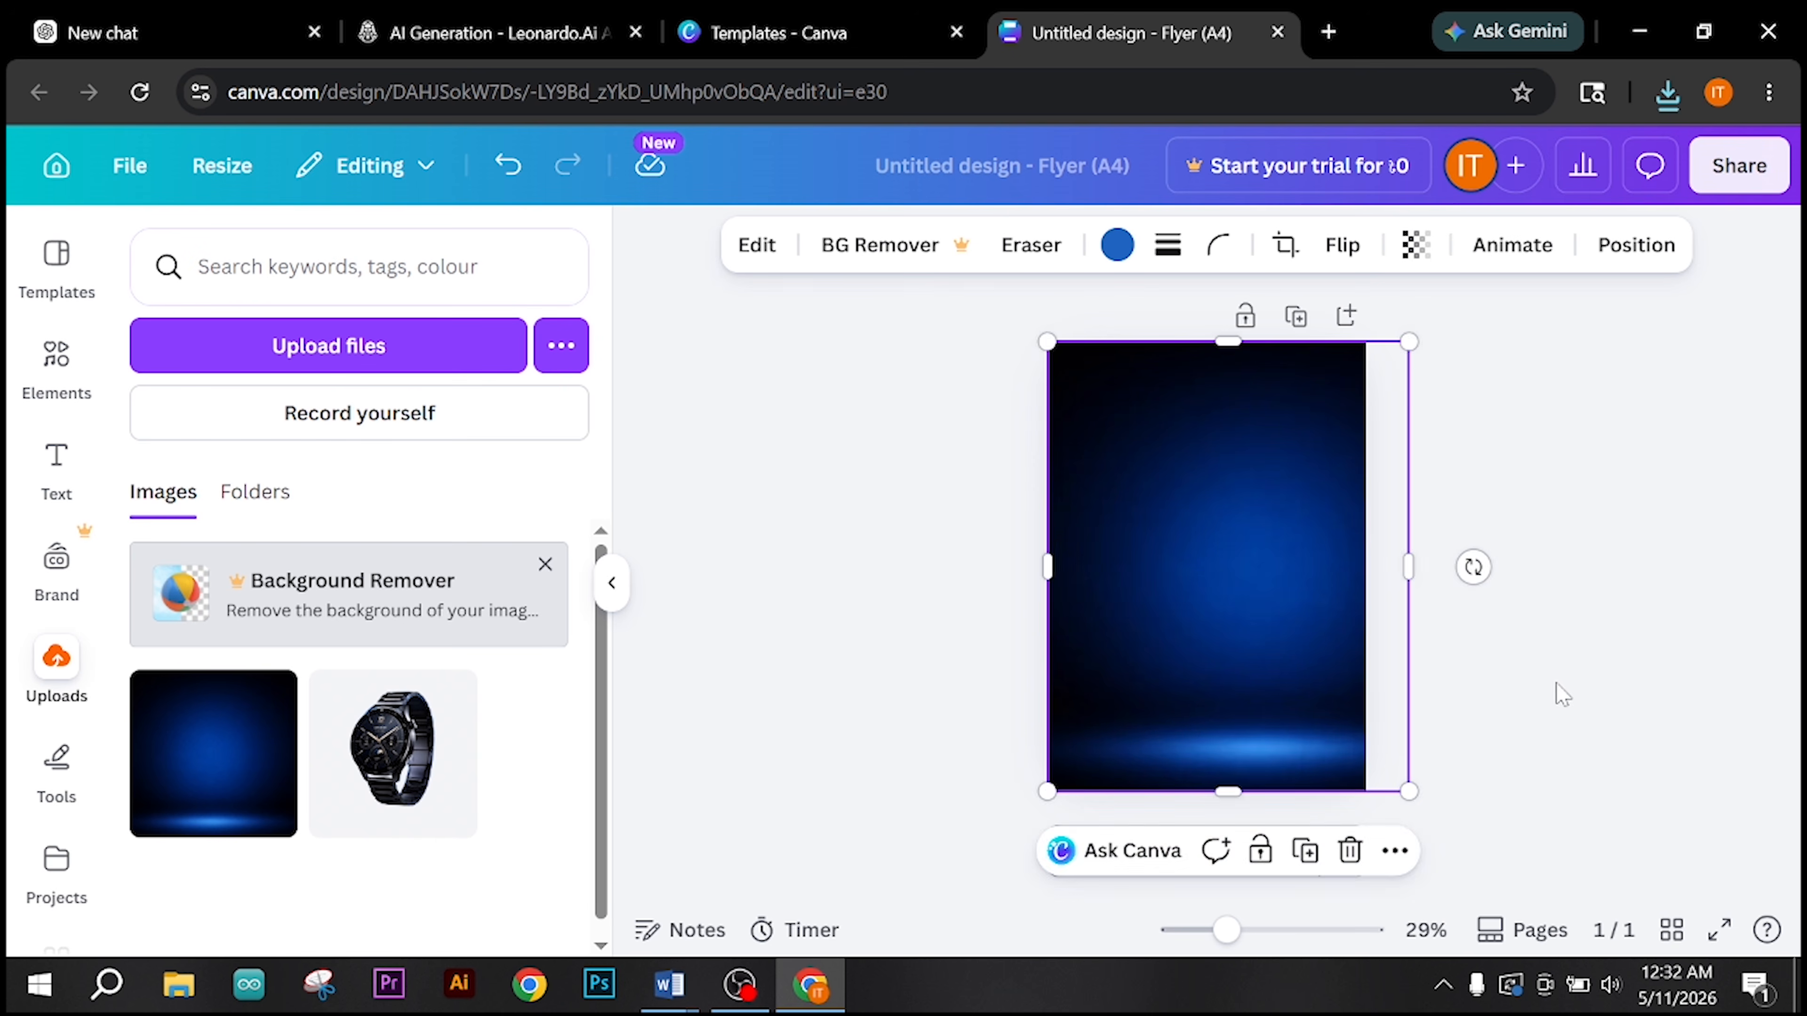
pyautogui.click(1583, 683)
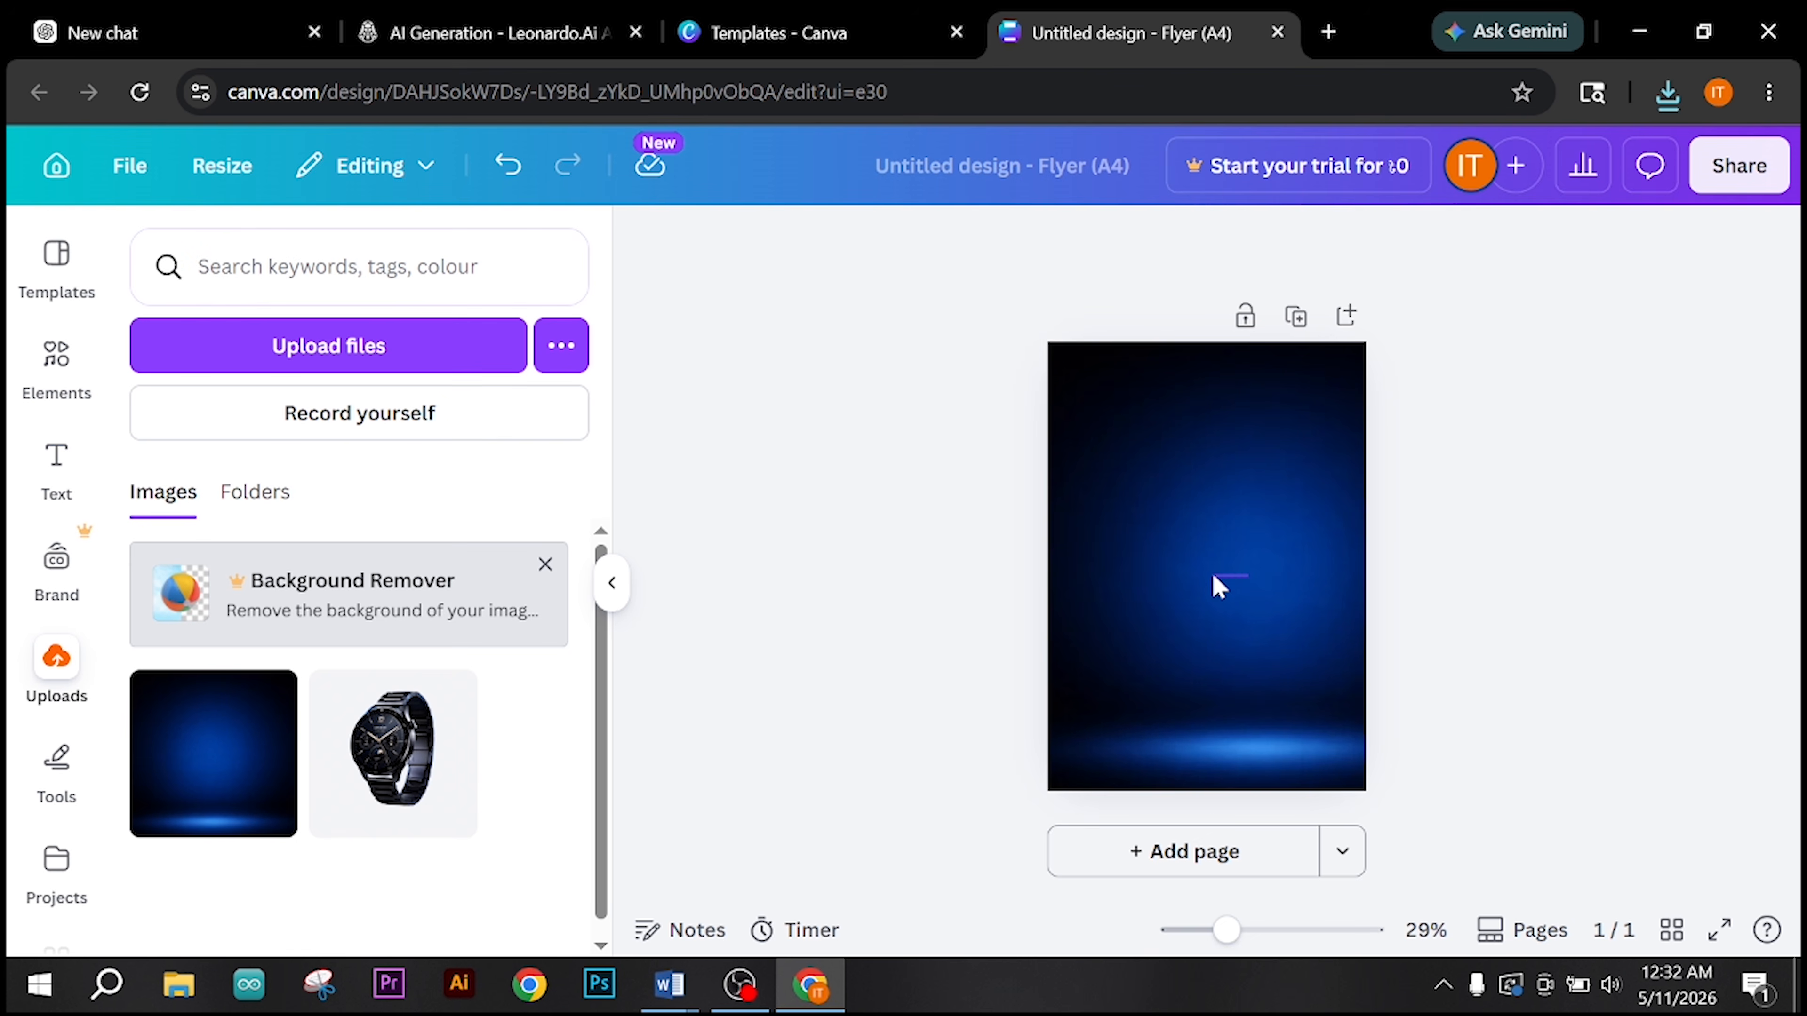
pyautogui.click(1225, 602)
pyautogui.moveTo(1213, 585)
pyautogui.mouseDown()
pyautogui.moveTo(1193, 553)
pyautogui.moveTo(1182, 571)
pyautogui.mouseUp()
pyautogui.click(1508, 597)
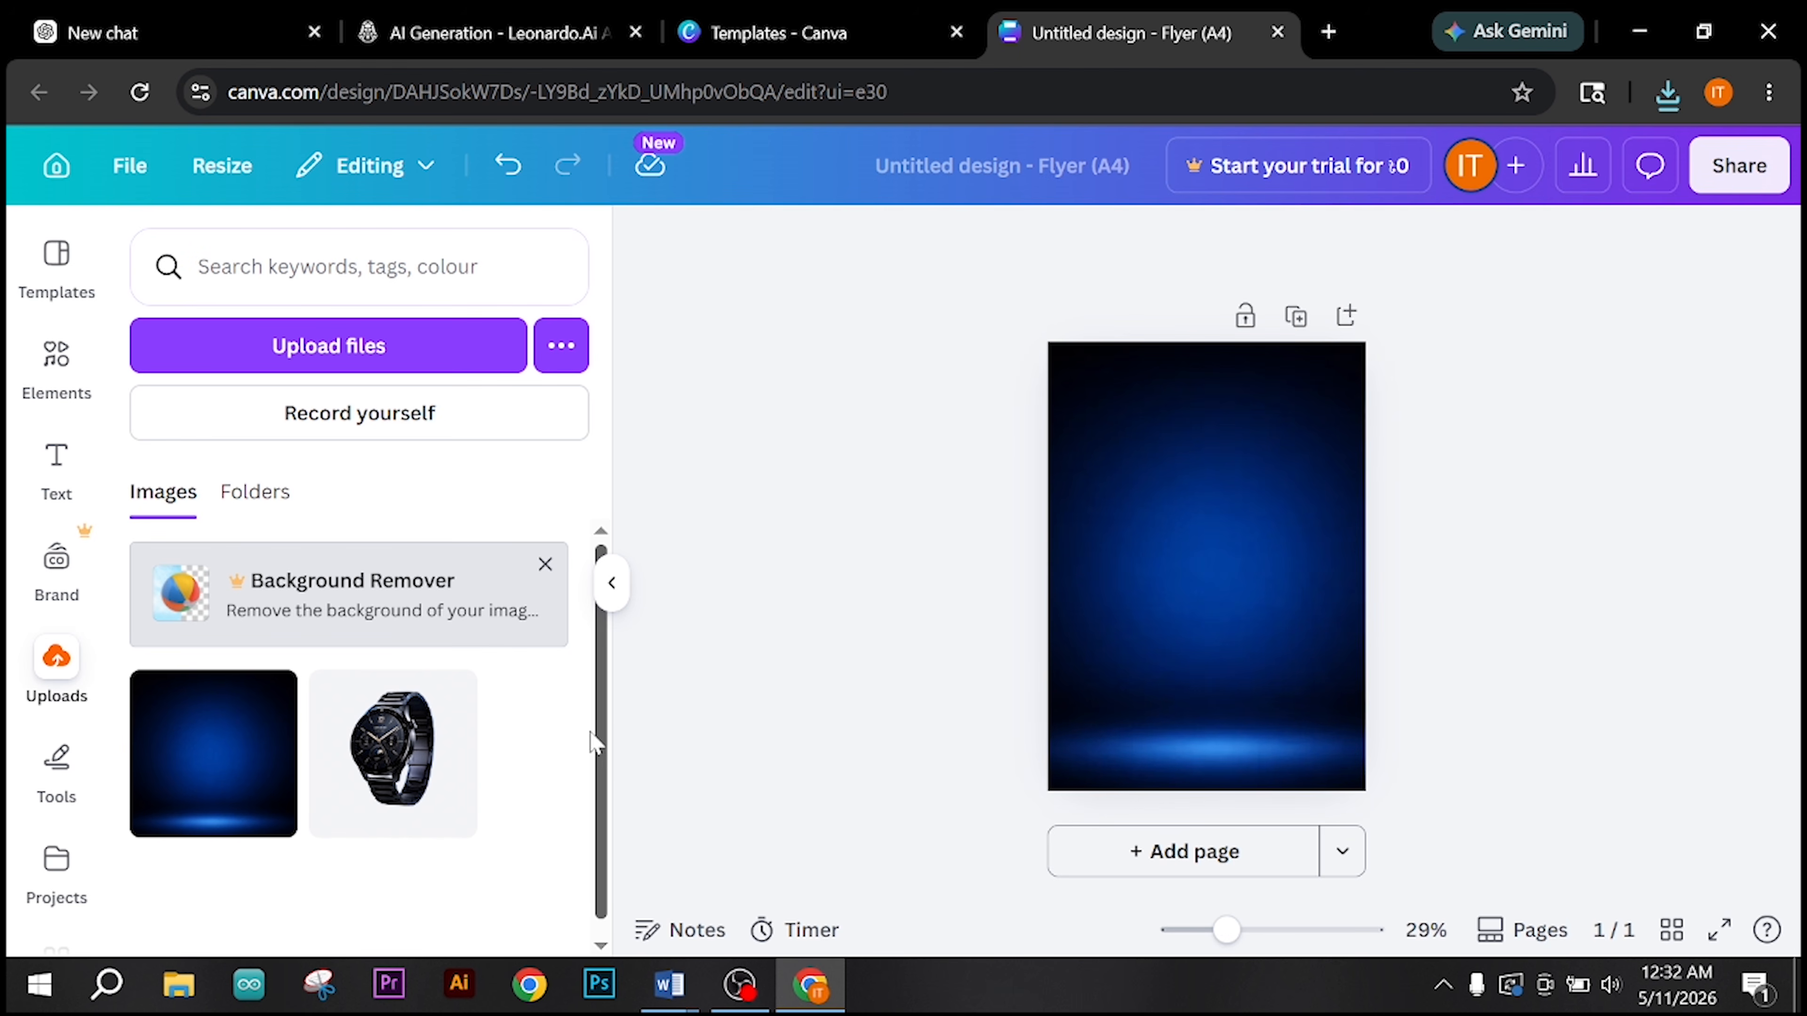
# Step: Add the watch cutout to the flyer, enlarging it to about the page width and centring it over the background
pyautogui.click(389, 766)
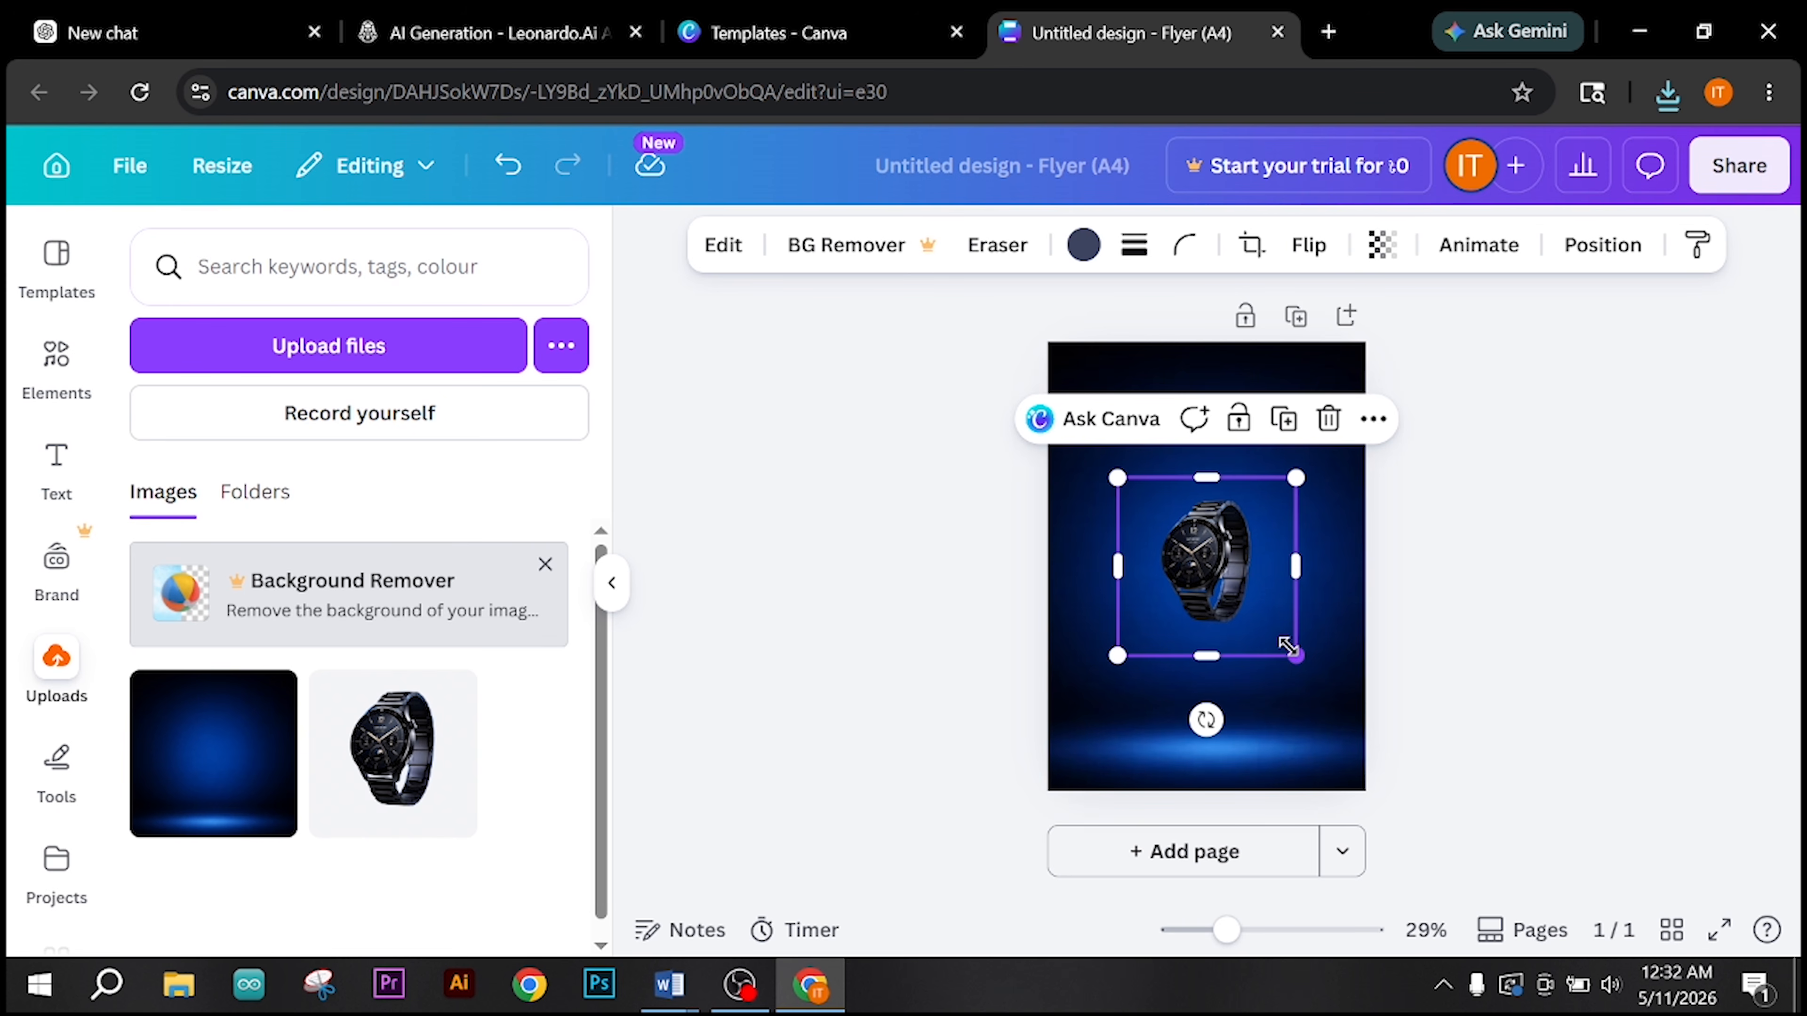
pyautogui.moveTo(1287, 646); pyautogui.dragTo(1188, 571)
pyautogui.click(1520, 623)
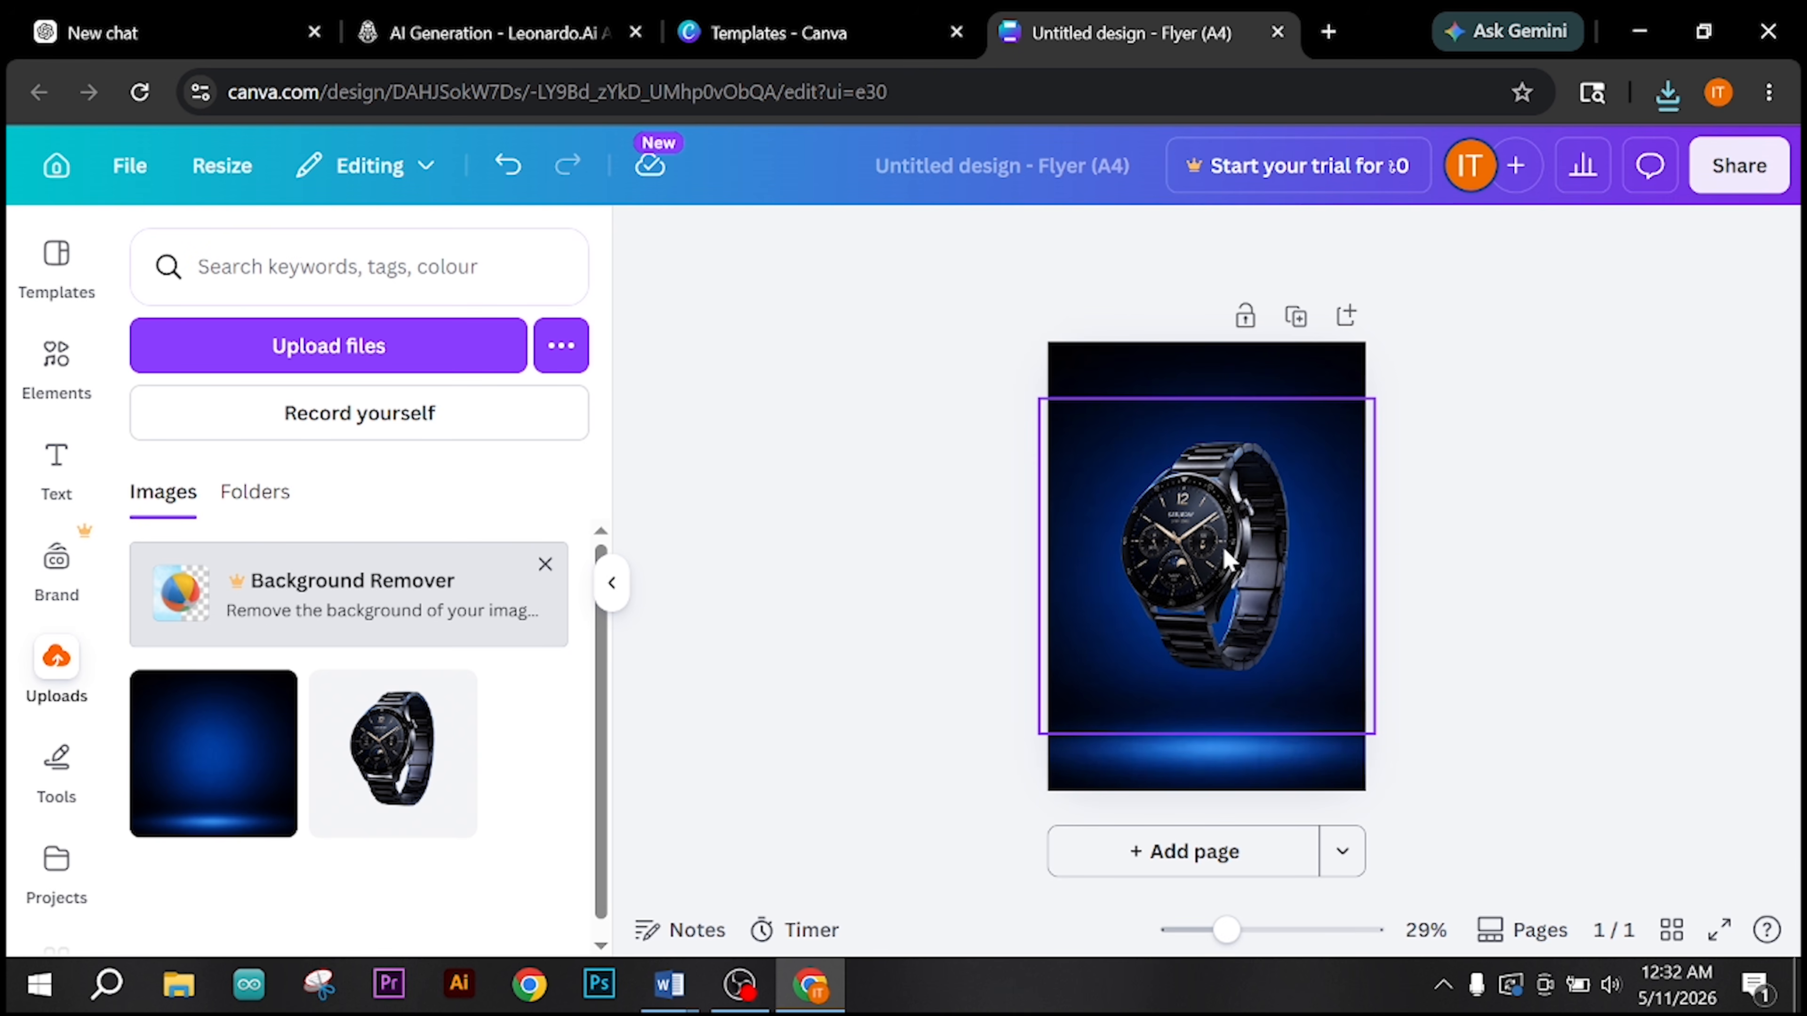
# Step: Apply the Backdrop shadow effect to the watch cutout on the flyer
pyautogui.click(1197, 552)
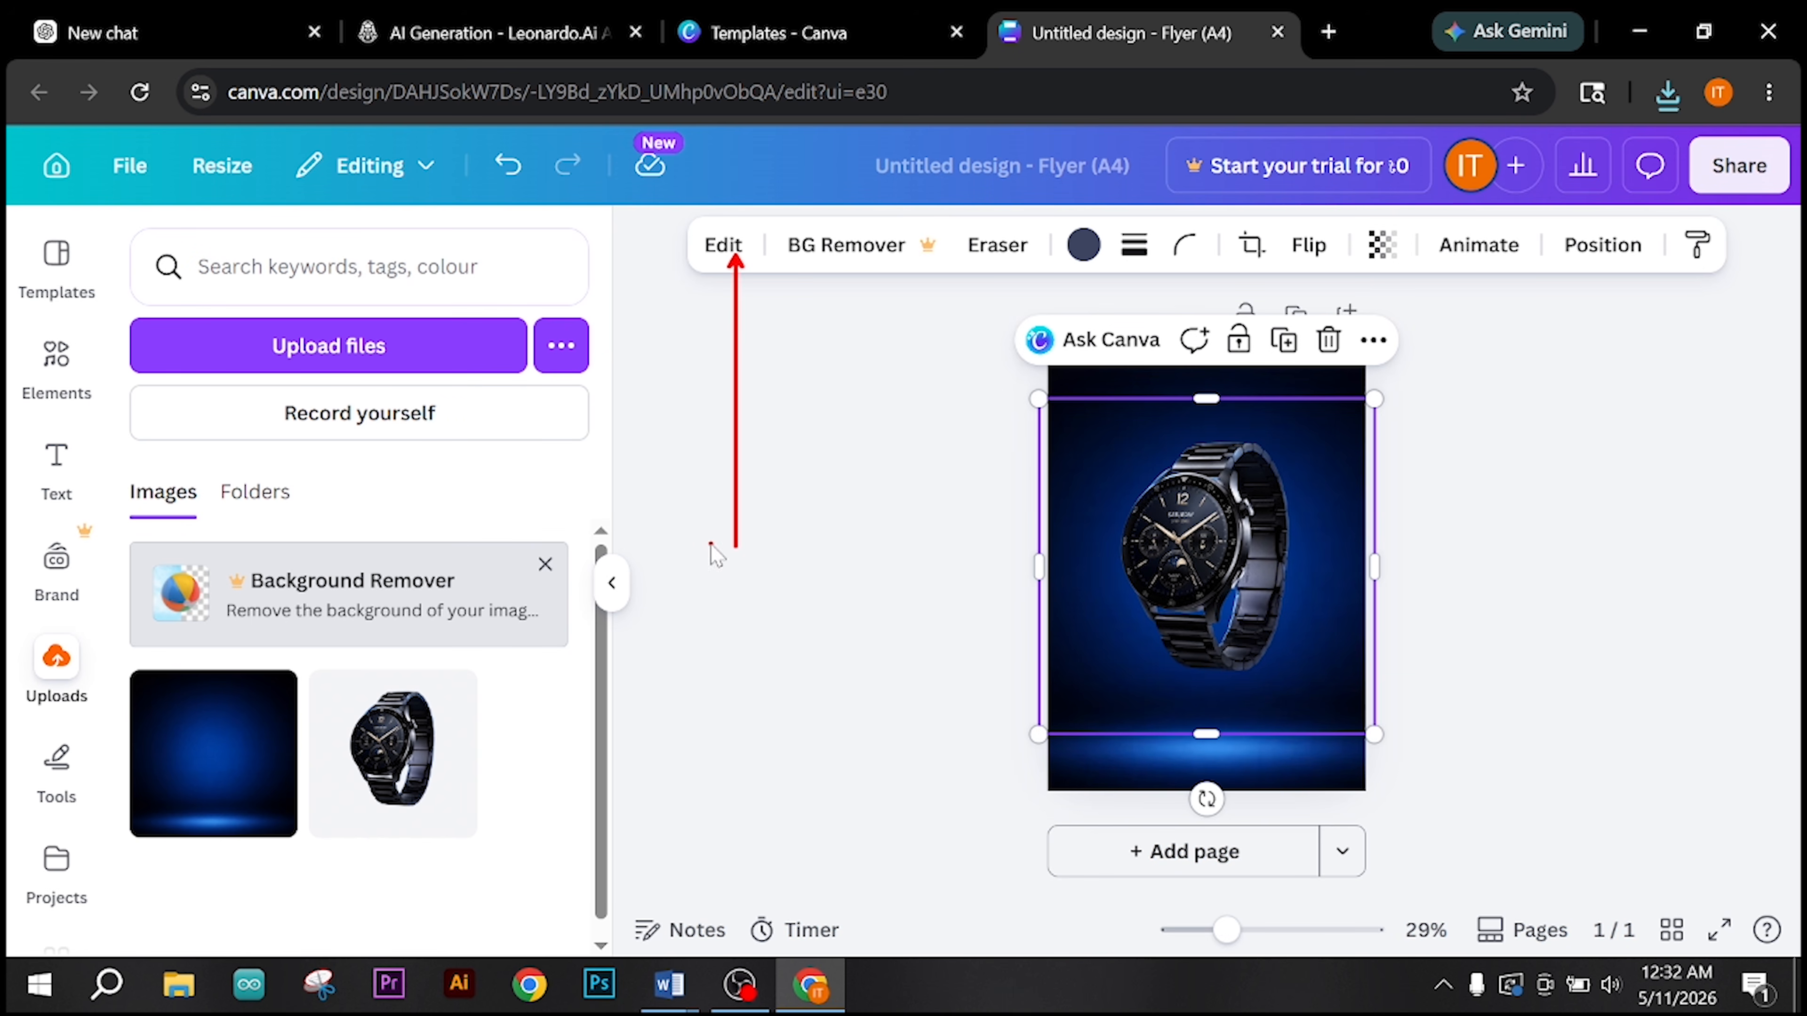
pyautogui.click(733, 253)
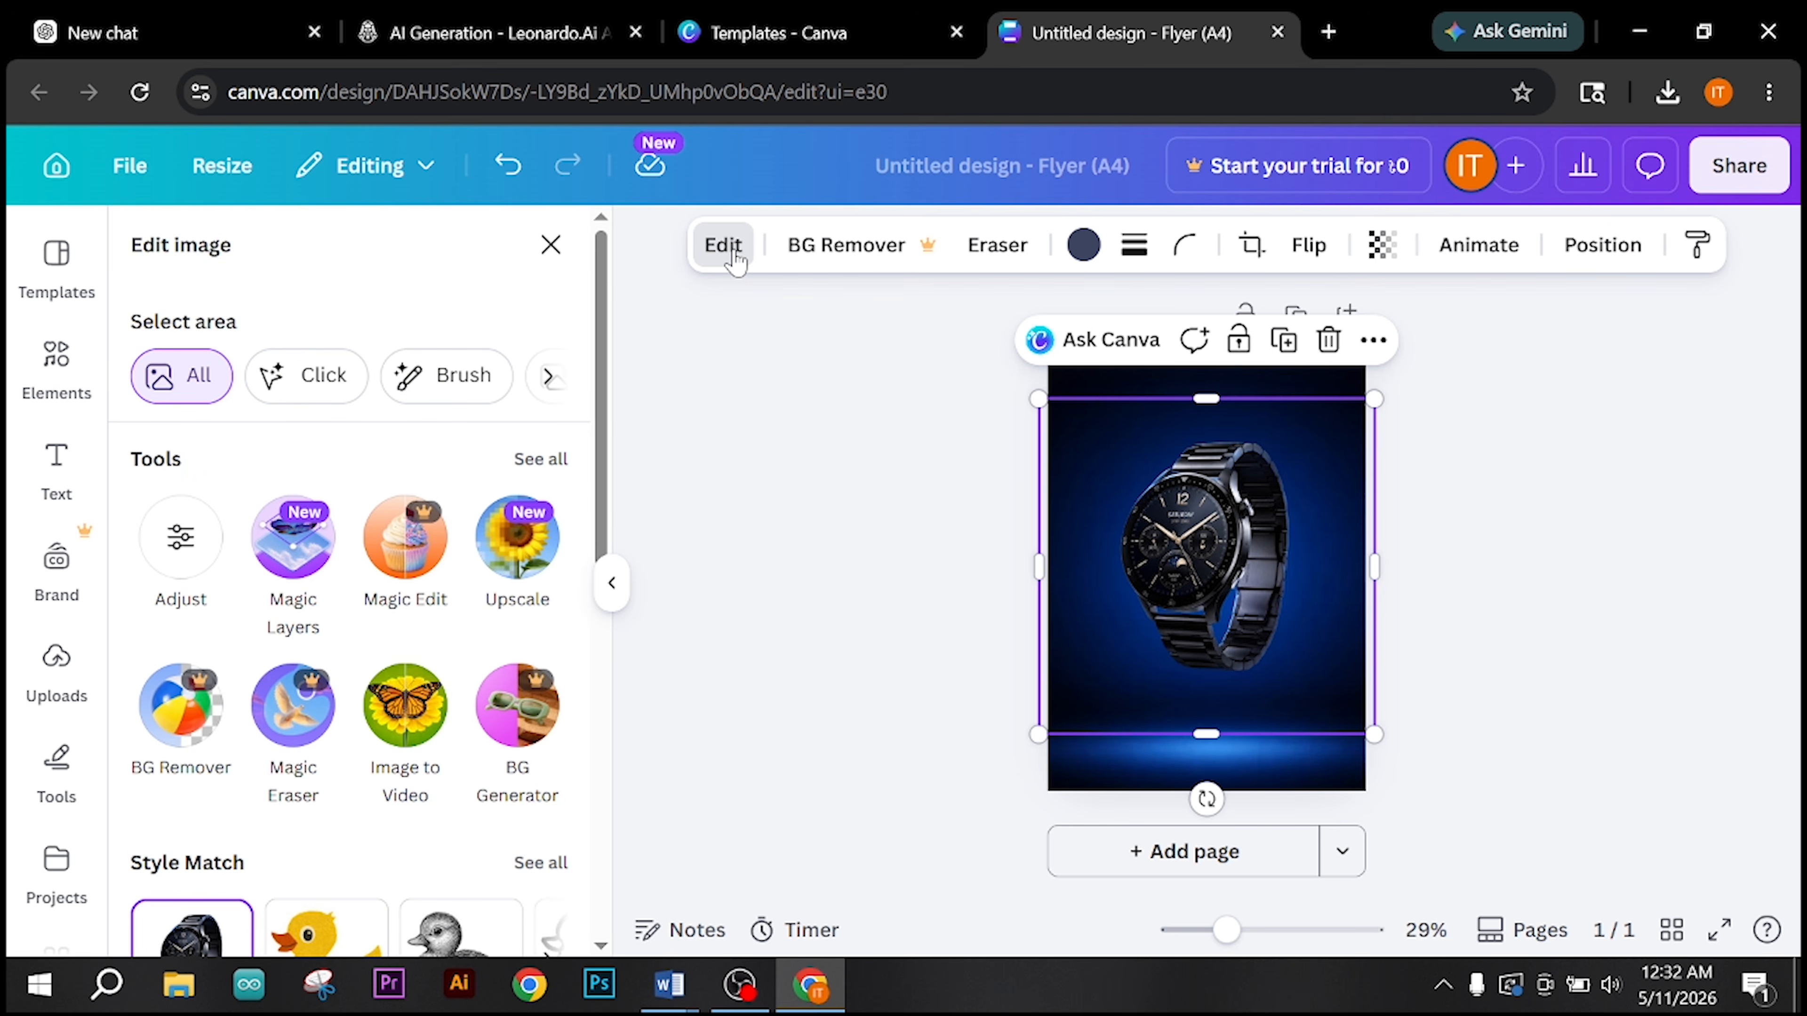
pyautogui.scroll(-5, 336, 630)
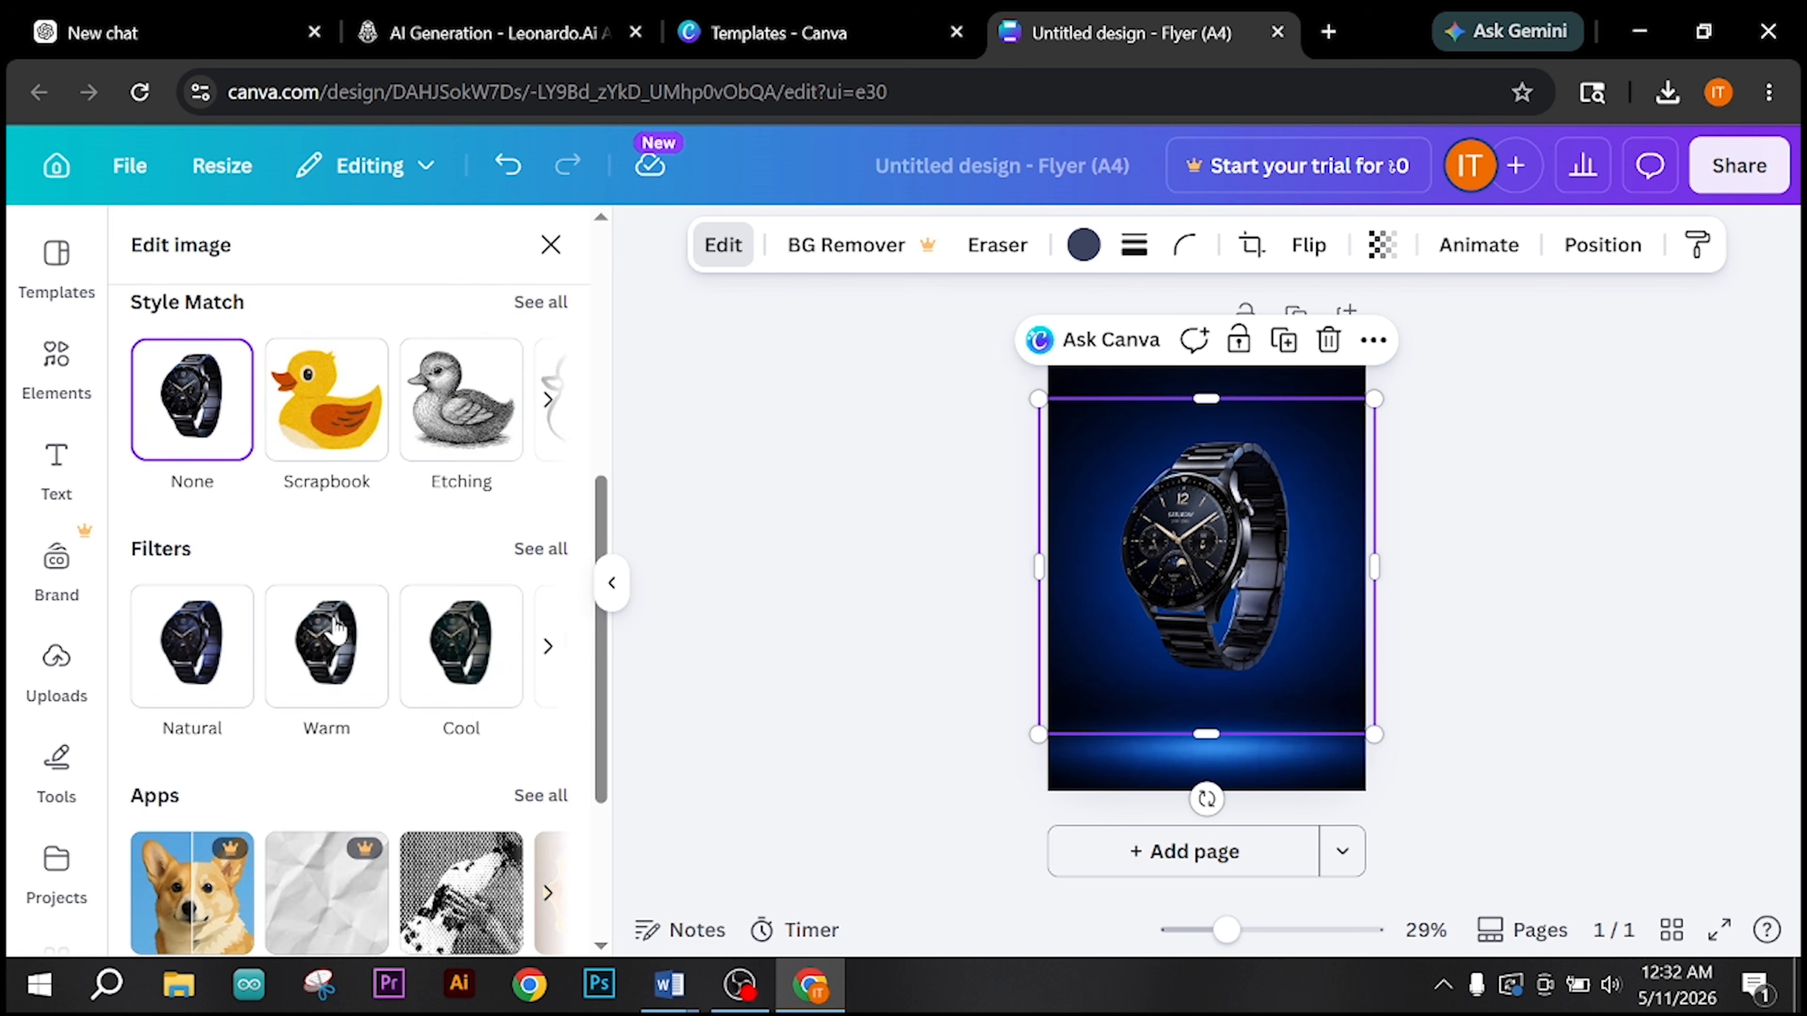
pyautogui.scroll(-4, 336, 630)
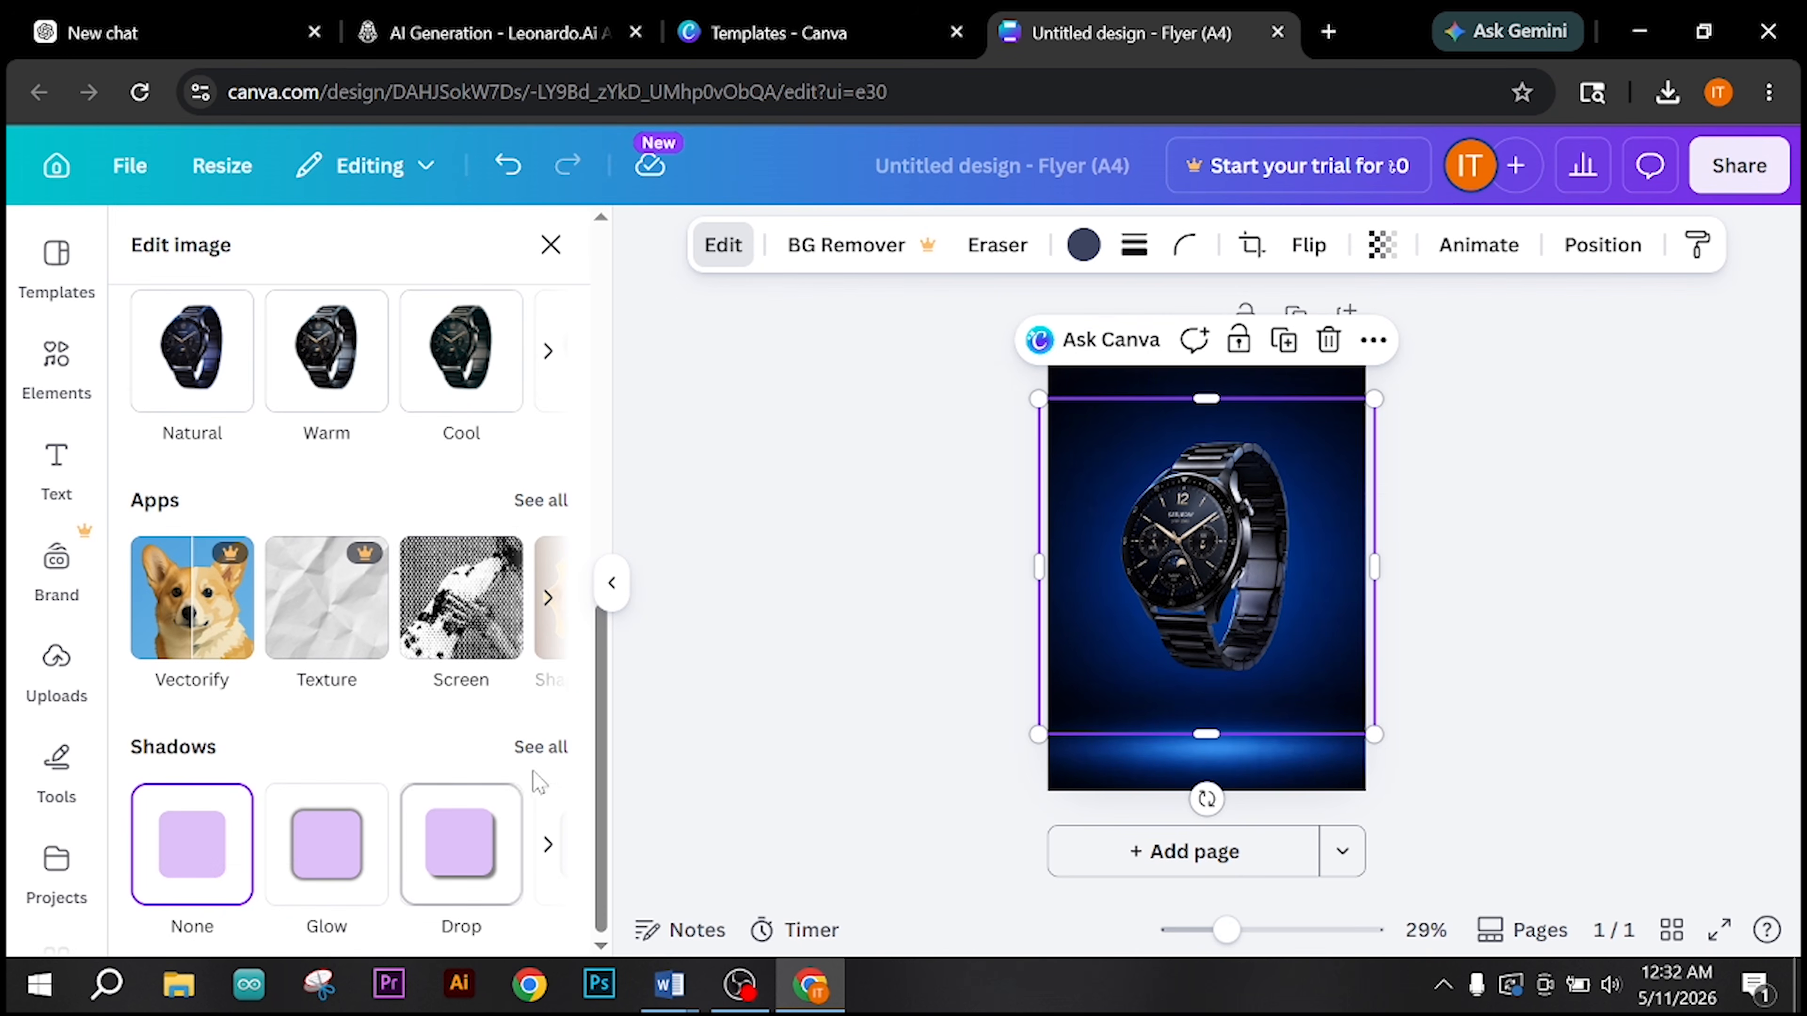
pyautogui.click(538, 747)
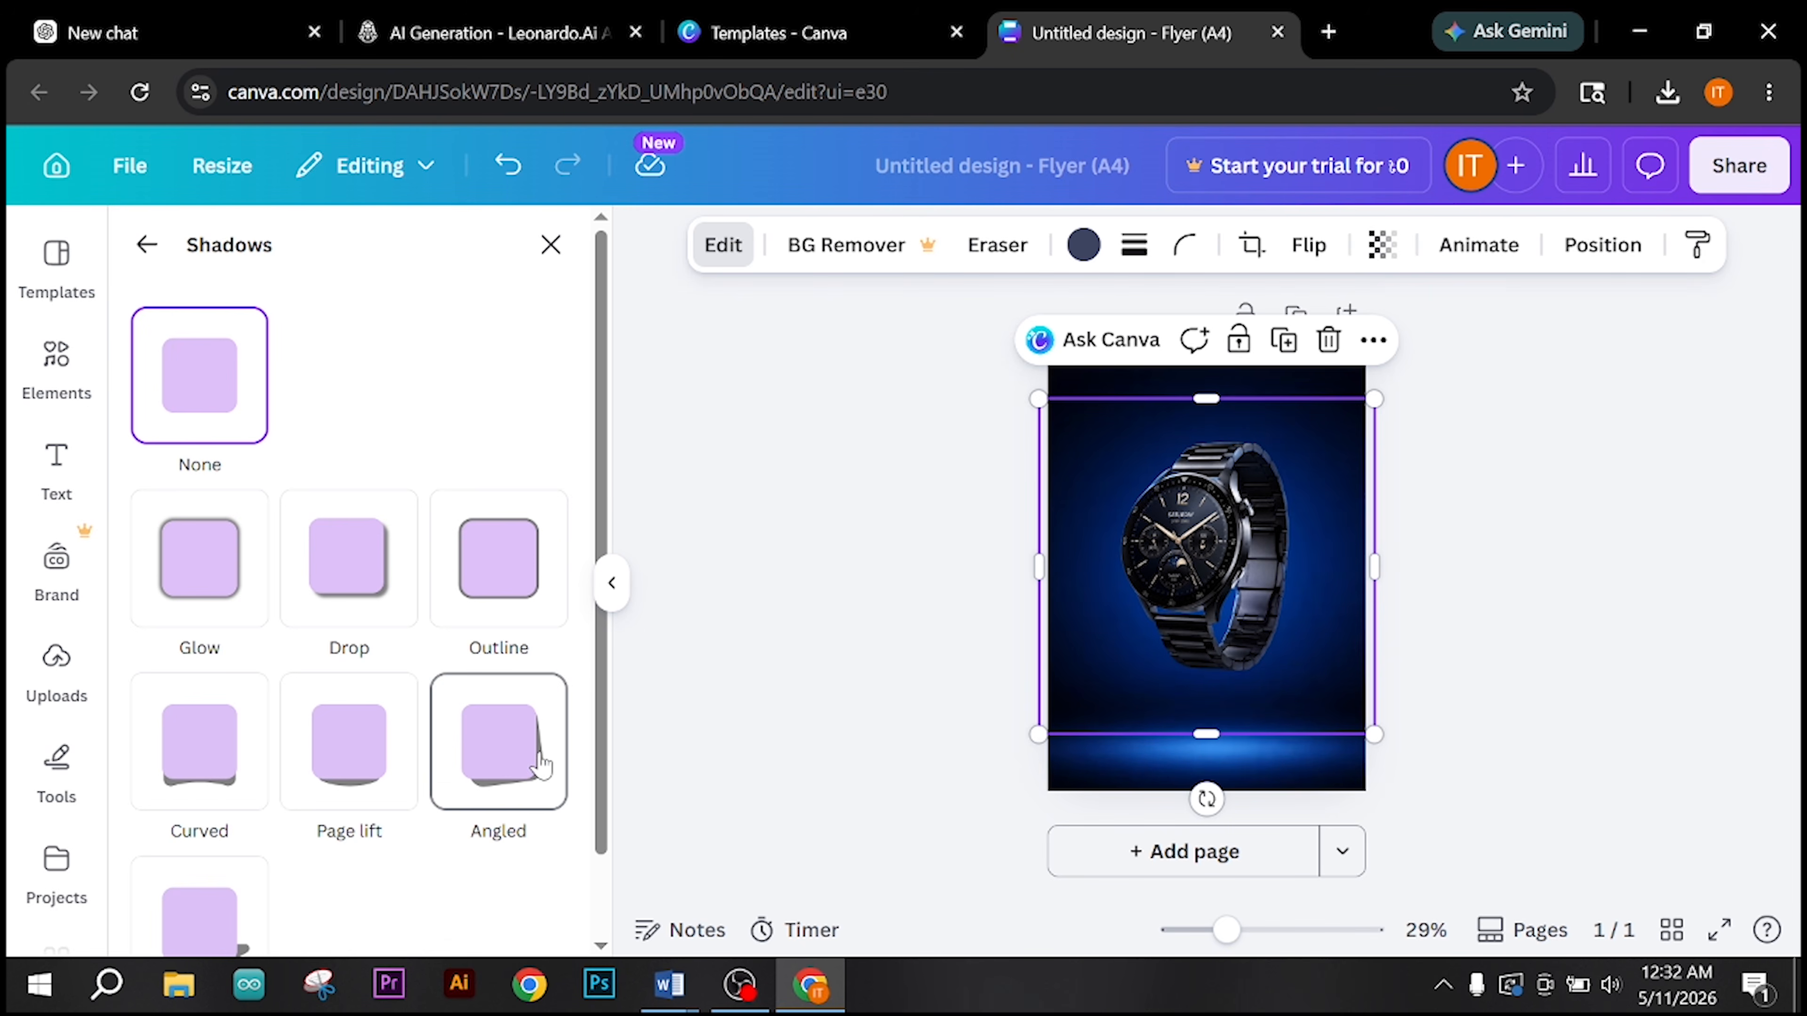
pyautogui.scroll(-2, 280, 740)
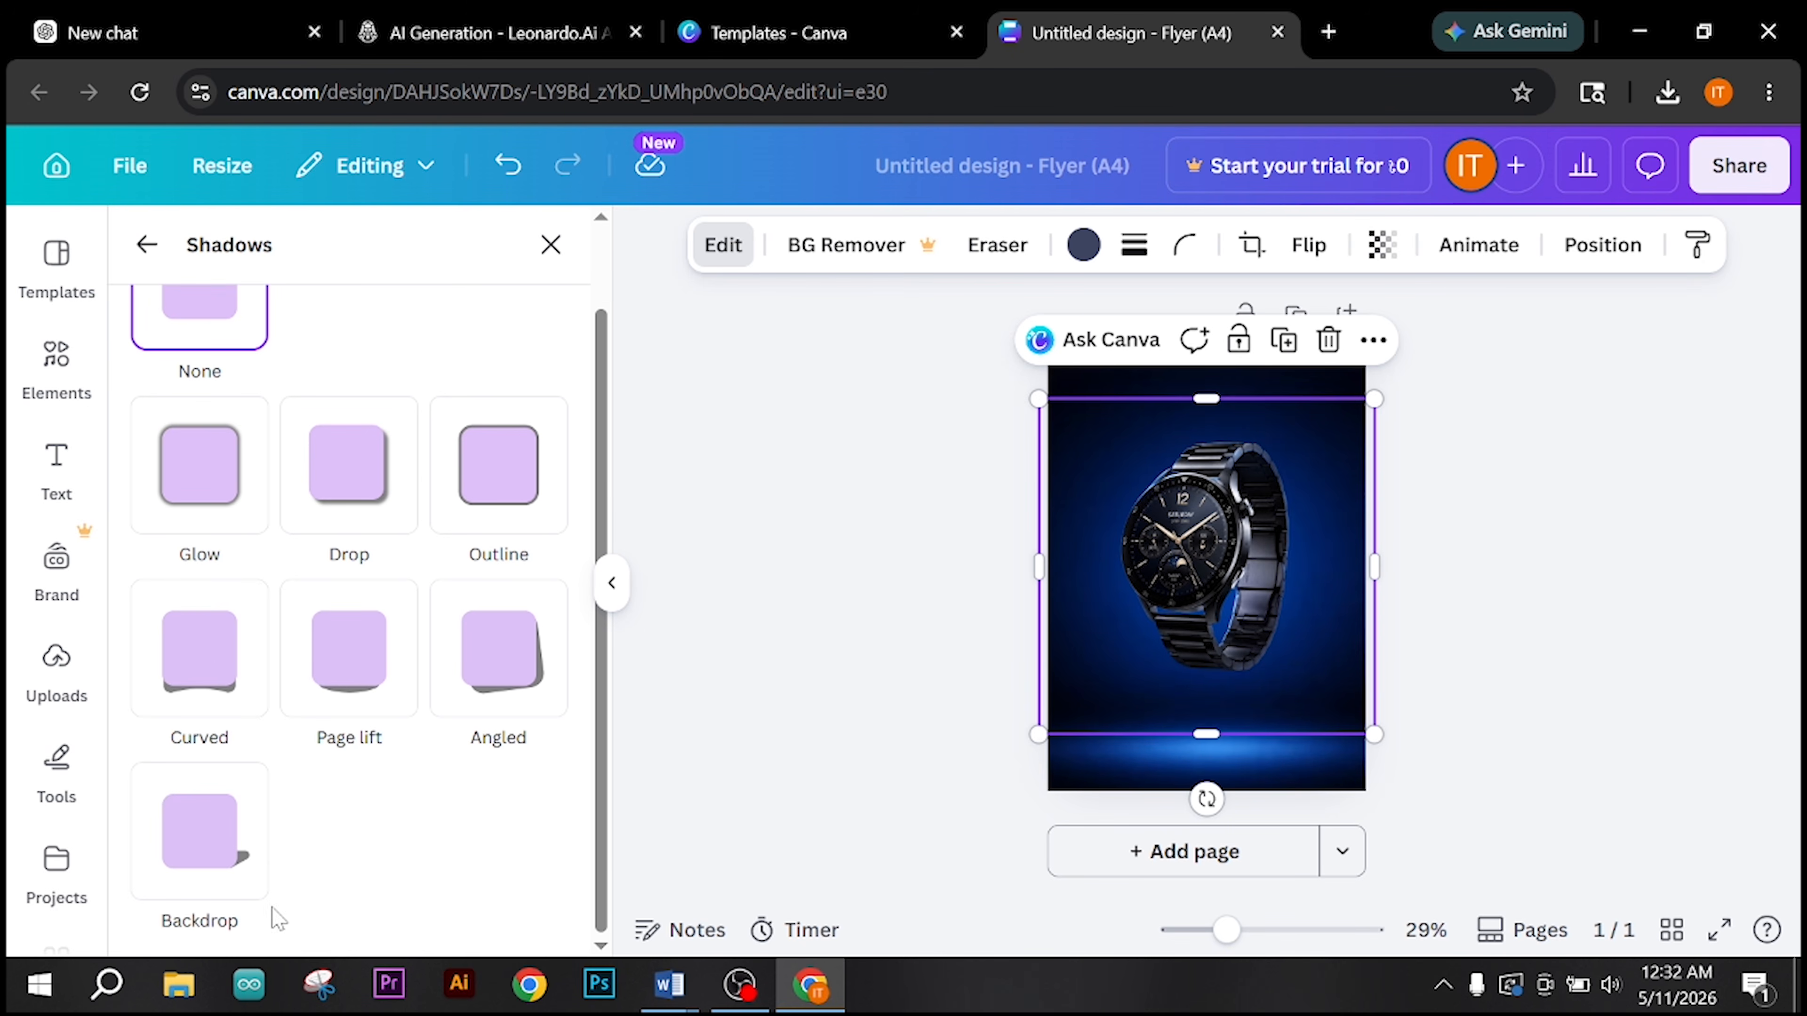
pyautogui.click(207, 867)
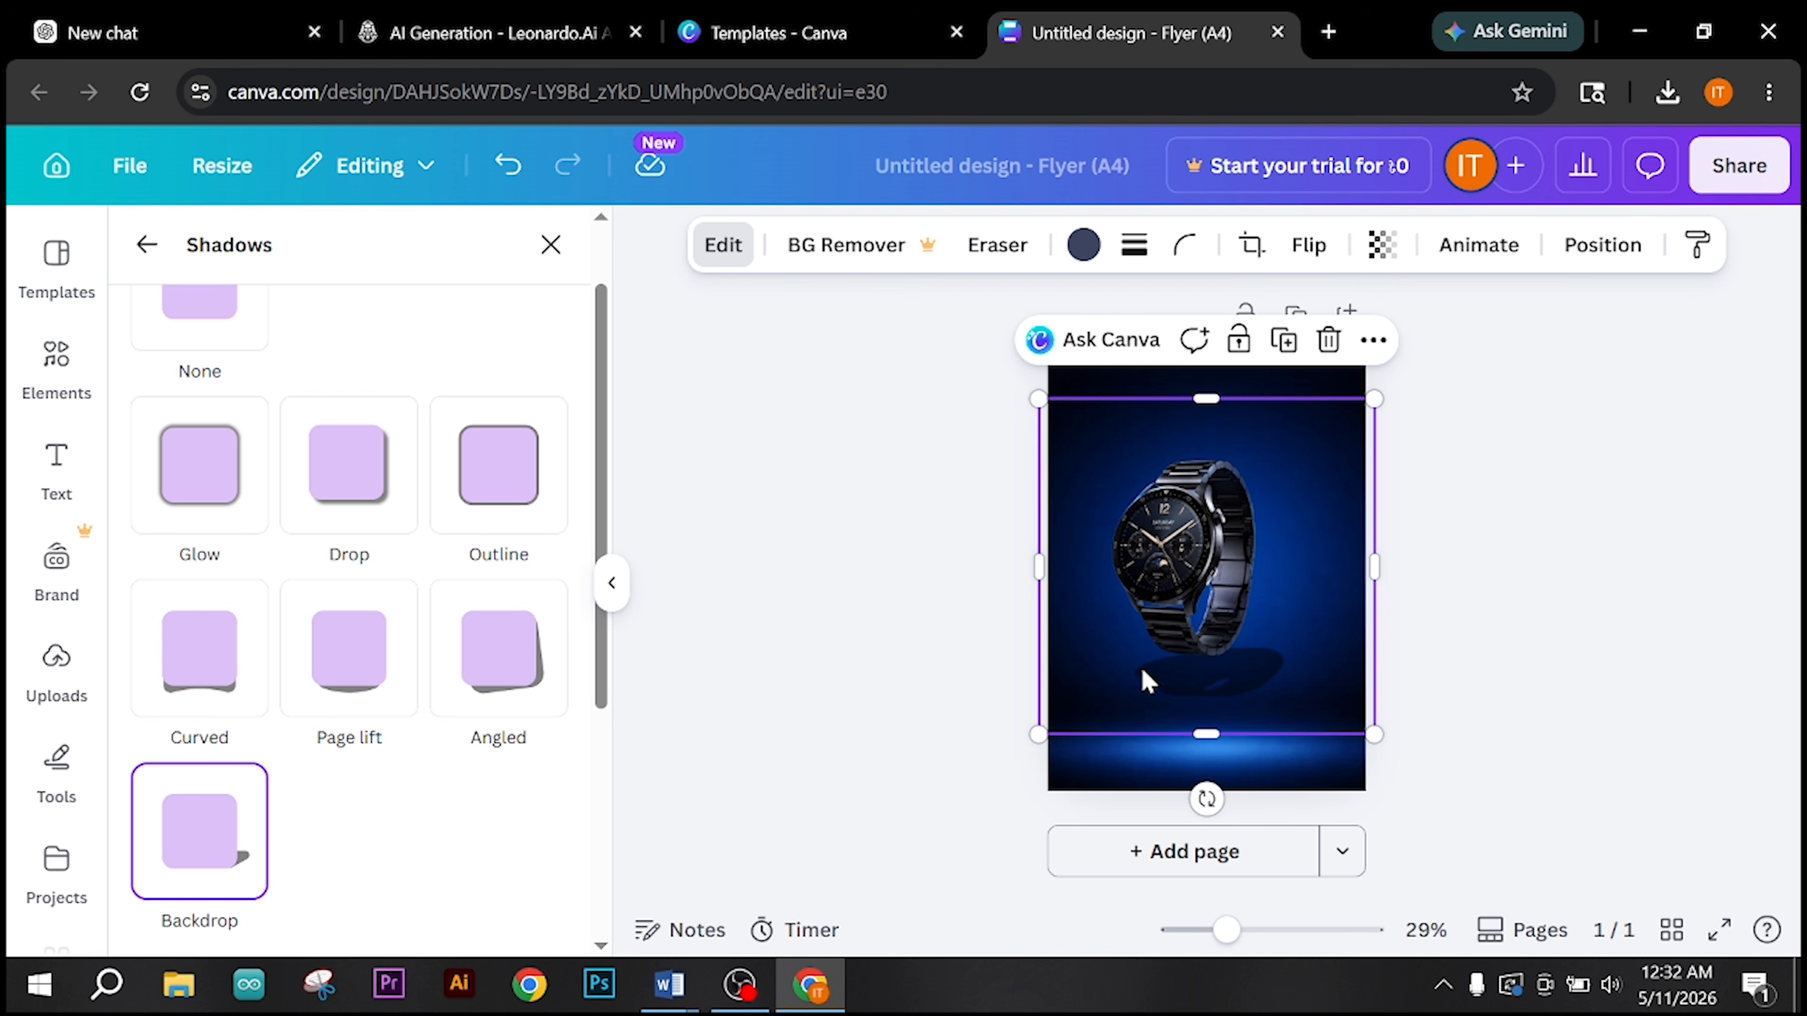
# Step: Enlarge the shadowed watch beyond the page width and reposition it near the middle of the flyer, above the blue floor glow
pyautogui.moveTo(1172, 616); pyautogui.dragTo(1184, 548)
pyautogui.moveTo(1380, 707); pyautogui.dragTo(1436, 762)
pyautogui.moveTo(1215, 556); pyautogui.dragTo(1194, 543)
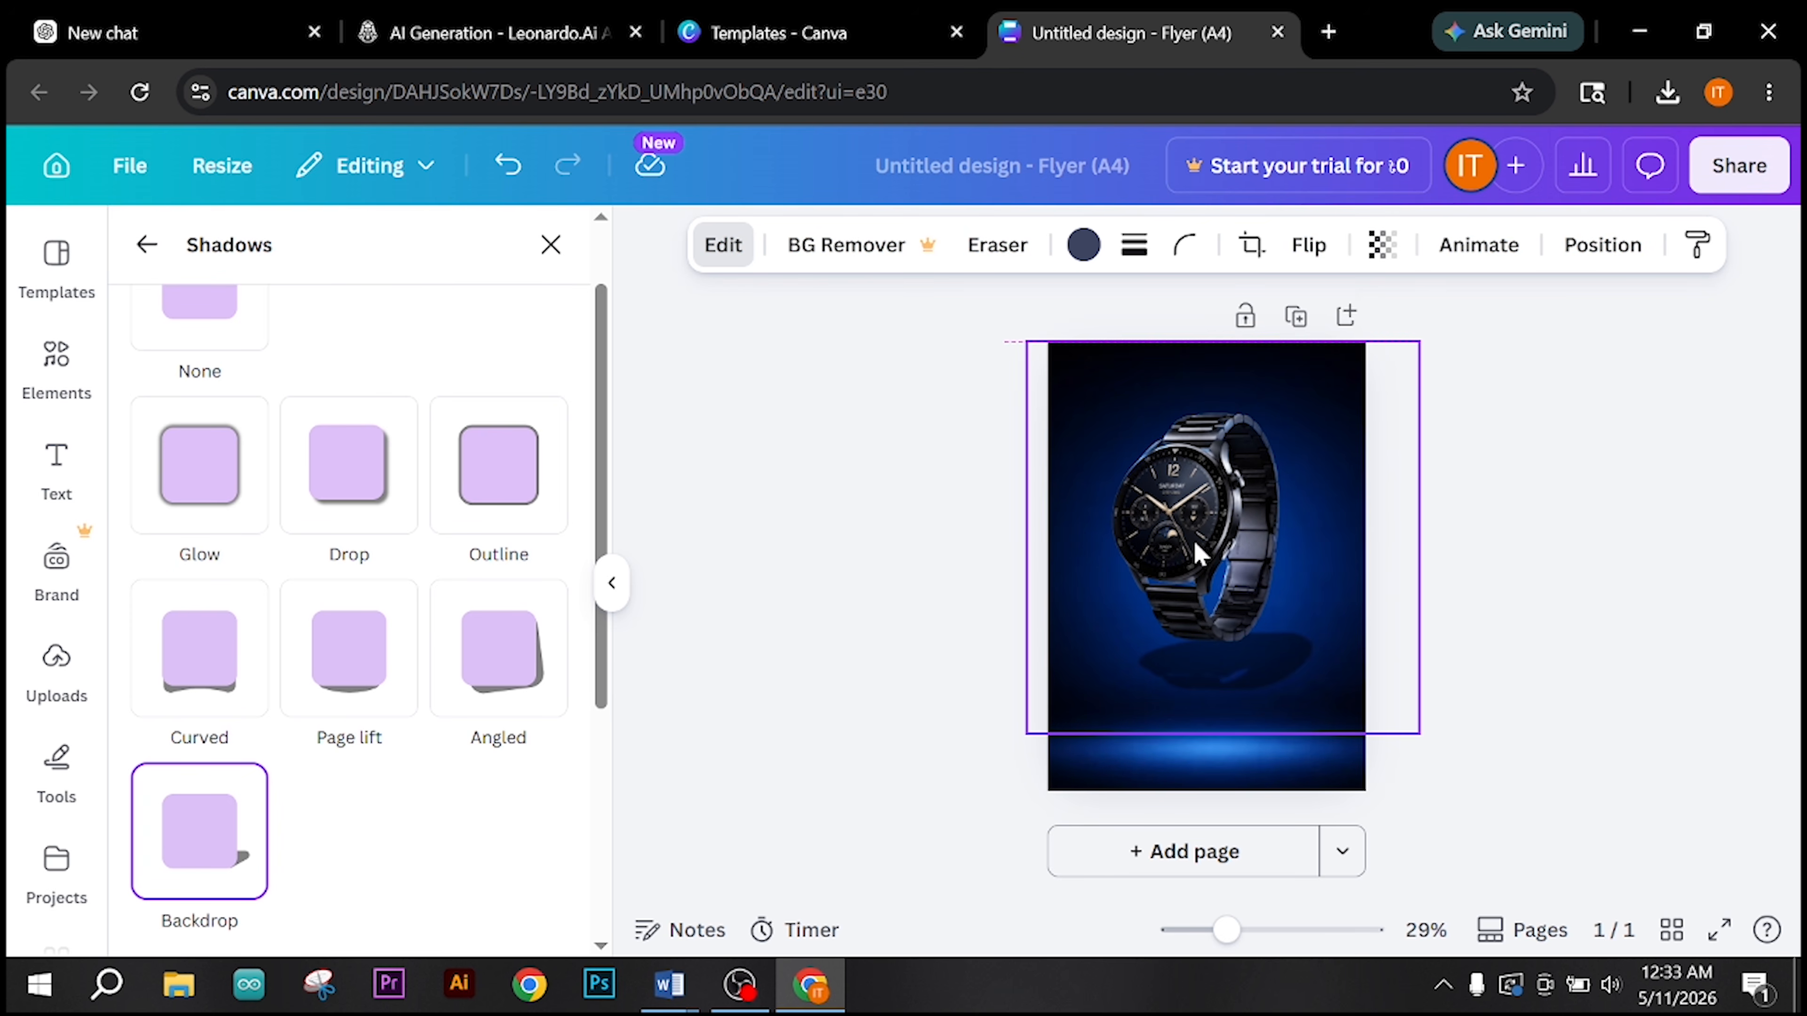
pyautogui.click(1598, 648)
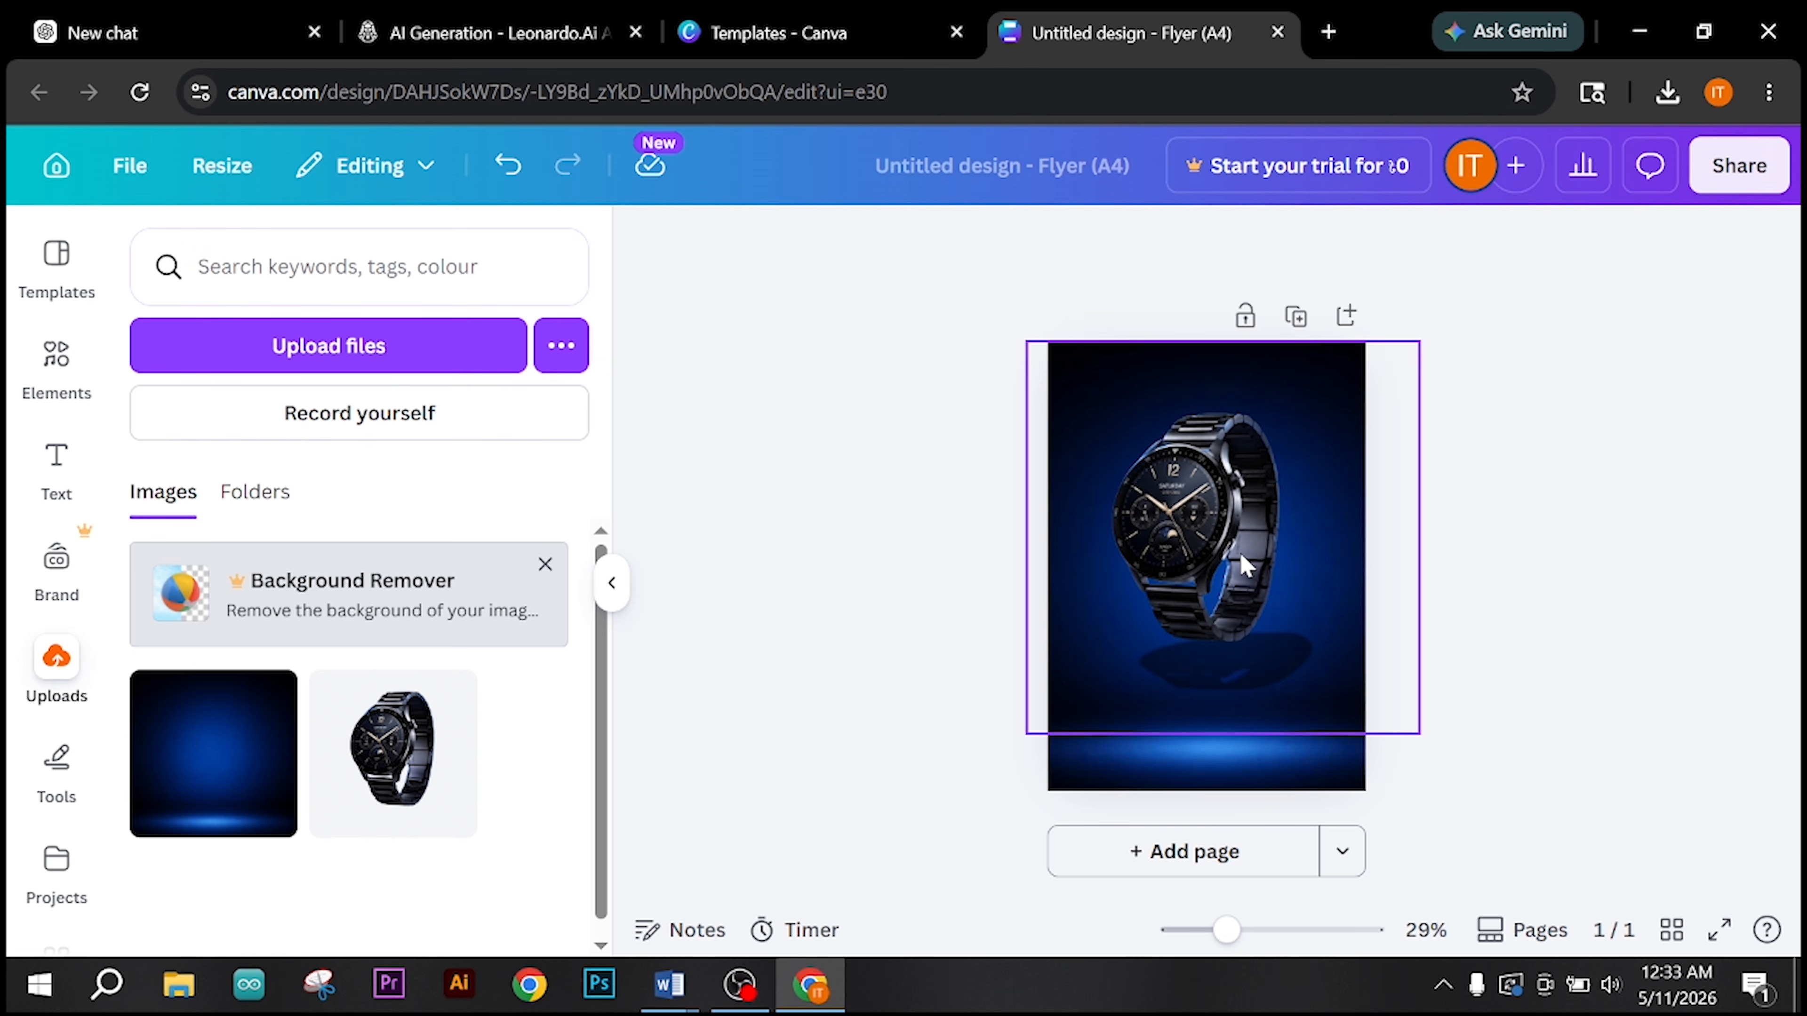
pyautogui.click(1195, 562)
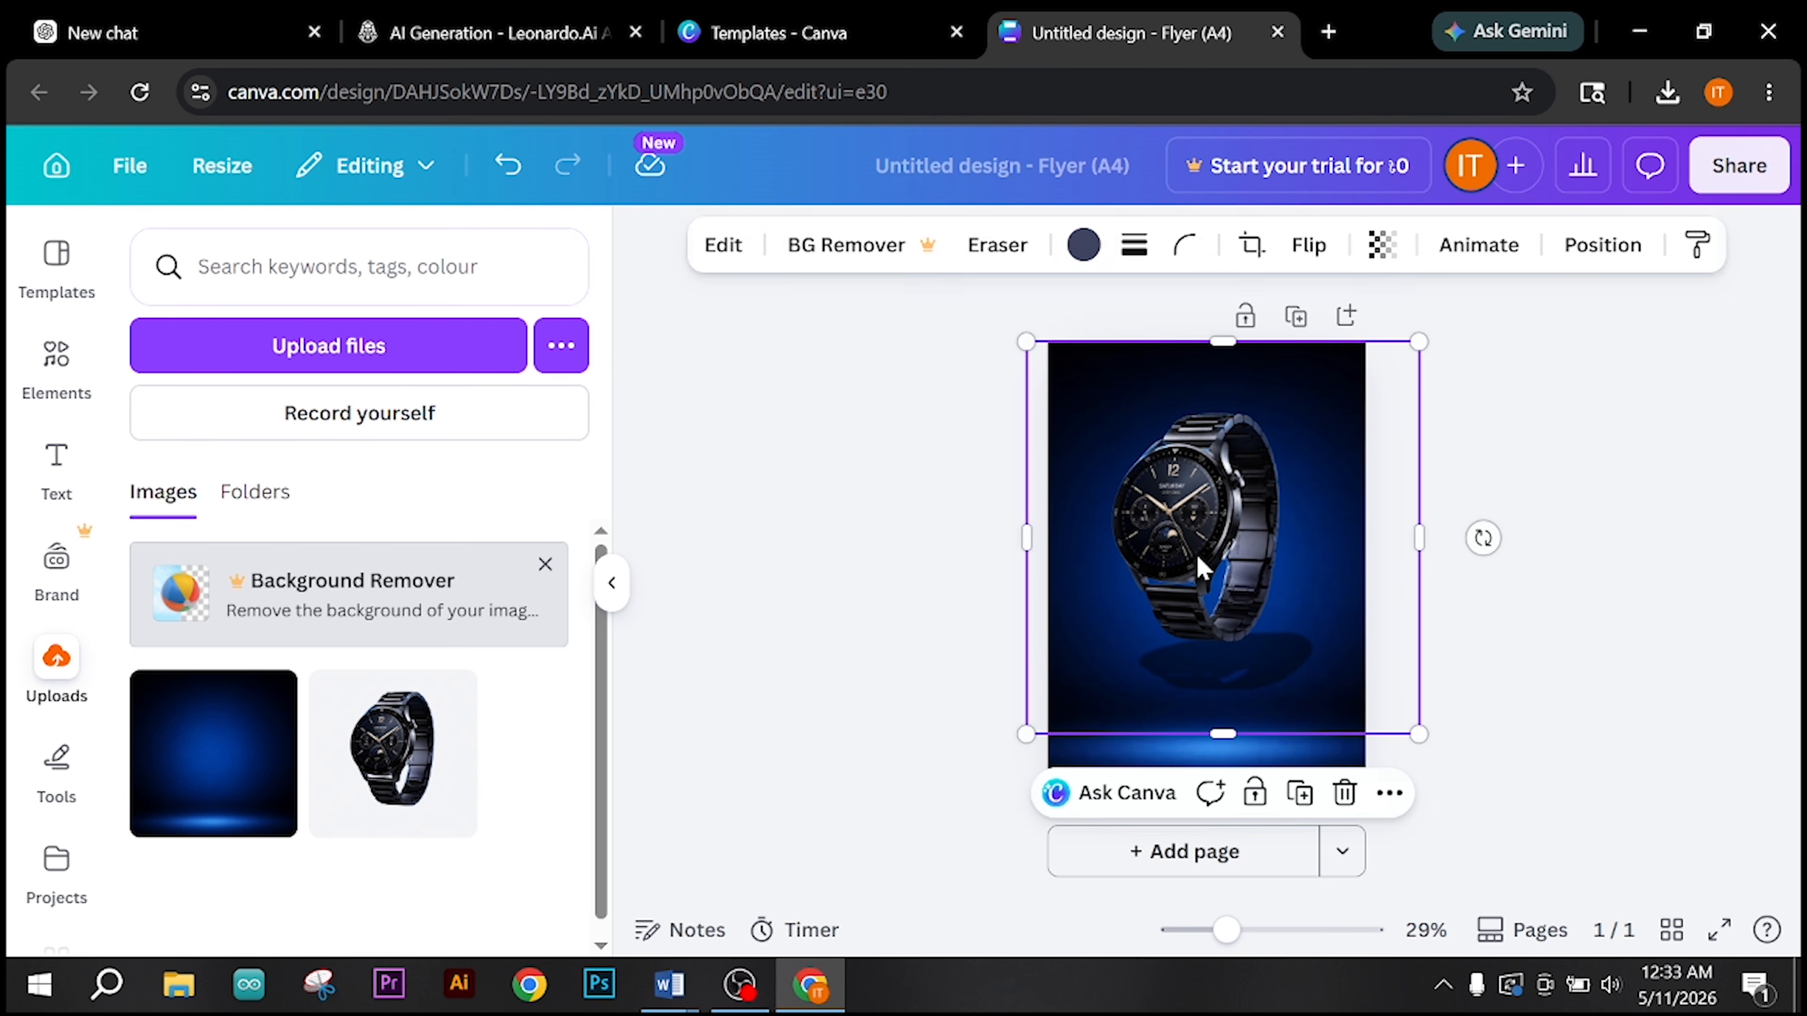
pyautogui.moveTo(1195, 558); pyautogui.dragTo(1194, 570)
pyautogui.click(1590, 594)
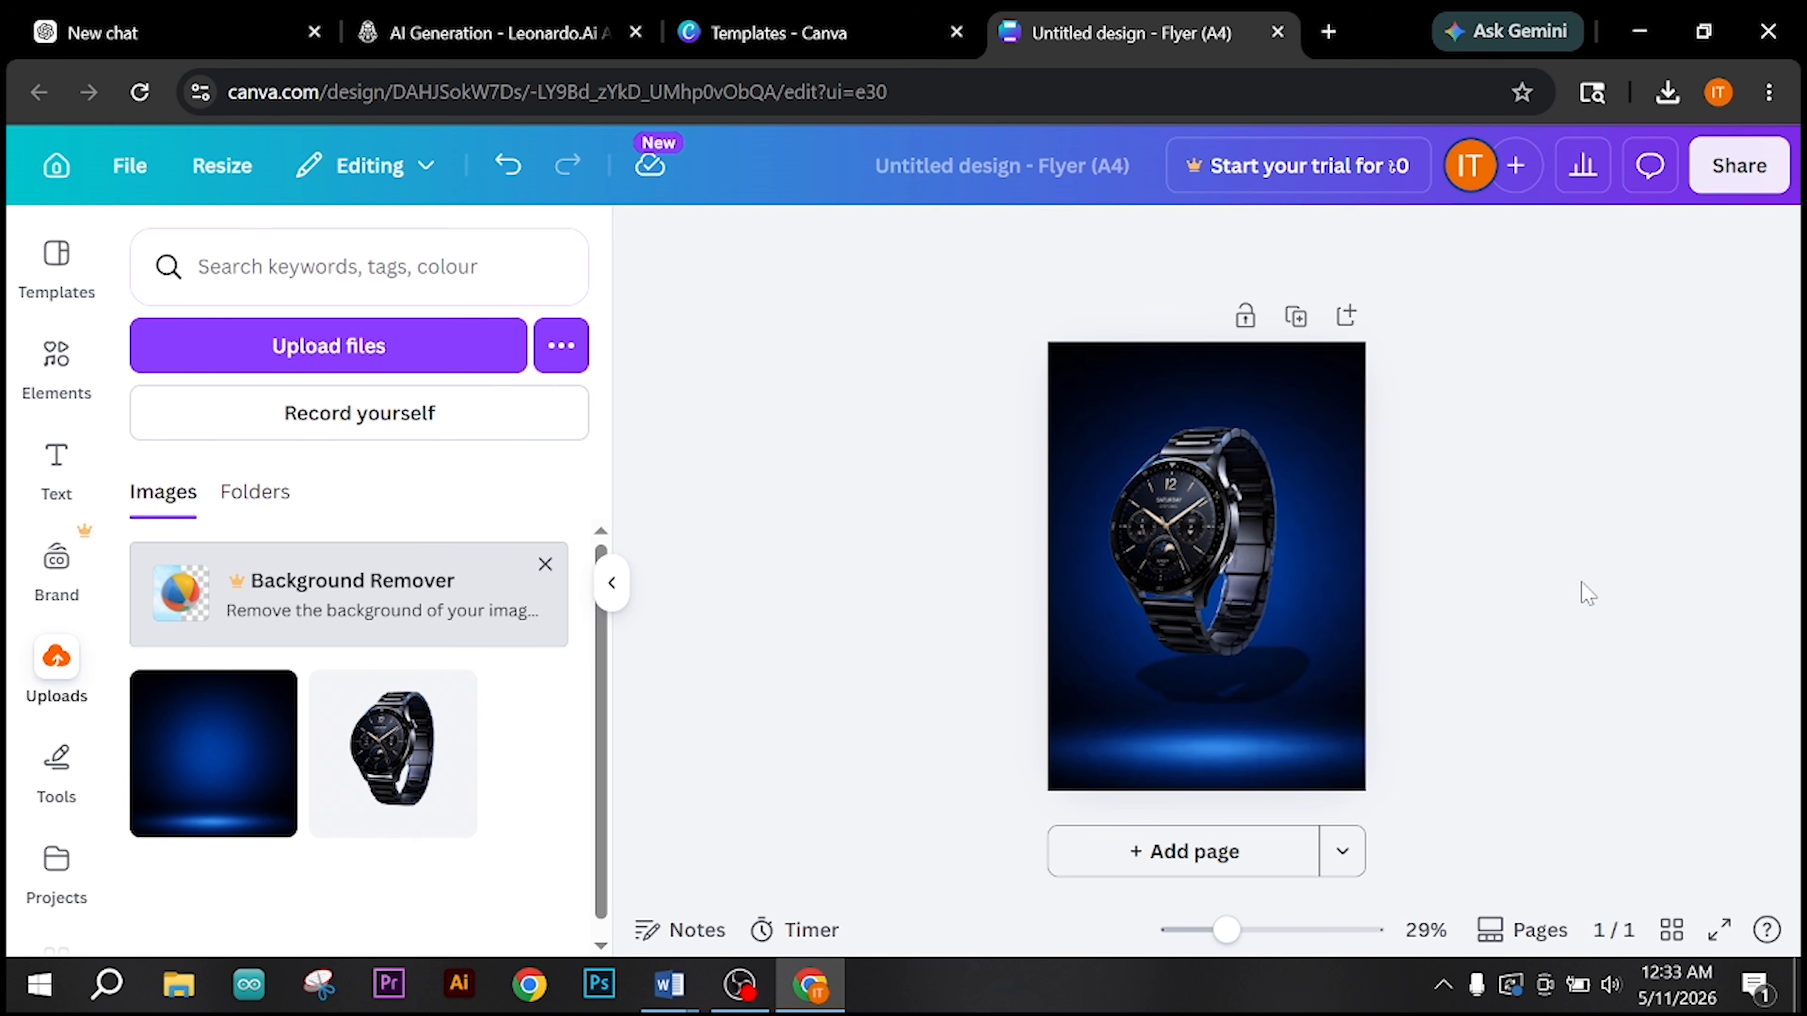
pyautogui.moveTo(1179, 538); pyautogui.dragTo(1182, 548)
pyautogui.click(1602, 563)
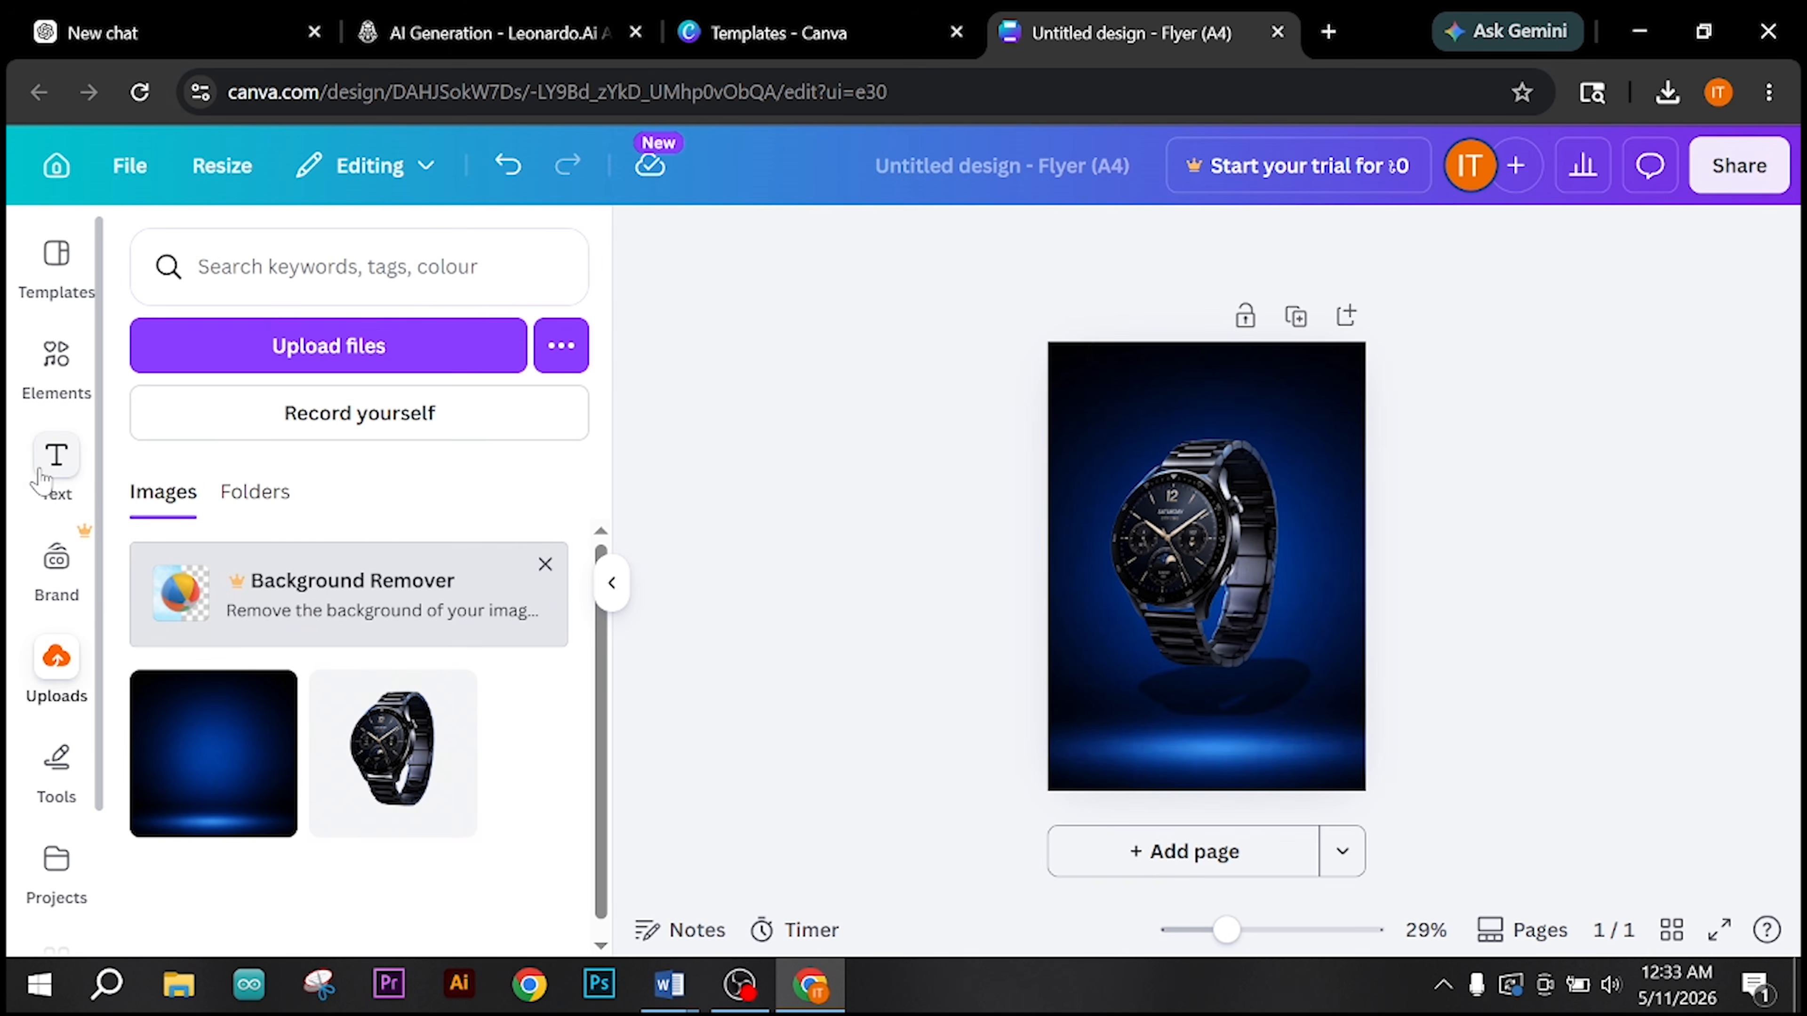
# Step: Add a heading to the flyer with the text INNOVATE YOUR TIME from the Word instructions
pyautogui.click(107, 441)
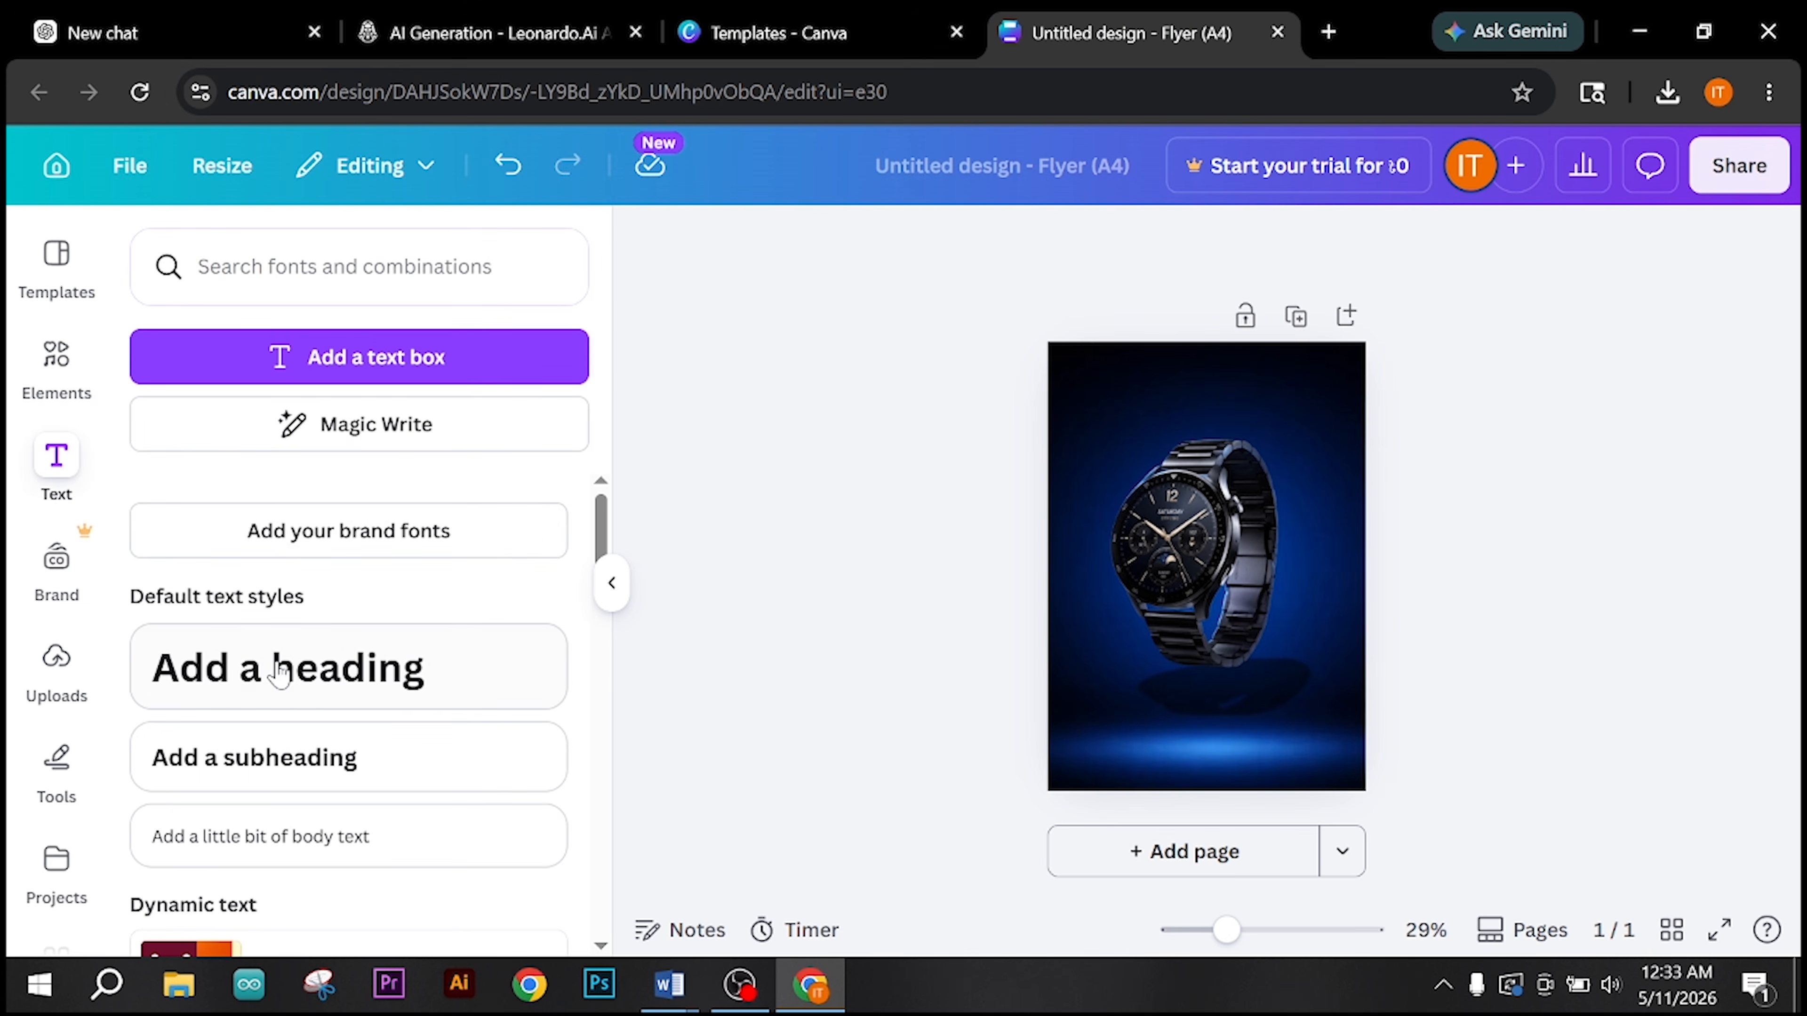
pyautogui.click(668, 985)
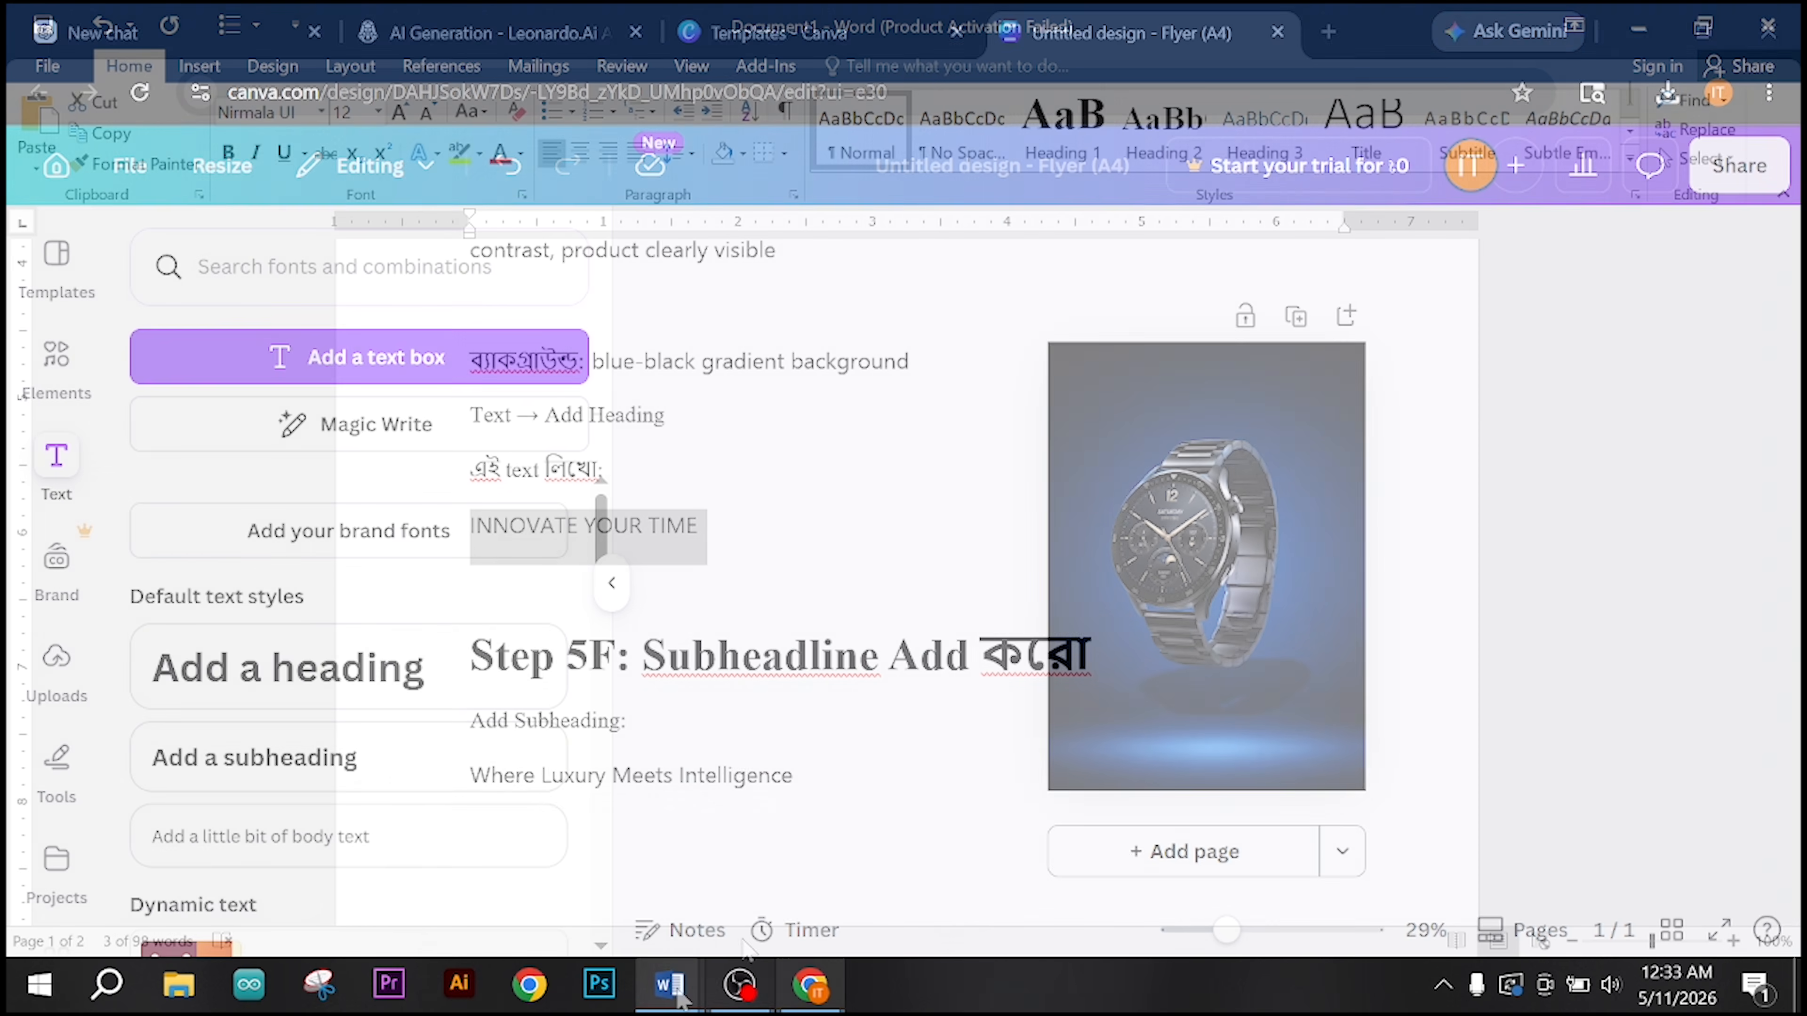
pyautogui.click(811, 986)
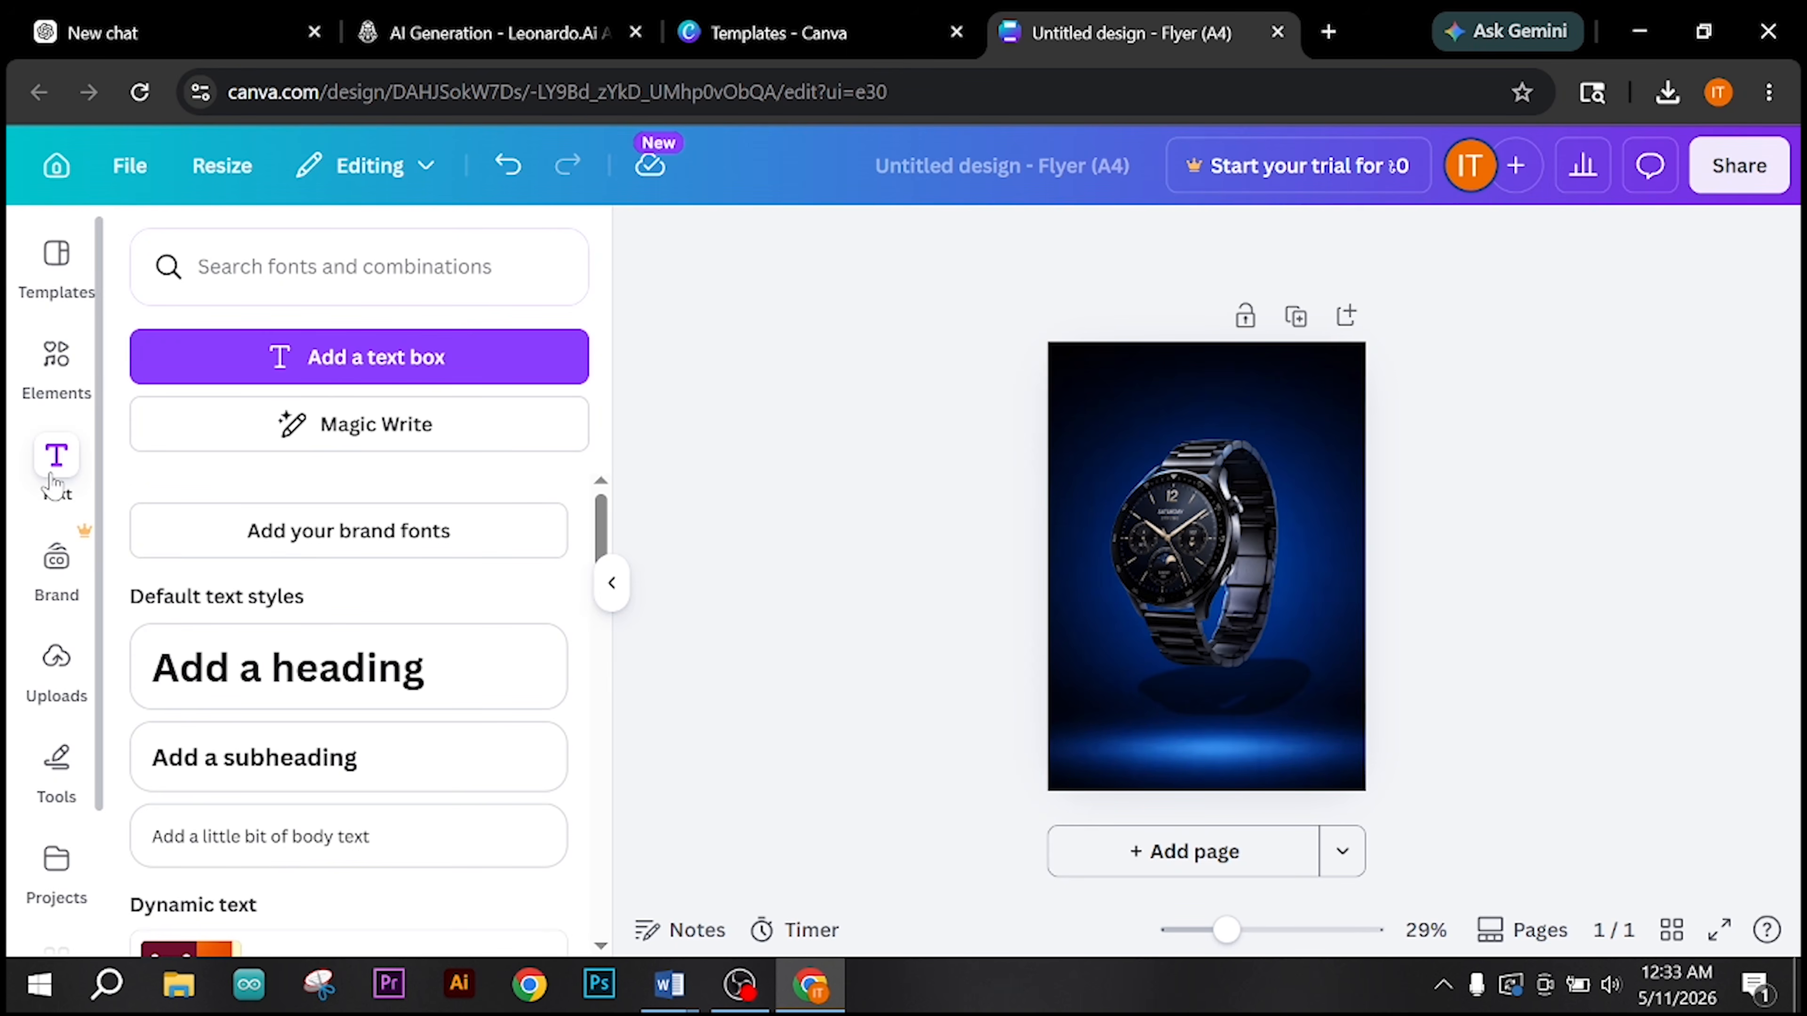
pyautogui.click(325, 678)
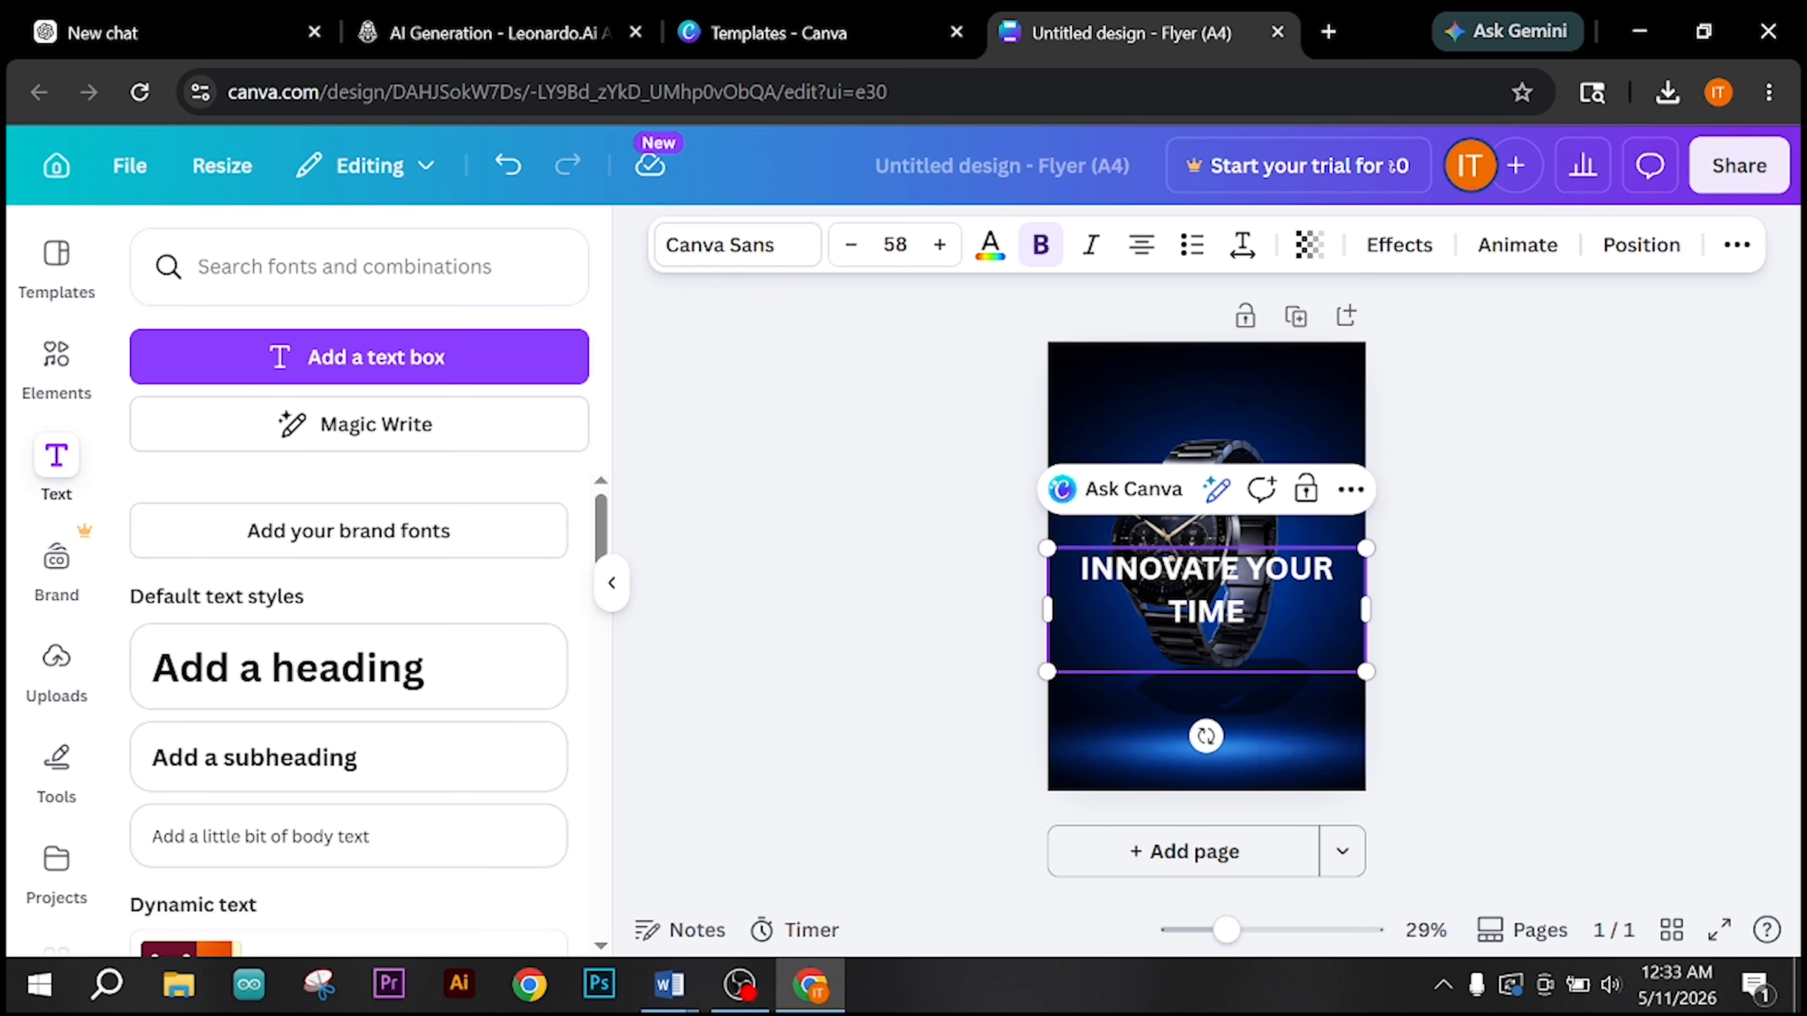
# Step: Move the INNOVATE YOUR TIME heading to the top of the flyer and set its font size to 48
pyautogui.moveTo(1248, 614); pyautogui.dragTo(1015, 568)
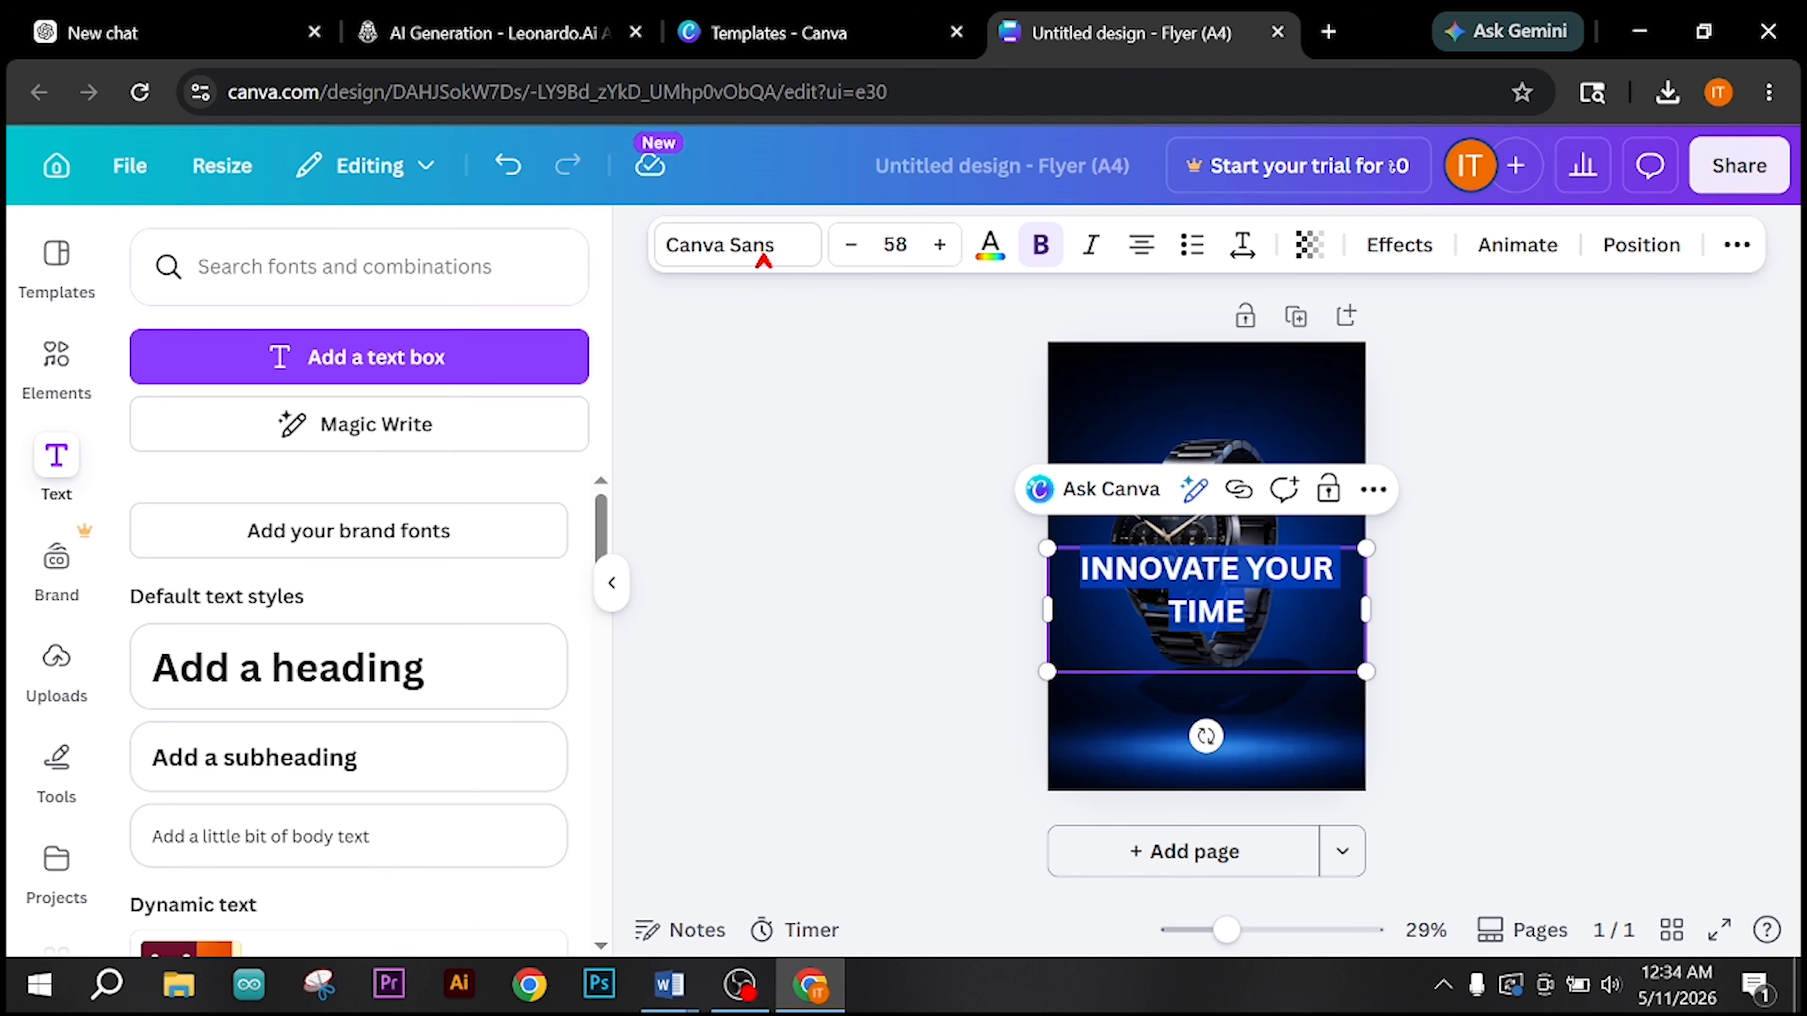
pyautogui.click(739, 248)
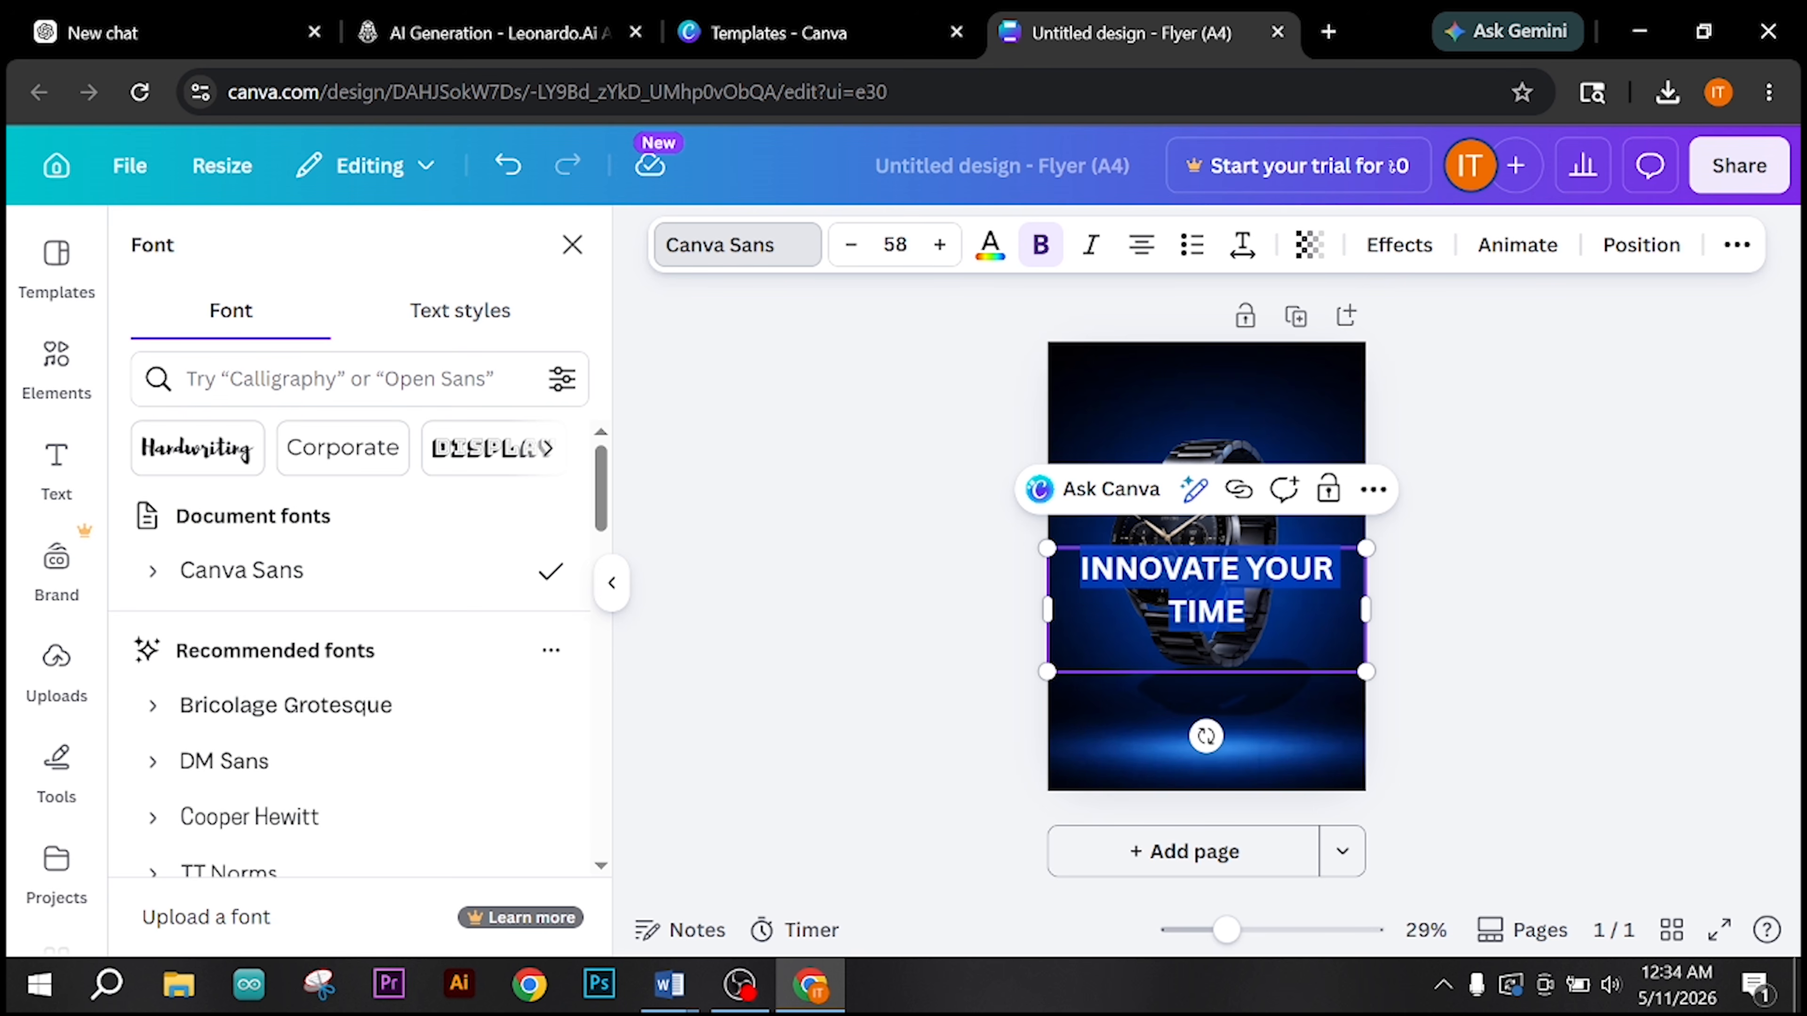
pyautogui.moveTo(1233, 672); pyautogui.dragTo(1229, 475)
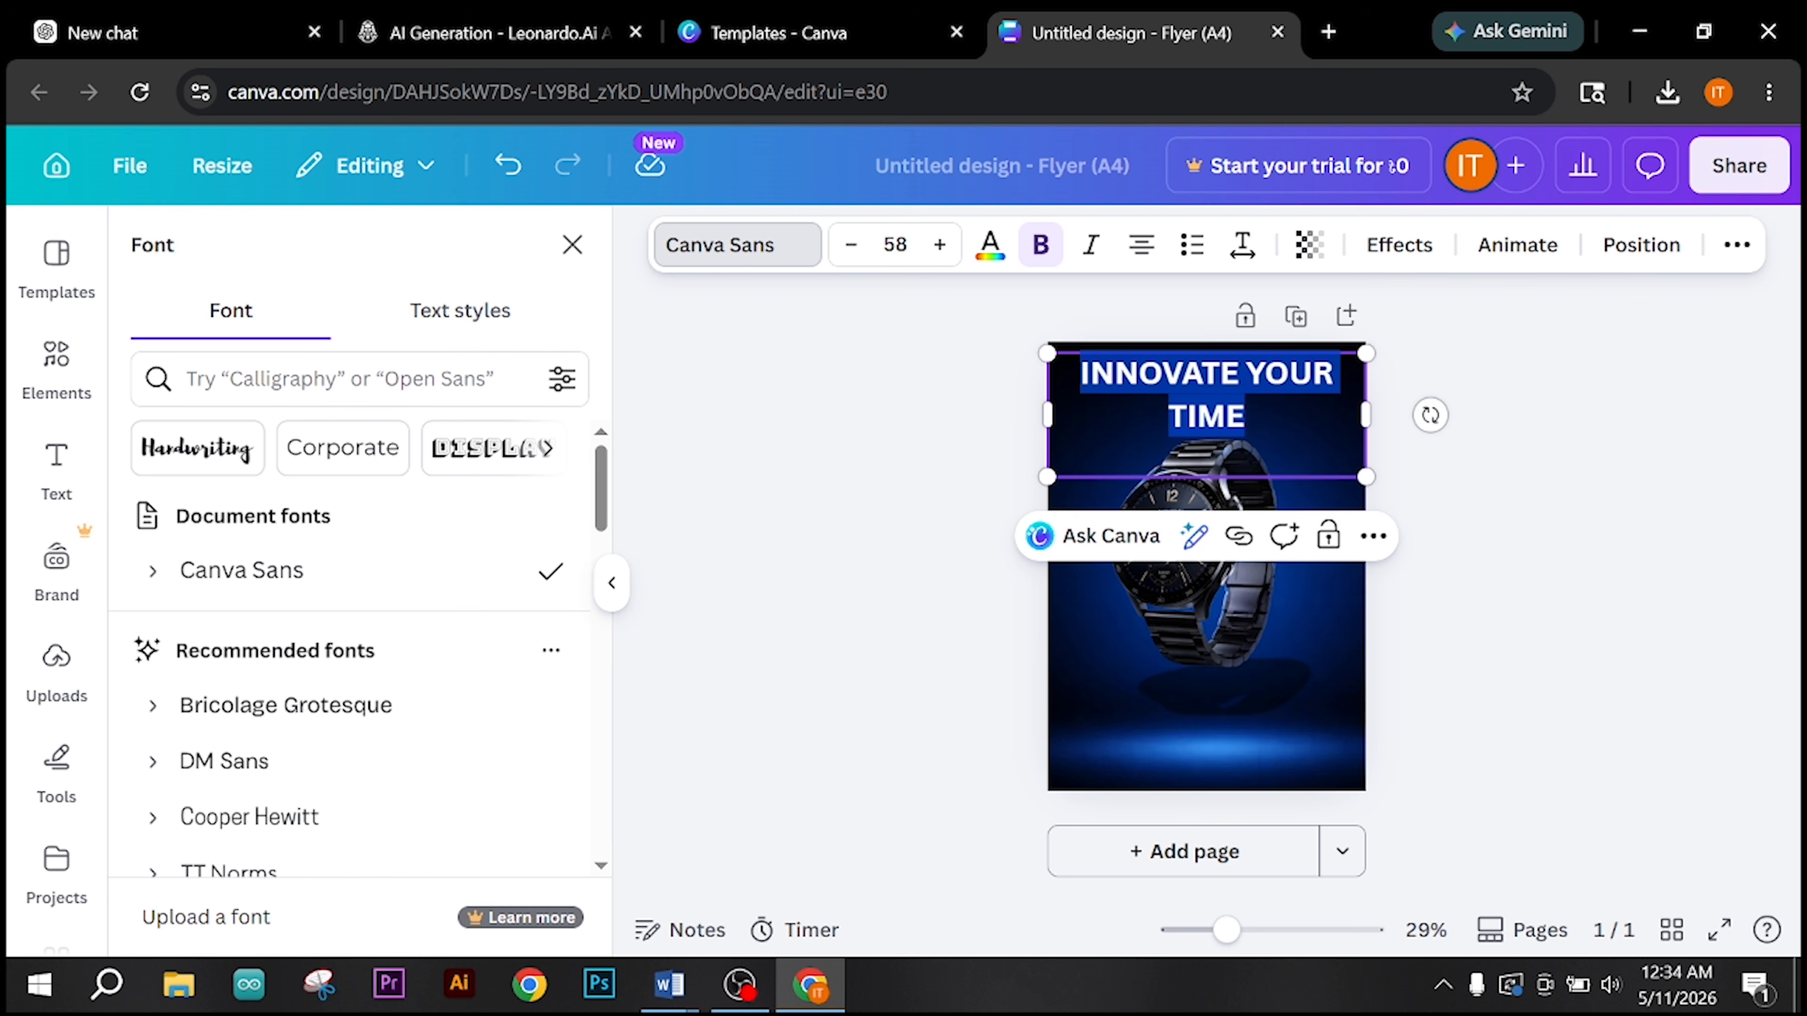
pyautogui.click(858, 250)
pyautogui.click(858, 251)
pyautogui.click(857, 251)
pyautogui.click(854, 248)
pyautogui.click(854, 248)
pyautogui.click(853, 248)
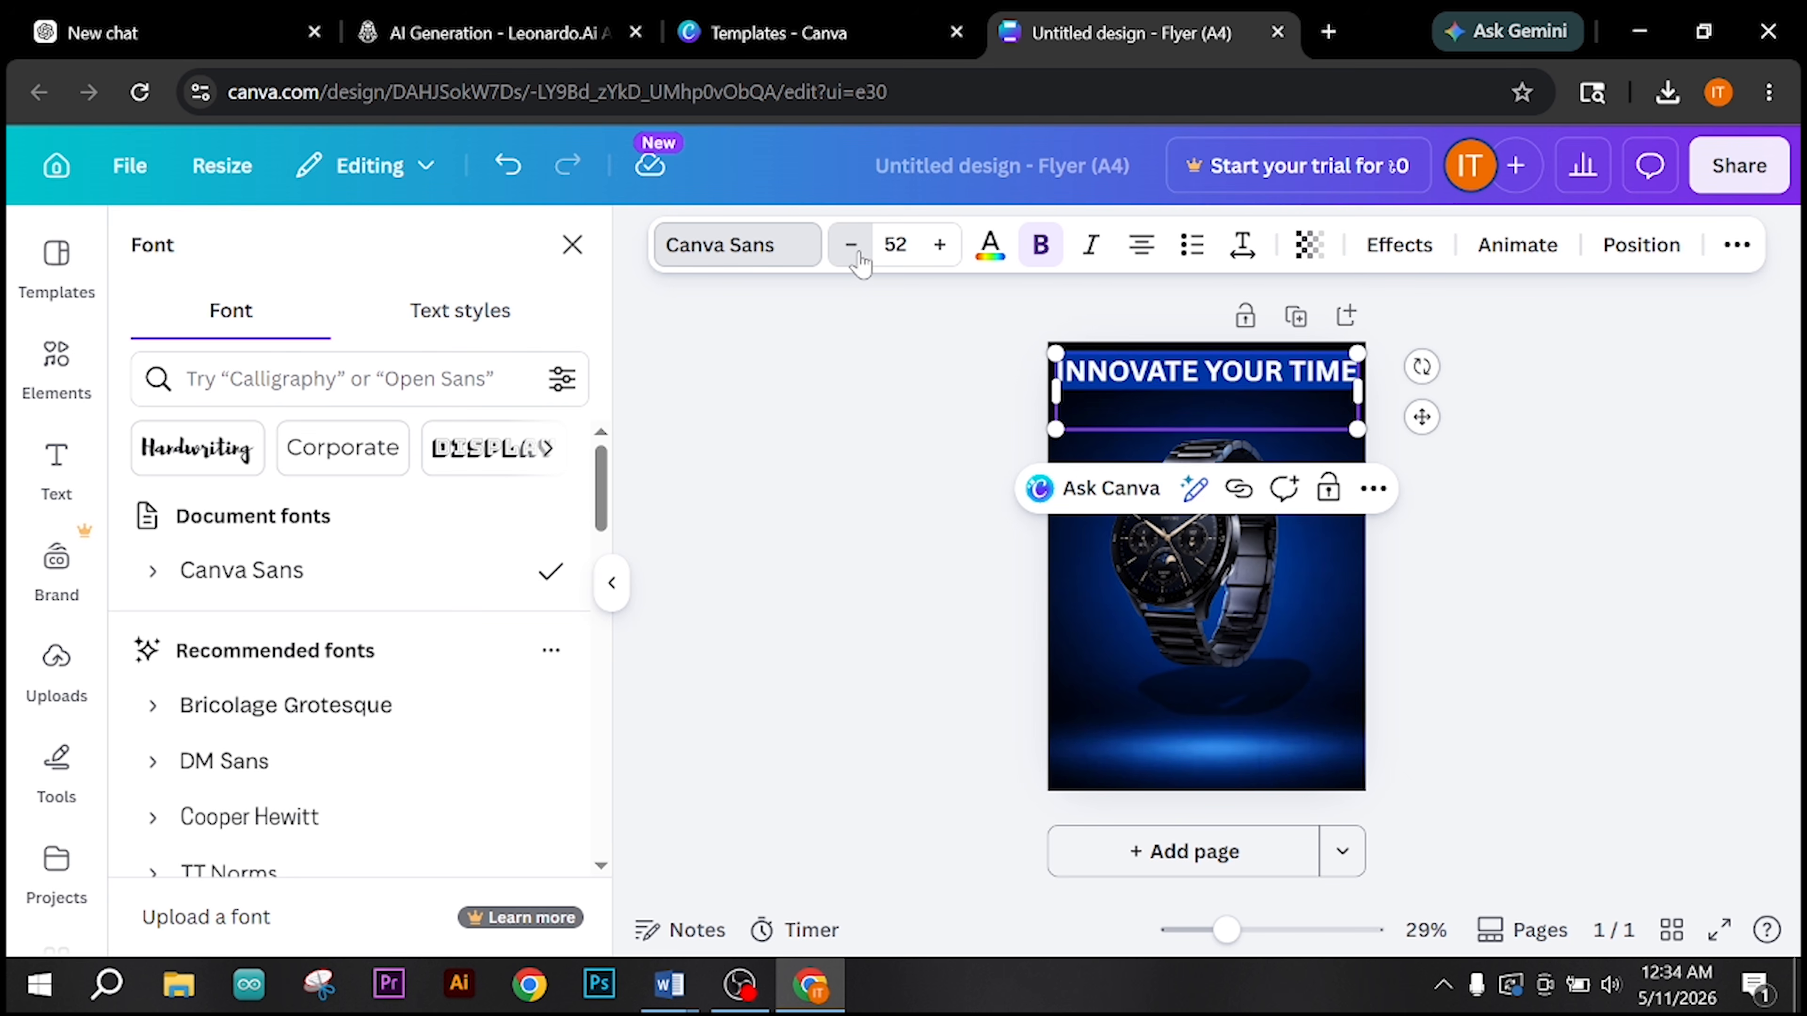
pyautogui.click(853, 247)
pyautogui.click(854, 247)
pyautogui.click(853, 247)
pyautogui.click(853, 247)
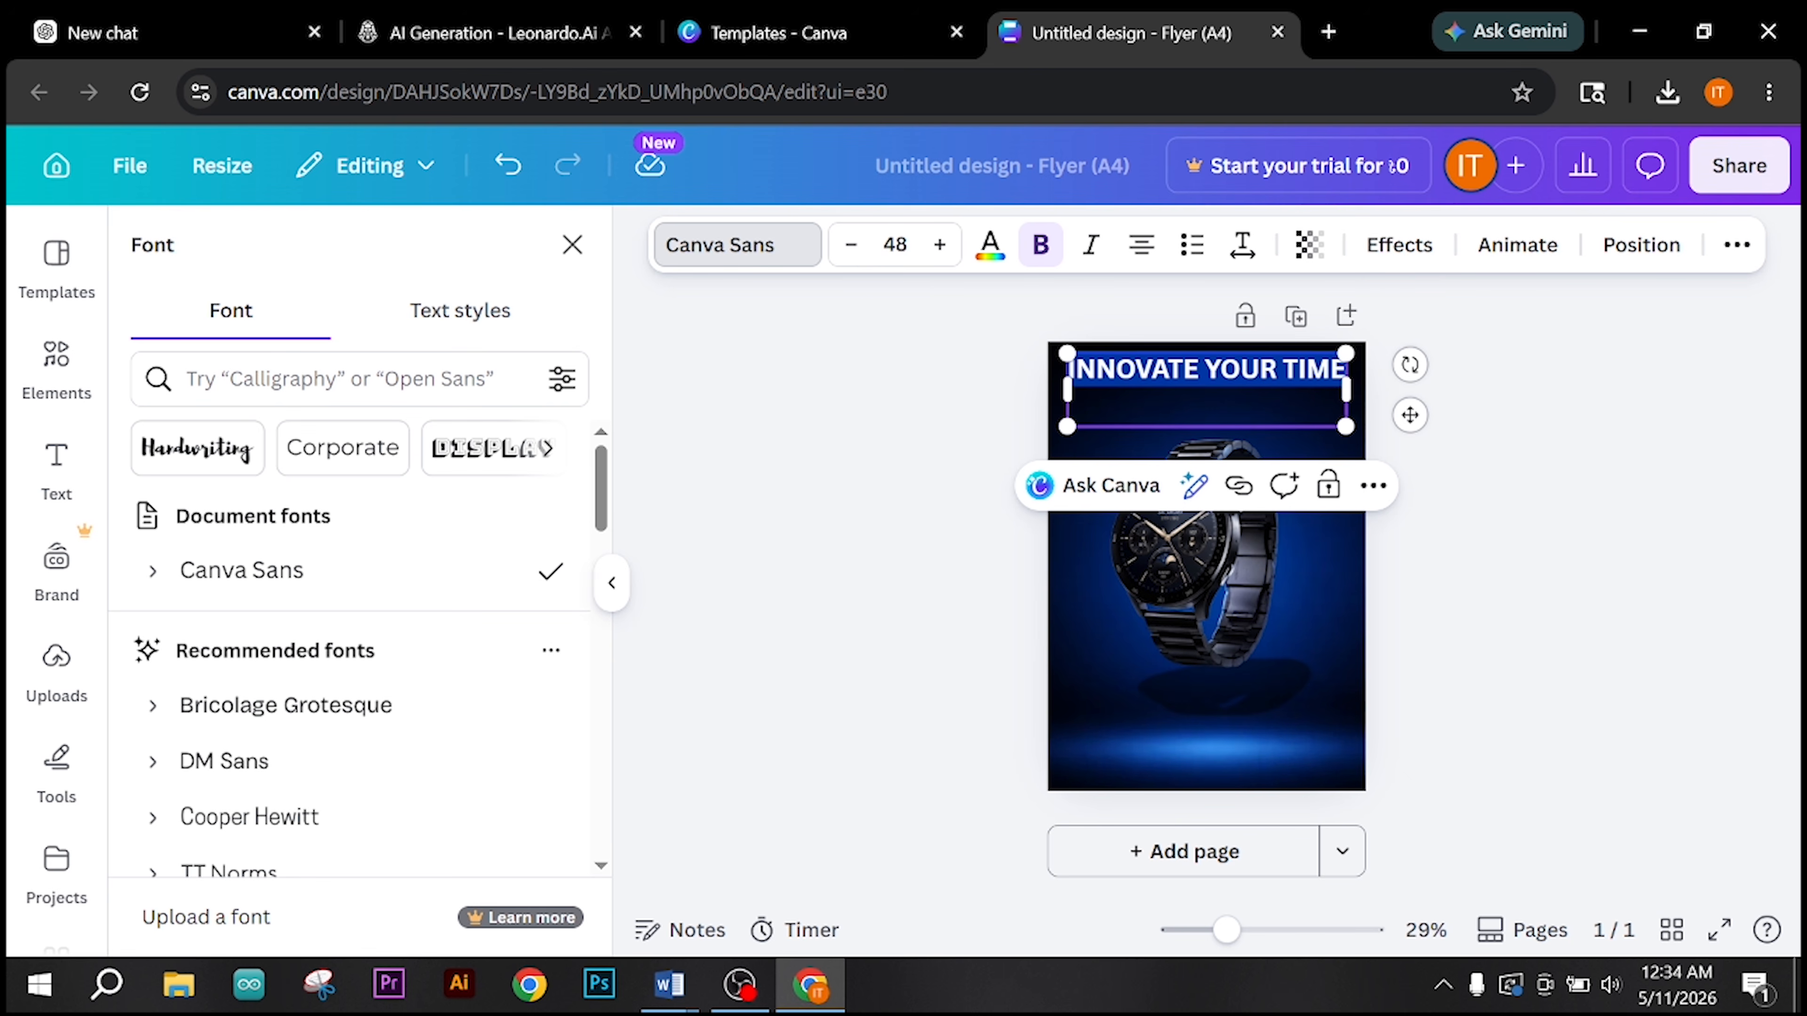
# Step: Break the heading before TIME so that it runs over two lines
pyautogui.click(1283, 371)
pyautogui.press('Return')
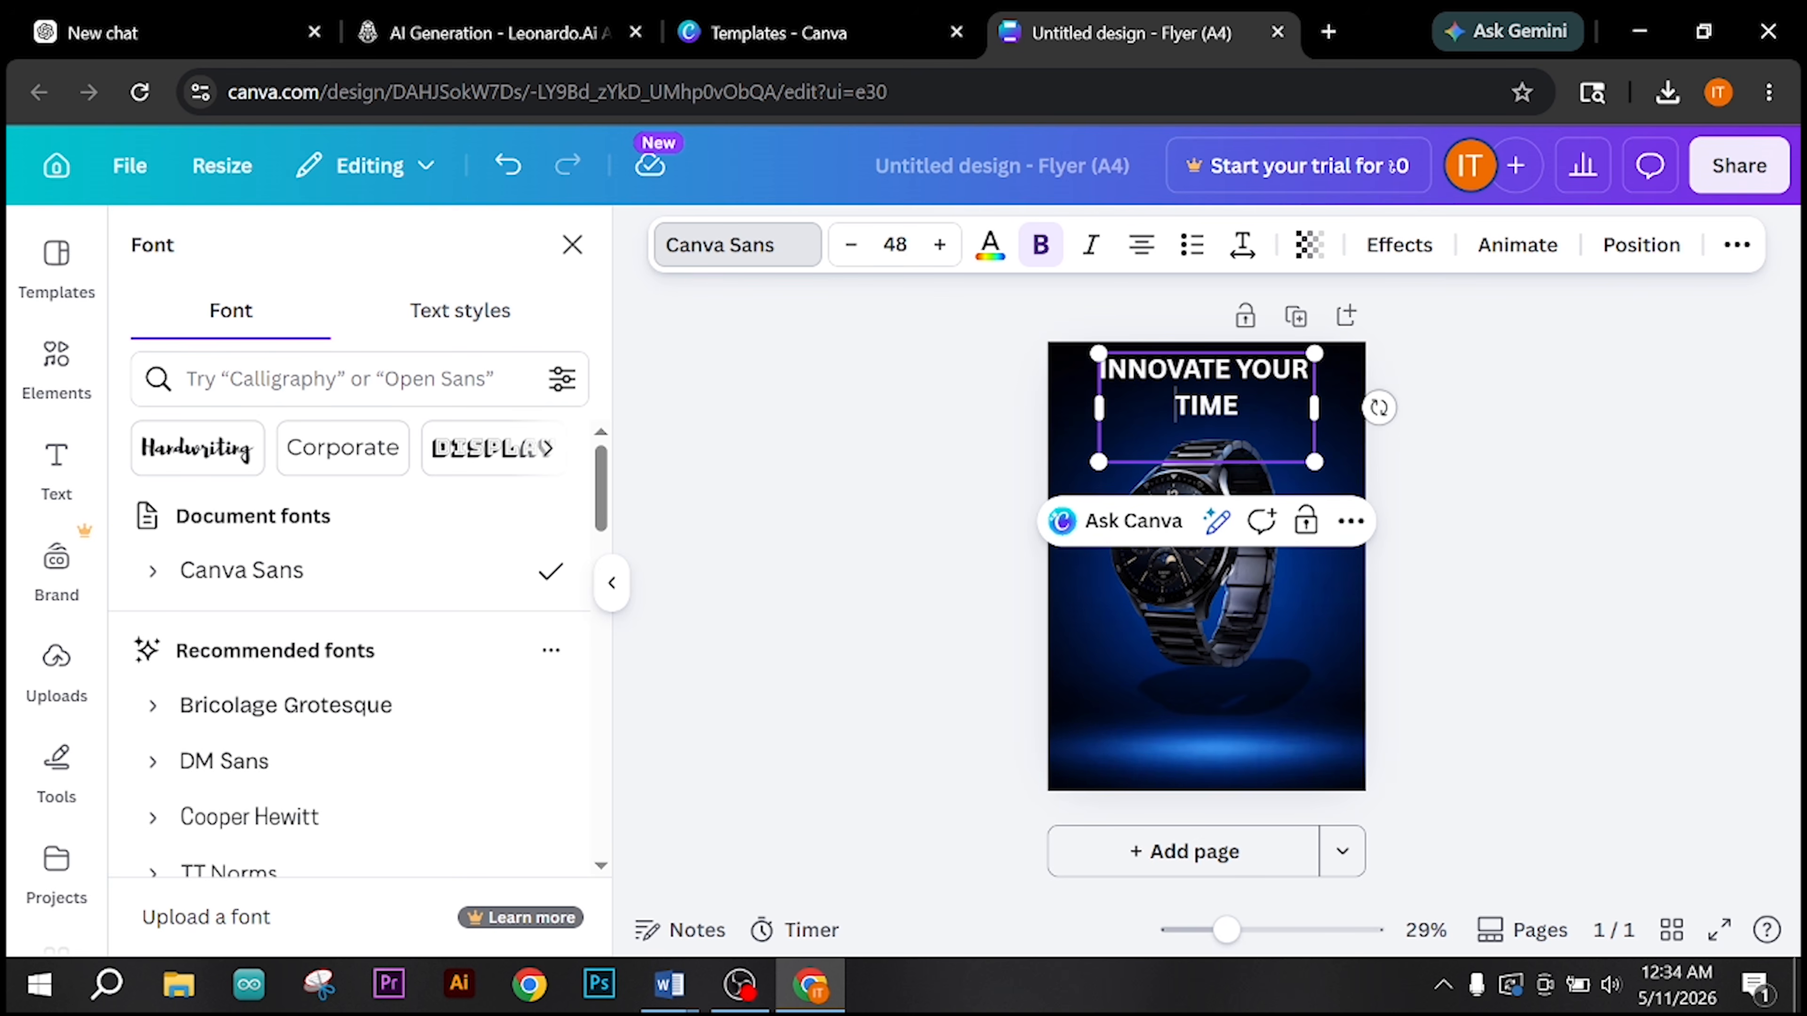
pyautogui.click(1483, 487)
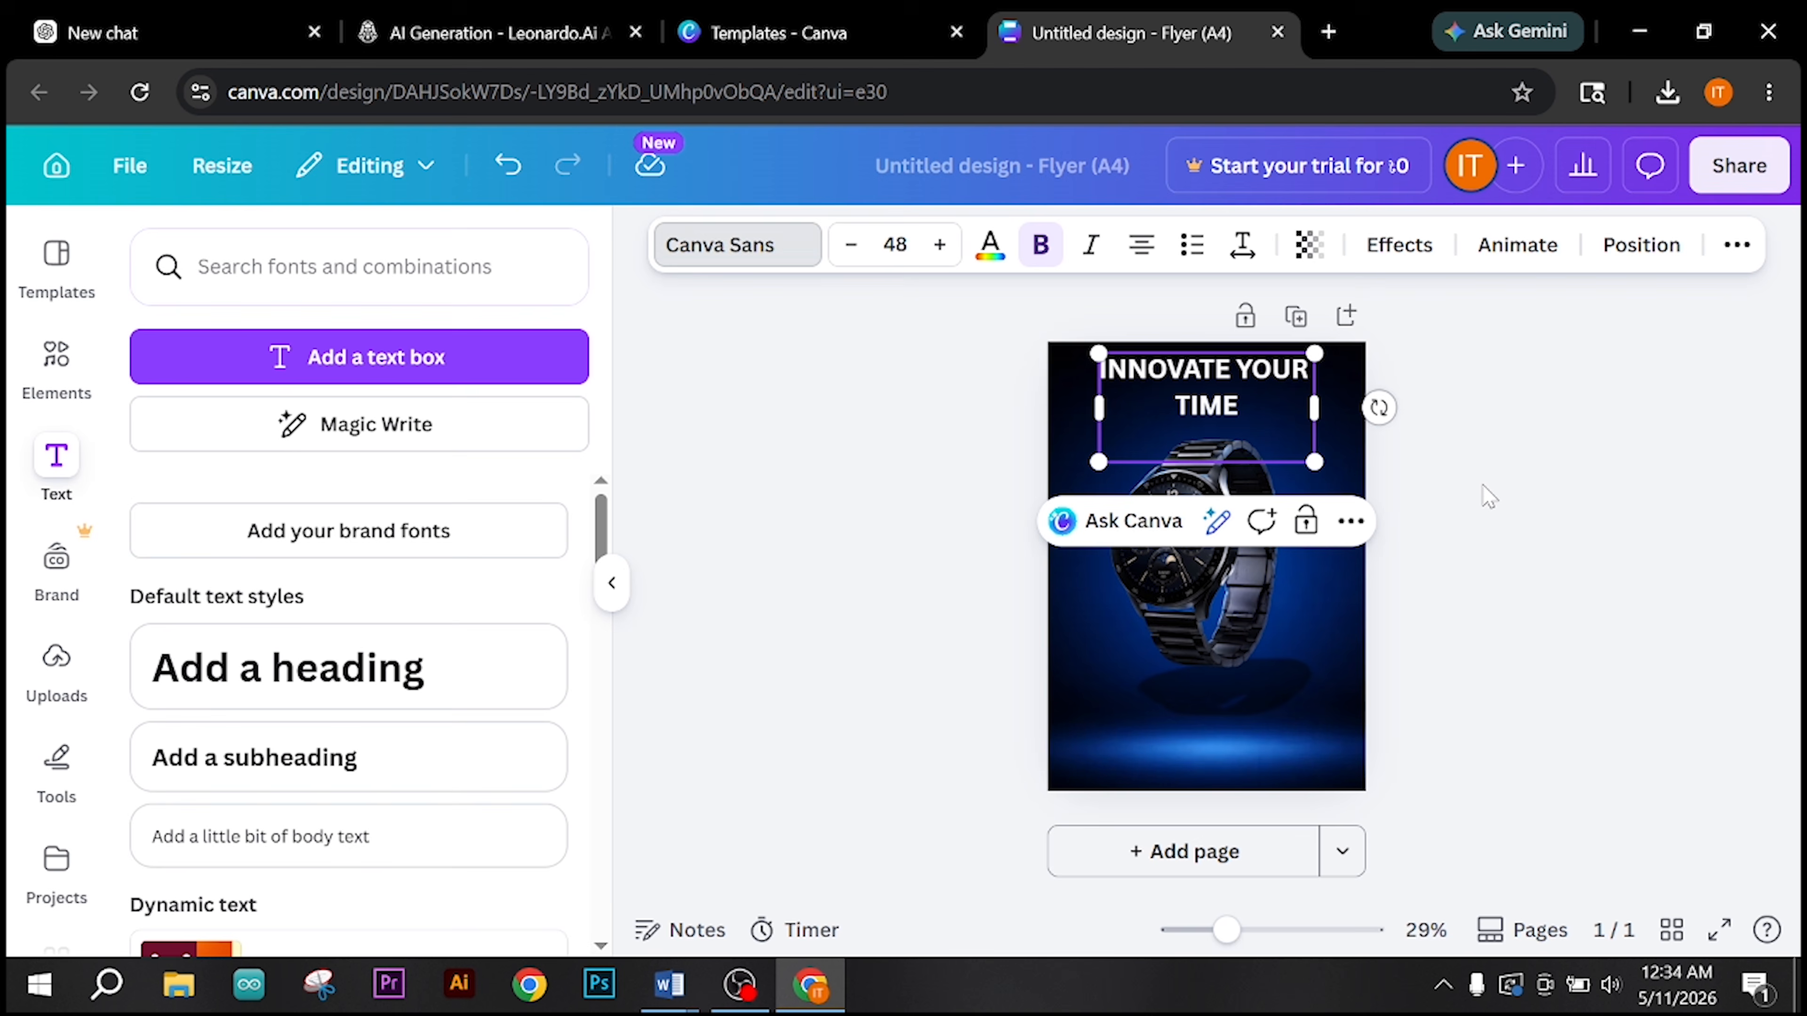
pyautogui.click(1516, 495)
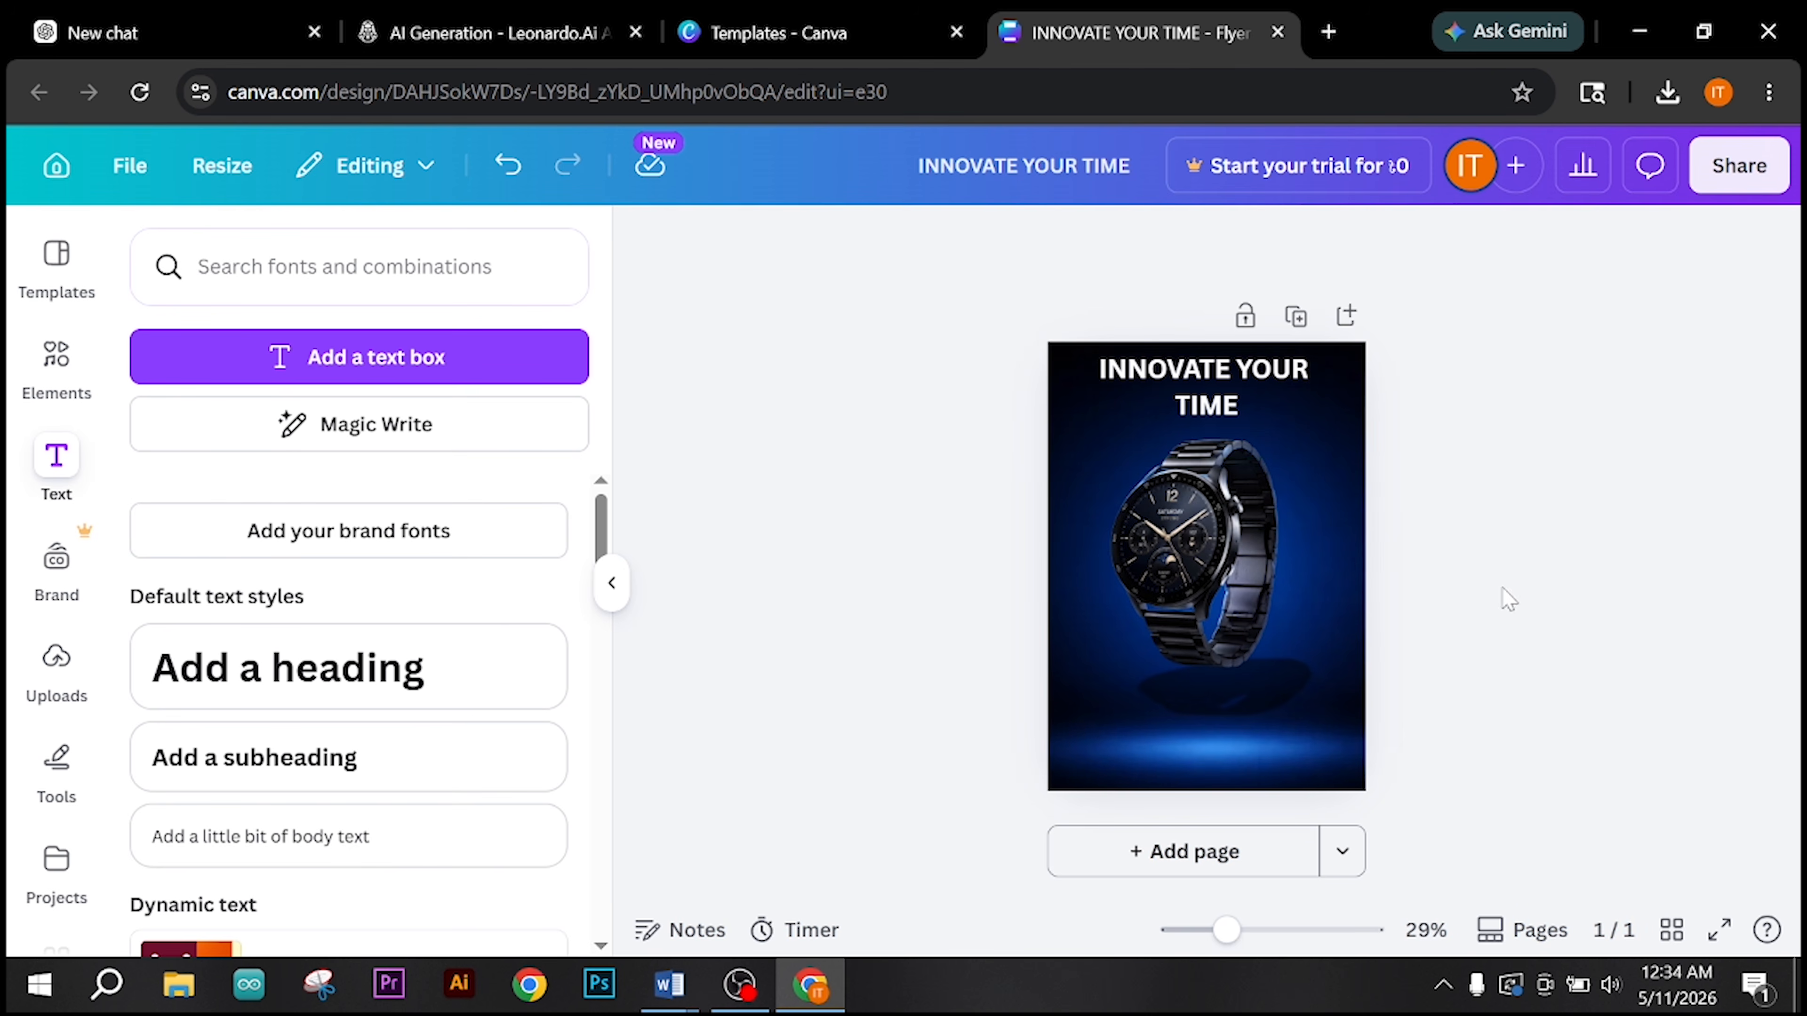
# Step: Lower the heading slightly, then shrink the watch and centre it below the heading
pyautogui.click(1202, 404)
pyautogui.moveTo(1202, 404); pyautogui.dragTo(1204, 418)
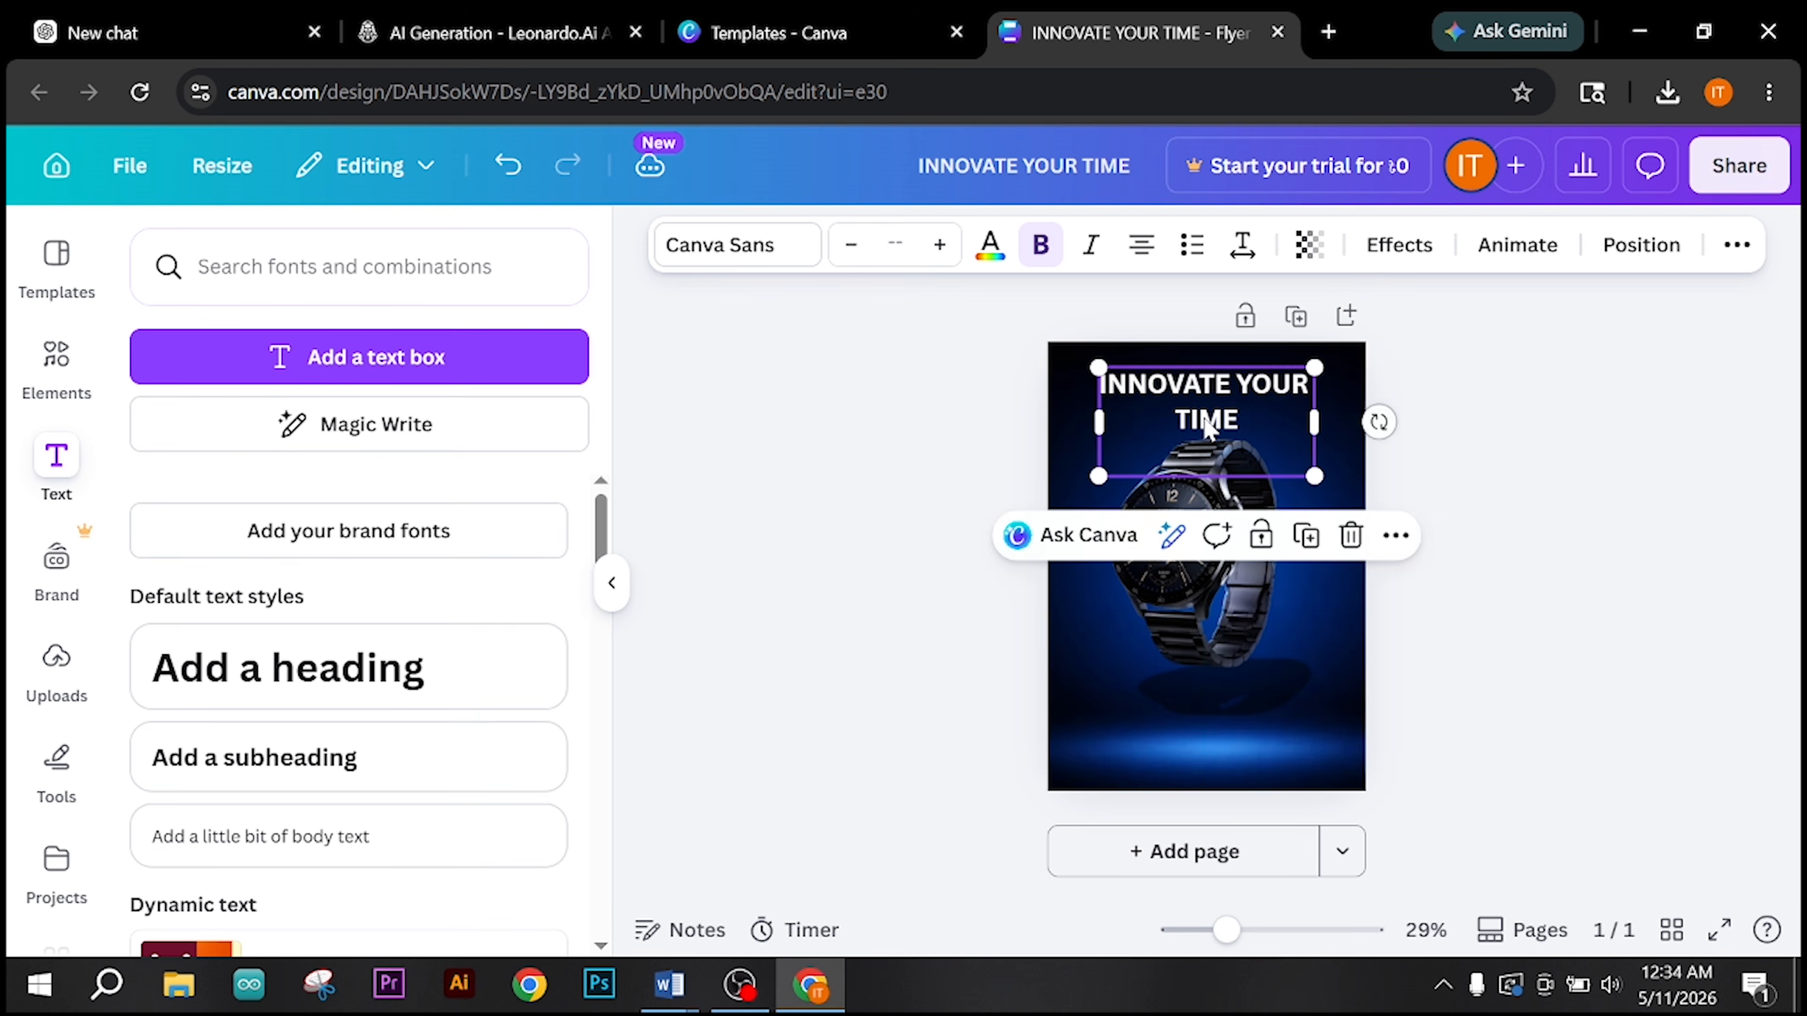
pyautogui.click(1215, 625)
pyautogui.moveTo(1201, 580); pyautogui.dragTo(1202, 597)
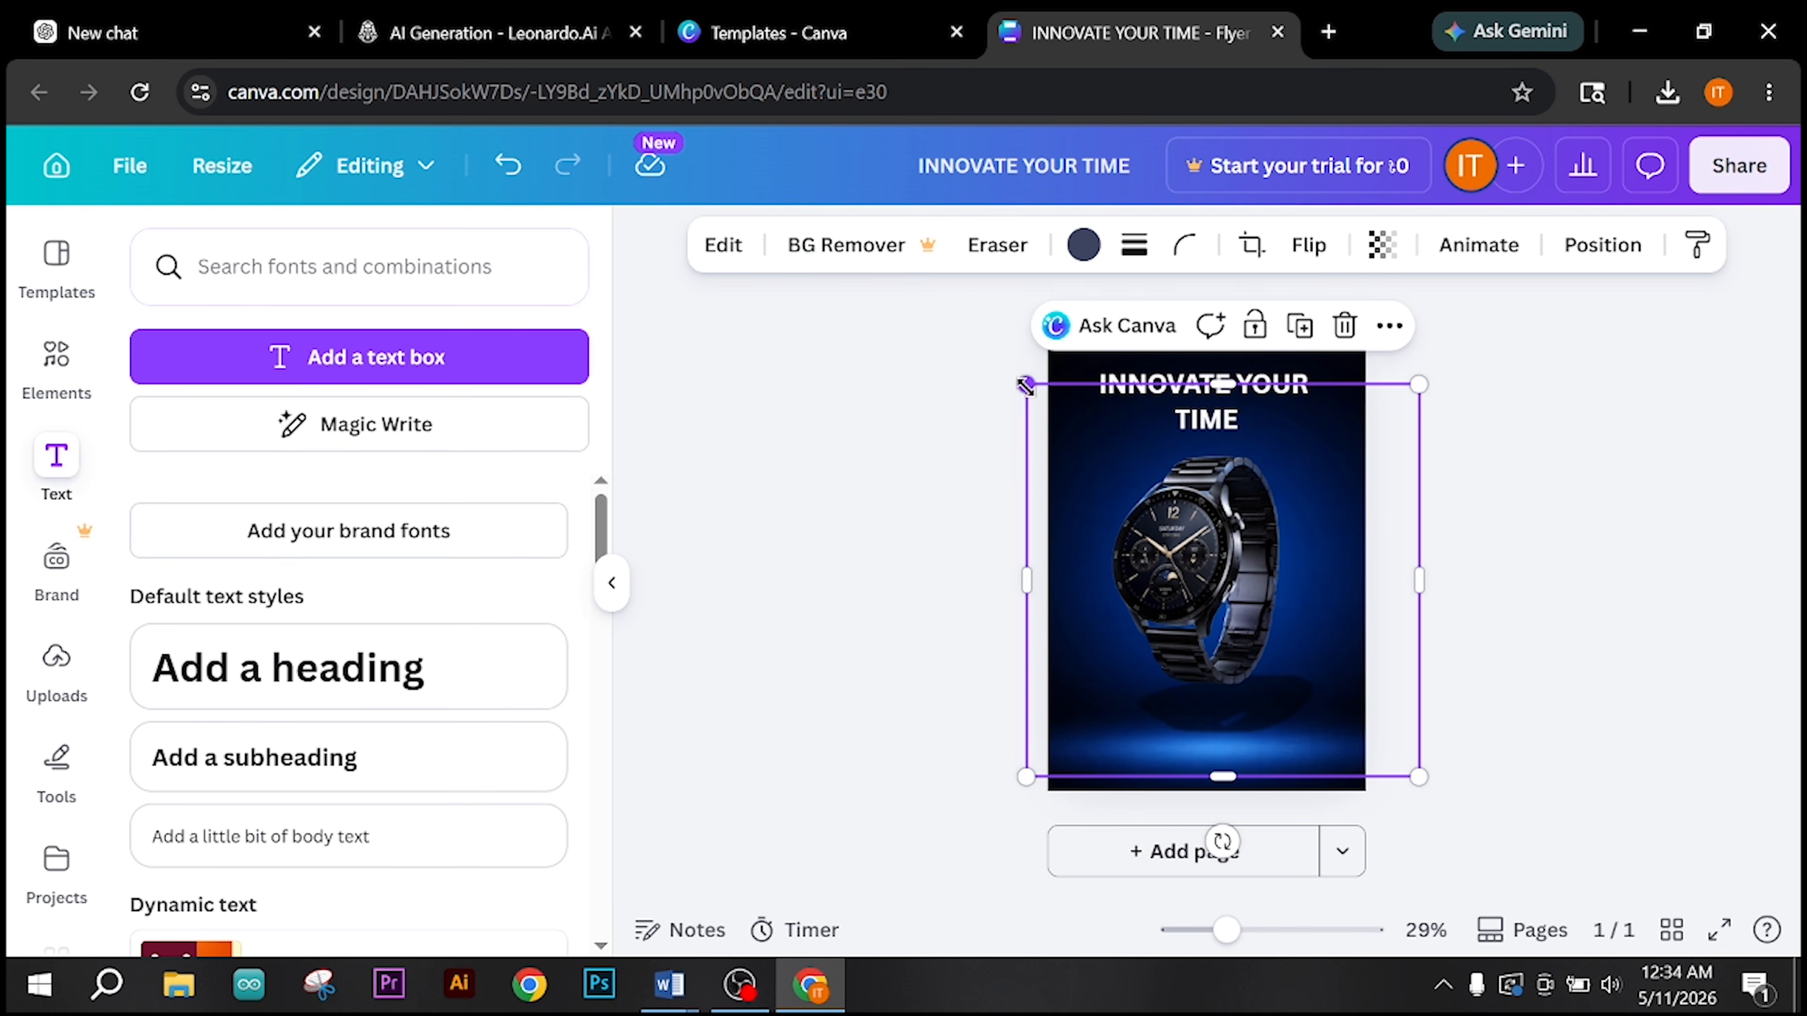
pyautogui.moveTo(1029, 397); pyautogui.dragTo(1060, 428)
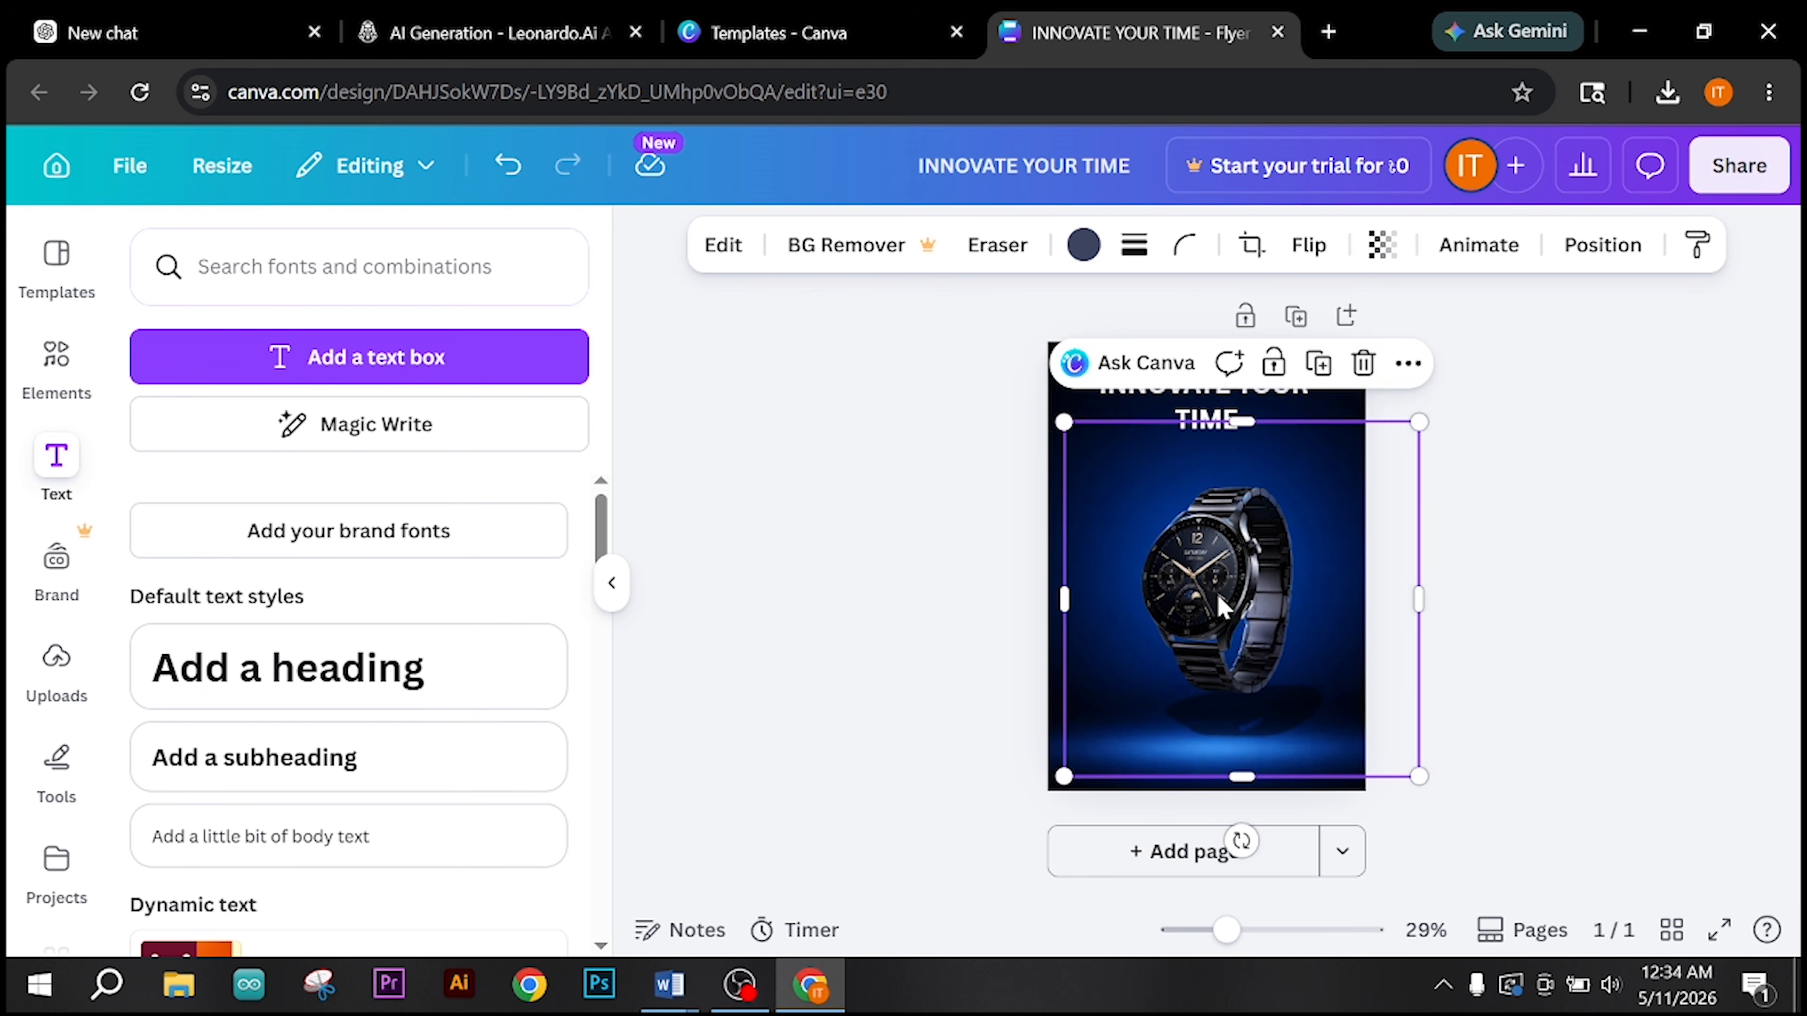
pyautogui.moveTo(1221, 601); pyautogui.dragTo(1201, 574)
# Step: Raise the heading slightly to widen the gap between it and the watch
pyautogui.click(1201, 427)
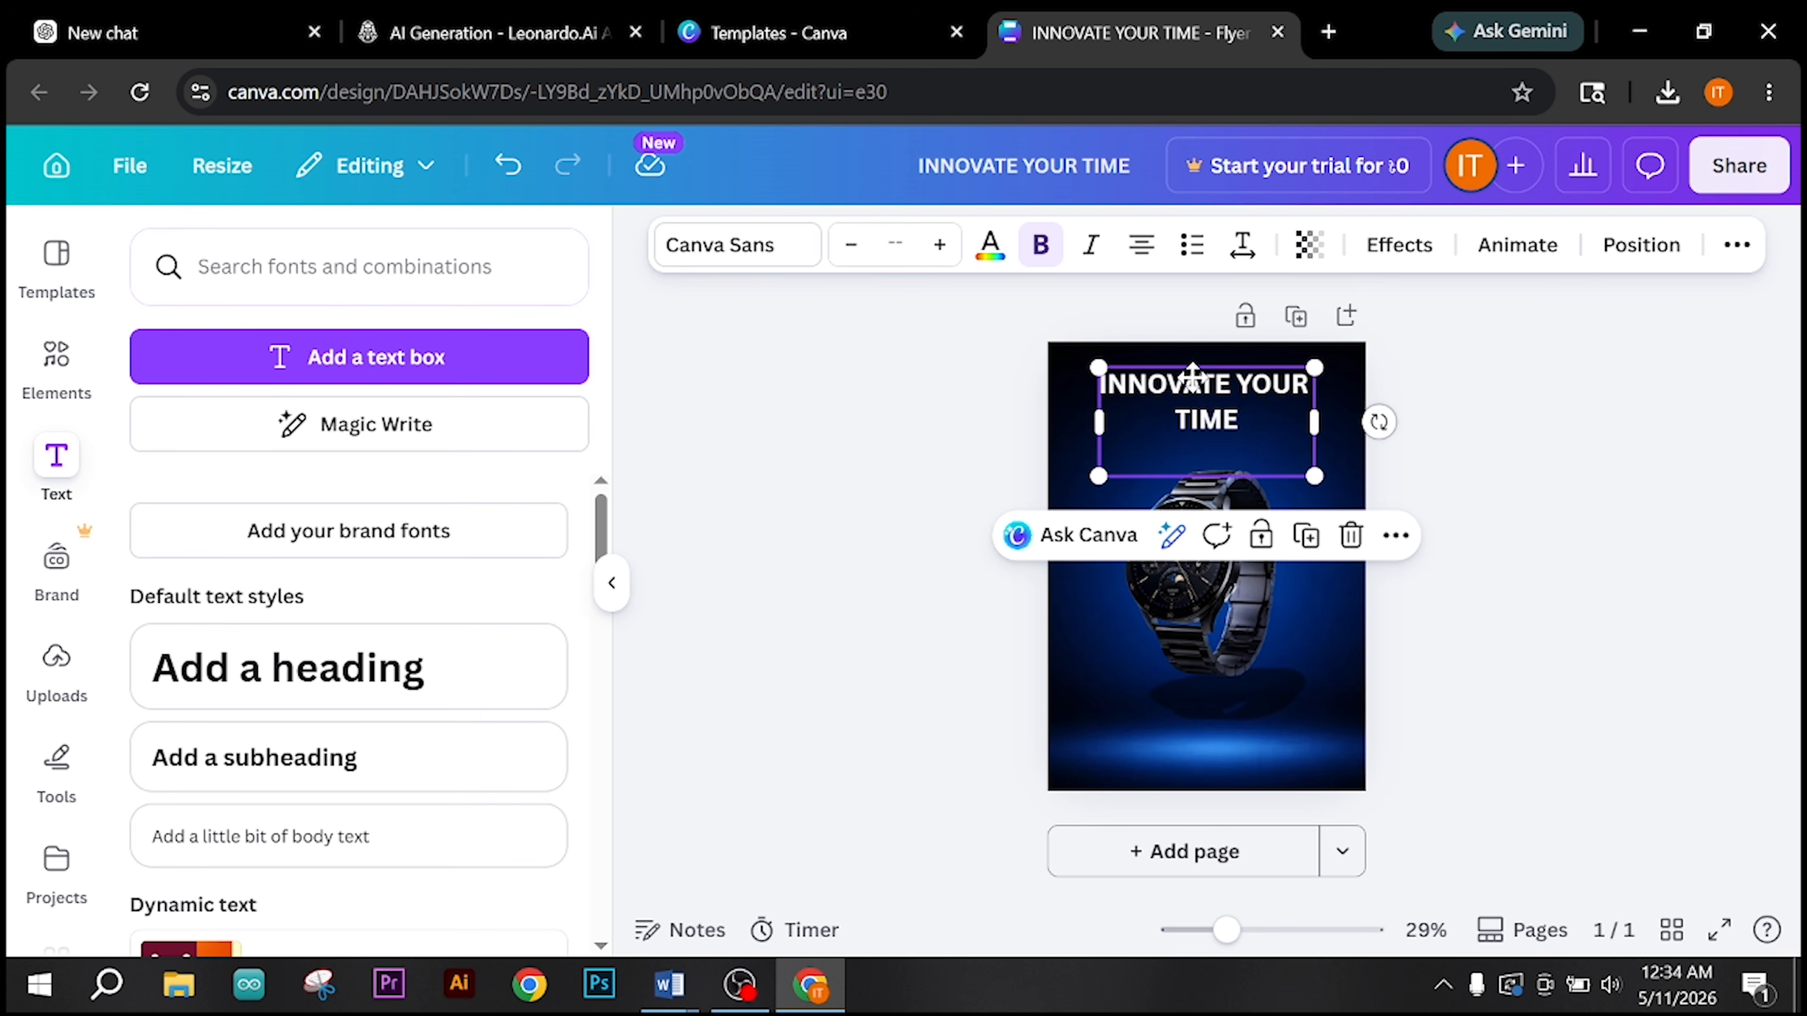
pyautogui.moveTo(1190, 377); pyautogui.dragTo(1195, 386)
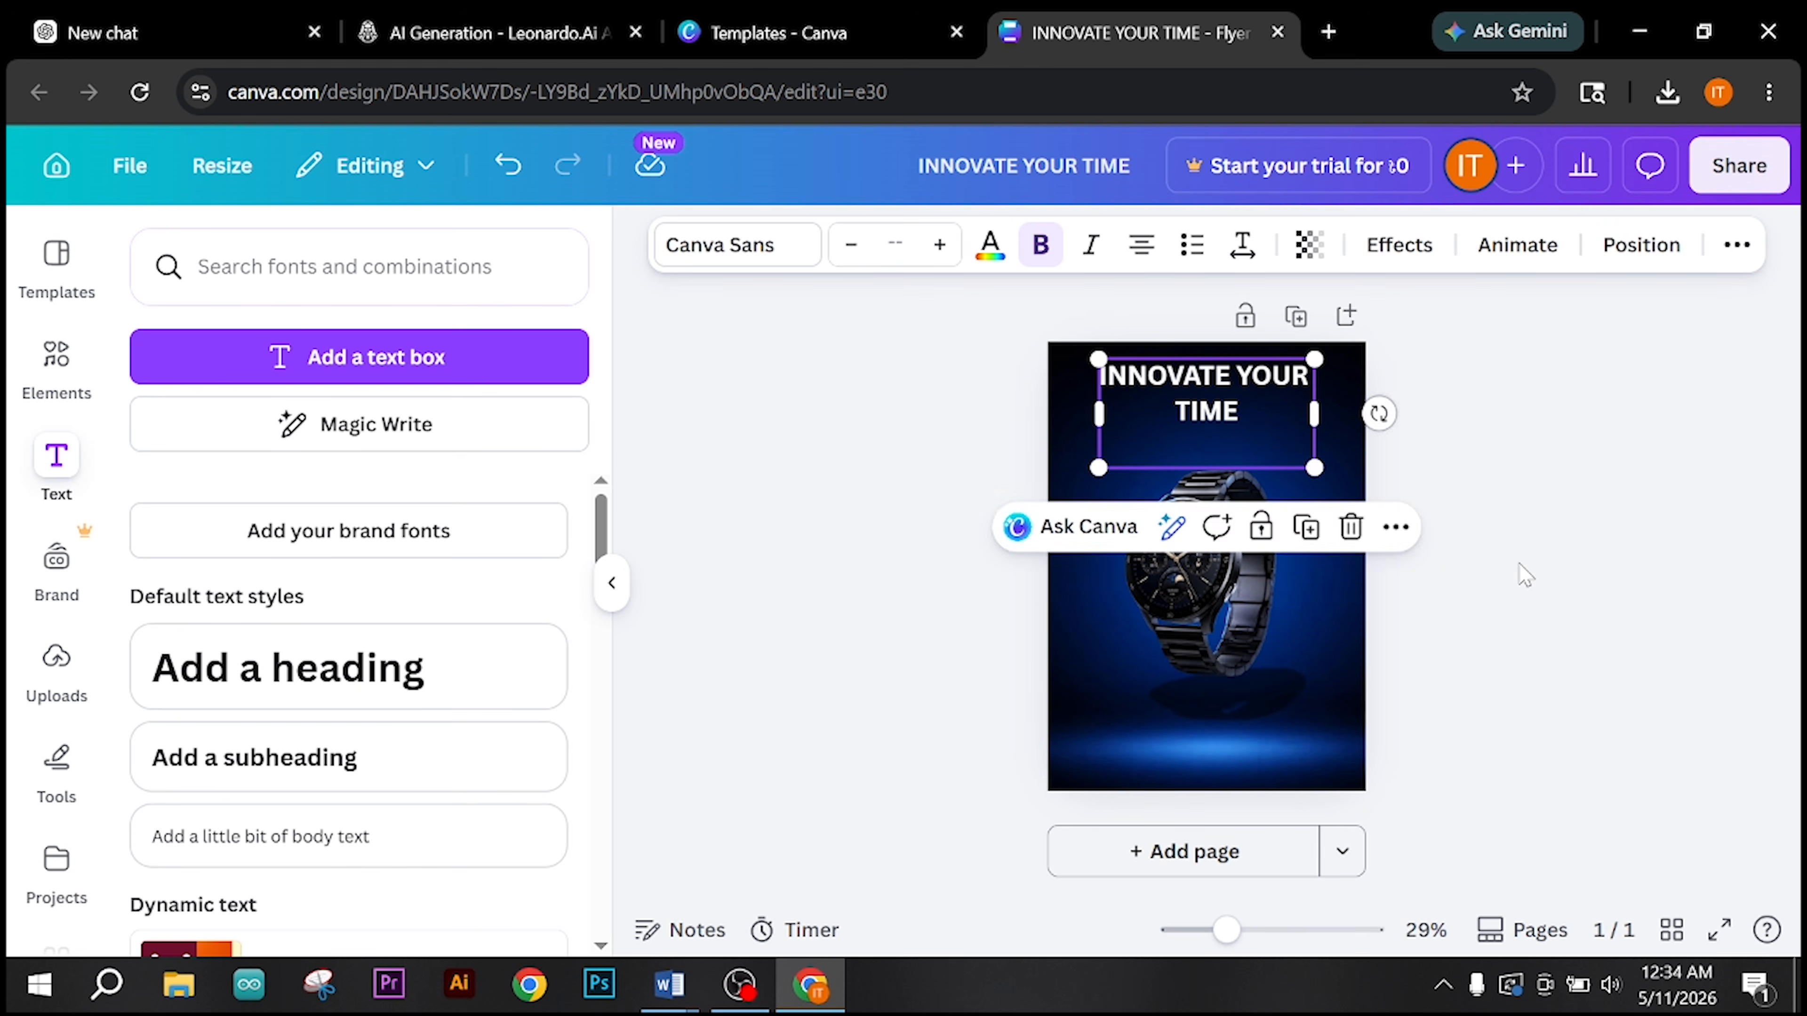
pyautogui.click(1520, 573)
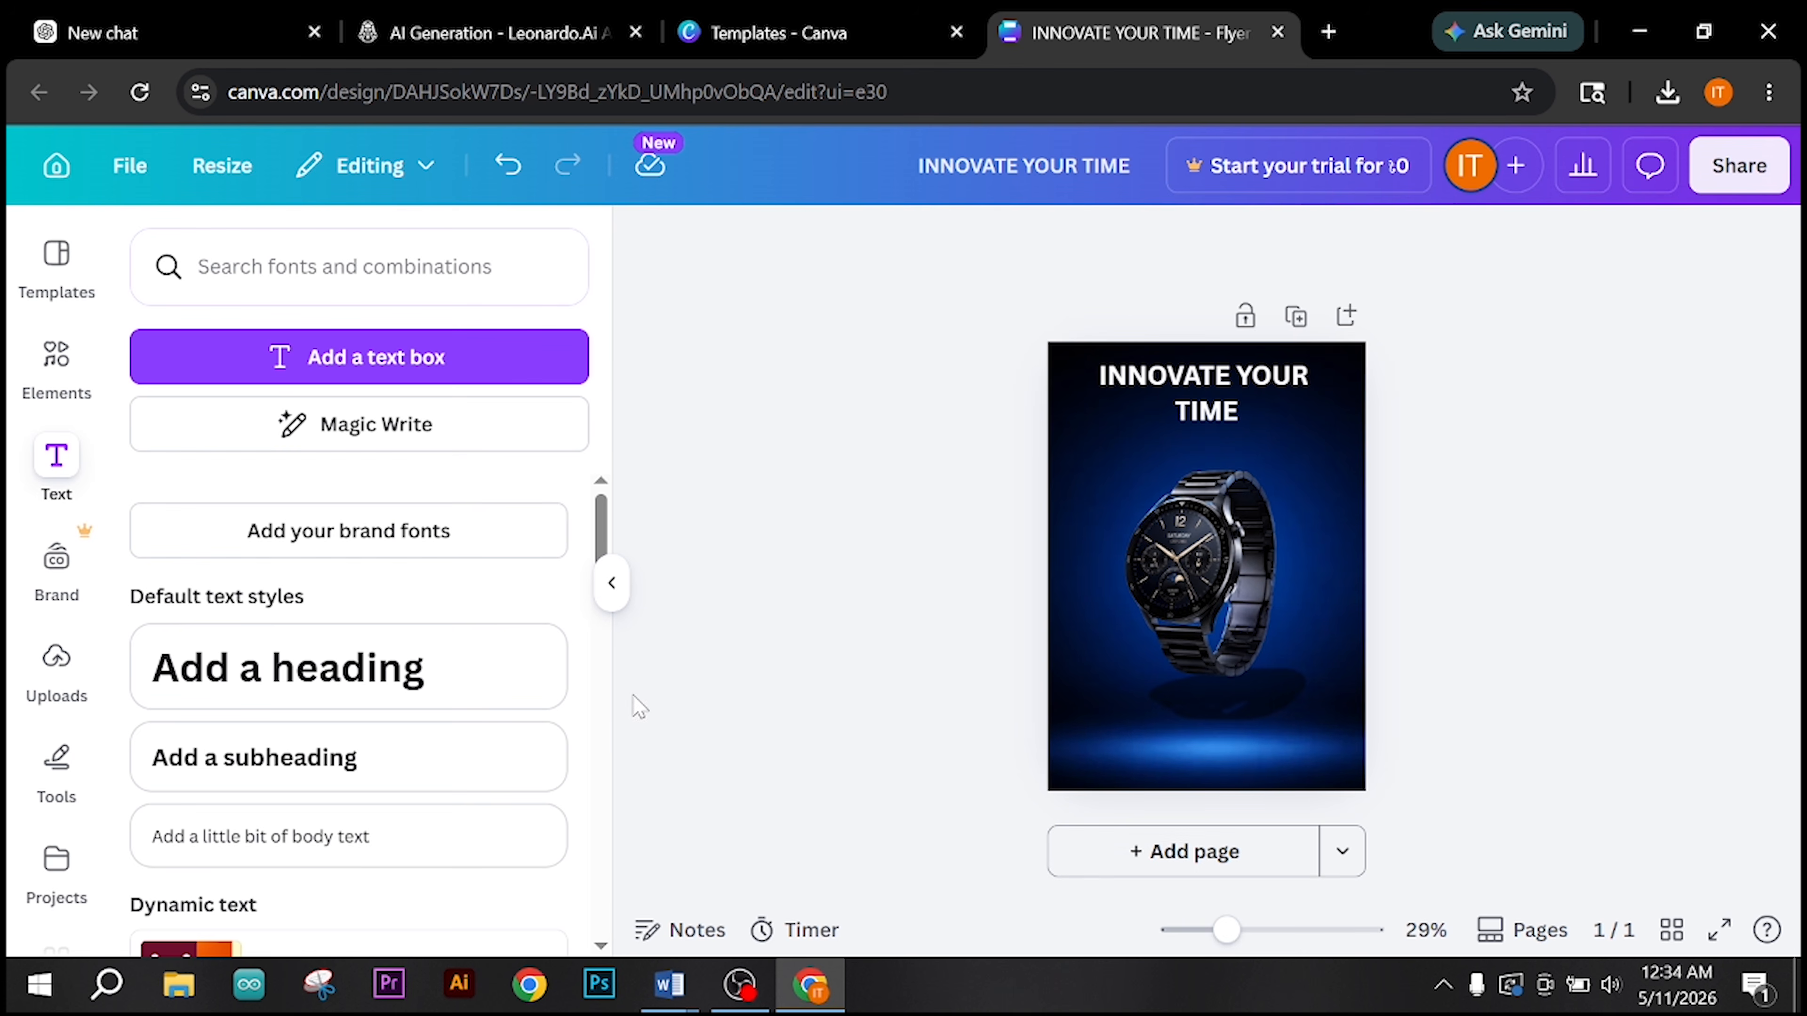
# Step: Check the Generate & Integrate AI Text requirements in the Graphic_Design_Level3_Job_Sheet Word document and return to the Canva flyer
pyautogui.moveTo(669, 984)
pyautogui.click(762, 854)
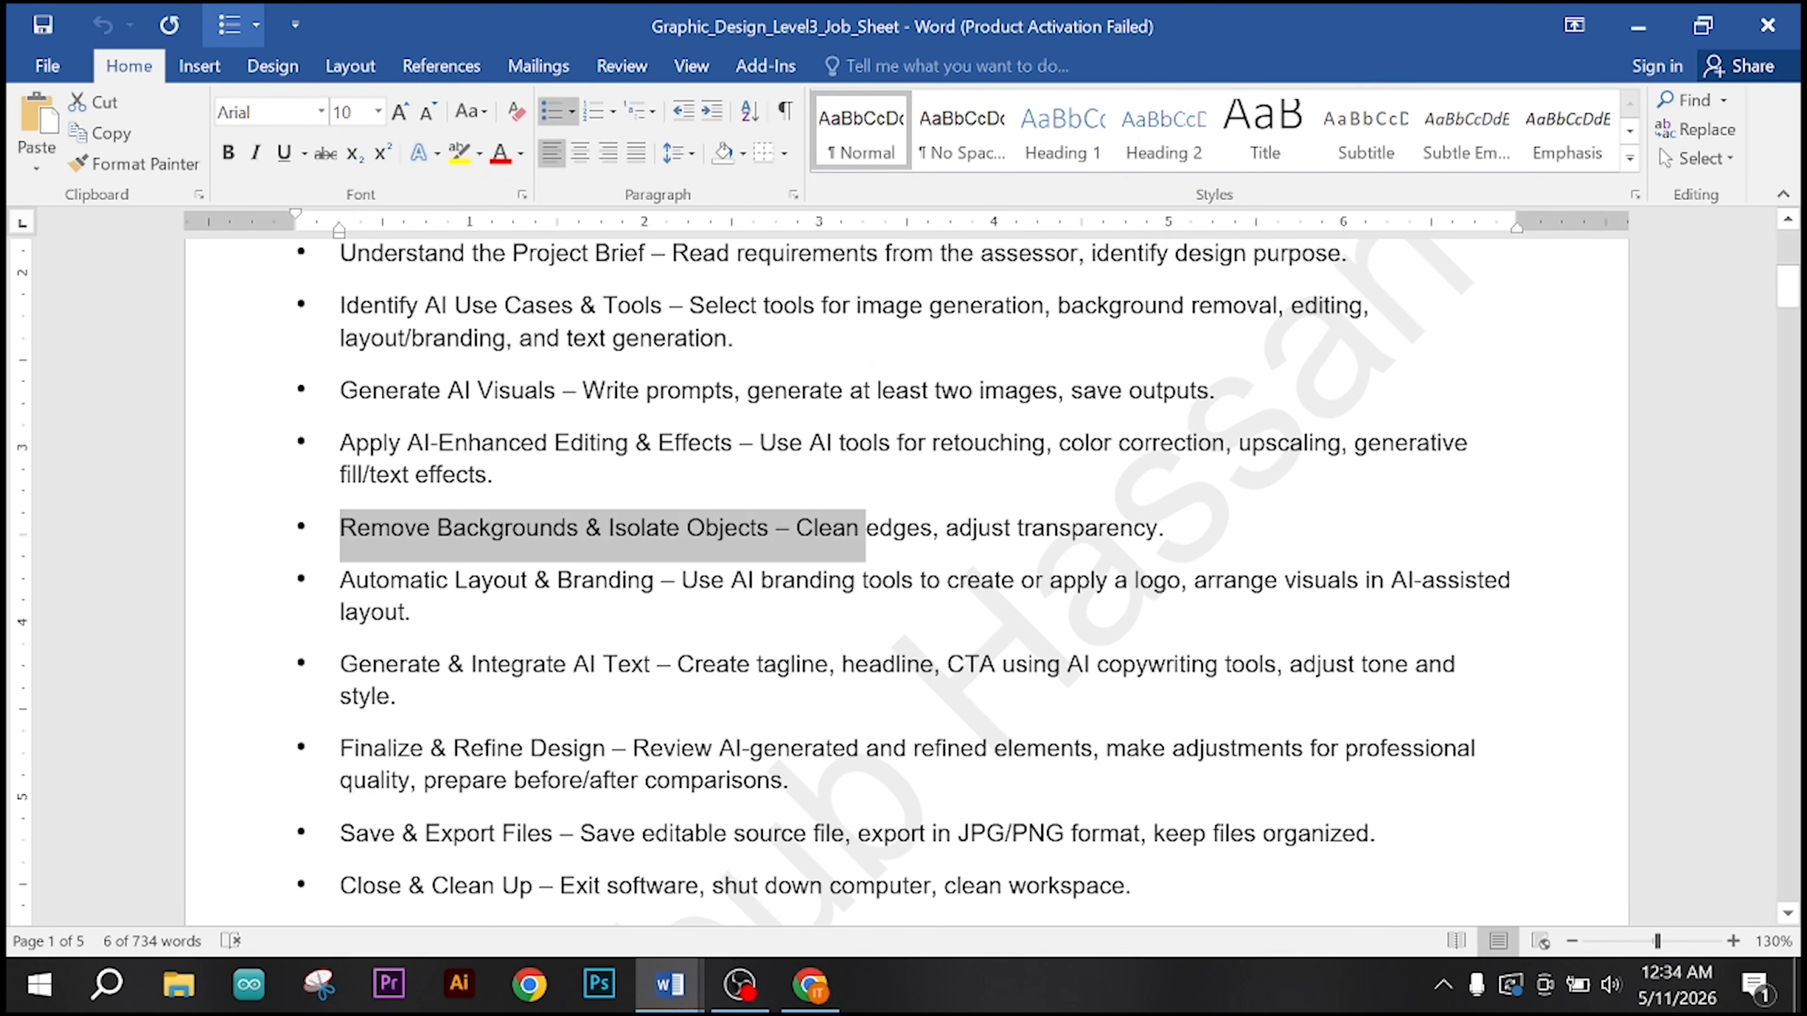
pyautogui.scroll(-3, 907, 582)
pyautogui.scroll(2, 907, 581)
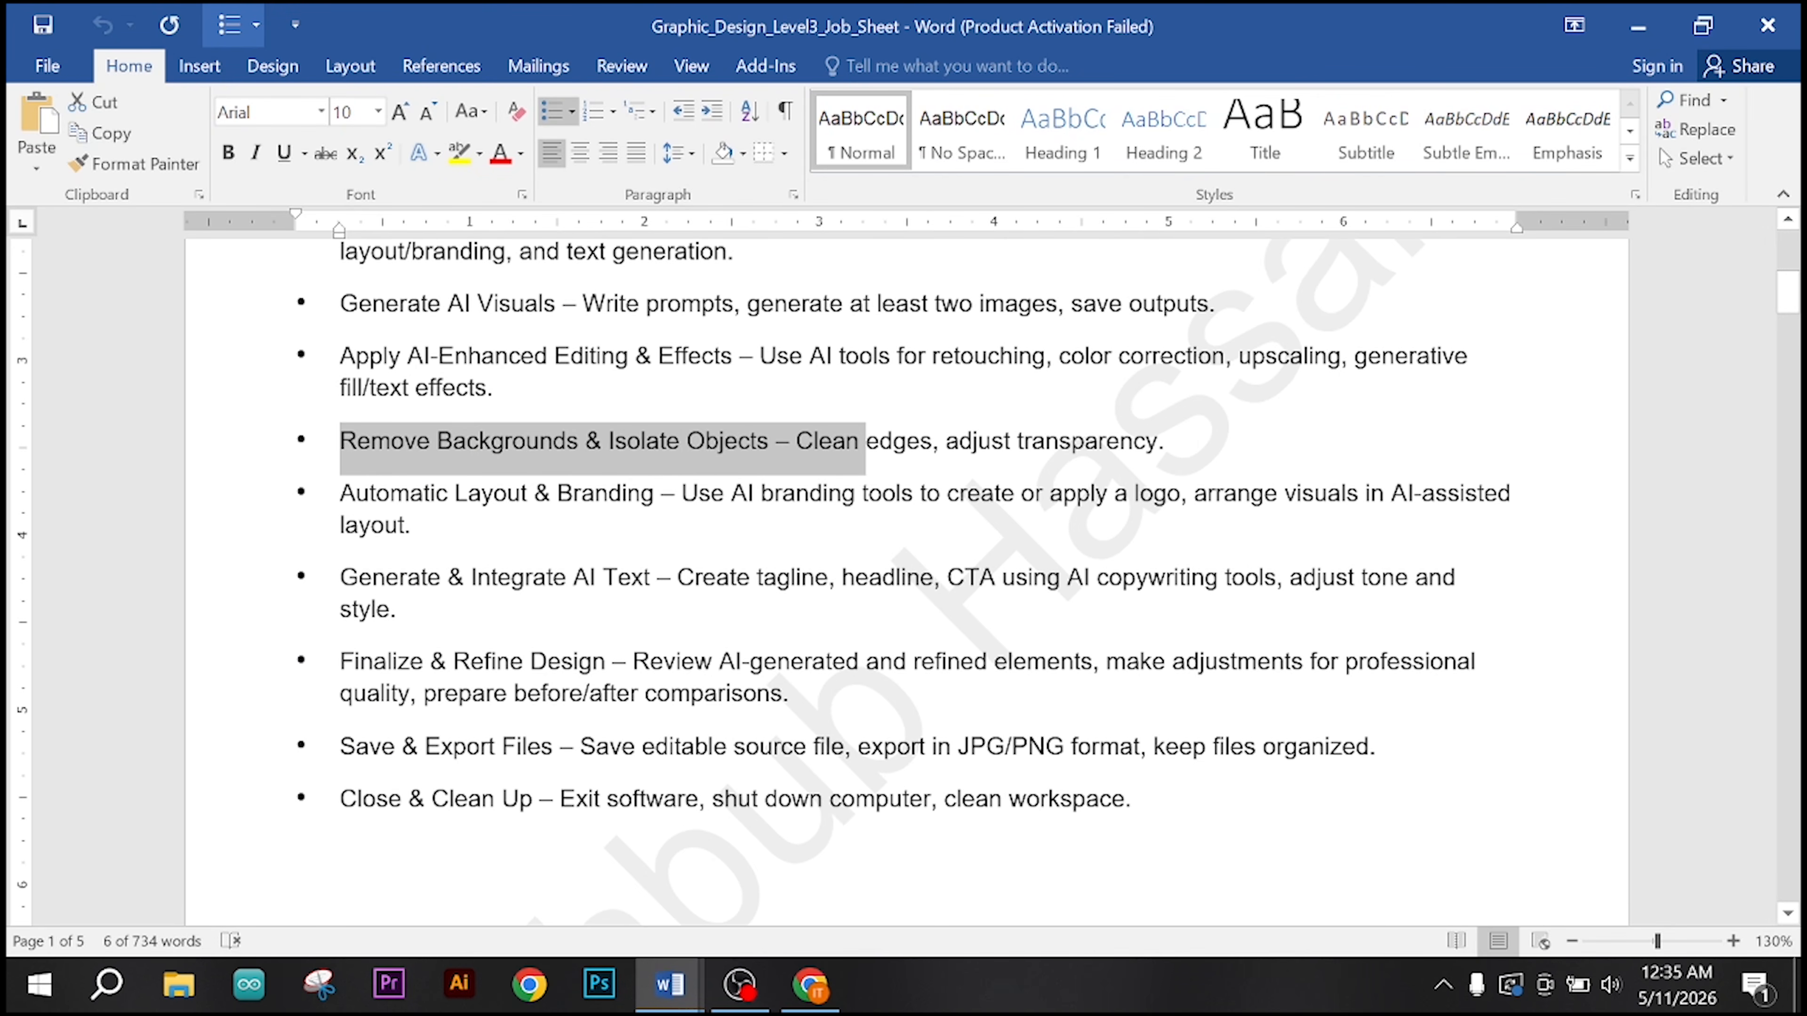
pyautogui.click(964, 578)
pyautogui.moveTo(964, 578); pyautogui.dragTo(1203, 583)
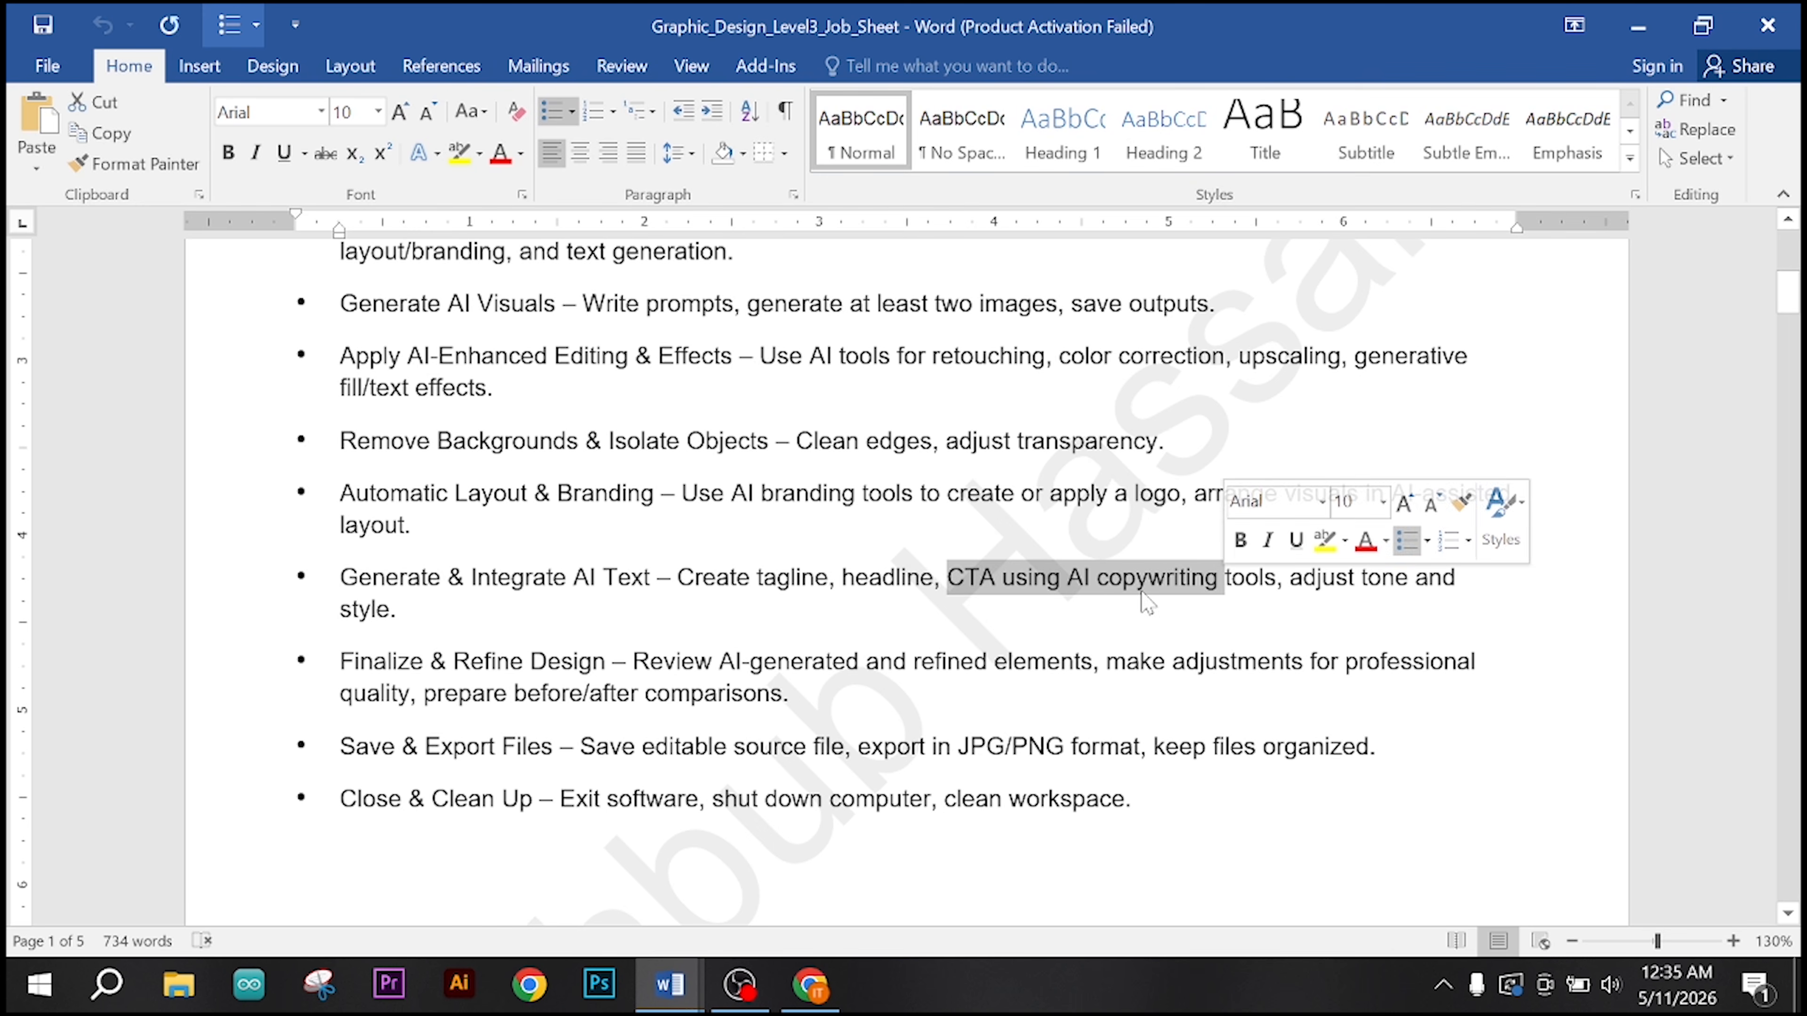
pyautogui.click(750, 662)
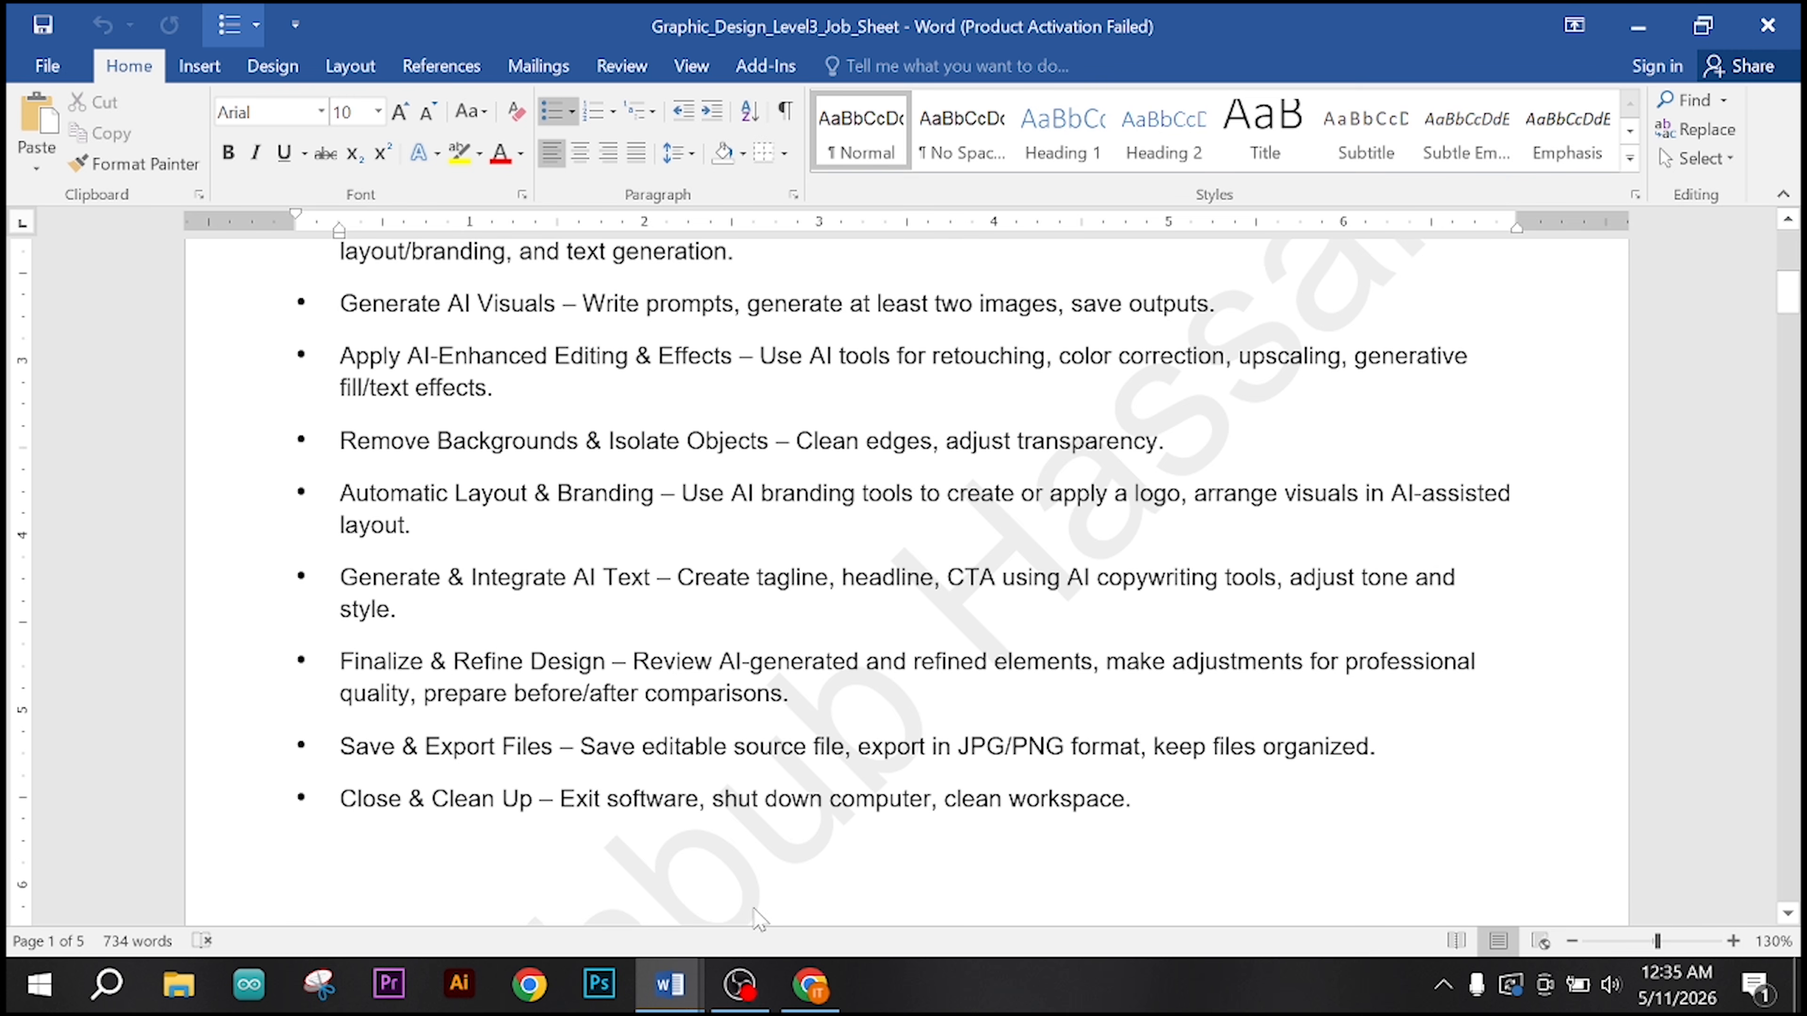
pyautogui.click(810, 975)
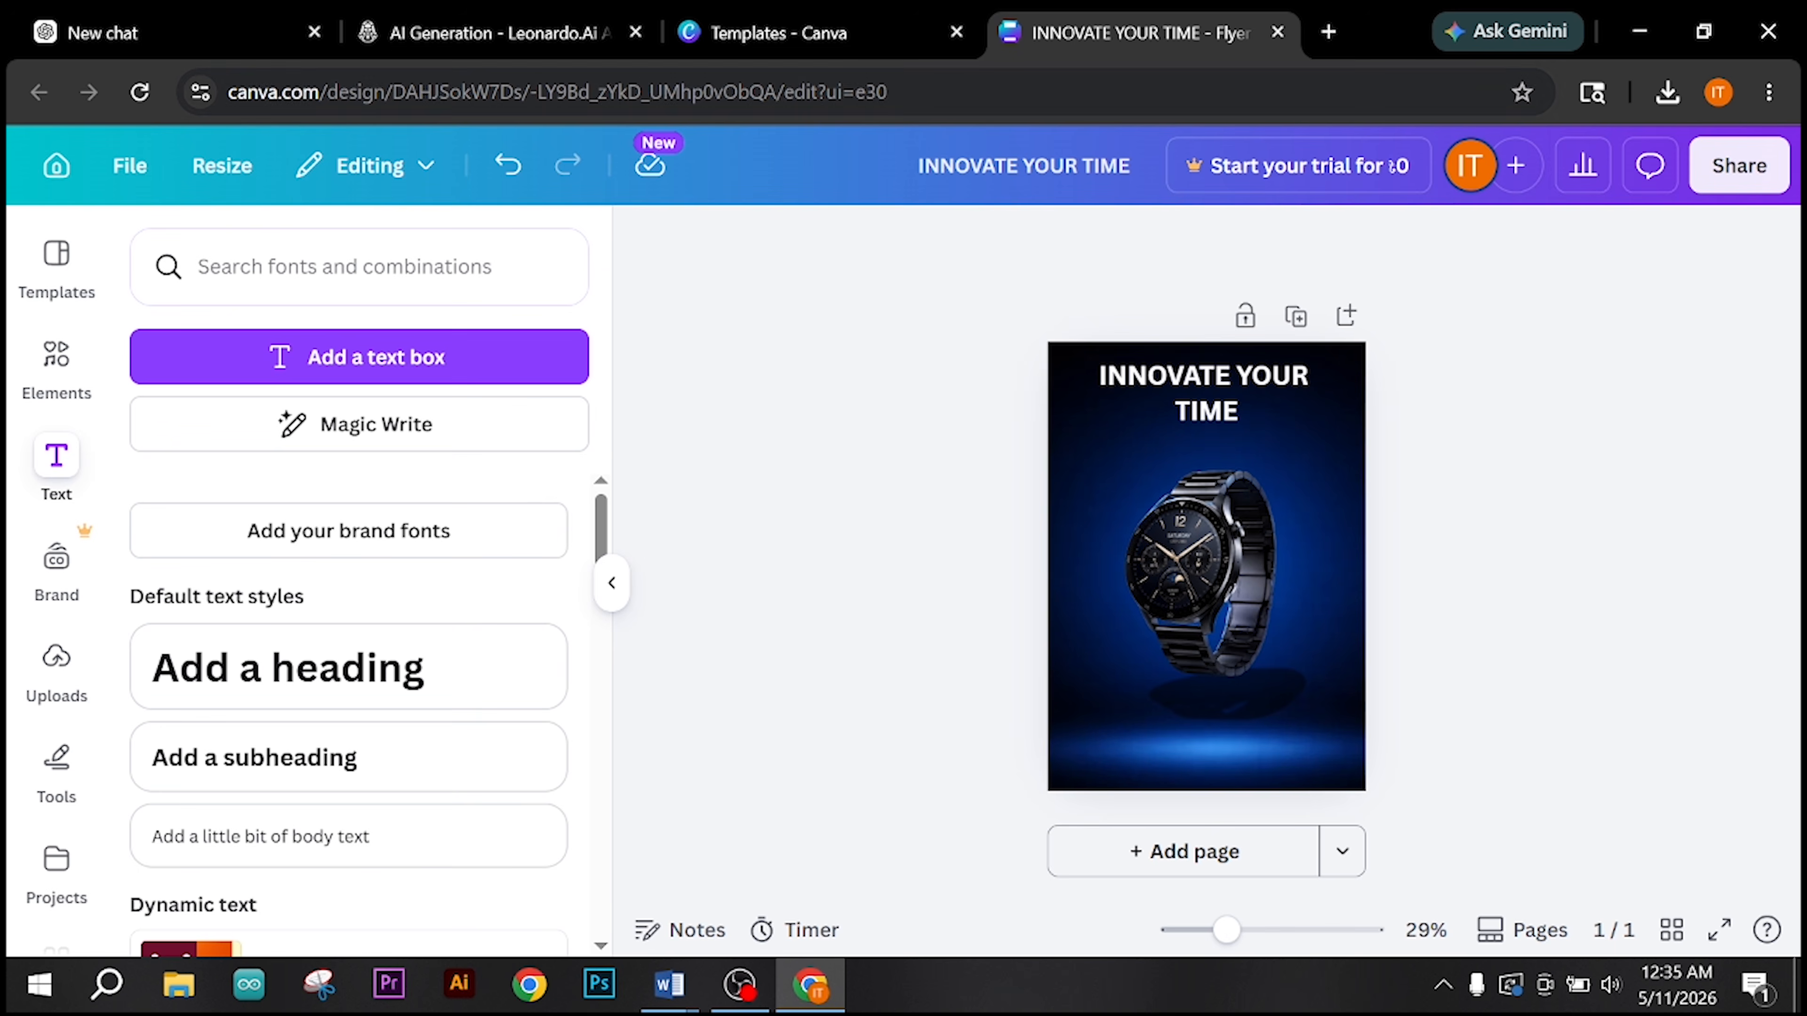
# Step: Search Google Images for "round rectangle" in a new browser tab and look through the shapes
pyautogui.click(1328, 32)
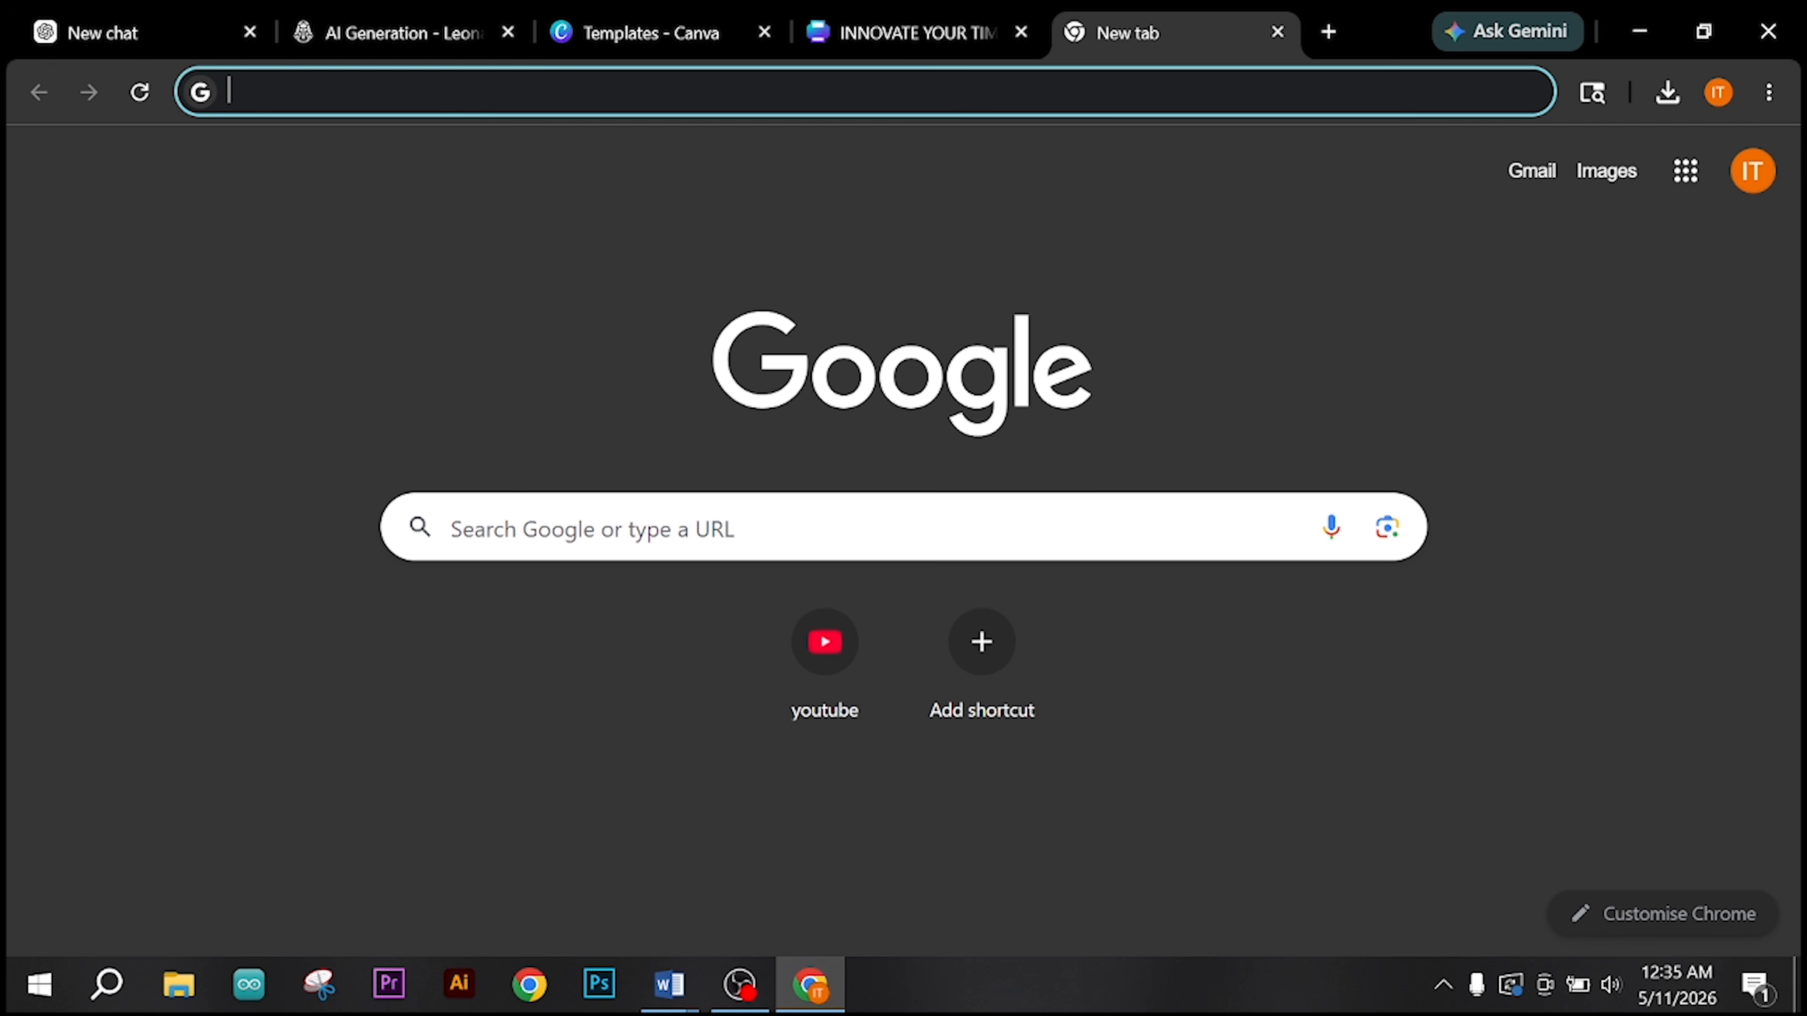
pyautogui.click(746, 549)
pyautogui.write('rou')
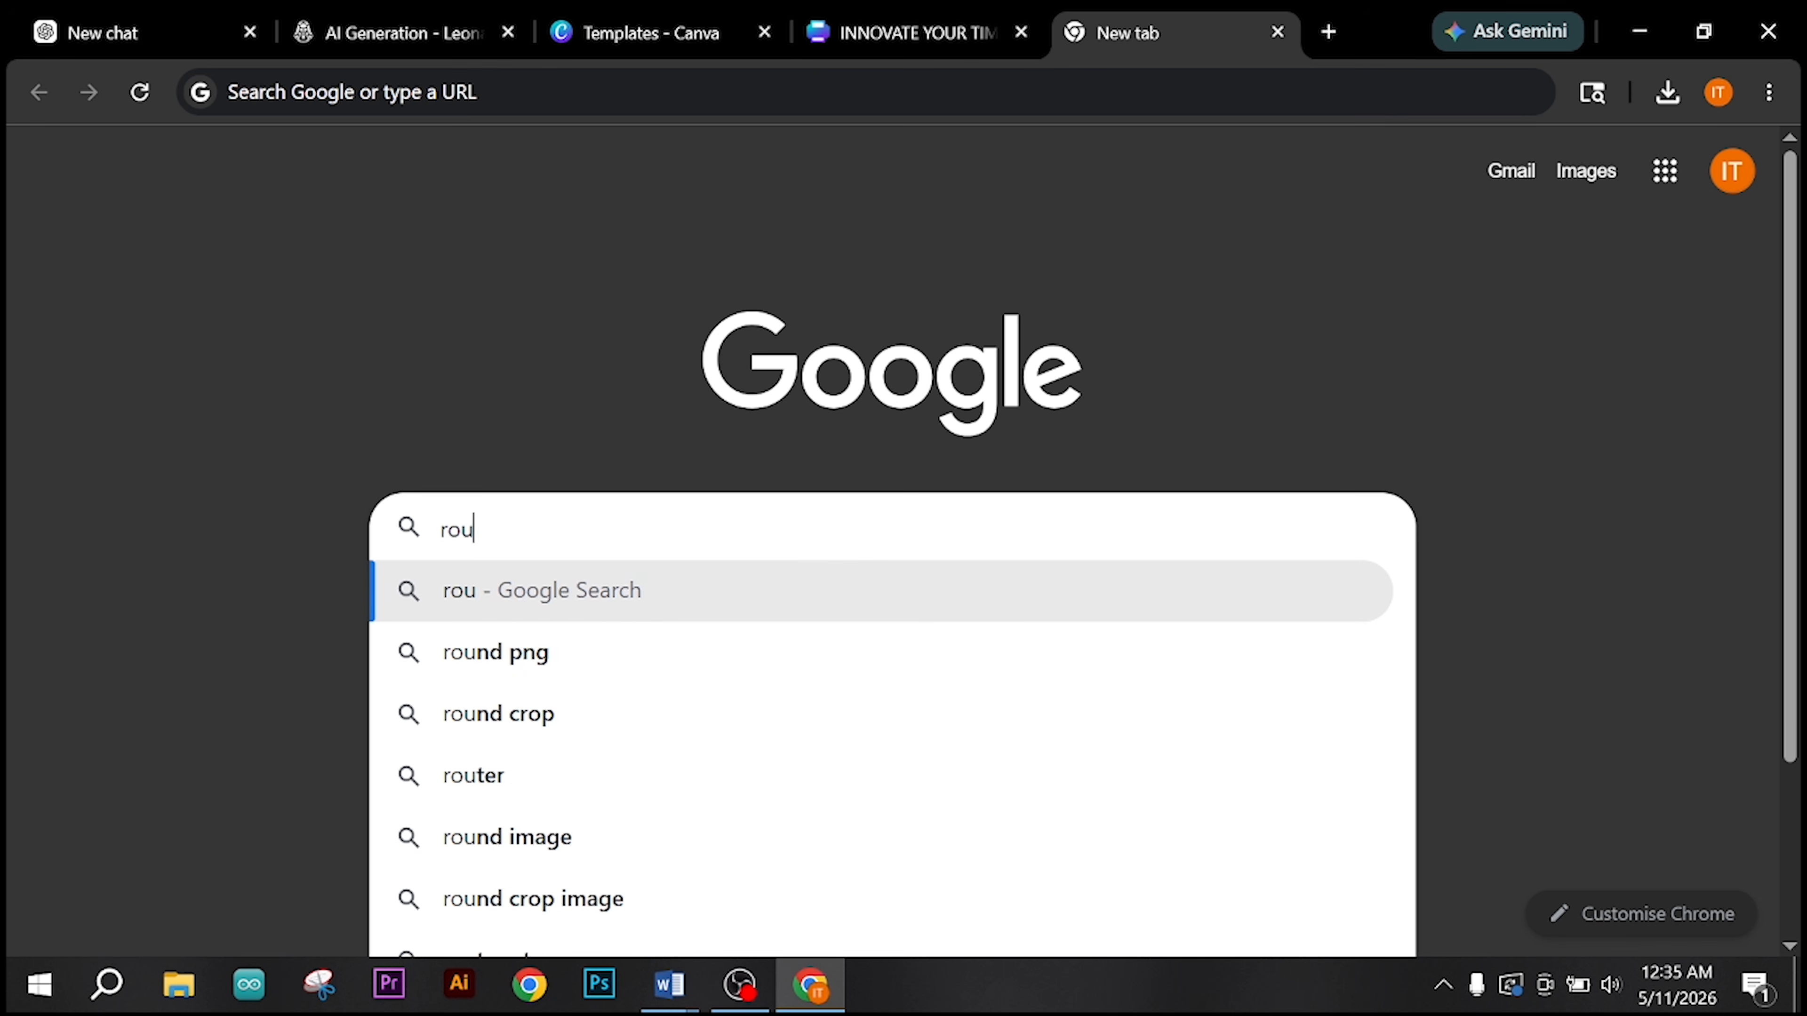
pyautogui.write('nd rectan')
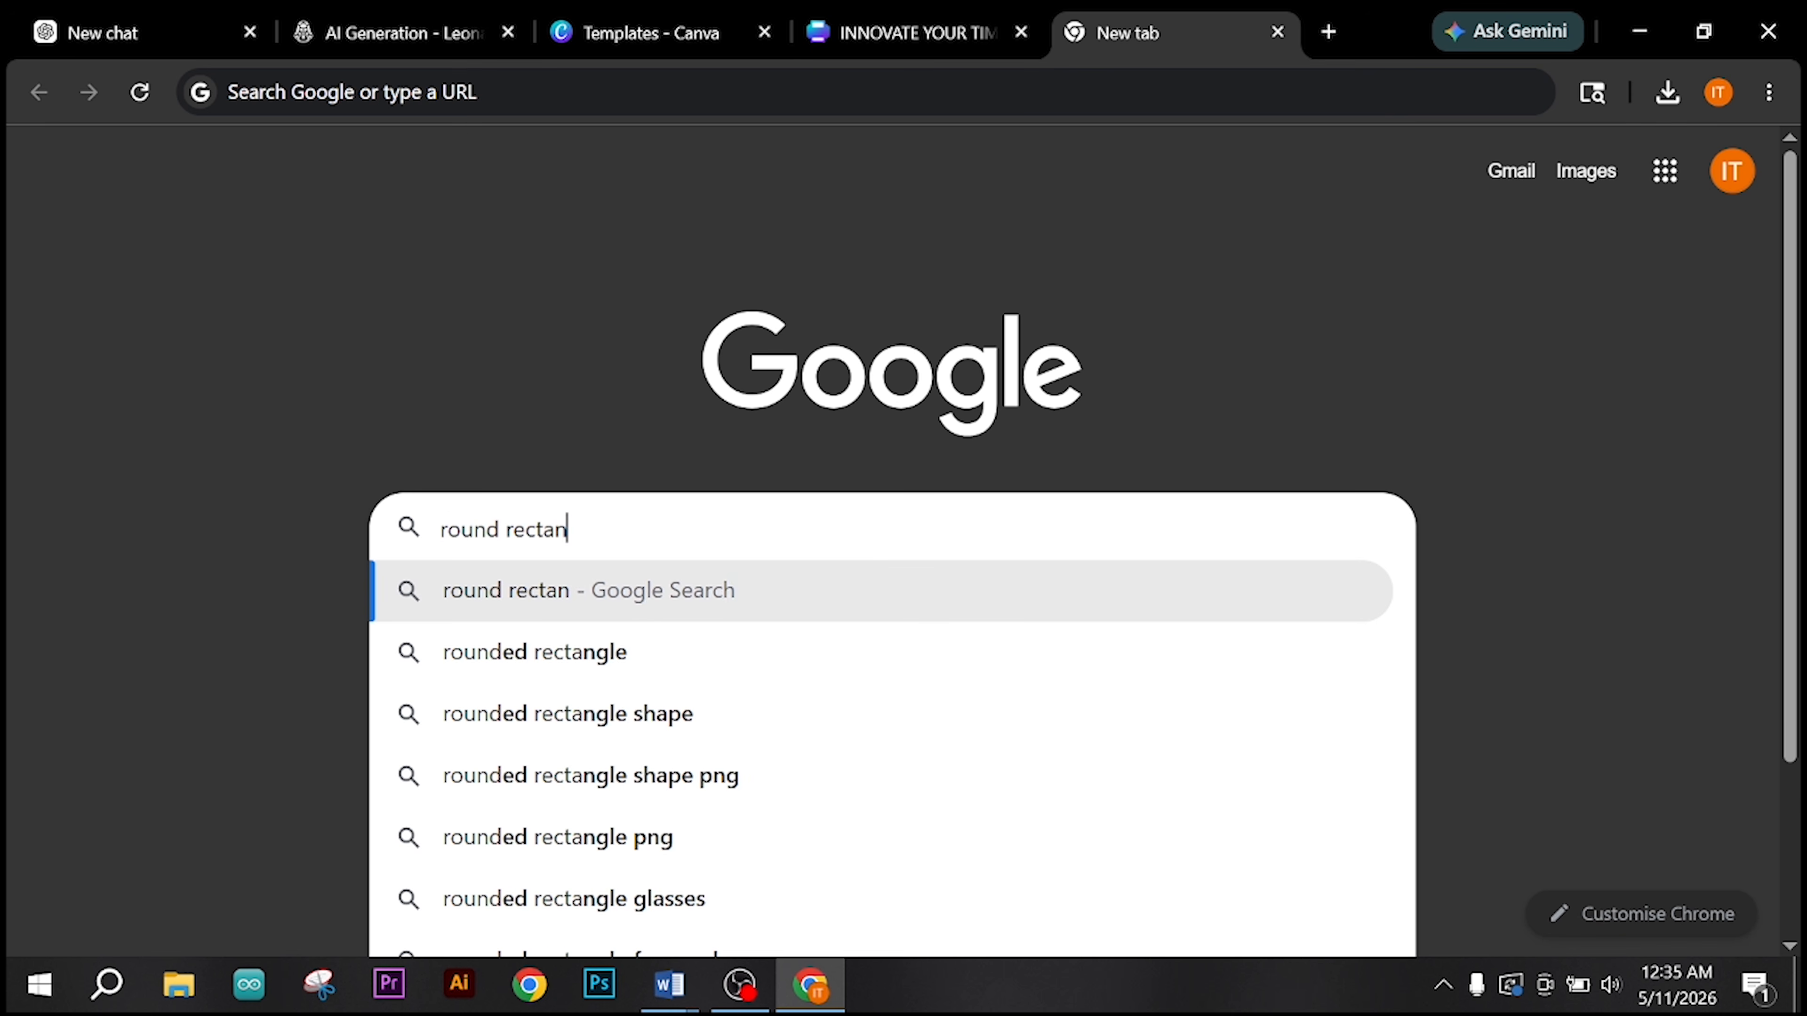
pyautogui.write('gle')
pyautogui.press('Return')
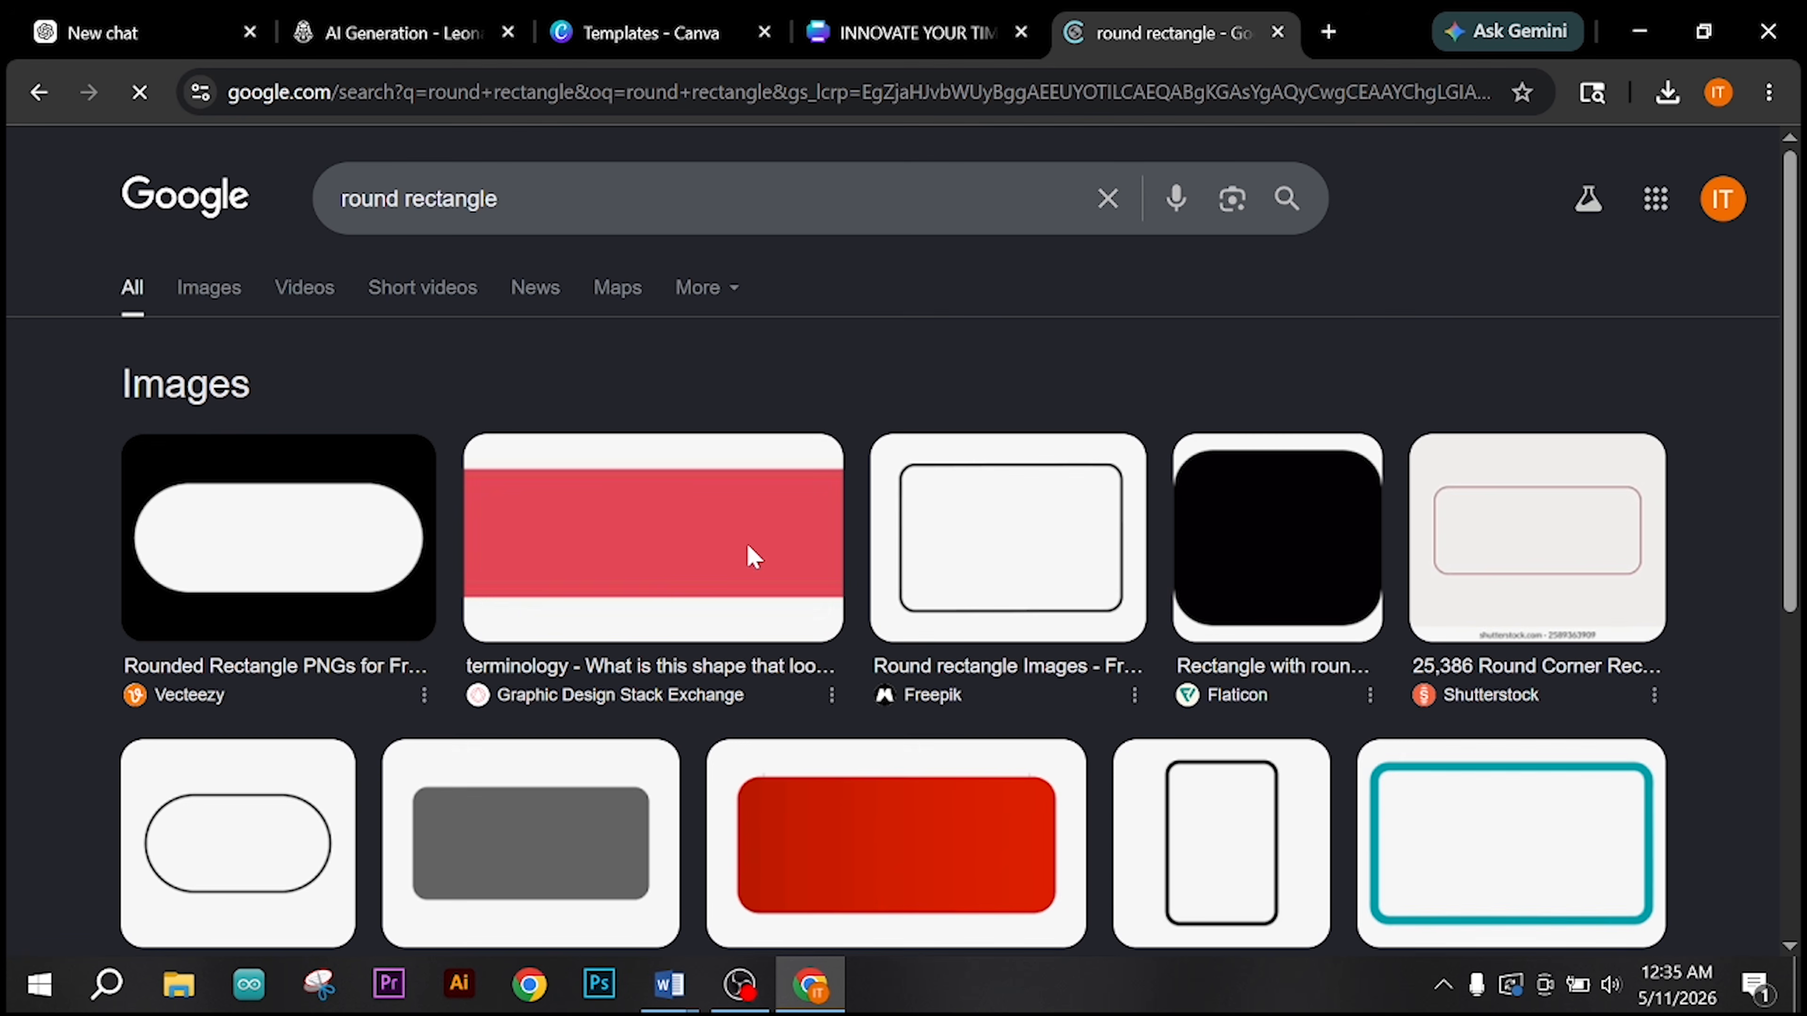
pyautogui.click(214, 290)
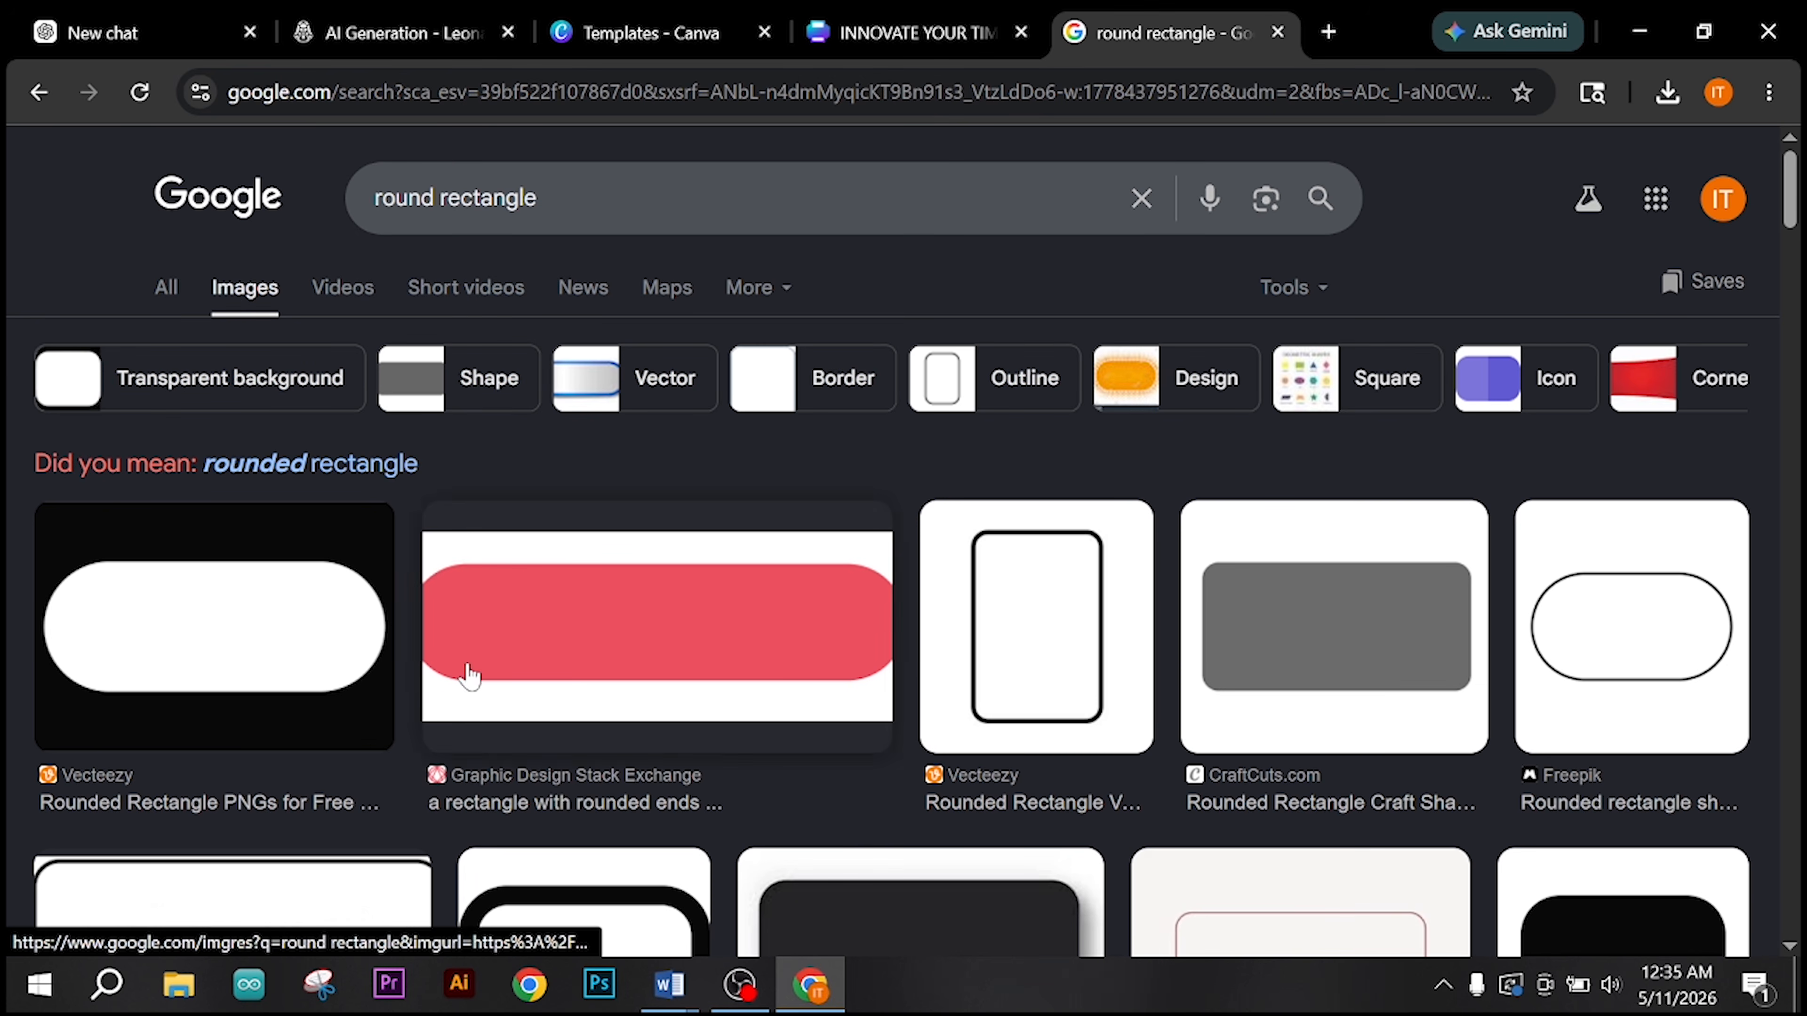
pyautogui.scroll(-5, 456, 670)
pyautogui.scroll(-5, 432, 680)
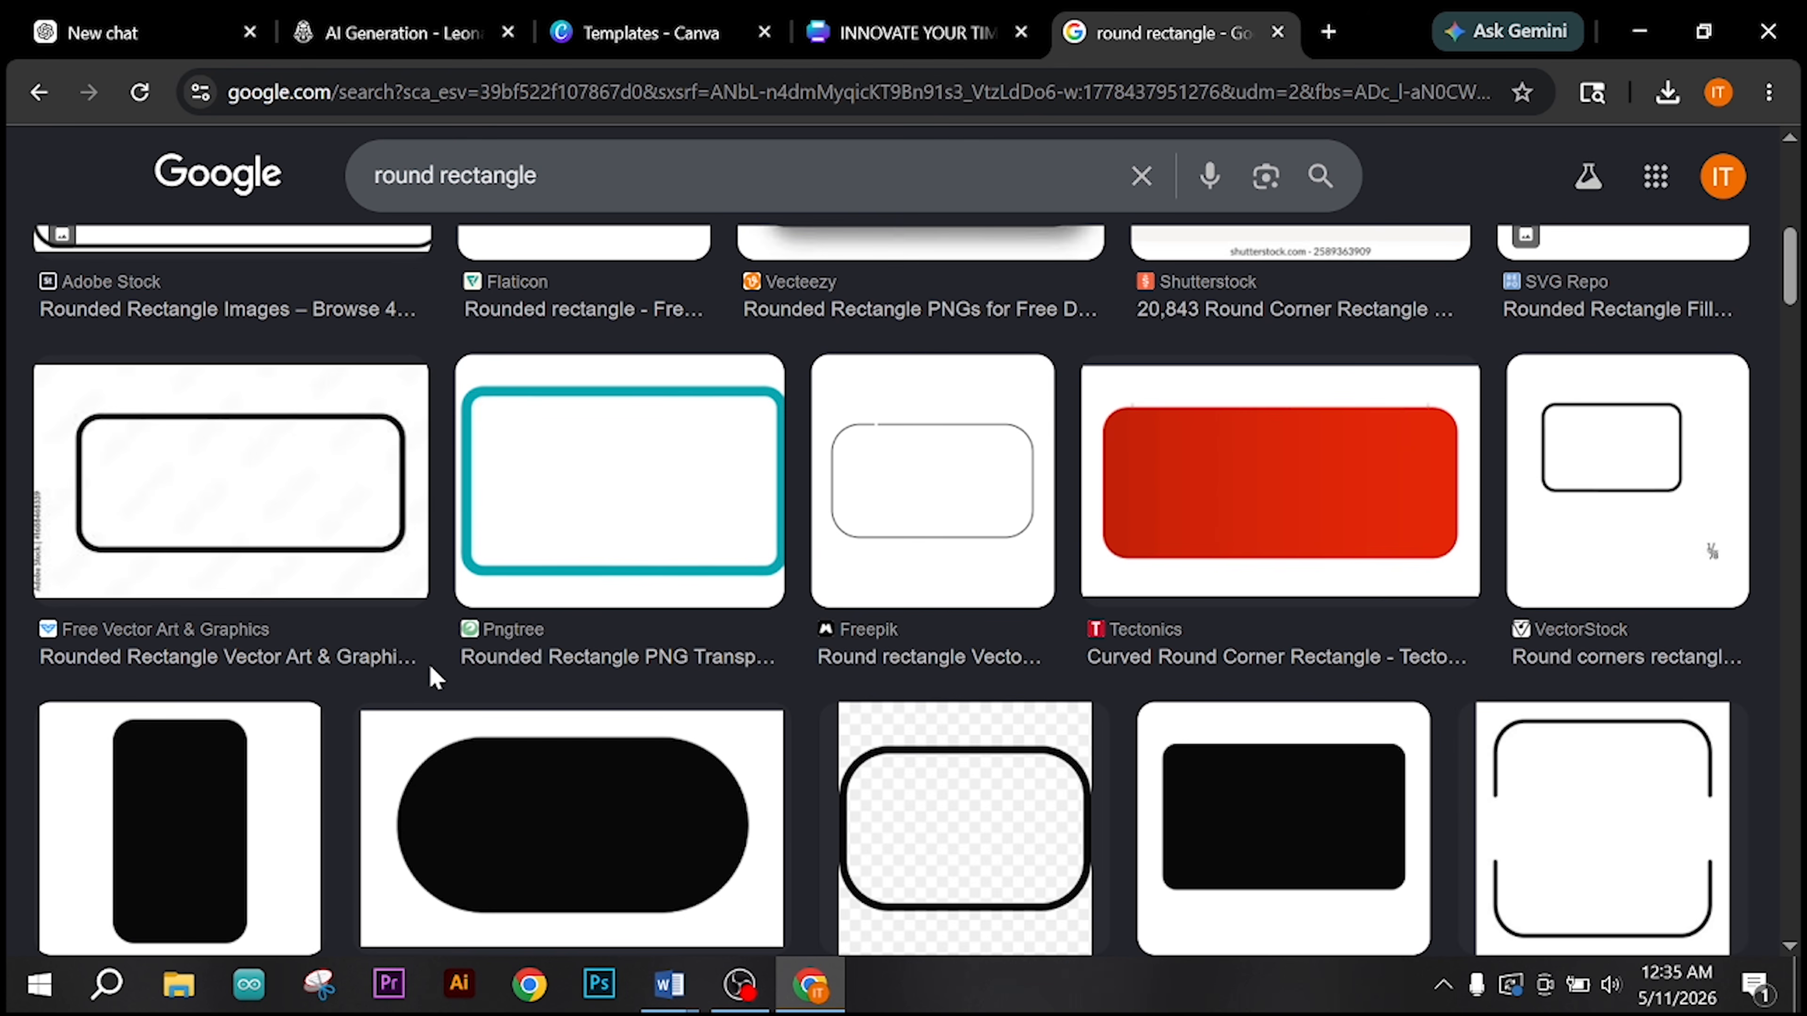
pyautogui.scroll(3, 433, 677)
pyautogui.scroll(-2, 435, 678)
pyautogui.click(1185, 651)
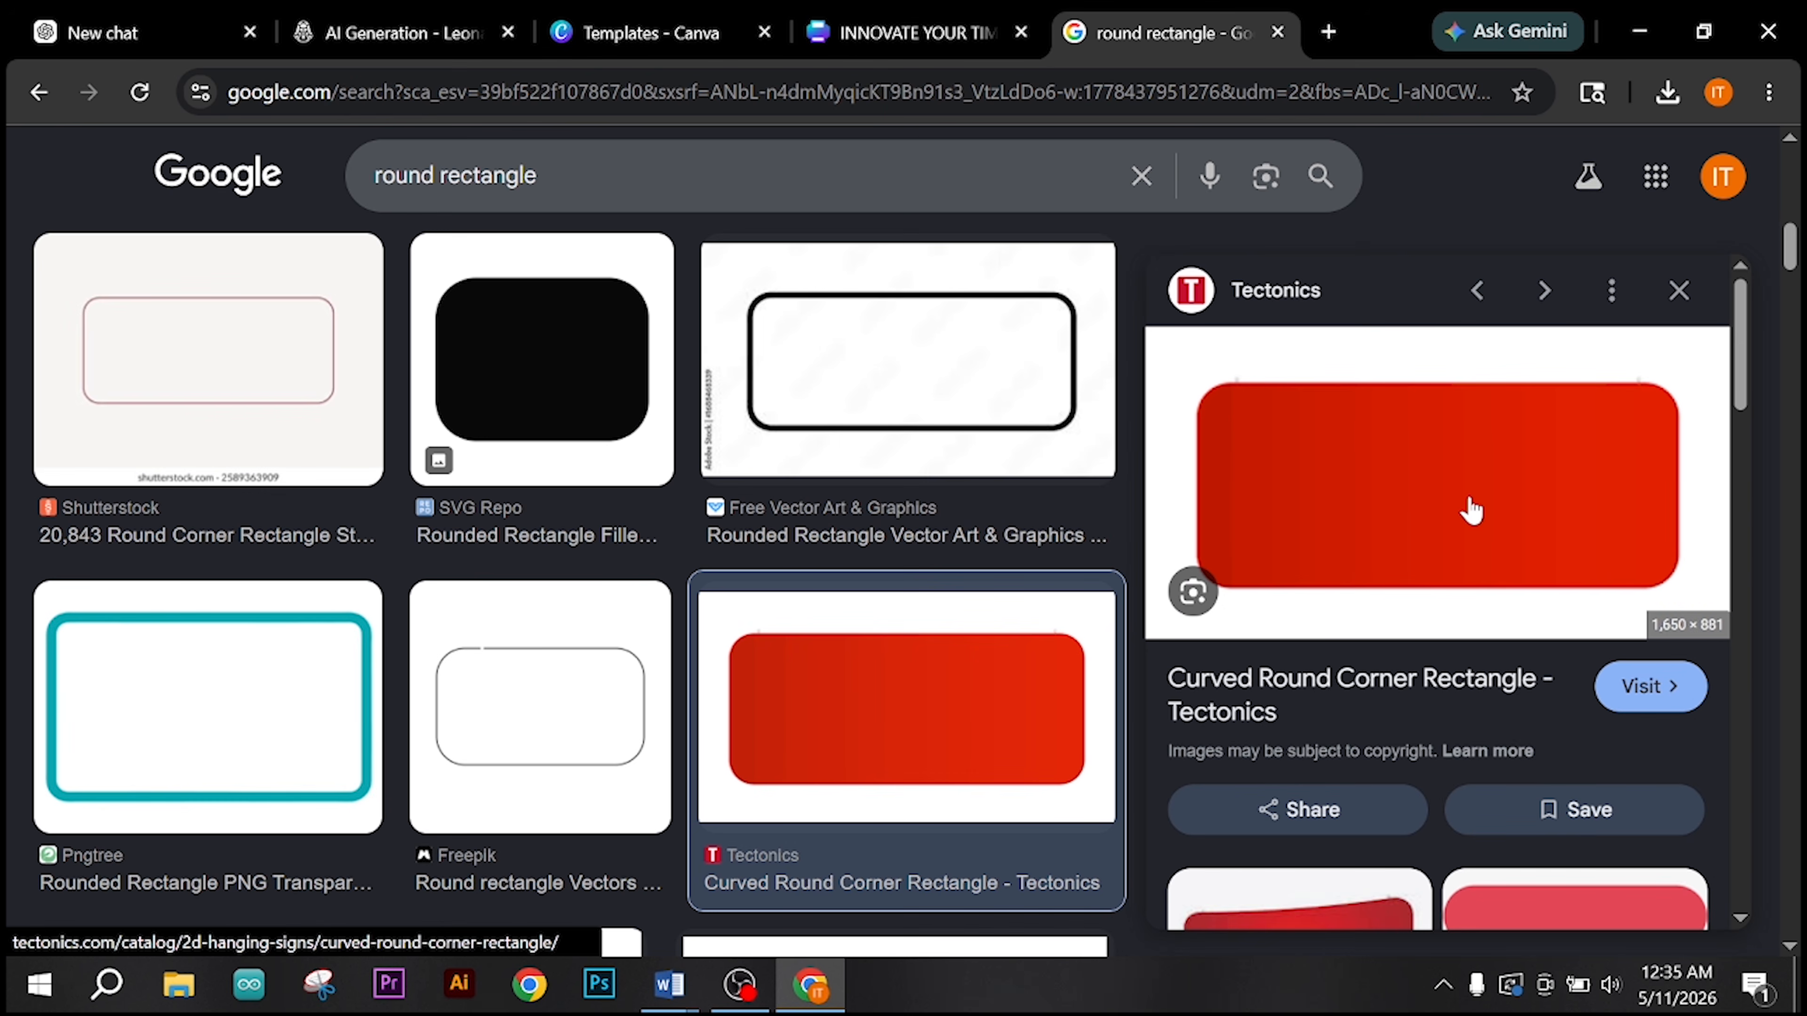
pyautogui.rightClick(1468, 508)
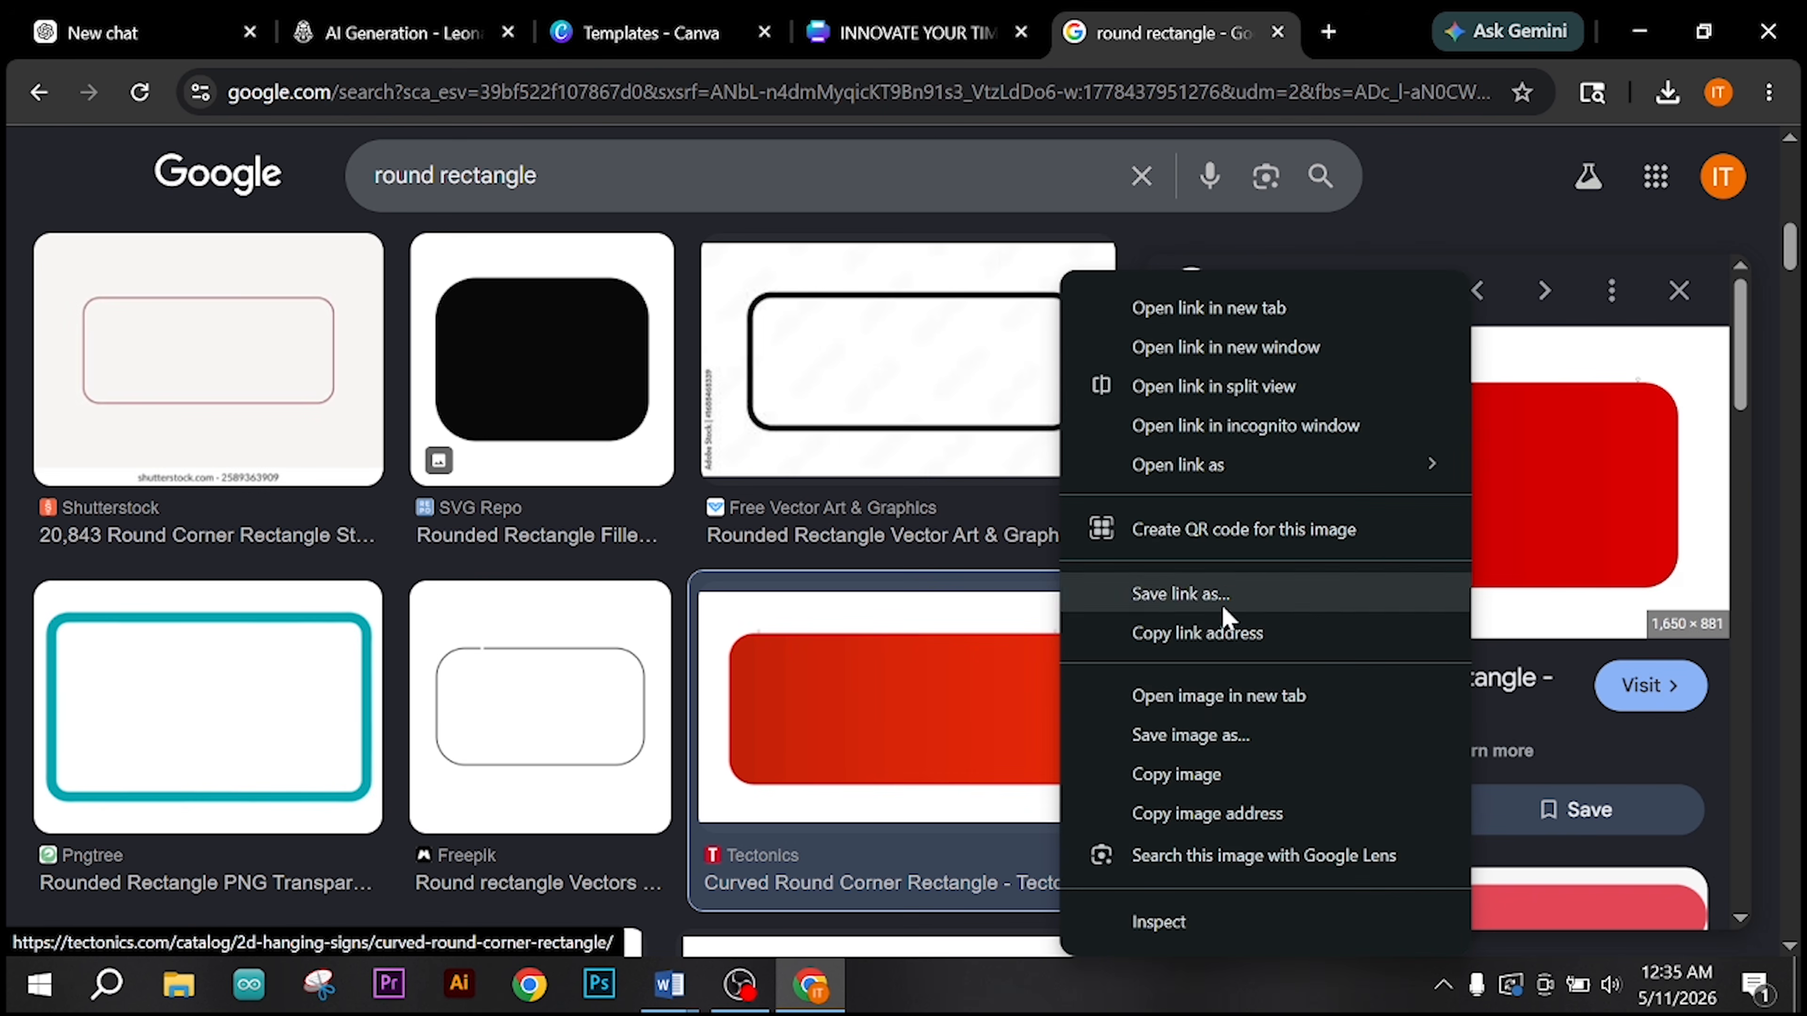
pyautogui.click(1206, 733)
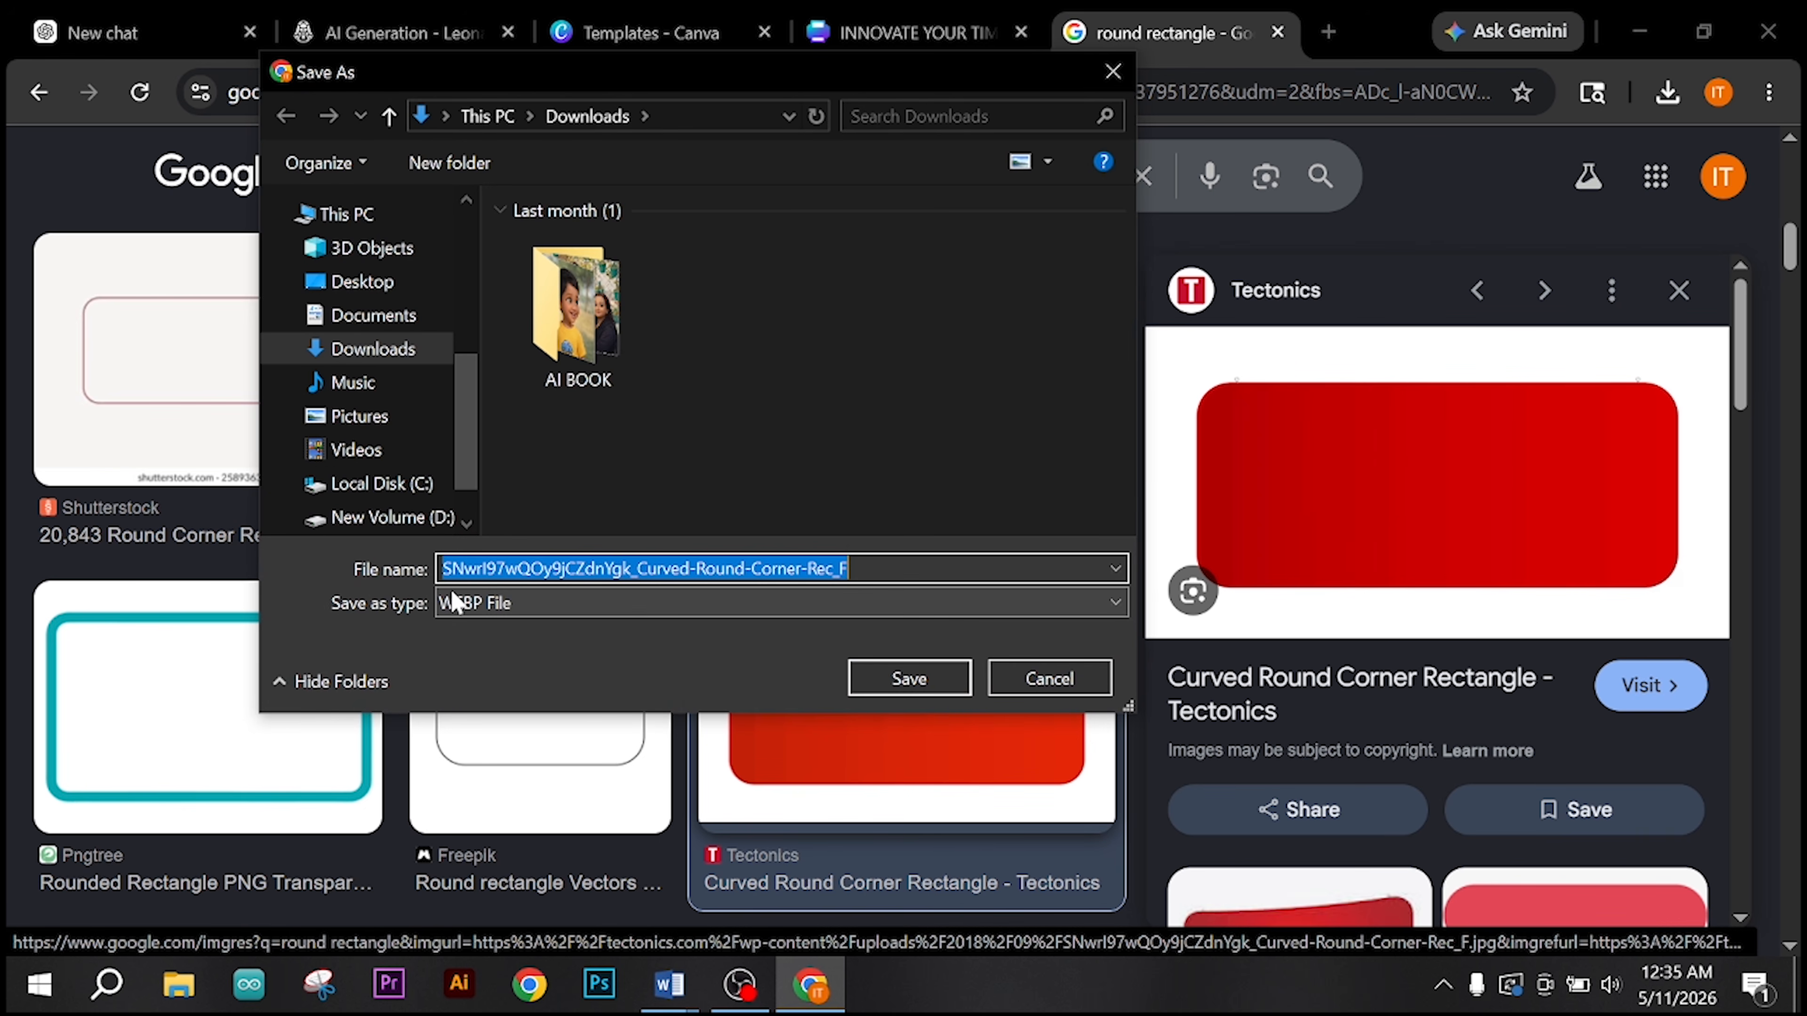
pyautogui.click(1046, 676)
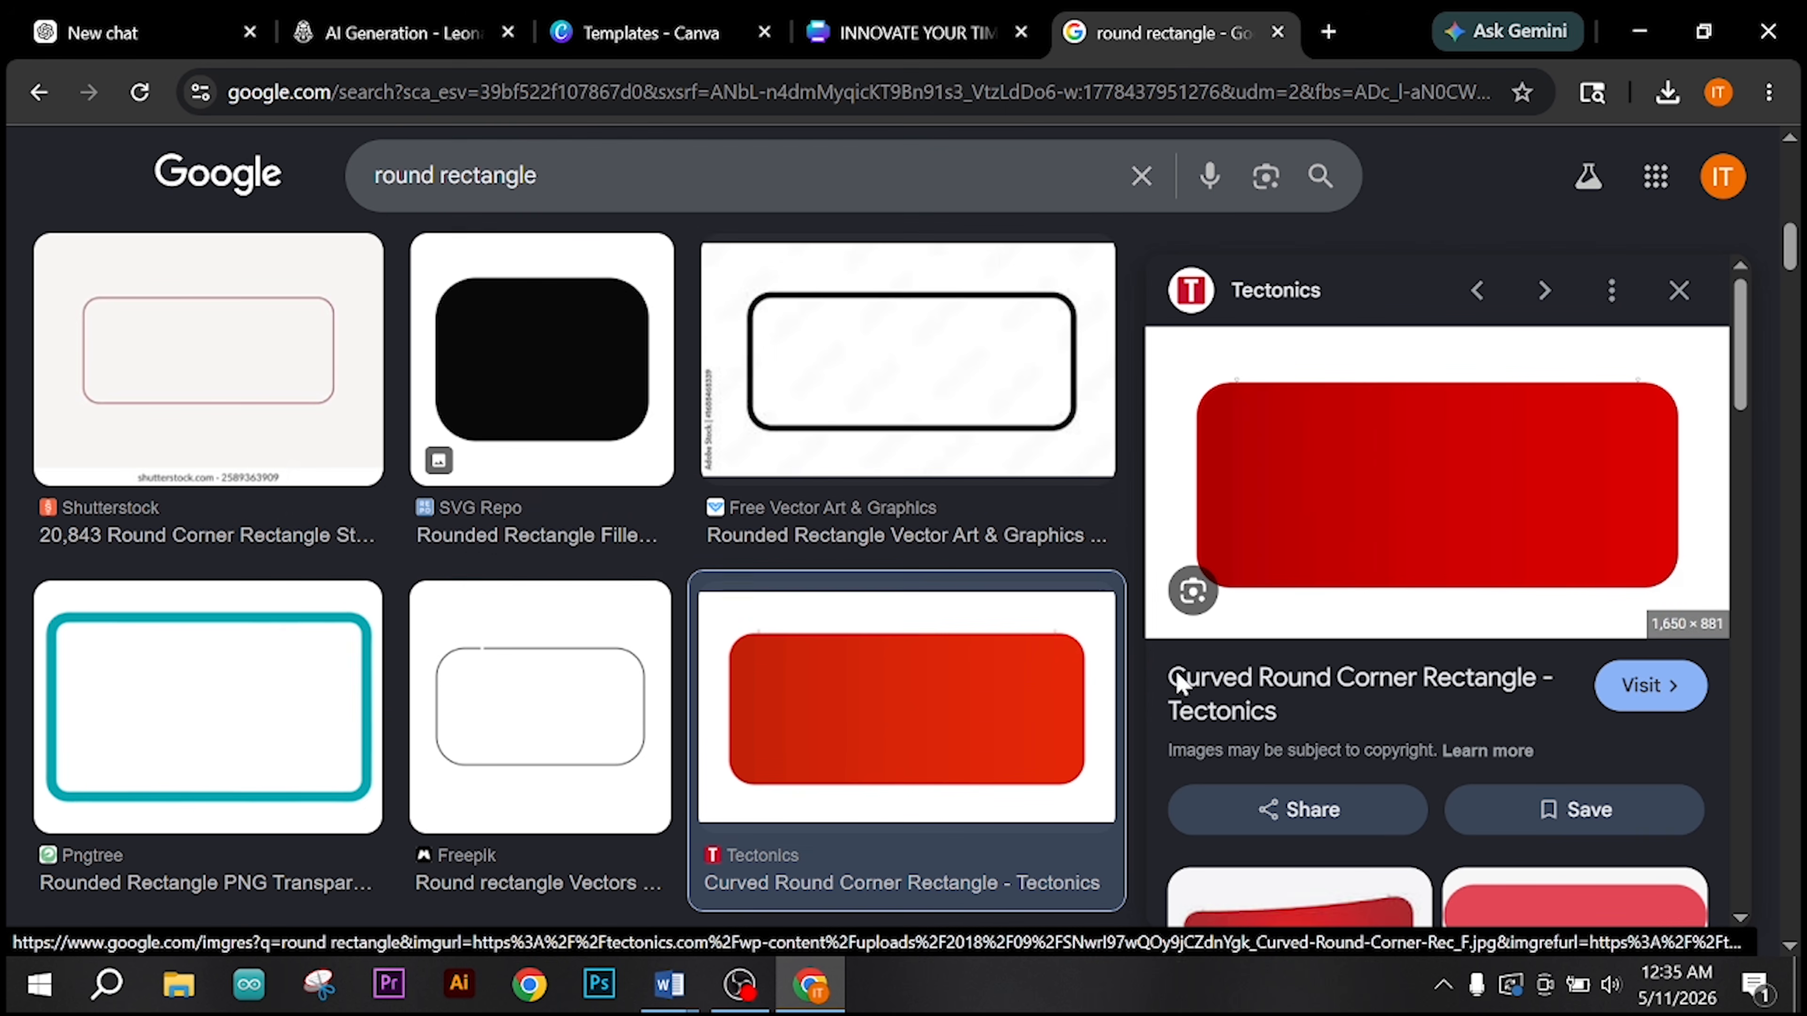
pyautogui.click(1611, 291)
pyautogui.click(1671, 290)
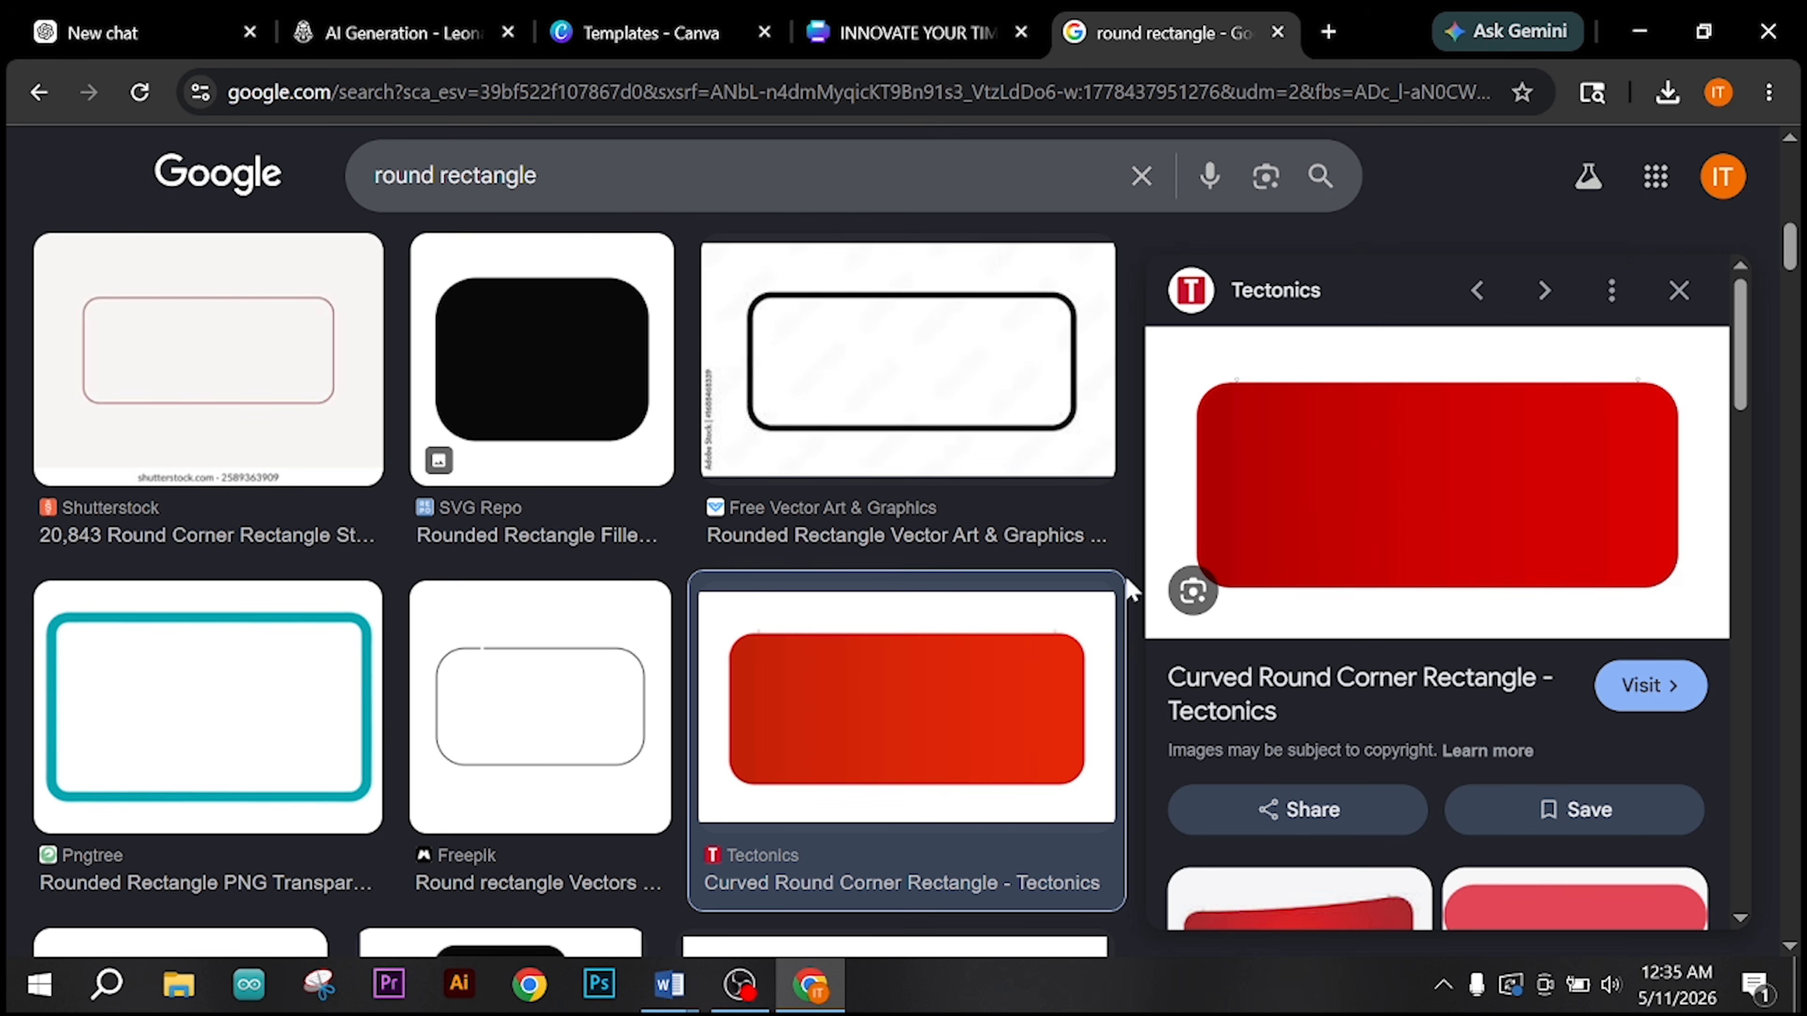
pyautogui.click(1678, 290)
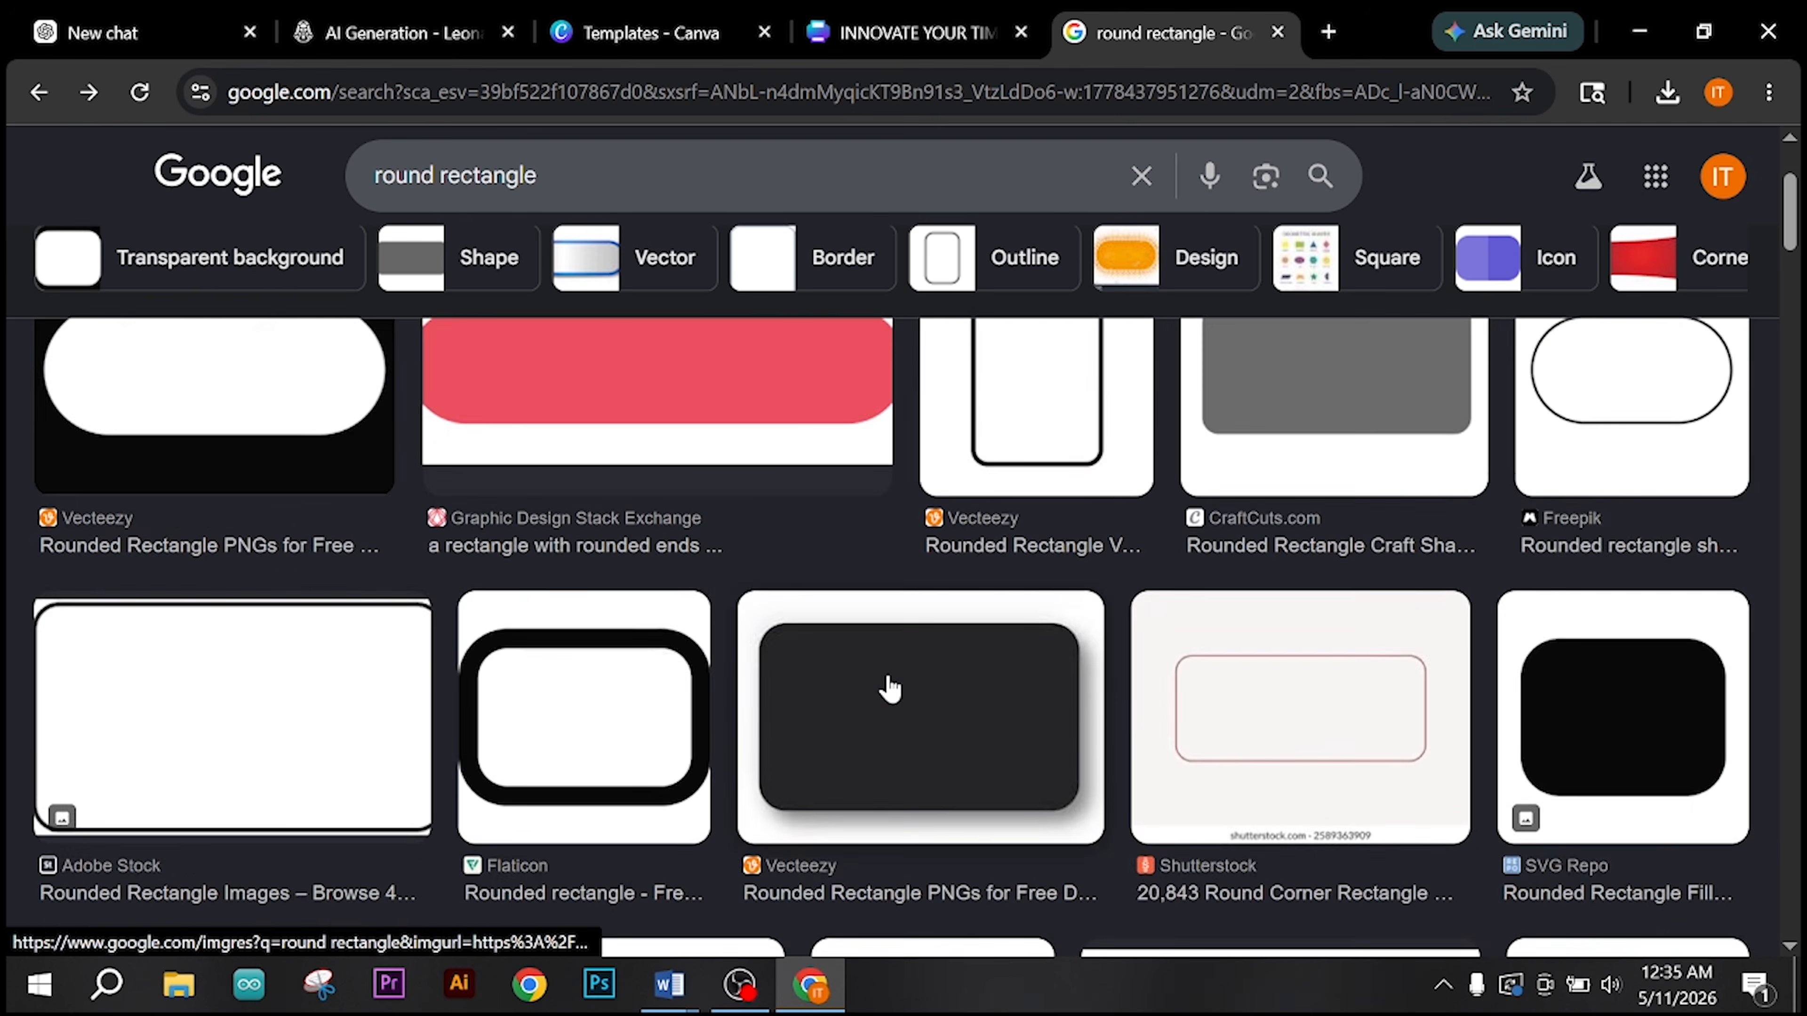
pyautogui.scroll(3, 889, 689)
pyautogui.click(1374, 644)
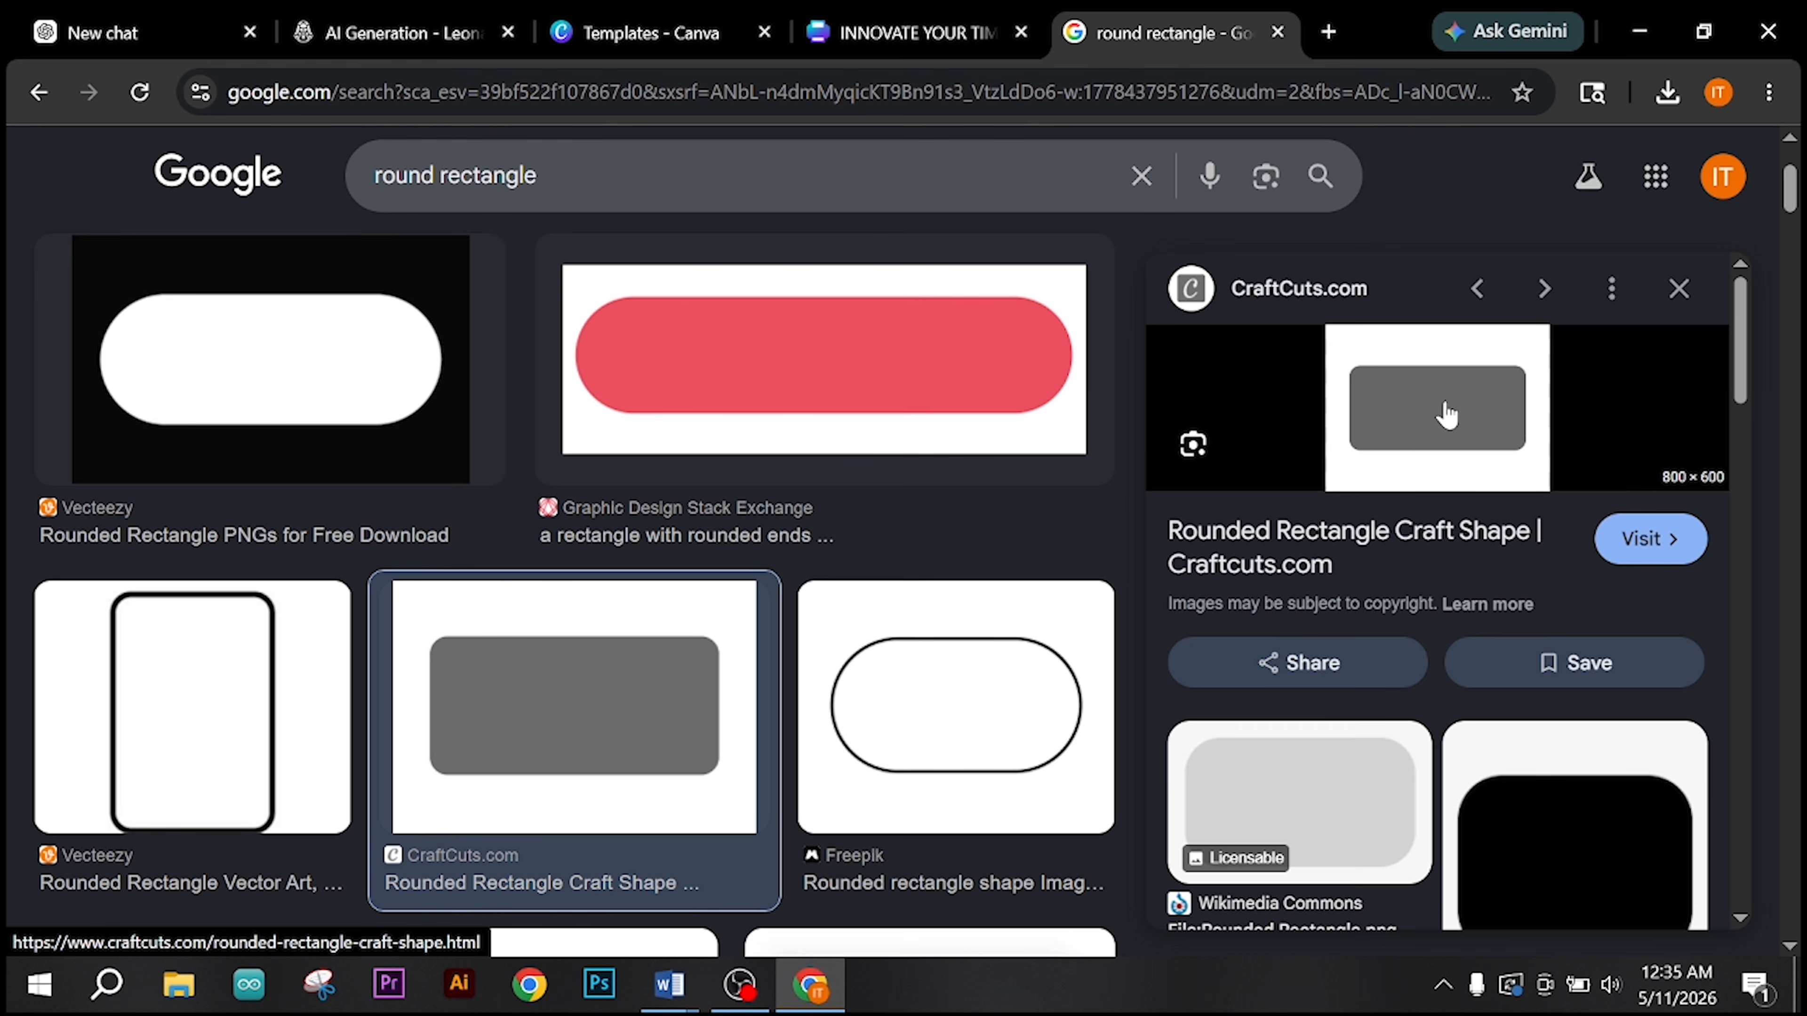
pyautogui.rightClick(1446, 413)
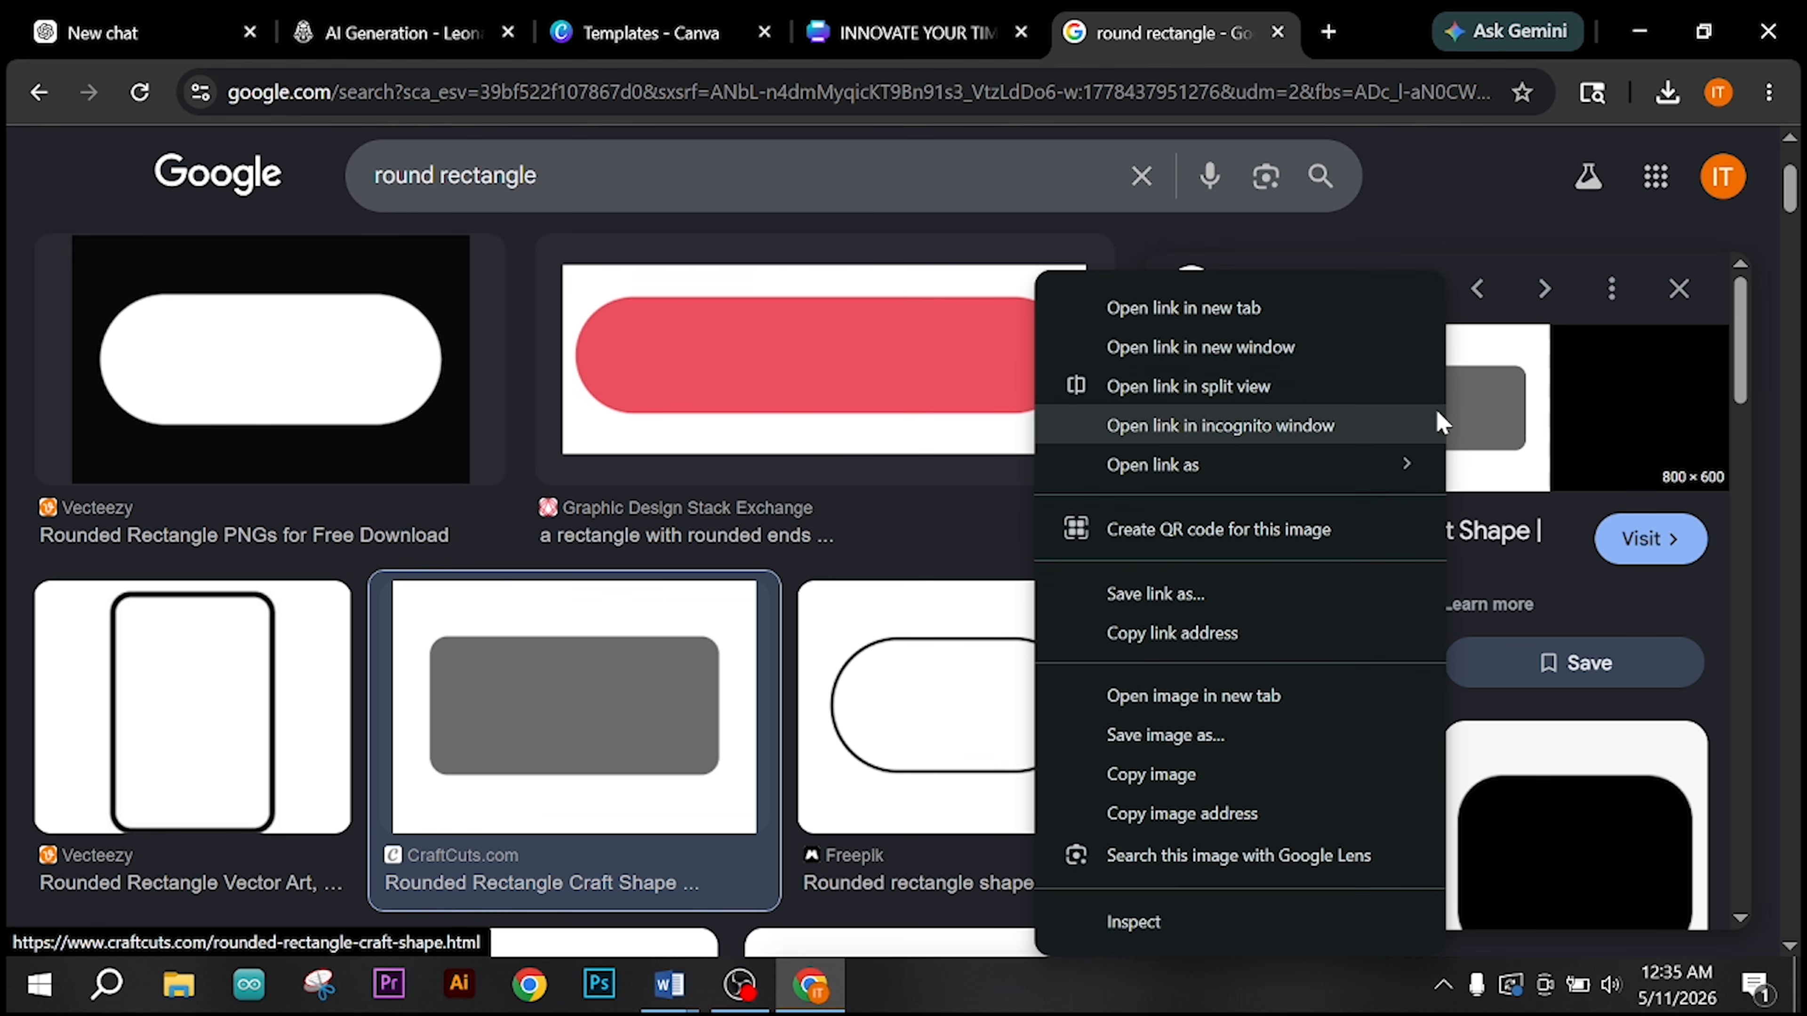
pyautogui.click(1208, 739)
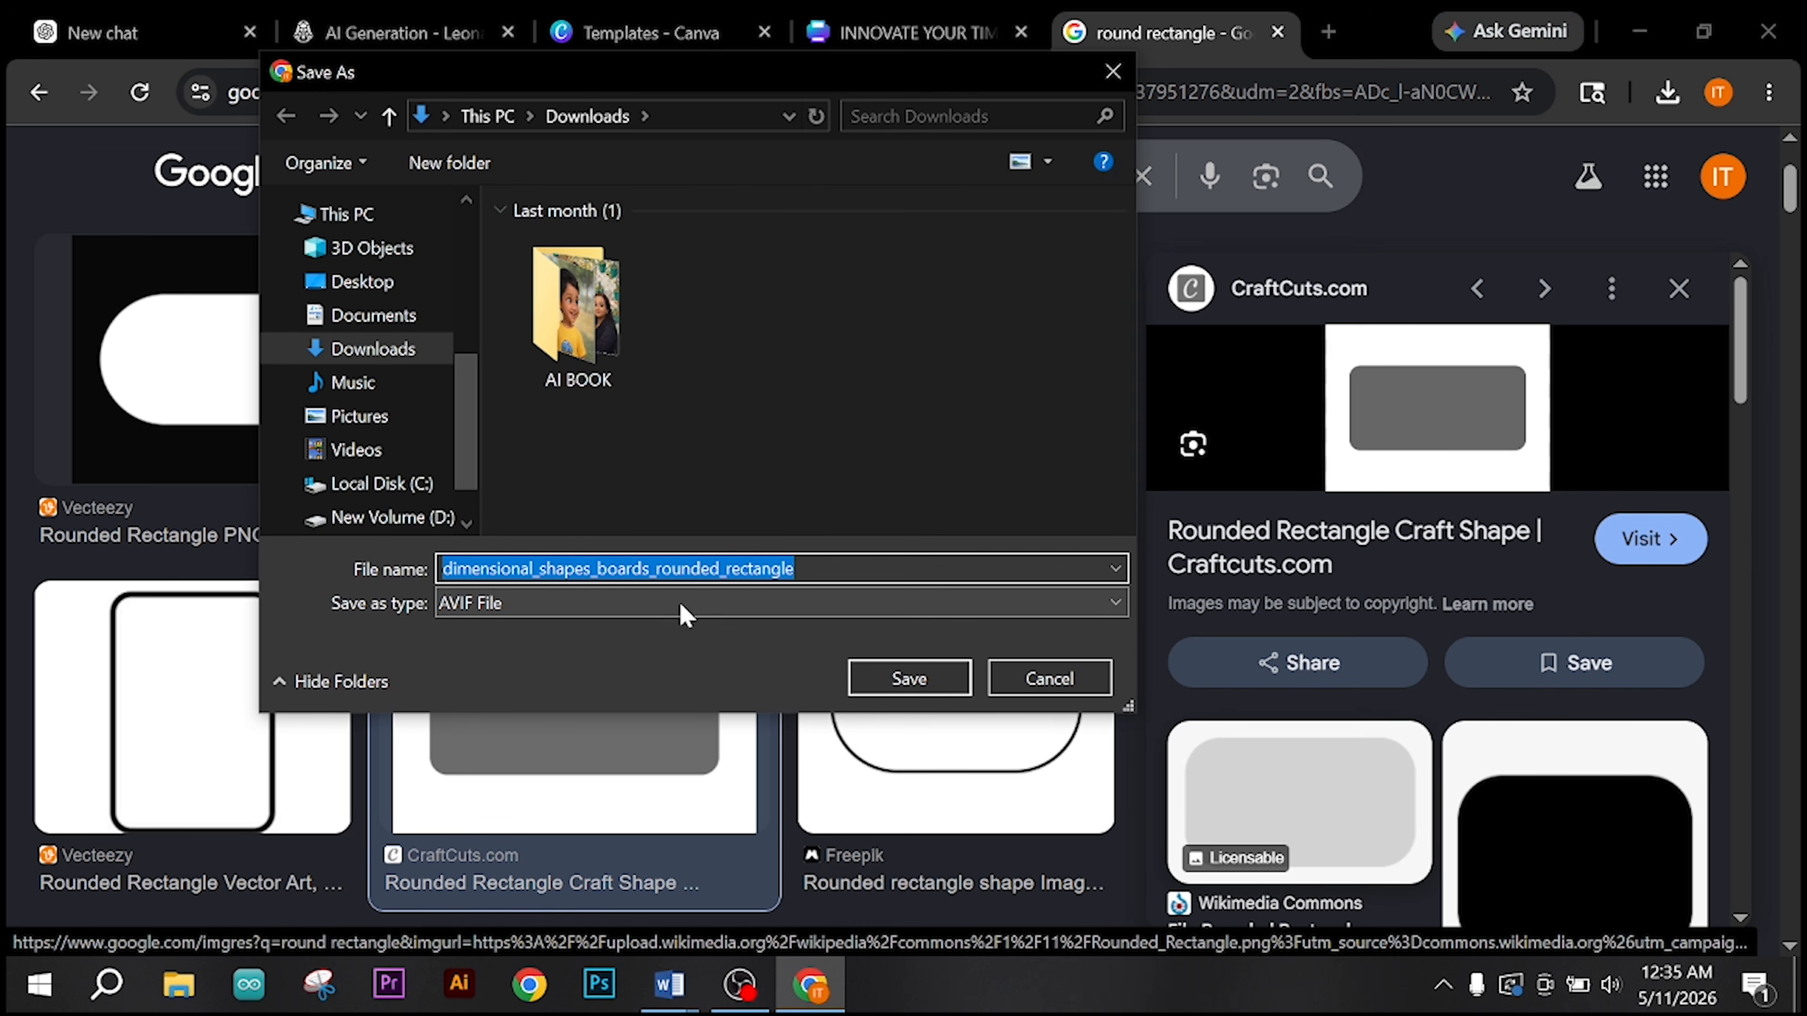
pyautogui.click(1047, 679)
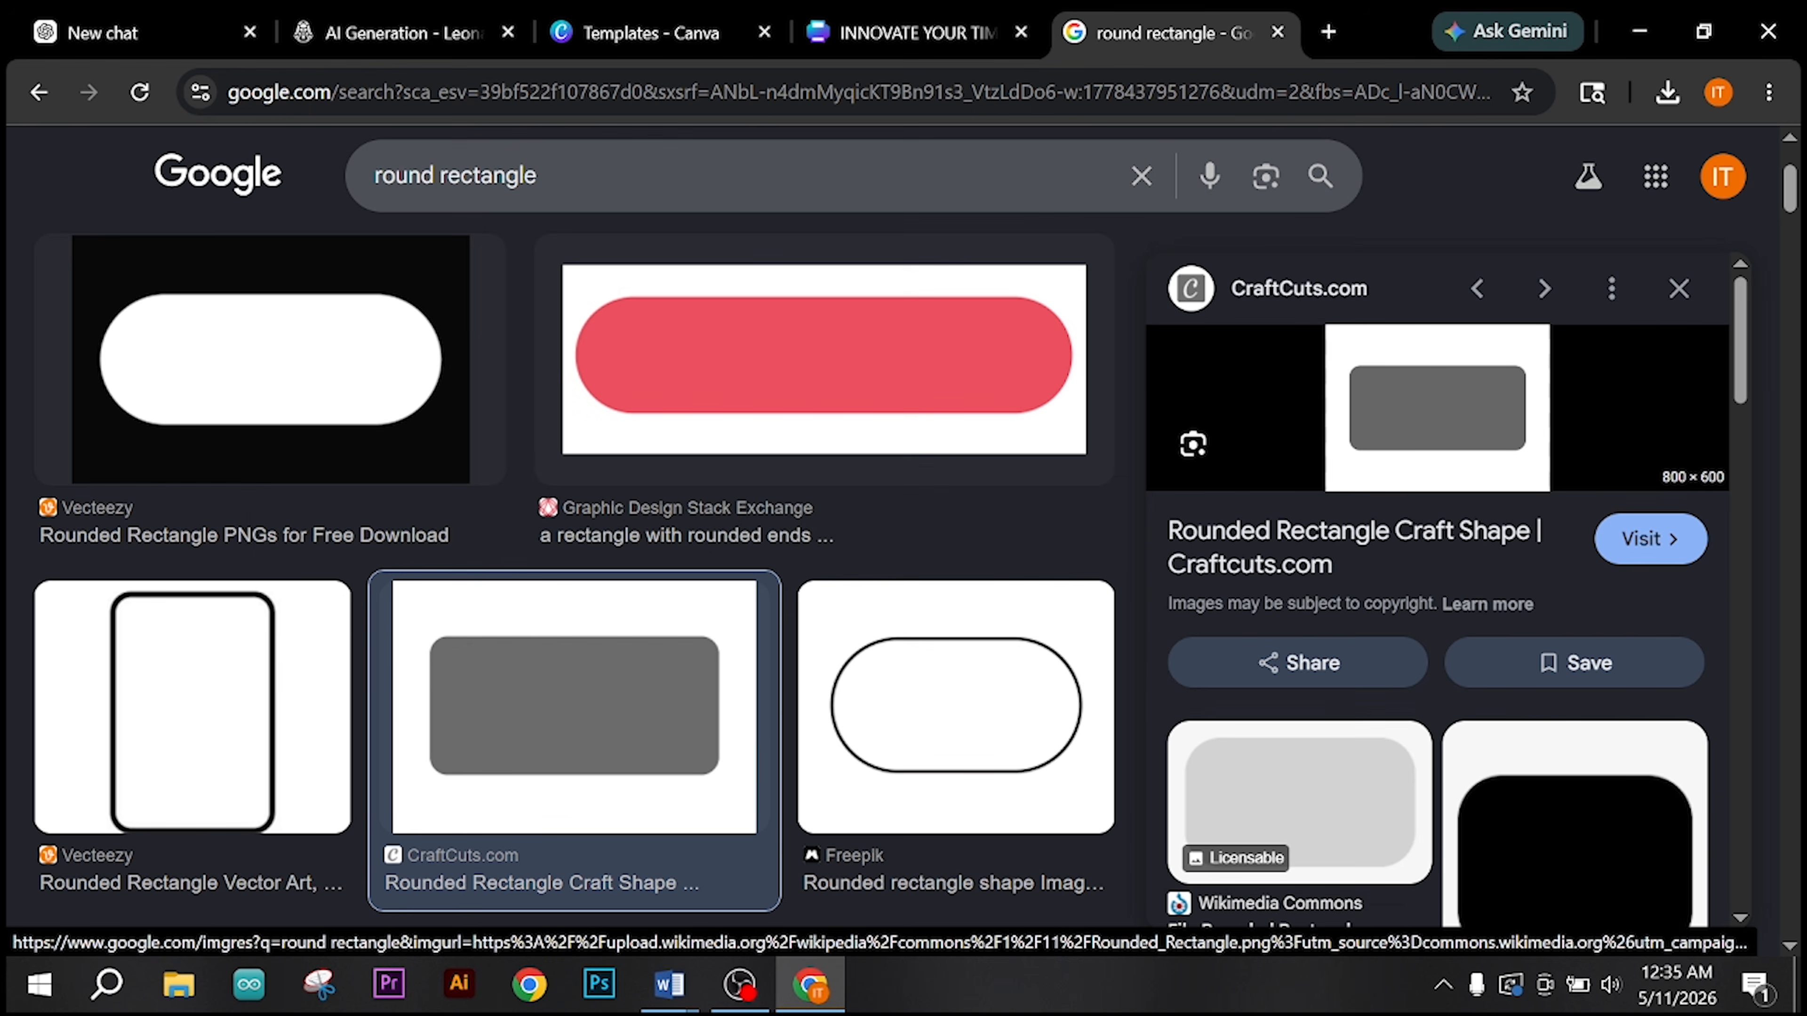
pyautogui.click(1679, 288)
# Step: Save the red Curved Round Corner Rectangle image from Tectonics to Downloads as "r r" and close the source page
pyautogui.scroll(-5, 1225, 669)
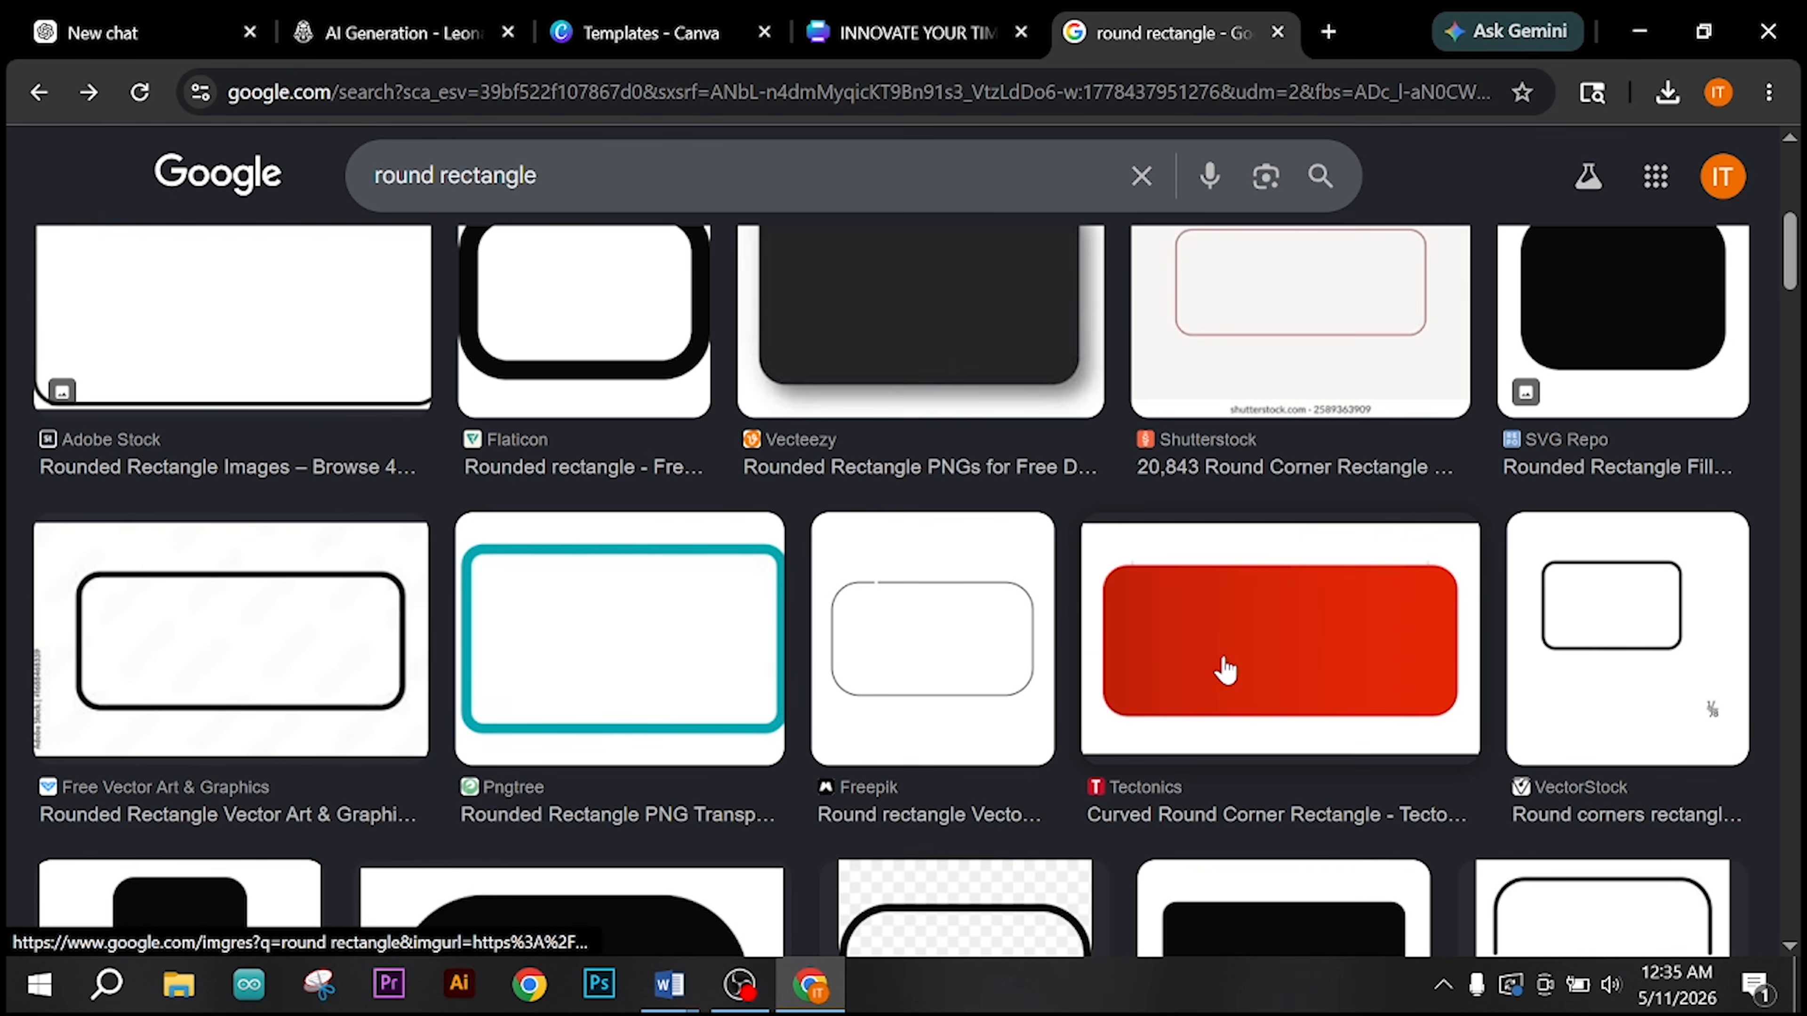
pyautogui.click(1222, 659)
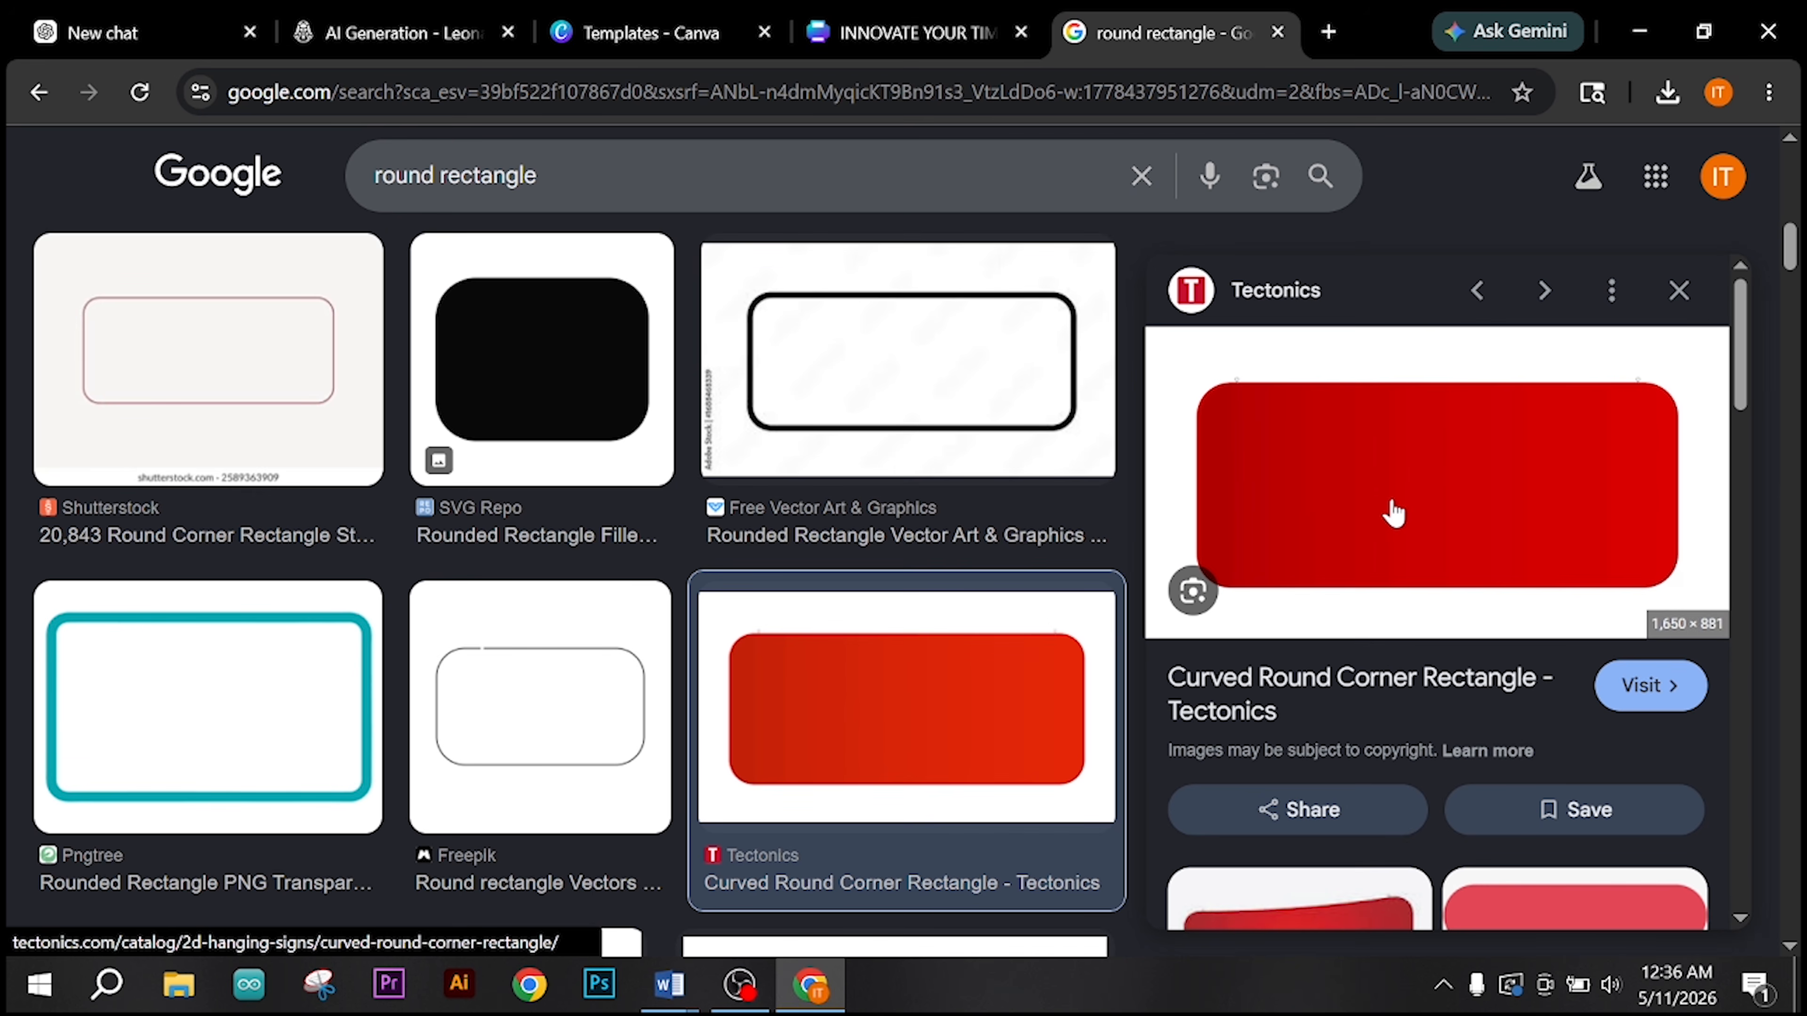
pyautogui.rightClick(1392, 503)
pyautogui.click(1097, 739)
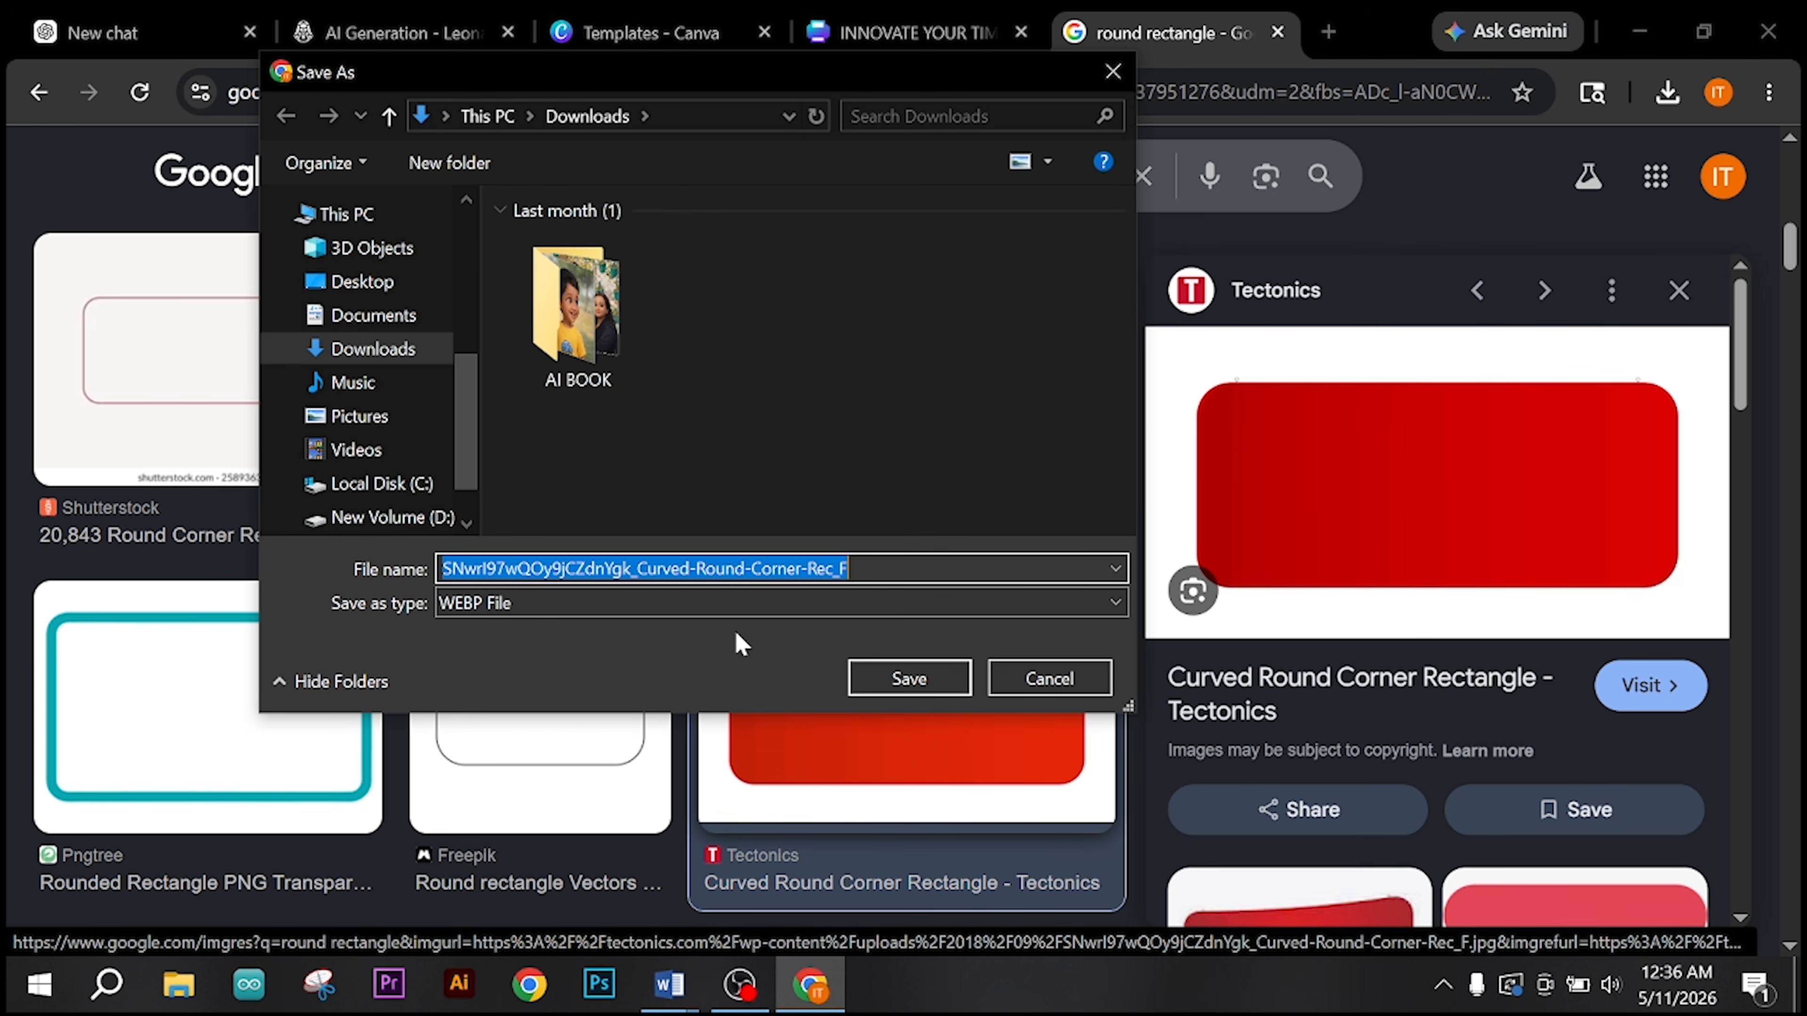
pyautogui.write('r r')
pyautogui.press('Return')
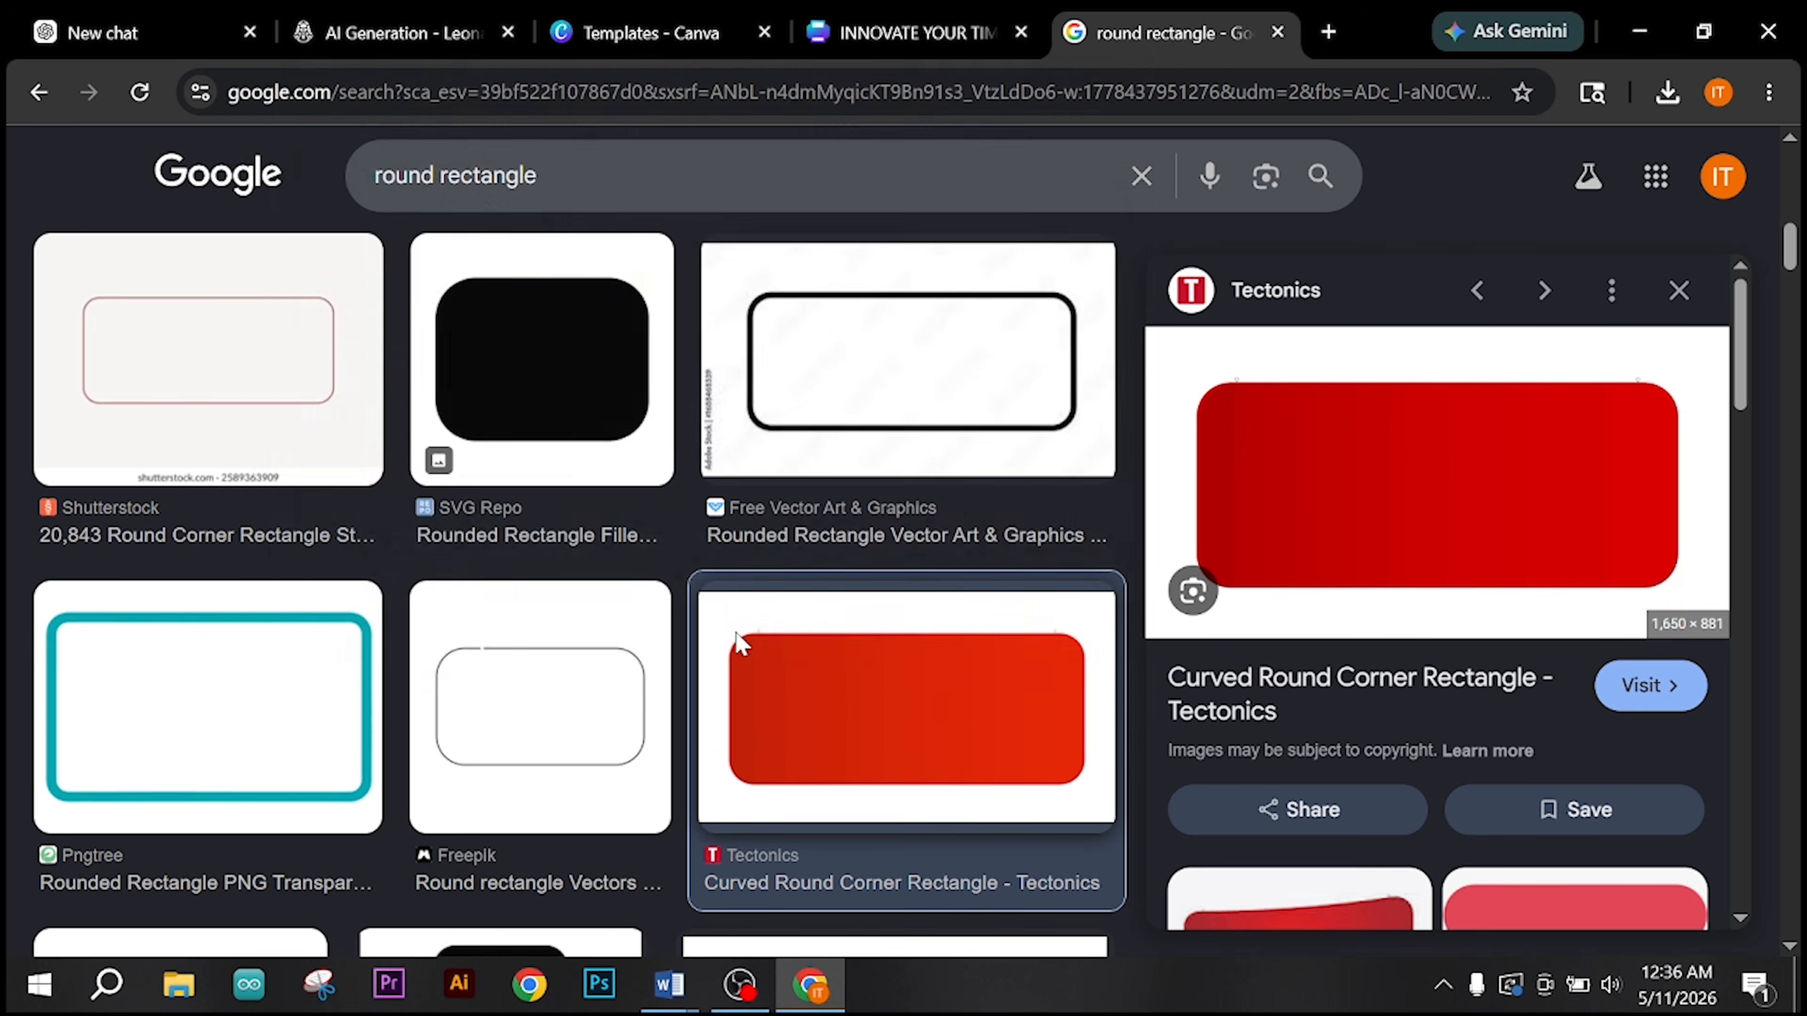
pyautogui.press('Return')
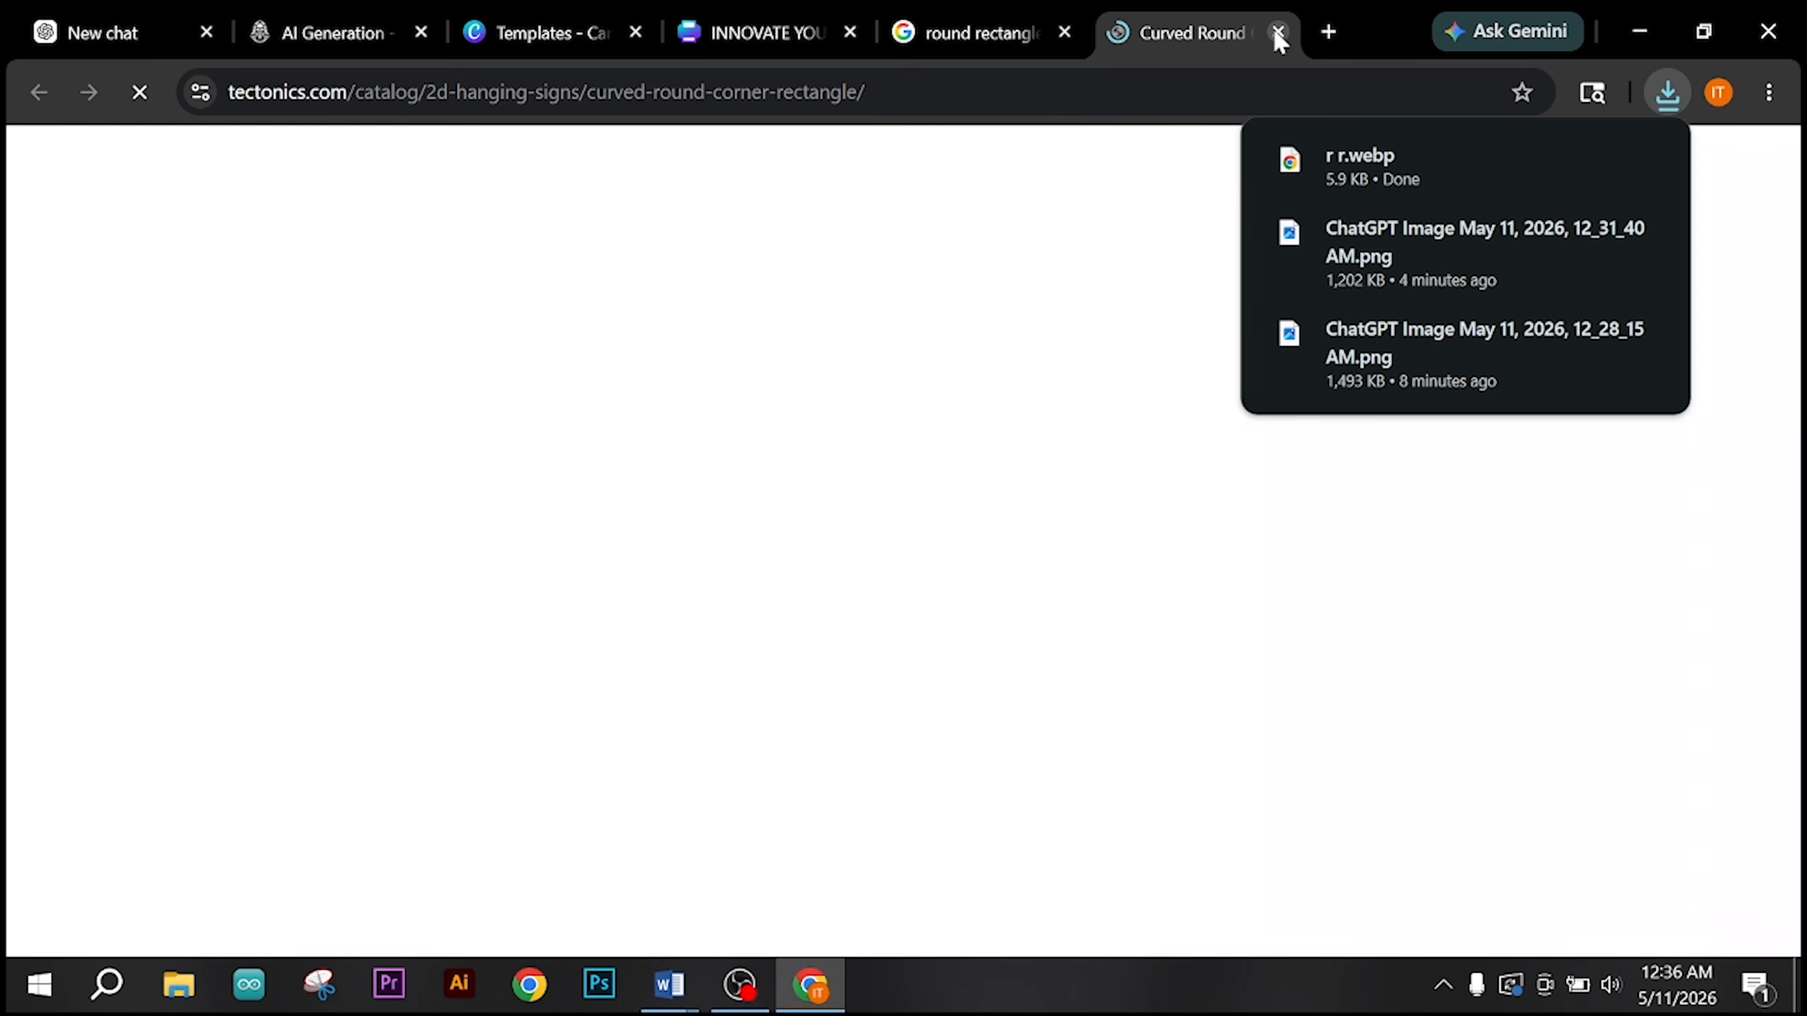
pyautogui.click(1279, 32)
# Step: Search Google for "webp to png" and open CloudConvert's WEBP to PNG converter
pyautogui.click(982, 111)
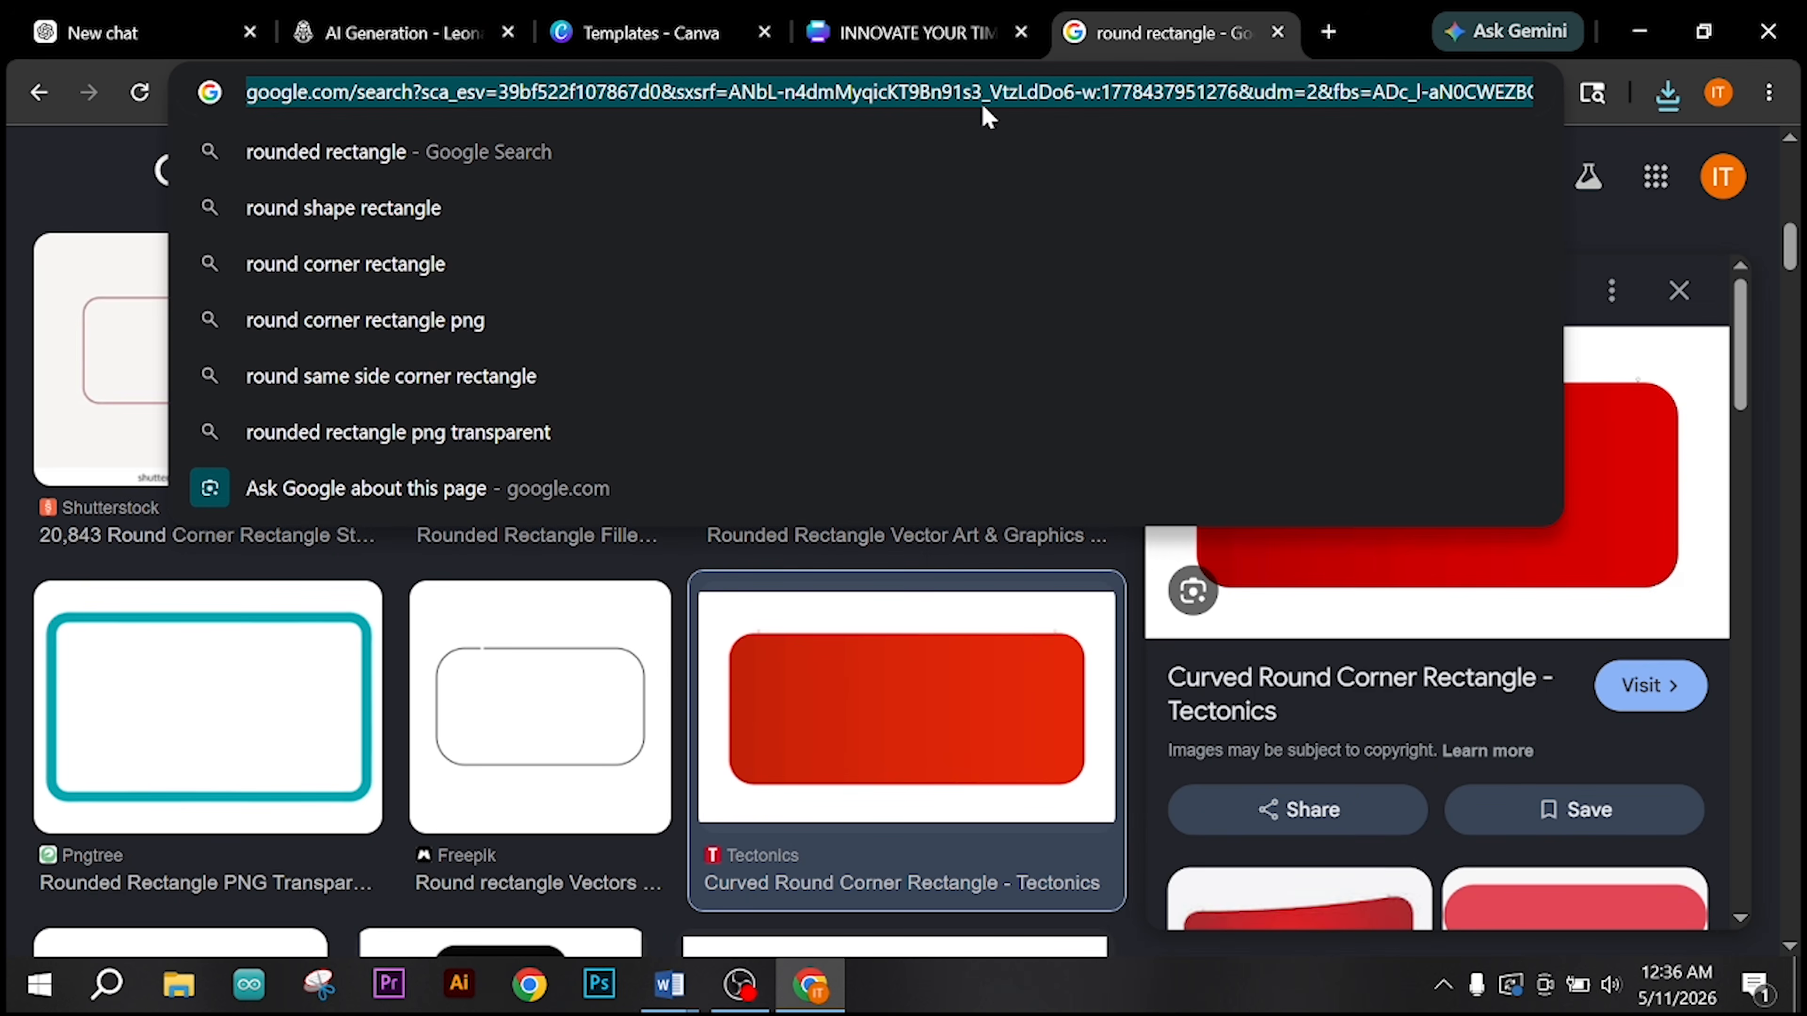
pyautogui.write('webp to png')
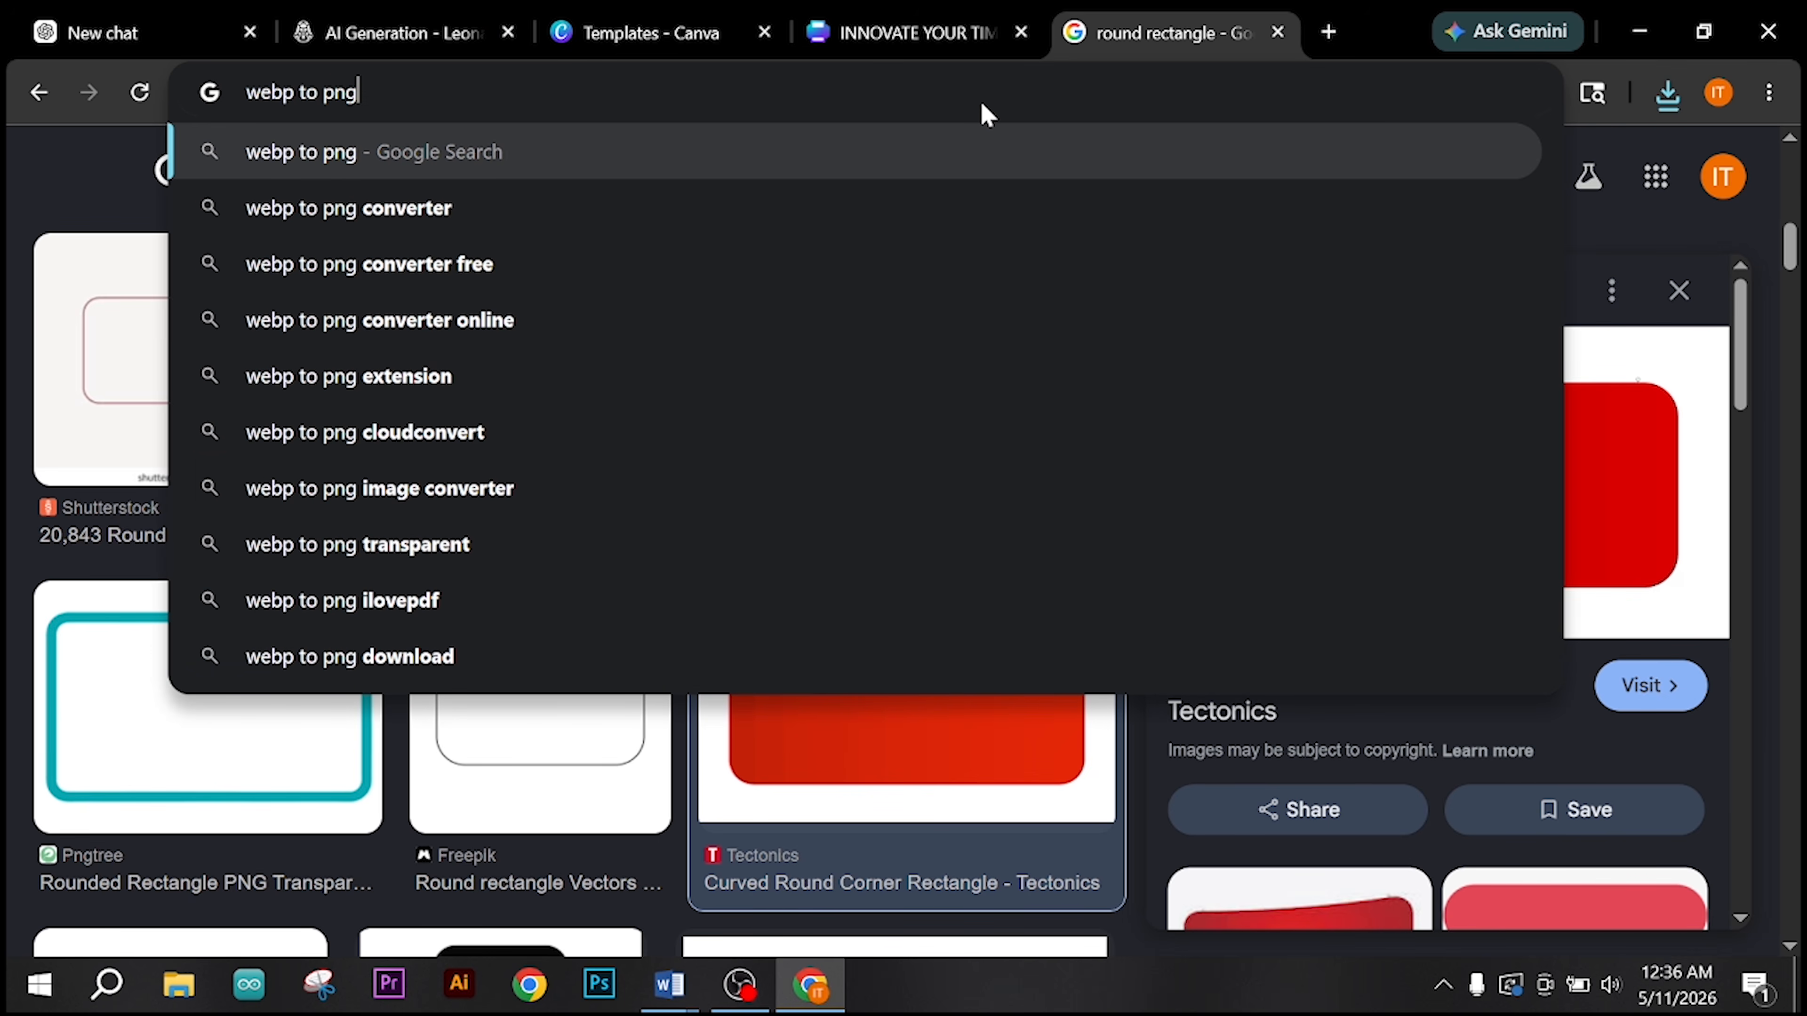
pyautogui.press('Return')
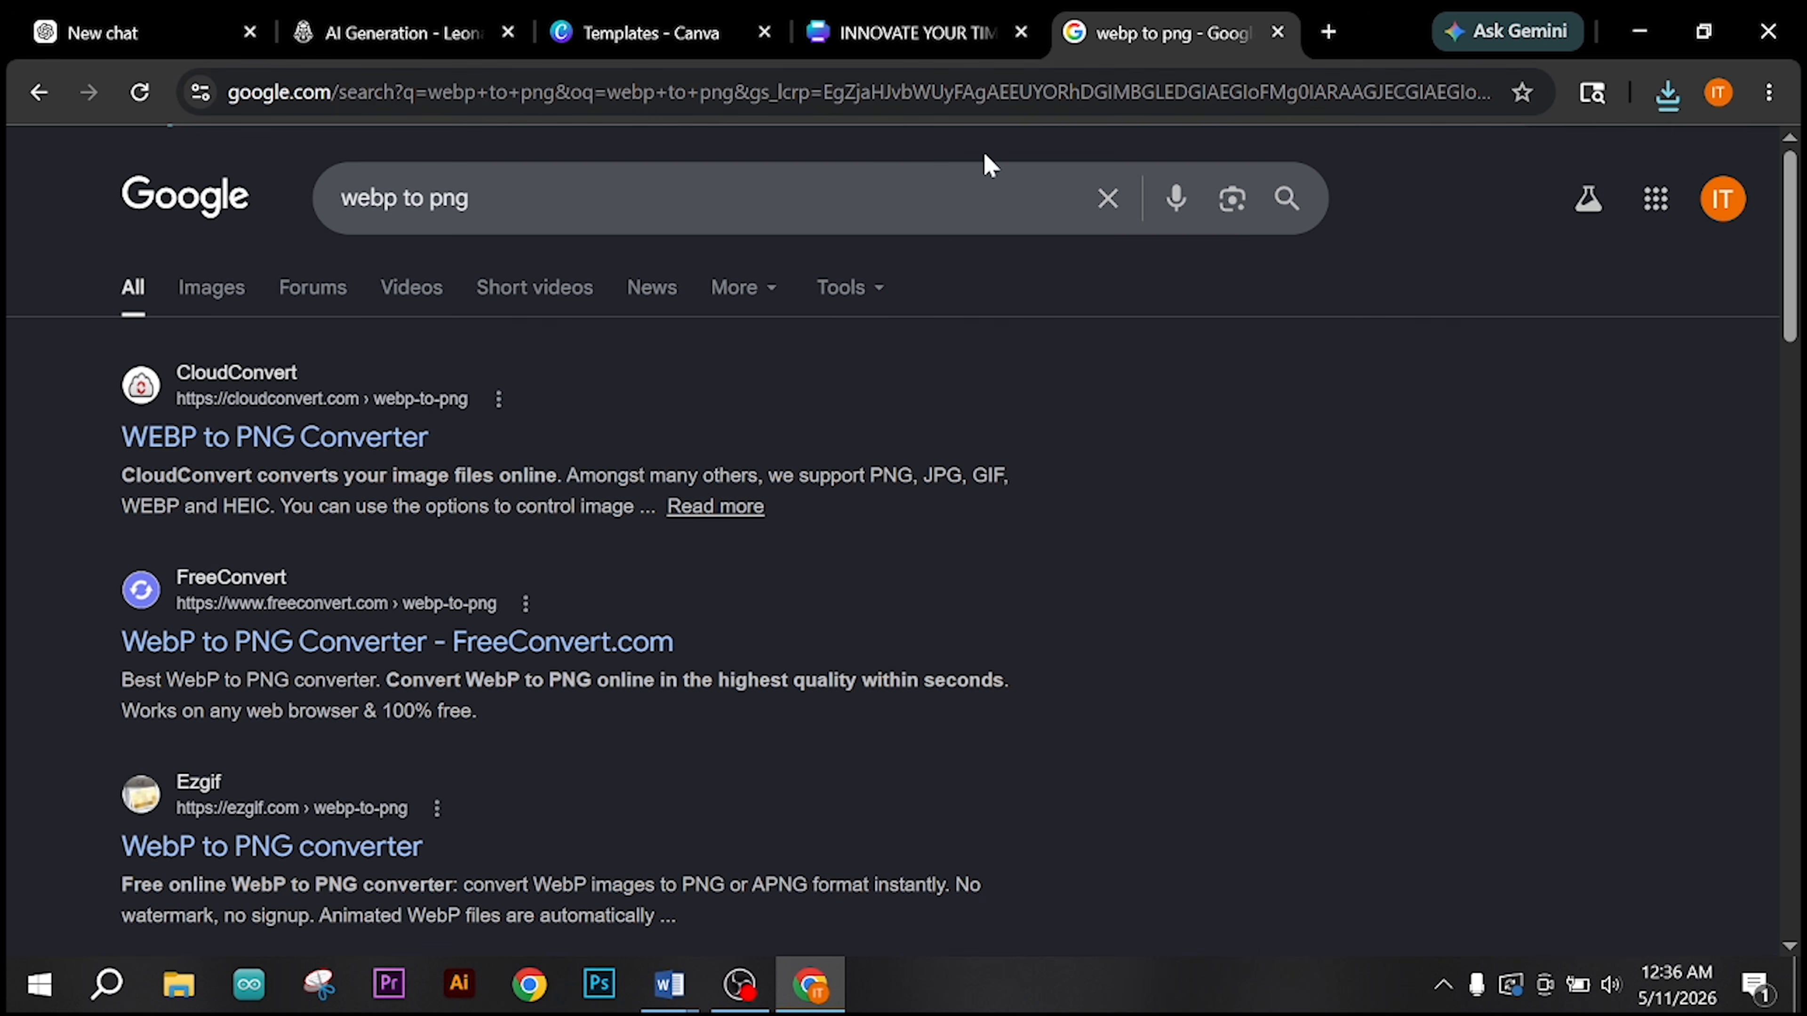
pyautogui.click(339, 436)
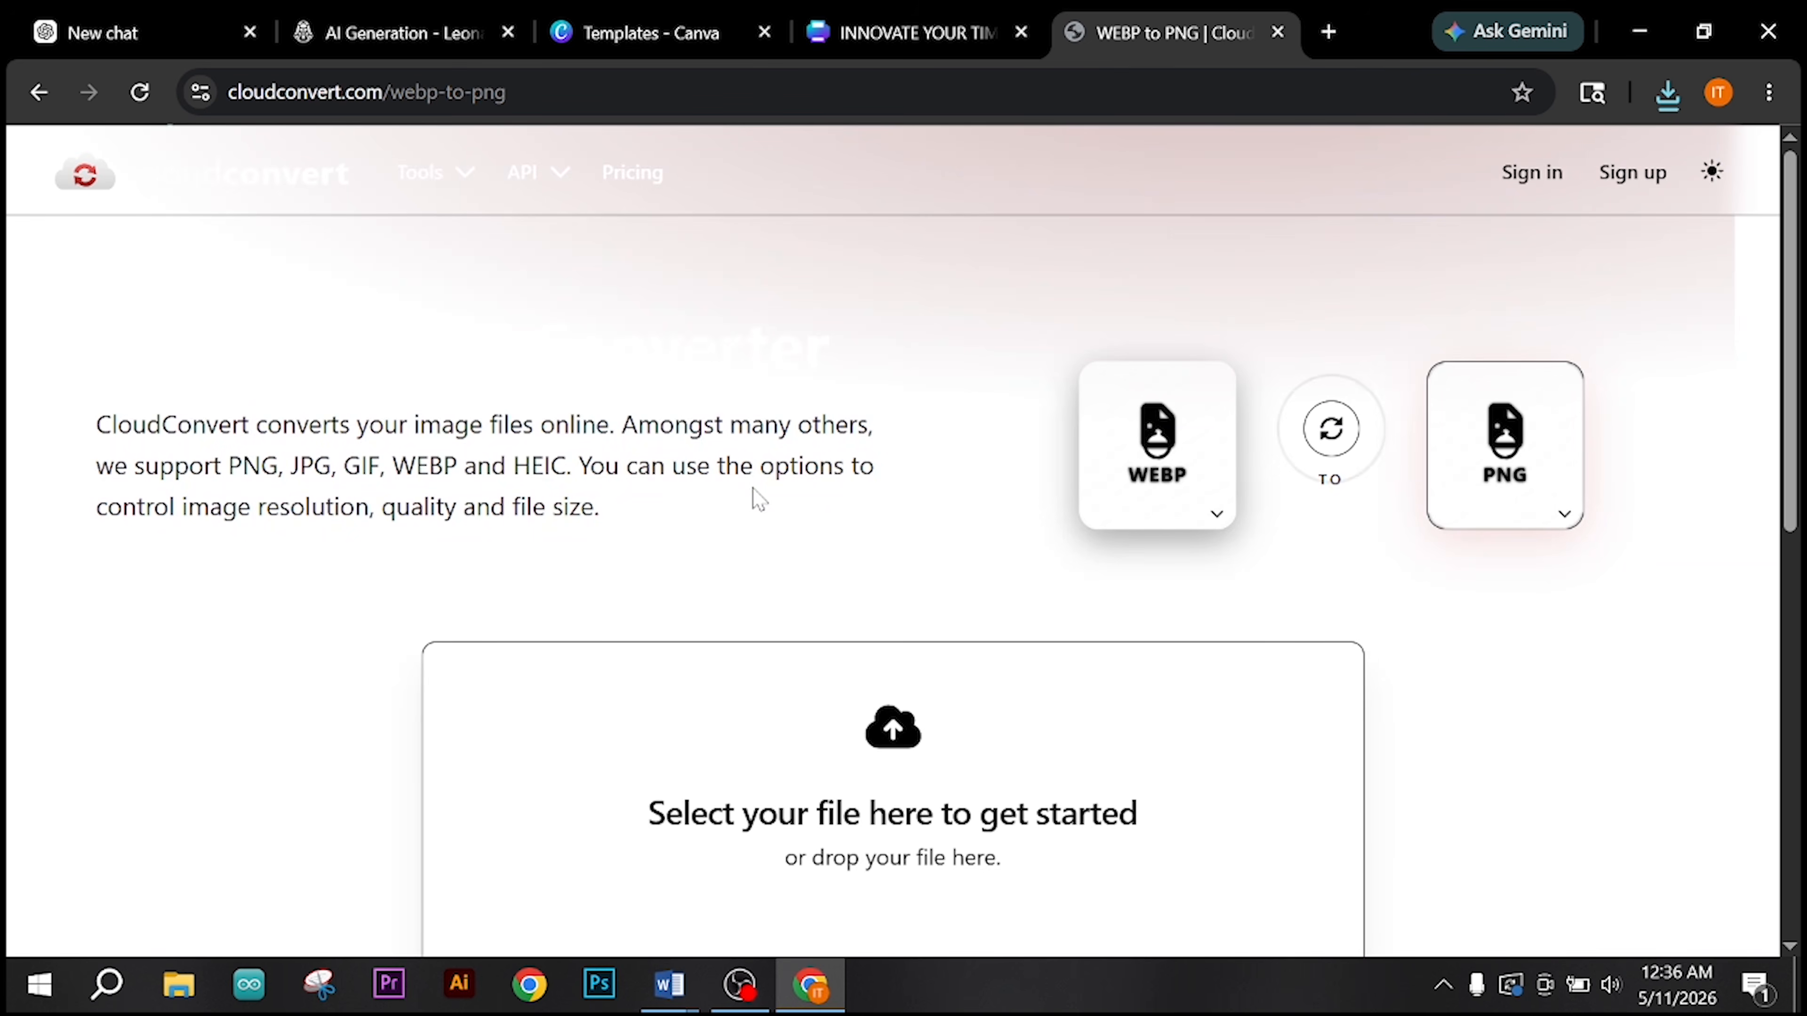
# Step: Convert r r.webp from Downloads to PNG, download r r.png and close its image preview
pyautogui.scroll(-4, 889, 625)
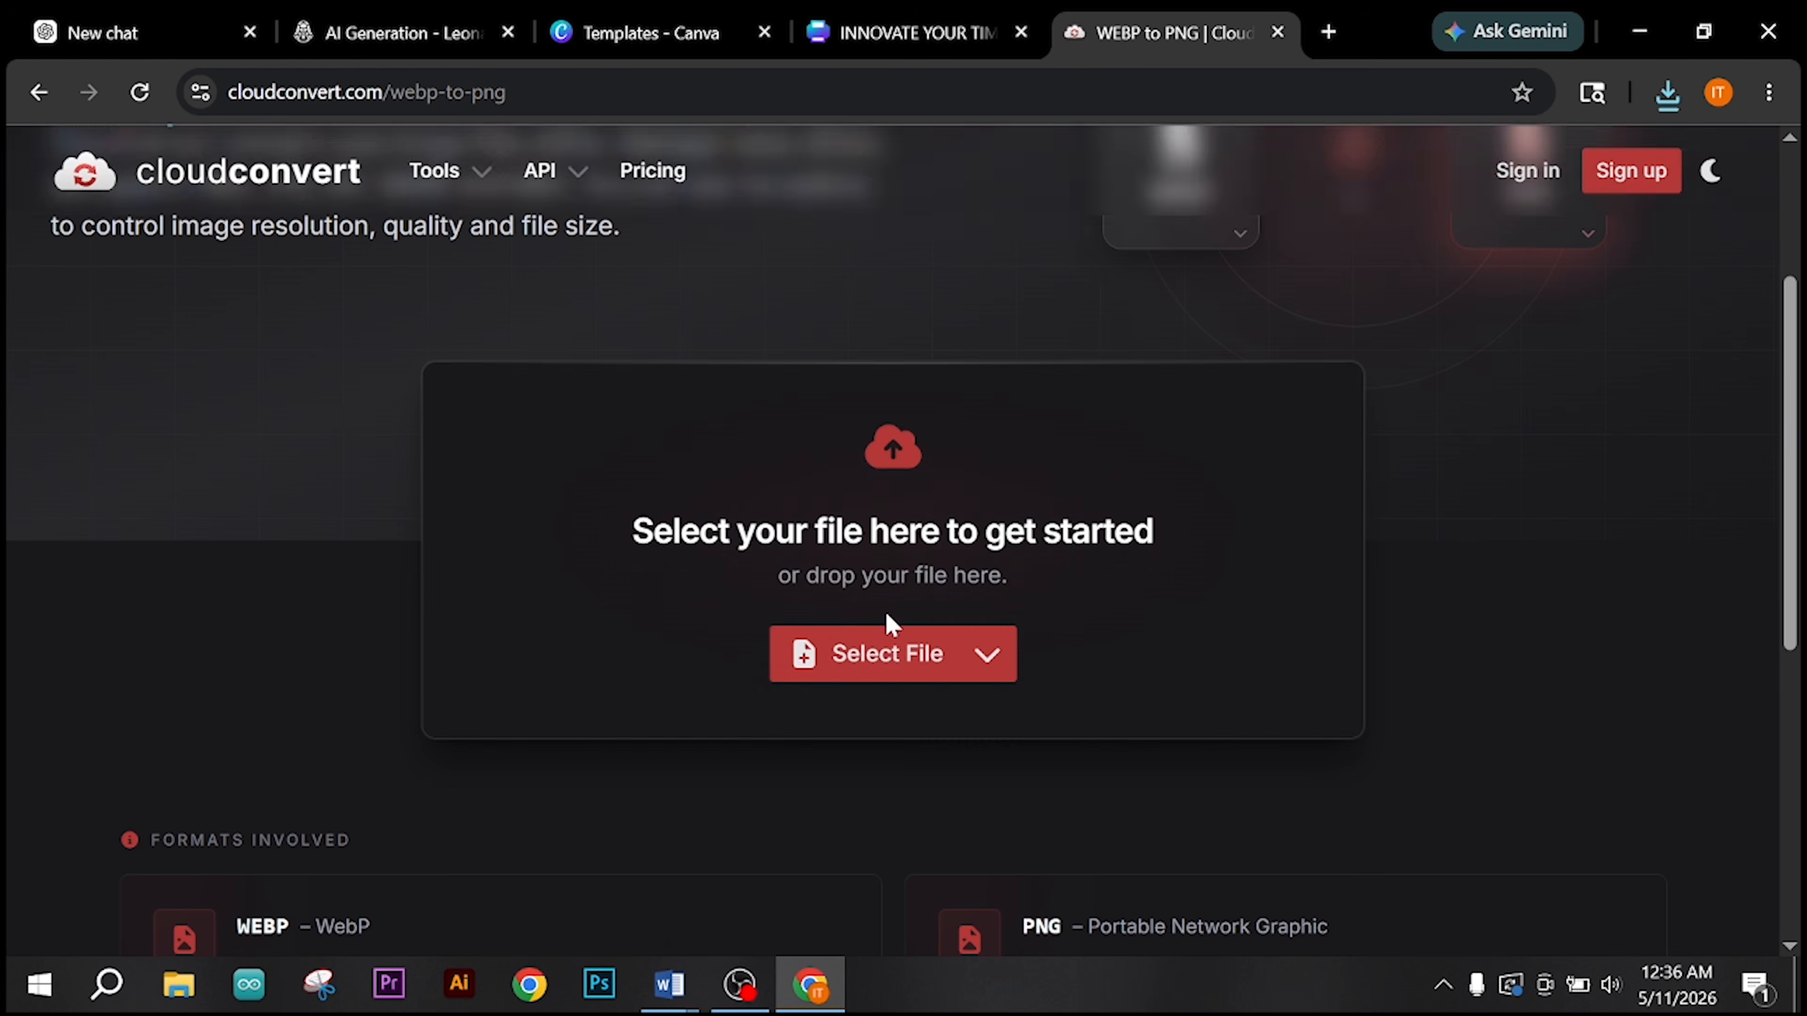
pyautogui.click(875, 677)
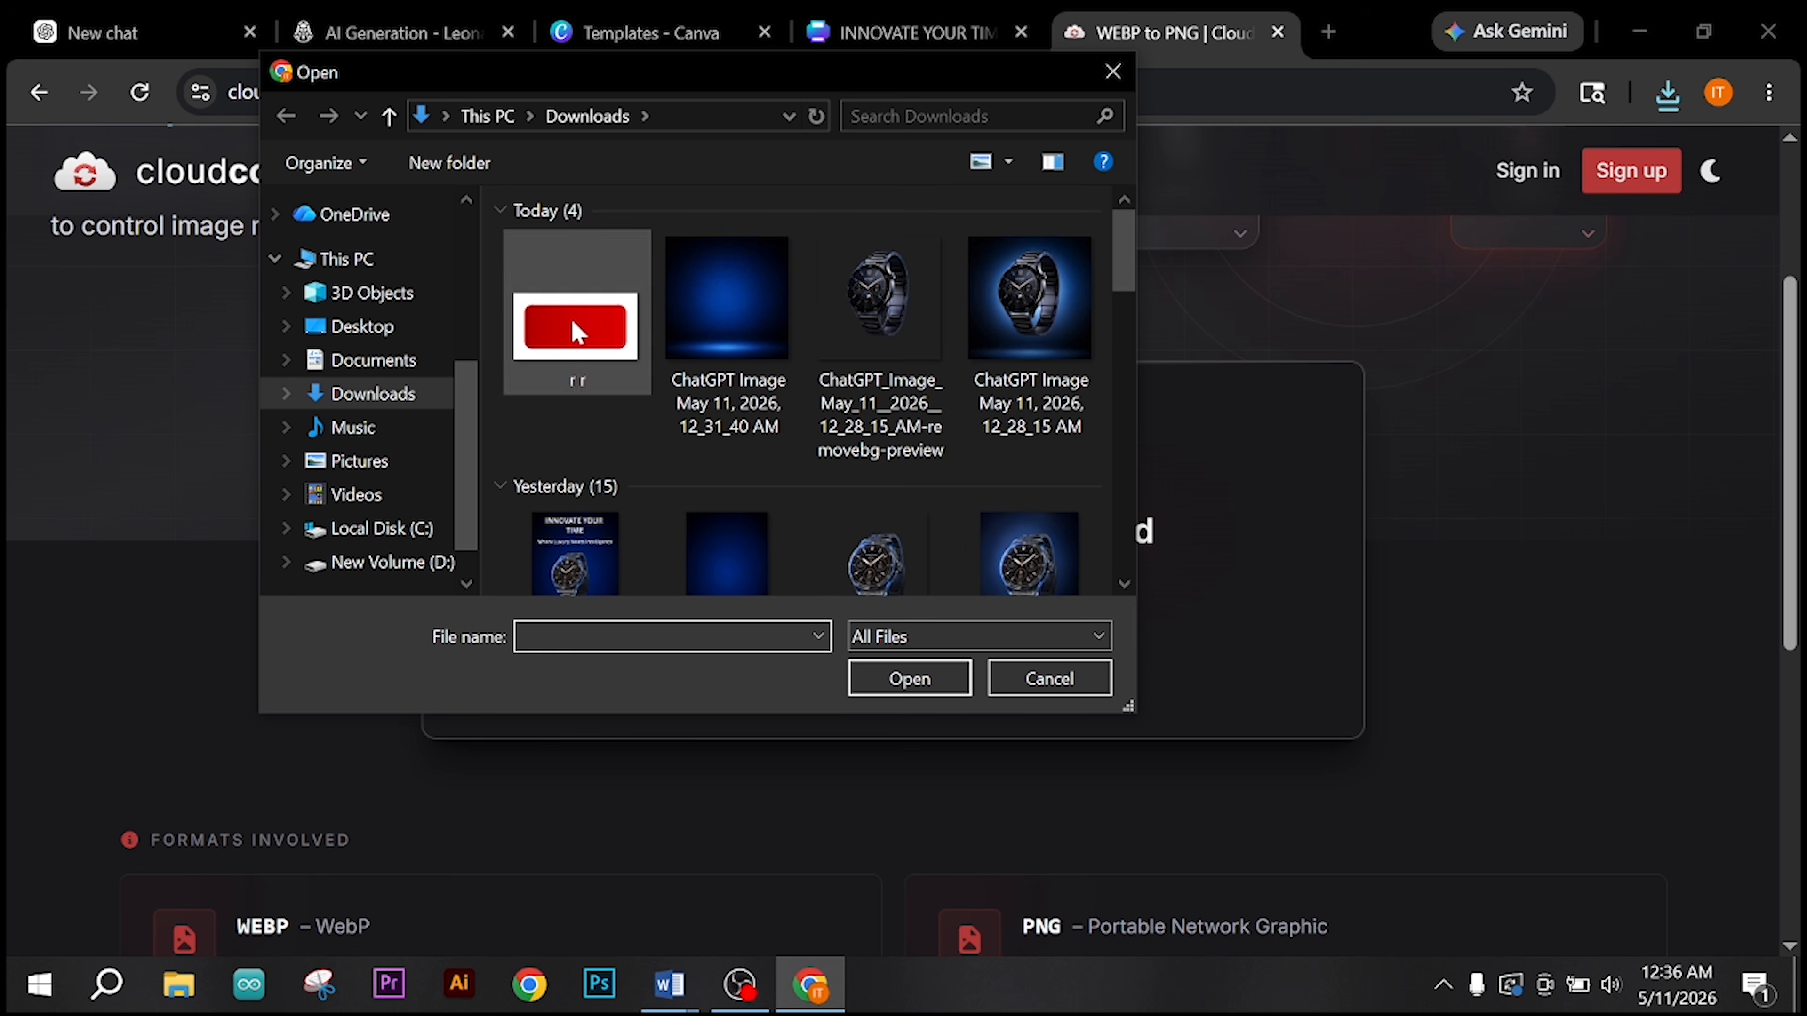
pyautogui.doubleClick(572, 323)
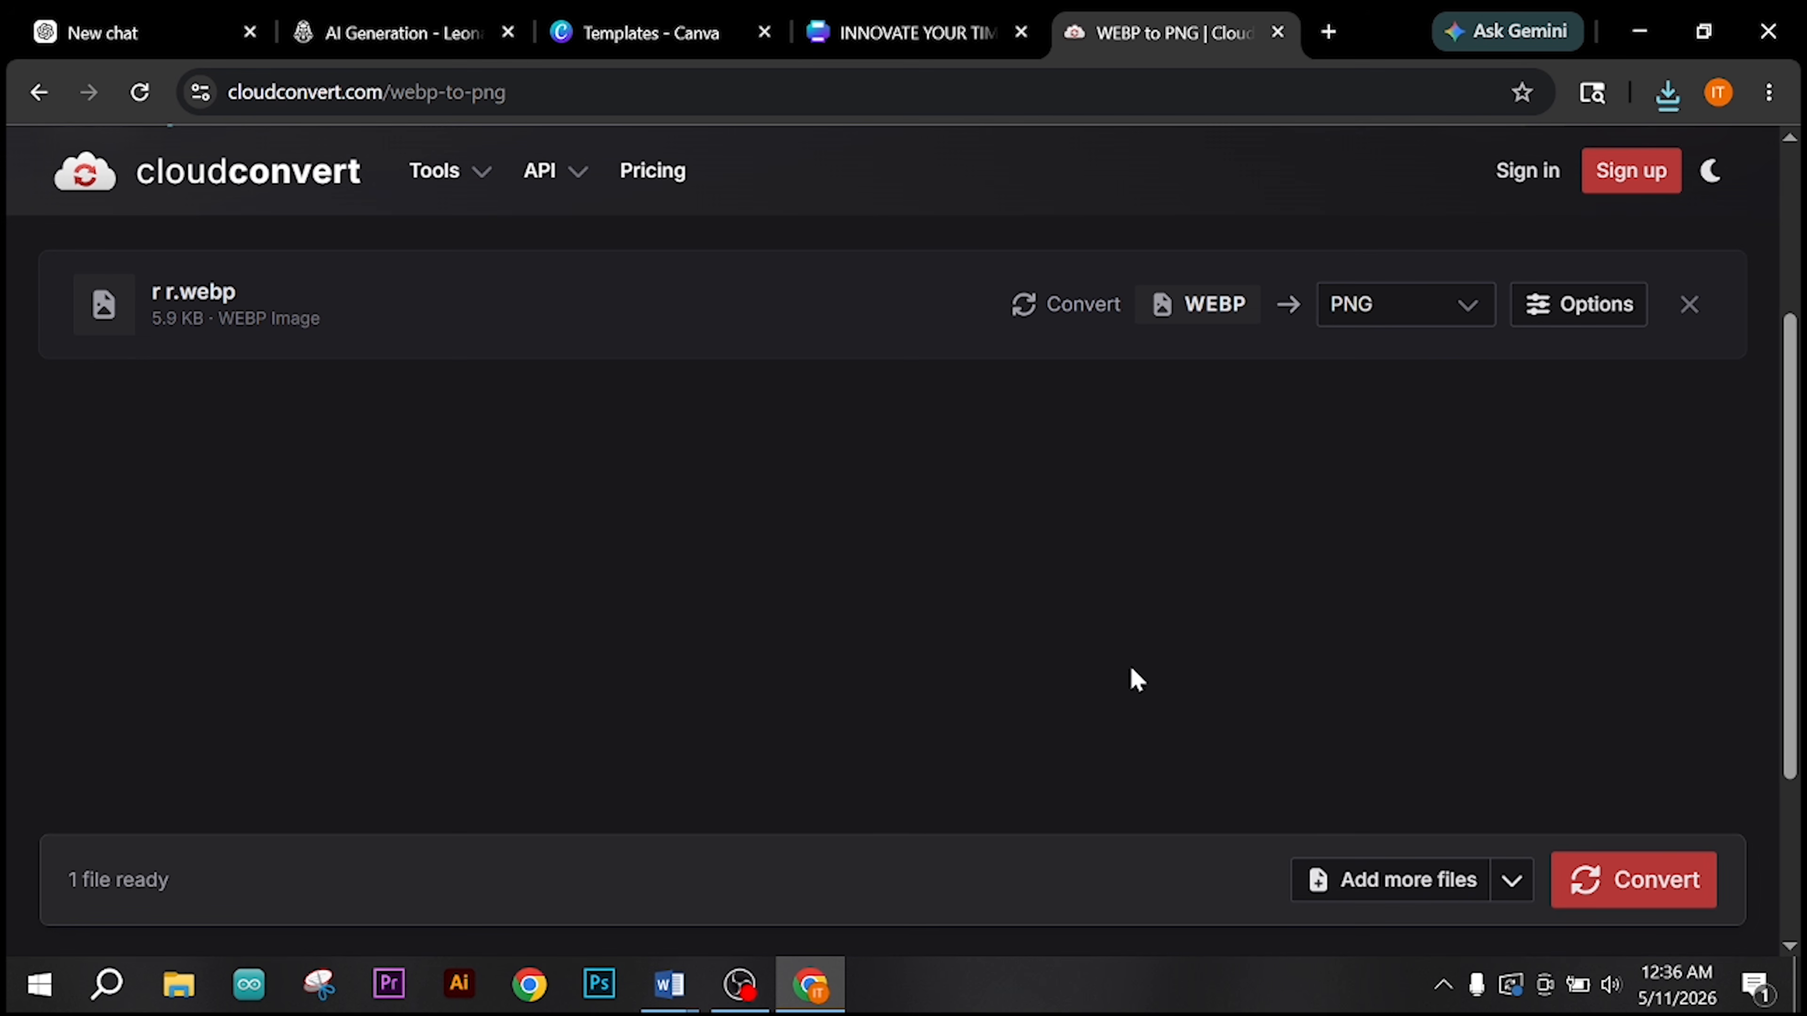
pyautogui.click(1649, 899)
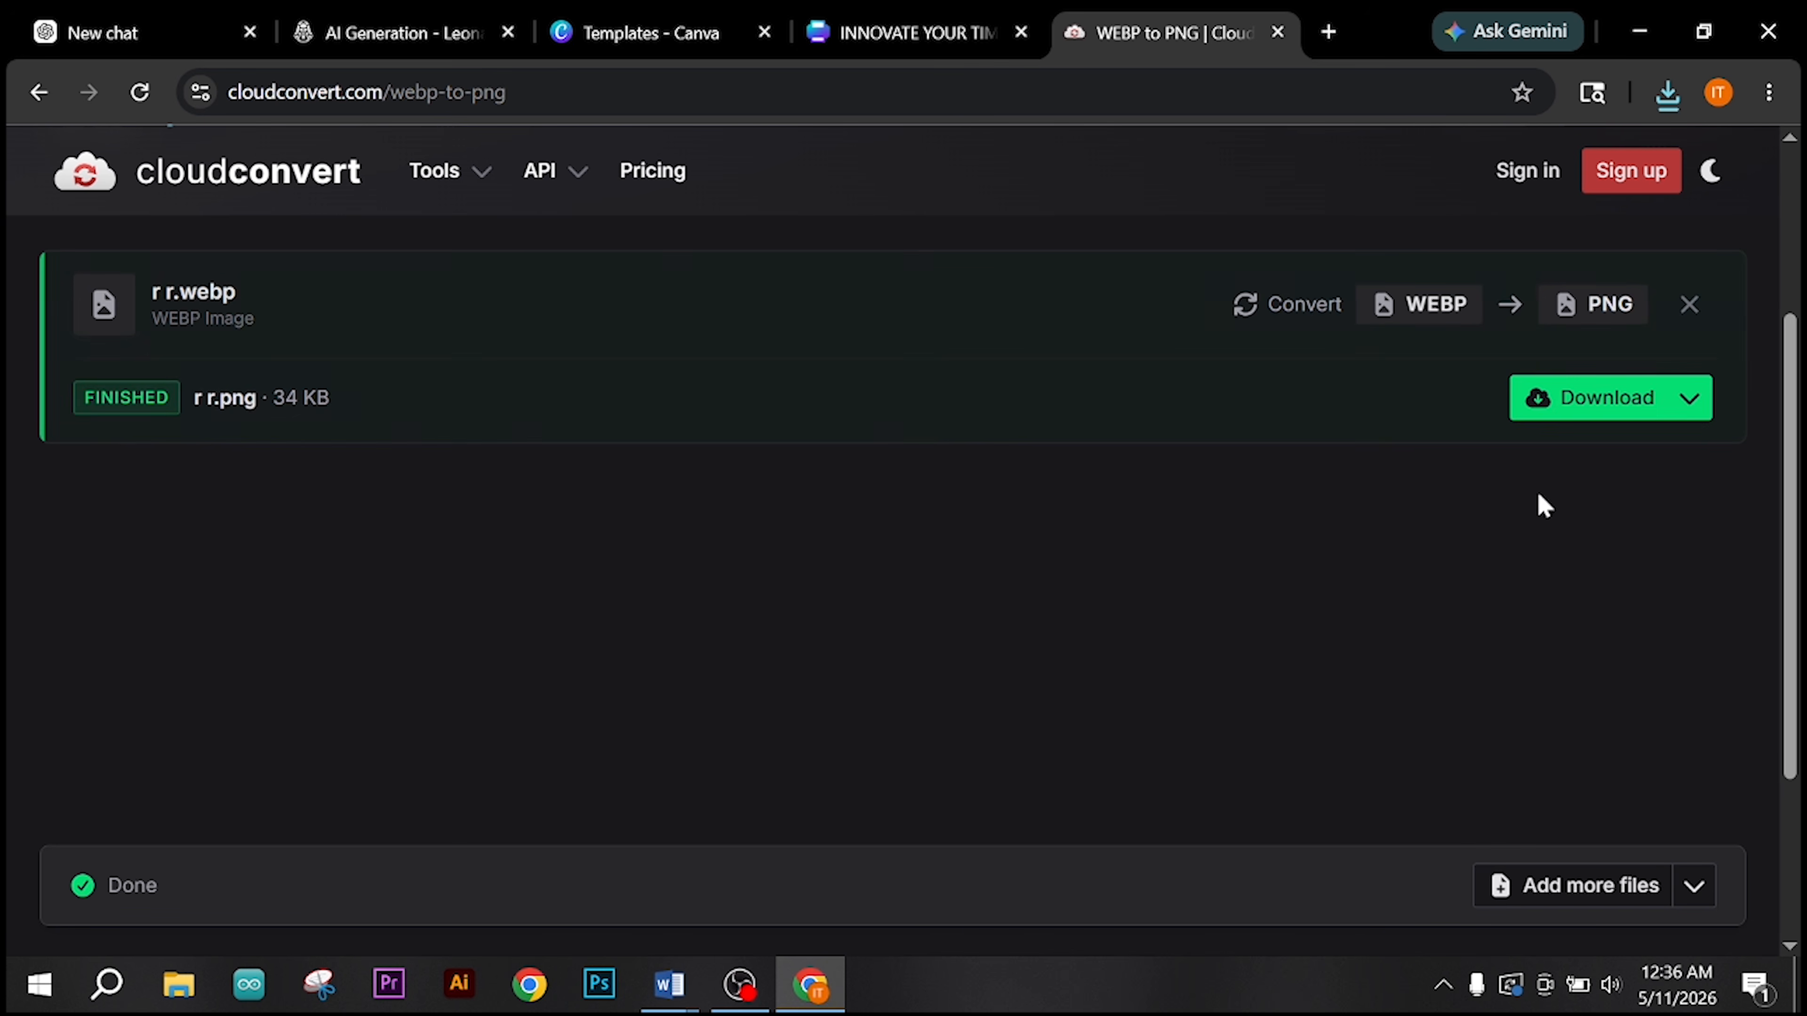
pyautogui.click(1558, 398)
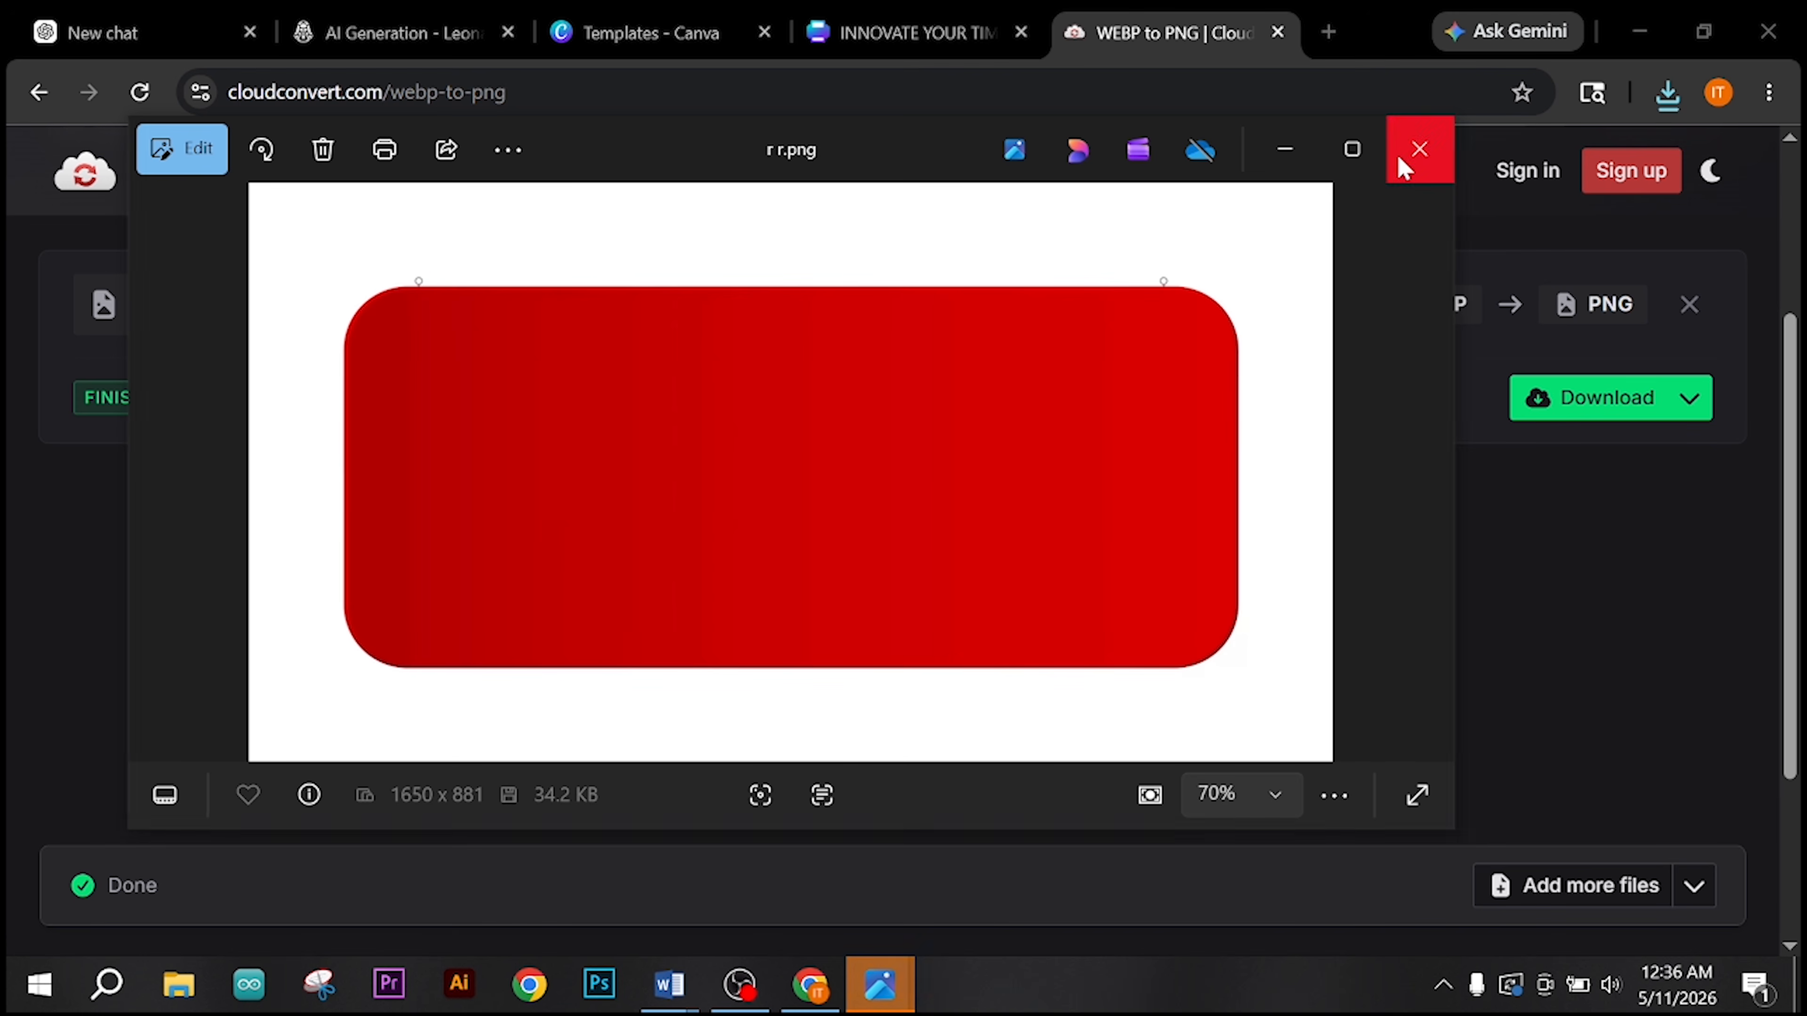
pyautogui.click(1412, 152)
# Step: Search Google for "remove bg" in place of the converter page and open the remove.bg website
pyautogui.click(796, 100)
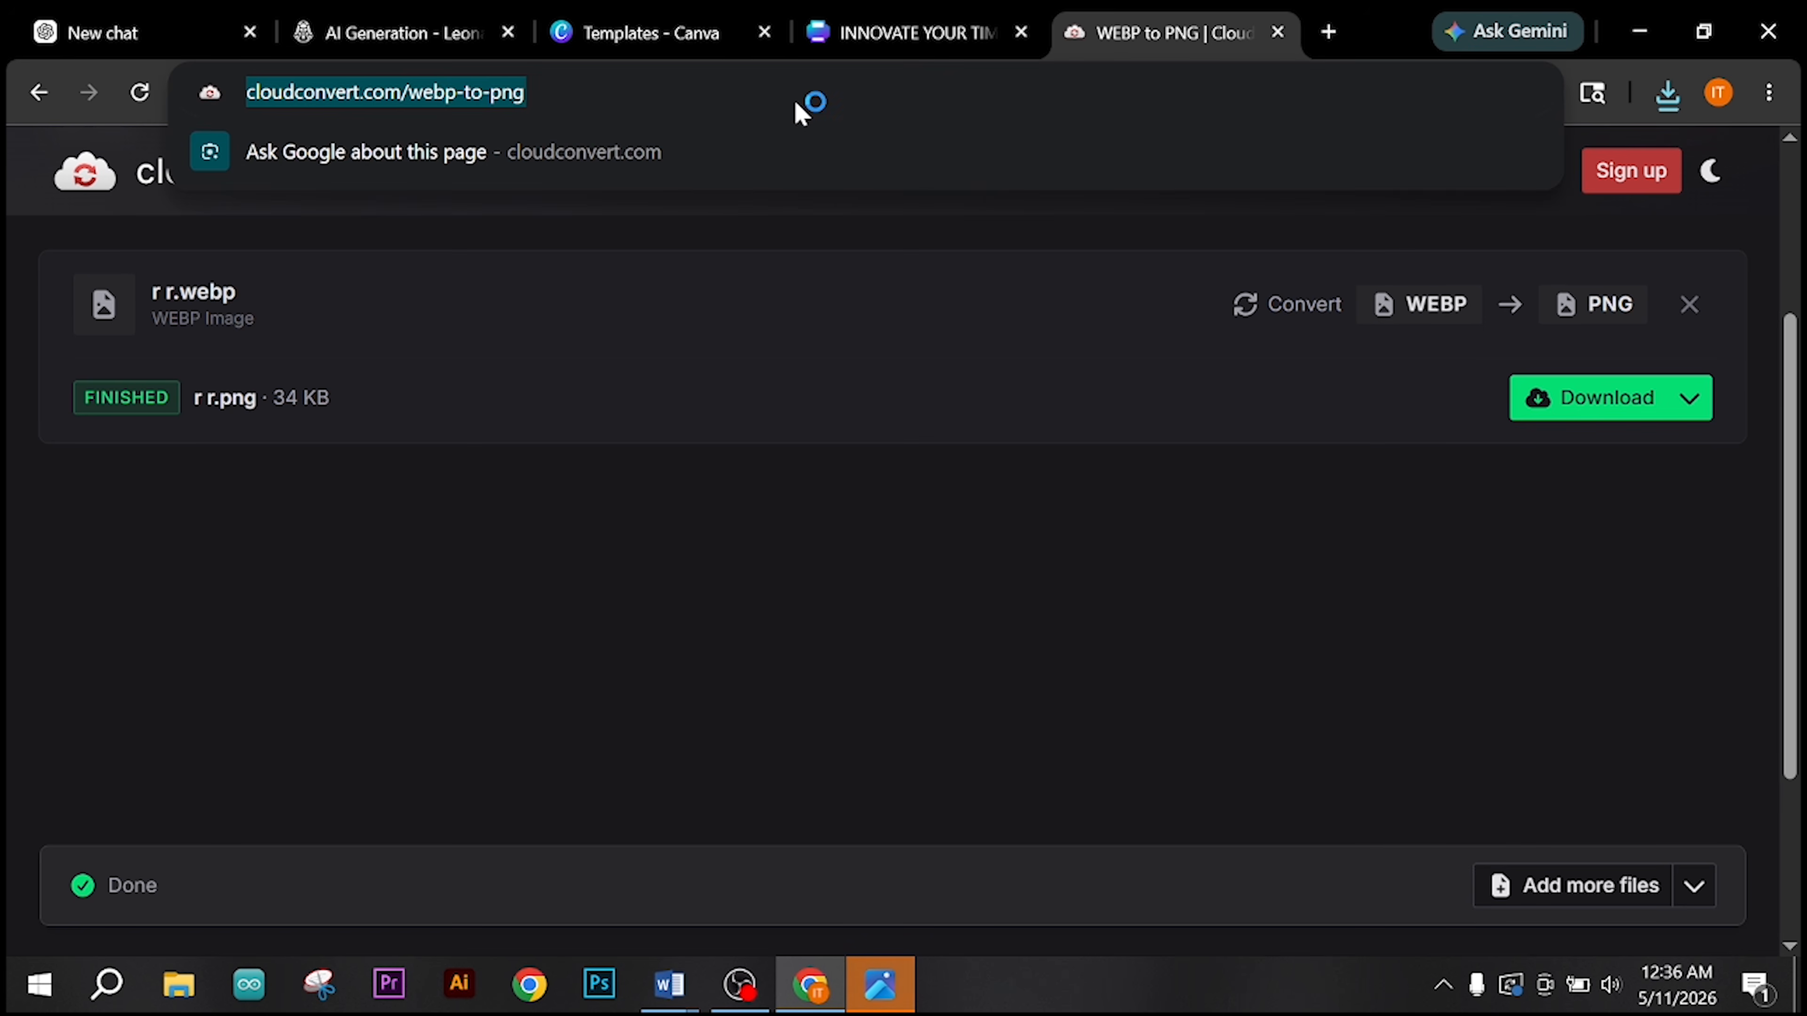
pyautogui.write('re')
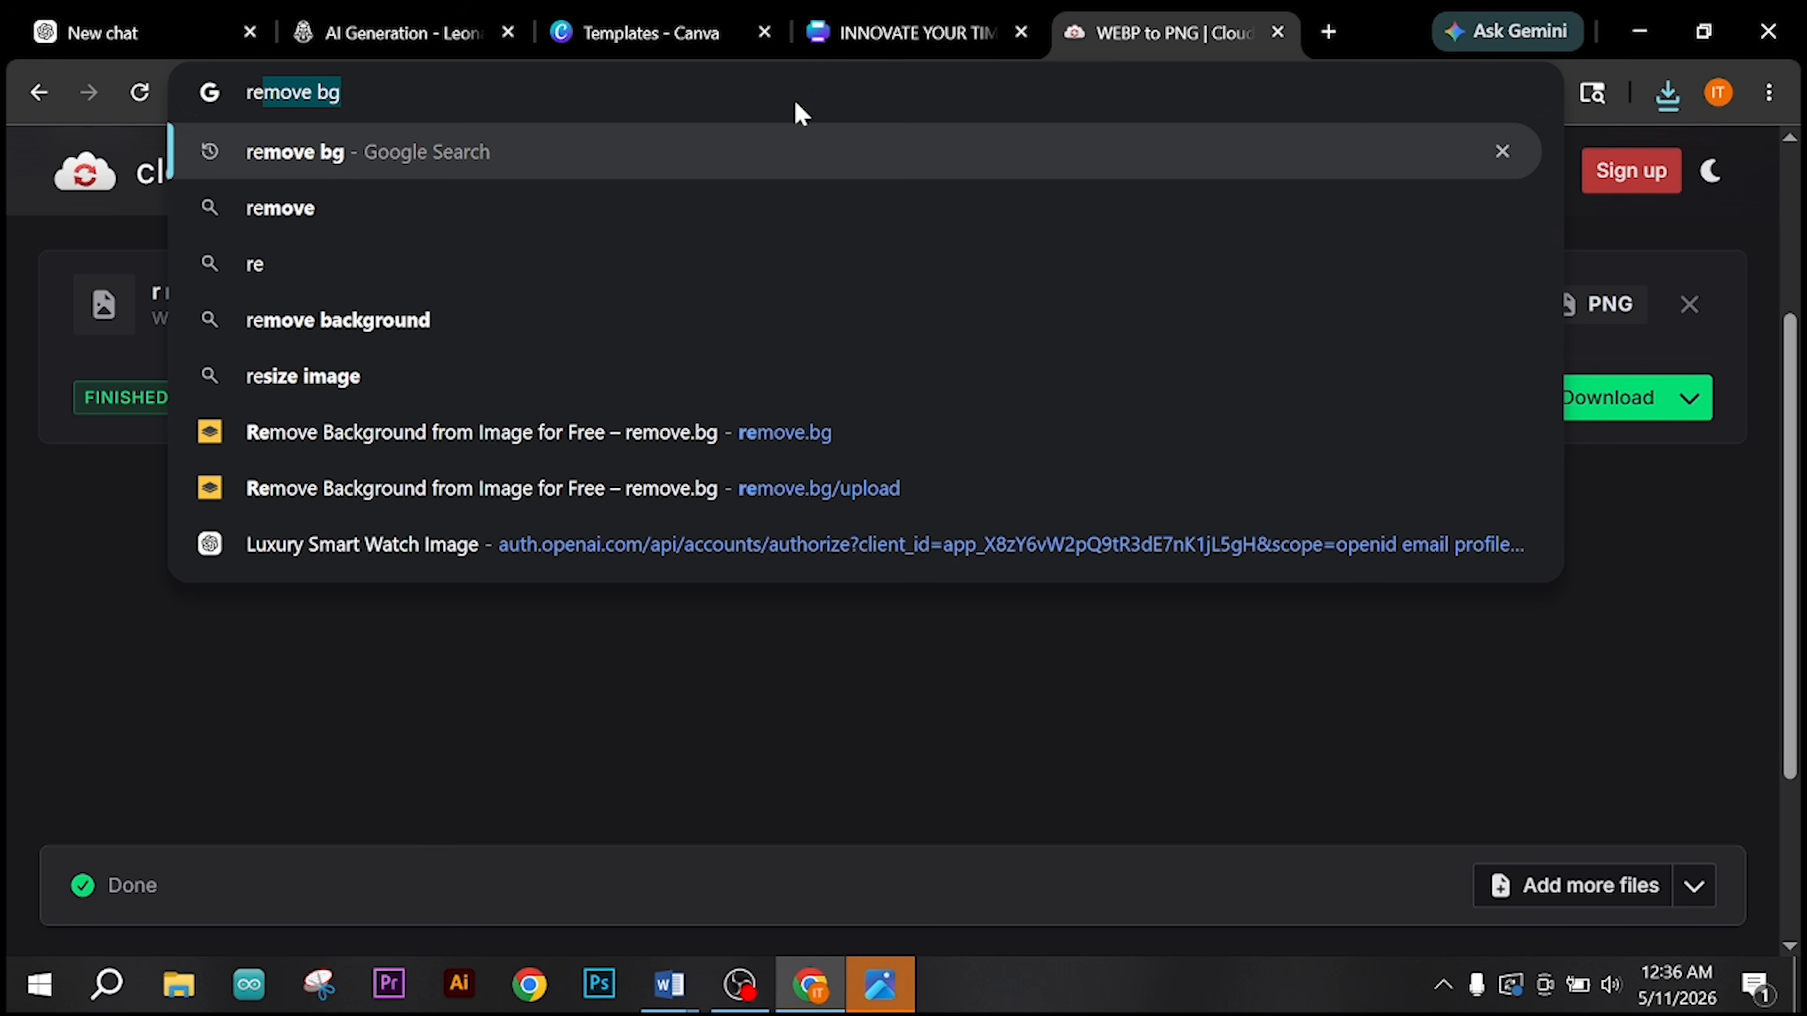
pyautogui.press('Return')
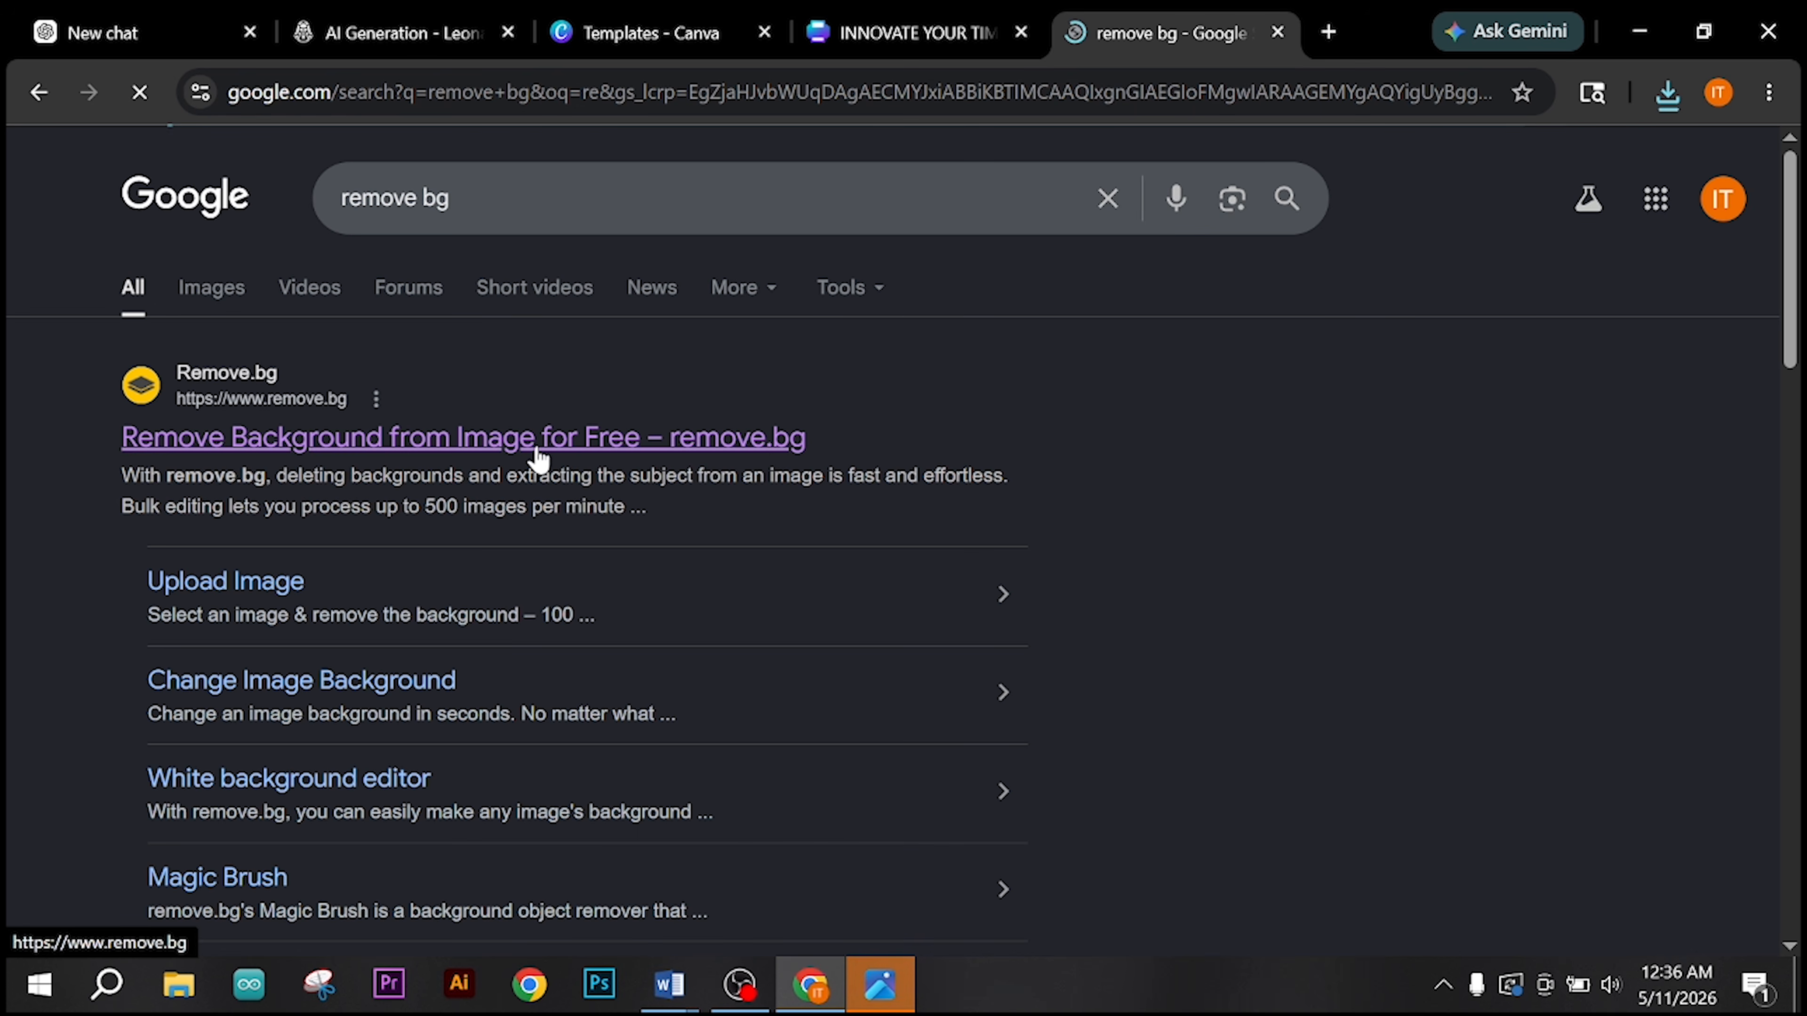
pyautogui.click(538, 455)
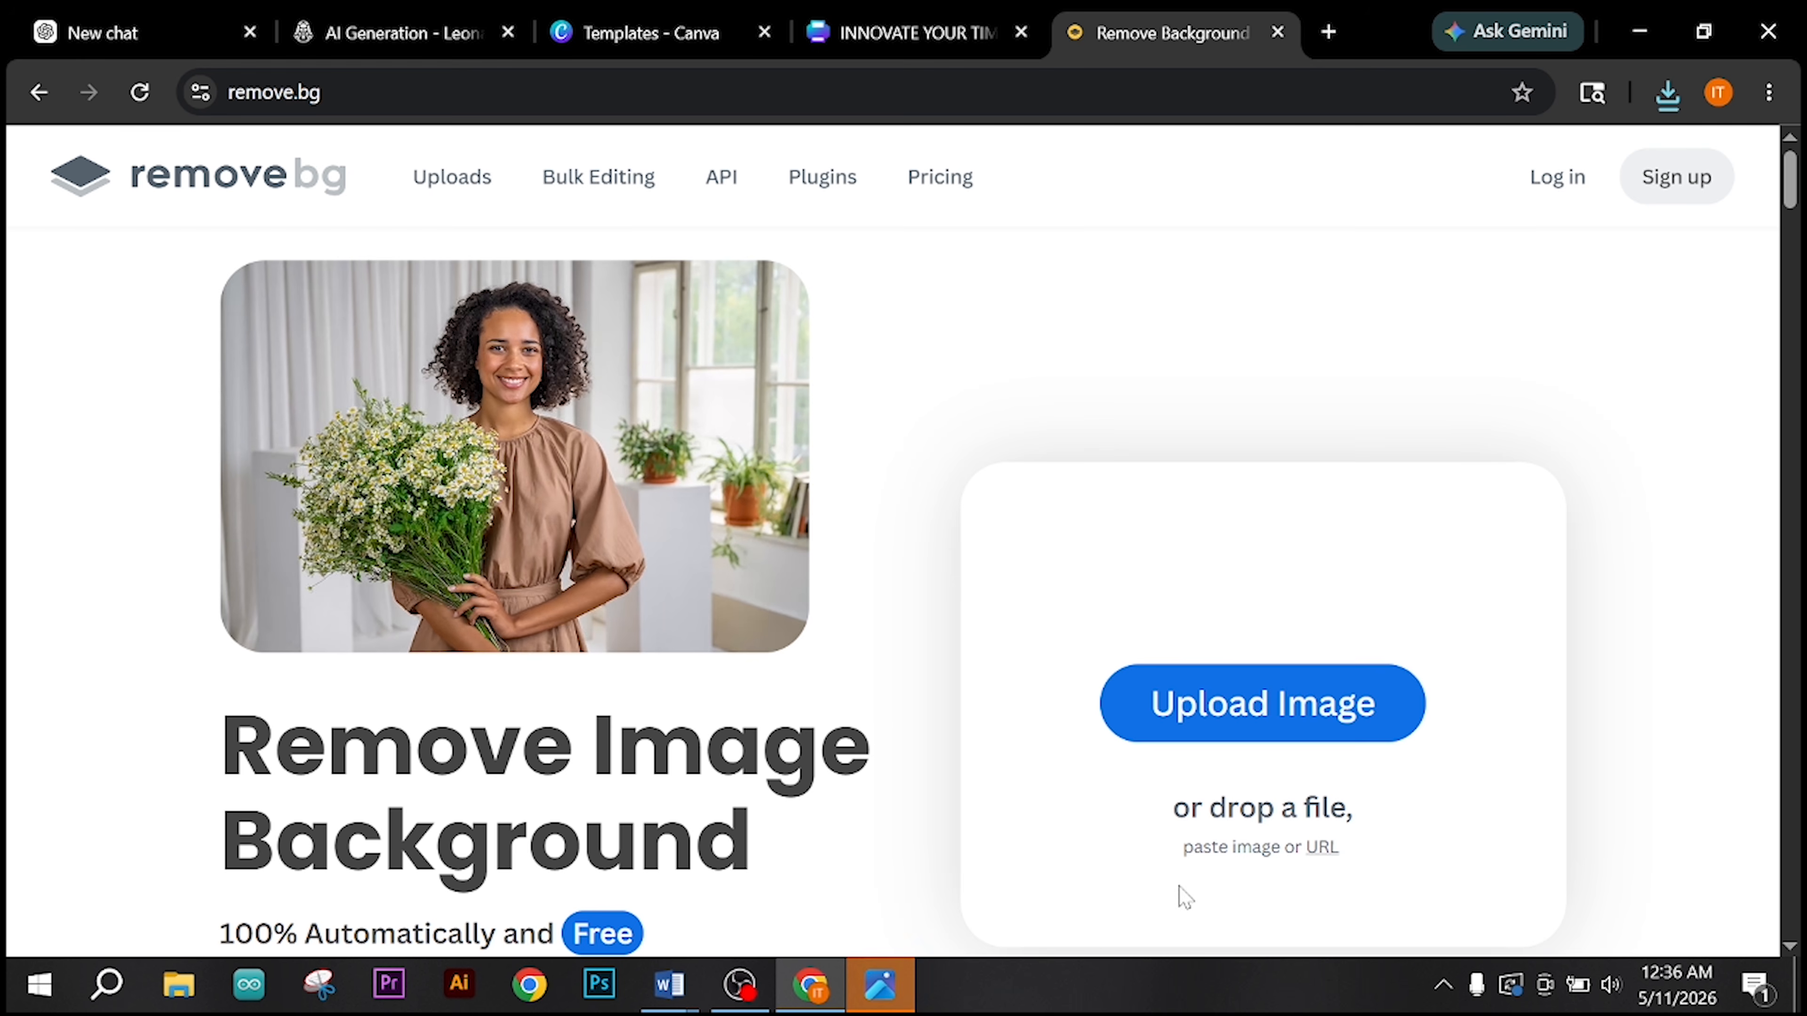
# Step: Upload r r.png from Downloads to remove.bg and download the background-free preview of the red rounded rectangle
pyautogui.click(1222, 716)
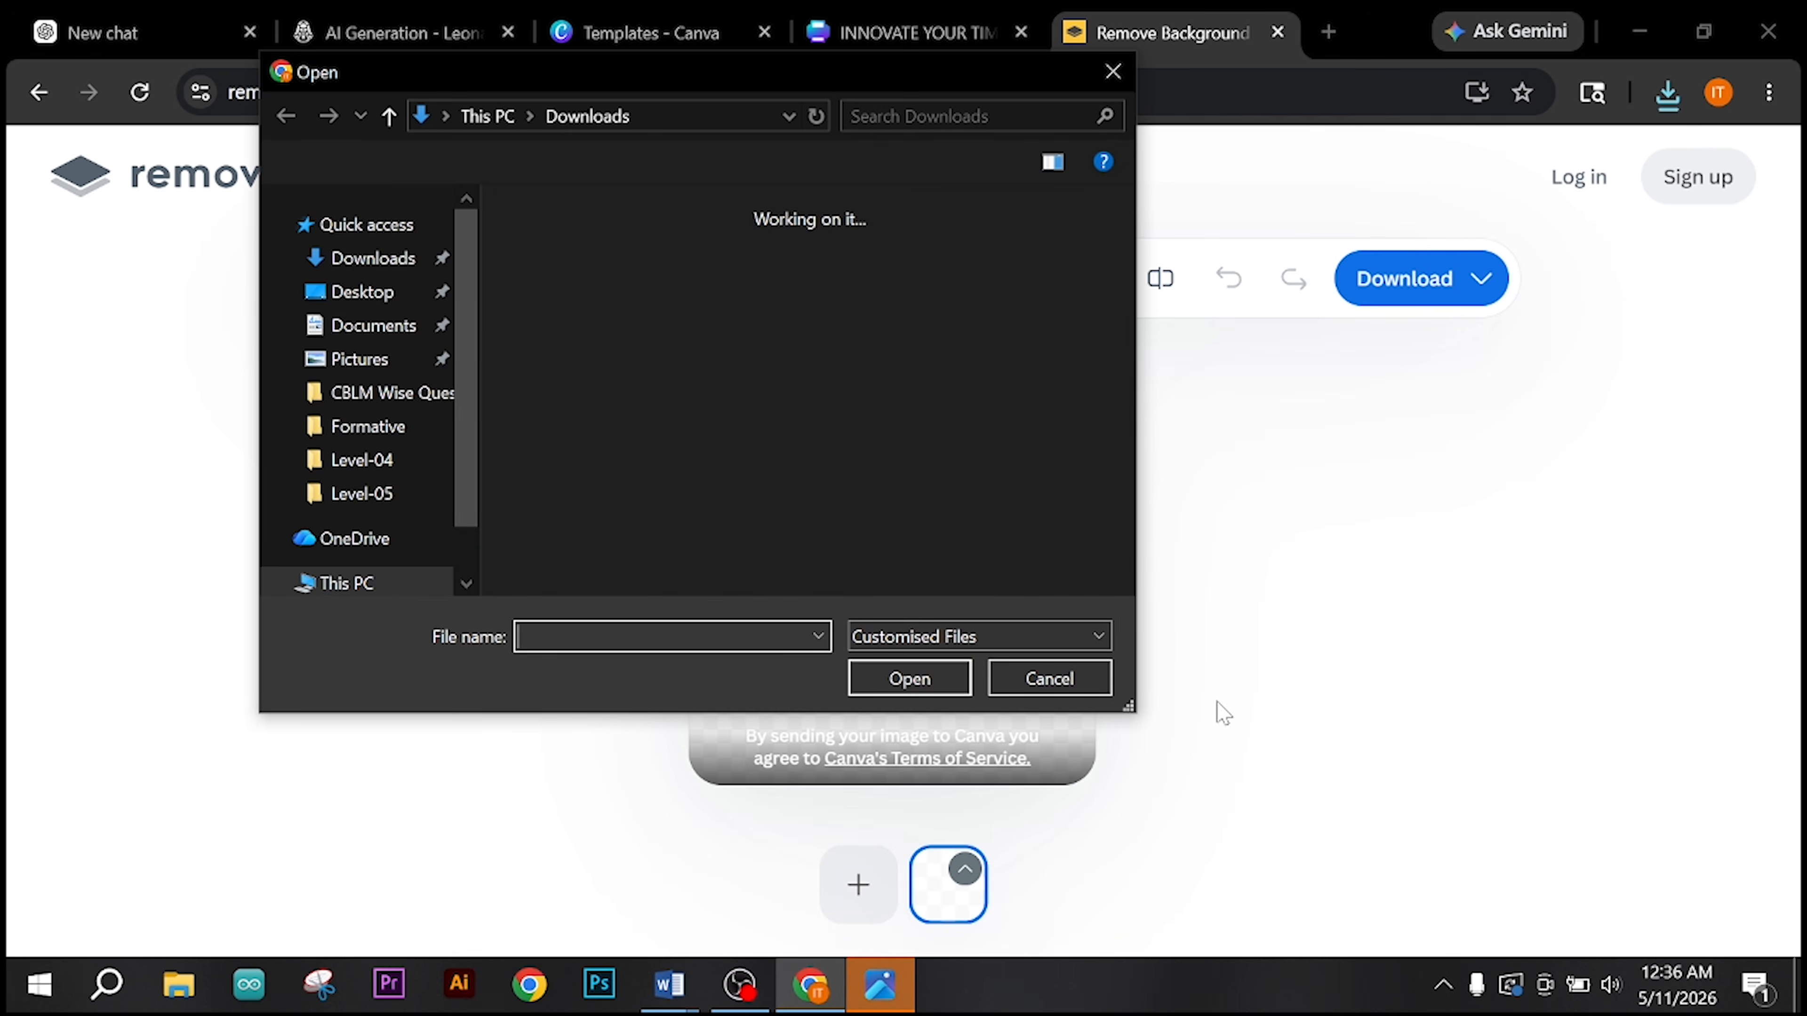
pyautogui.doubleClick(595, 366)
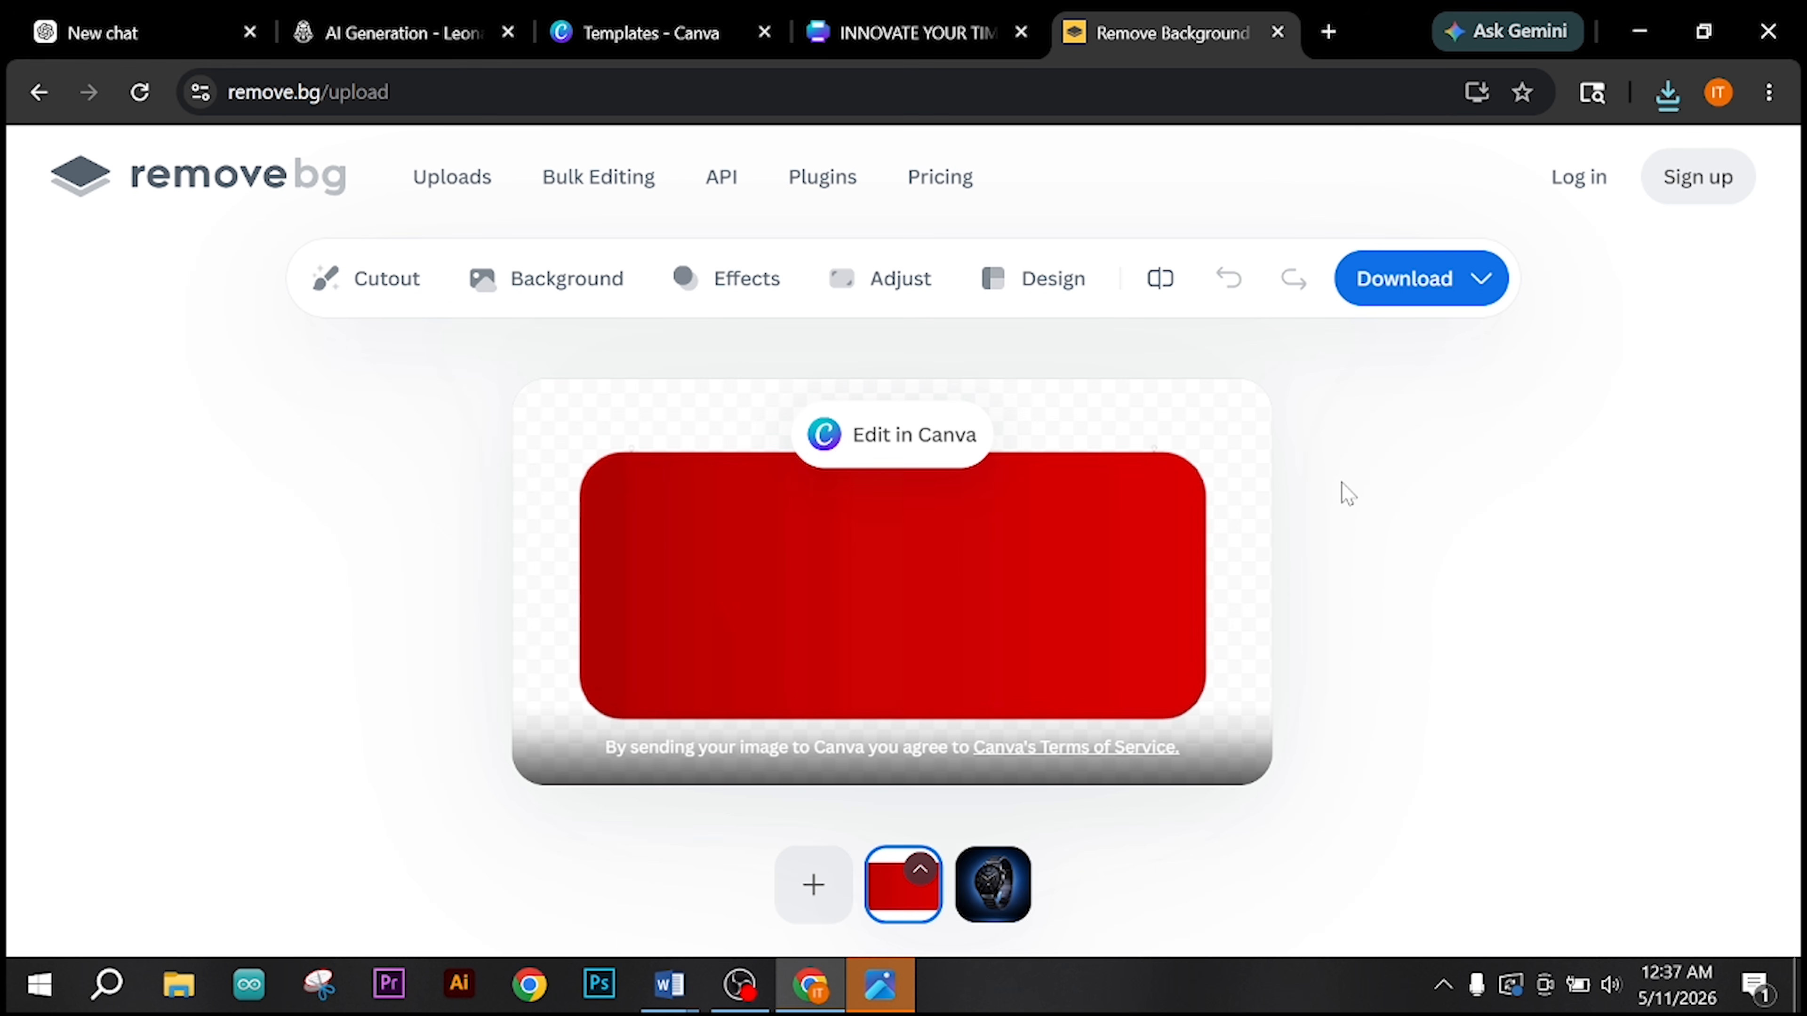
pyautogui.click(1398, 280)
pyautogui.click(1379, 373)
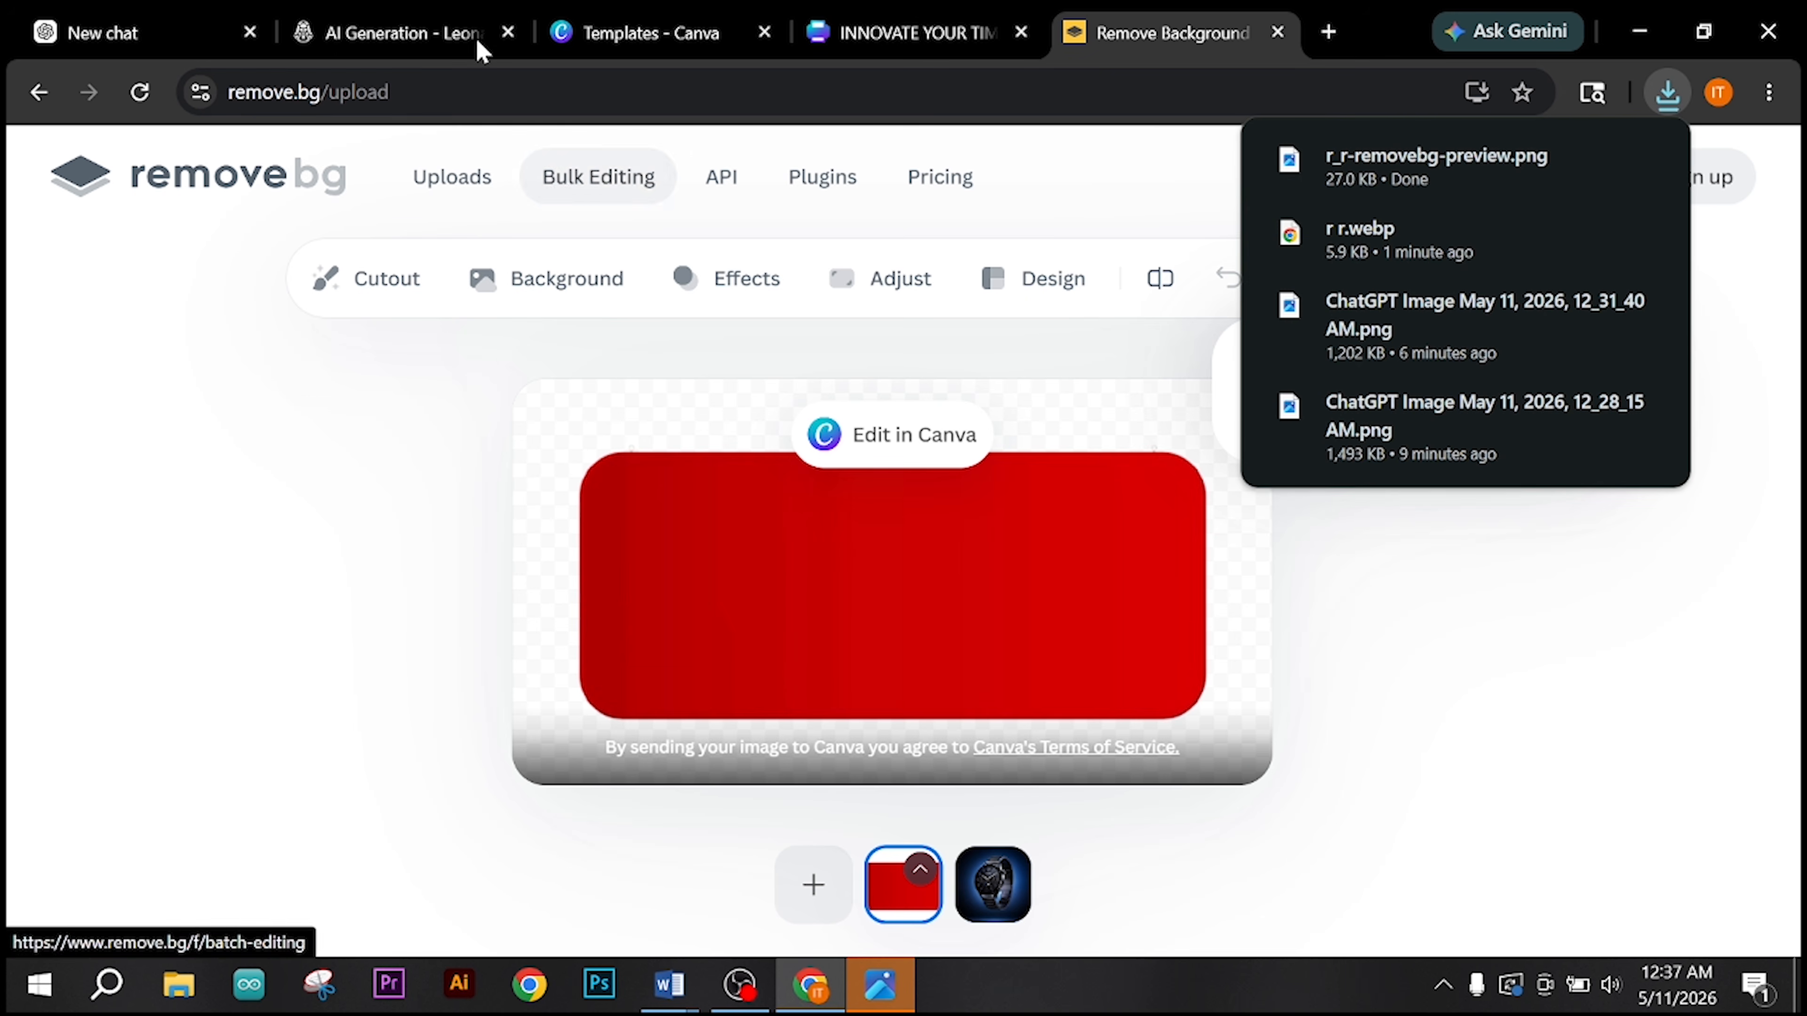
# Step: Return to the INNOVATE YOUR TIME design in Canva and upload the background-free red rectangle r_r-removebg-preview.png
pyautogui.click(626, 33)
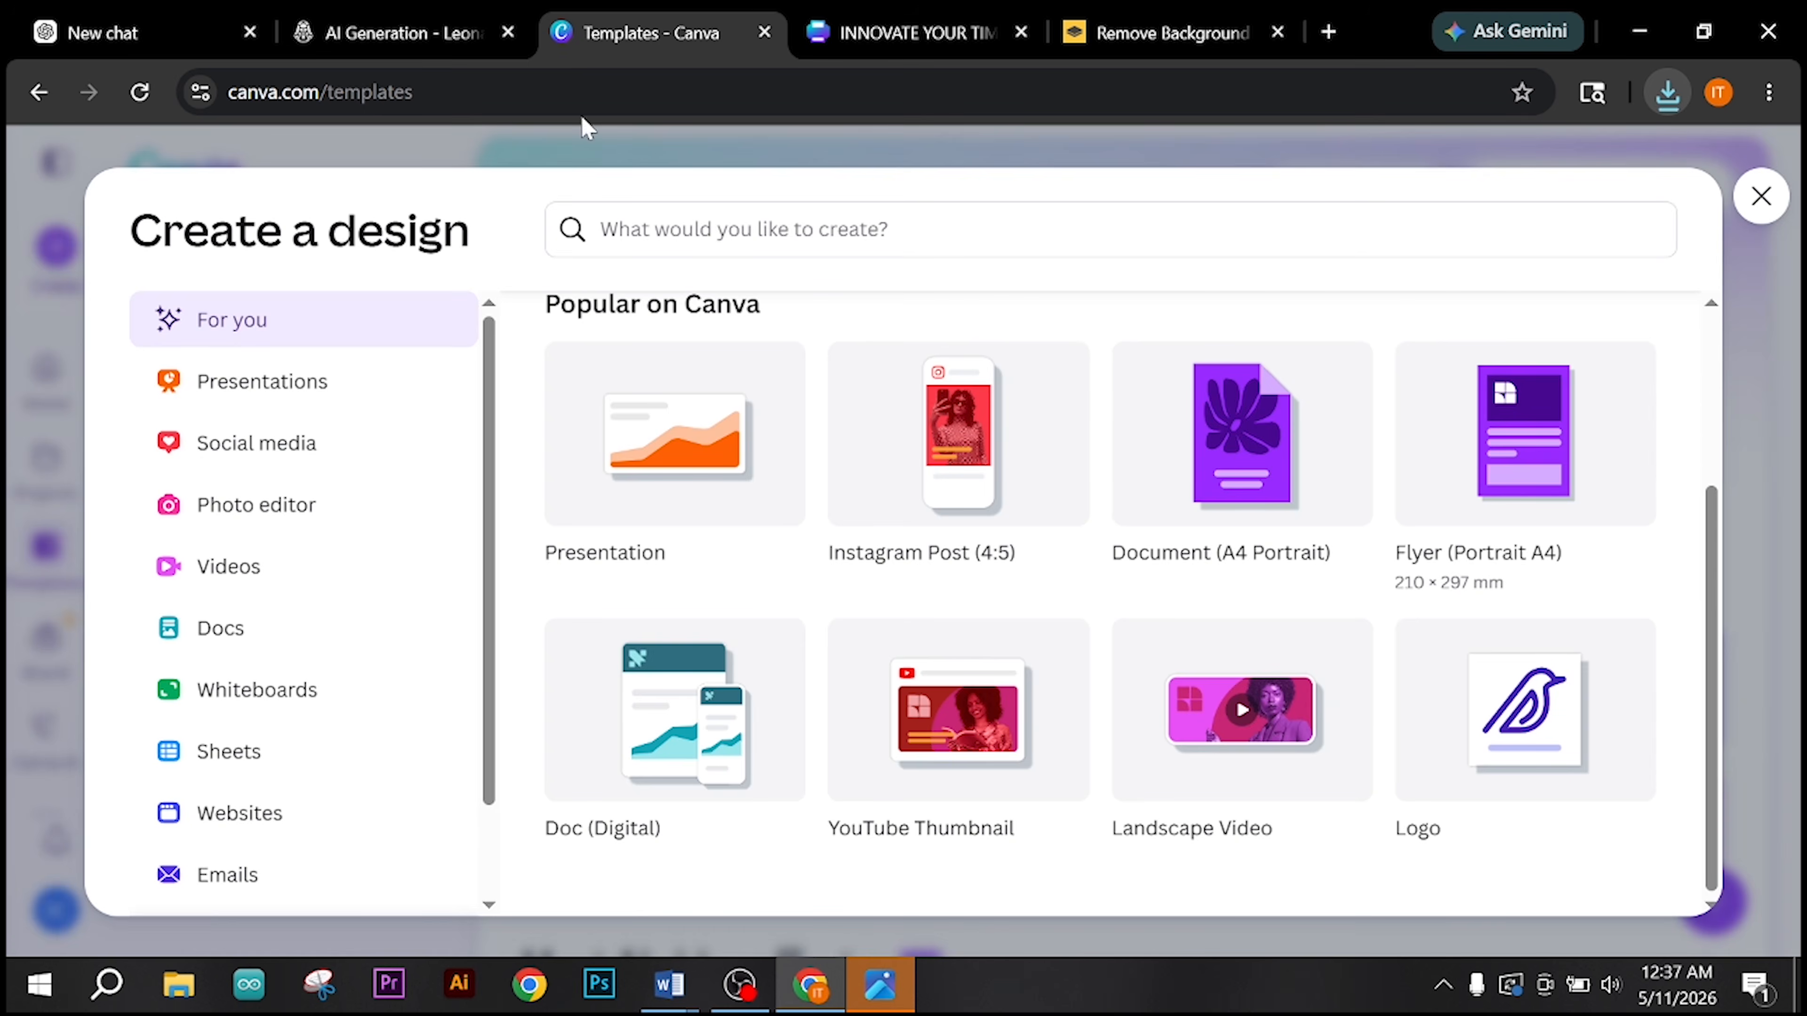
pyautogui.click(934, 17)
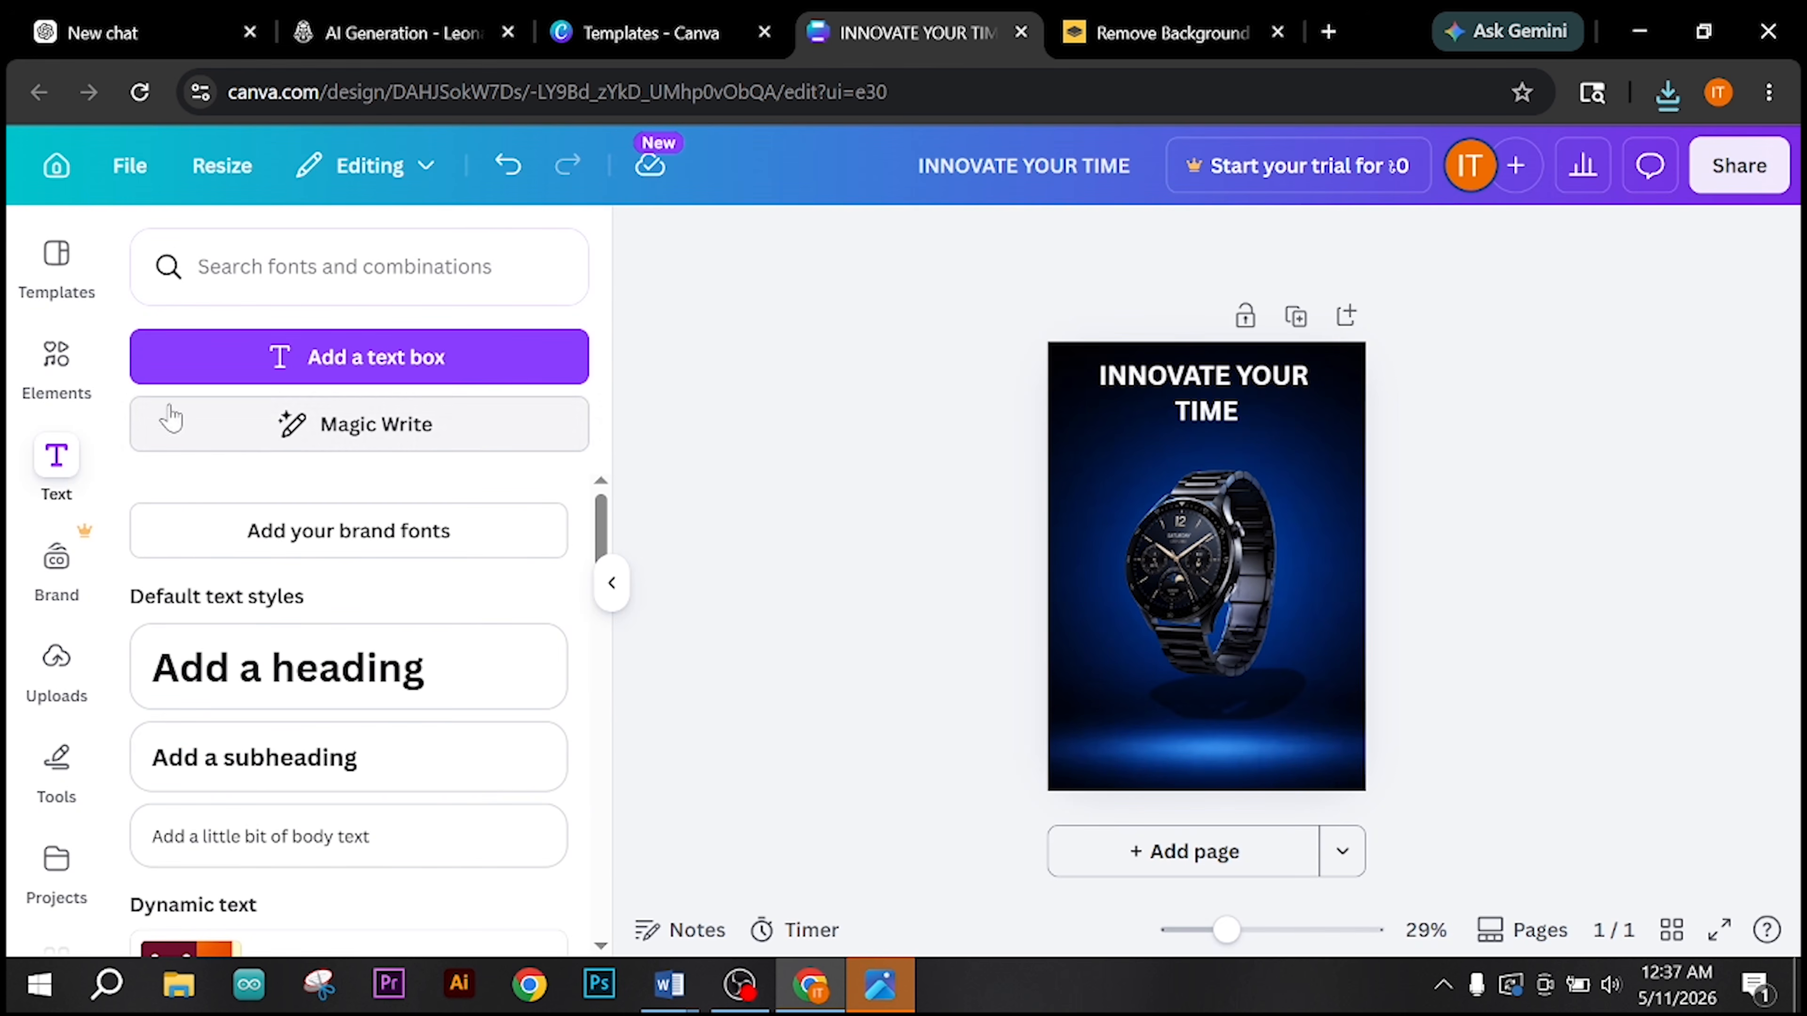
pyautogui.click(61, 705)
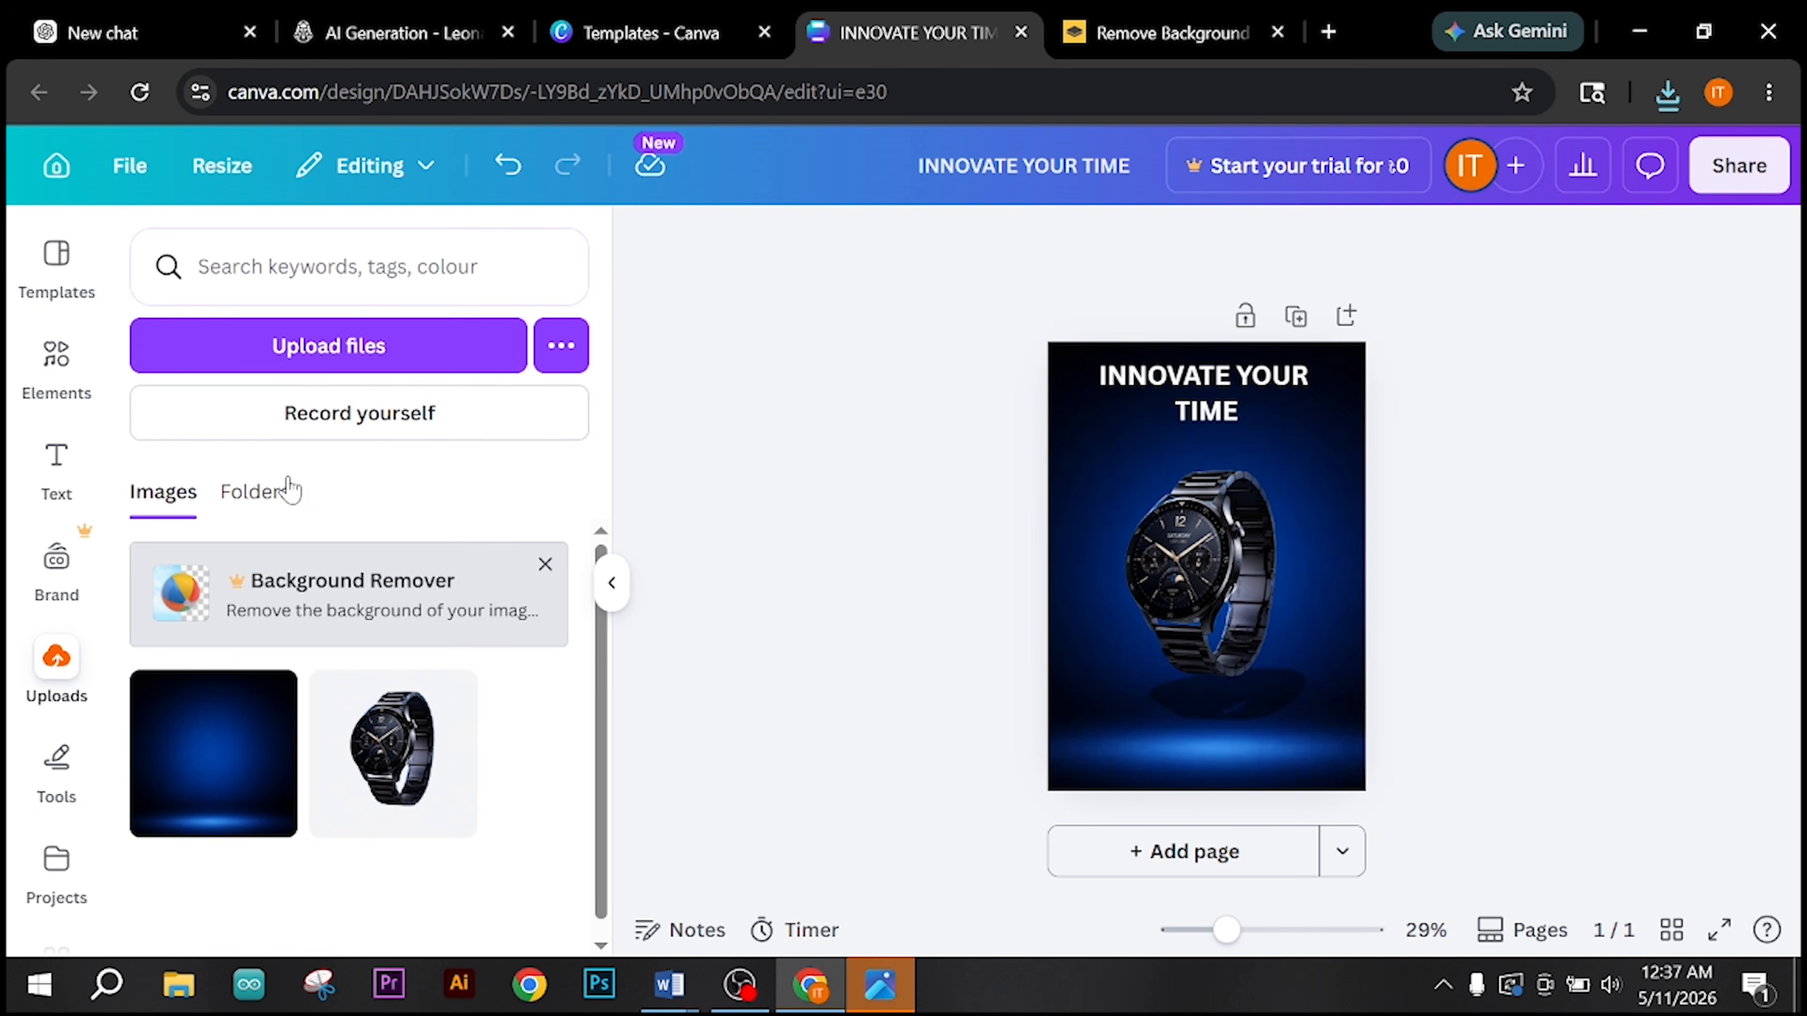
pyautogui.click(293, 363)
pyautogui.doubleClick(575, 381)
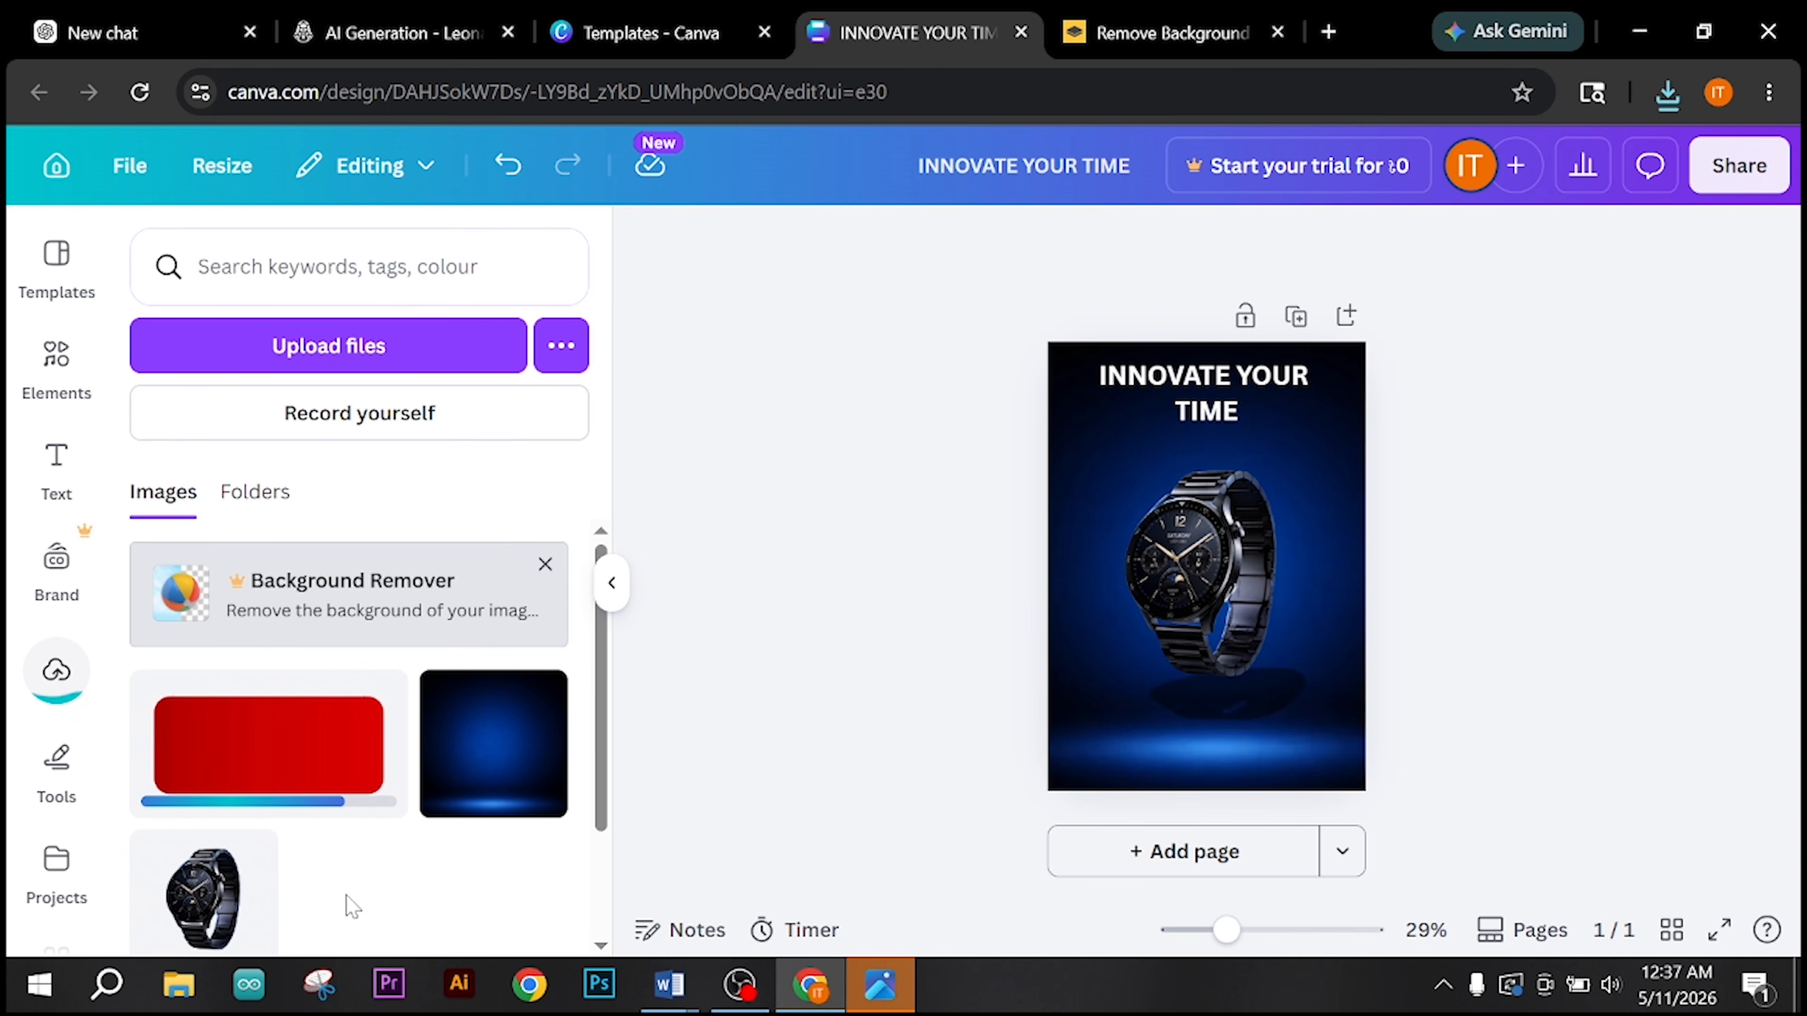
# Step: Add the uploaded red rectangle to the flyer, shrink it and place it below the watch near the page's lower edge
pyautogui.click(299, 758)
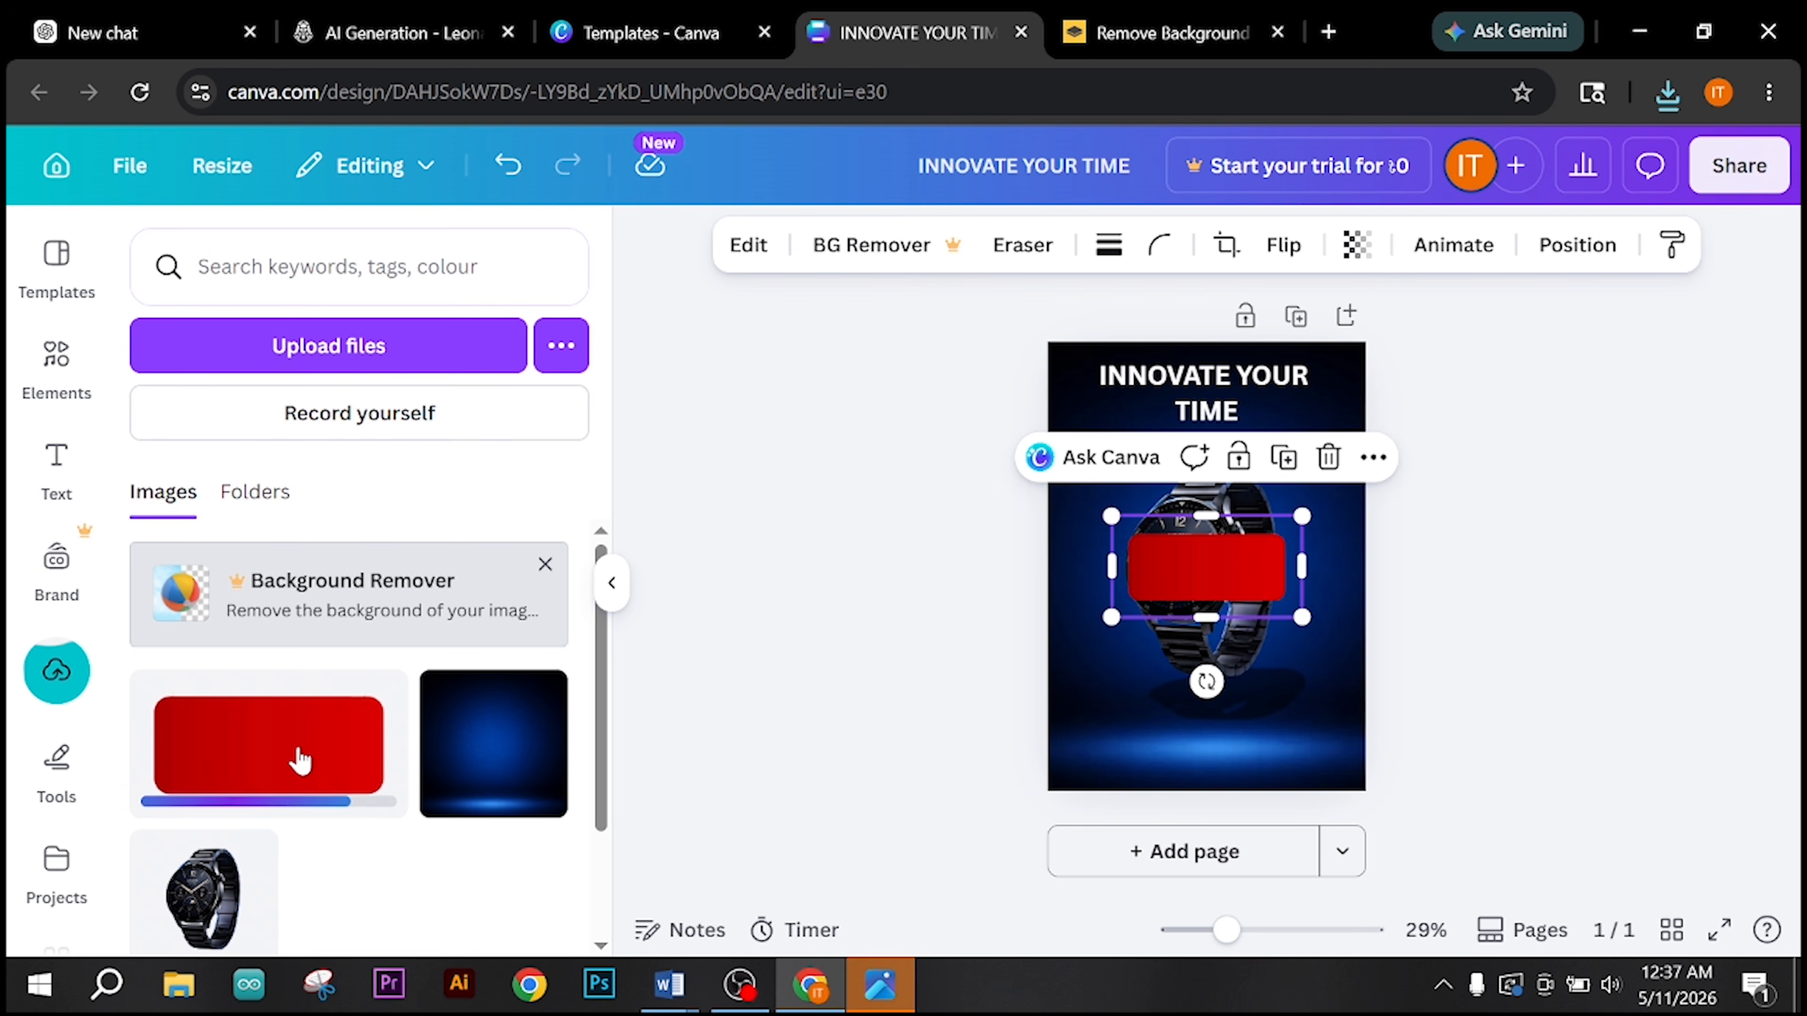
pyautogui.moveTo(1189, 569); pyautogui.dragTo(1229, 732)
pyautogui.moveTo(1114, 663); pyautogui.dragTo(1222, 740)
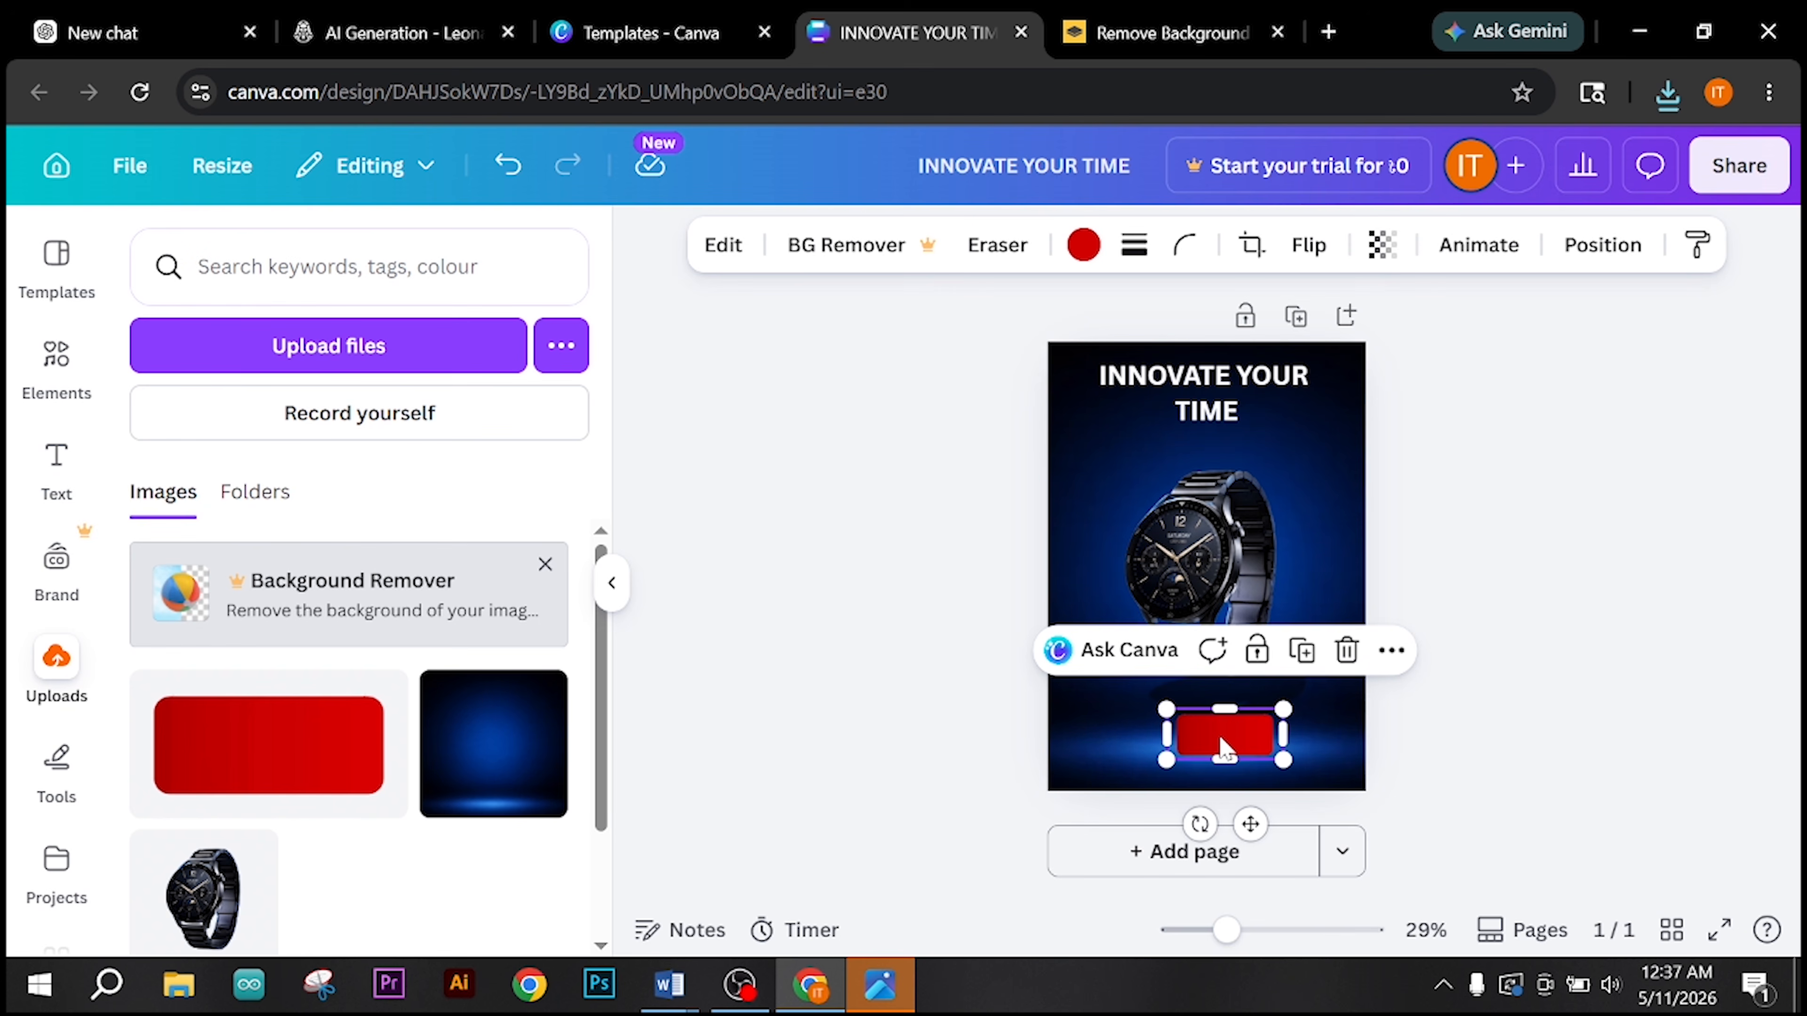
# Step: Try several blues on the rounded rectangle and recolour it with the deep indigo blue from the default solid colours
pyautogui.click(1084, 245)
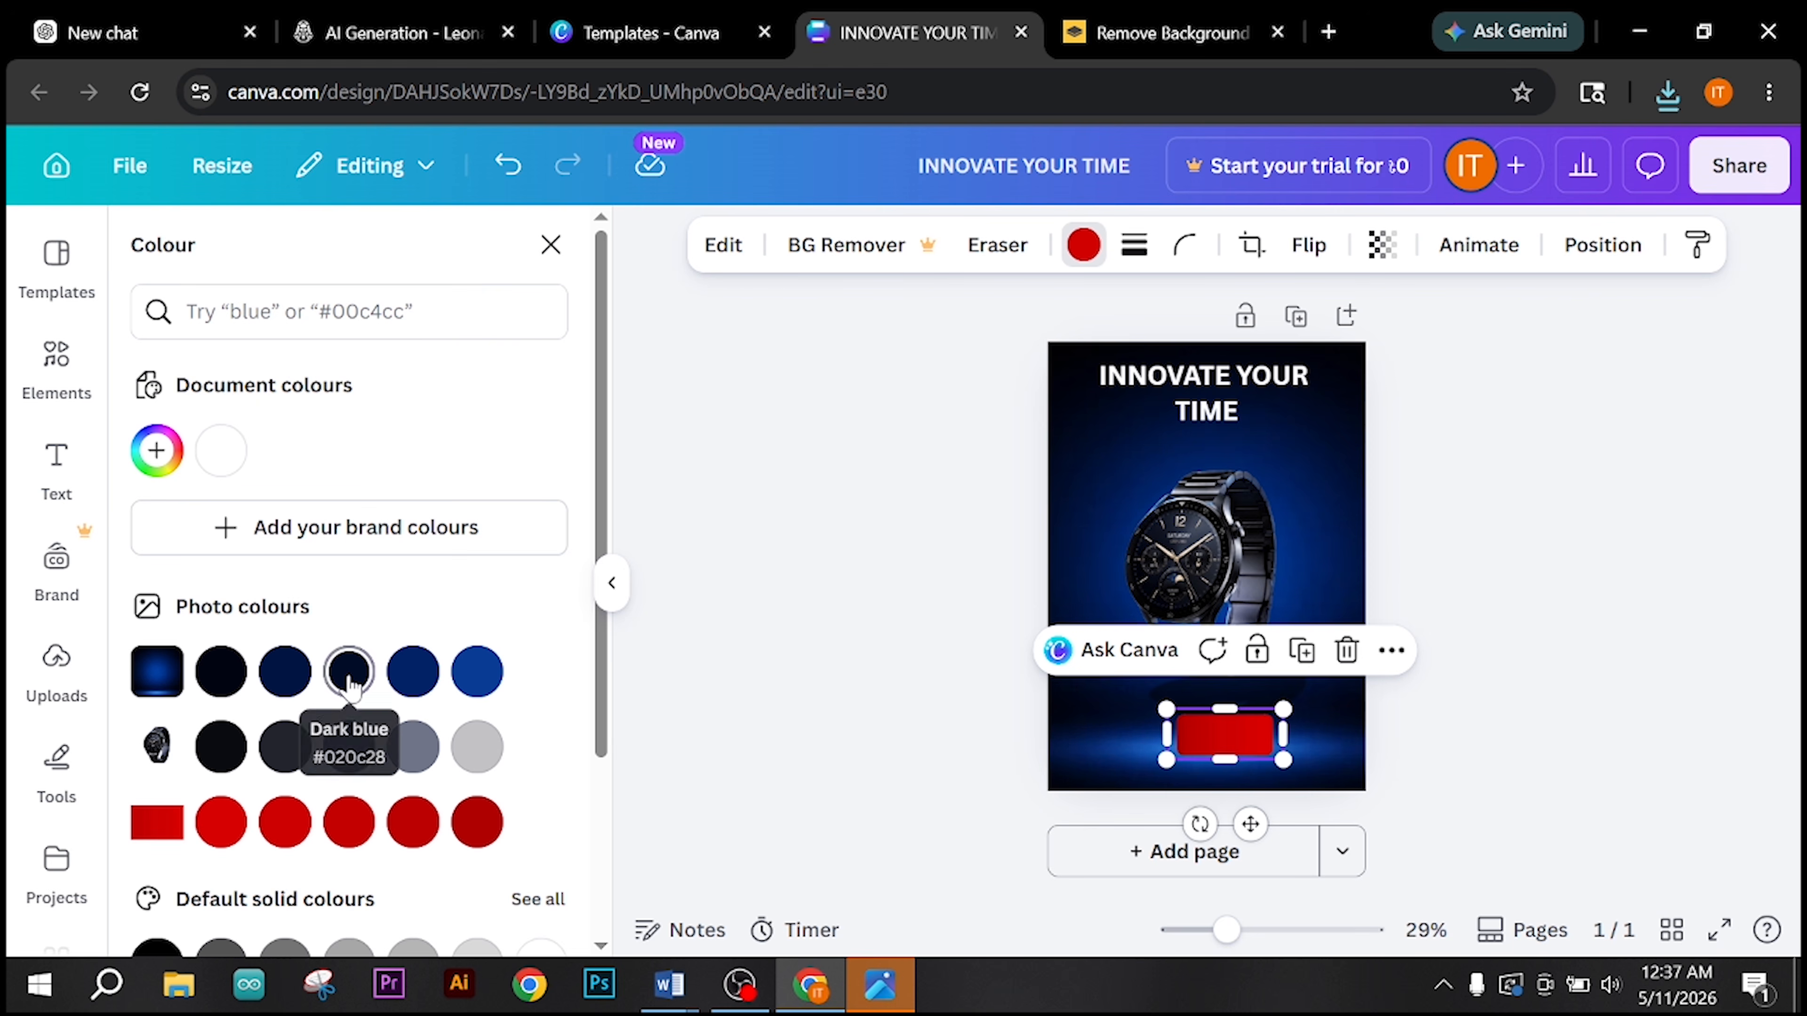
pyautogui.scroll(-4, 349, 687)
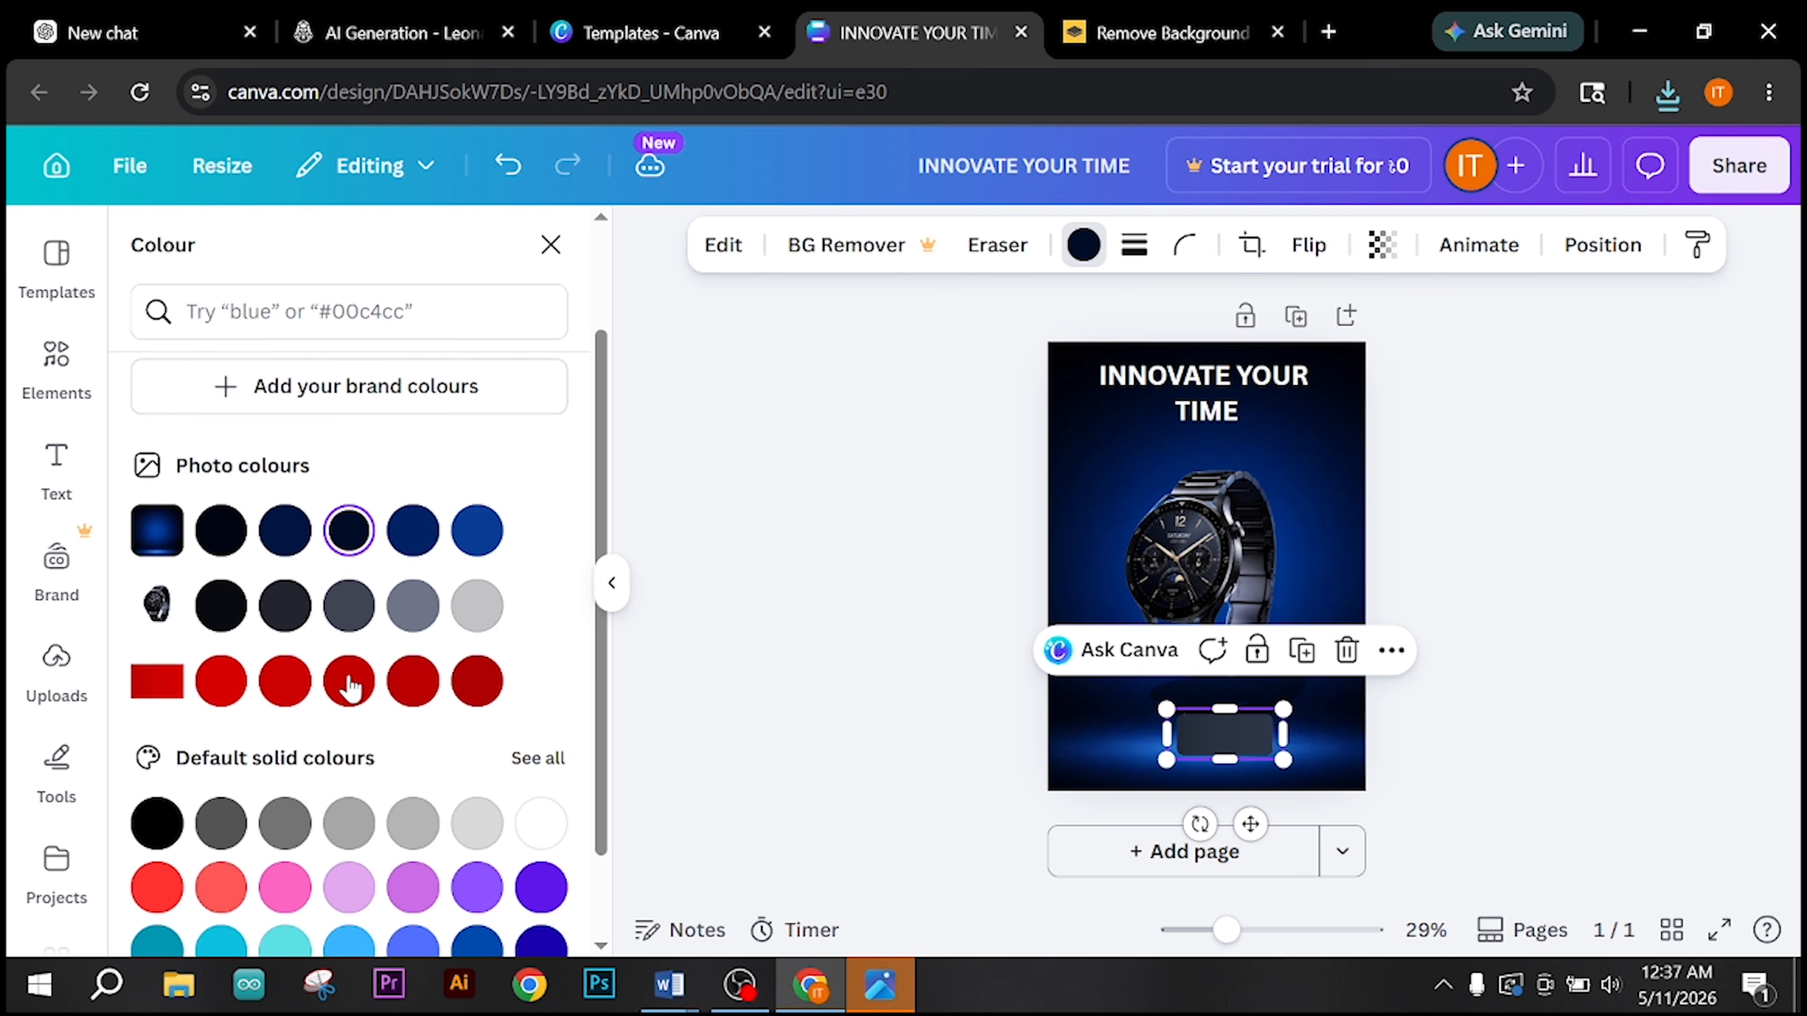
pyautogui.click(347, 847)
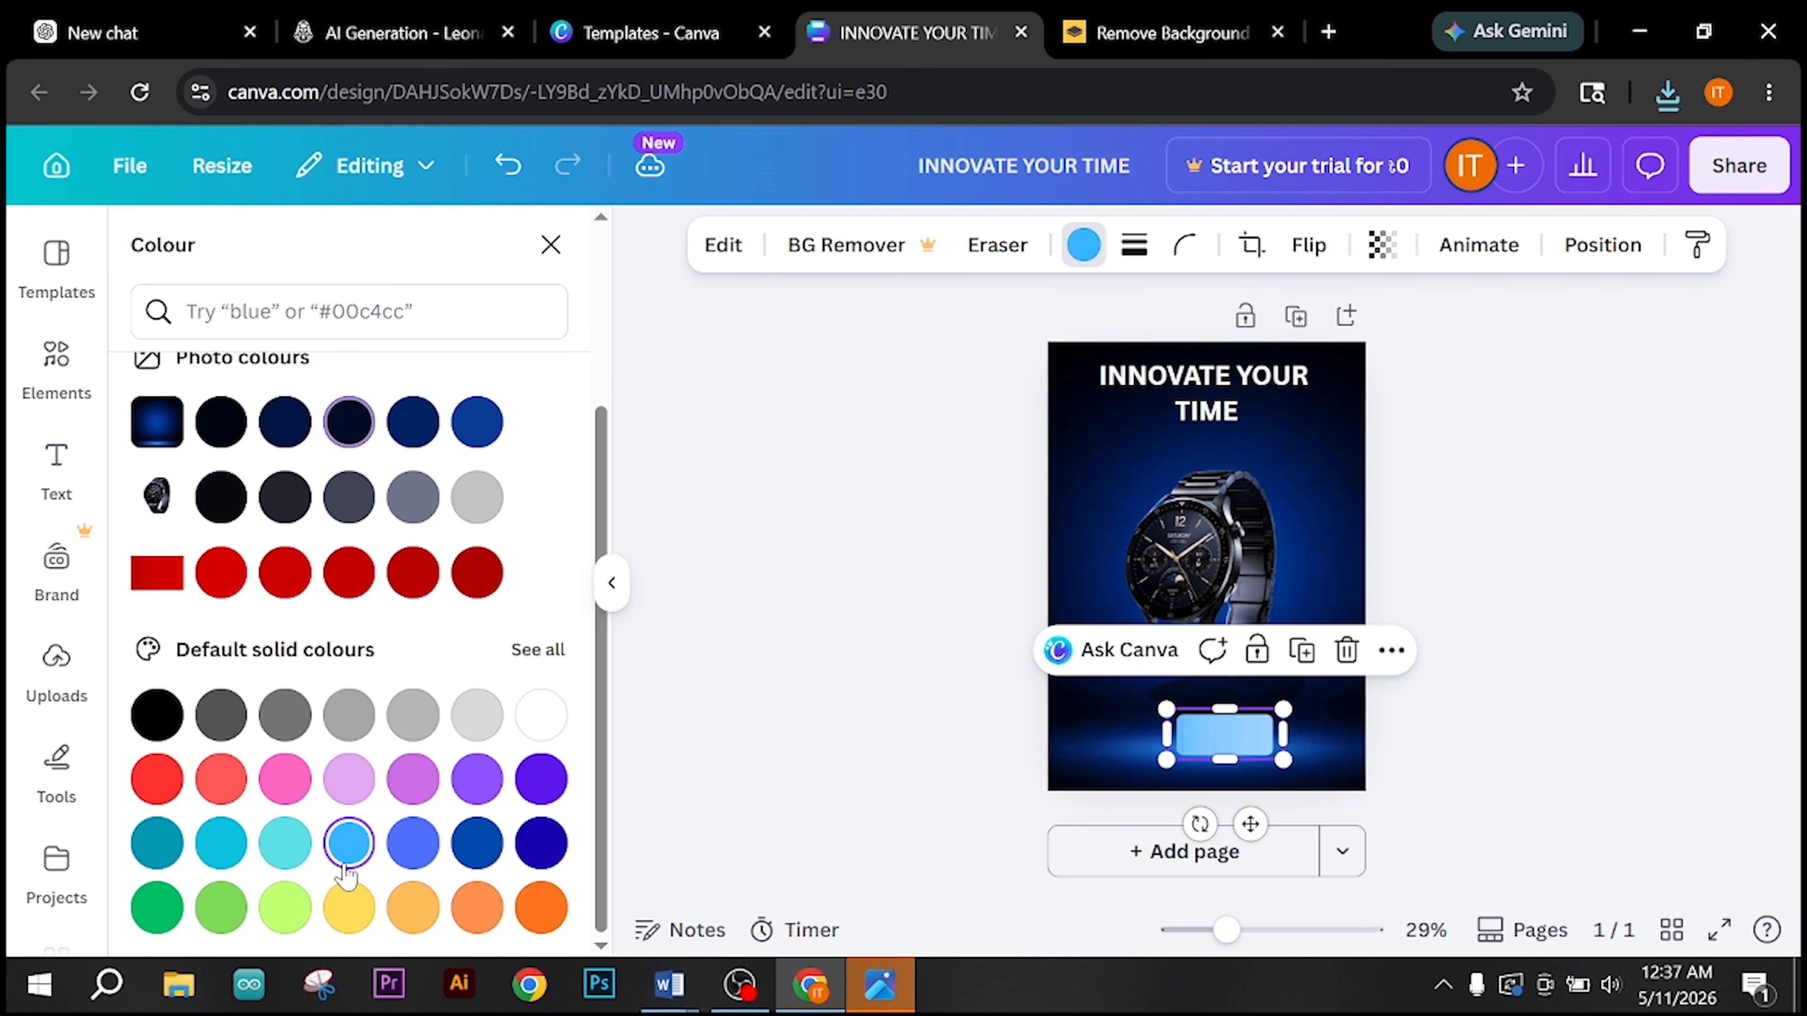
pyautogui.click(477, 847)
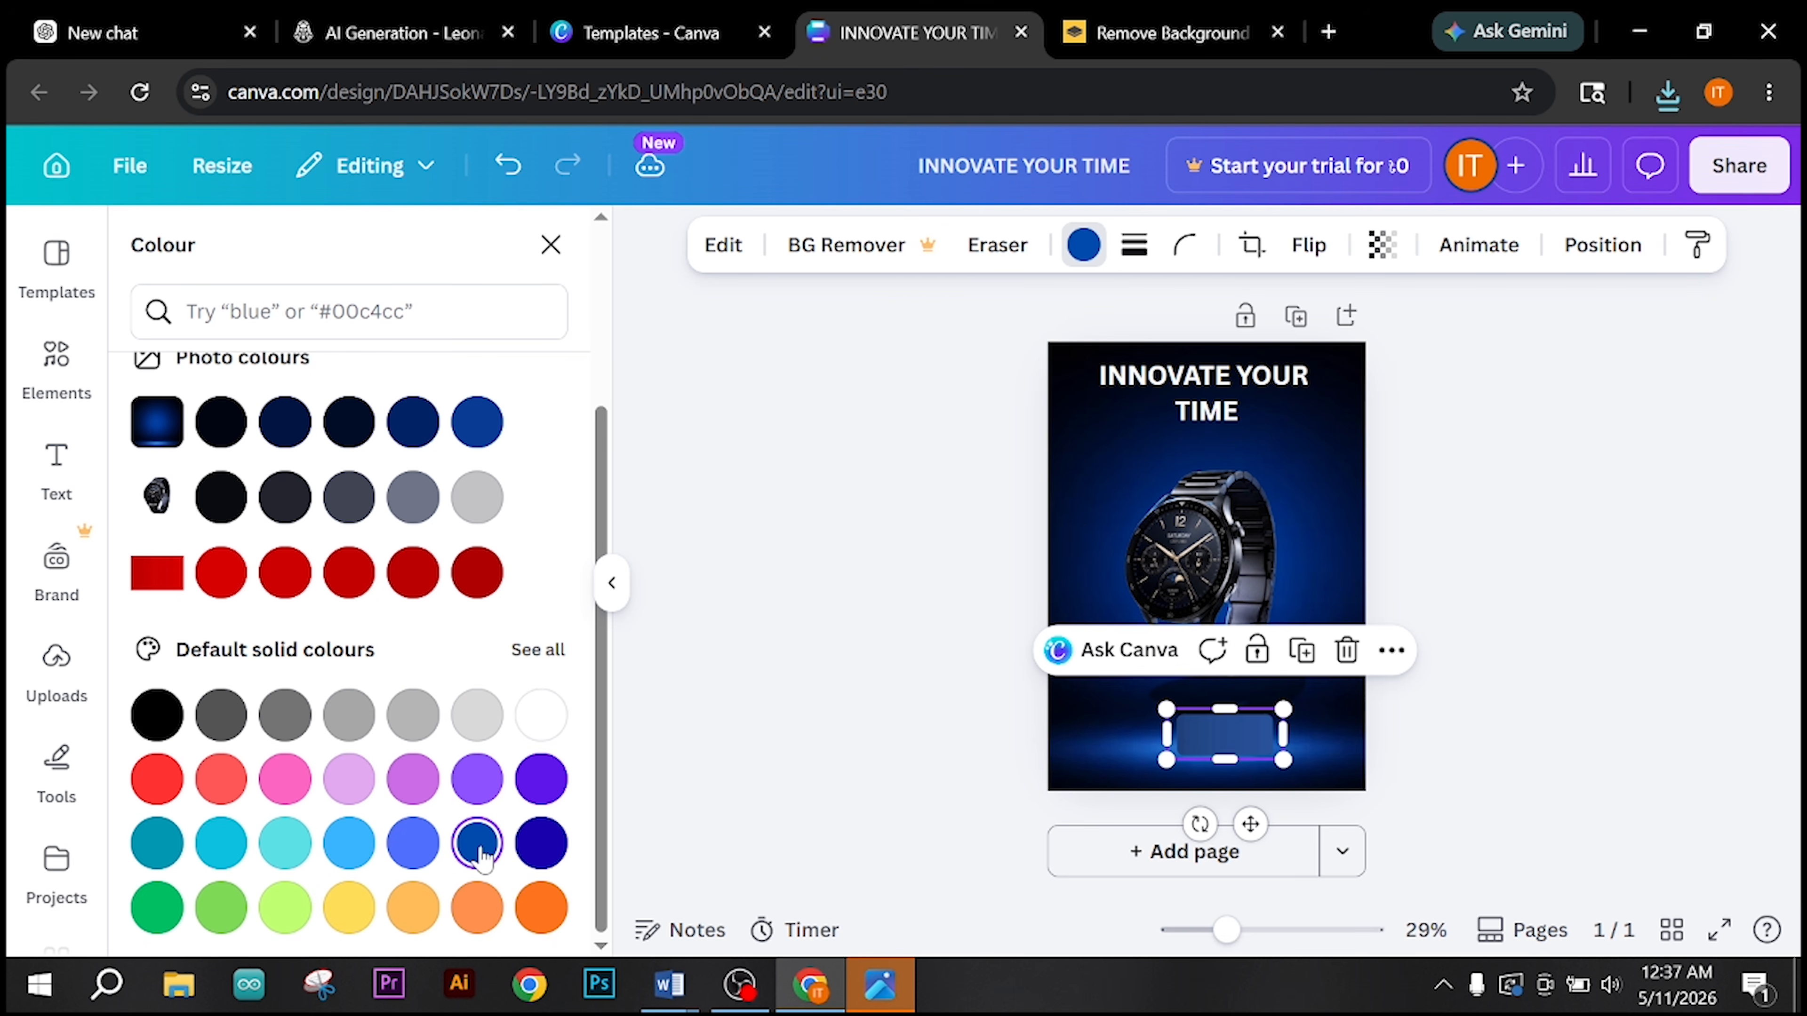
pyautogui.click(540, 845)
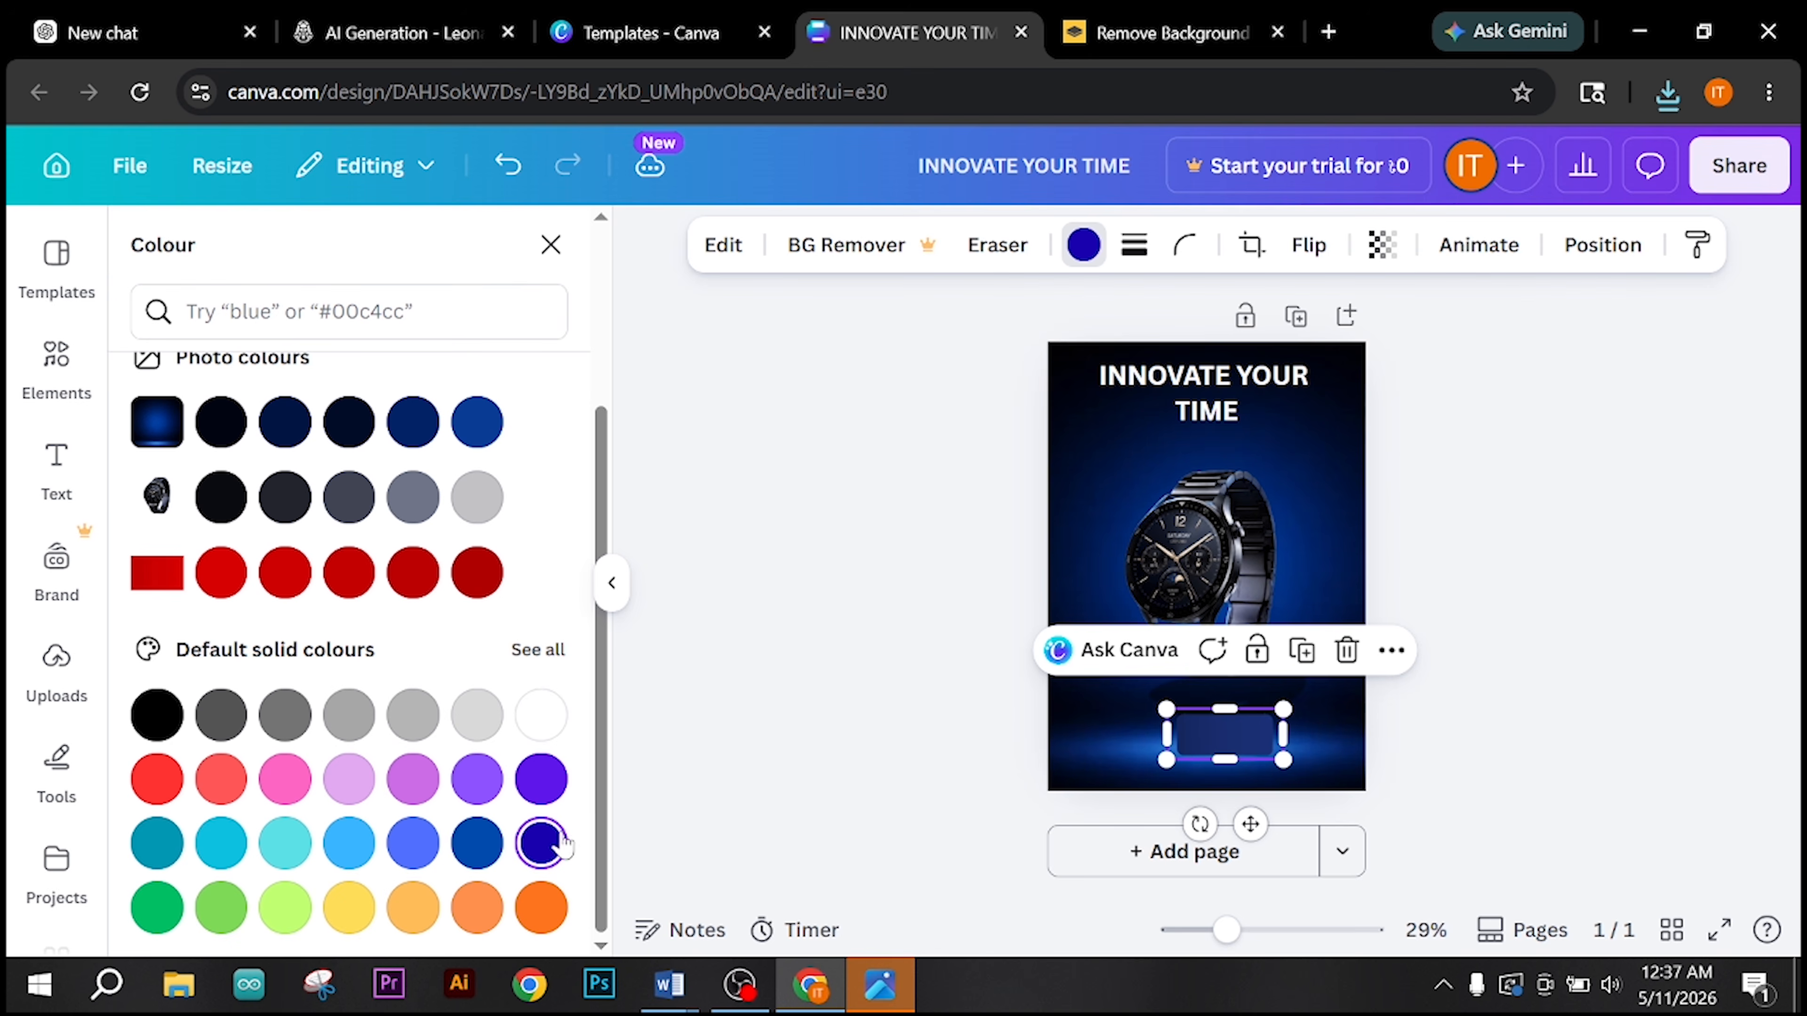
pyautogui.click(799, 732)
pyautogui.click(1463, 726)
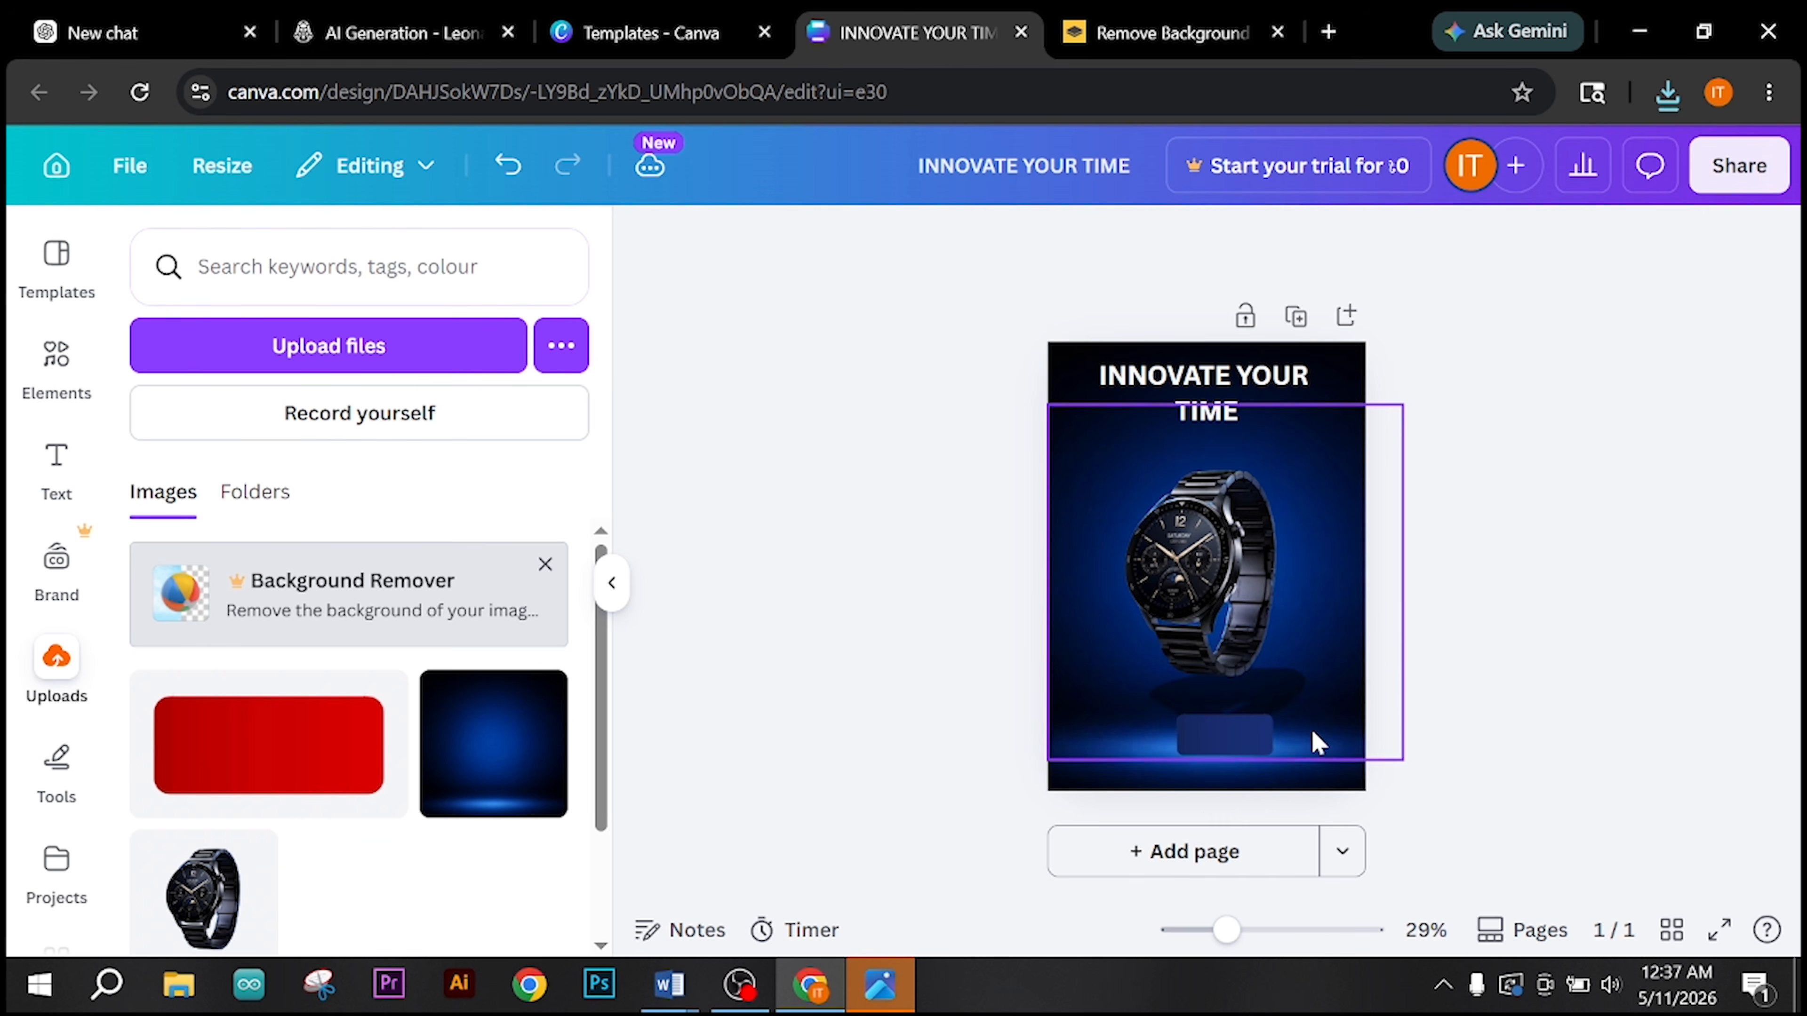
# Step: Enlarge and widen the blue rectangle into a button shape centred horizontally beneath the watch
pyautogui.moveTo(1224, 740); pyautogui.dragTo(1129, 743)
pyautogui.click(1280, 750)
pyautogui.click(1238, 751)
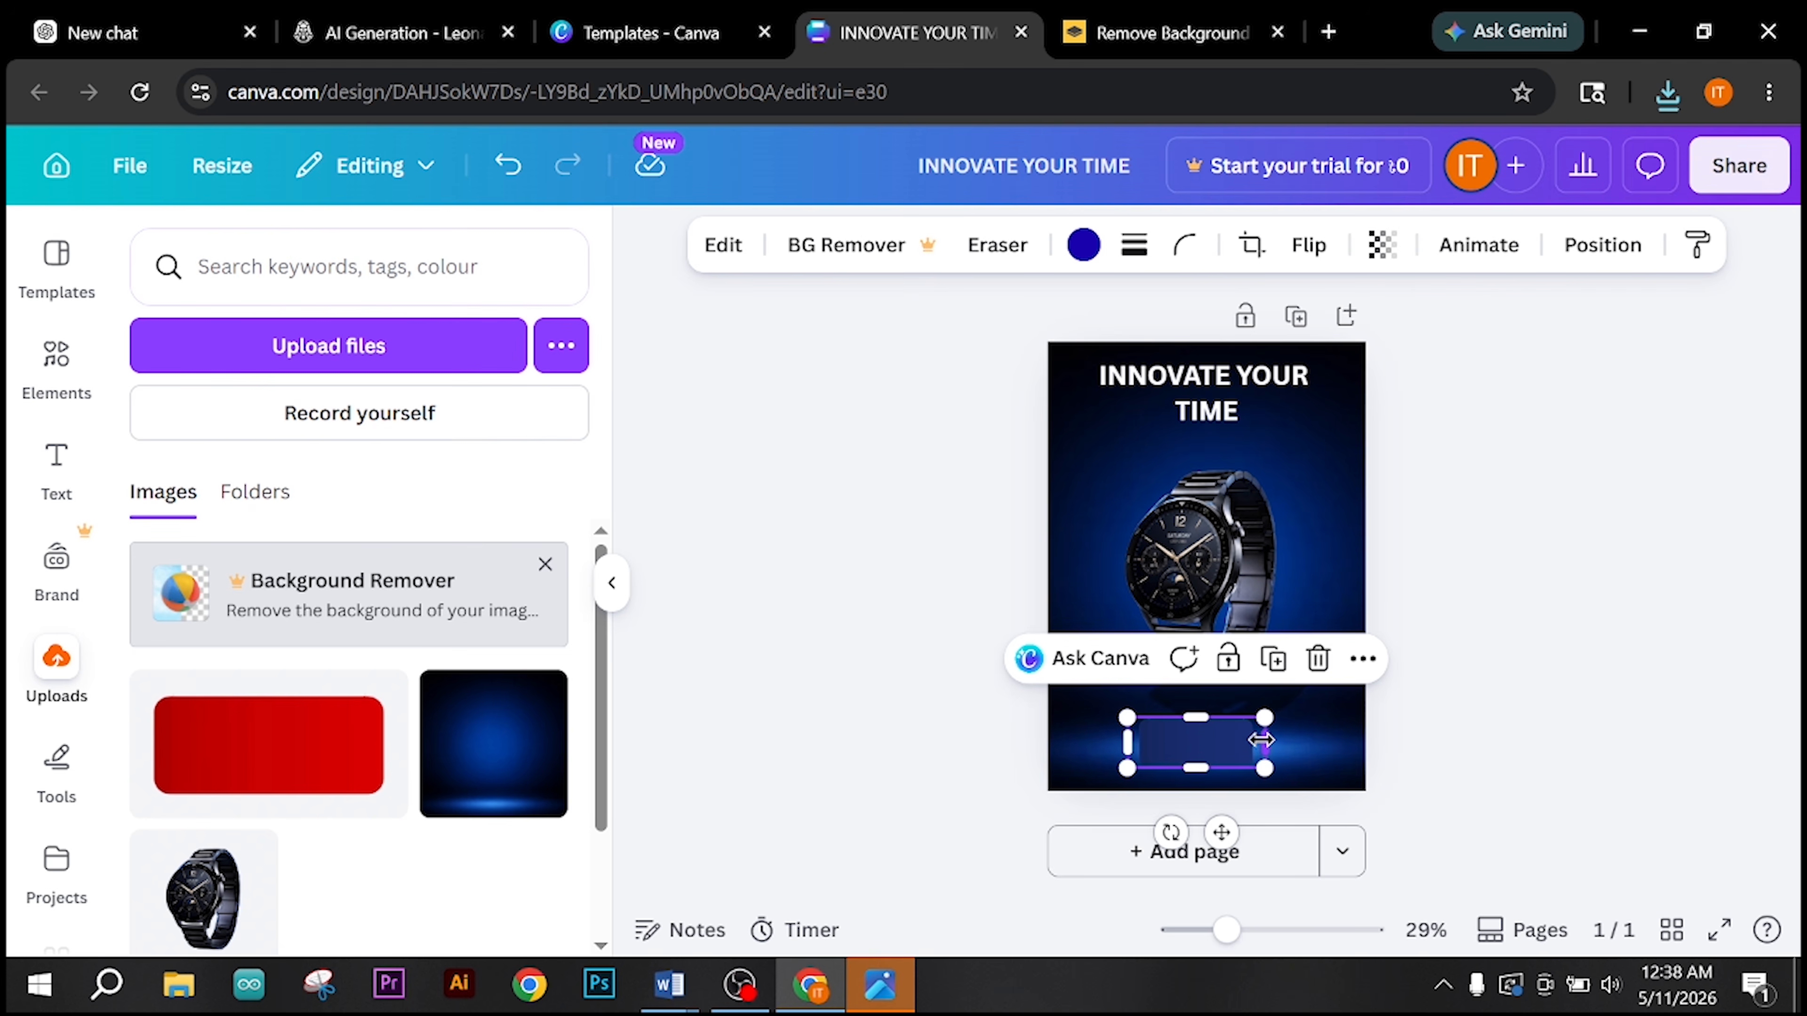
pyautogui.moveTo(1265, 743); pyautogui.dragTo(1284, 743)
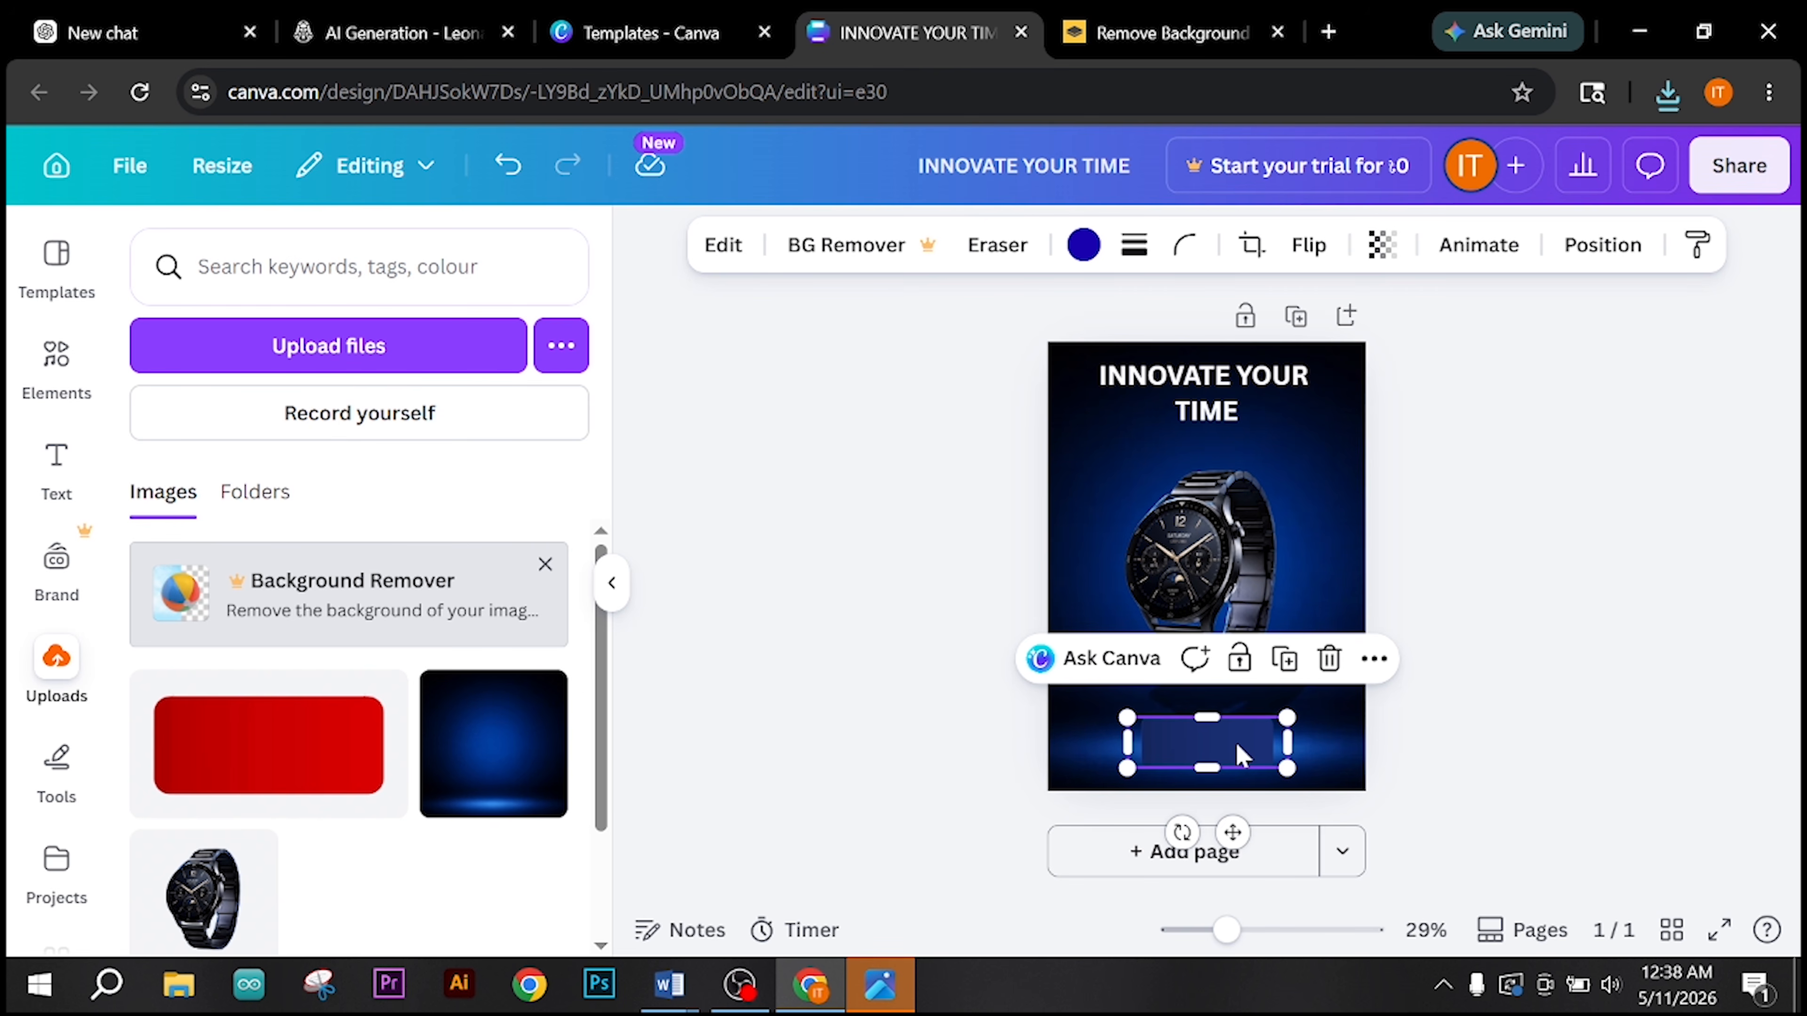
# Step: Add a body text box reading "Order Now" and move it onto the blue rectangle
pyautogui.click(68, 469)
pyautogui.scroll(-5, 299, 819)
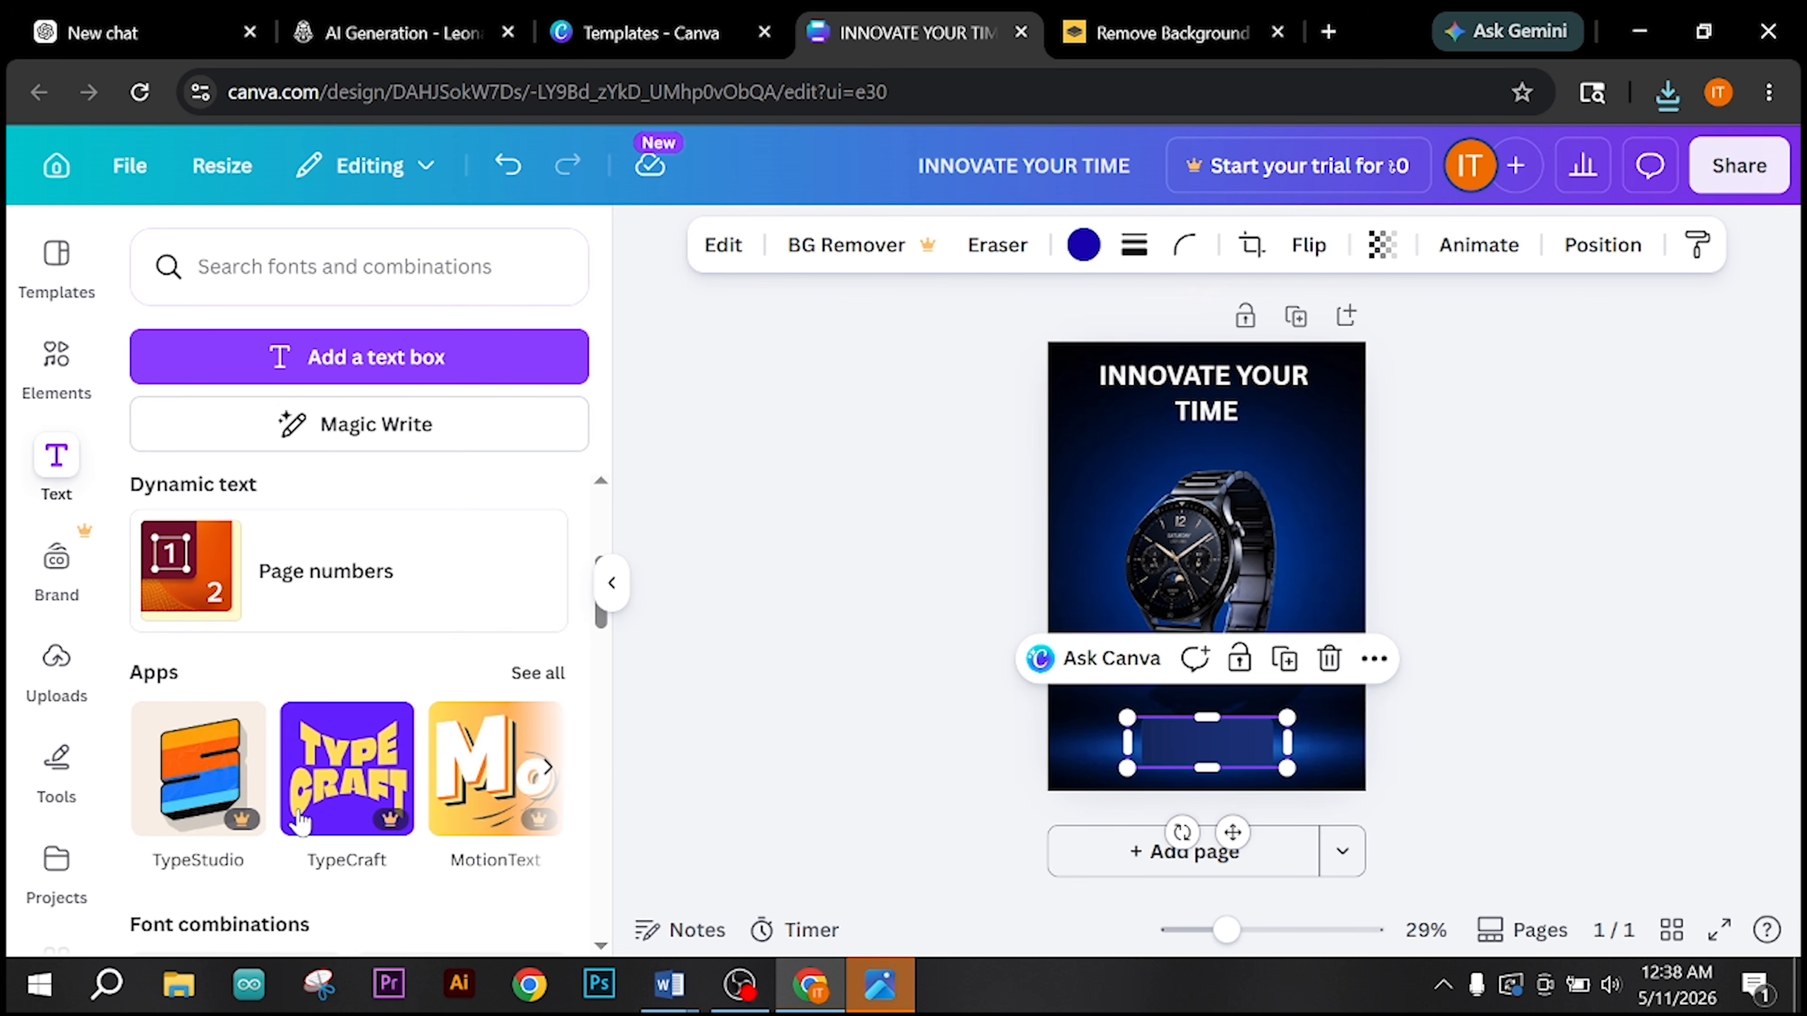
pyautogui.scroll(2, 288, 776)
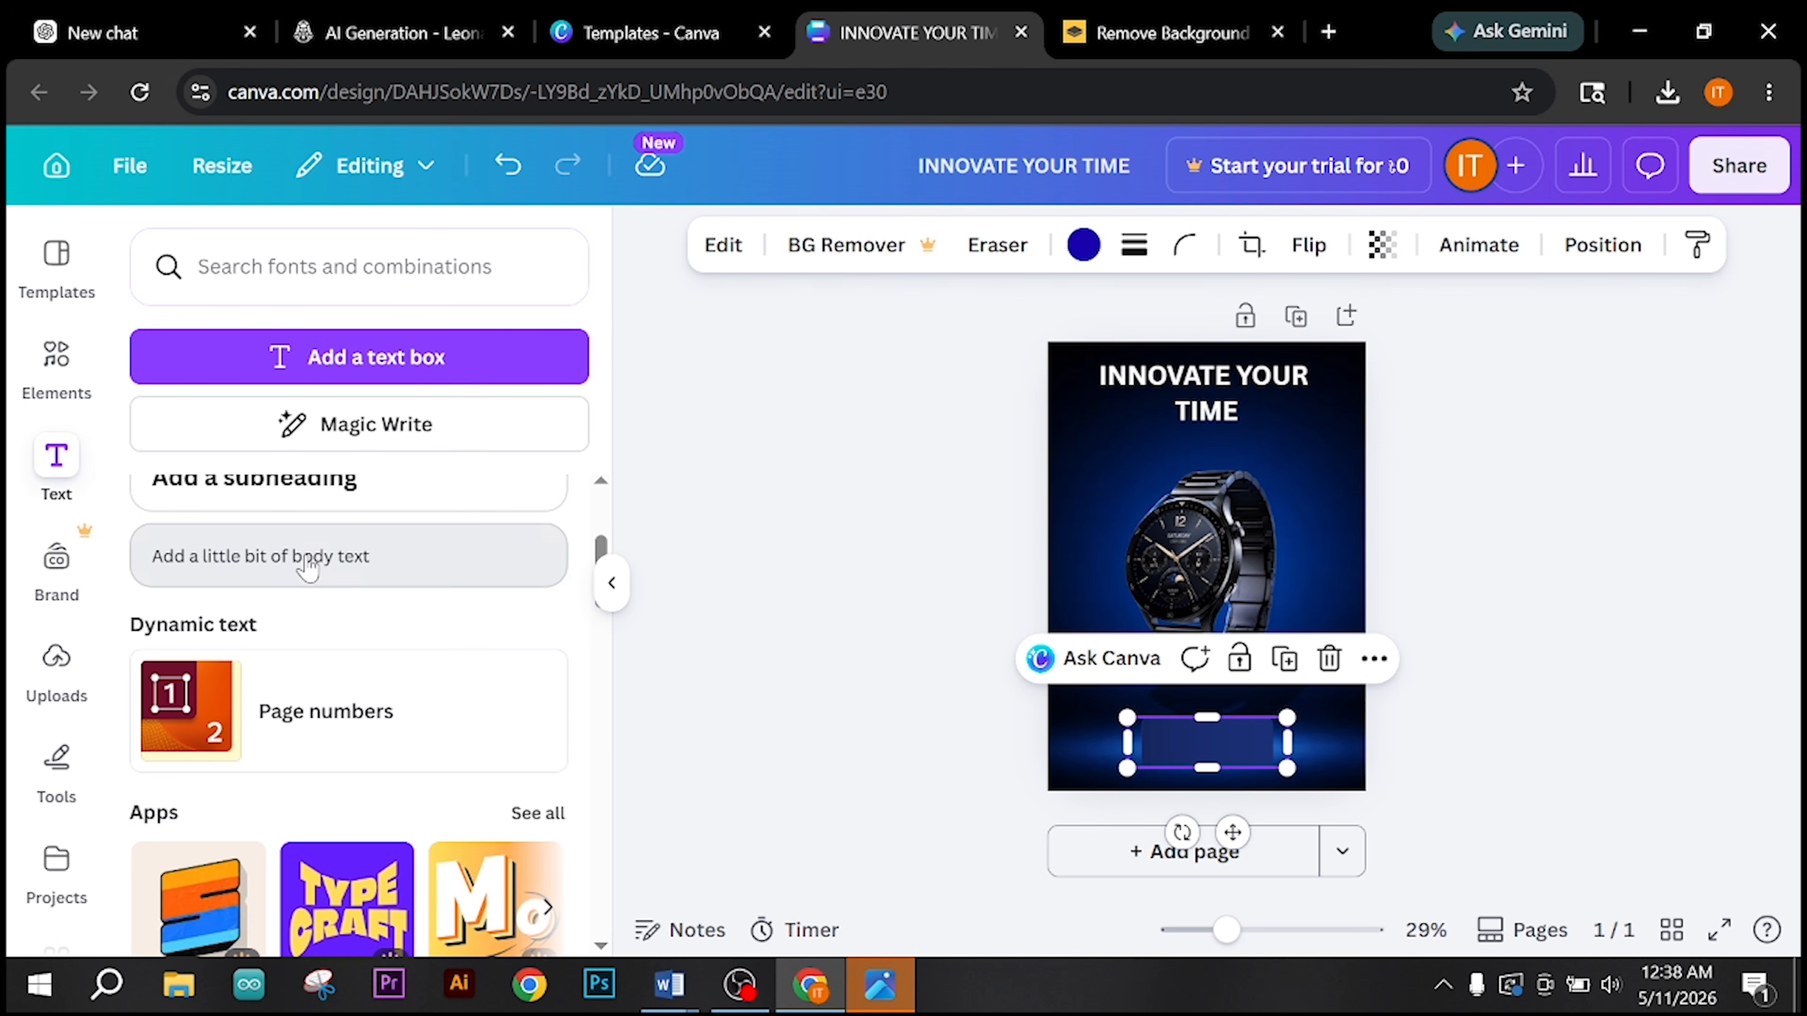
pyautogui.click(308, 562)
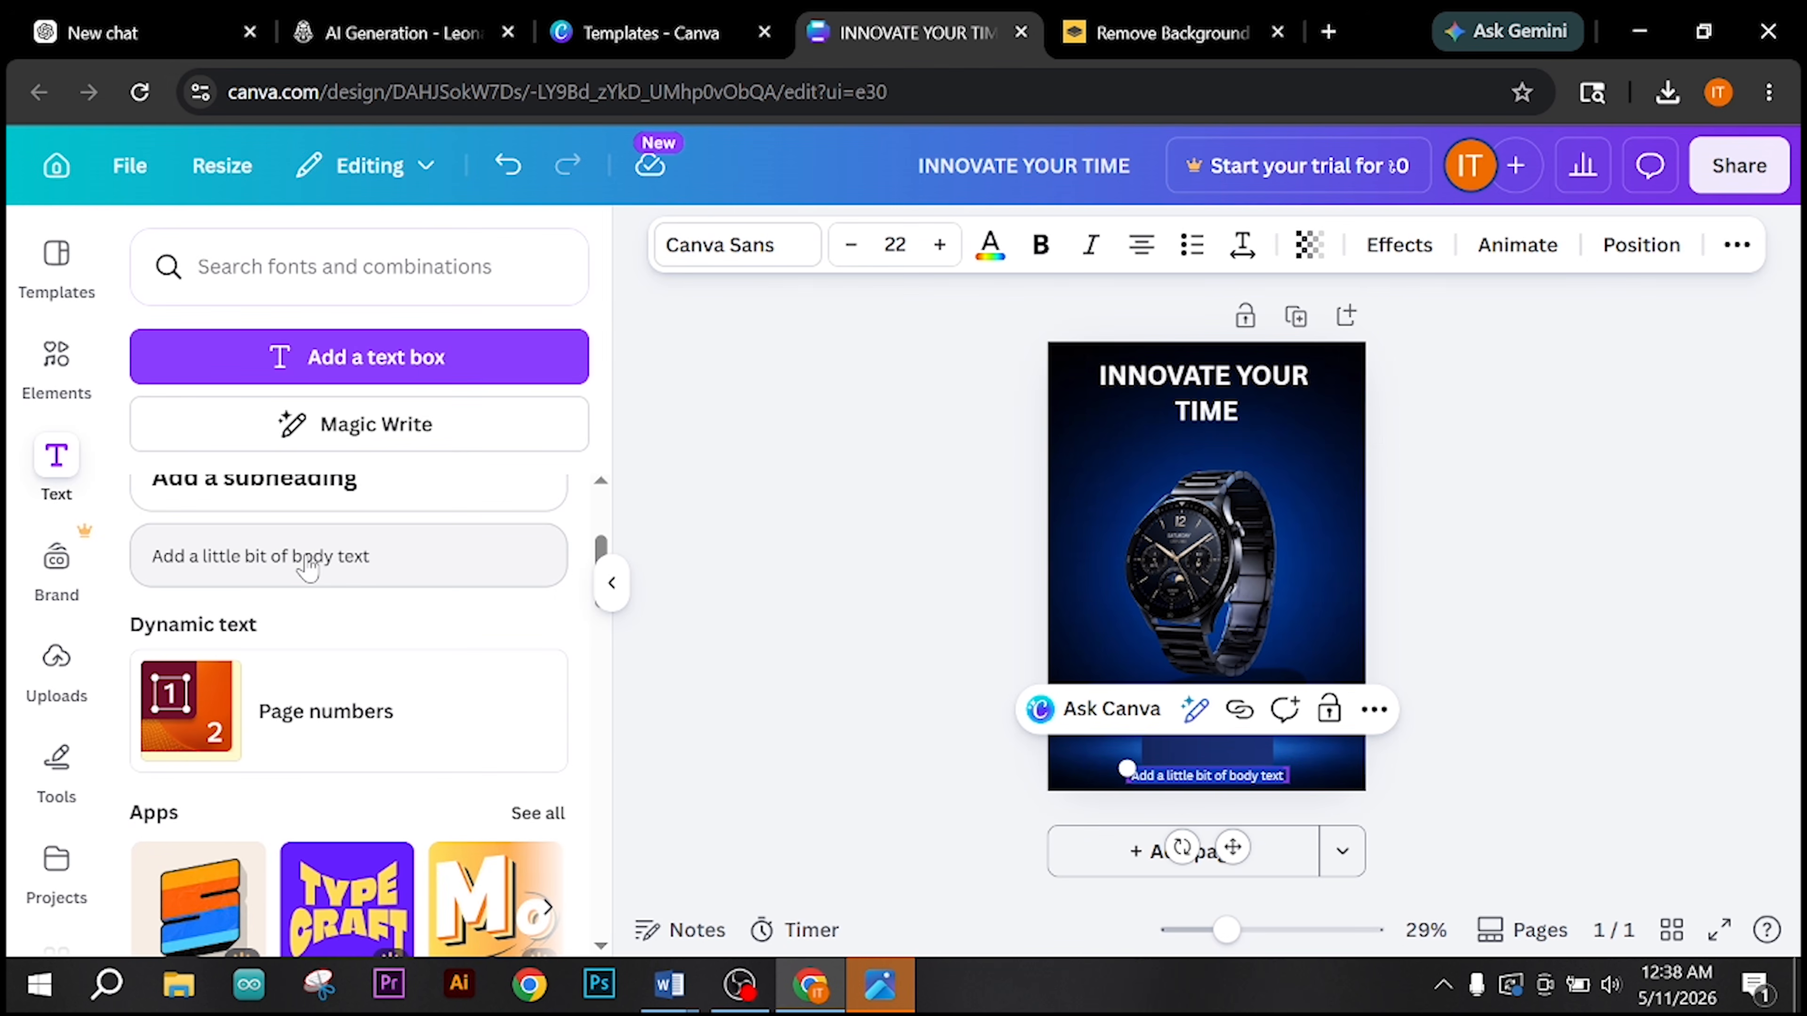
pyautogui.write('Order')
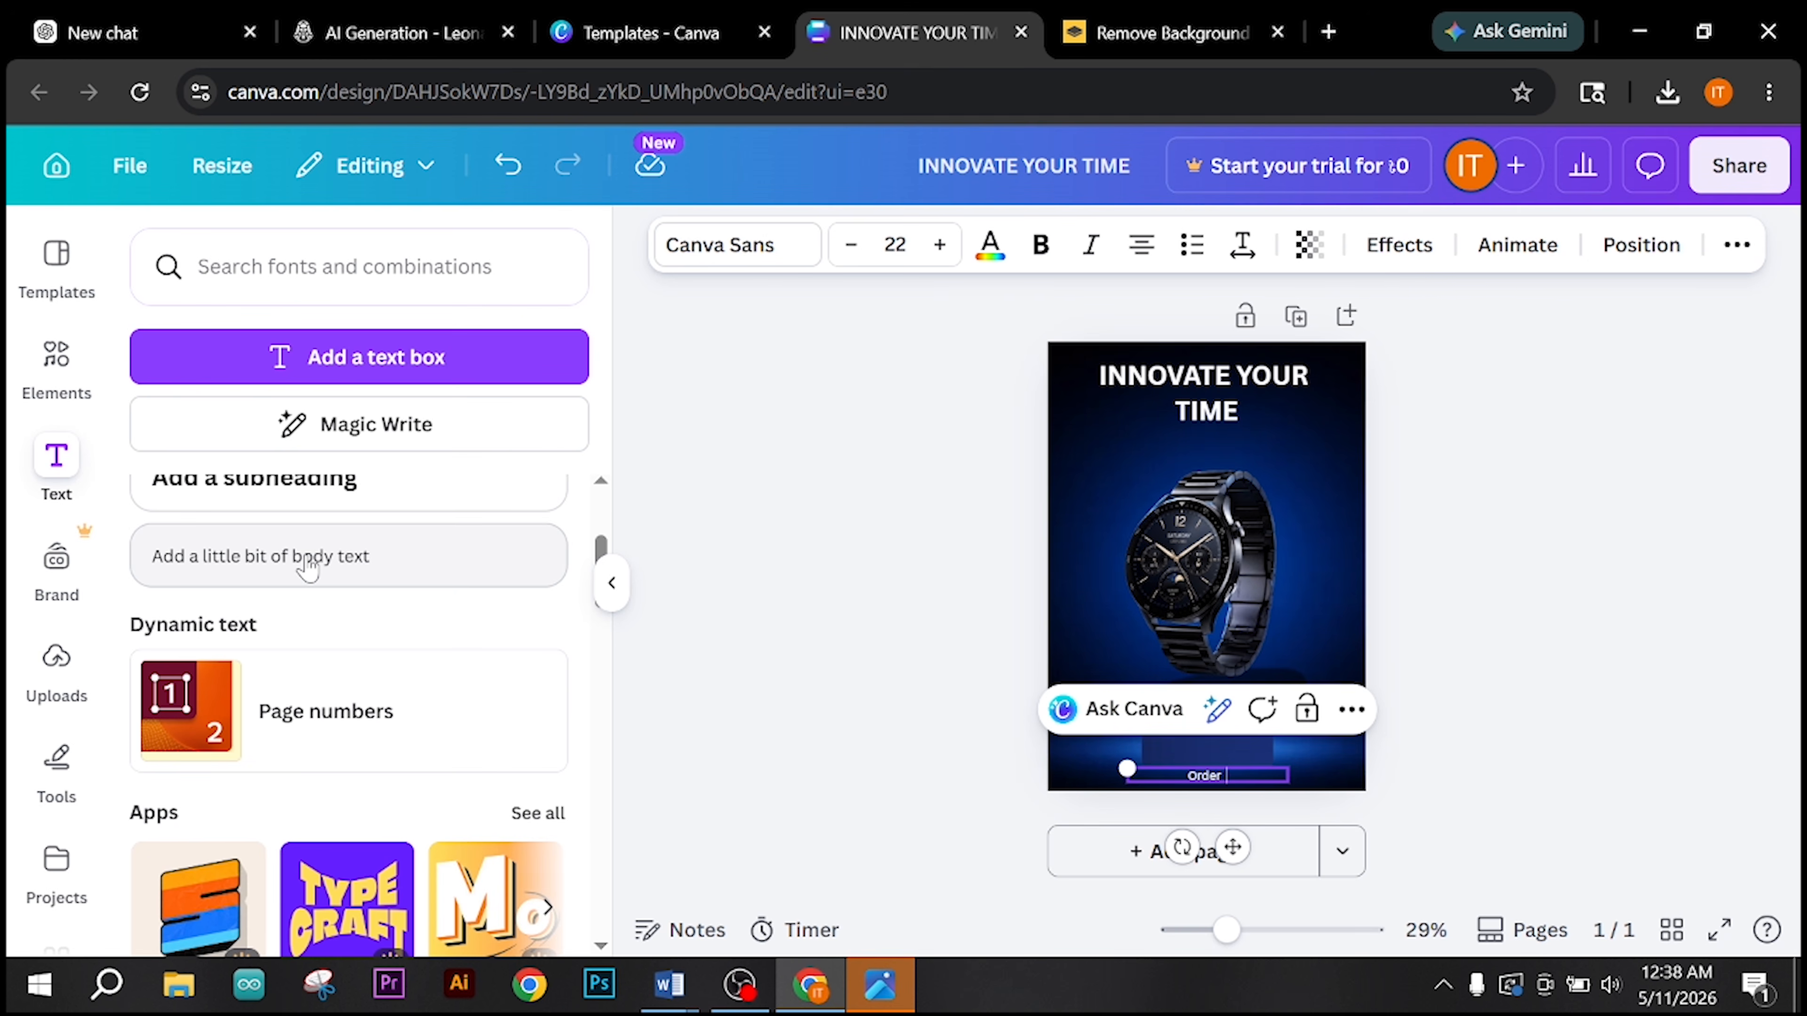
pyautogui.write(' Now')
pyautogui.click(1487, 597)
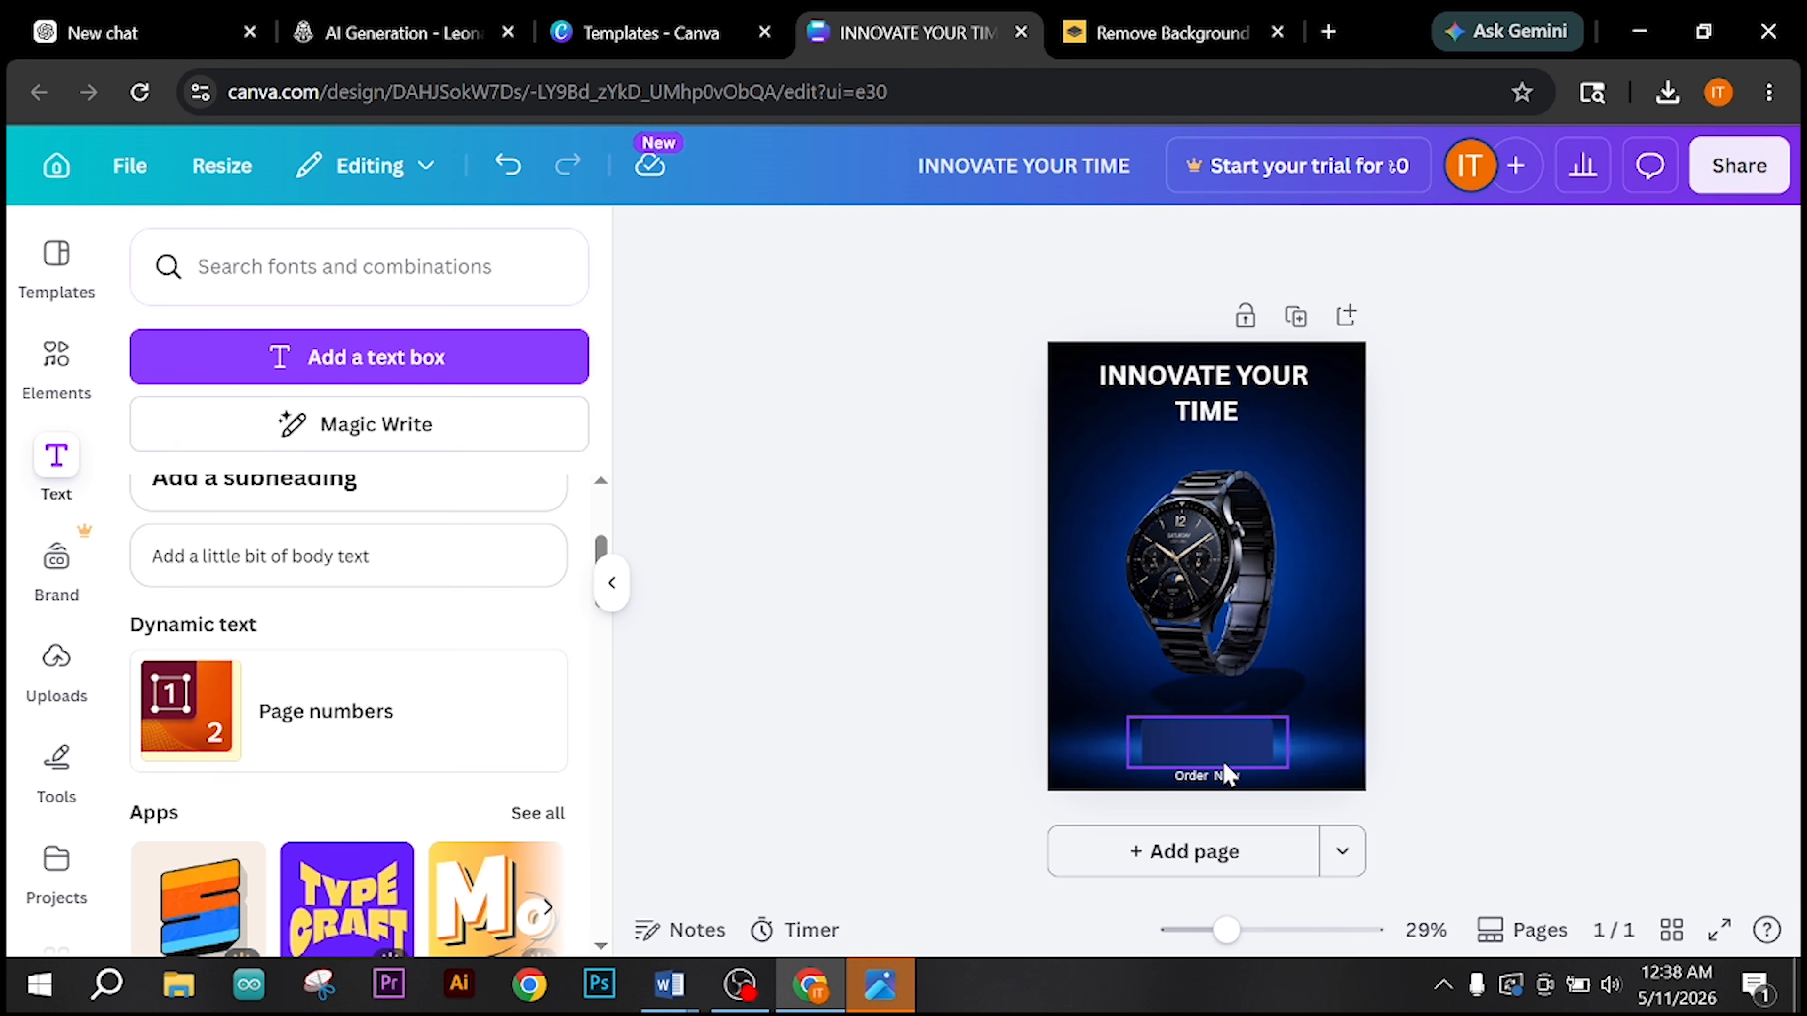
pyautogui.moveTo(1222, 782); pyautogui.dragTo(1210, 742)
# Step: Select the whole "Order Now" text and increase its font size to 43
pyautogui.click(1176, 743)
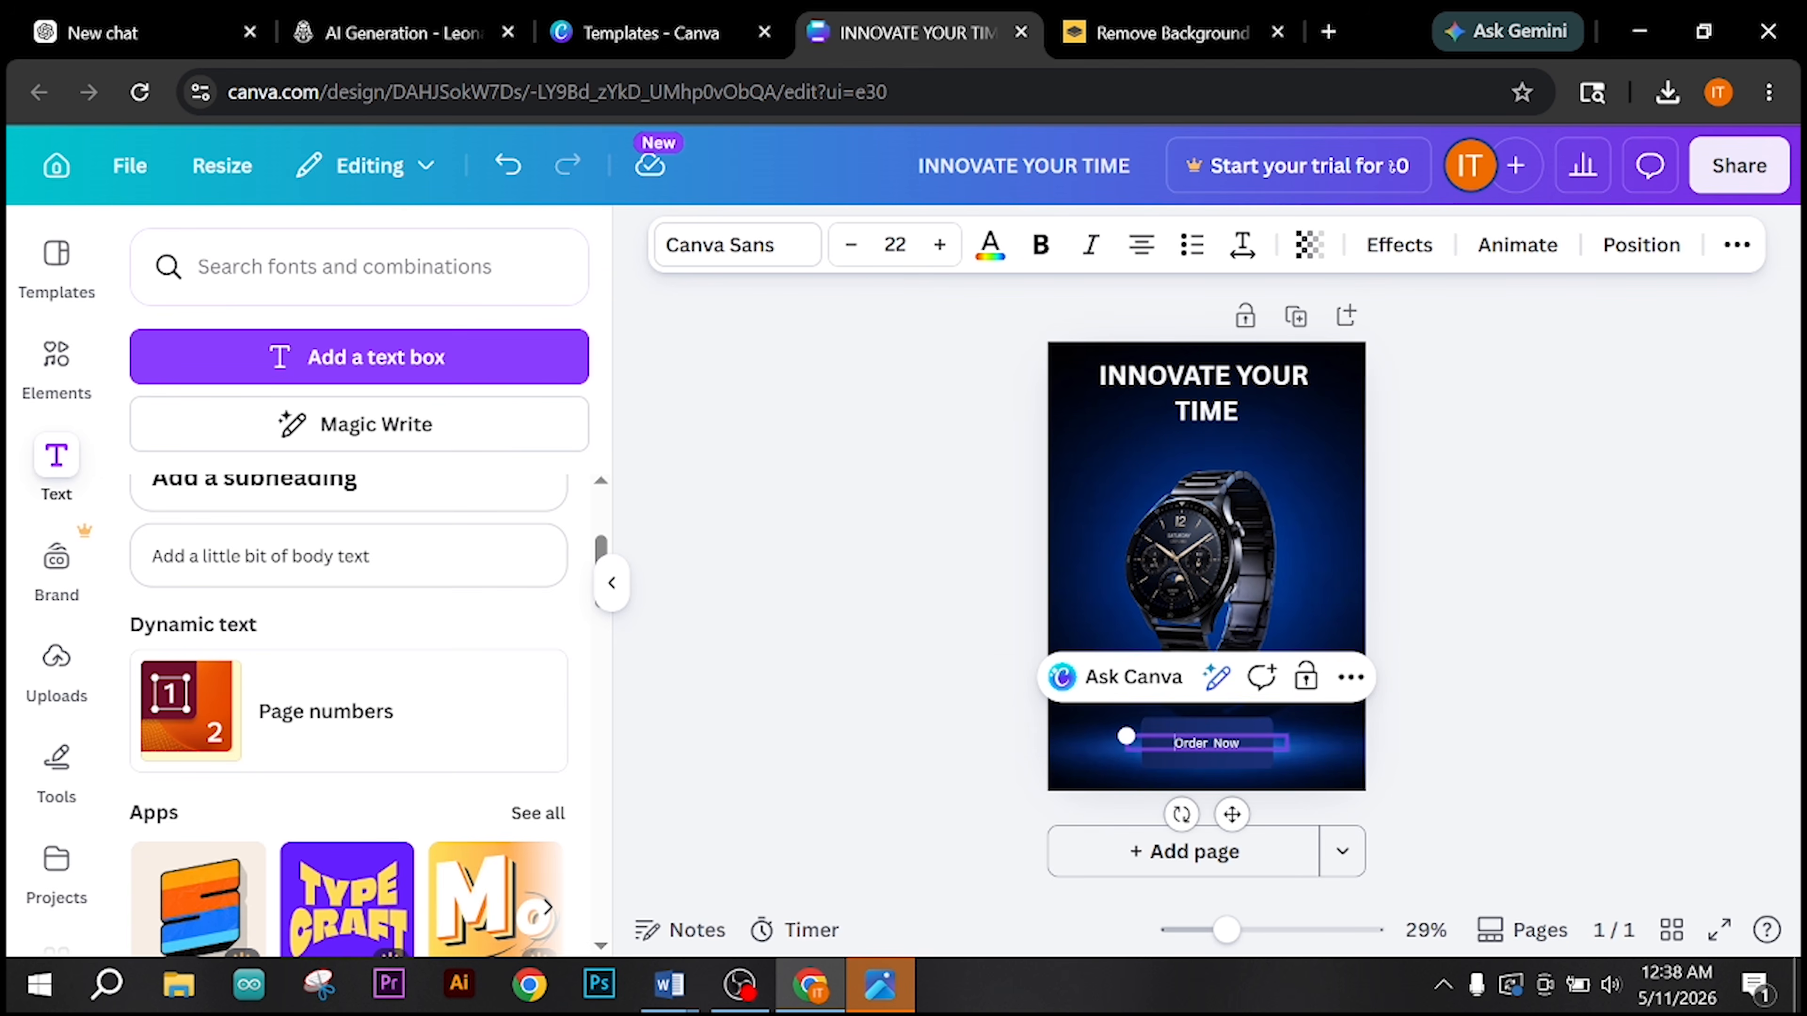
pyautogui.press('Escape')
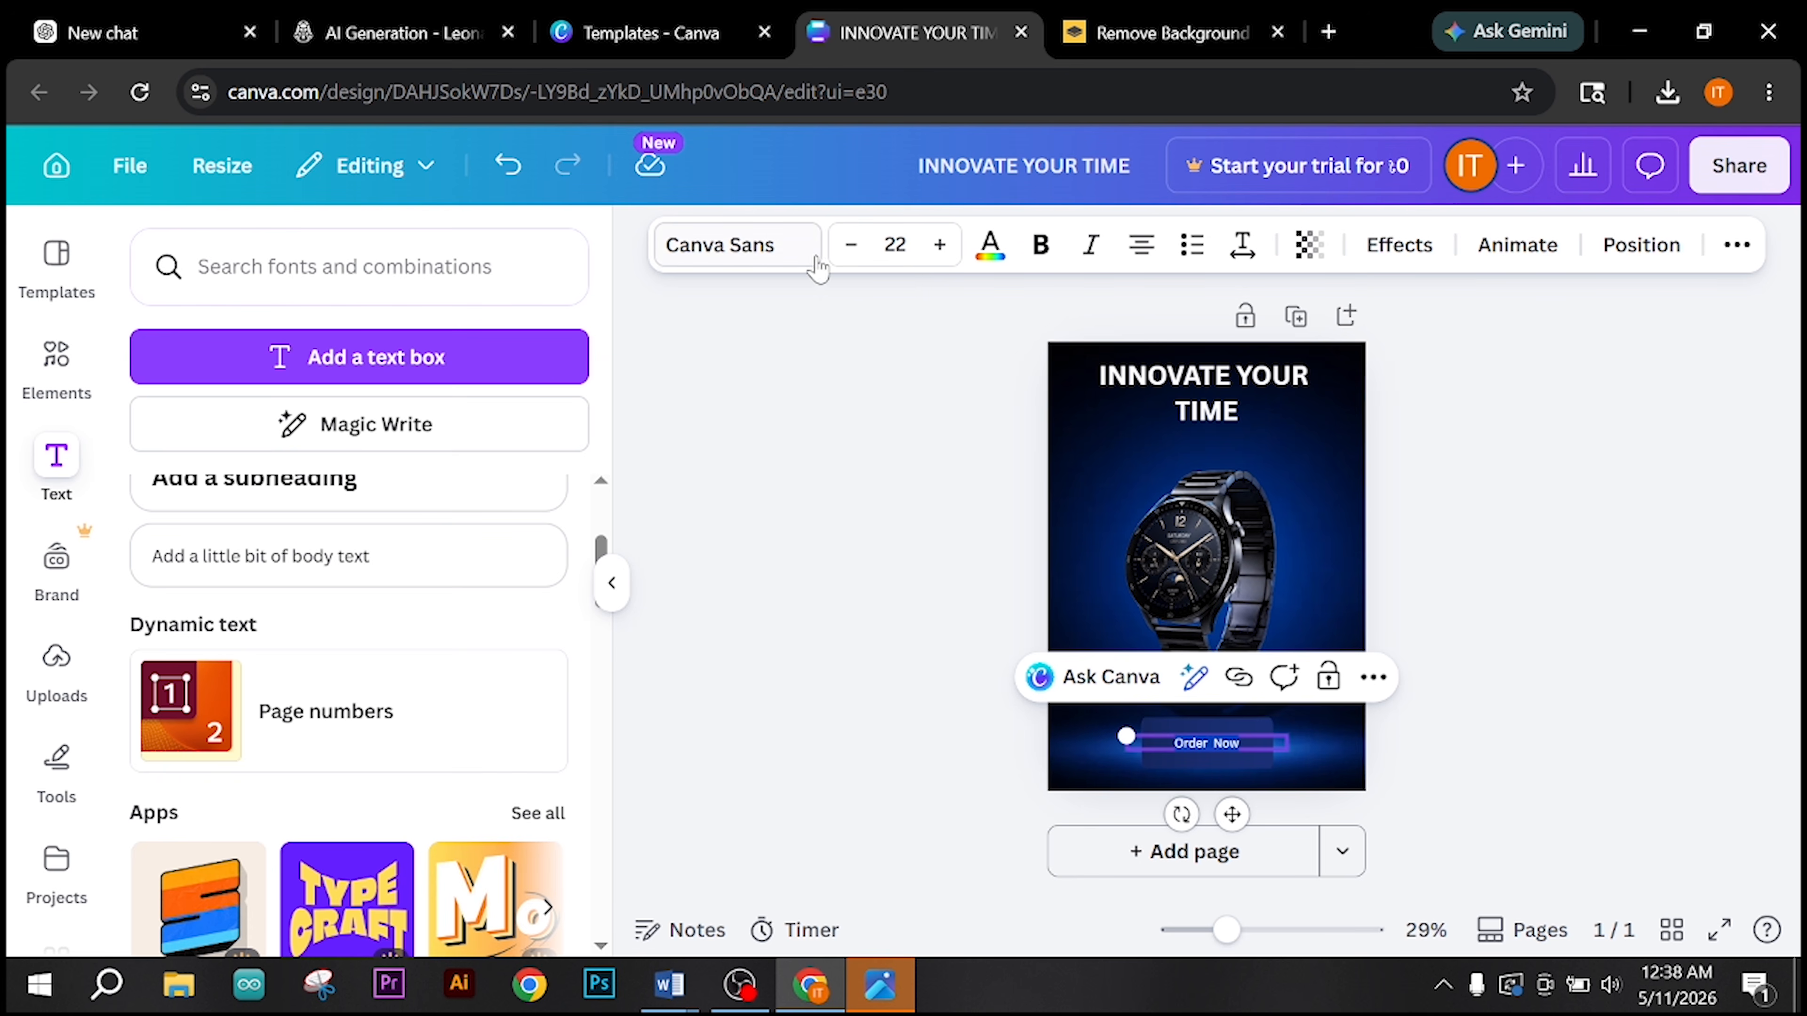
pyautogui.click(939, 245)
pyautogui.click(939, 245)
pyautogui.click(940, 245)
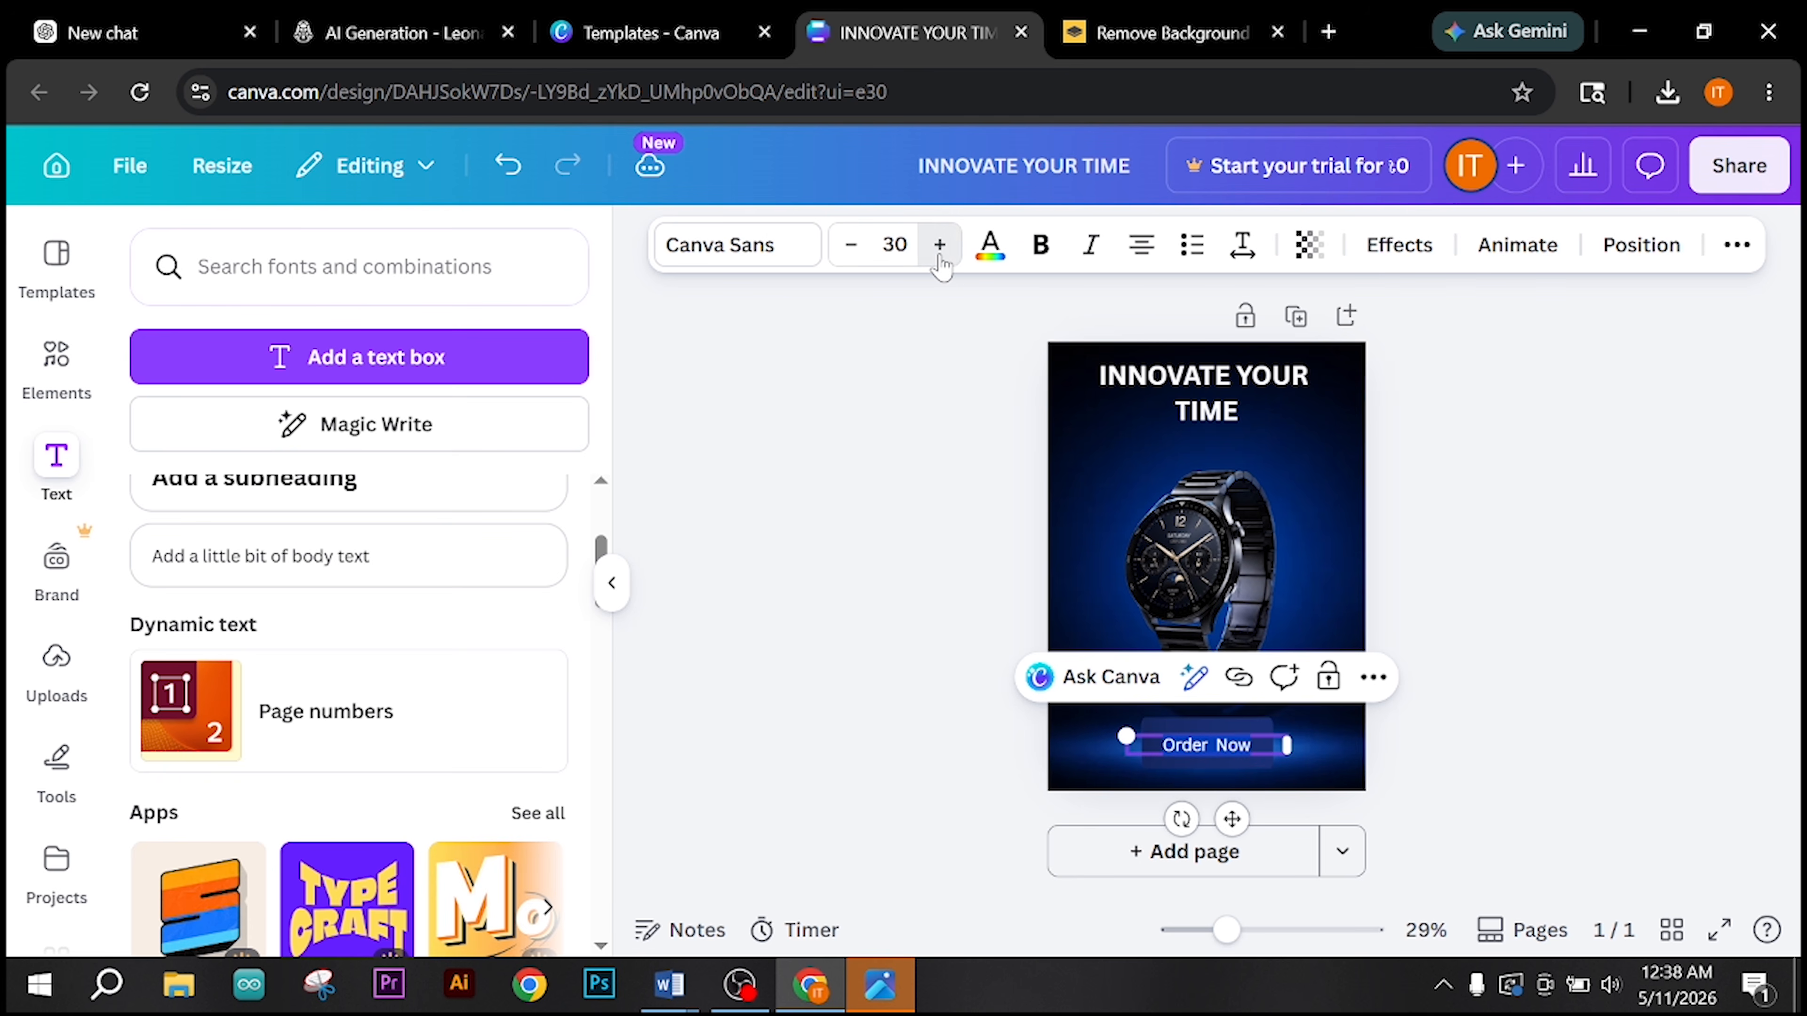
pyautogui.click(940, 244)
pyautogui.click(940, 257)
pyautogui.click(940, 256)
pyautogui.click(939, 257)
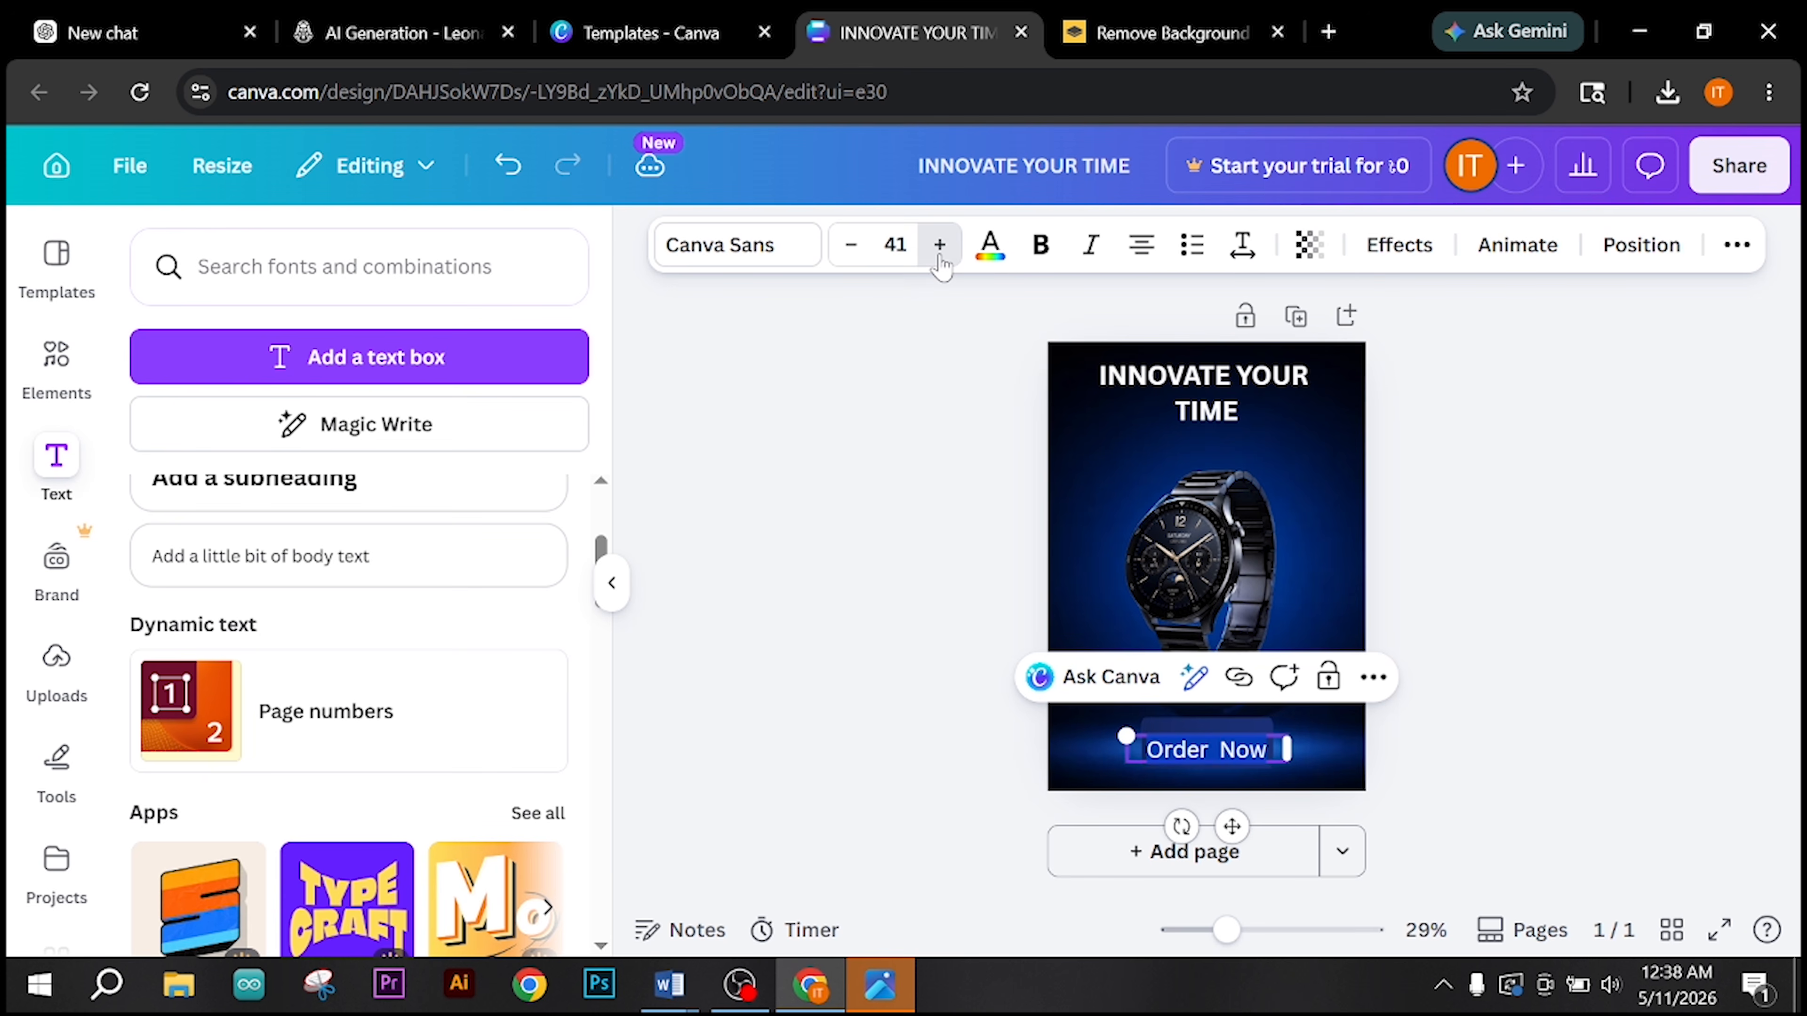
pyautogui.click(940, 256)
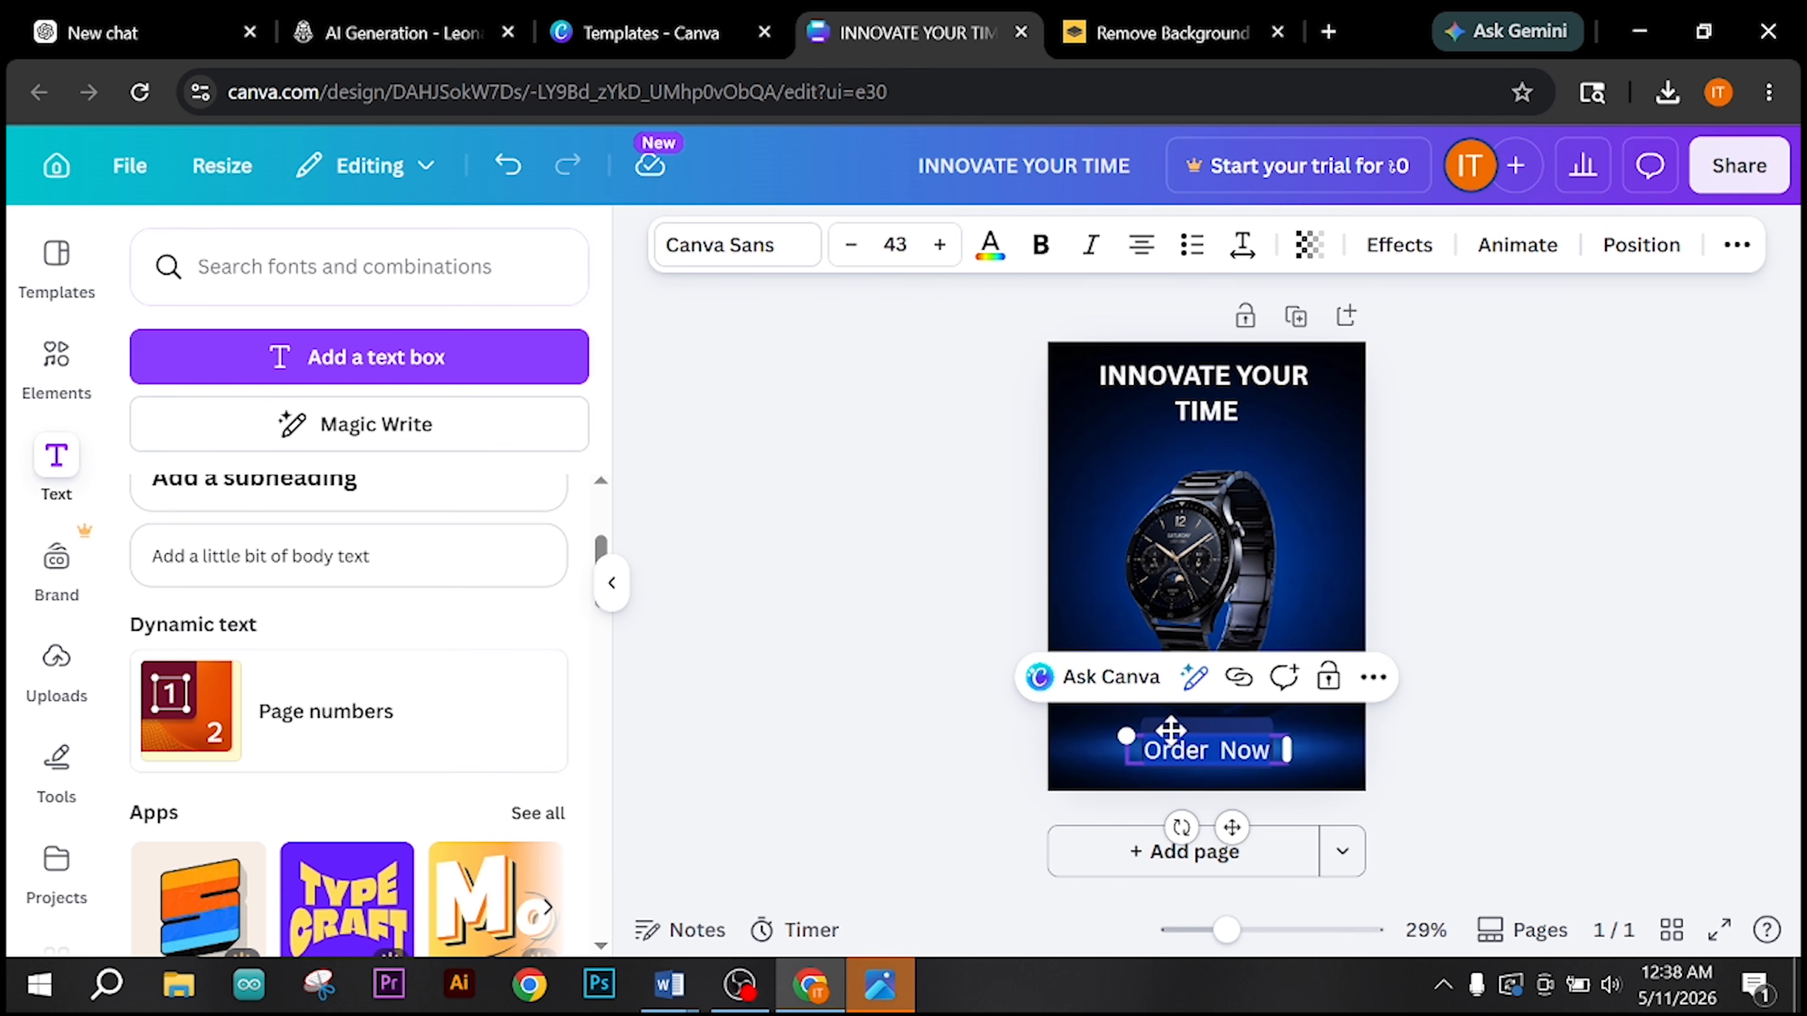
# Step: Shift the "Order Now" text slightly up to centre it on the blue rectangle and clear the selection
pyautogui.moveTo(1169, 731); pyautogui.dragTo(1178, 718)
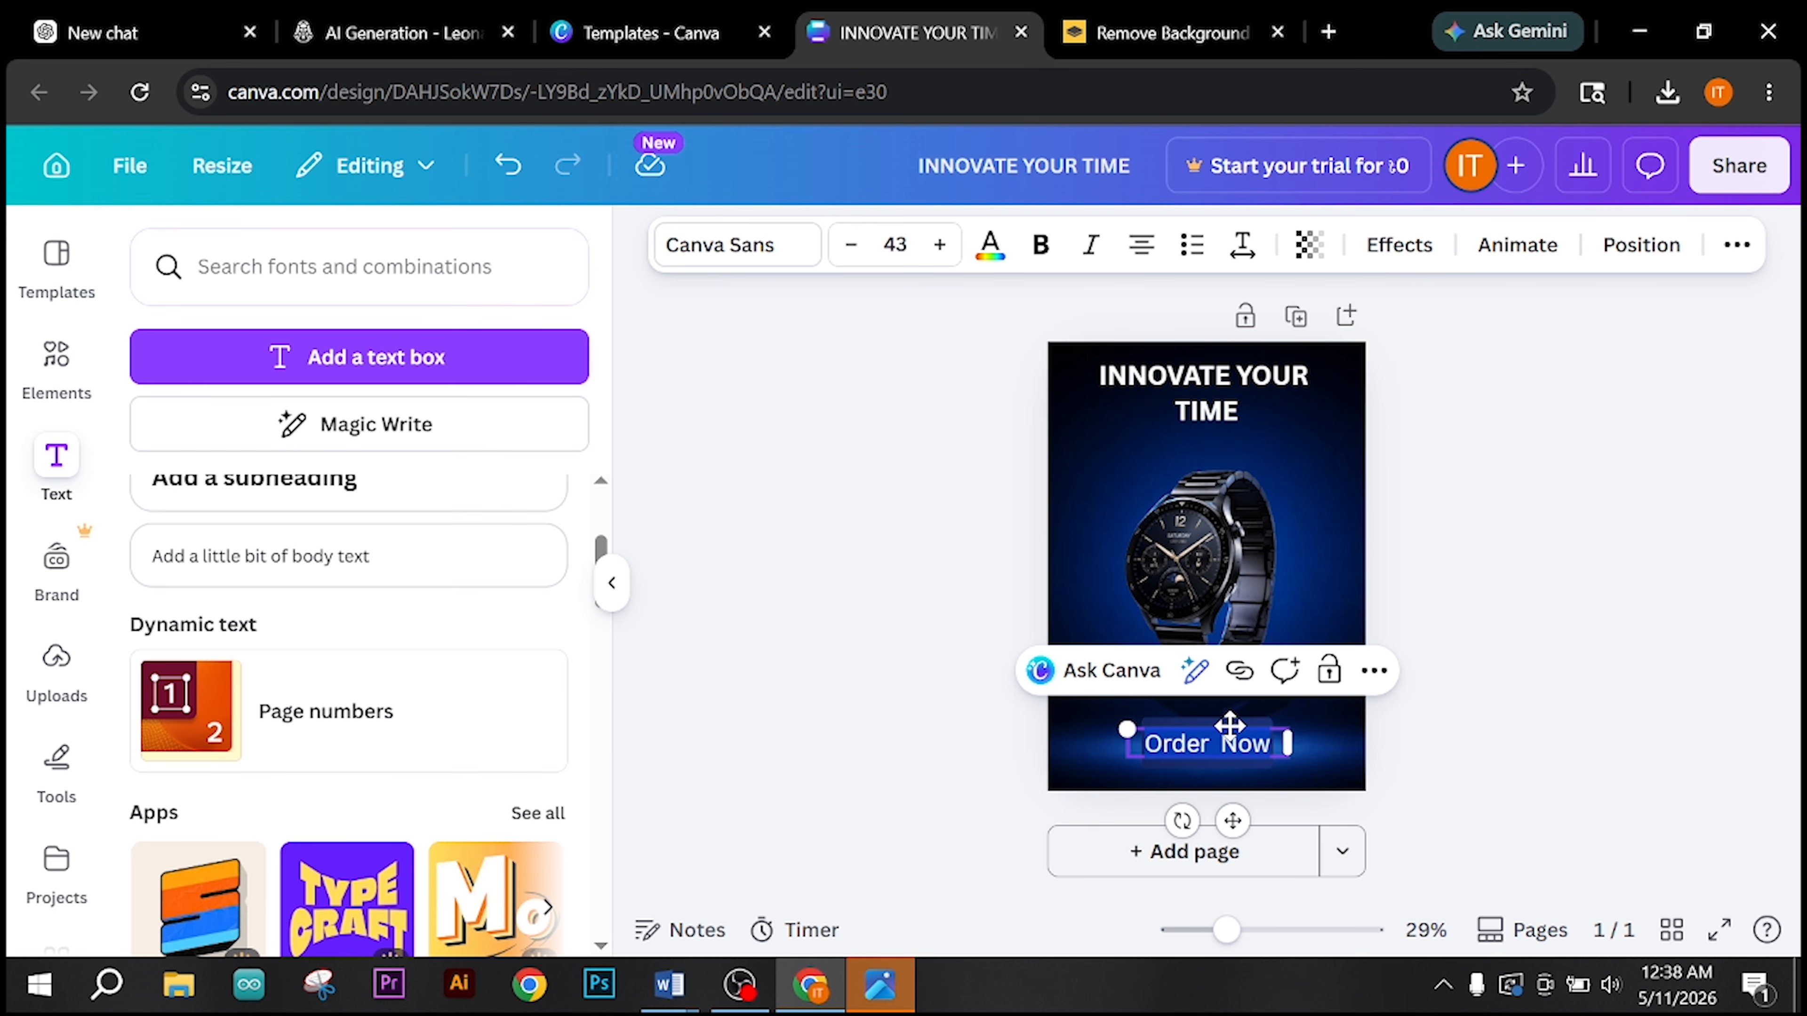
pyautogui.click(1335, 757)
pyautogui.click(1336, 757)
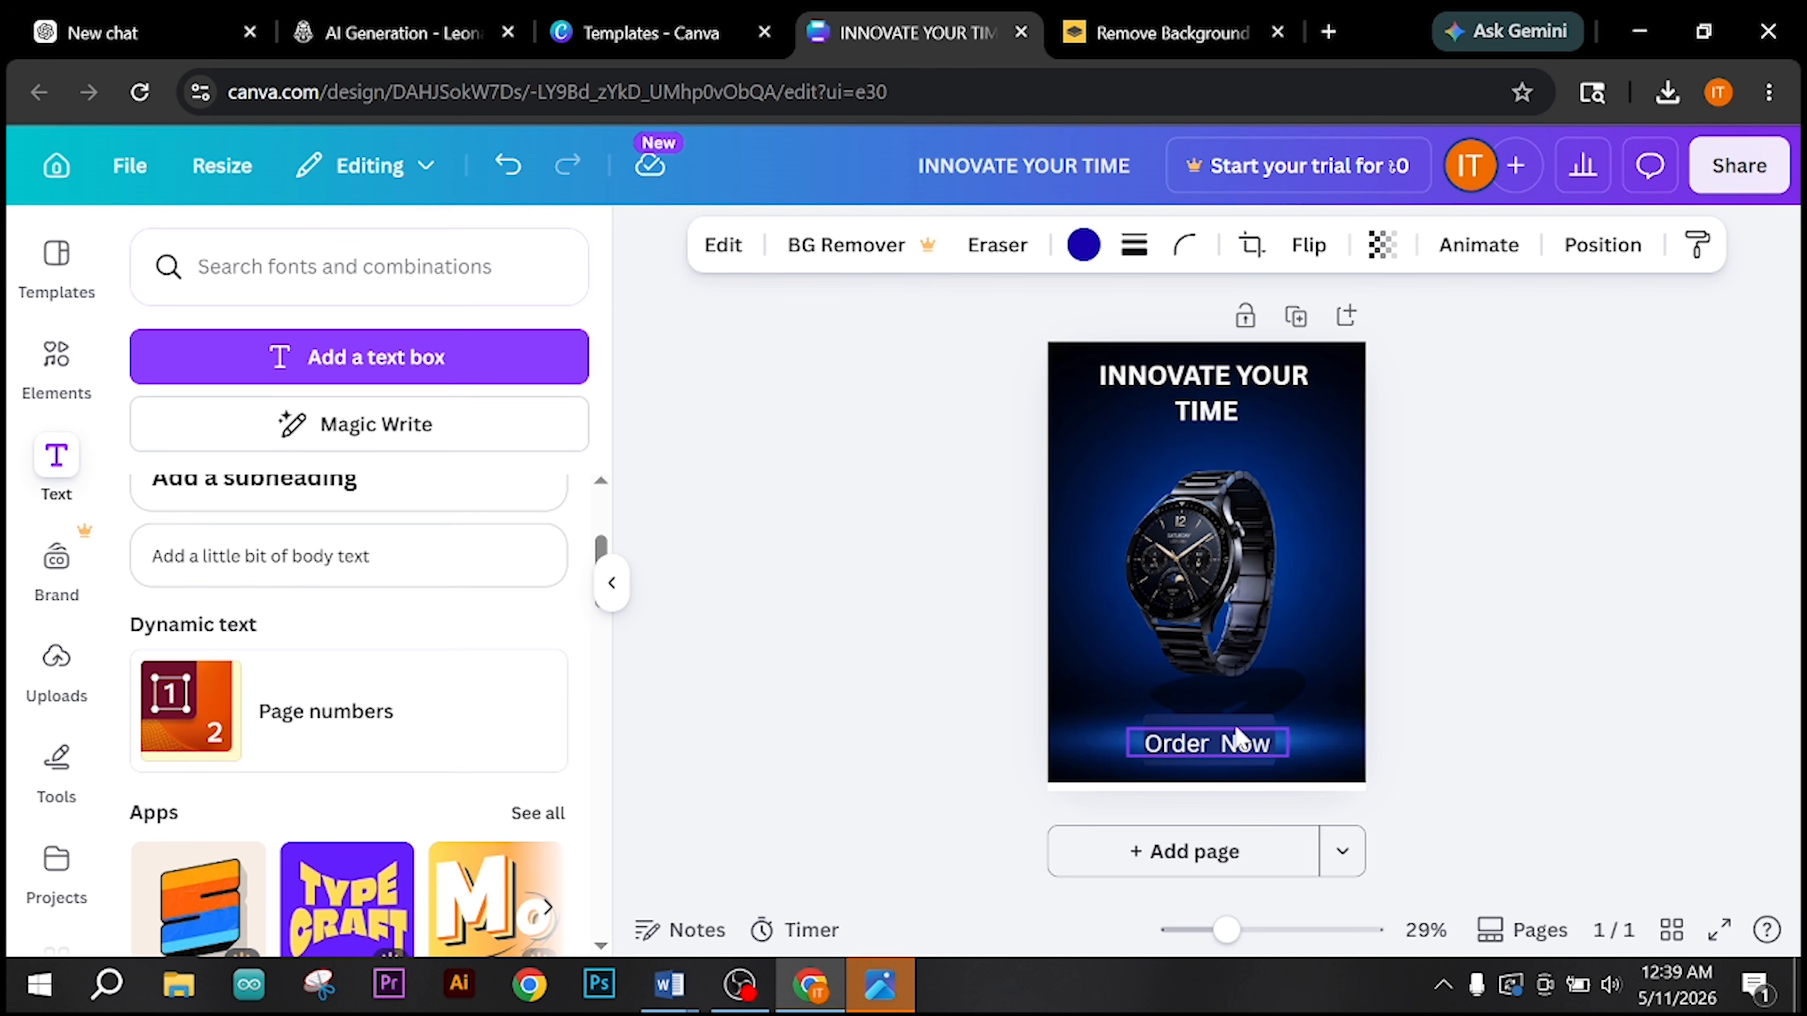
pyautogui.click(1441, 701)
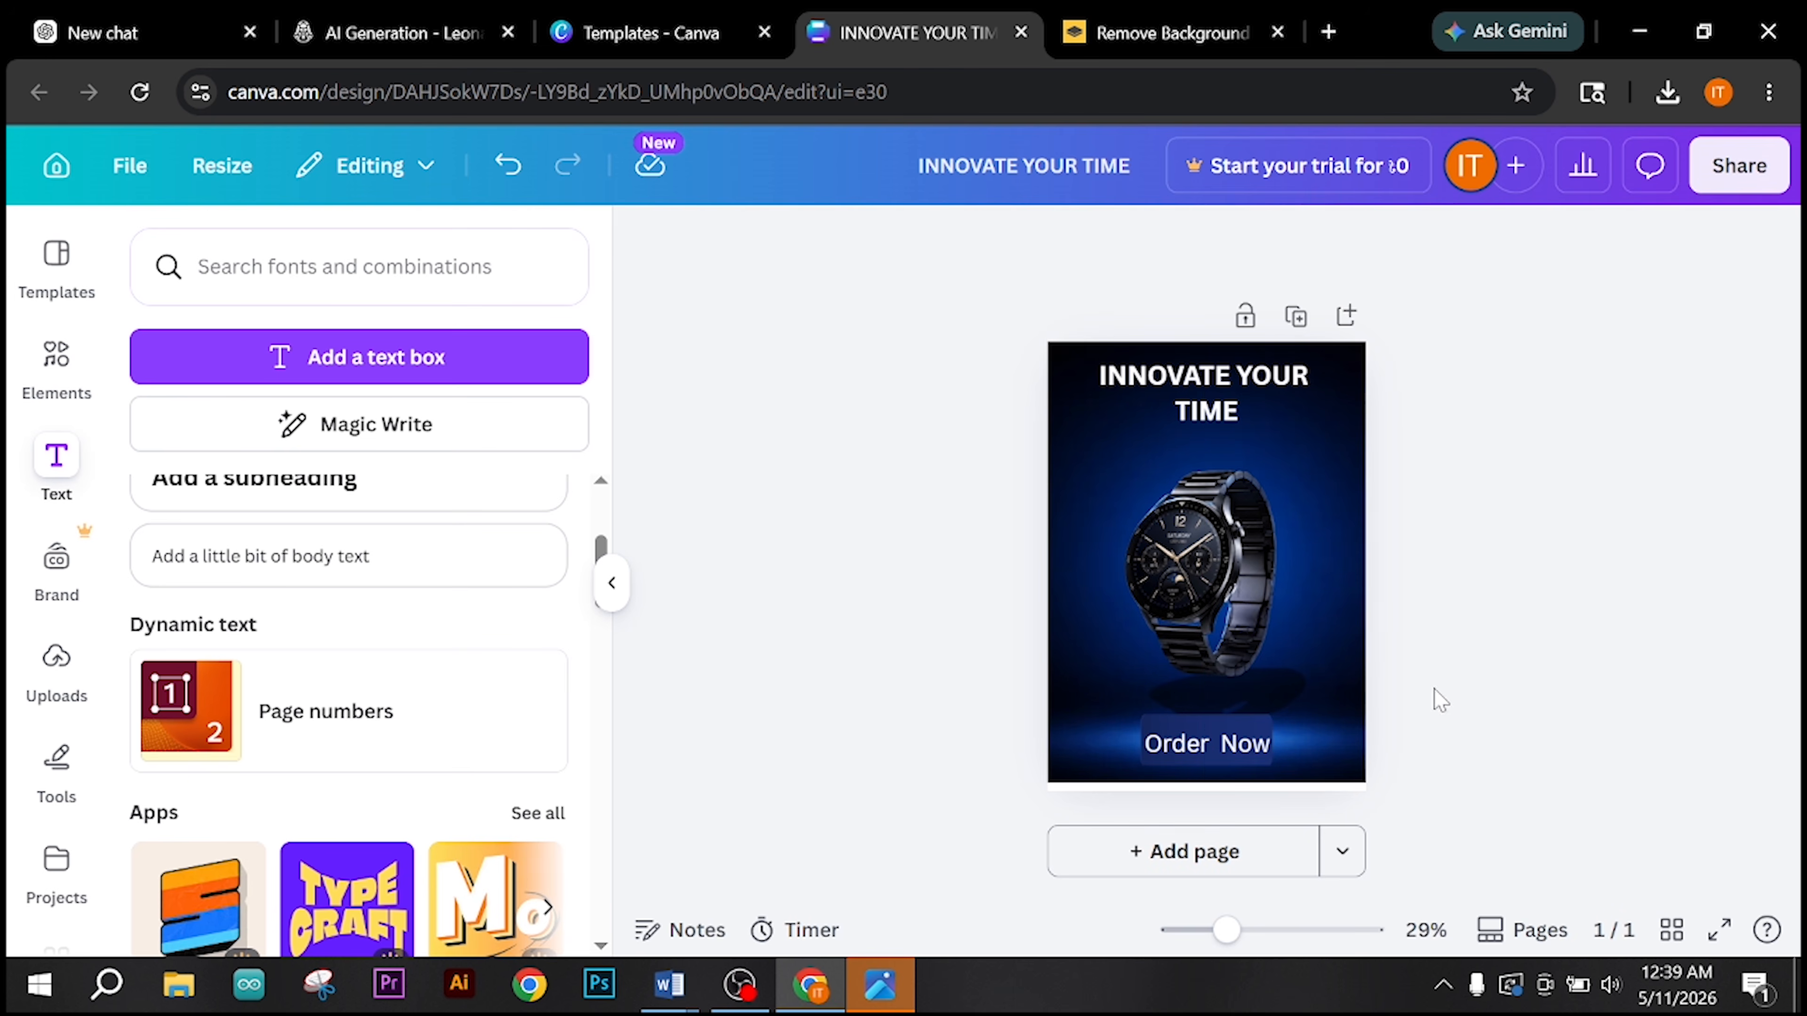
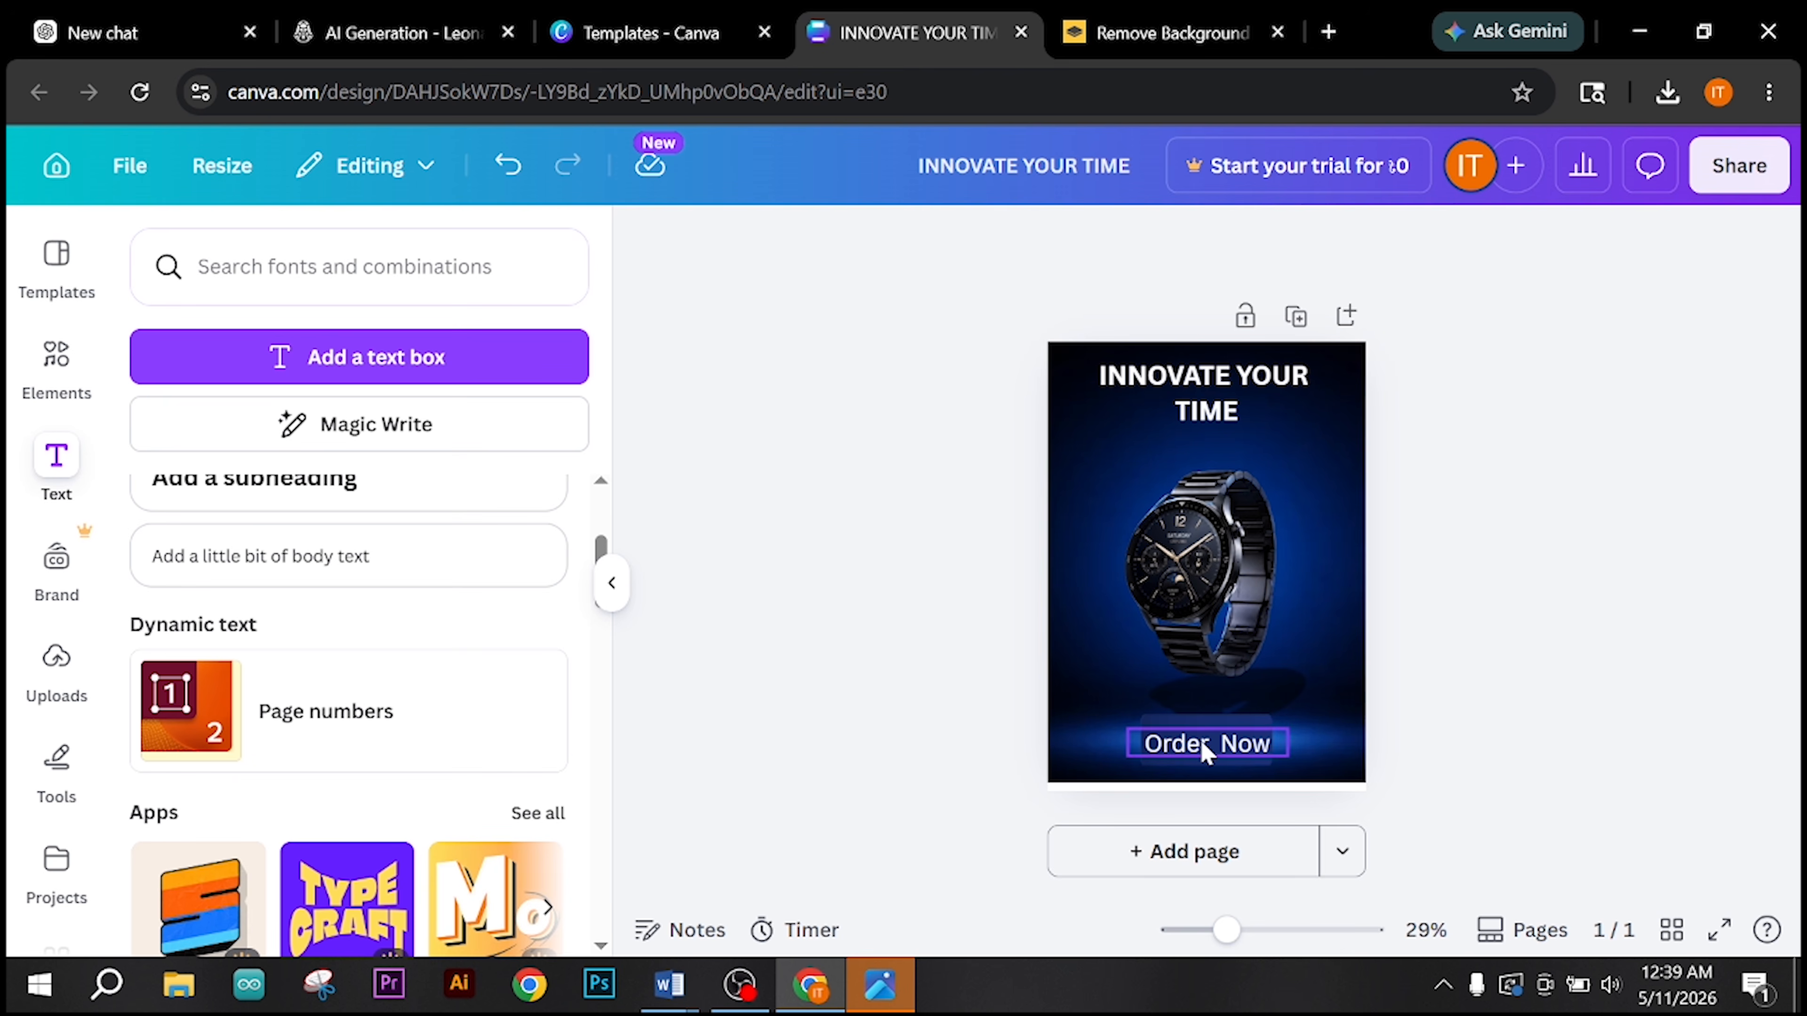
# Step: Move the blue rectangle and the "Order Now" text slightly up, closer to the watch
pyautogui.click(1334, 607)
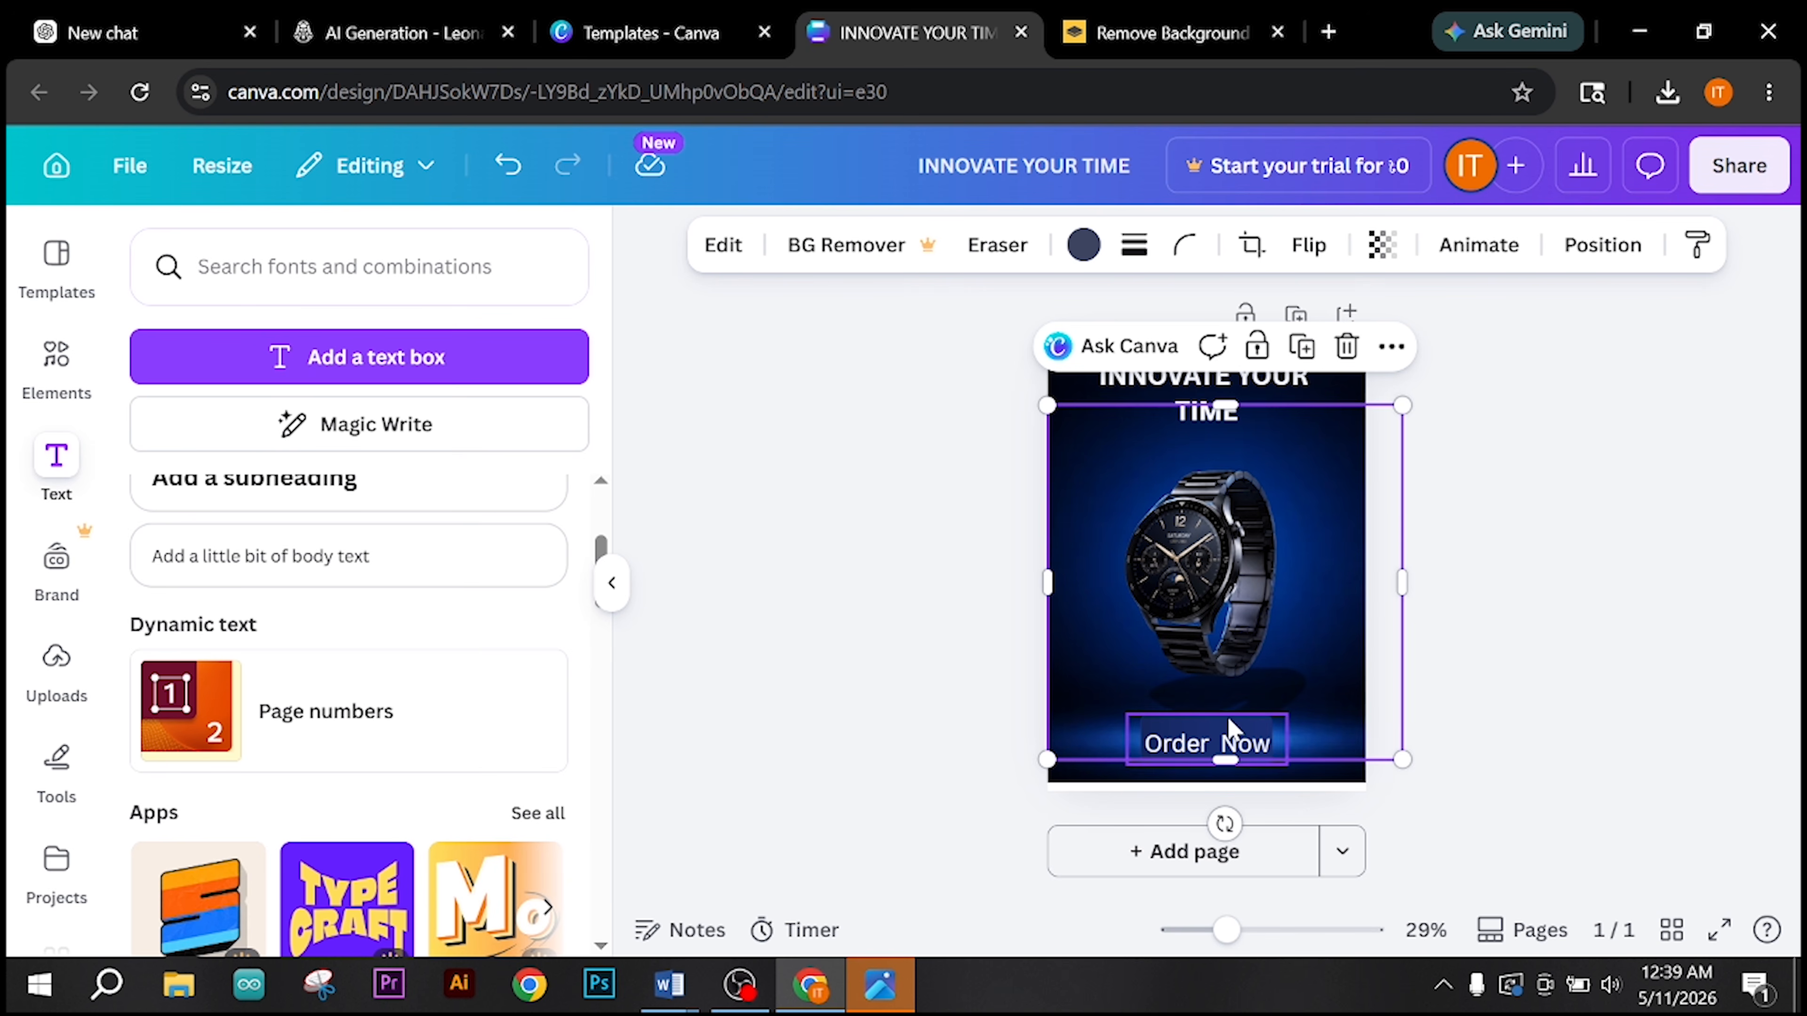
pyautogui.click(1229, 740)
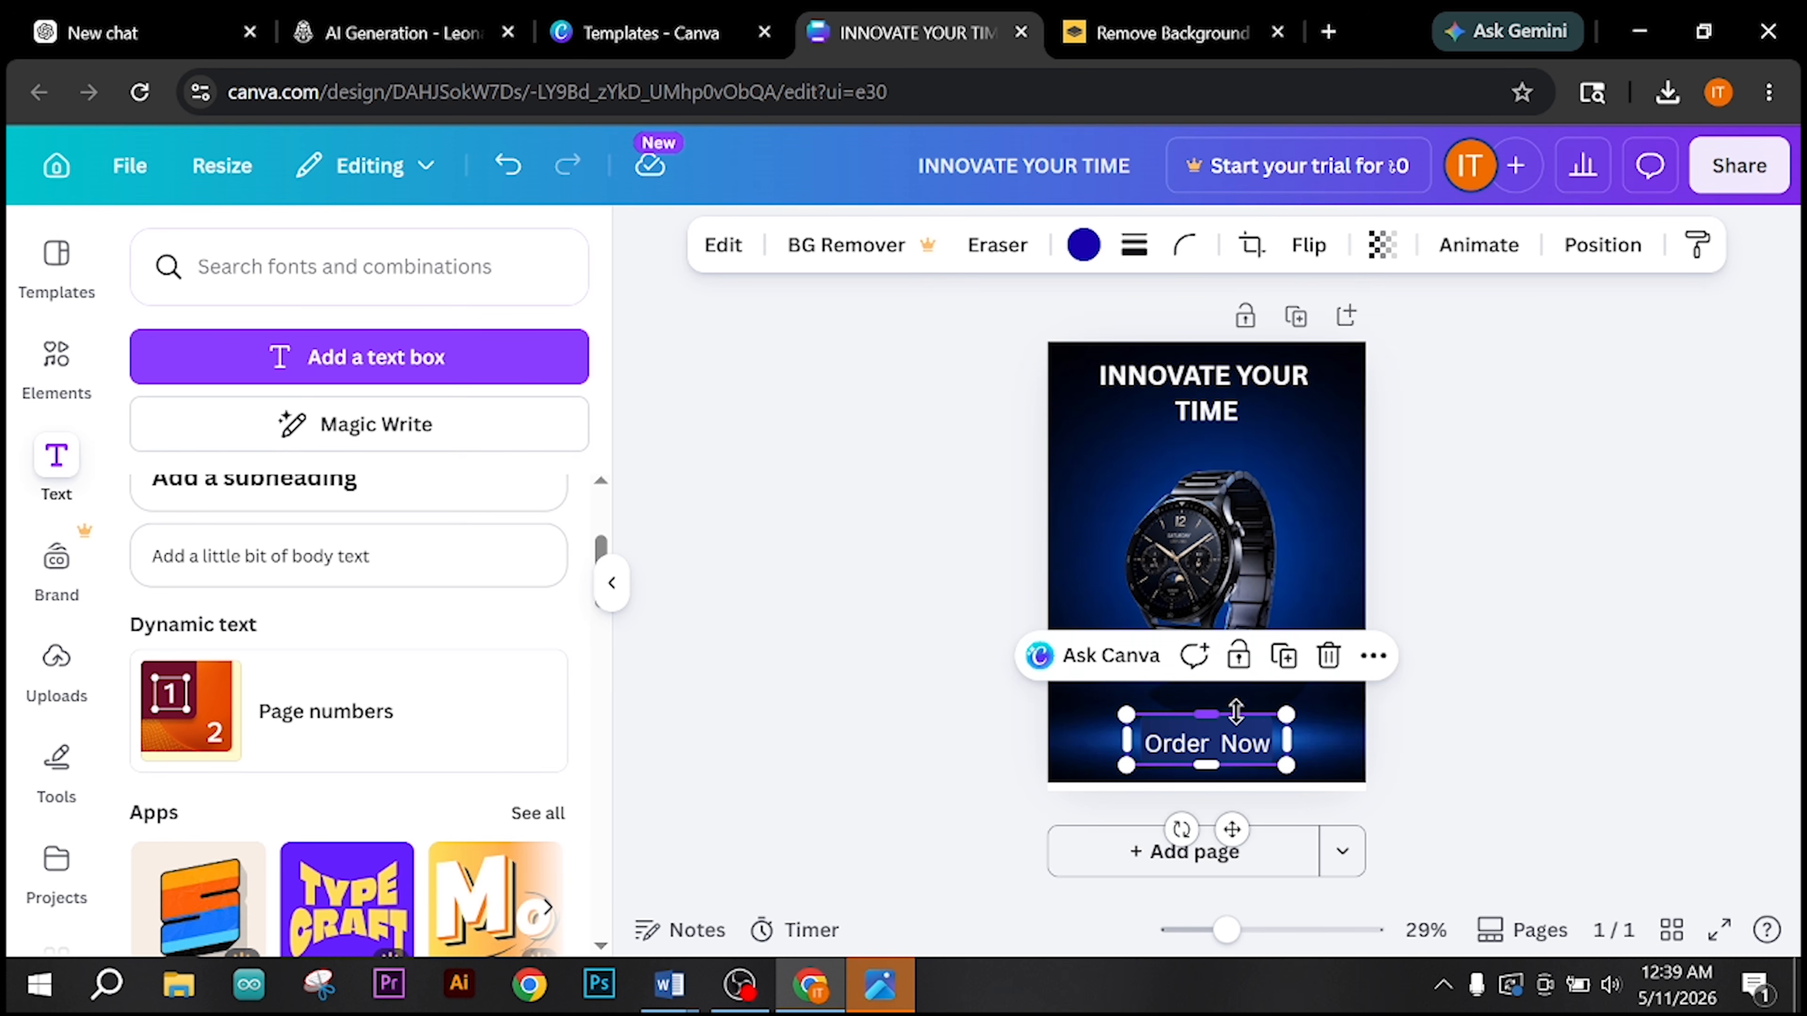
pyautogui.moveTo(1238, 721)
pyautogui.mouseDown()
pyautogui.moveTo(1239, 703)
pyautogui.moveTo(1241, 743)
pyautogui.moveTo(1241, 728)
pyautogui.mouseUp()
pyautogui.click(1244, 755)
pyautogui.click(1490, 726)
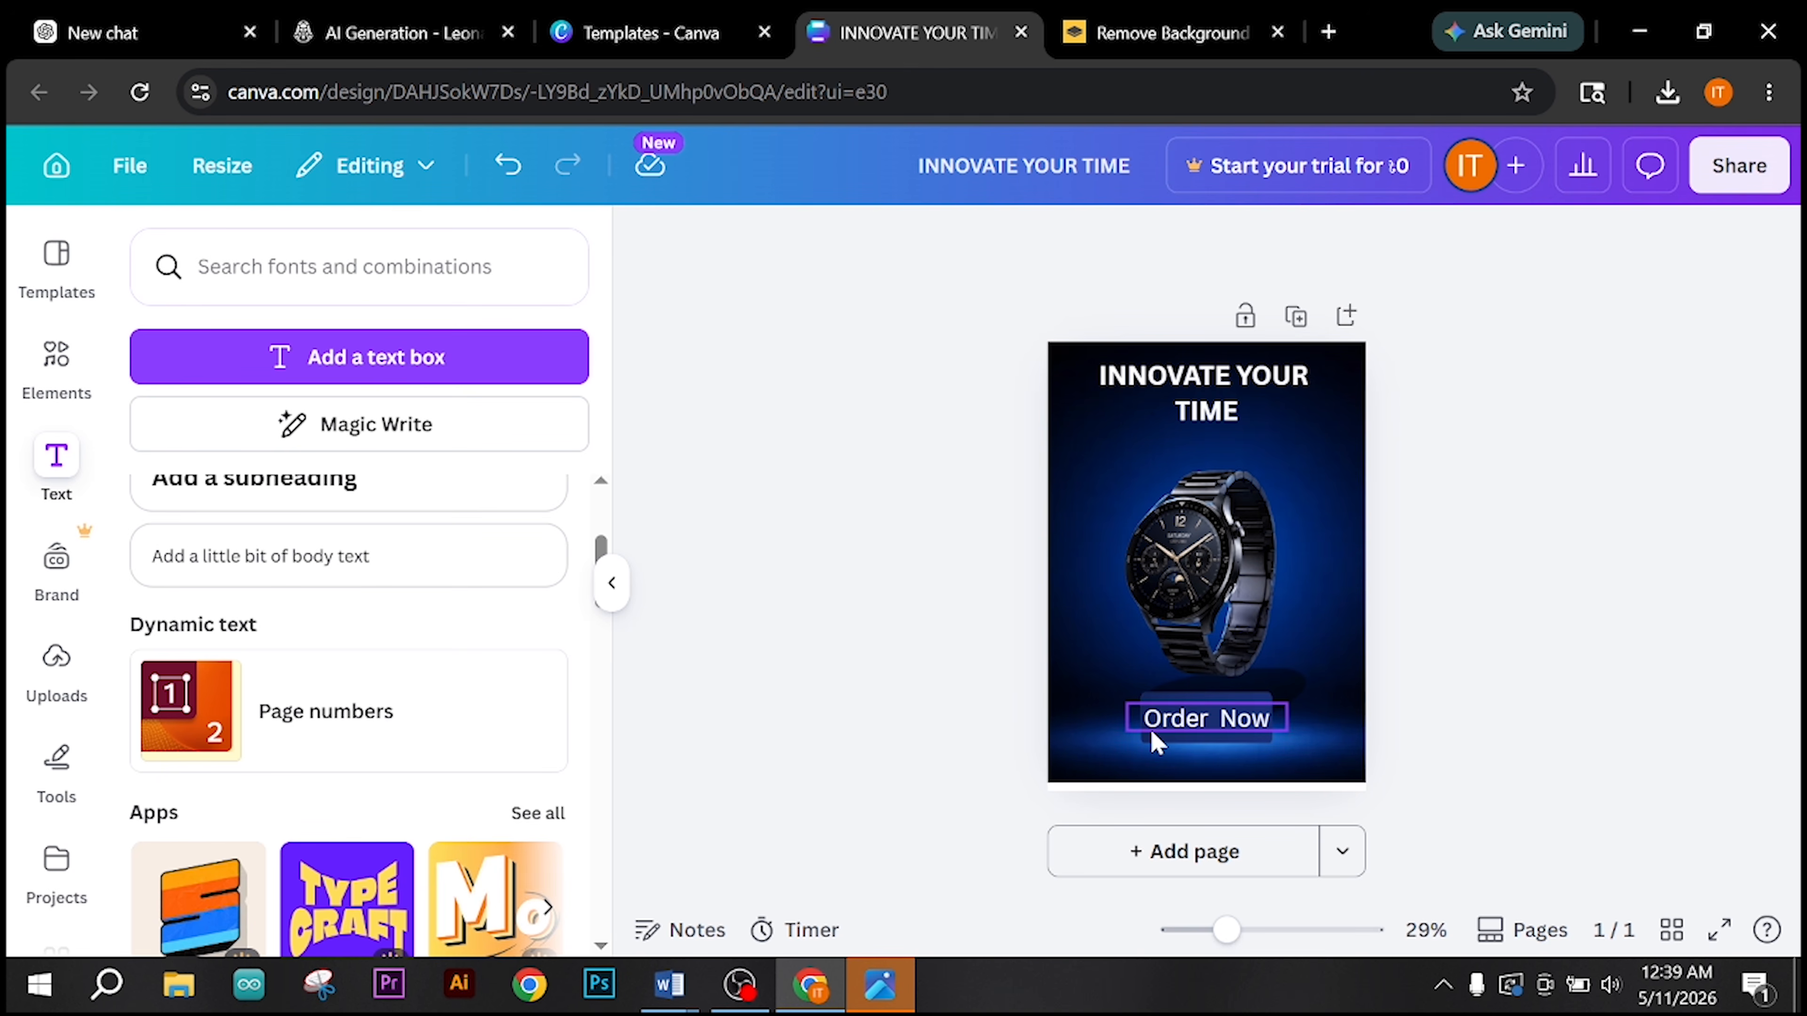
# Step: Delete the blue rectangle behind "Order Now" and move the text slightly down onto the glowing floor beneath the watch
pyautogui.click(1195, 776)
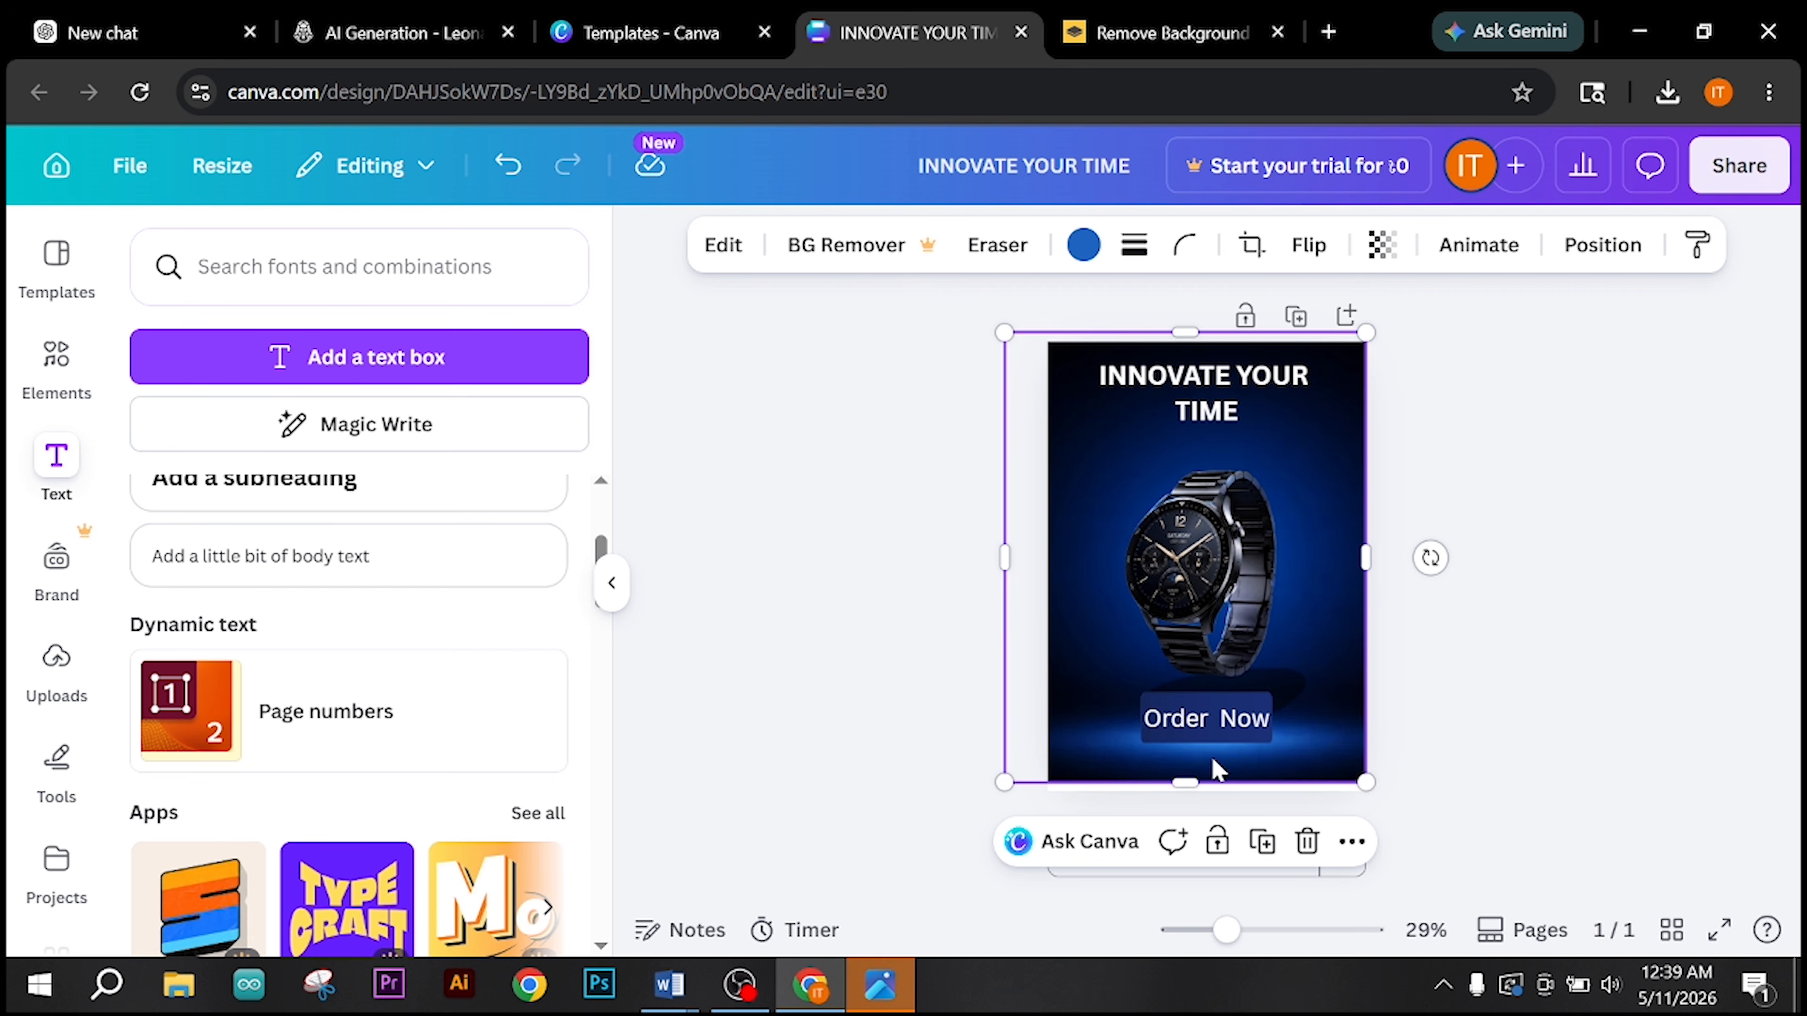
pyautogui.click(1263, 712)
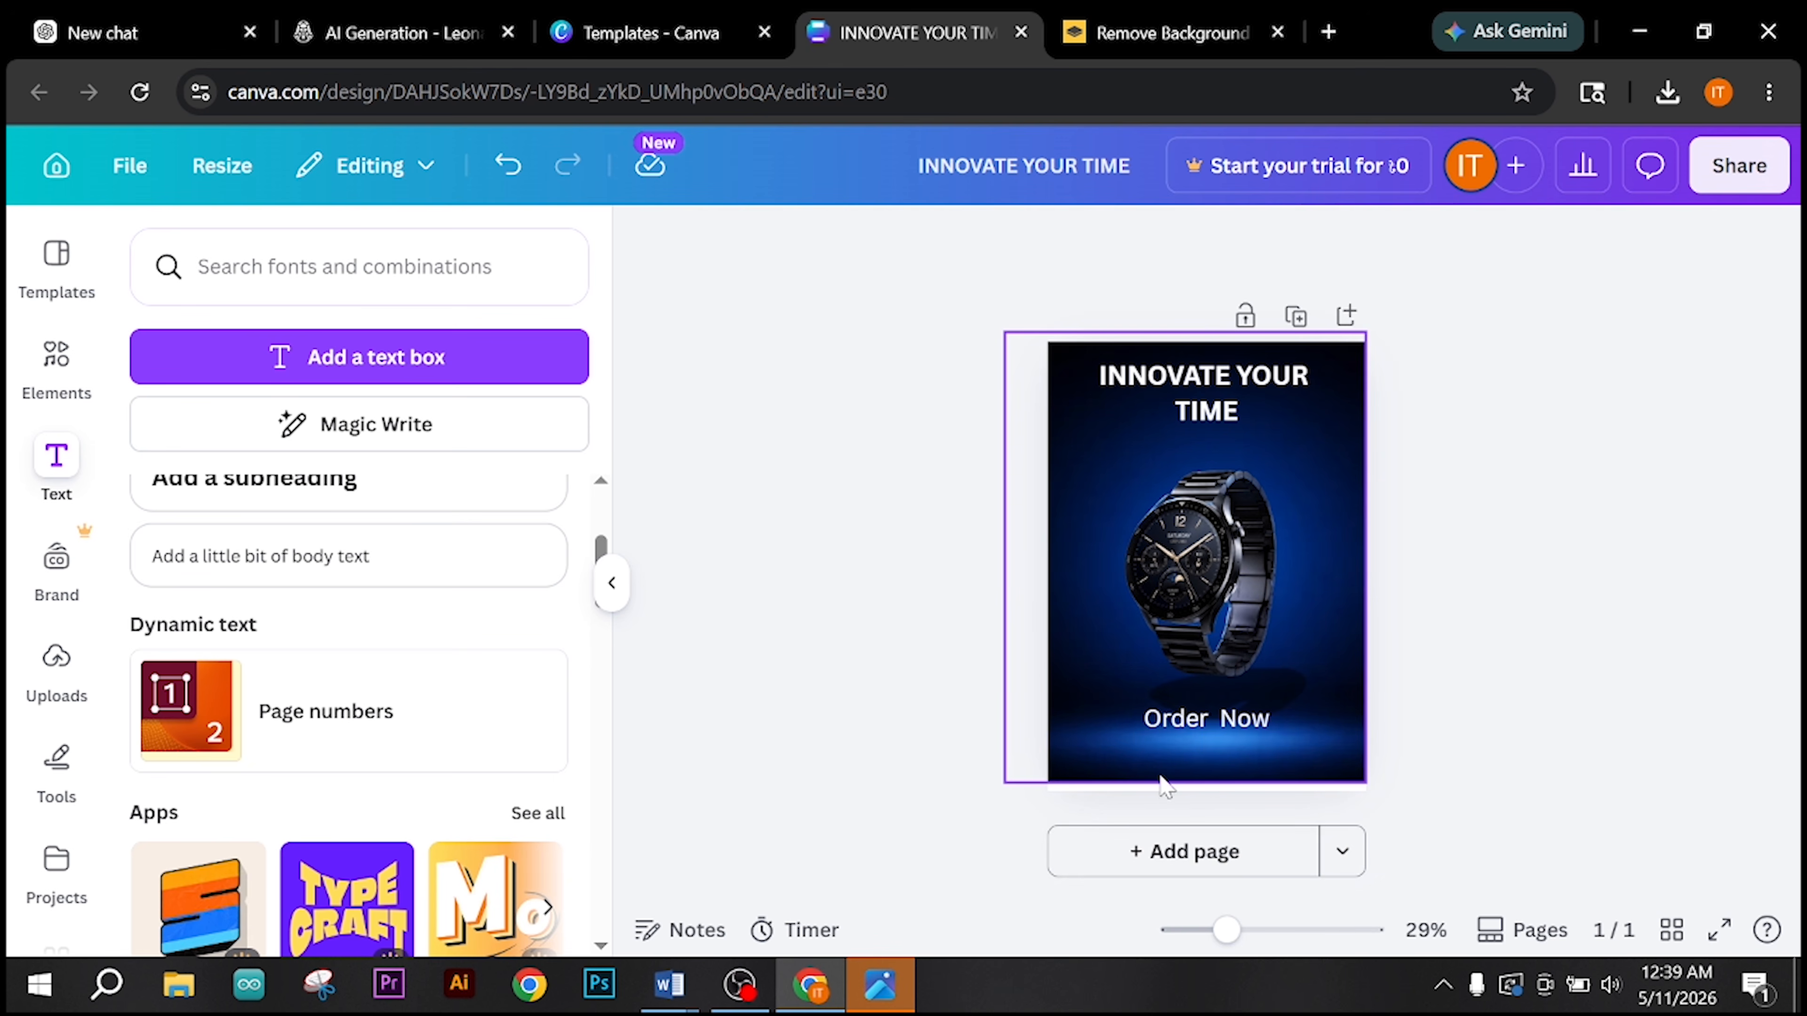
pyautogui.moveTo(1175, 719); pyautogui.dragTo(1170, 734)
pyautogui.click(1256, 751)
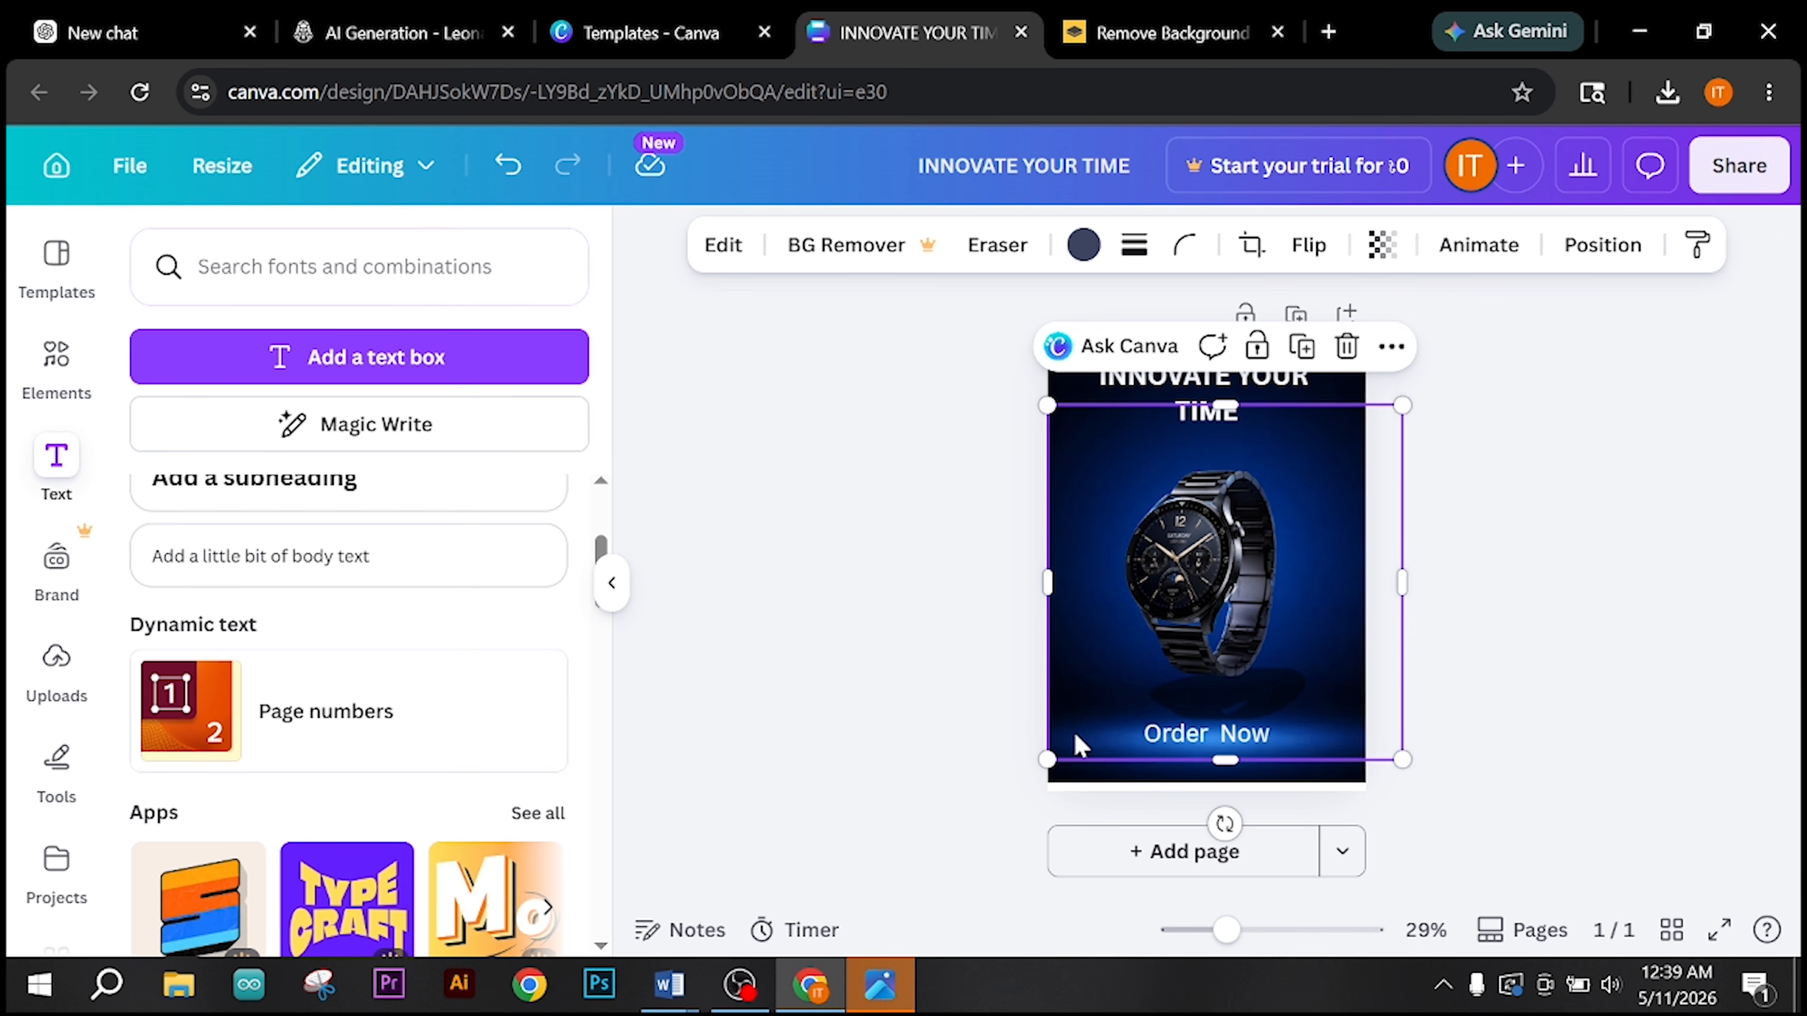
pyautogui.click(1240, 747)
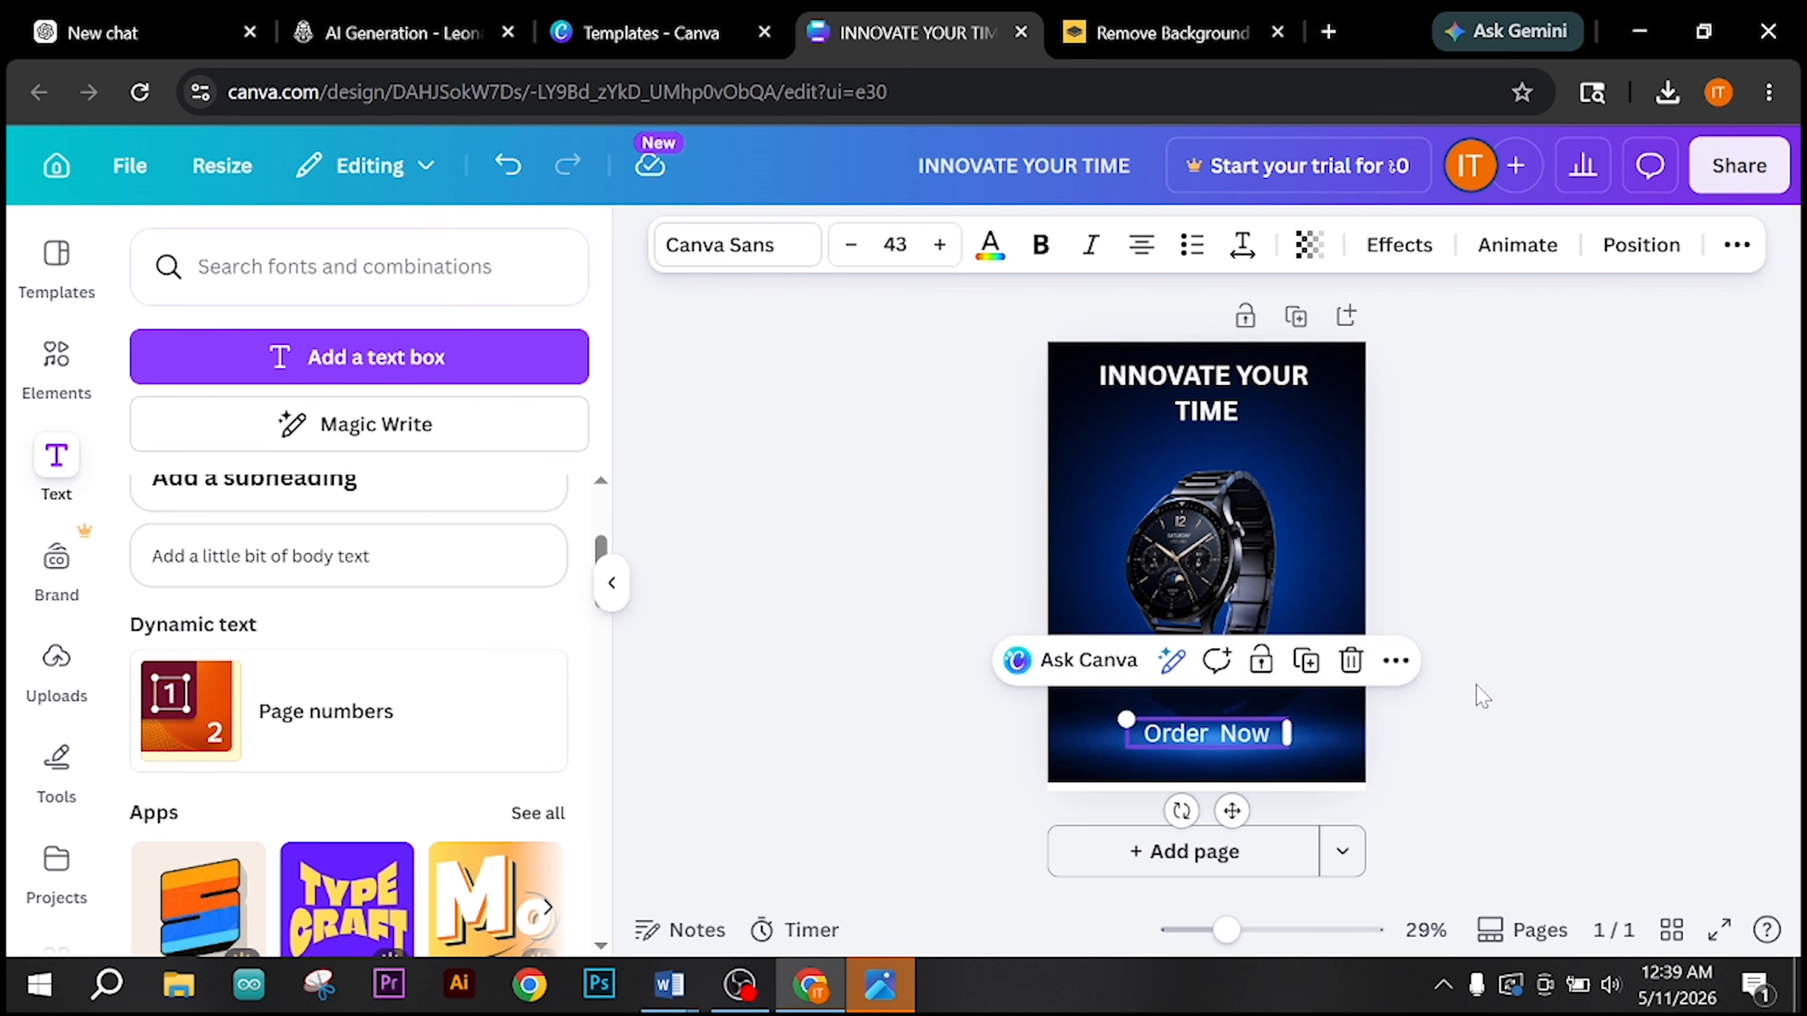
pyautogui.click(1483, 694)
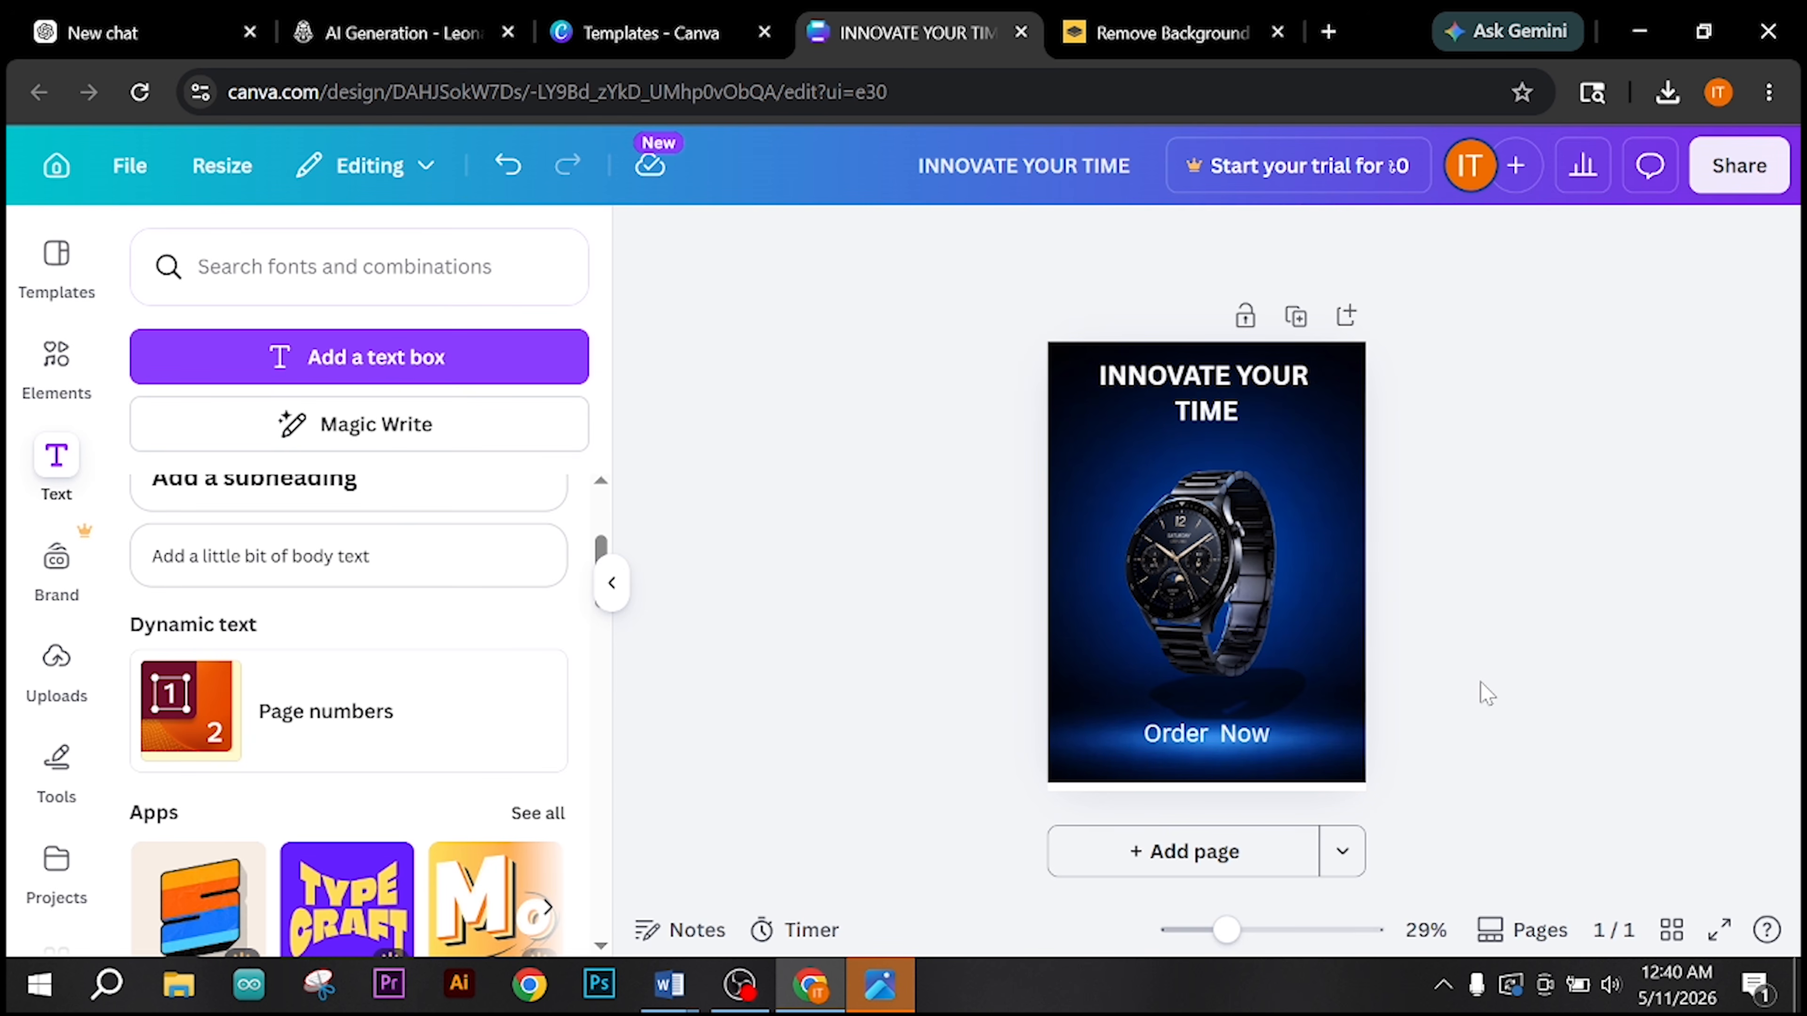
pyautogui.click(1172, 740)
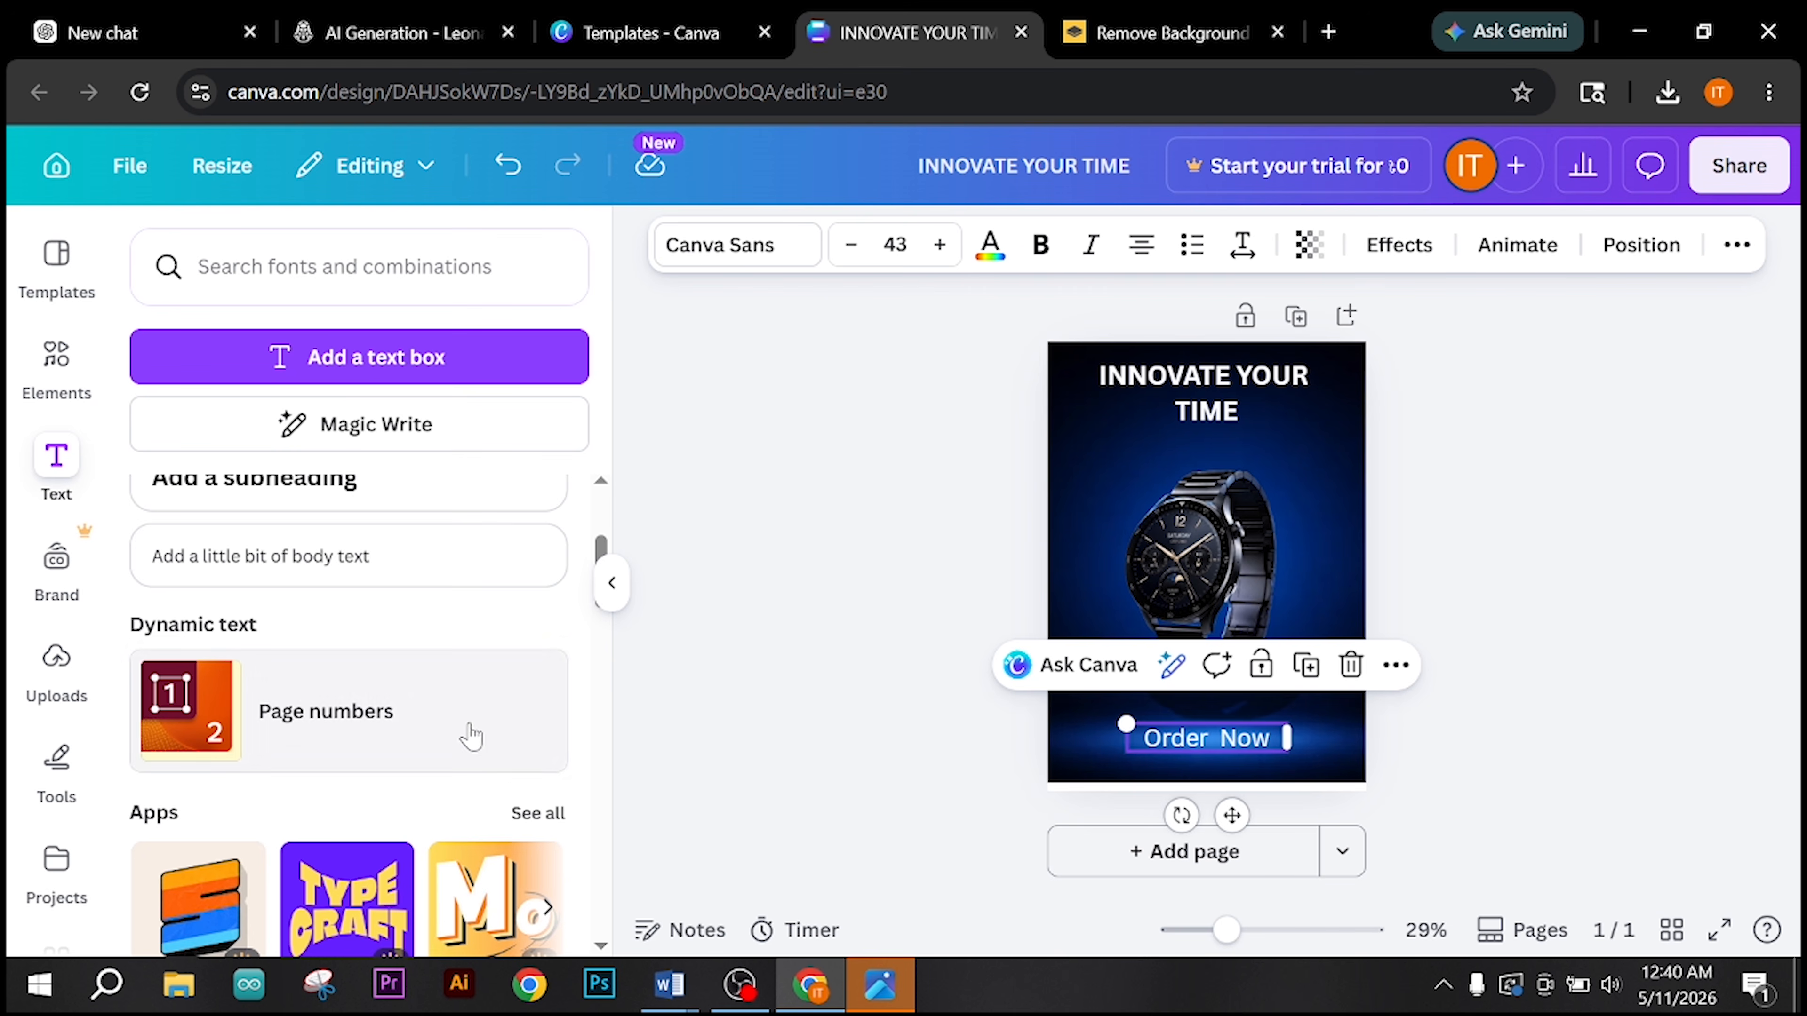
# Step: Add a body text box reading "abcd.com" directly beneath "Order Now" and clear the selection
pyautogui.scroll(3, 468, 733)
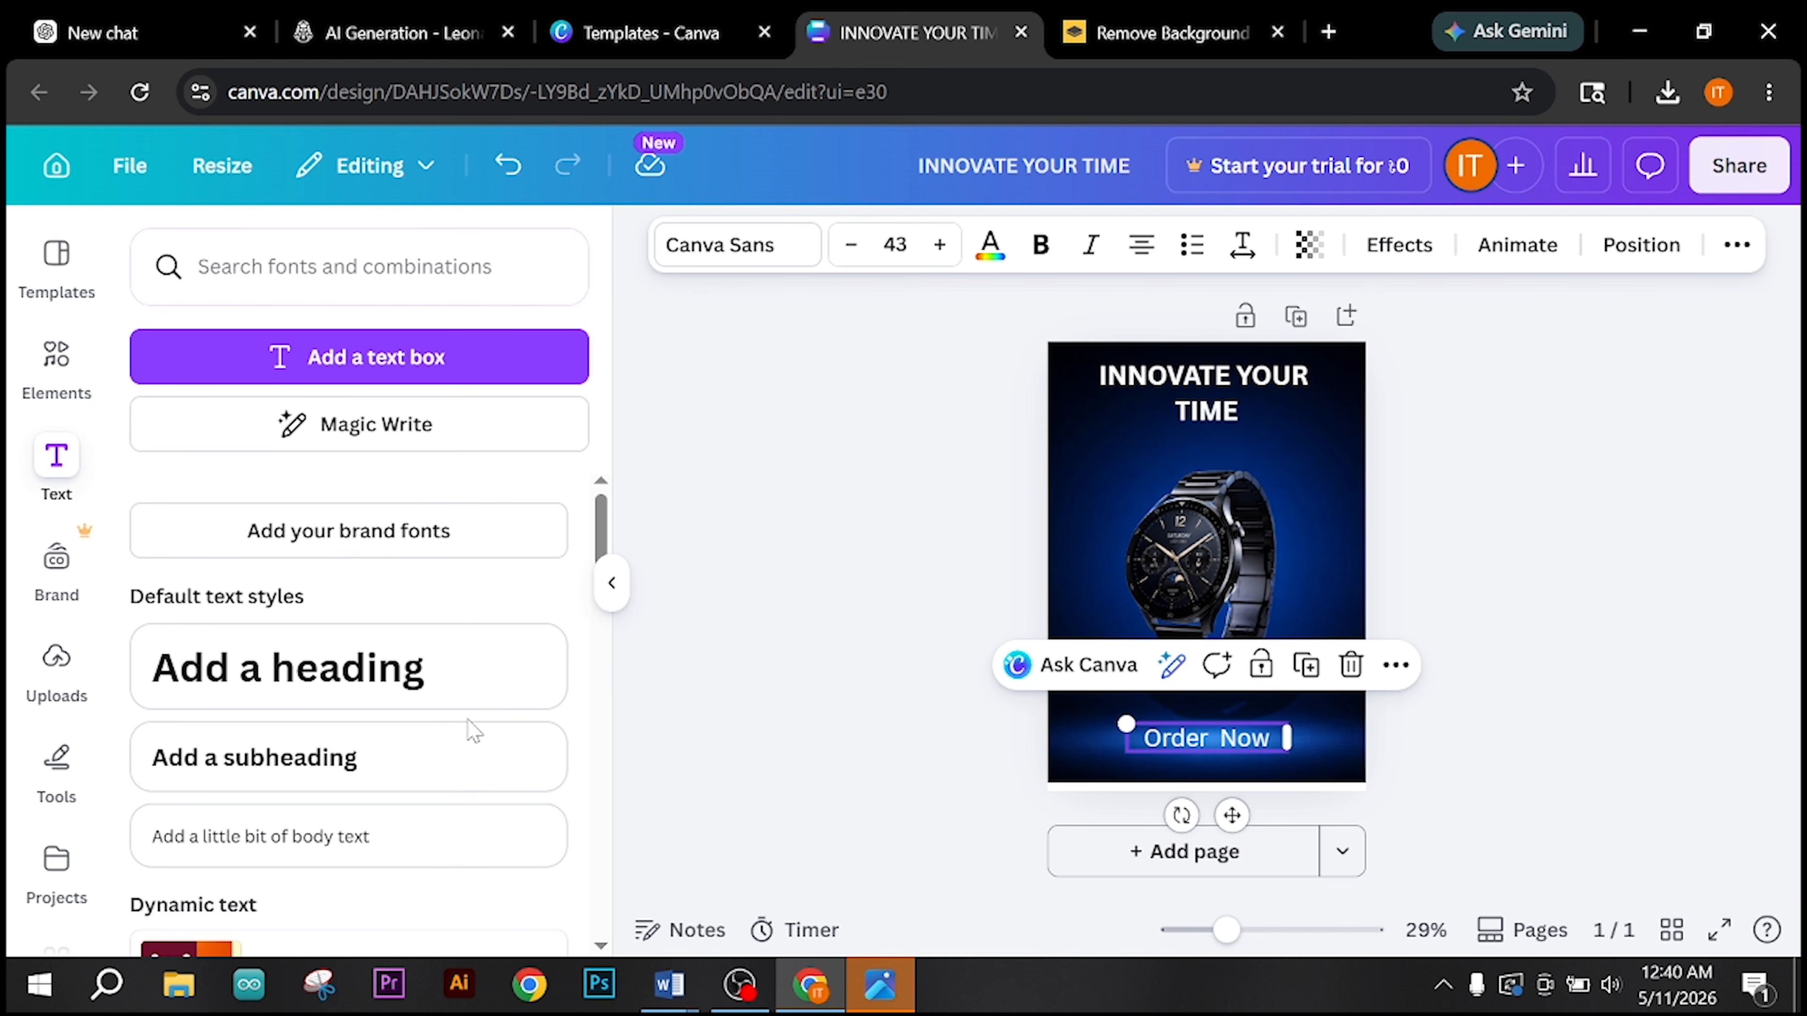
pyautogui.scroll(-3, 331, 729)
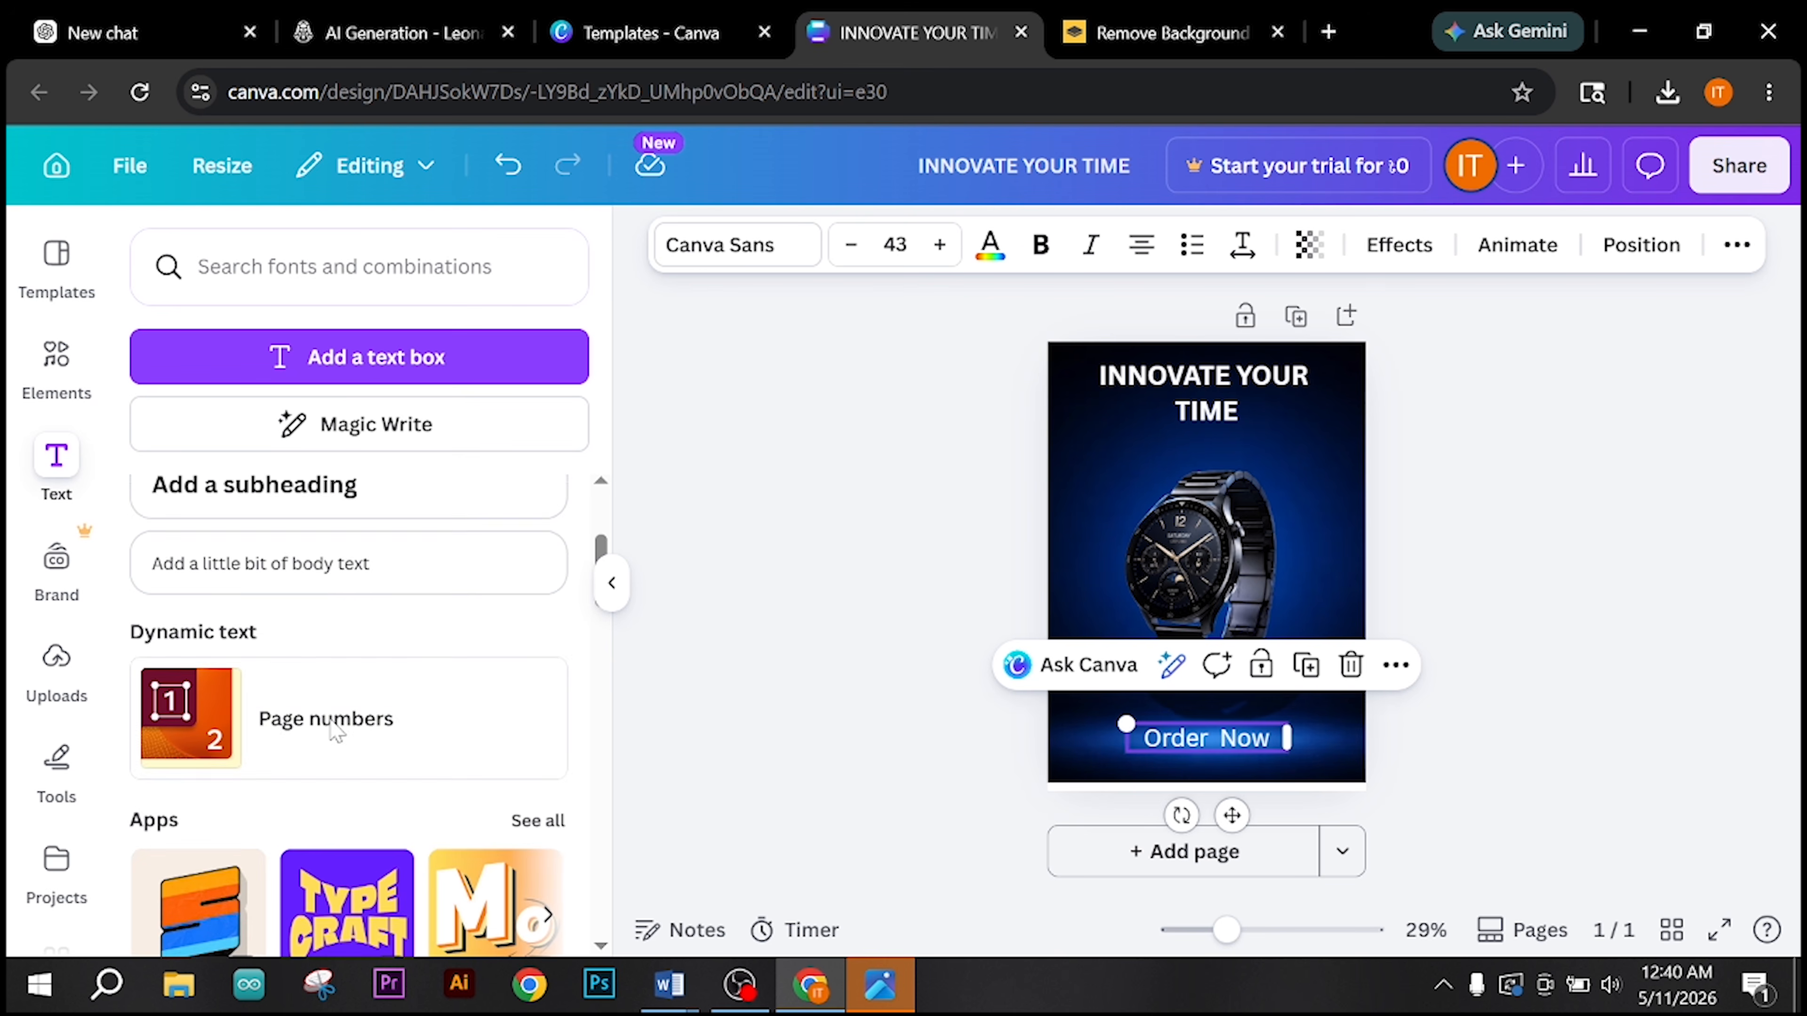
pyautogui.click(285, 563)
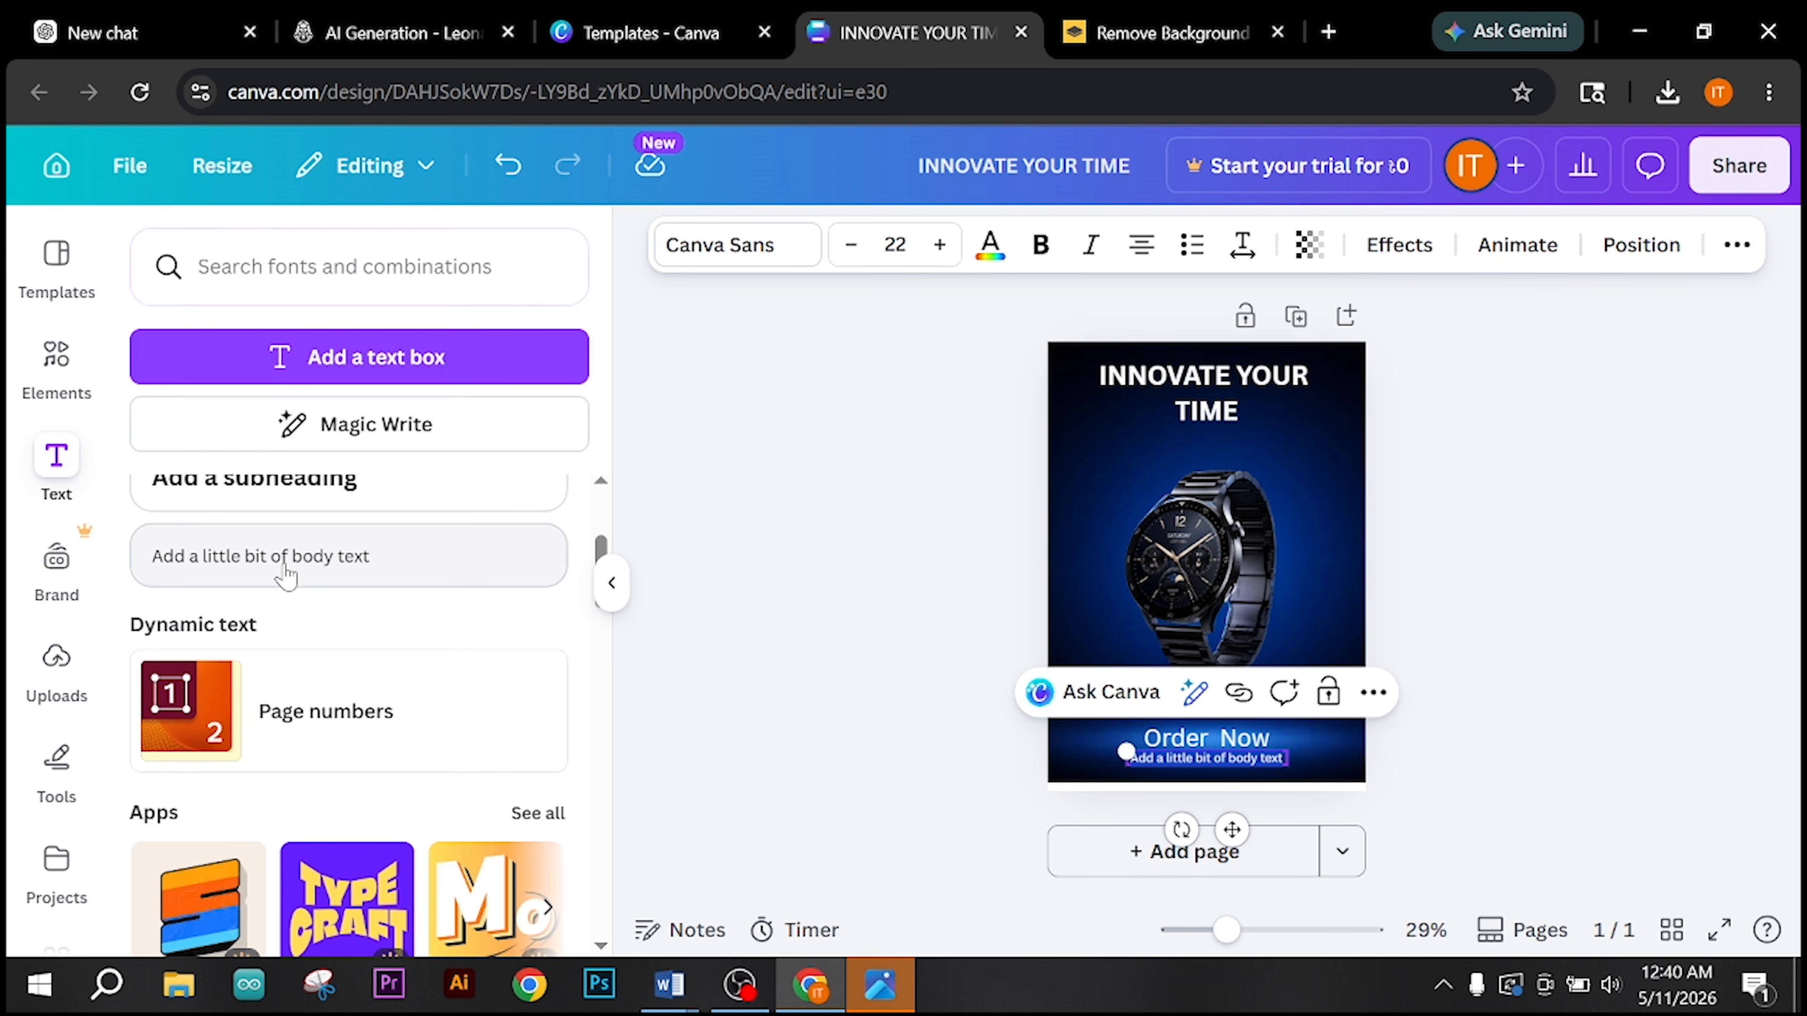
pyautogui.write('abc')
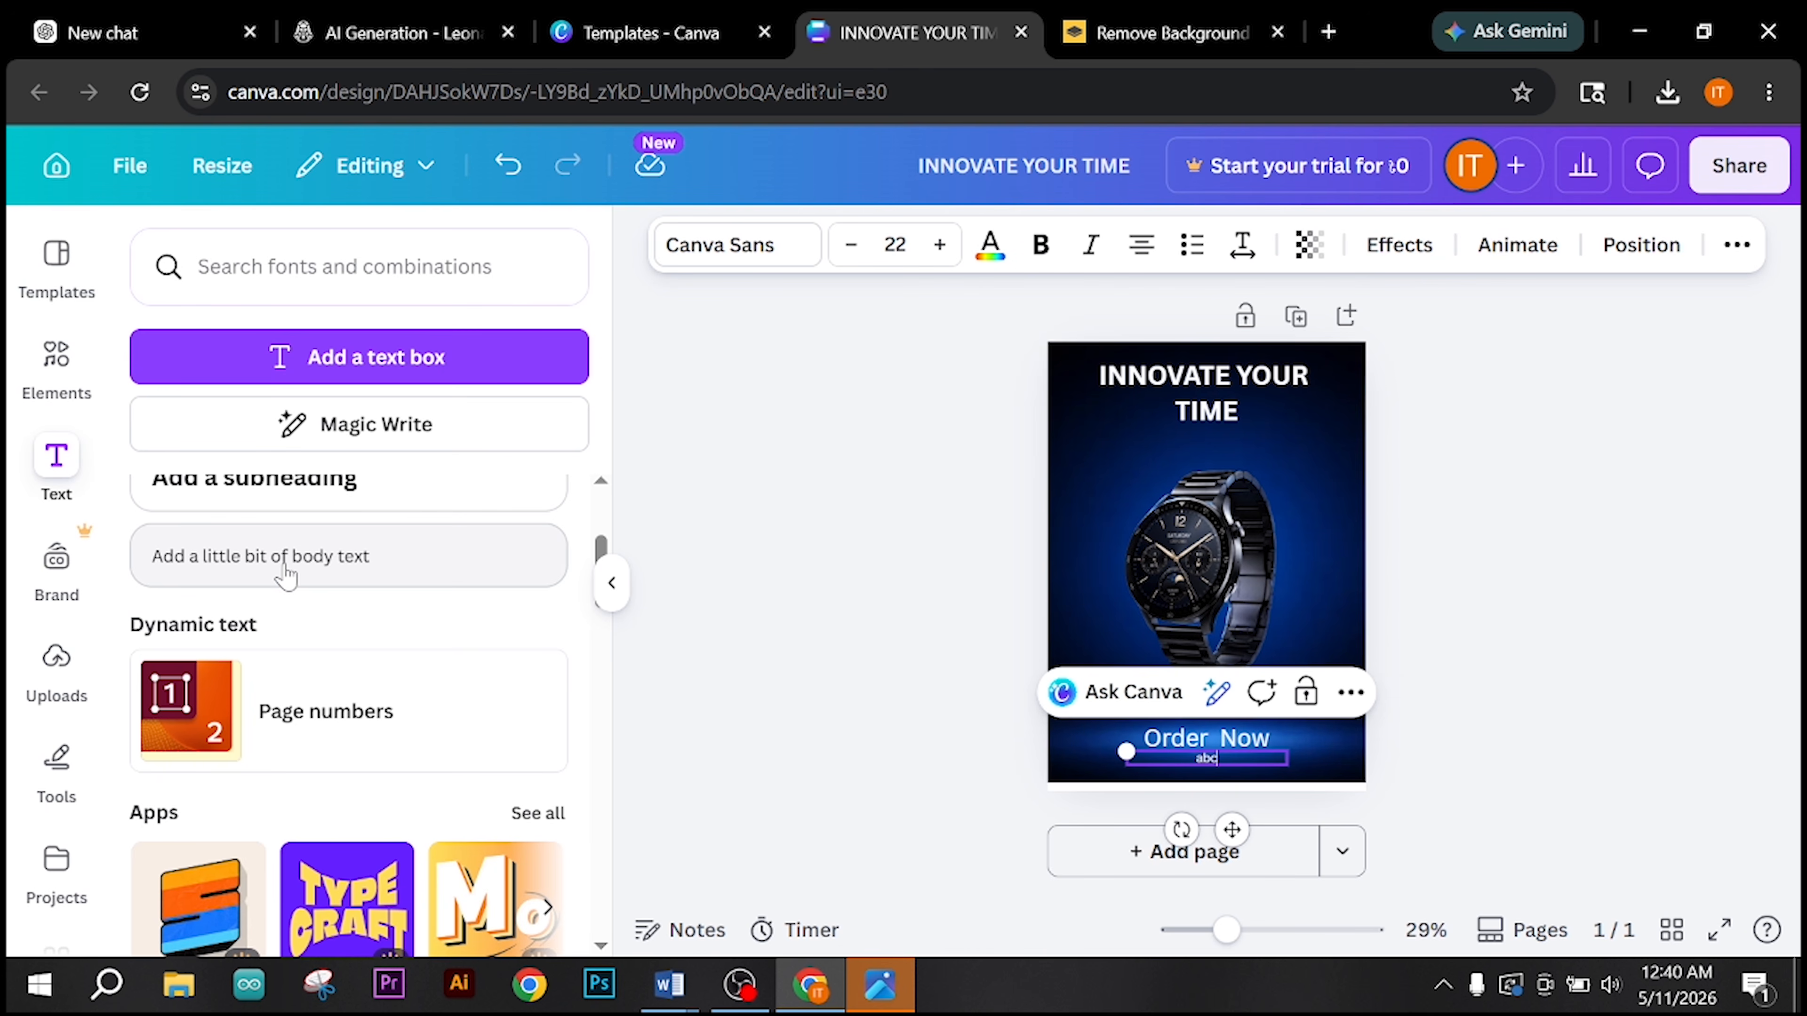
pyautogui.write('d.com')
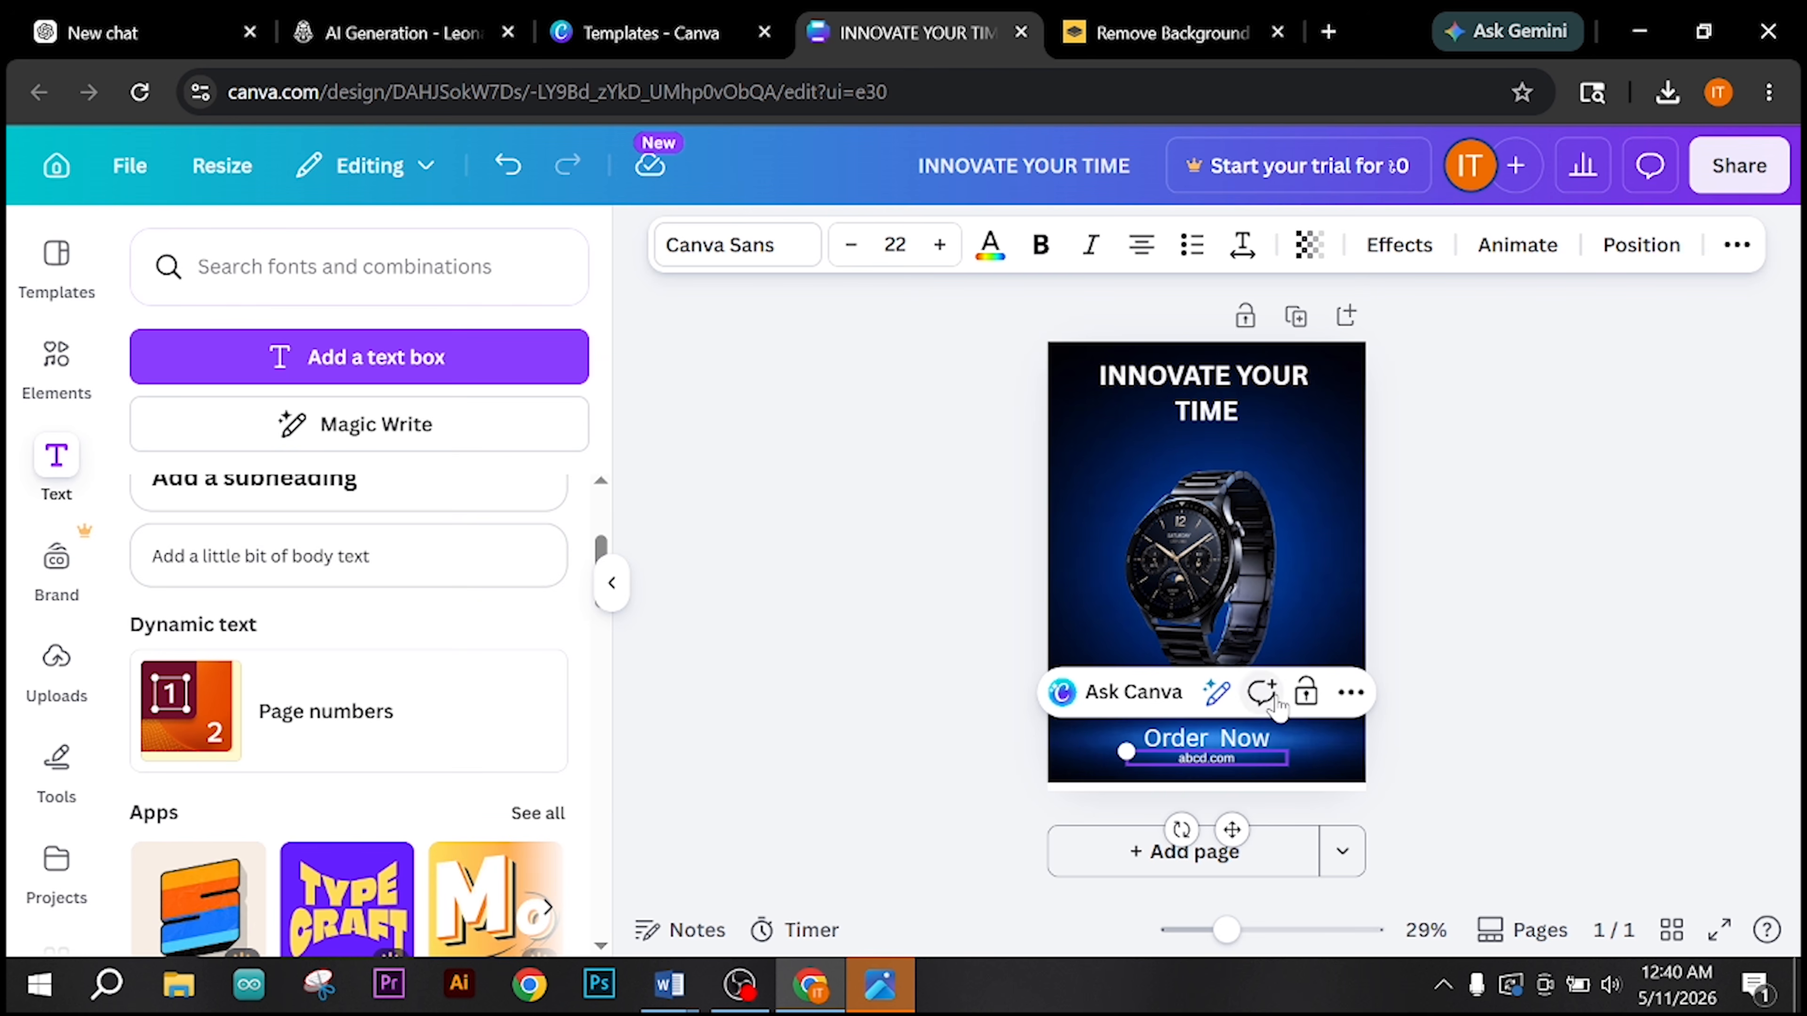
pyautogui.click(1507, 594)
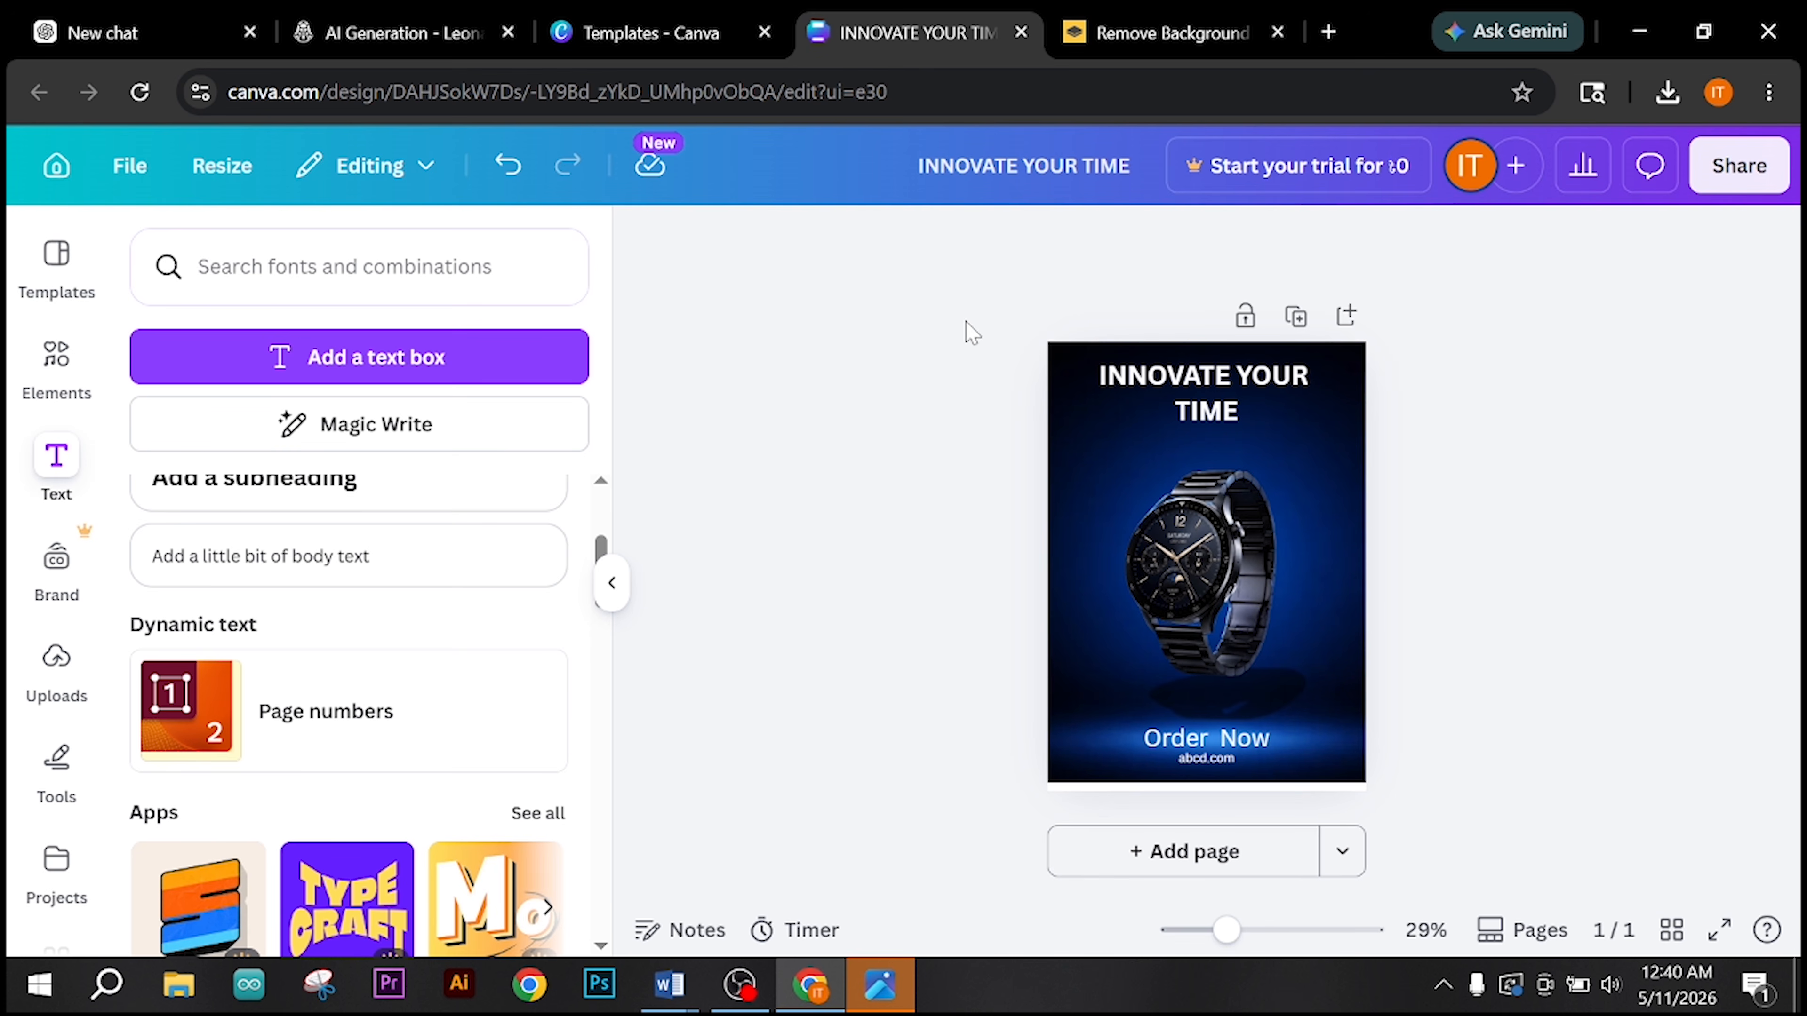
pyautogui.moveTo(972, 332); pyautogui.dragTo(1458, 829)
pyautogui.click(1531, 637)
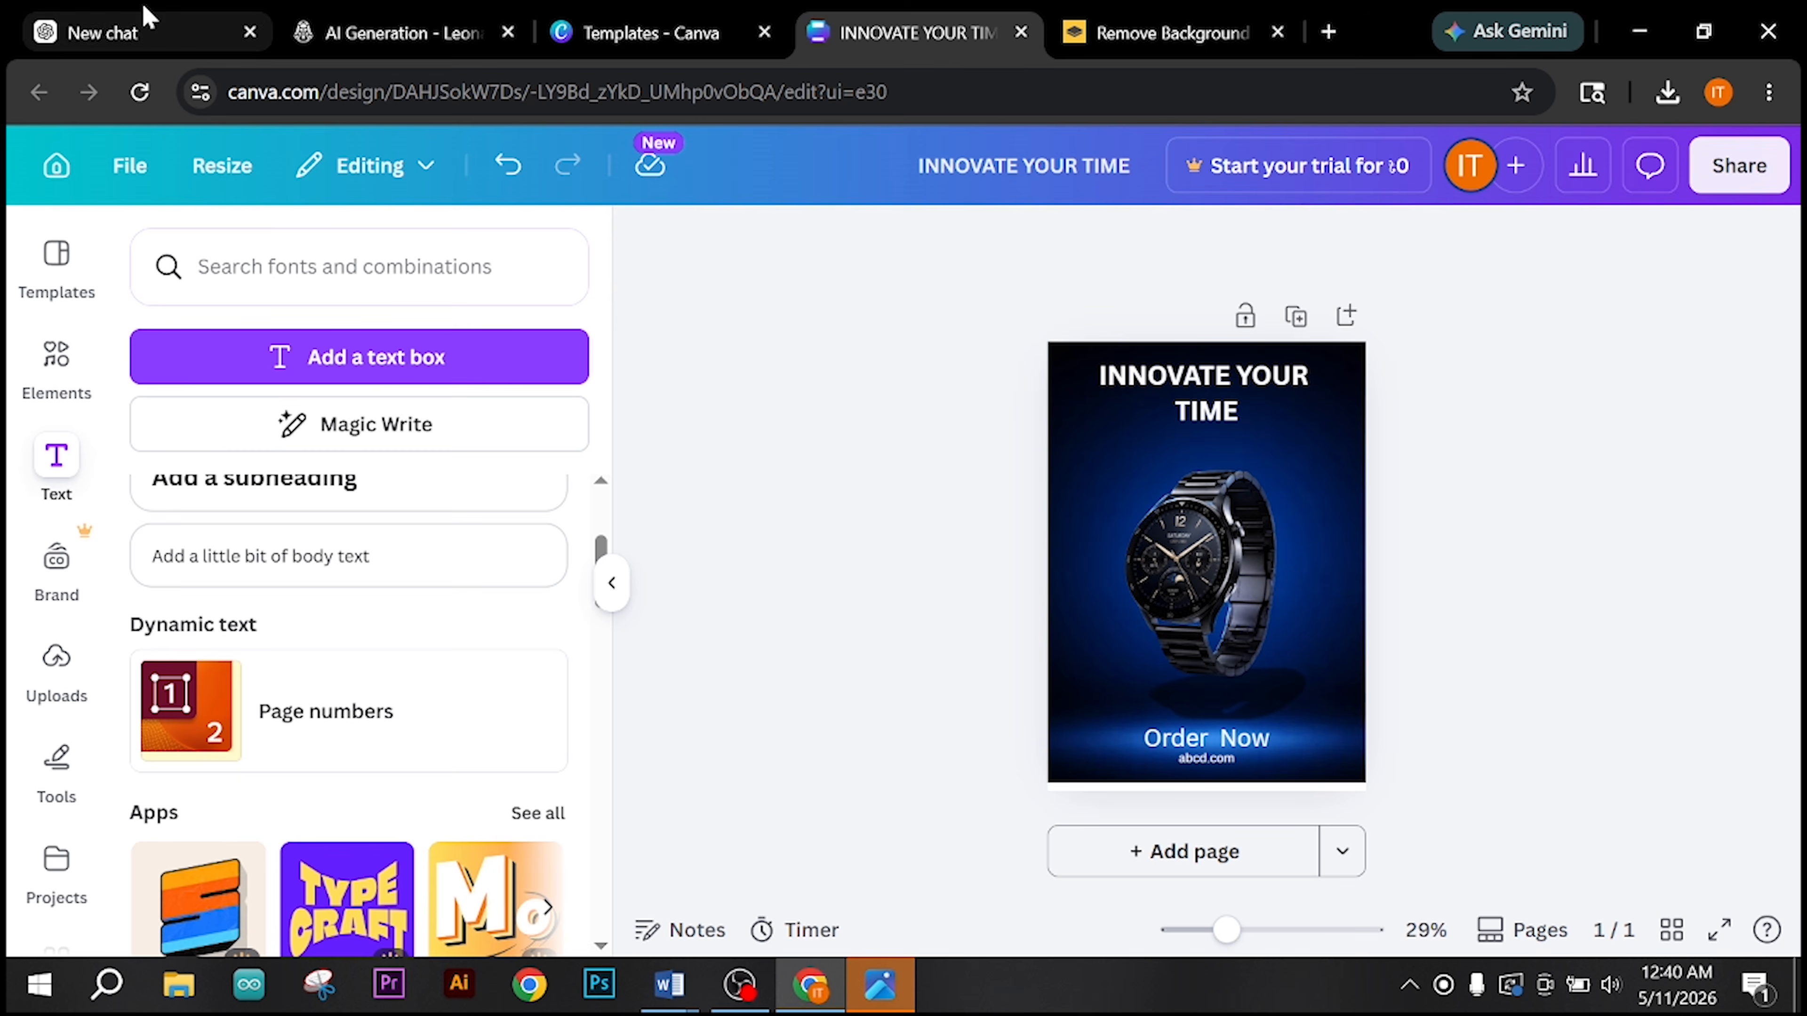
# Step: Close the enlarged background image in ChatGPT, switch to the other Chrome profile and open ChatGPT there
pyautogui.click(142, 31)
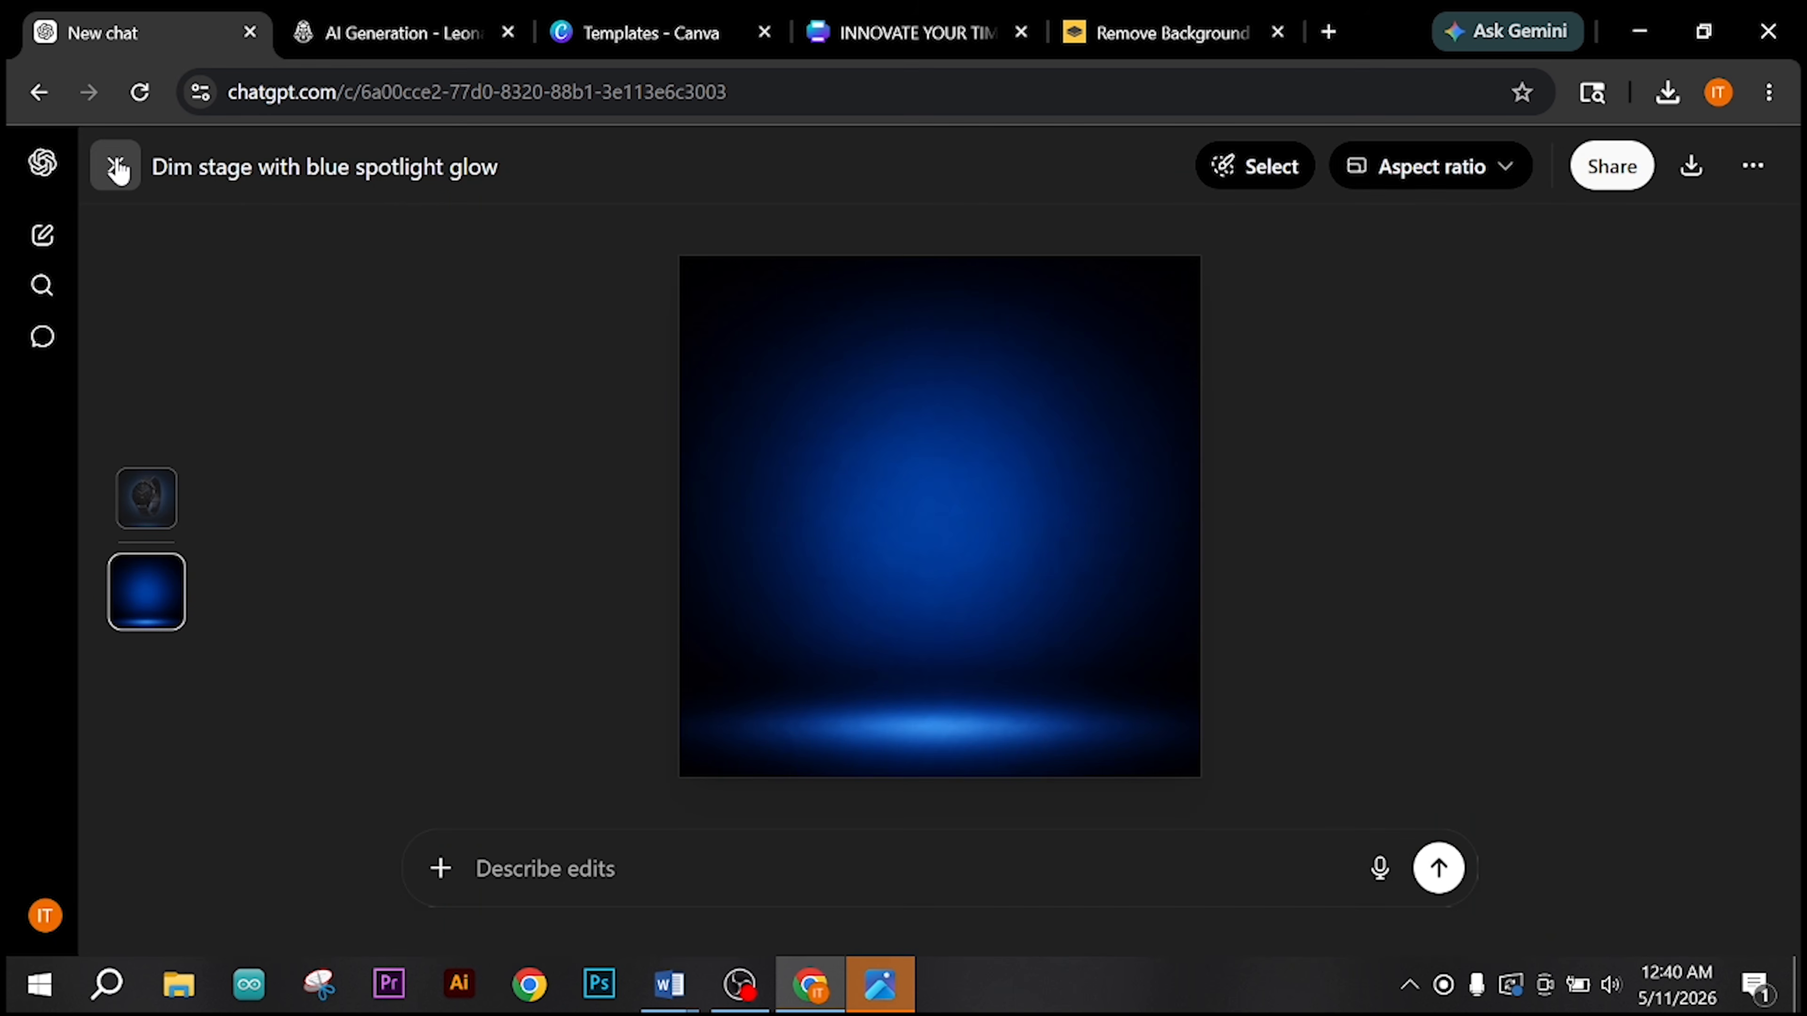
pyautogui.press('Escape')
pyautogui.scroll(-1, 1330, 796)
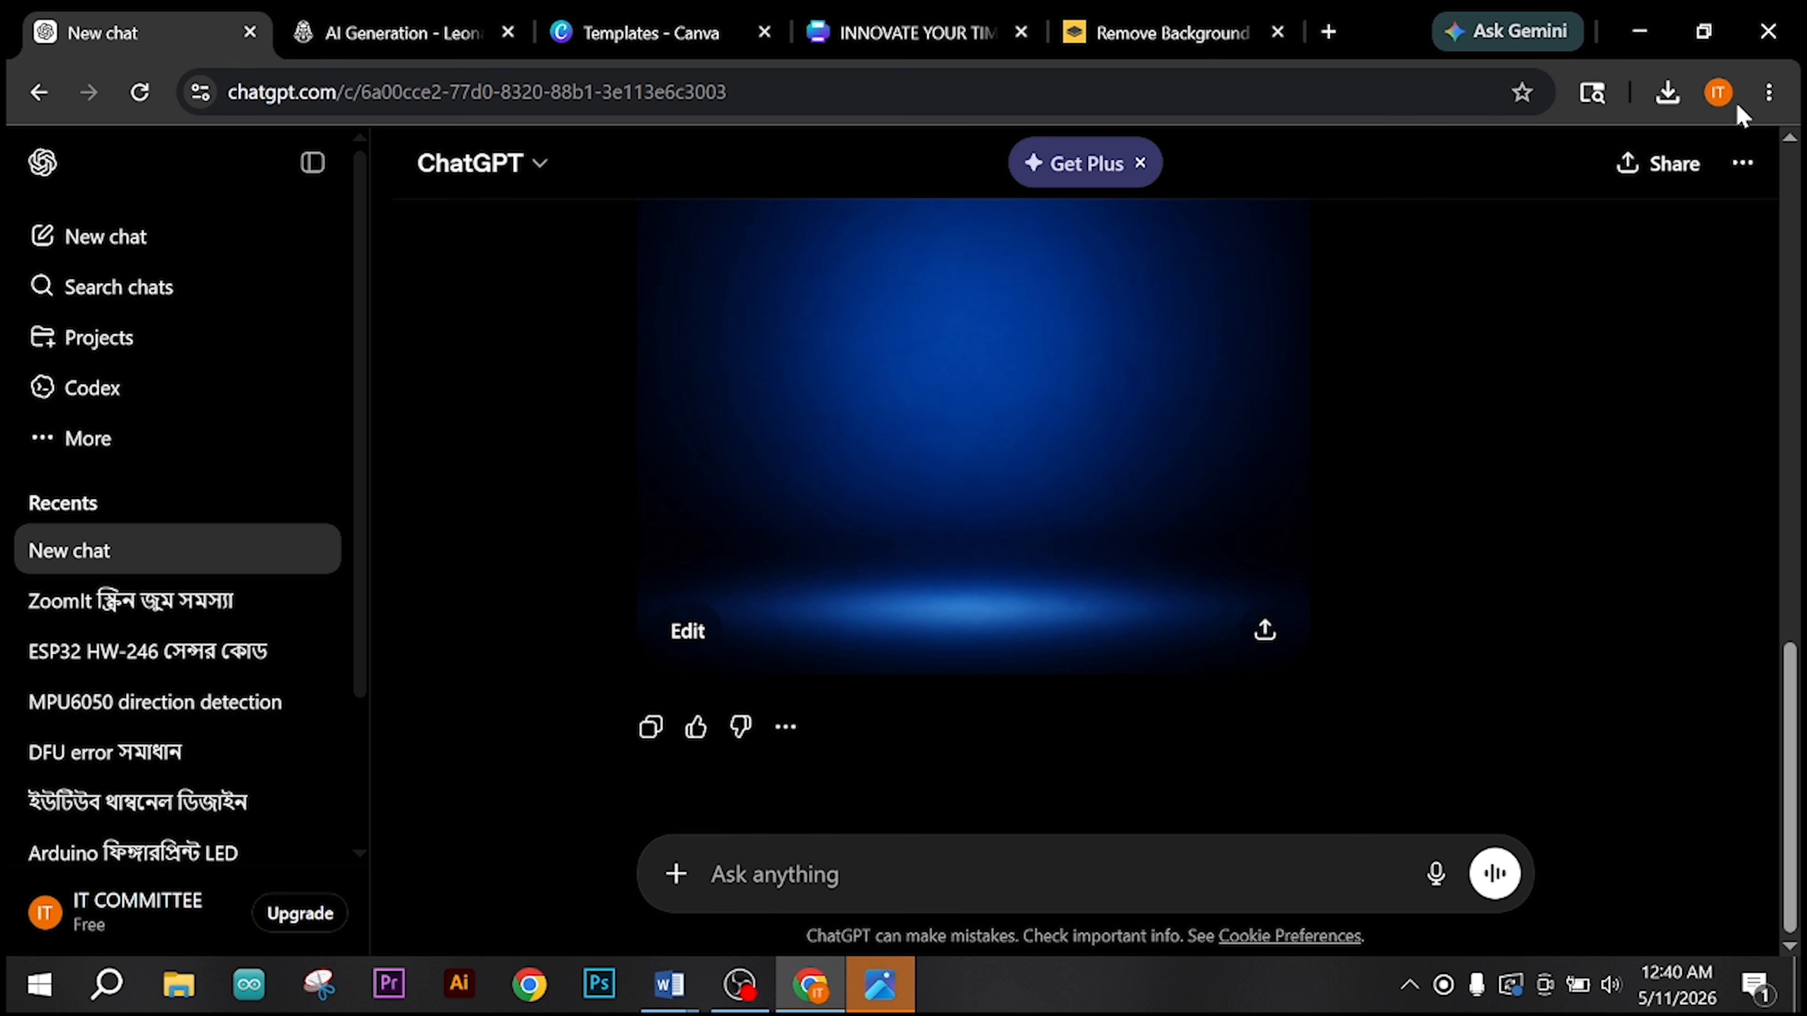
pyautogui.click(1718, 92)
pyautogui.click(1504, 697)
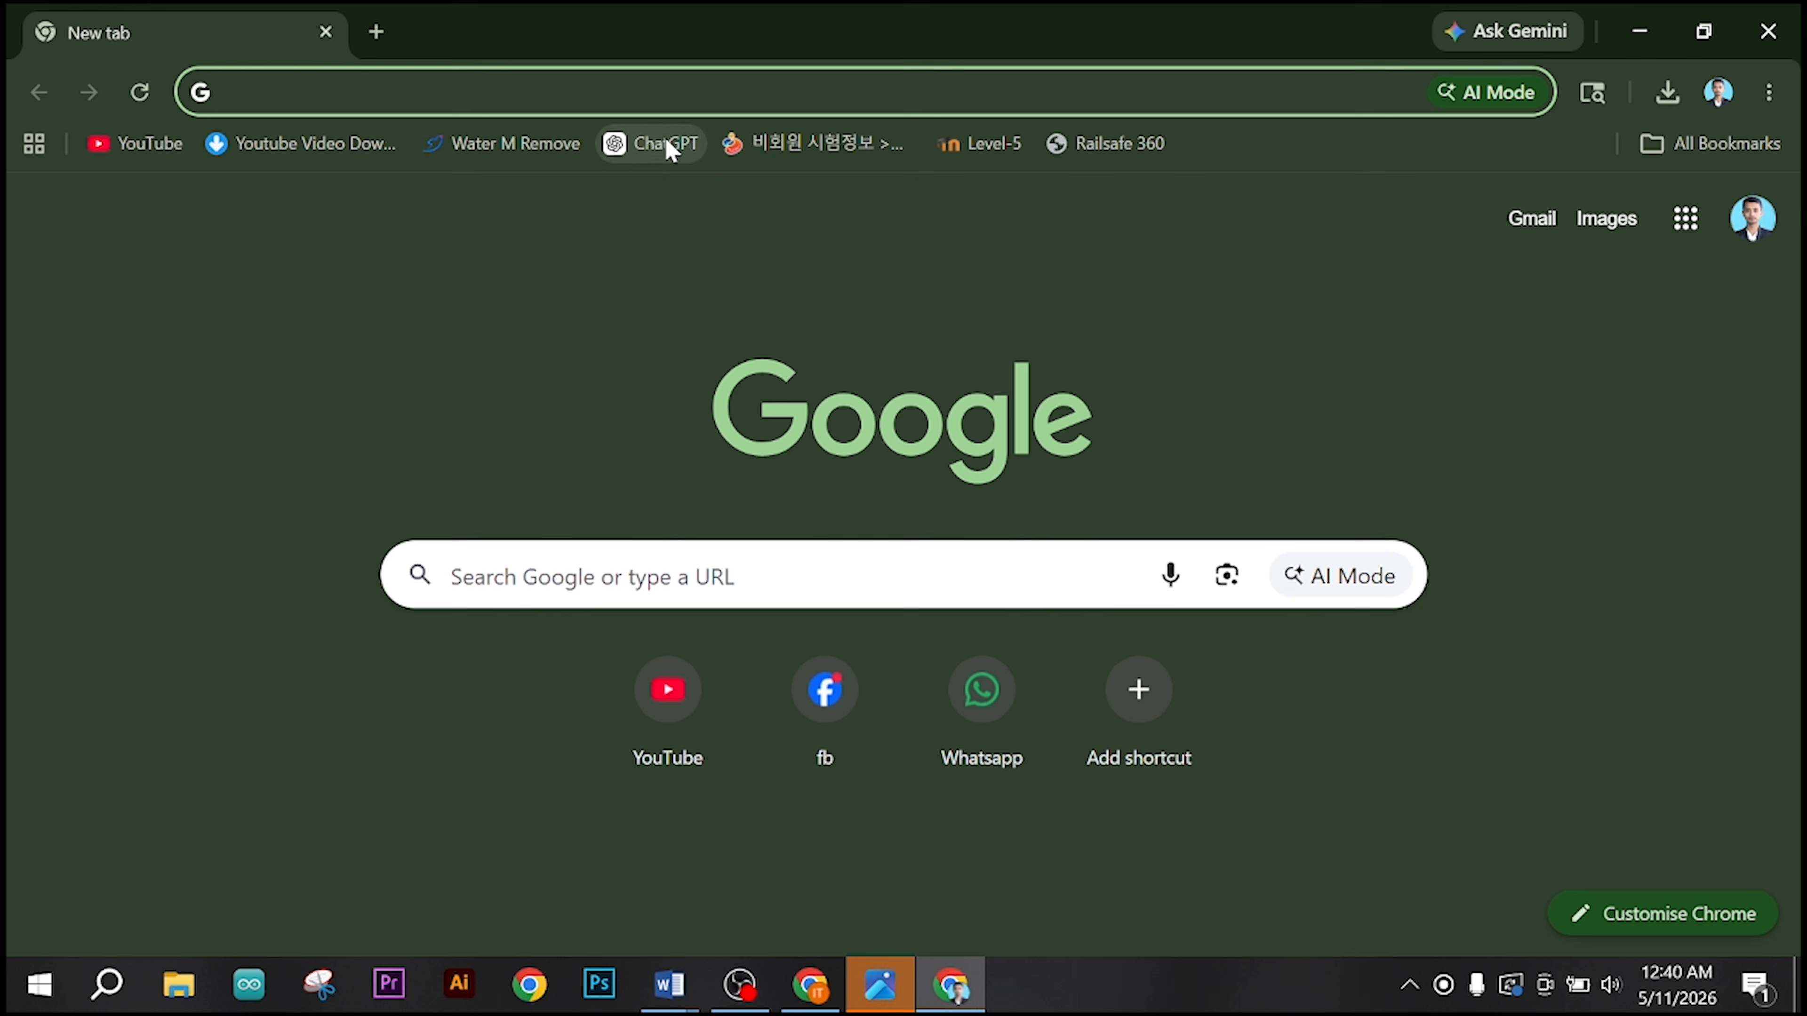
pyautogui.click(668, 145)
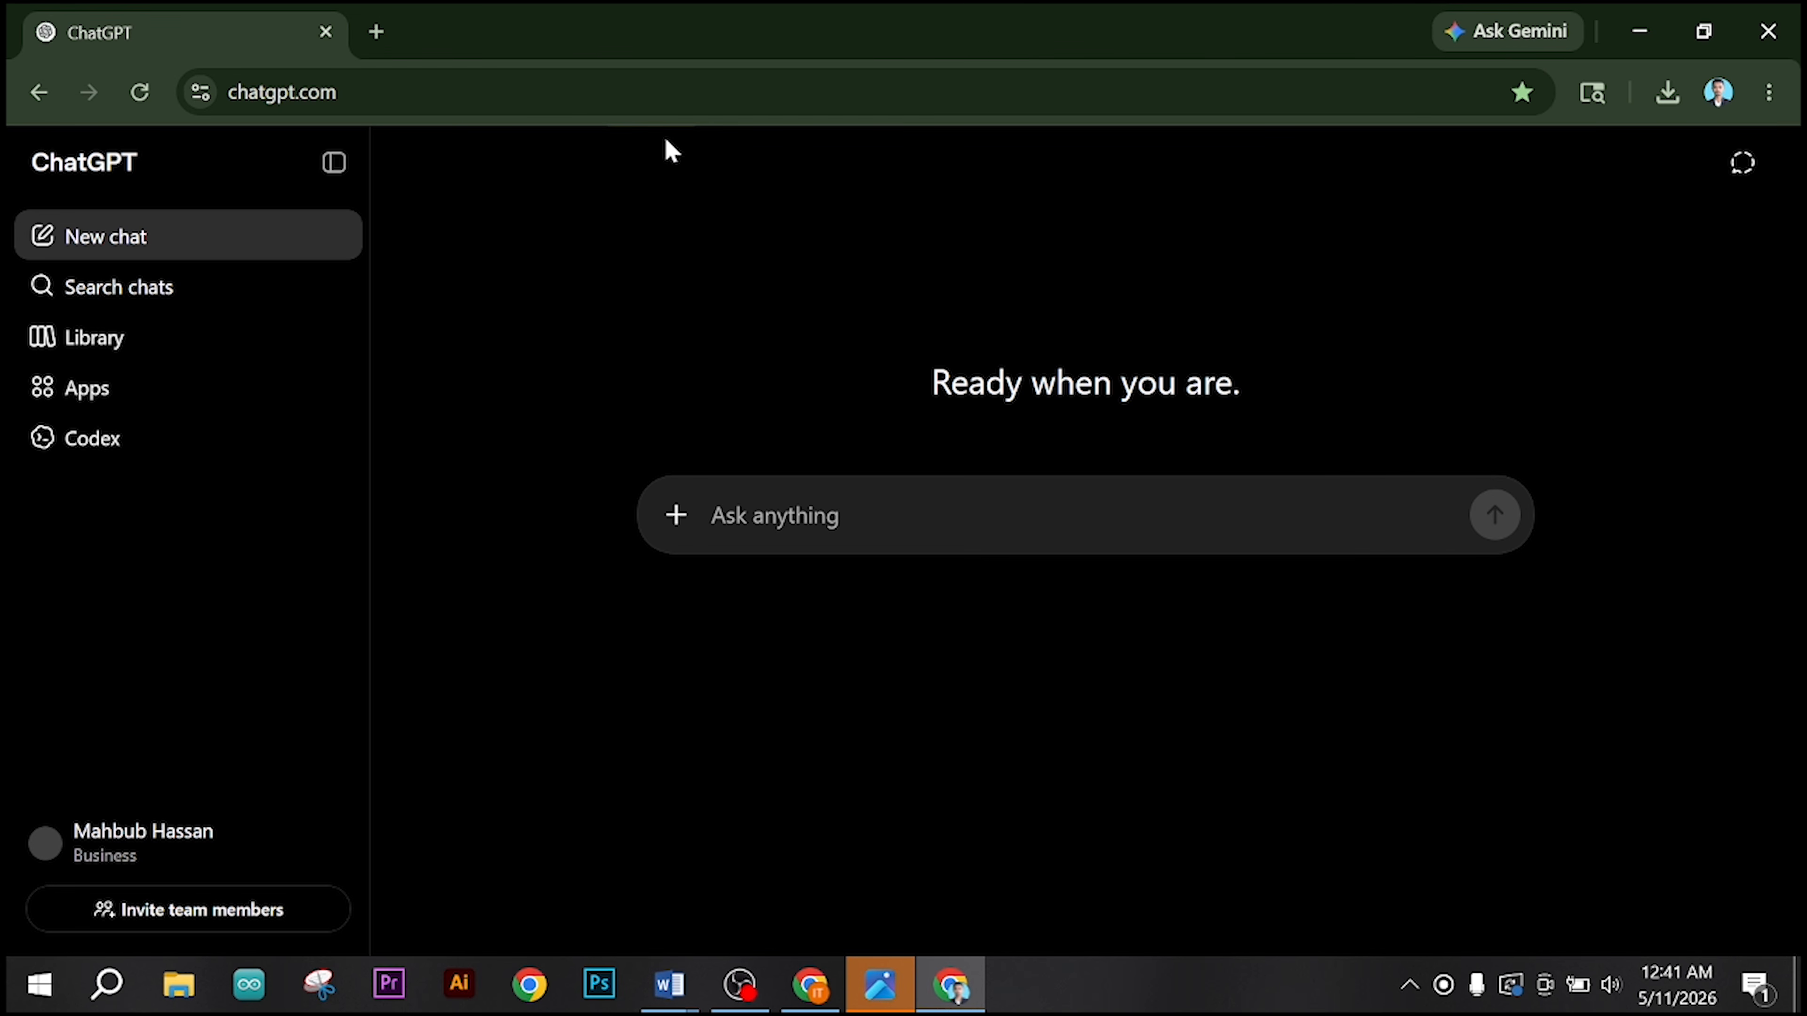
# Step: Attach the downloaded watch image without background to the new ChatGPT chat
pyautogui.click(676, 517)
pyautogui.click(756, 574)
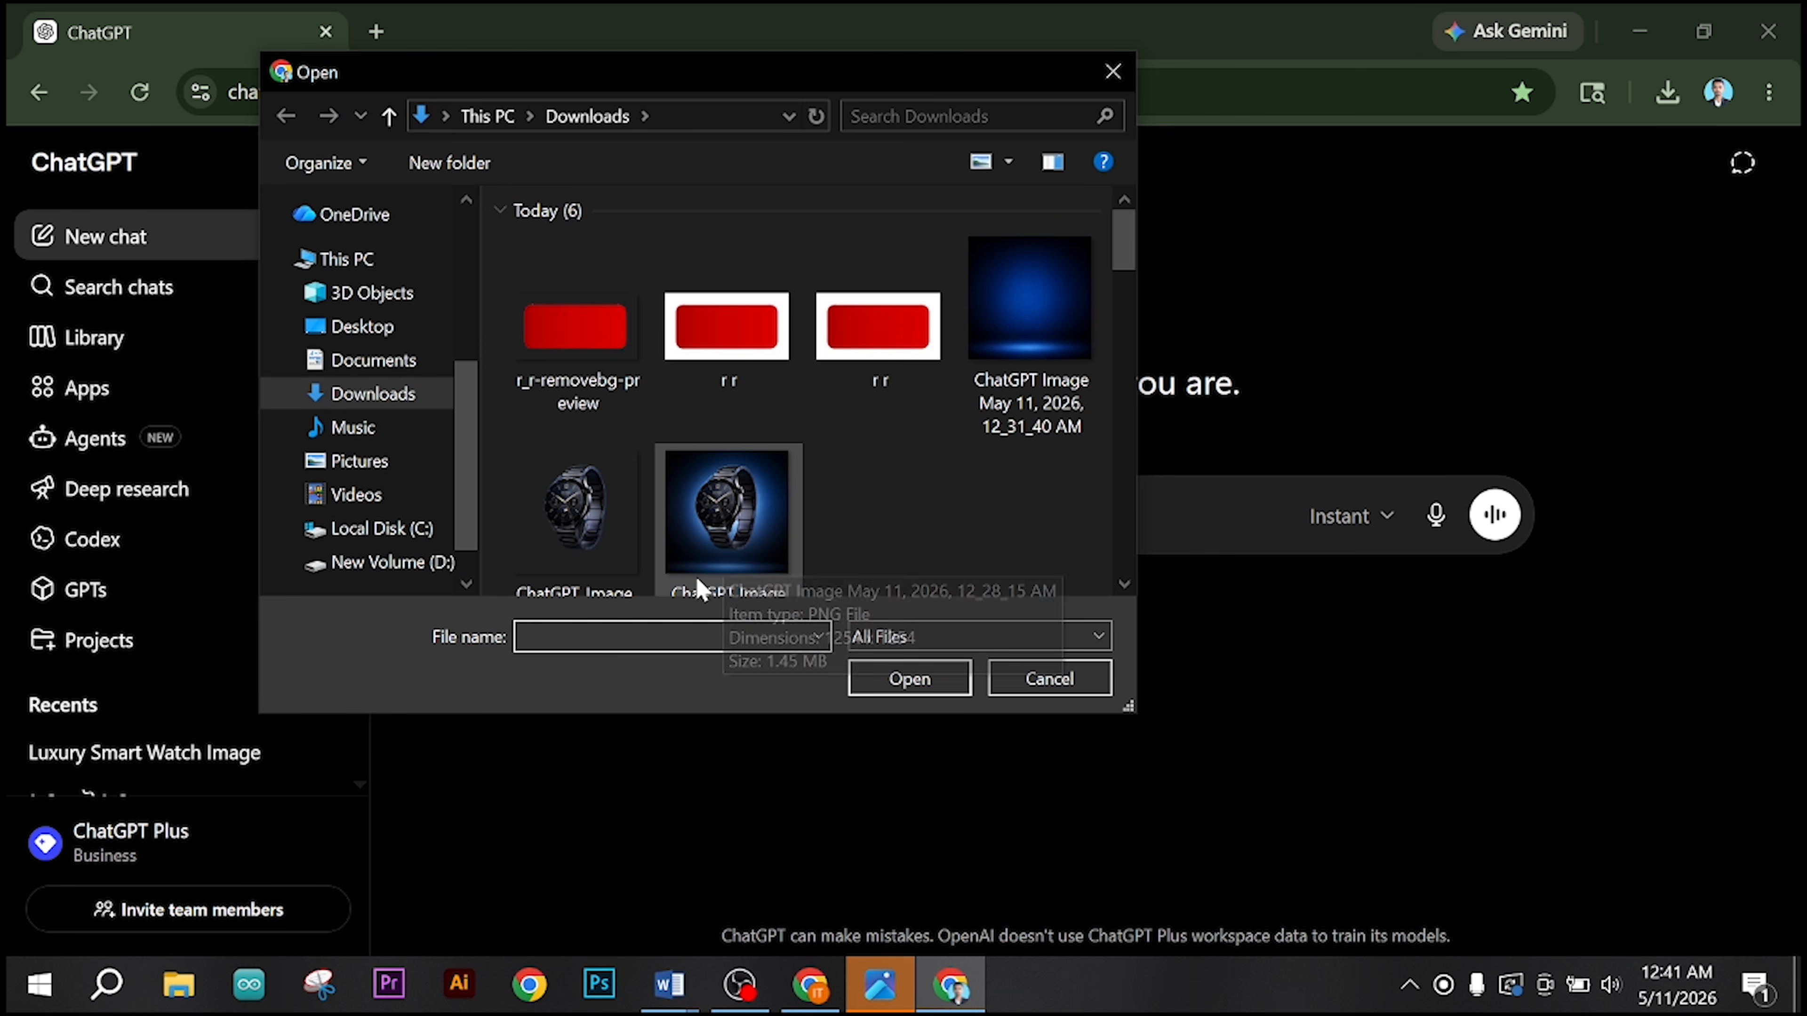
pyautogui.doubleClick(575, 525)
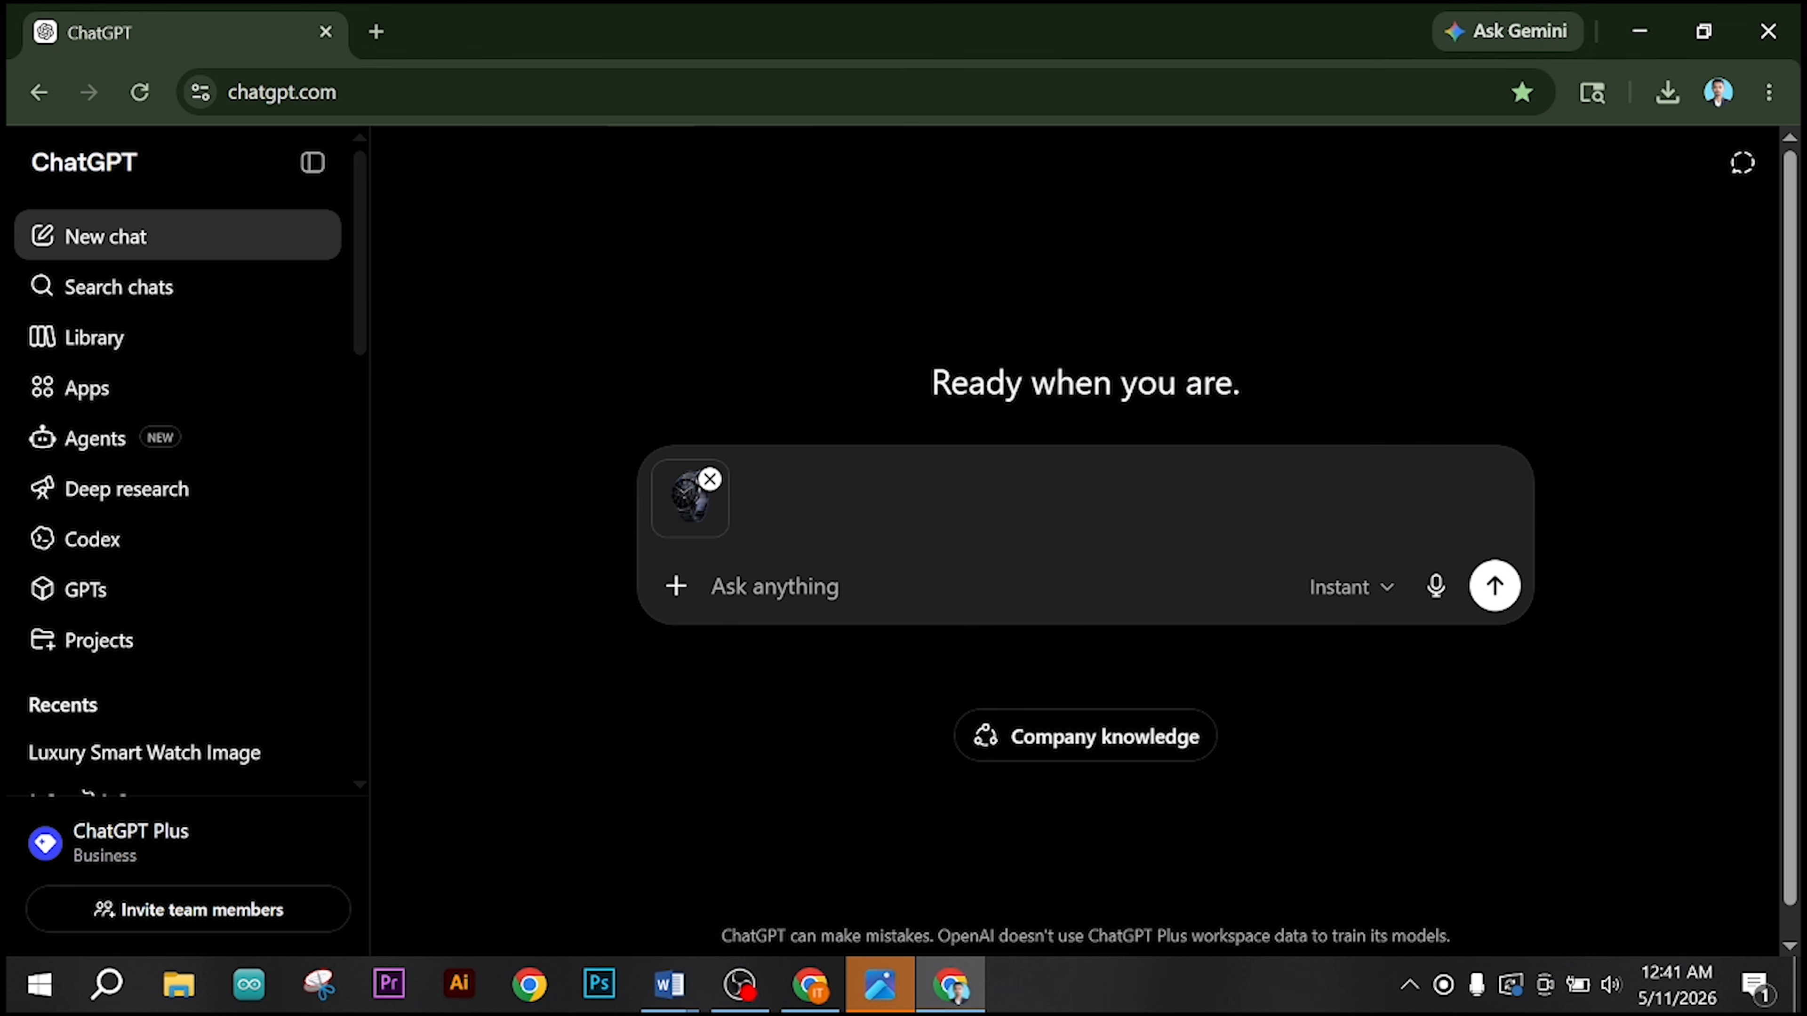
# Step: Begin the prompt for the attached watch image with "make a poster using the bellow condition:-"
pyautogui.write('make a')
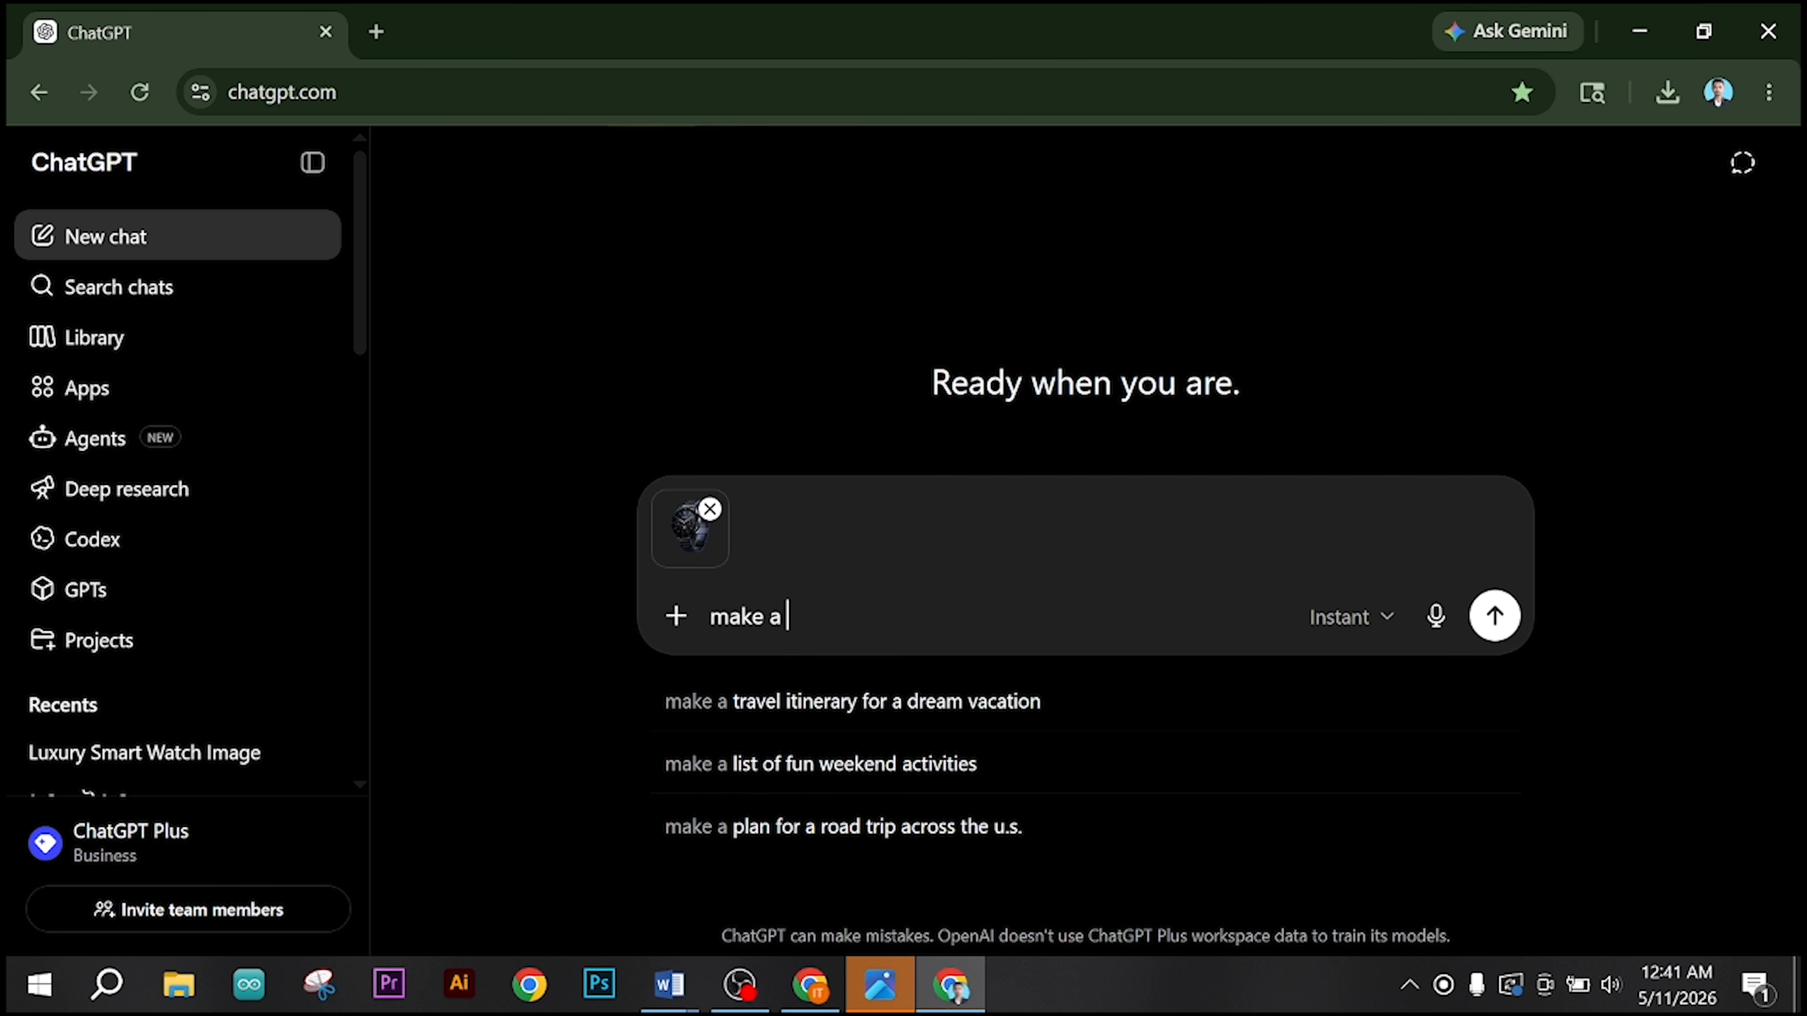
pyautogui.write(' poster')
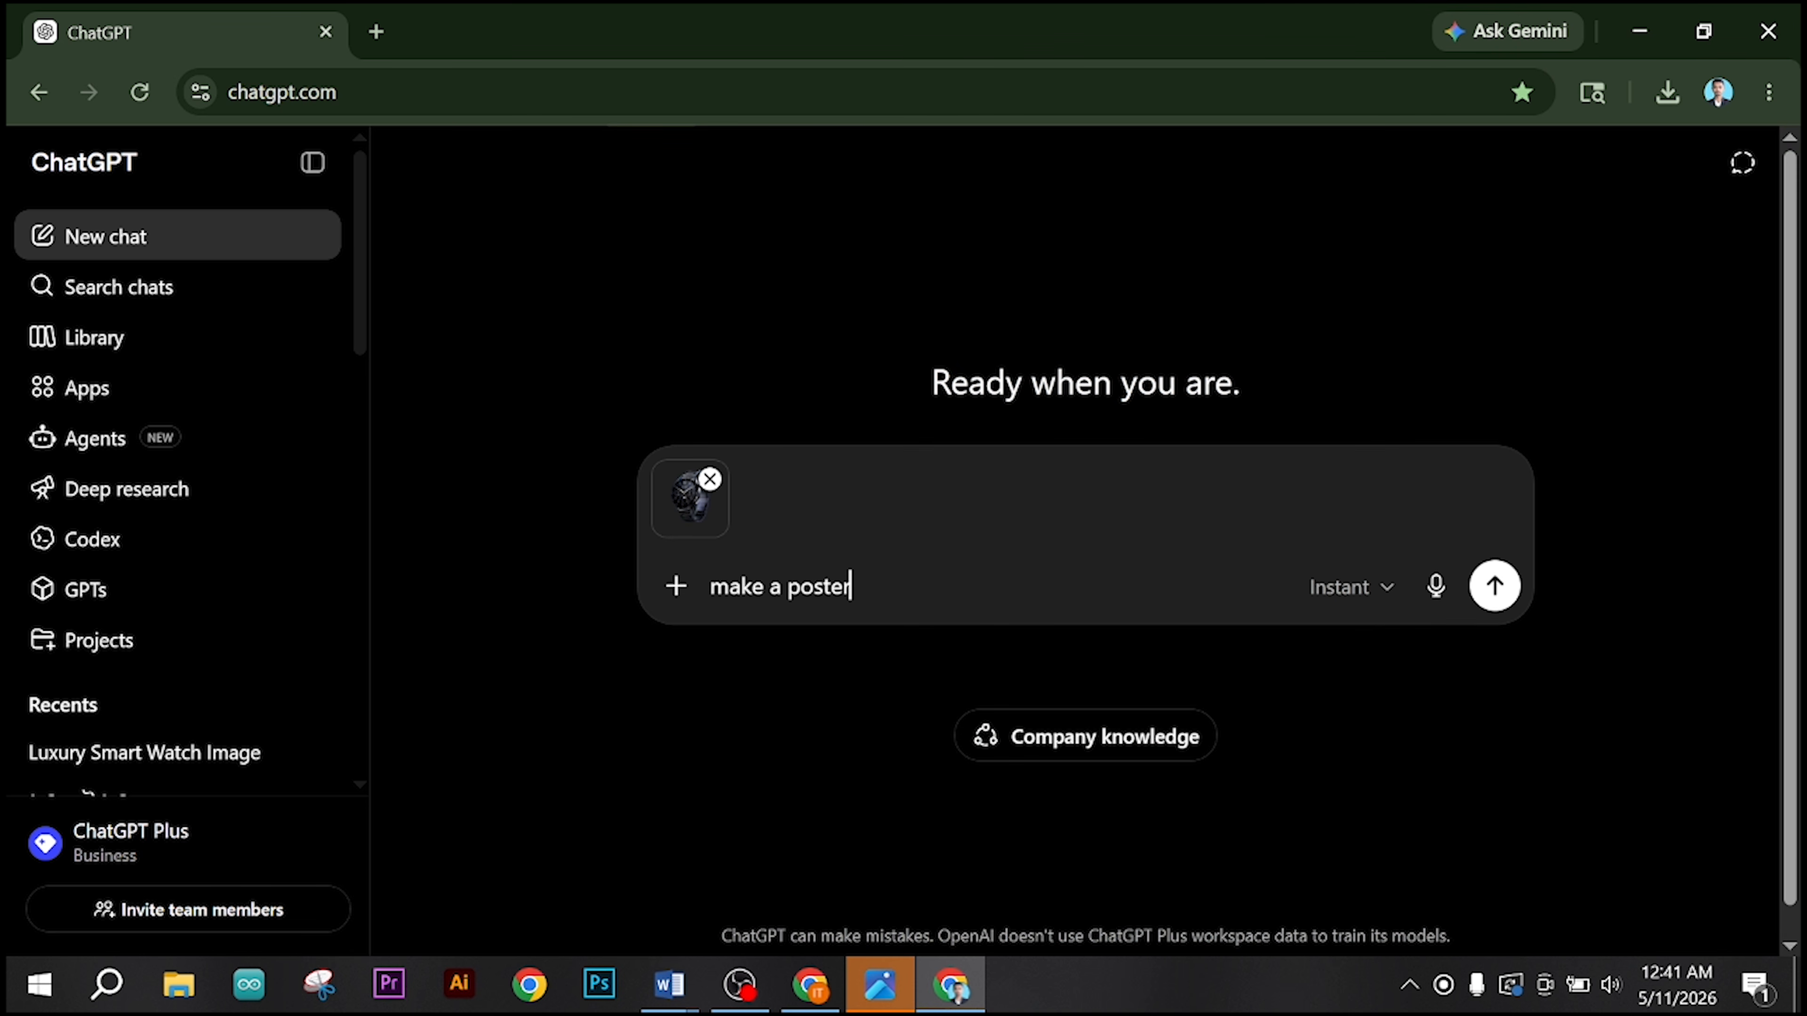
pyautogui.write(' s')
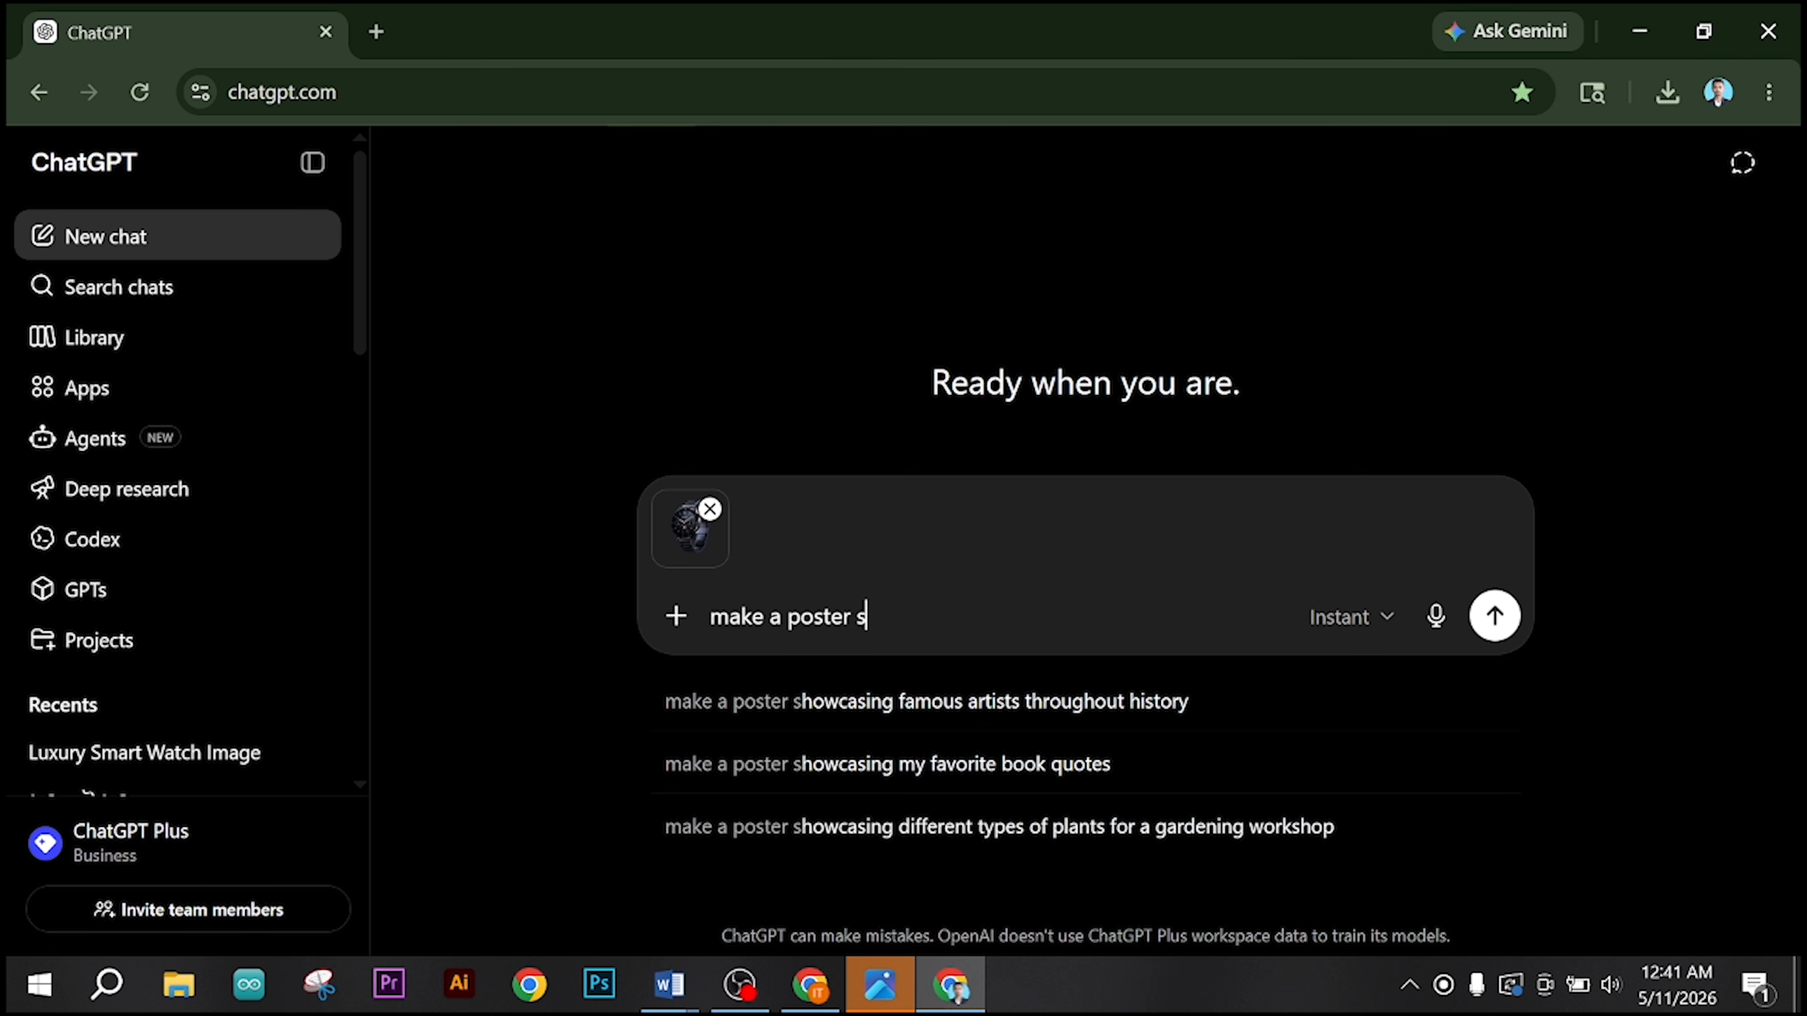
pyautogui.press('BackSpace')
pyautogui.write('usin')
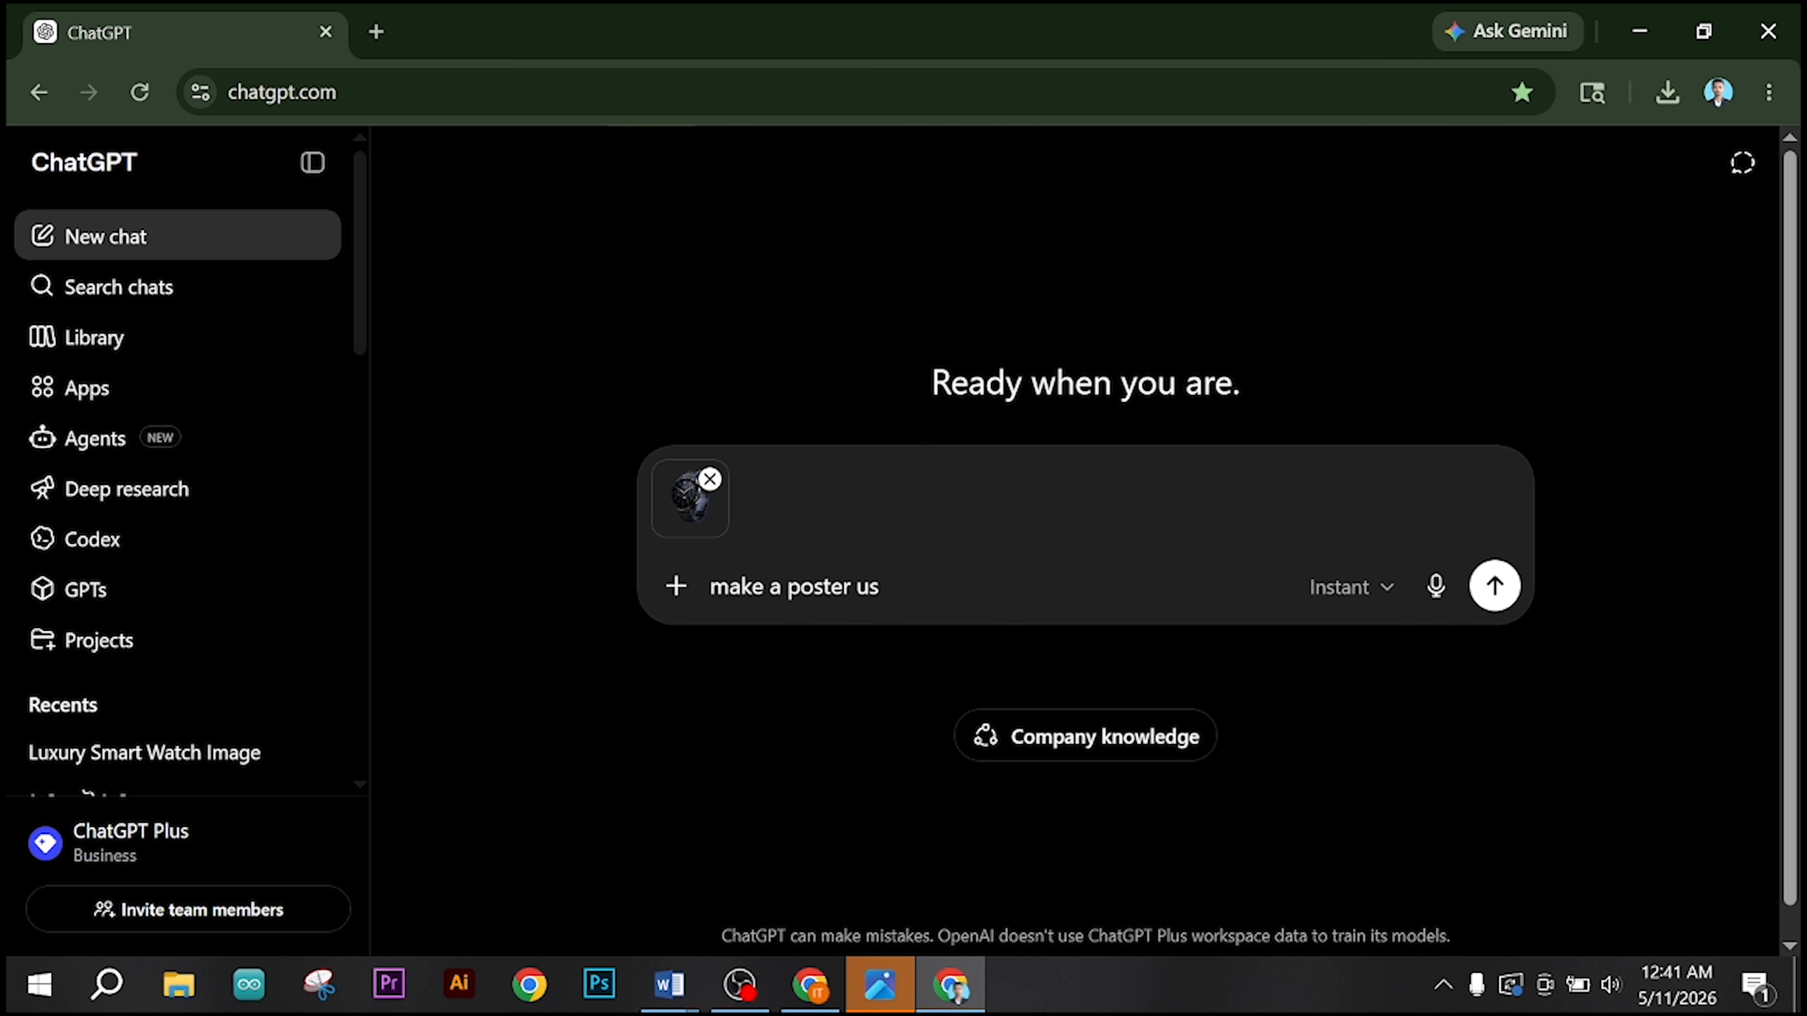
pyautogui.write('g the ')
pyautogui.write('d')
pyautogui.write('belo')
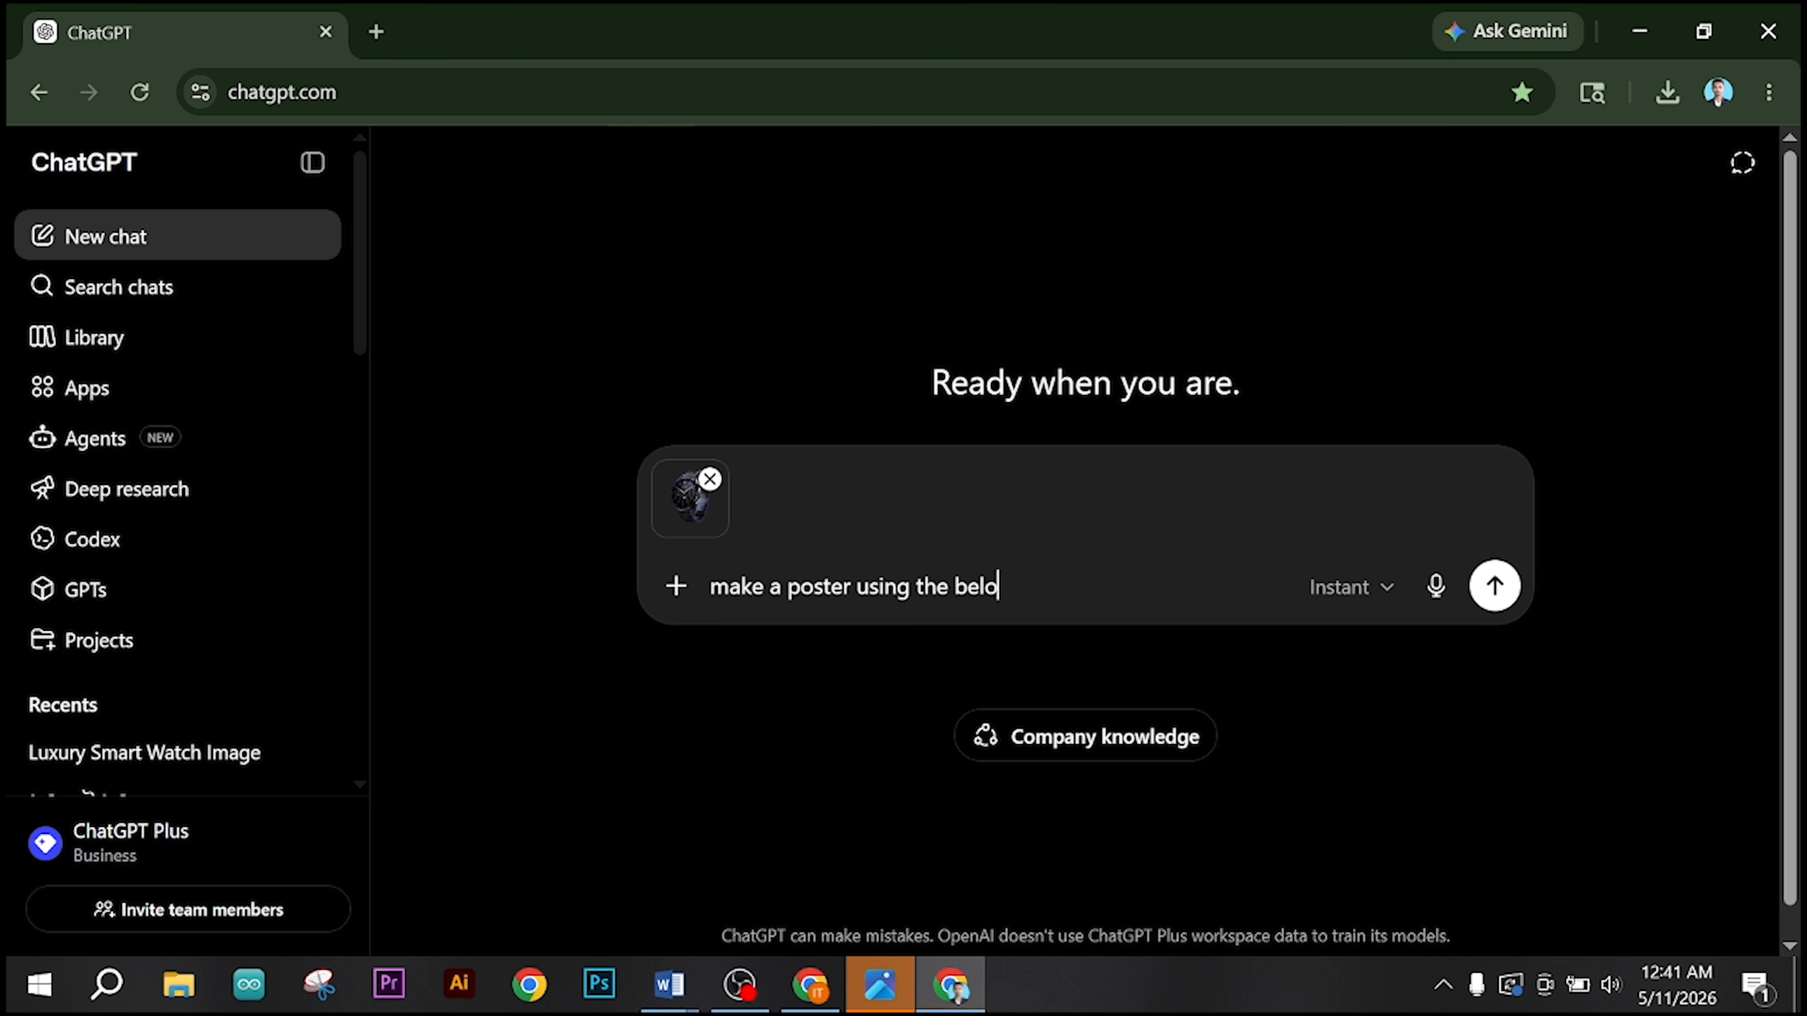
pyautogui.press('BackSpace')
pyautogui.write('low d')
pyautogui.write('onditi')
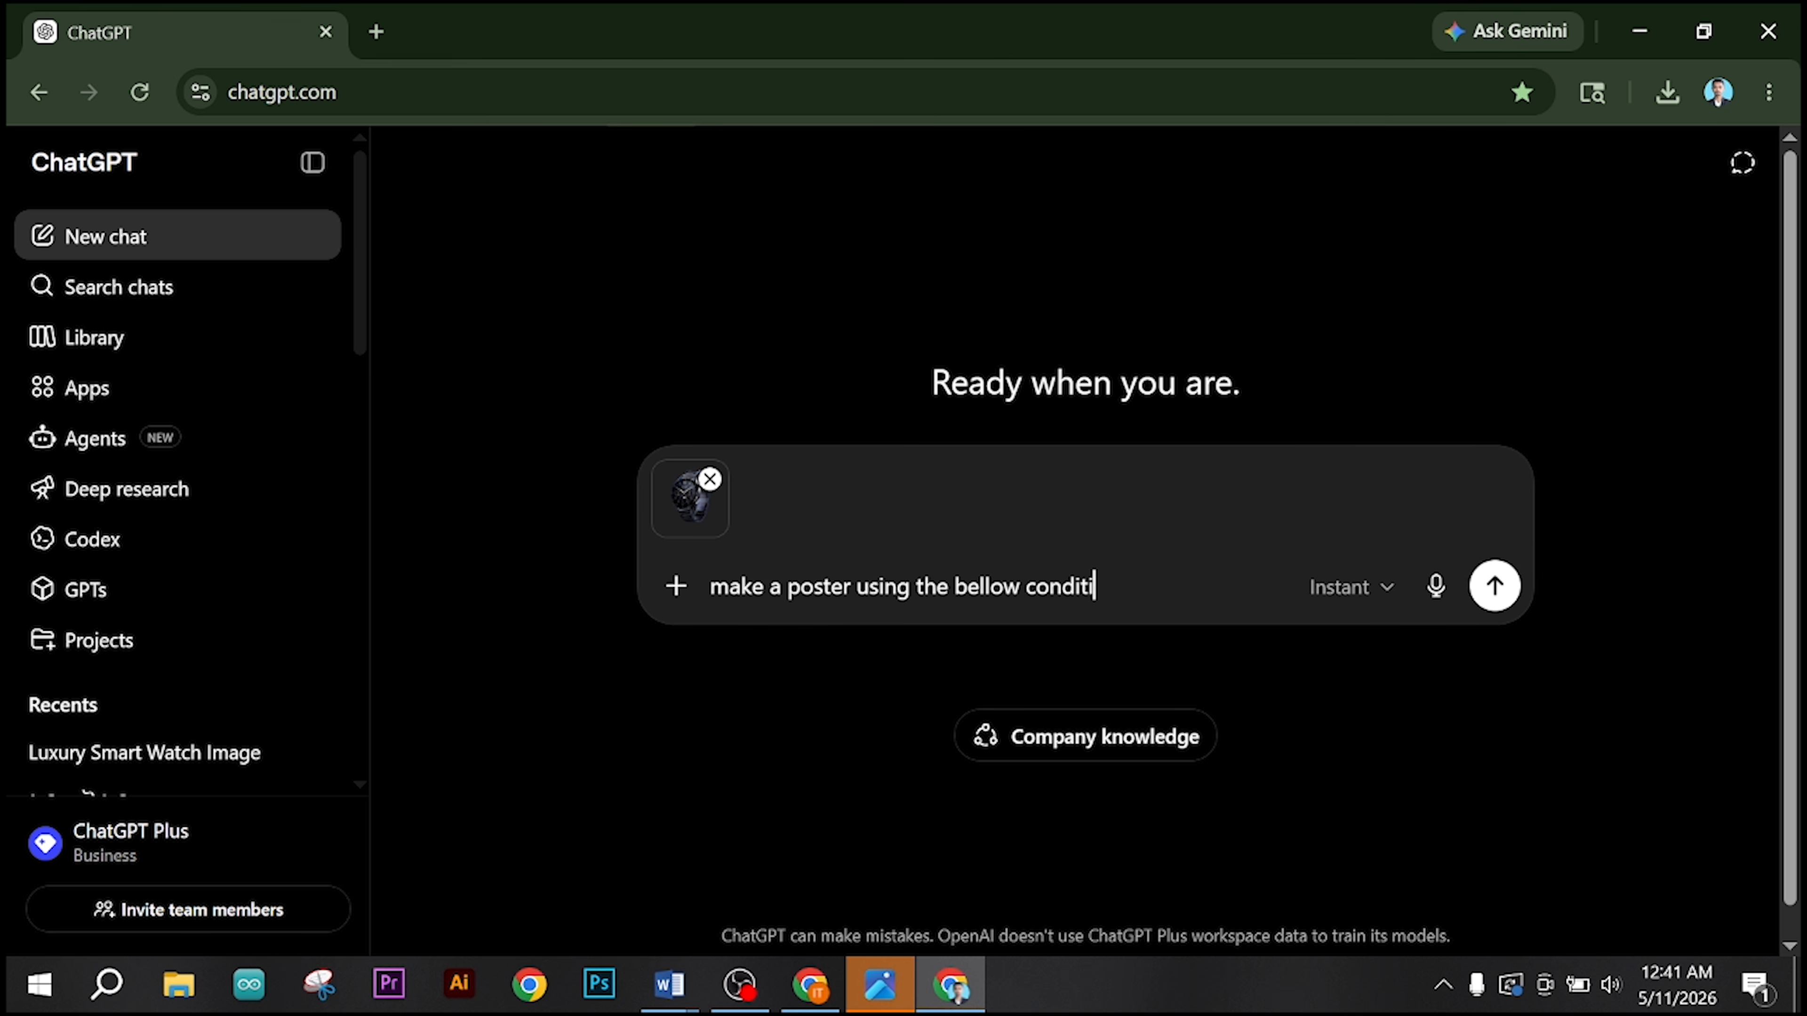
pyautogui.write('on: make a pr')
# Step: Continue the prompt with "make a professional background use dark blue color."
pyautogui.write('ofe')
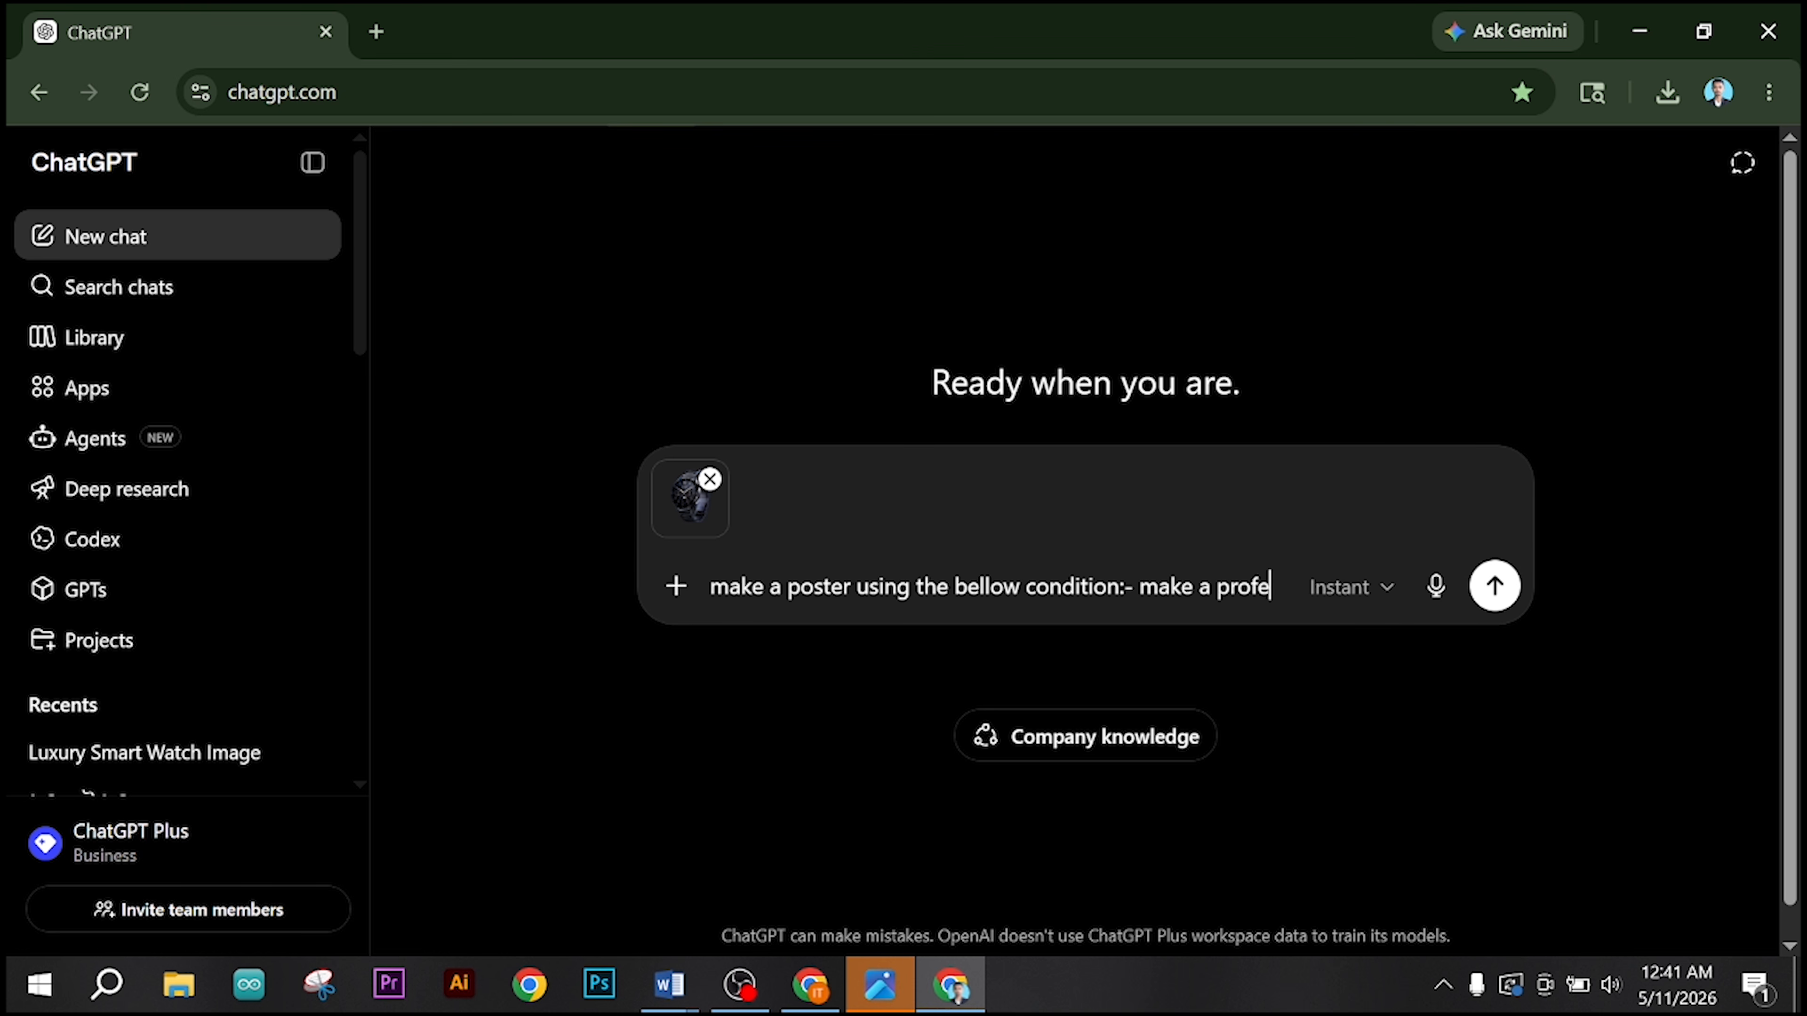
pyautogui.write('ssional ba')
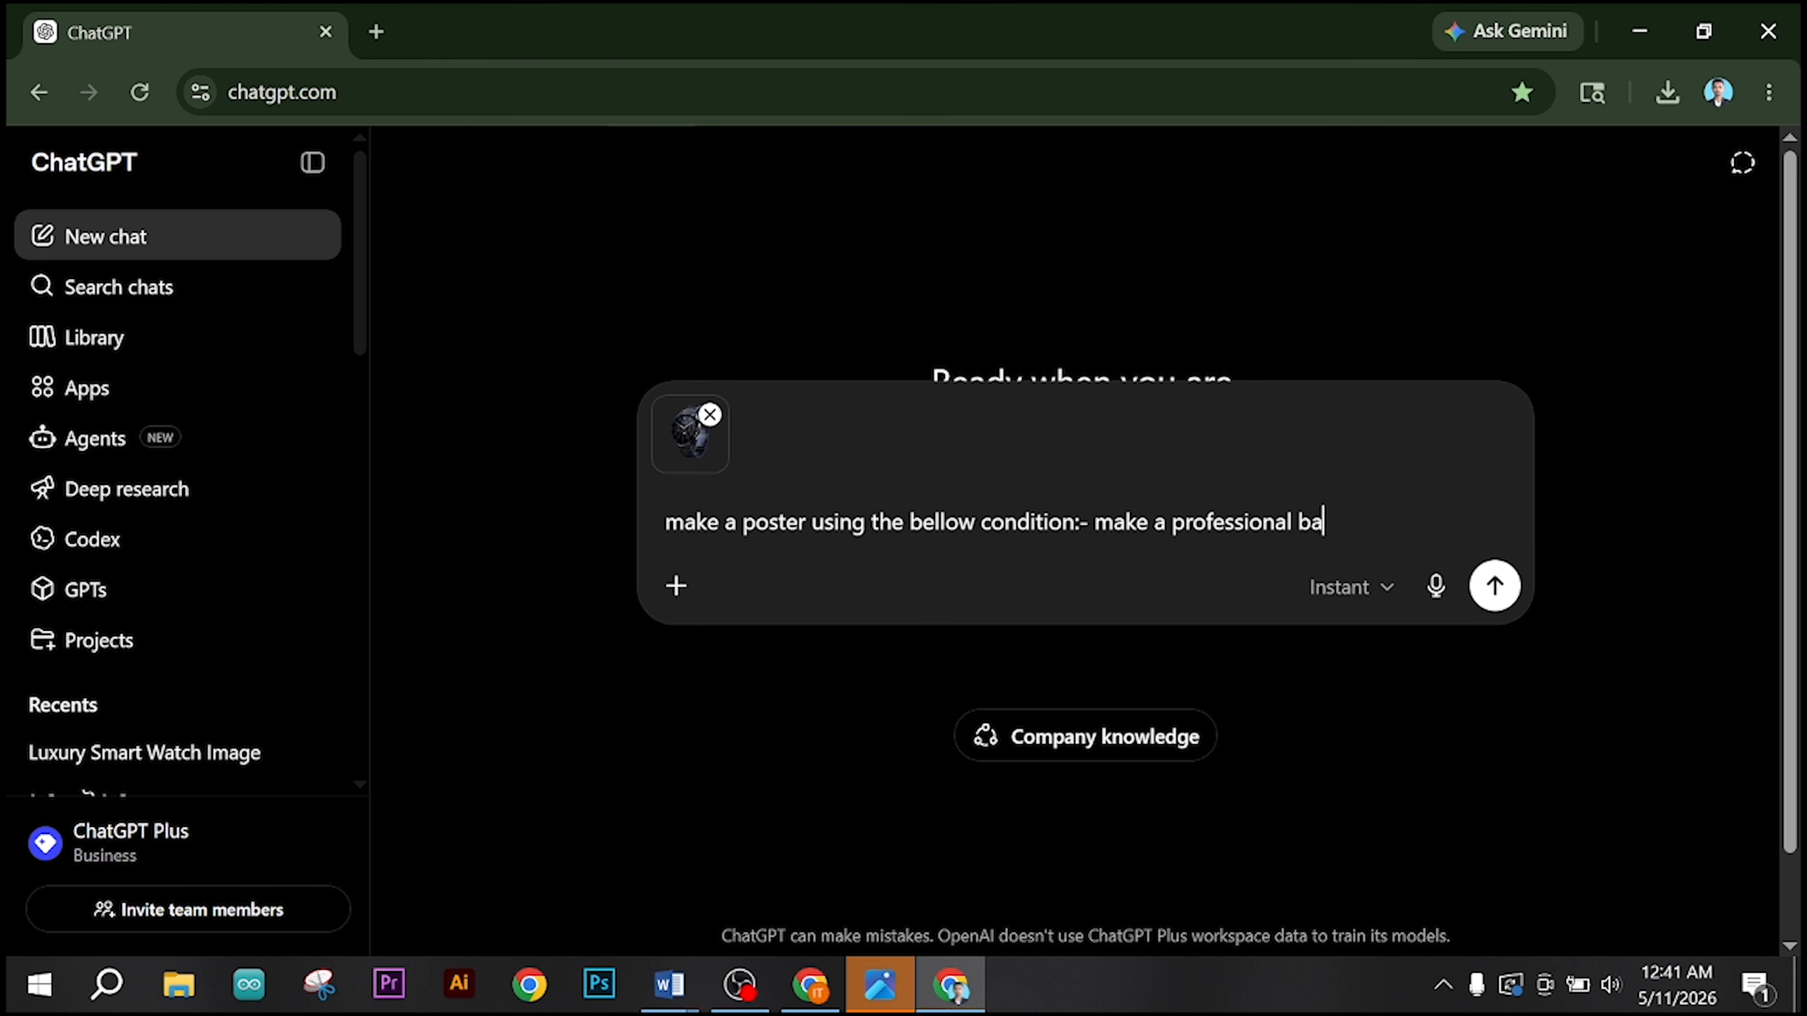
pyautogui.write('ckground use ')
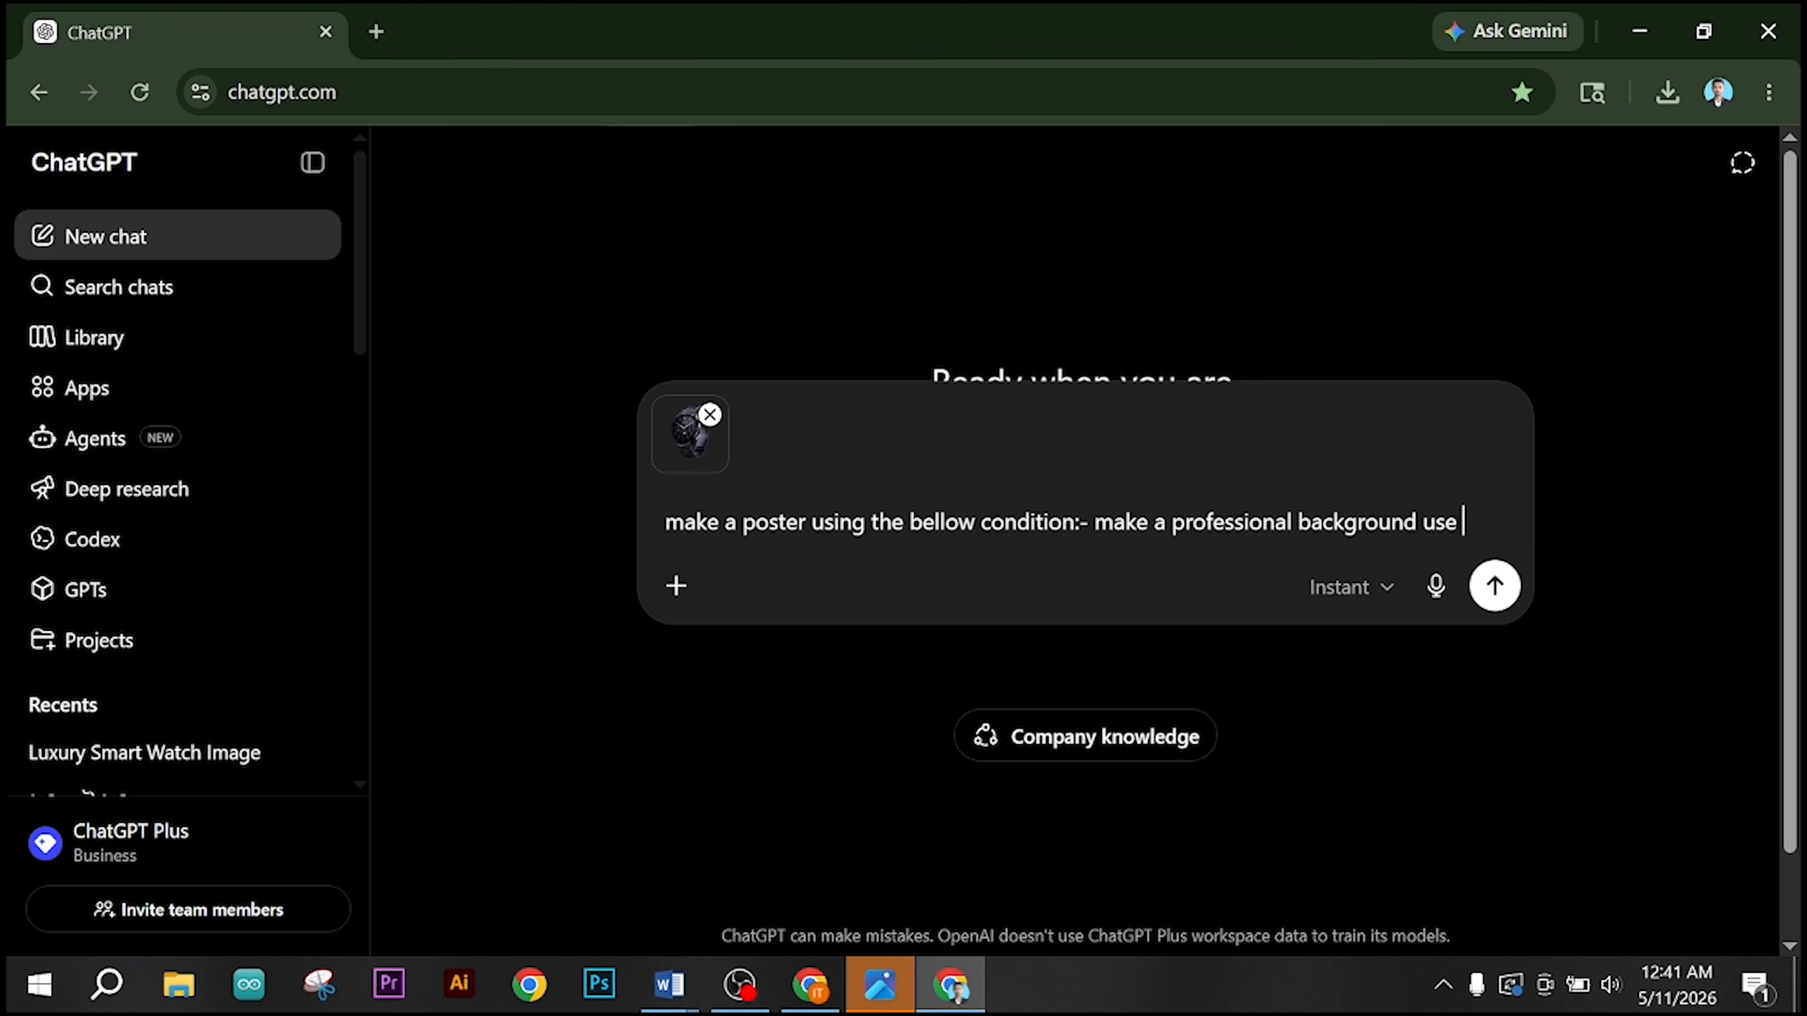
pyautogui.write('dark b')
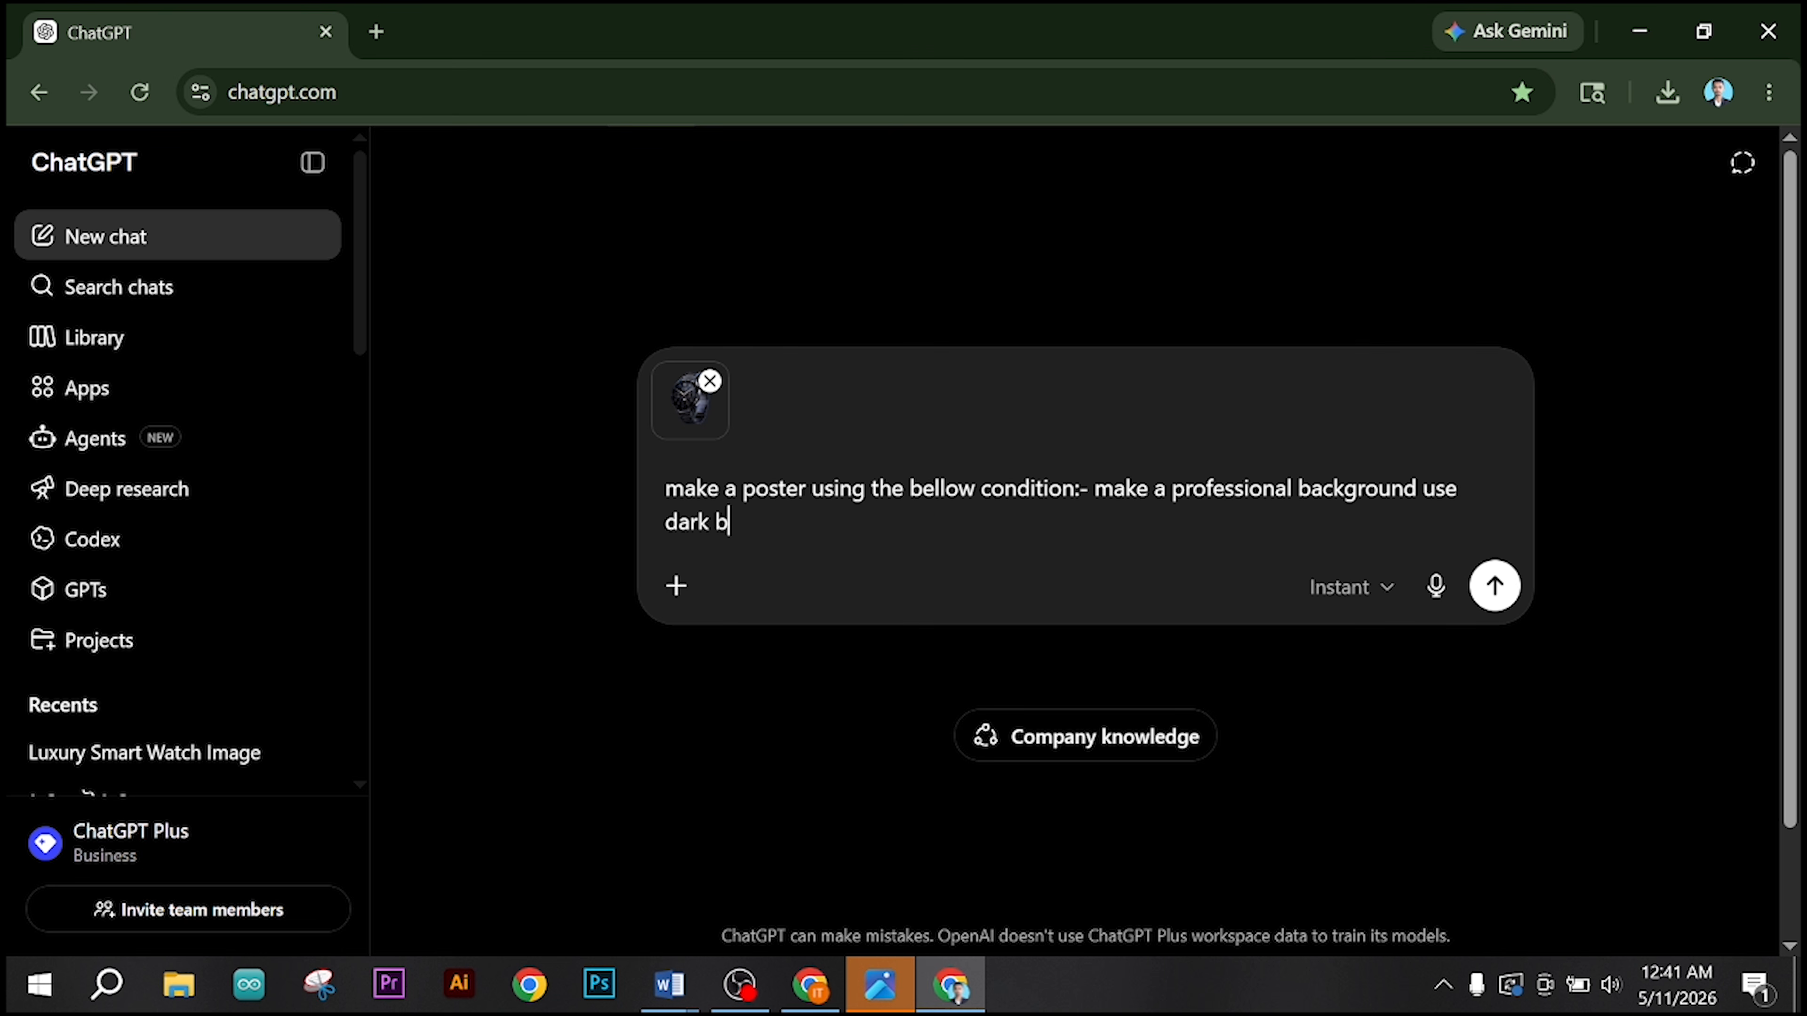
pyautogui.write('lue color. Make')
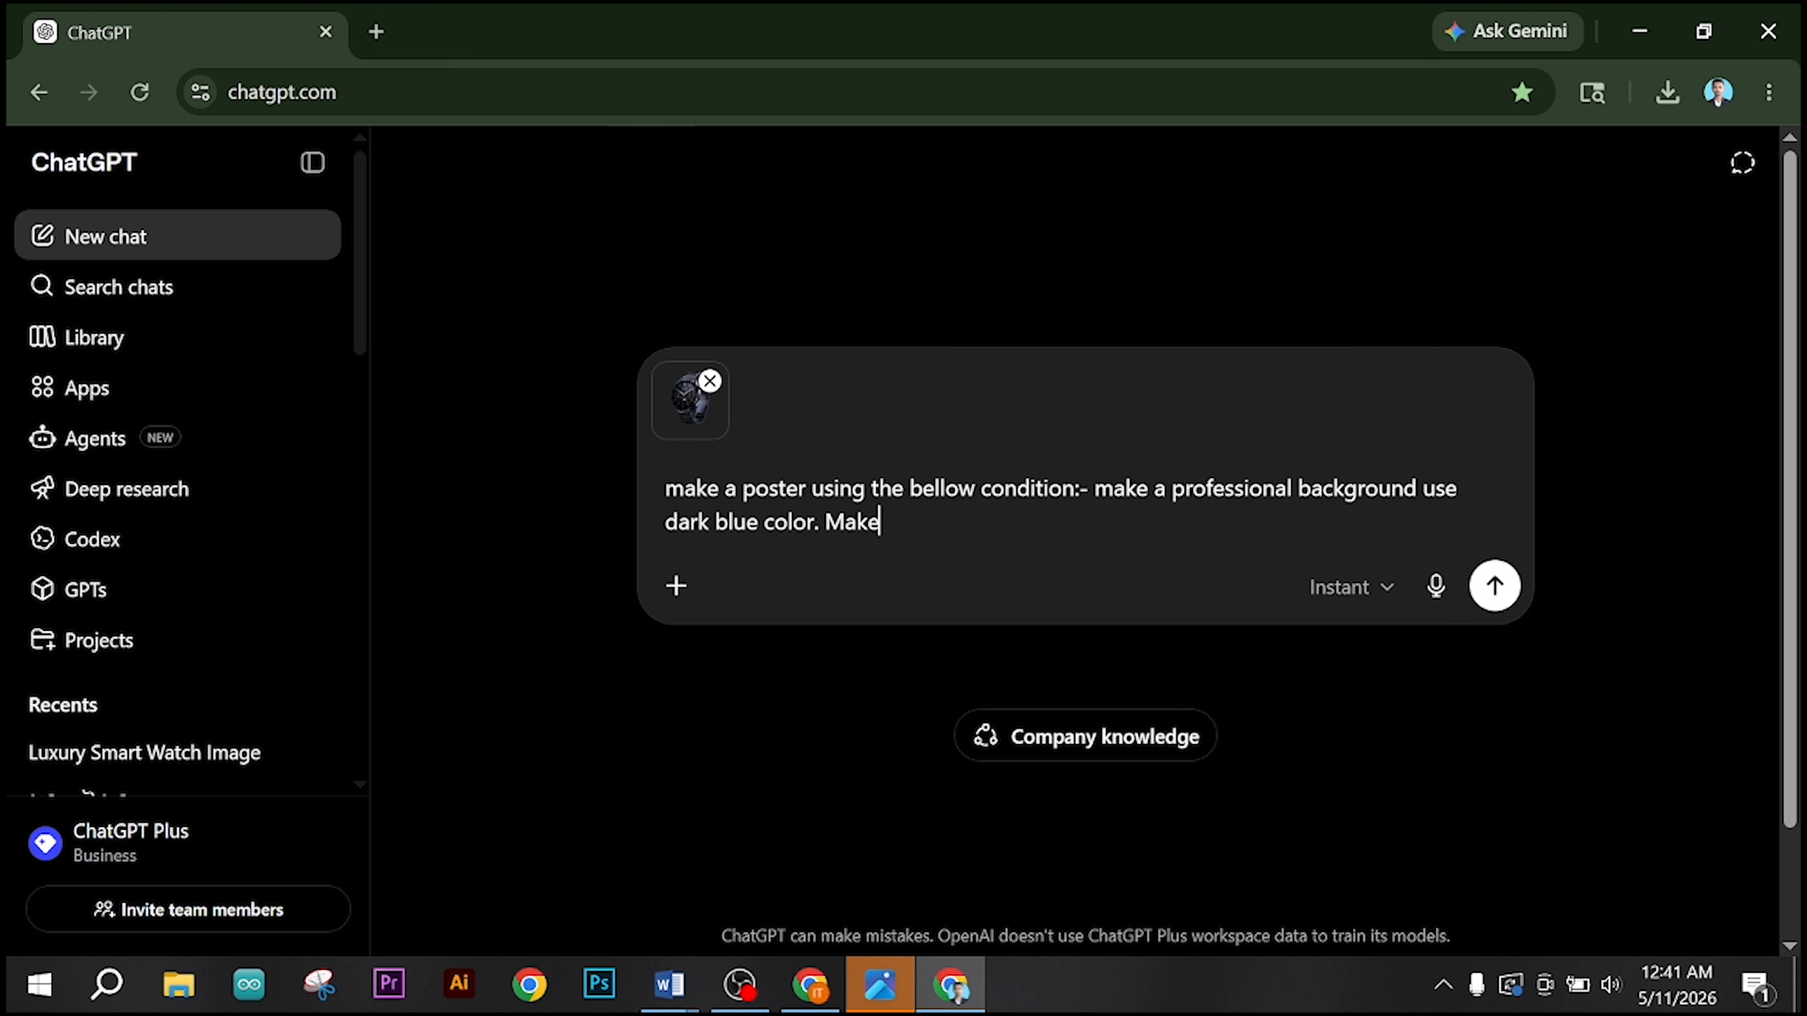
pyautogui.write(' a heading. H')
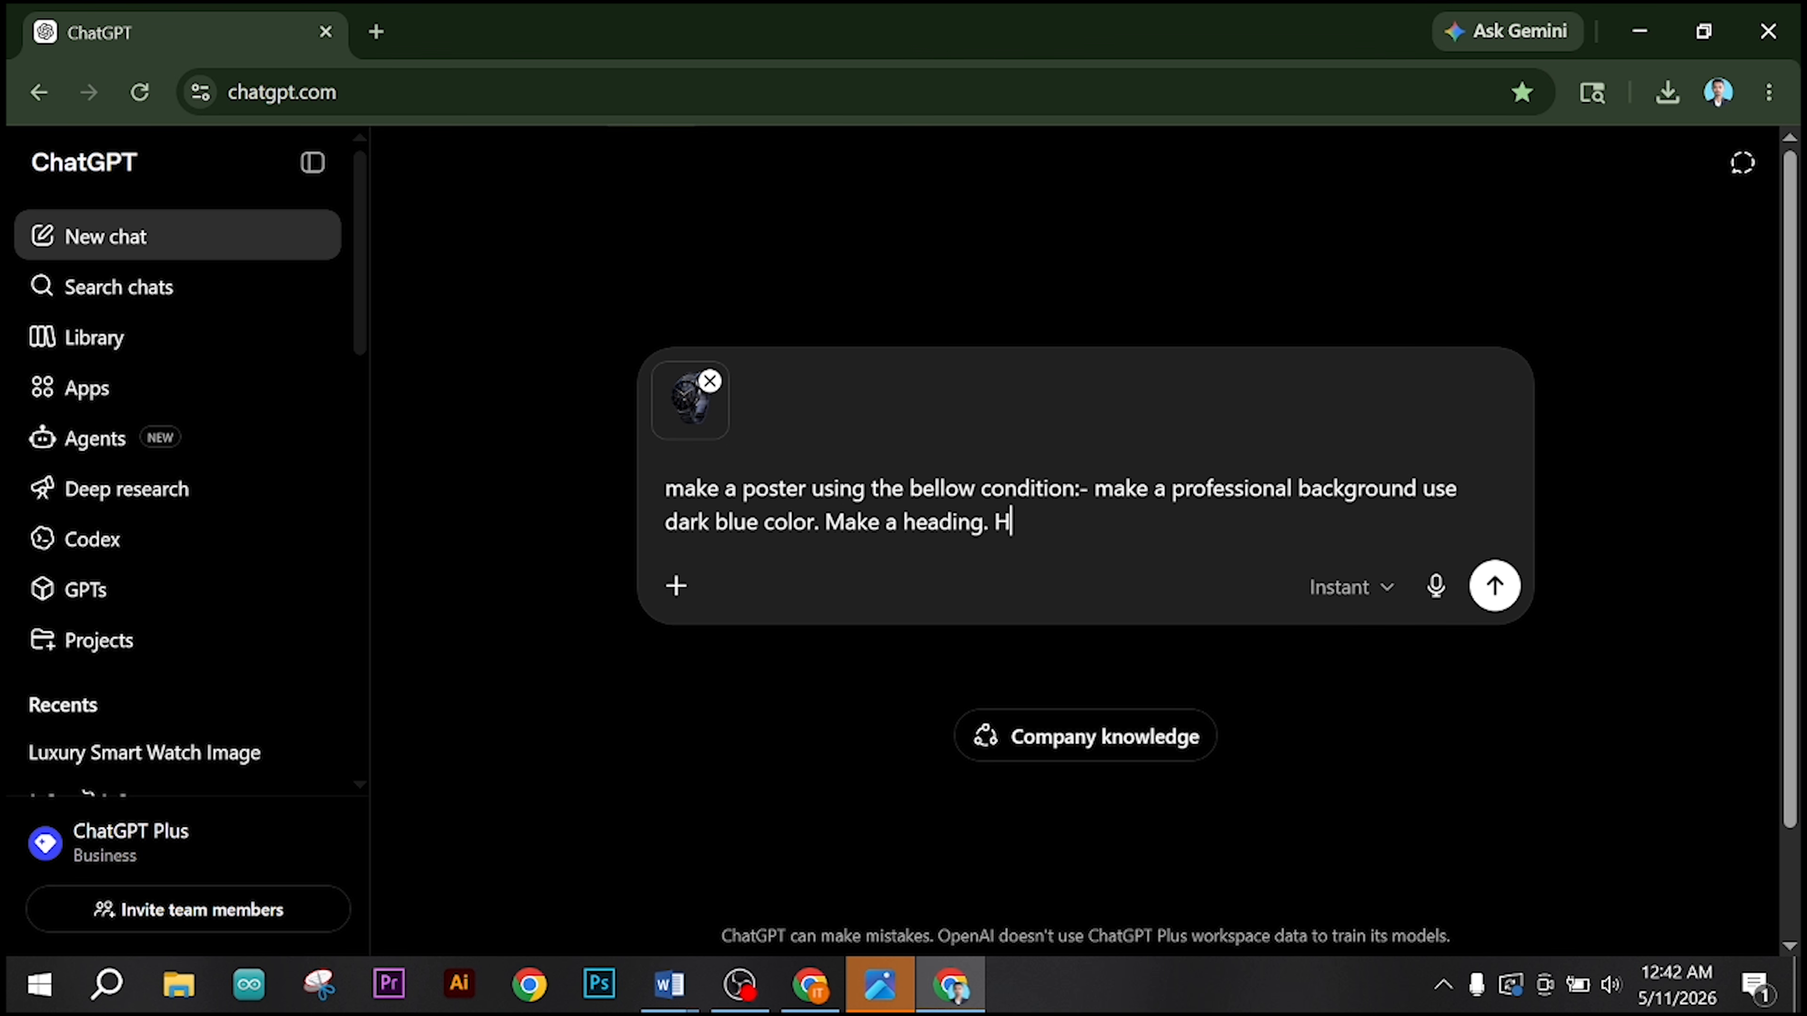
pyautogui.write('eadig text.')
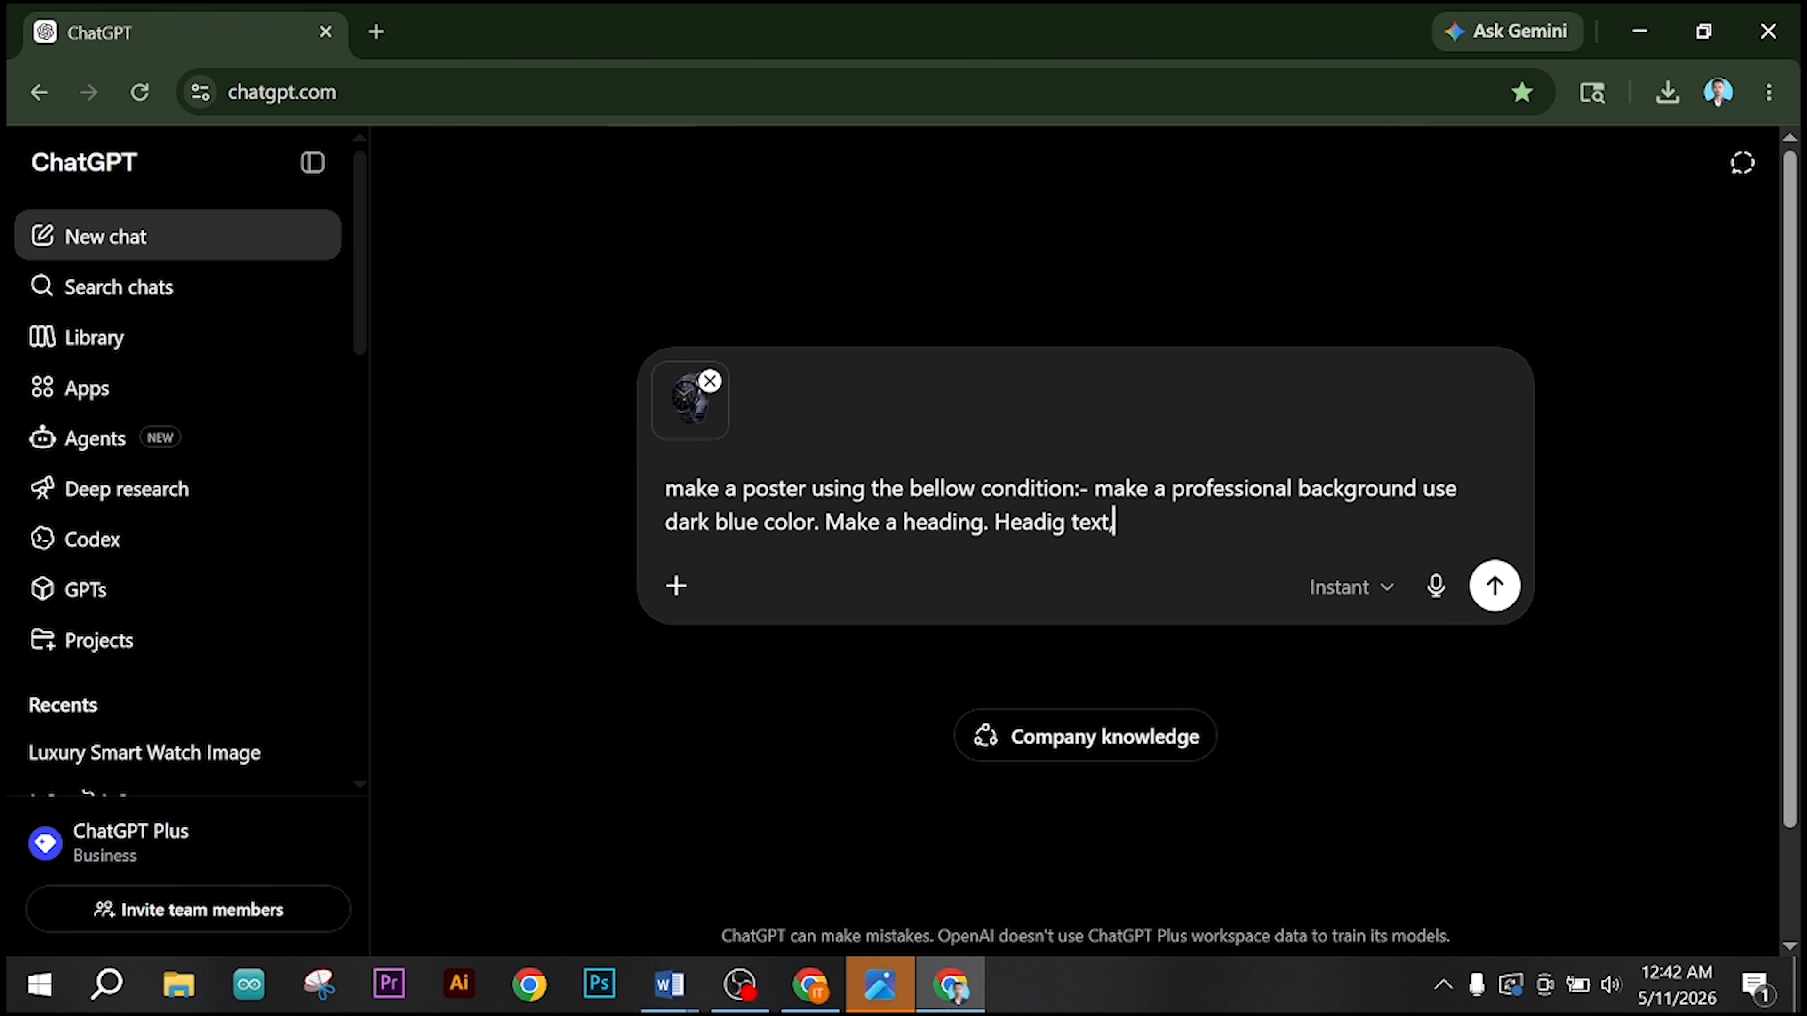
# Step: Copy the heading "INNOVATE YOUR TIME" from the Canva flyer in the other Chrome profile and paste it into the ChatGPT prompt after "Headig text-"
pyautogui.click(809, 984)
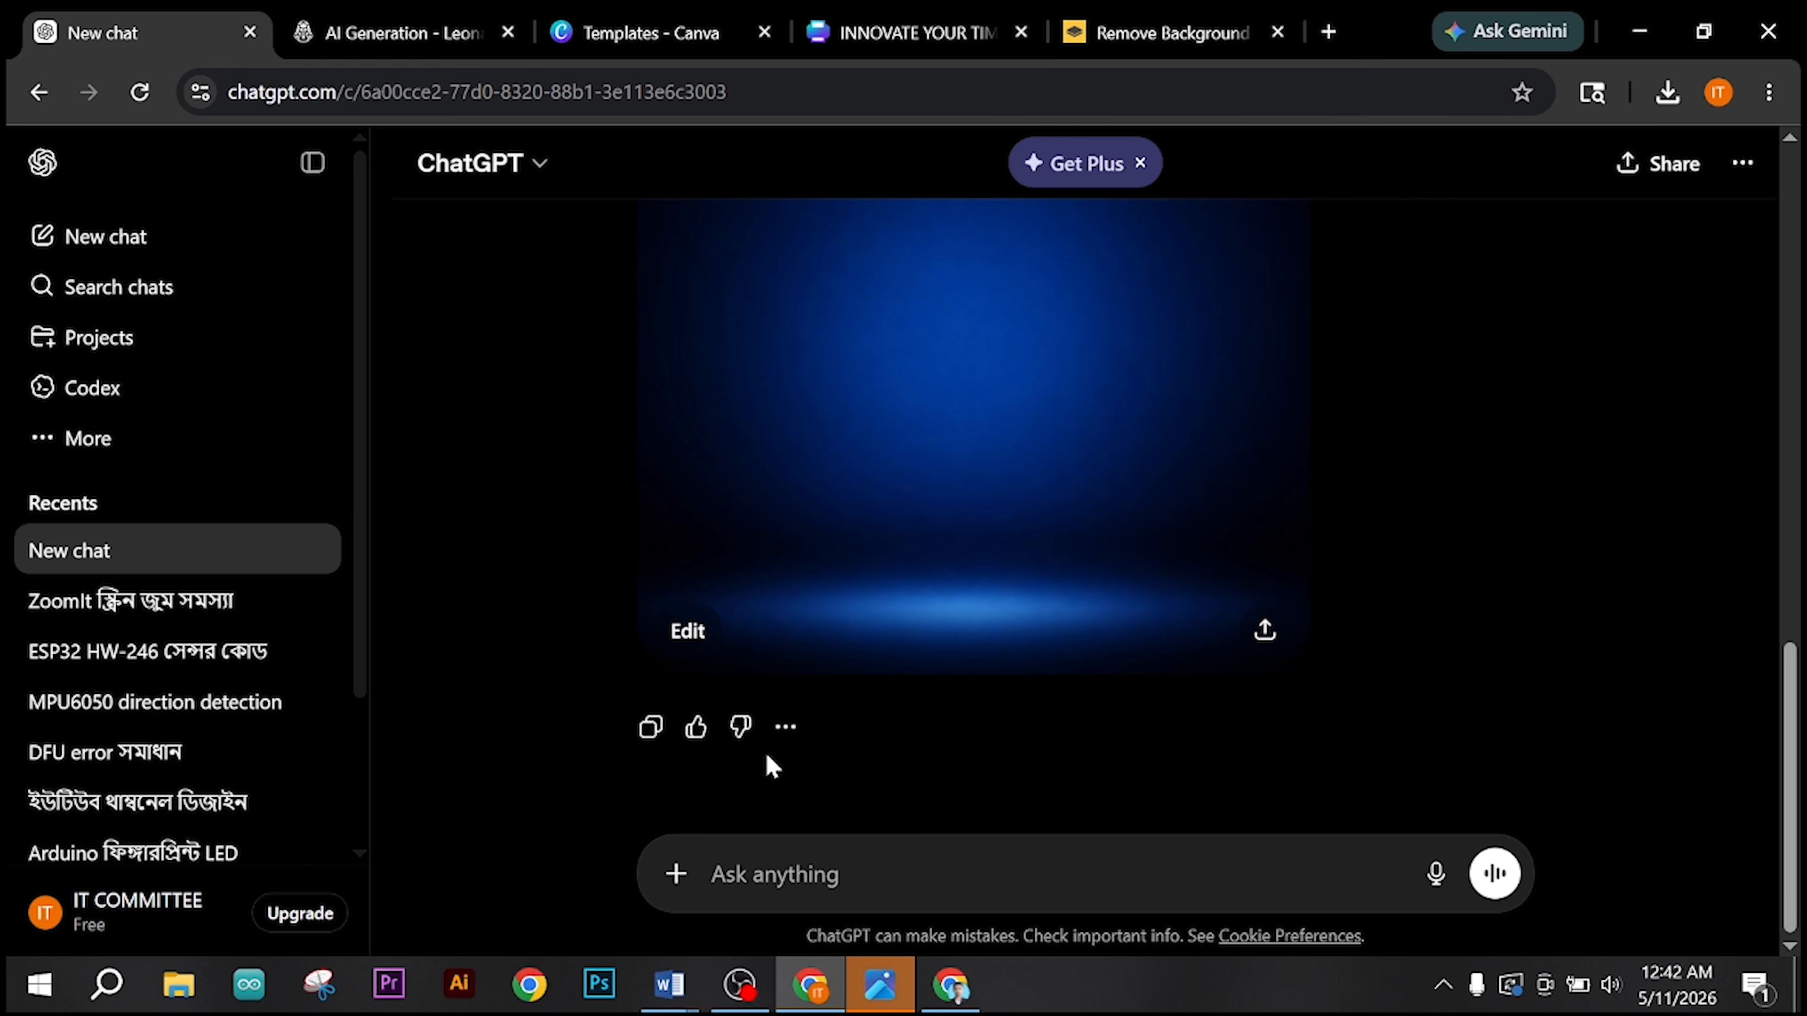
pyautogui.click(605, 32)
pyautogui.click(903, 32)
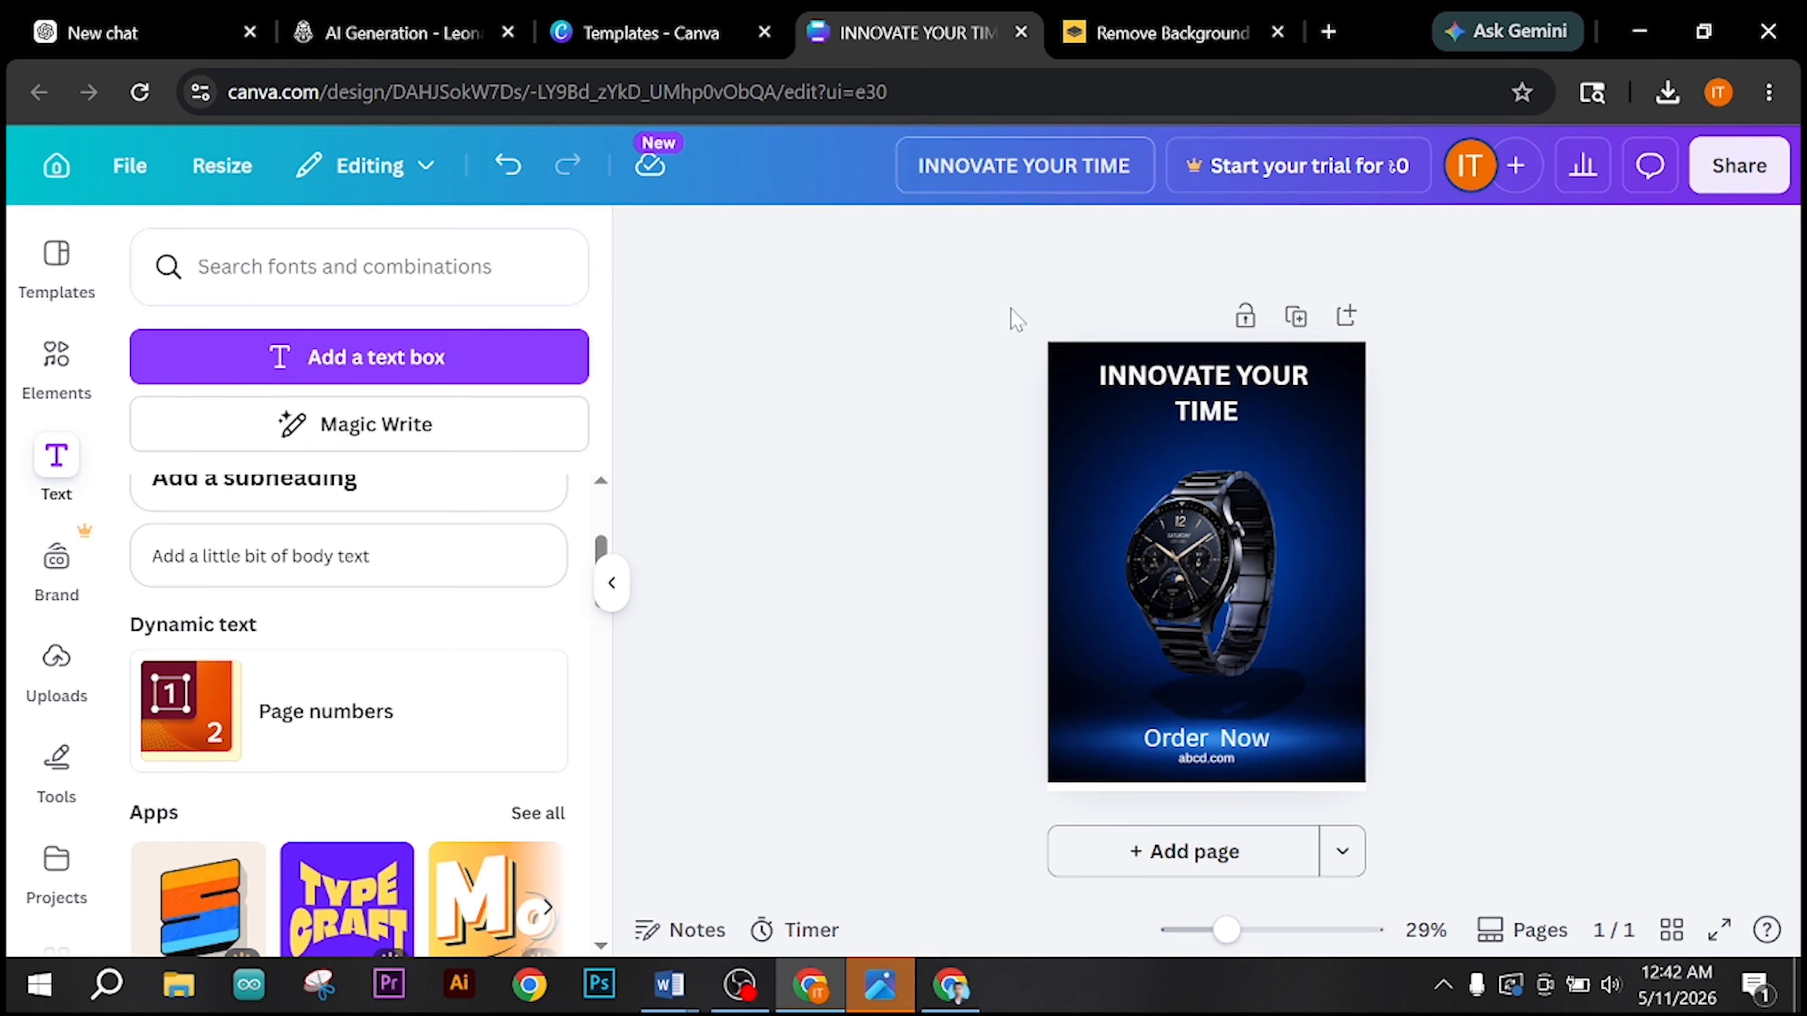
pyautogui.doubleClick(1240, 417)
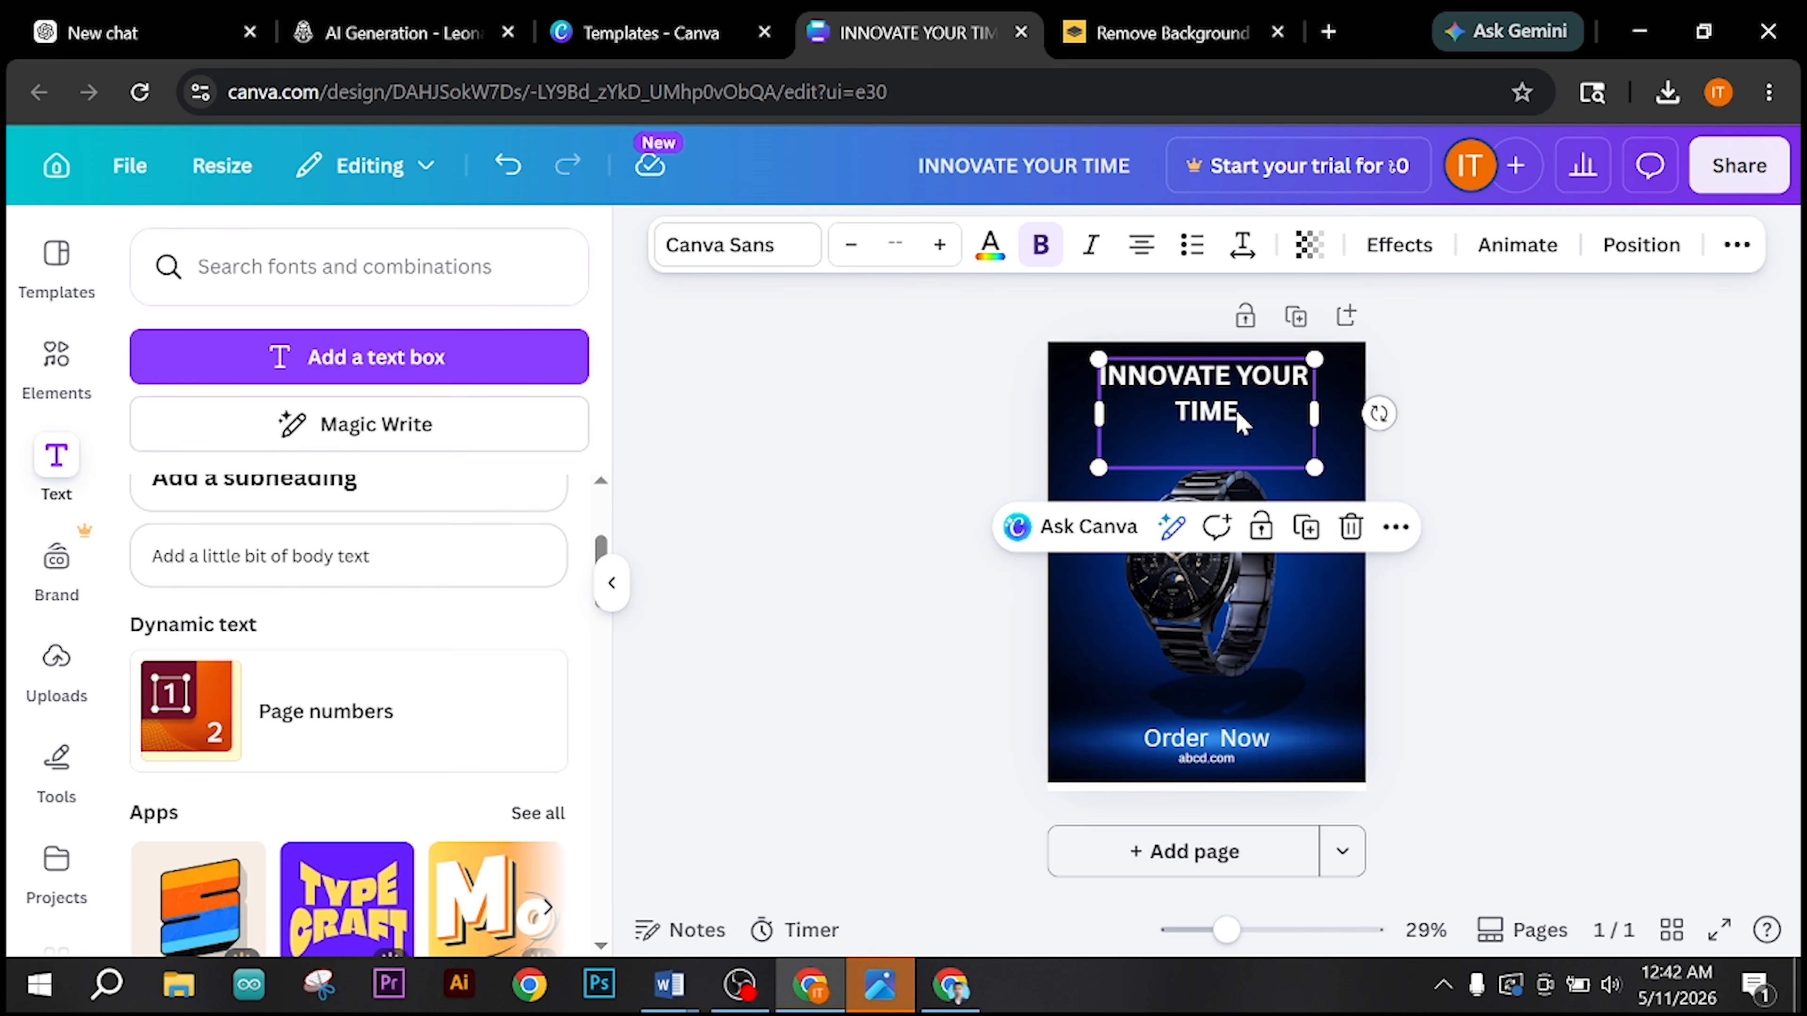
pyautogui.moveTo(1239, 413); pyautogui.dragTo(1106, 376)
pyautogui.hotkey('ctrl', 'c')
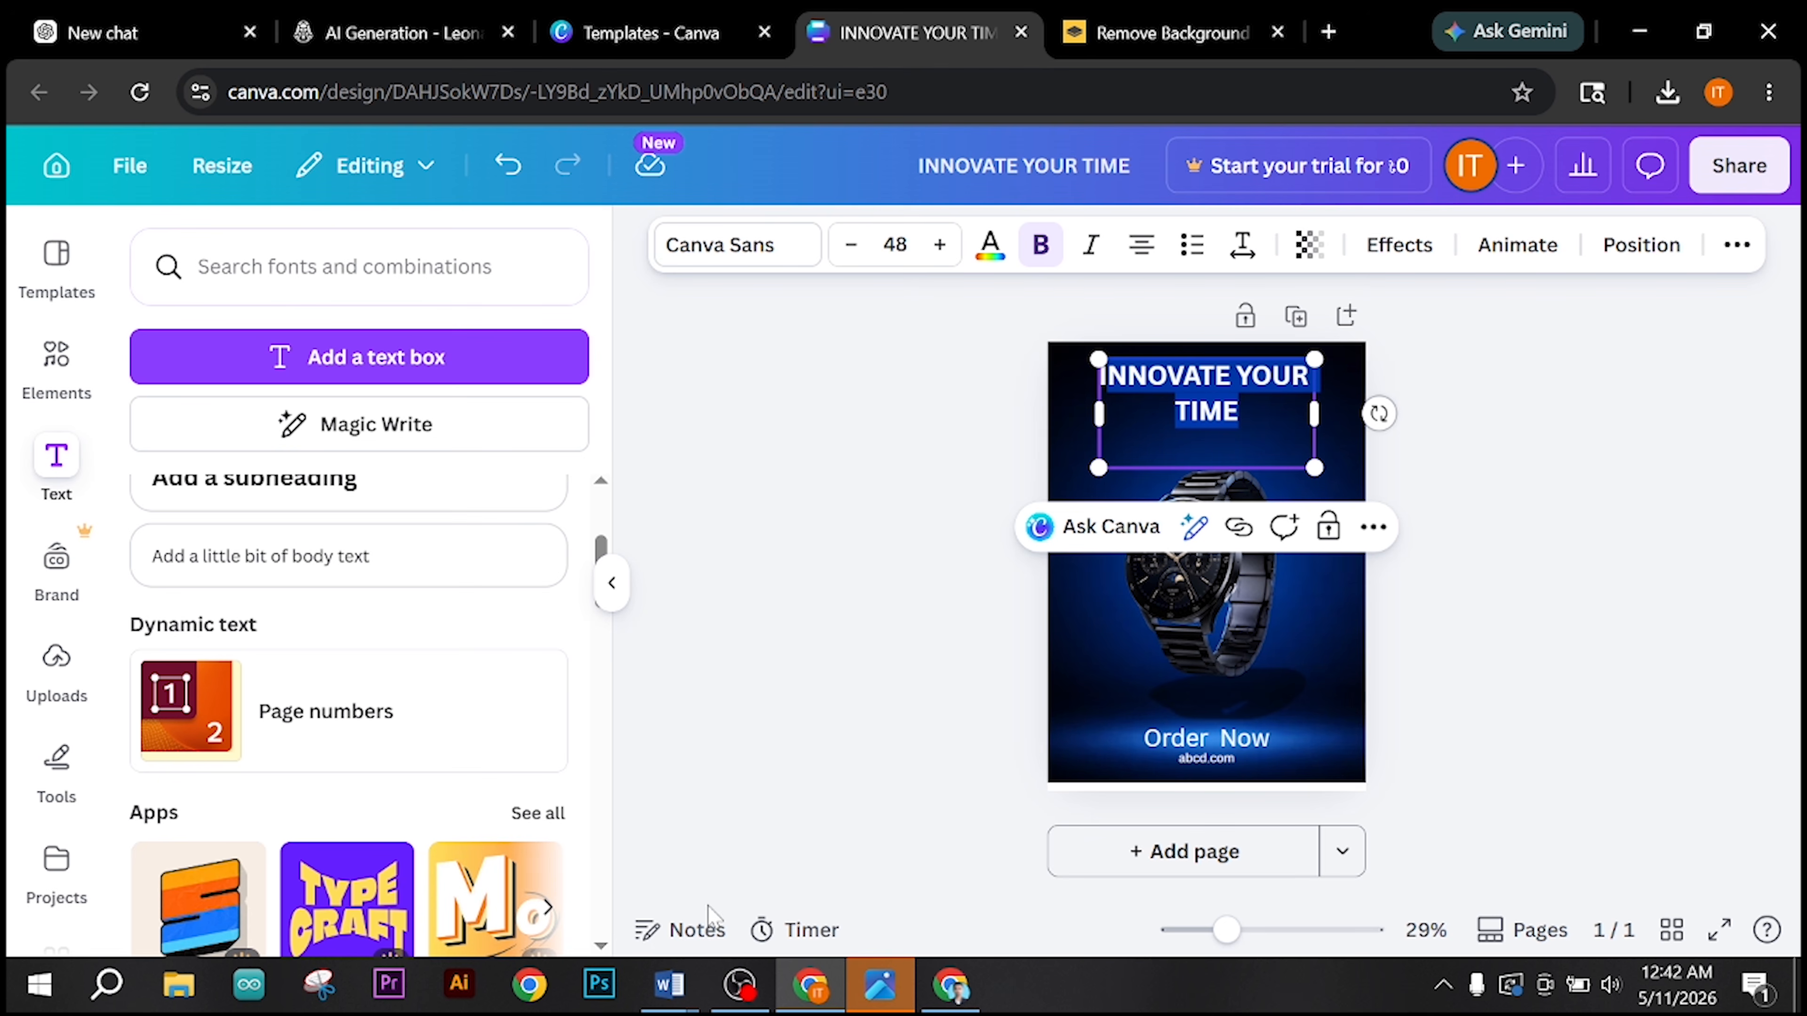
pyautogui.click(951, 985)
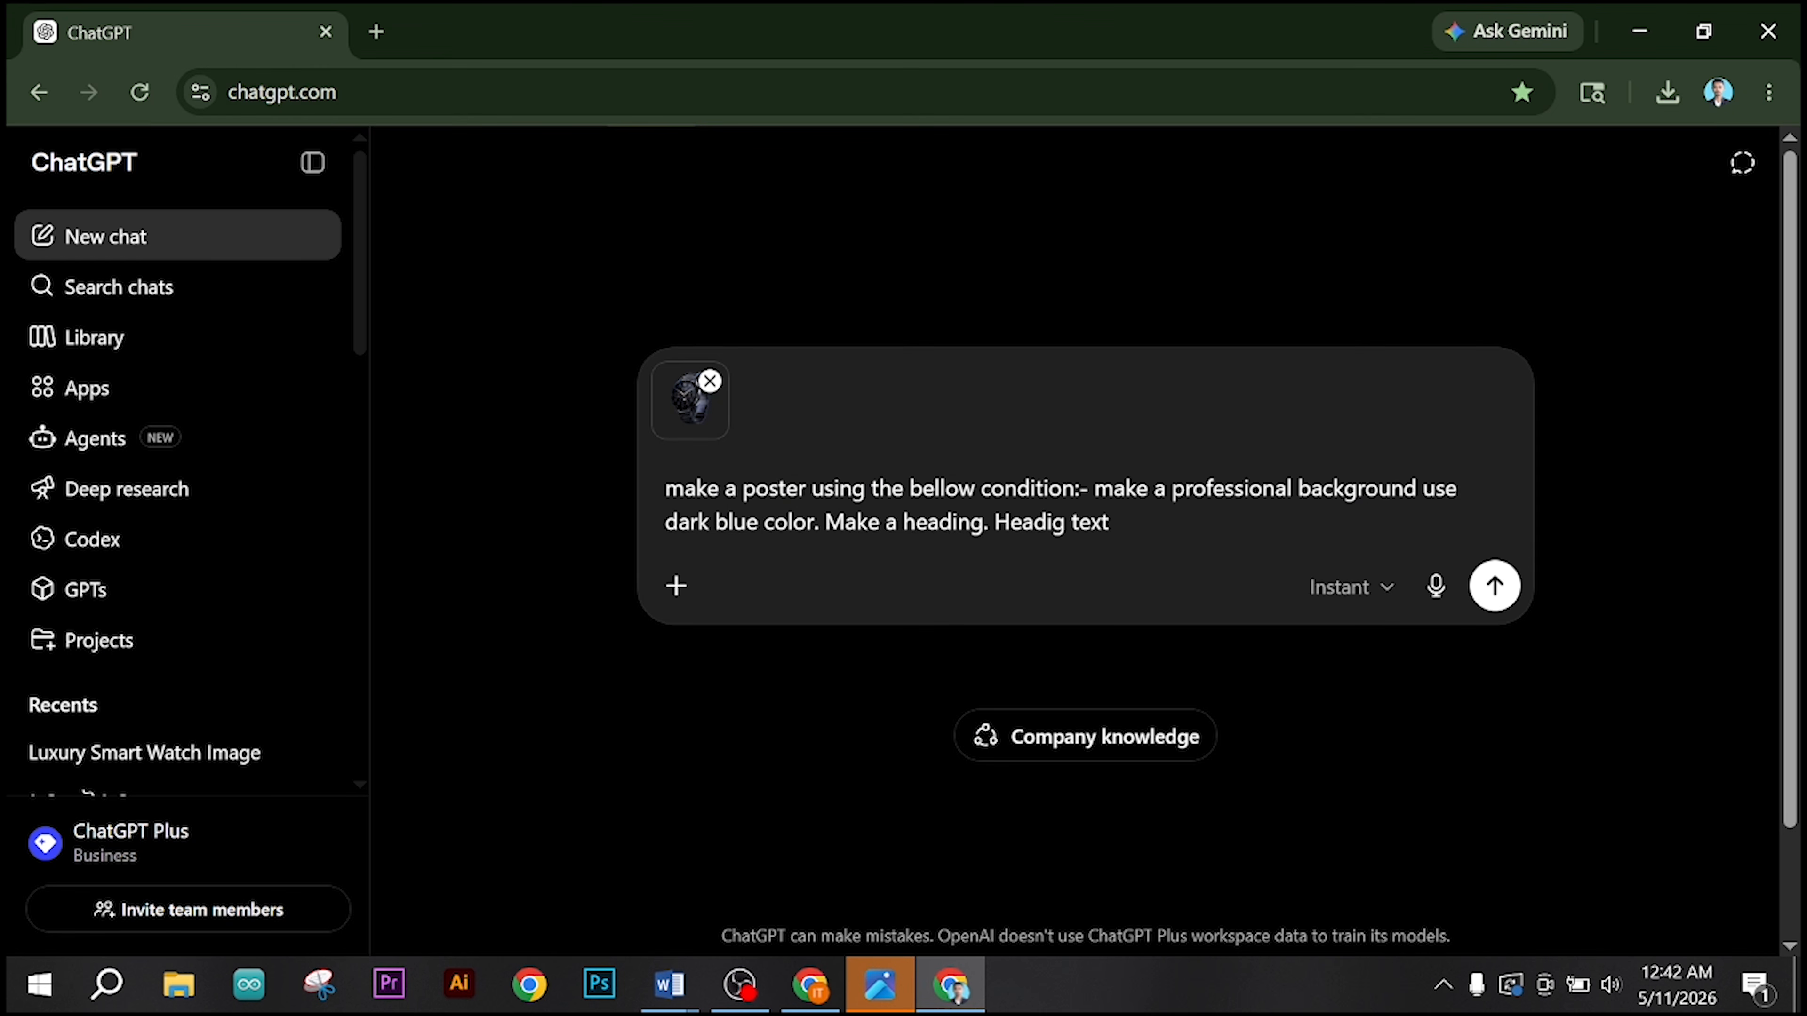
pyautogui.hotkey('ctrl', 'v')
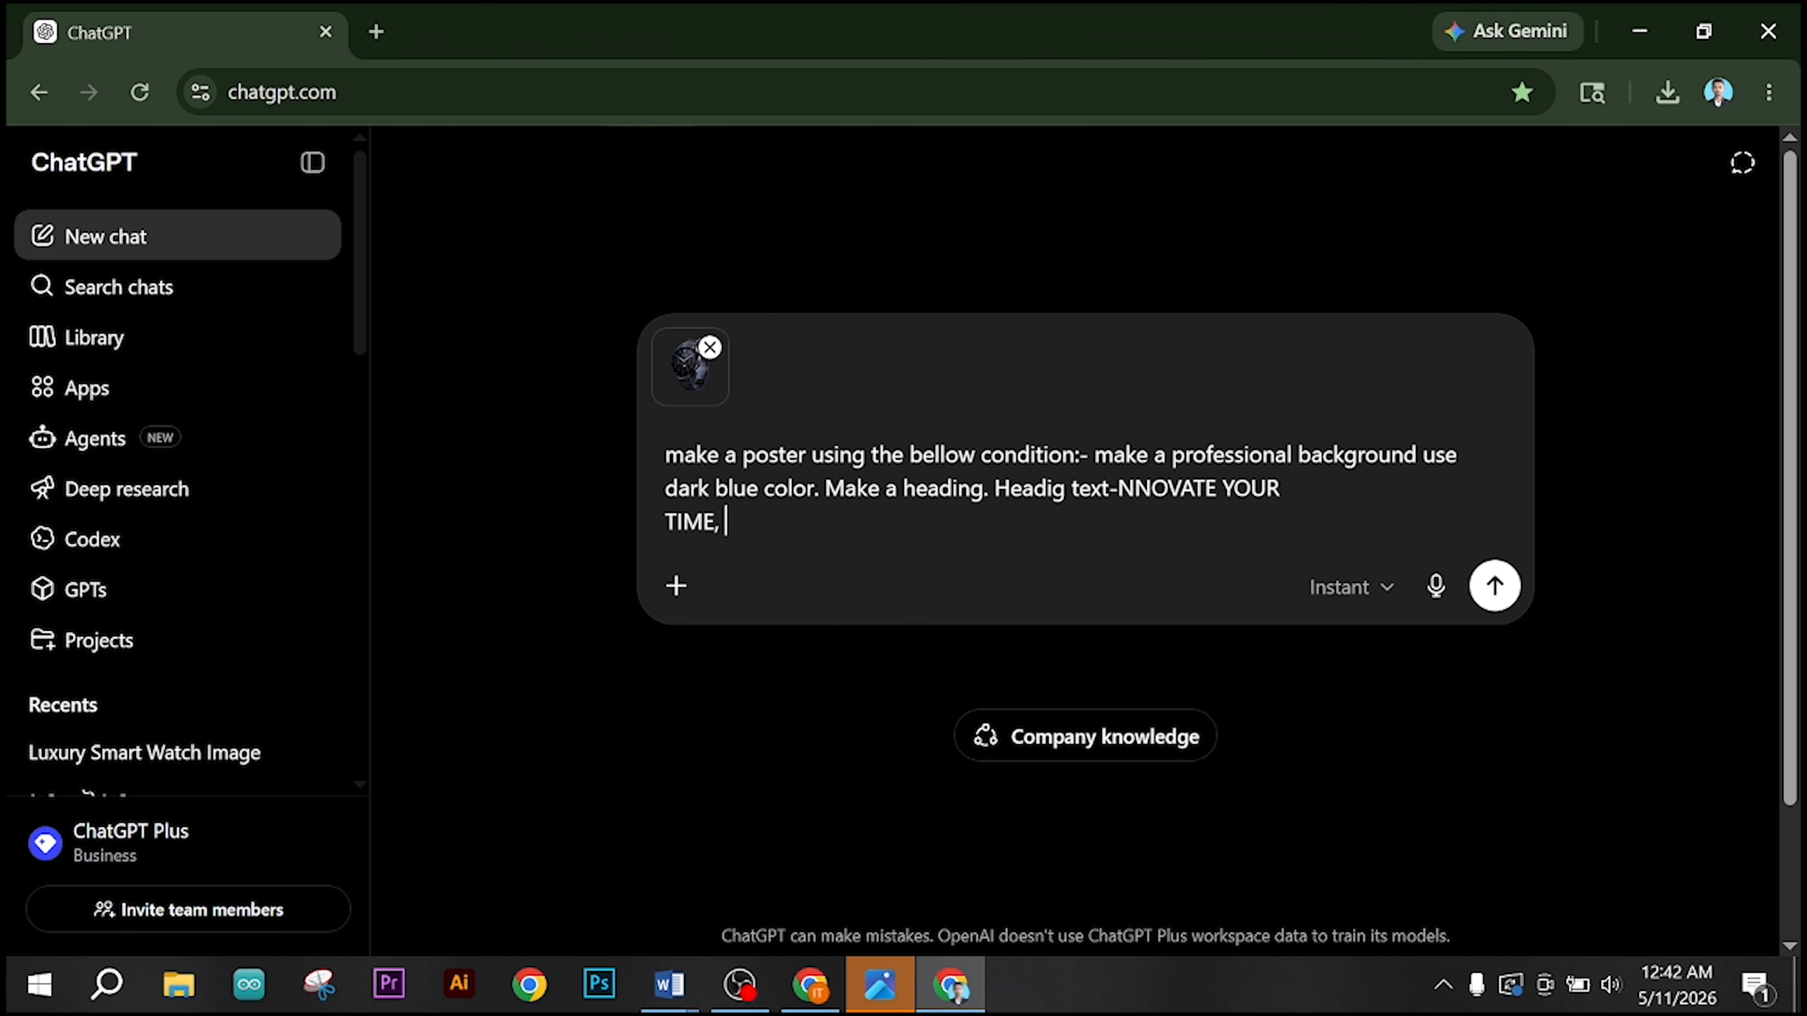
# Step: Add the condition "make an order now button" to the prompt after the heading text
pyautogui.write(', make an orde')
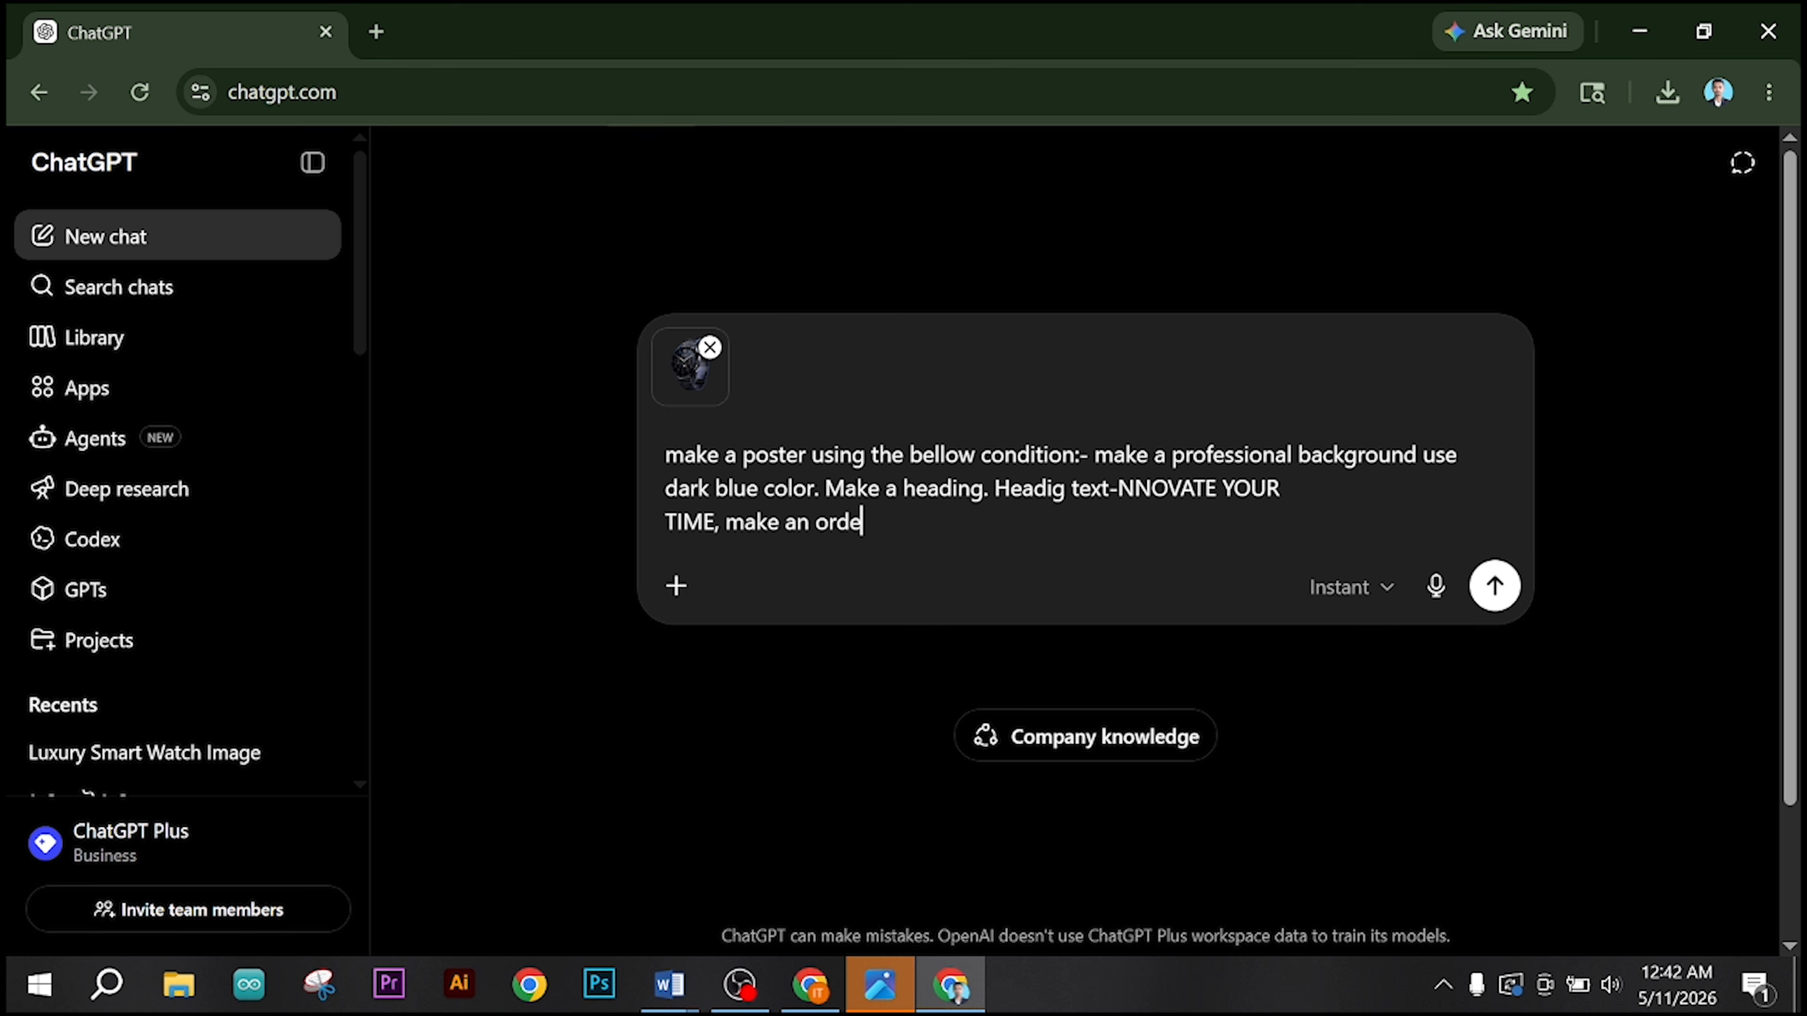
pyautogui.write('r now button')
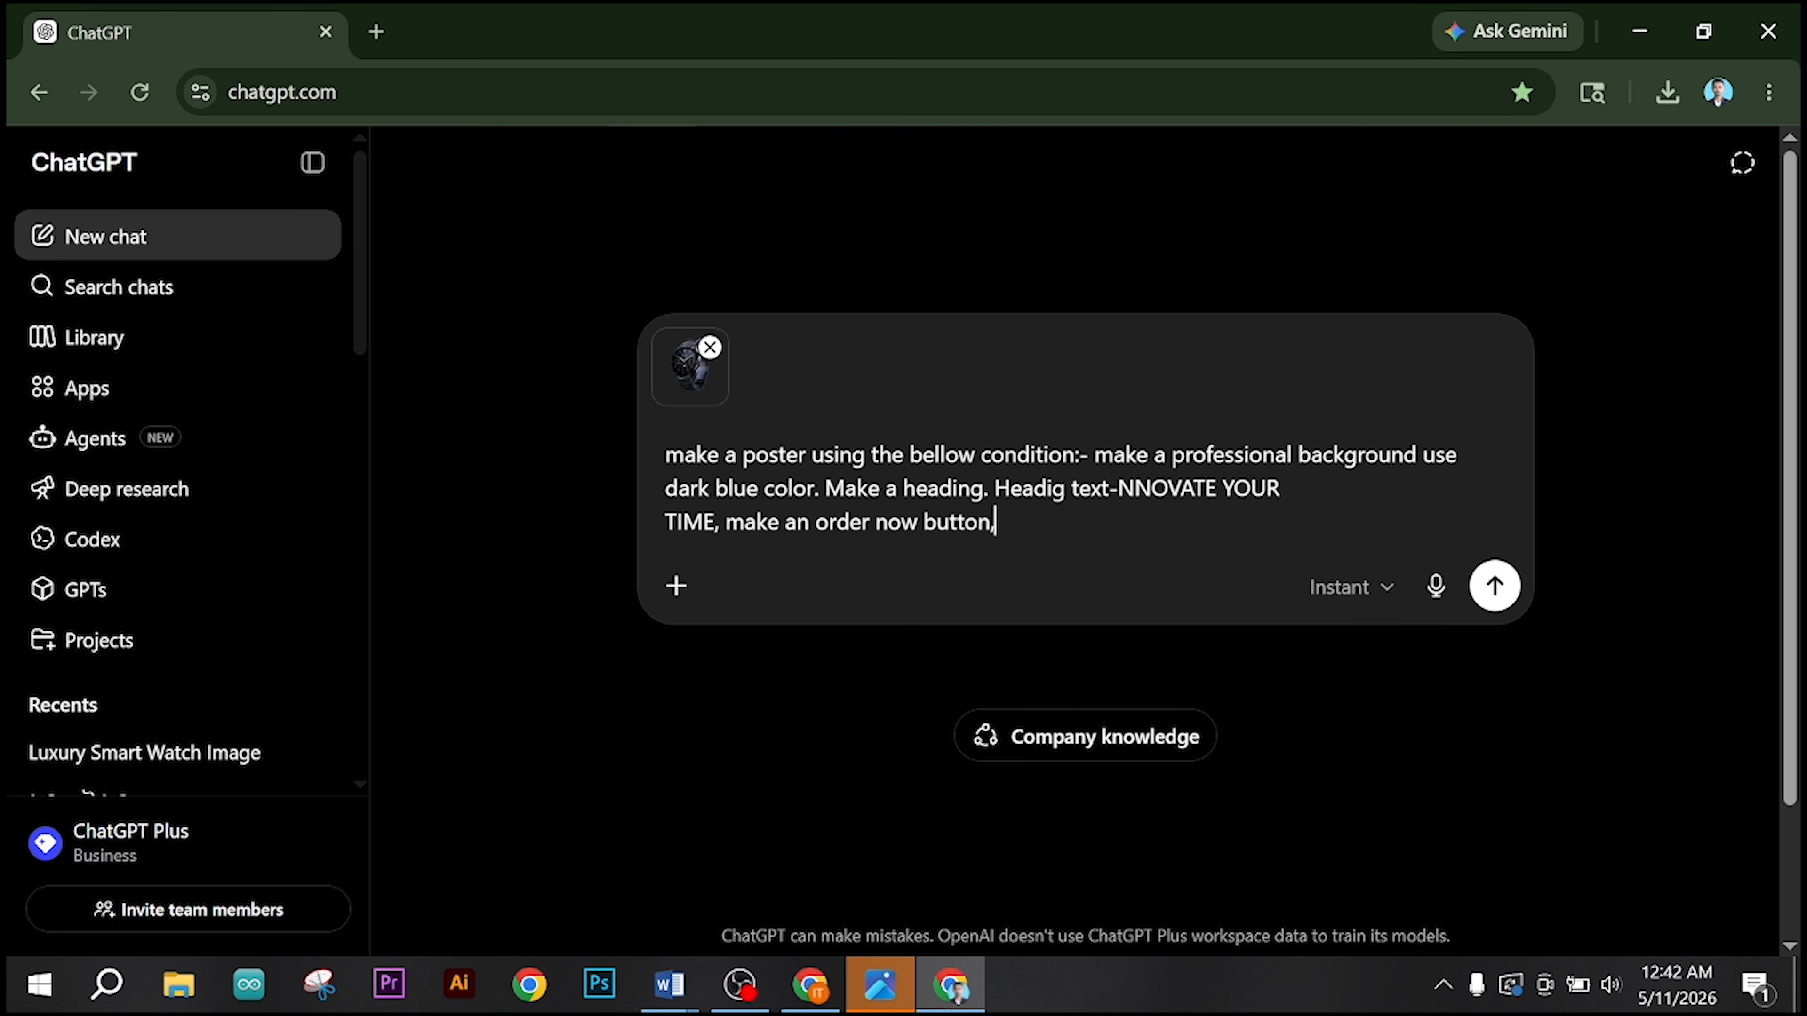
pyautogui.write(', website address')
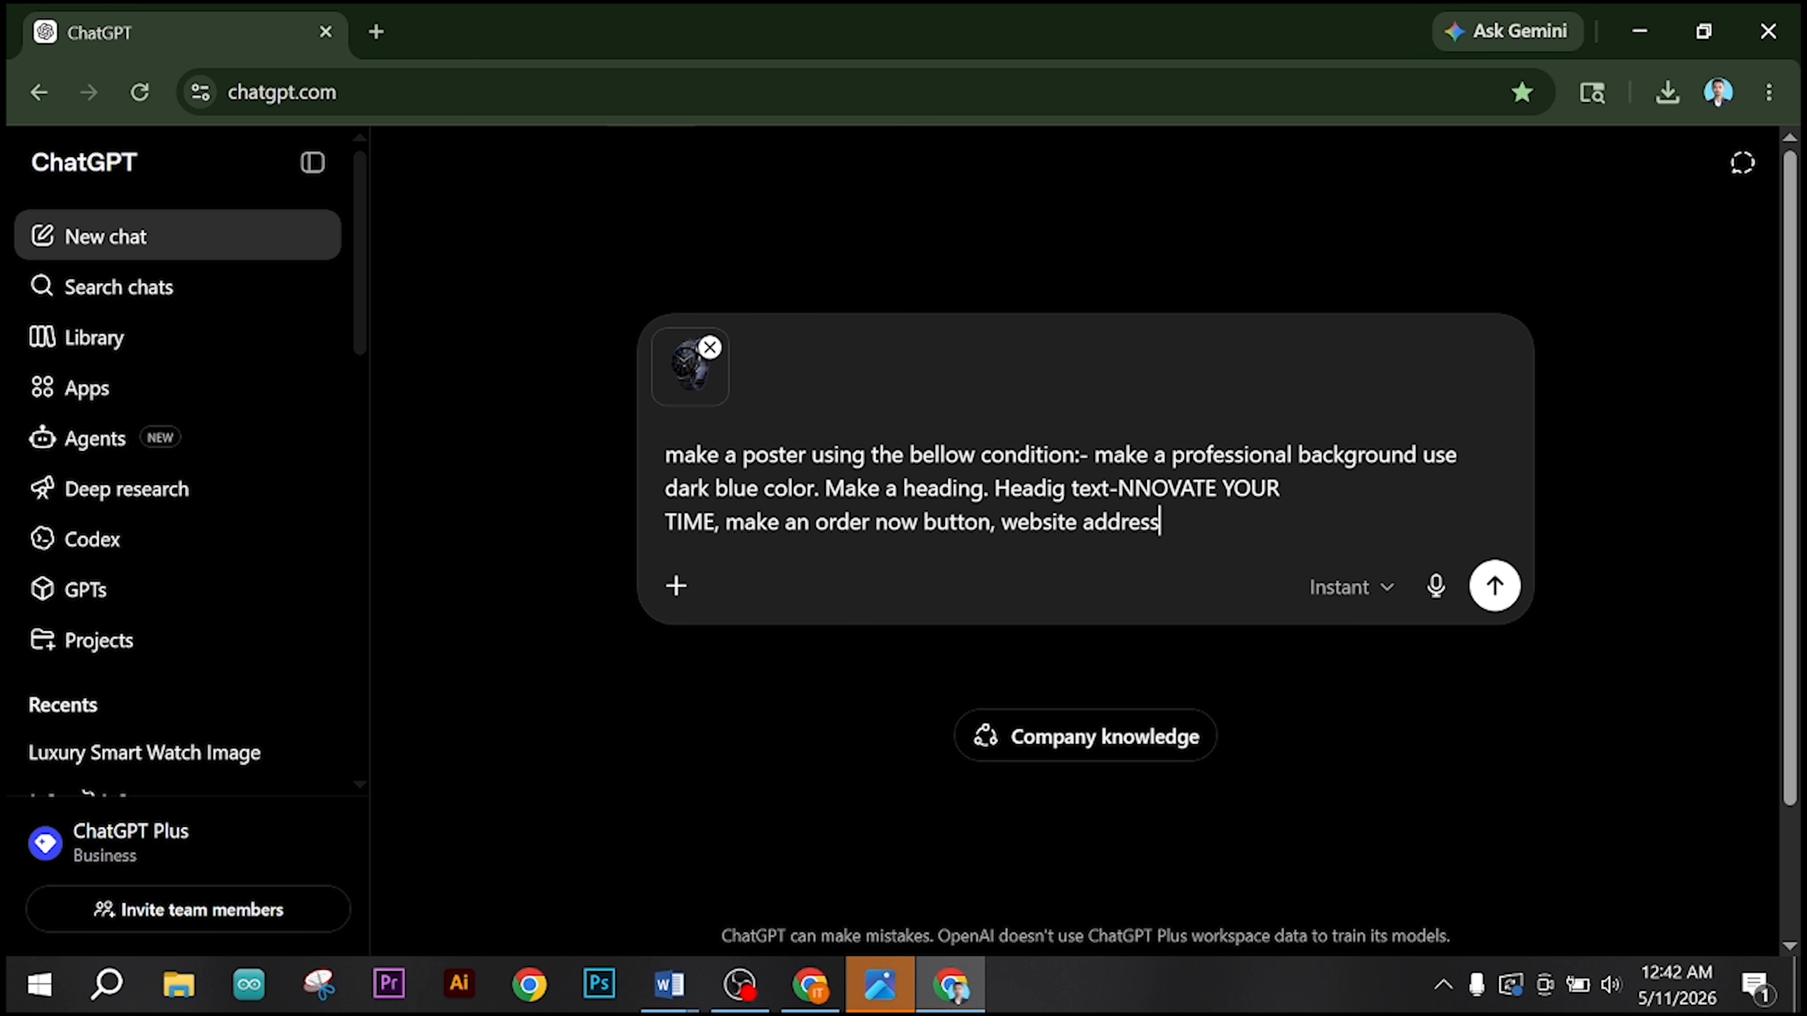
pyautogui.write(': abcd.com, con')
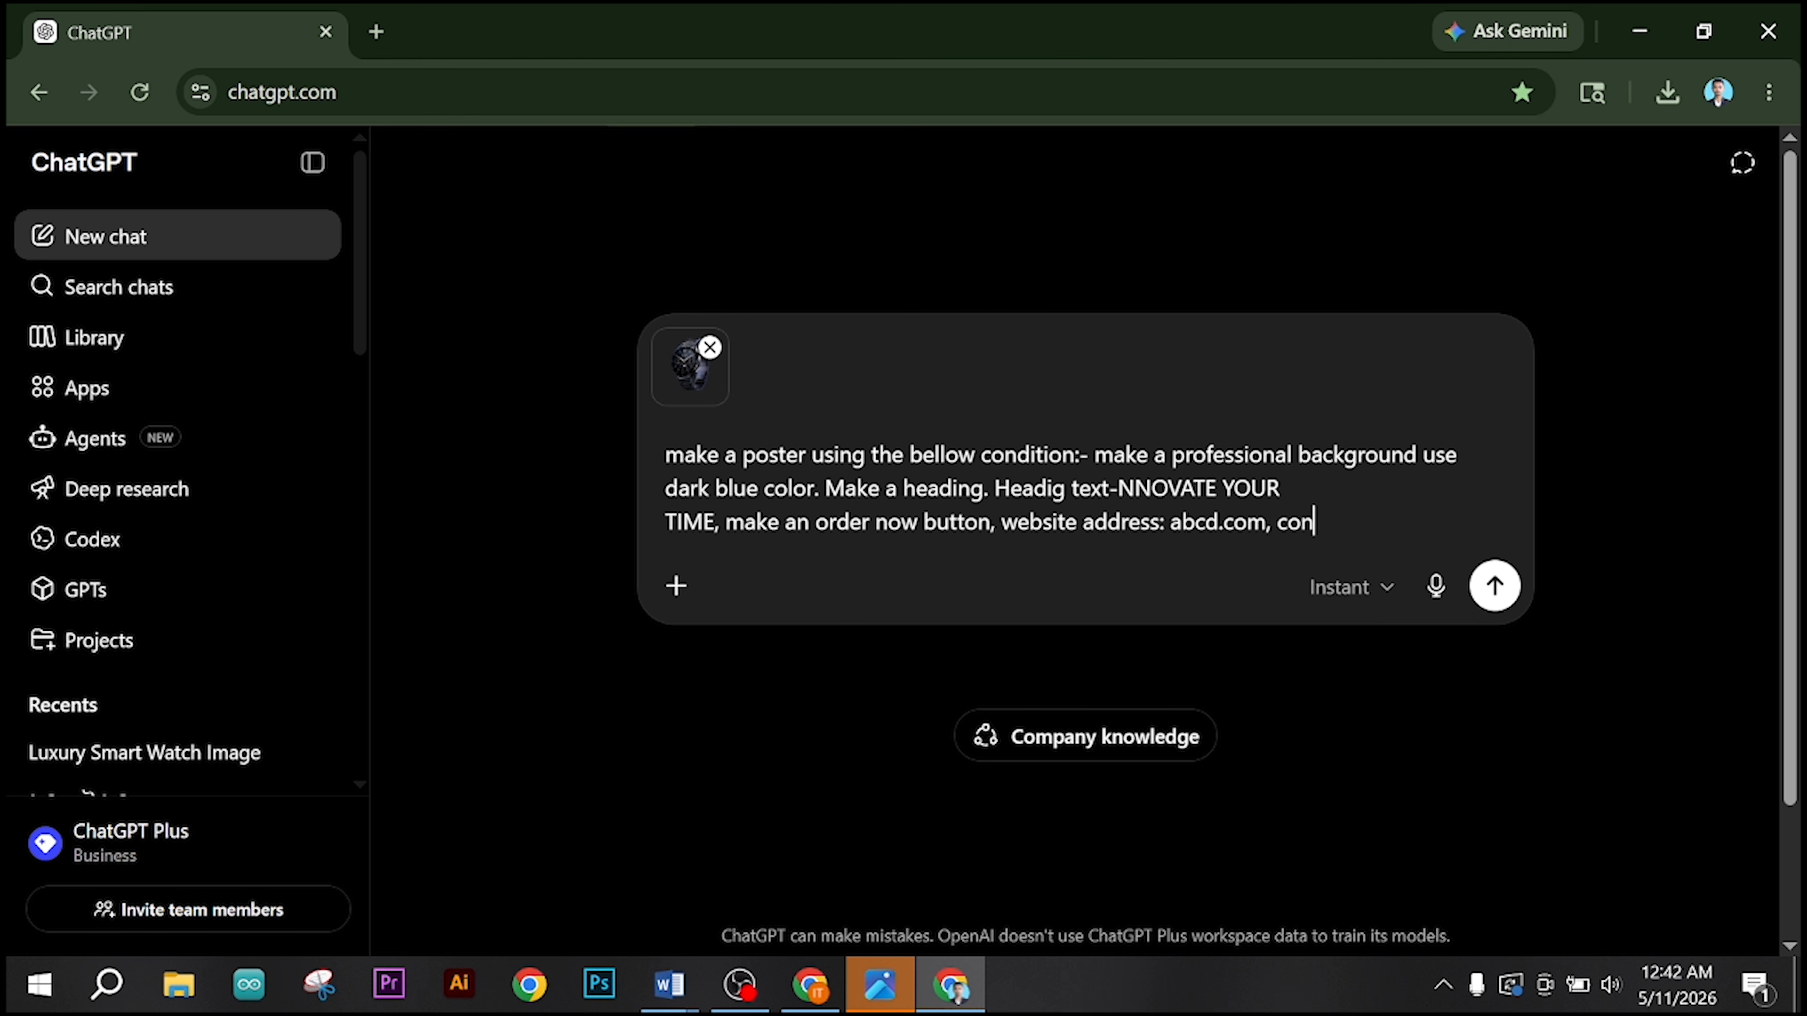
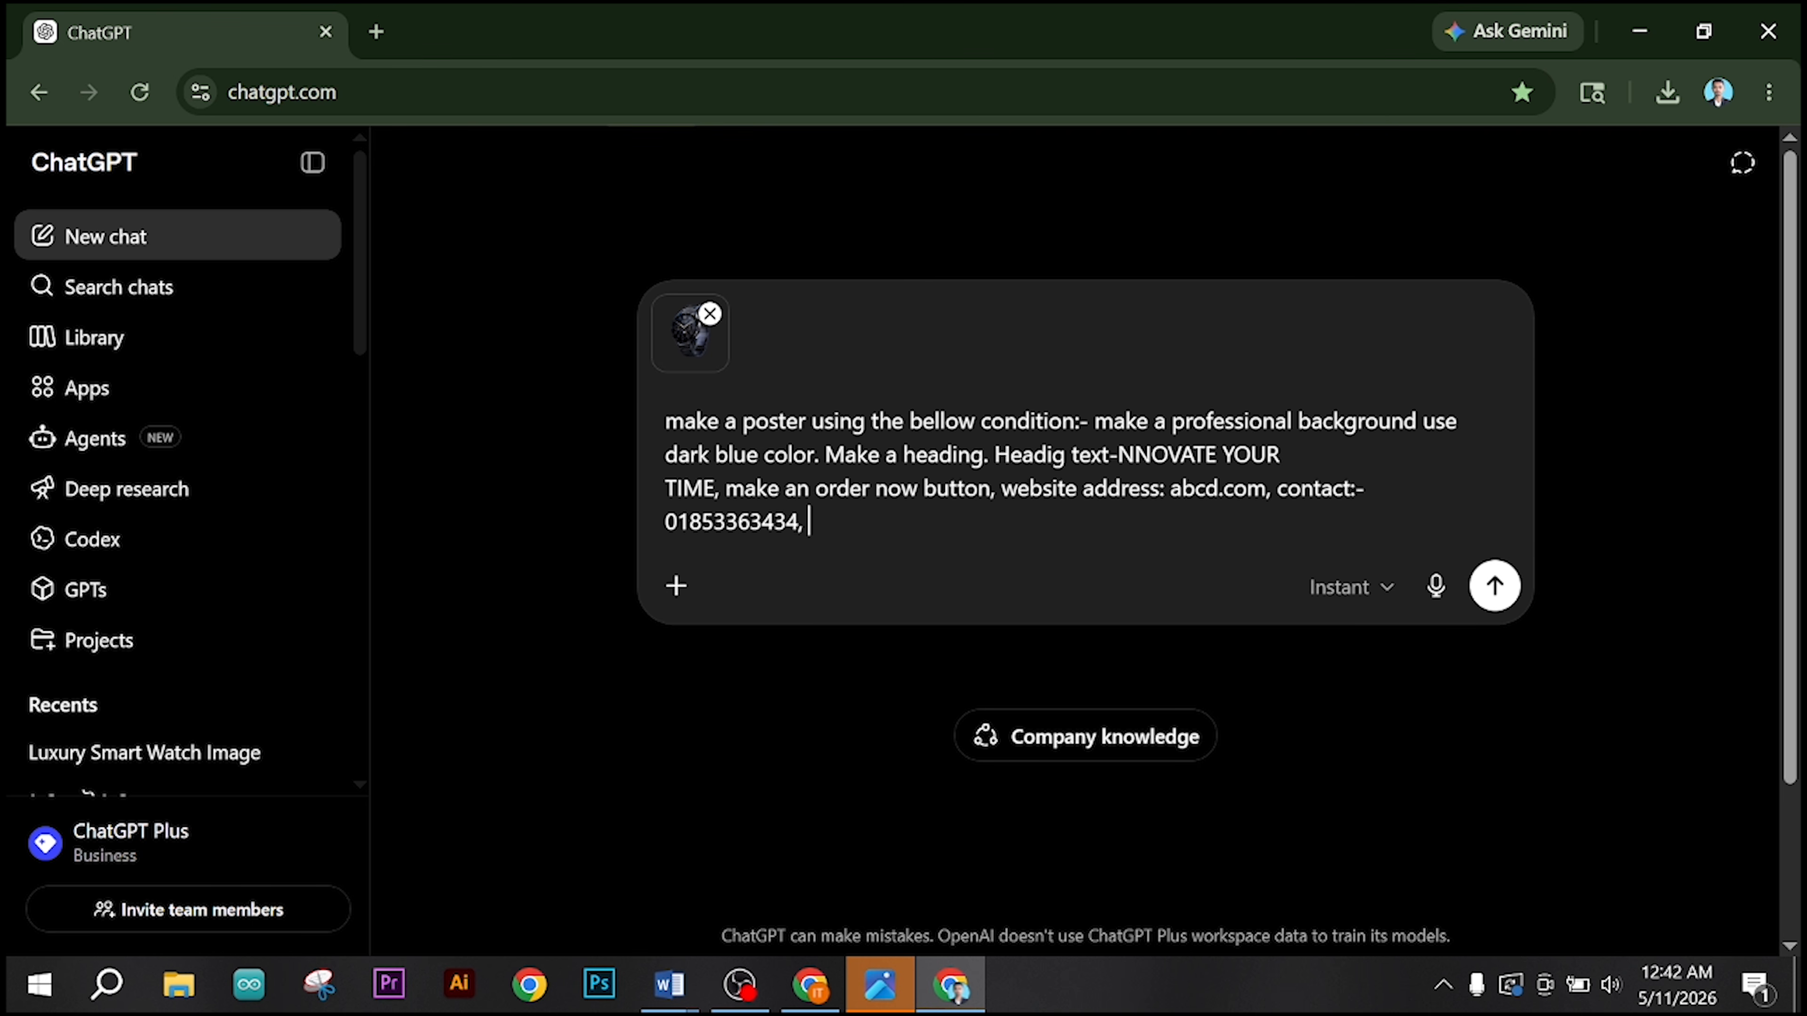
pyautogui.write('use website l')
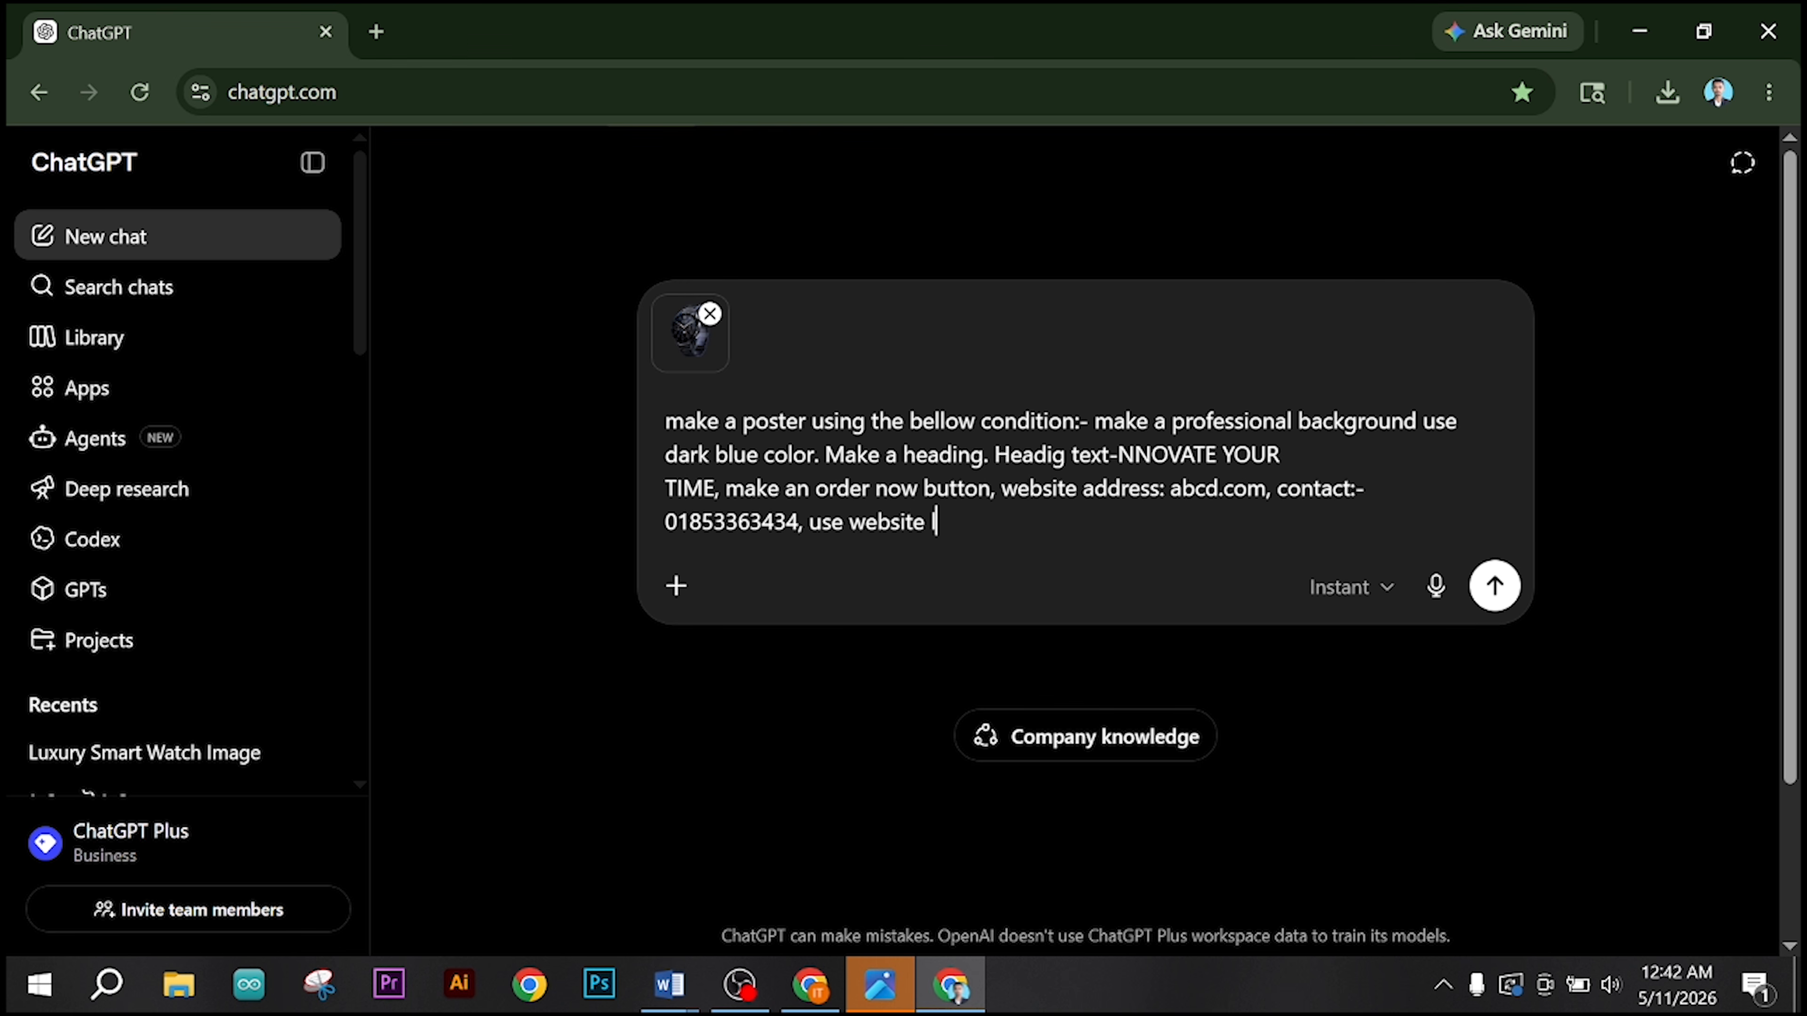
pyautogui.write('ogo & con')
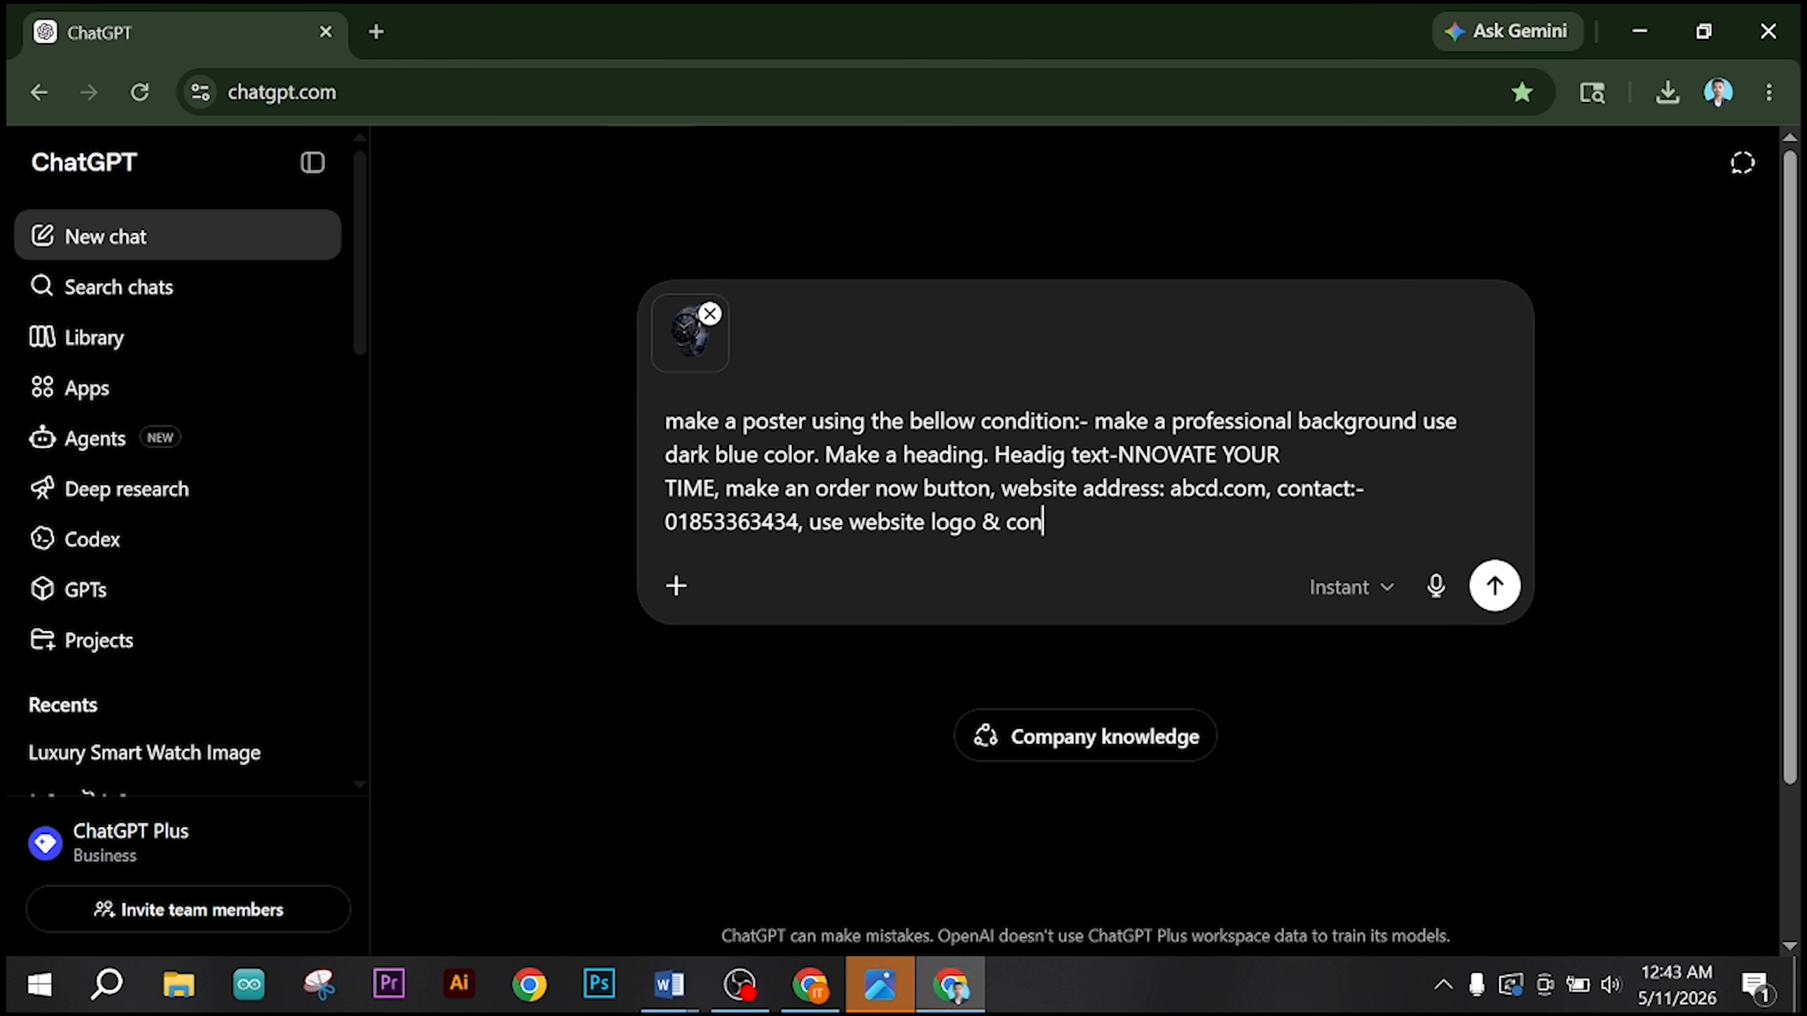
pyautogui.write('tact logo')
# Step: Finish the prompt with "- make poster professional & realstic" and submit it to generate the poster
pyautogui.write('- mak')
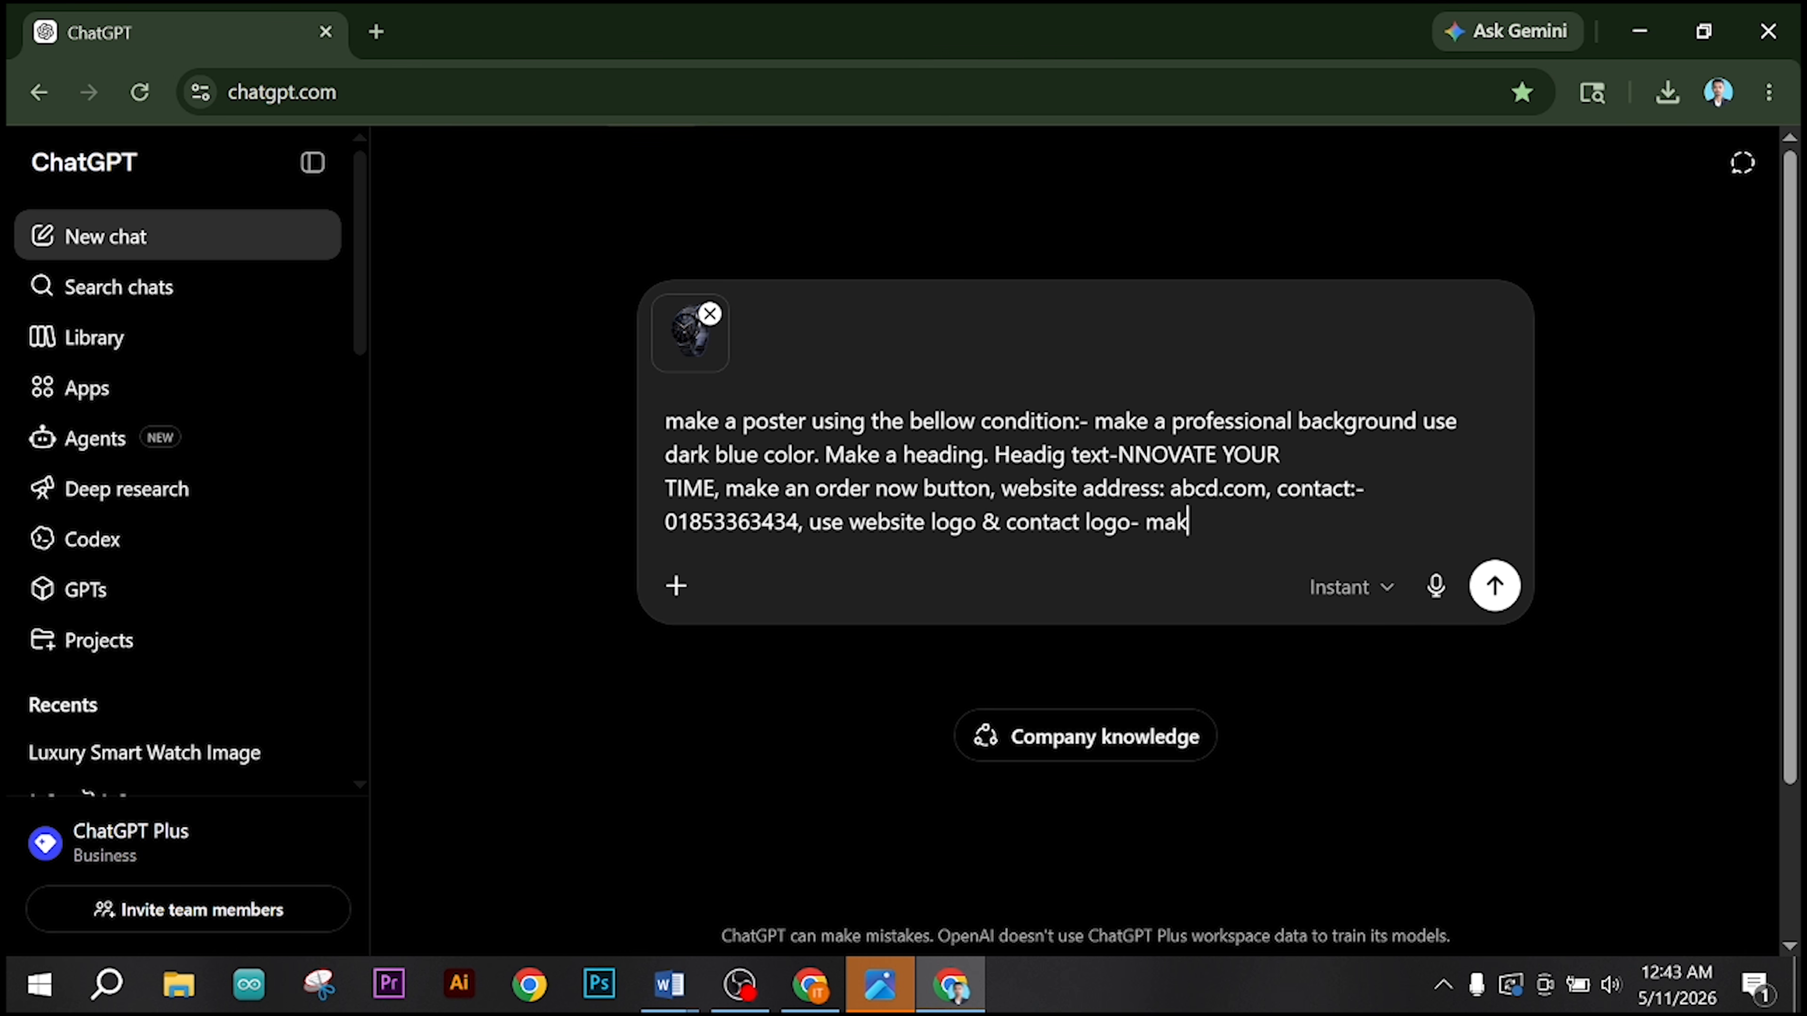
pyautogui.write('e poster pro')
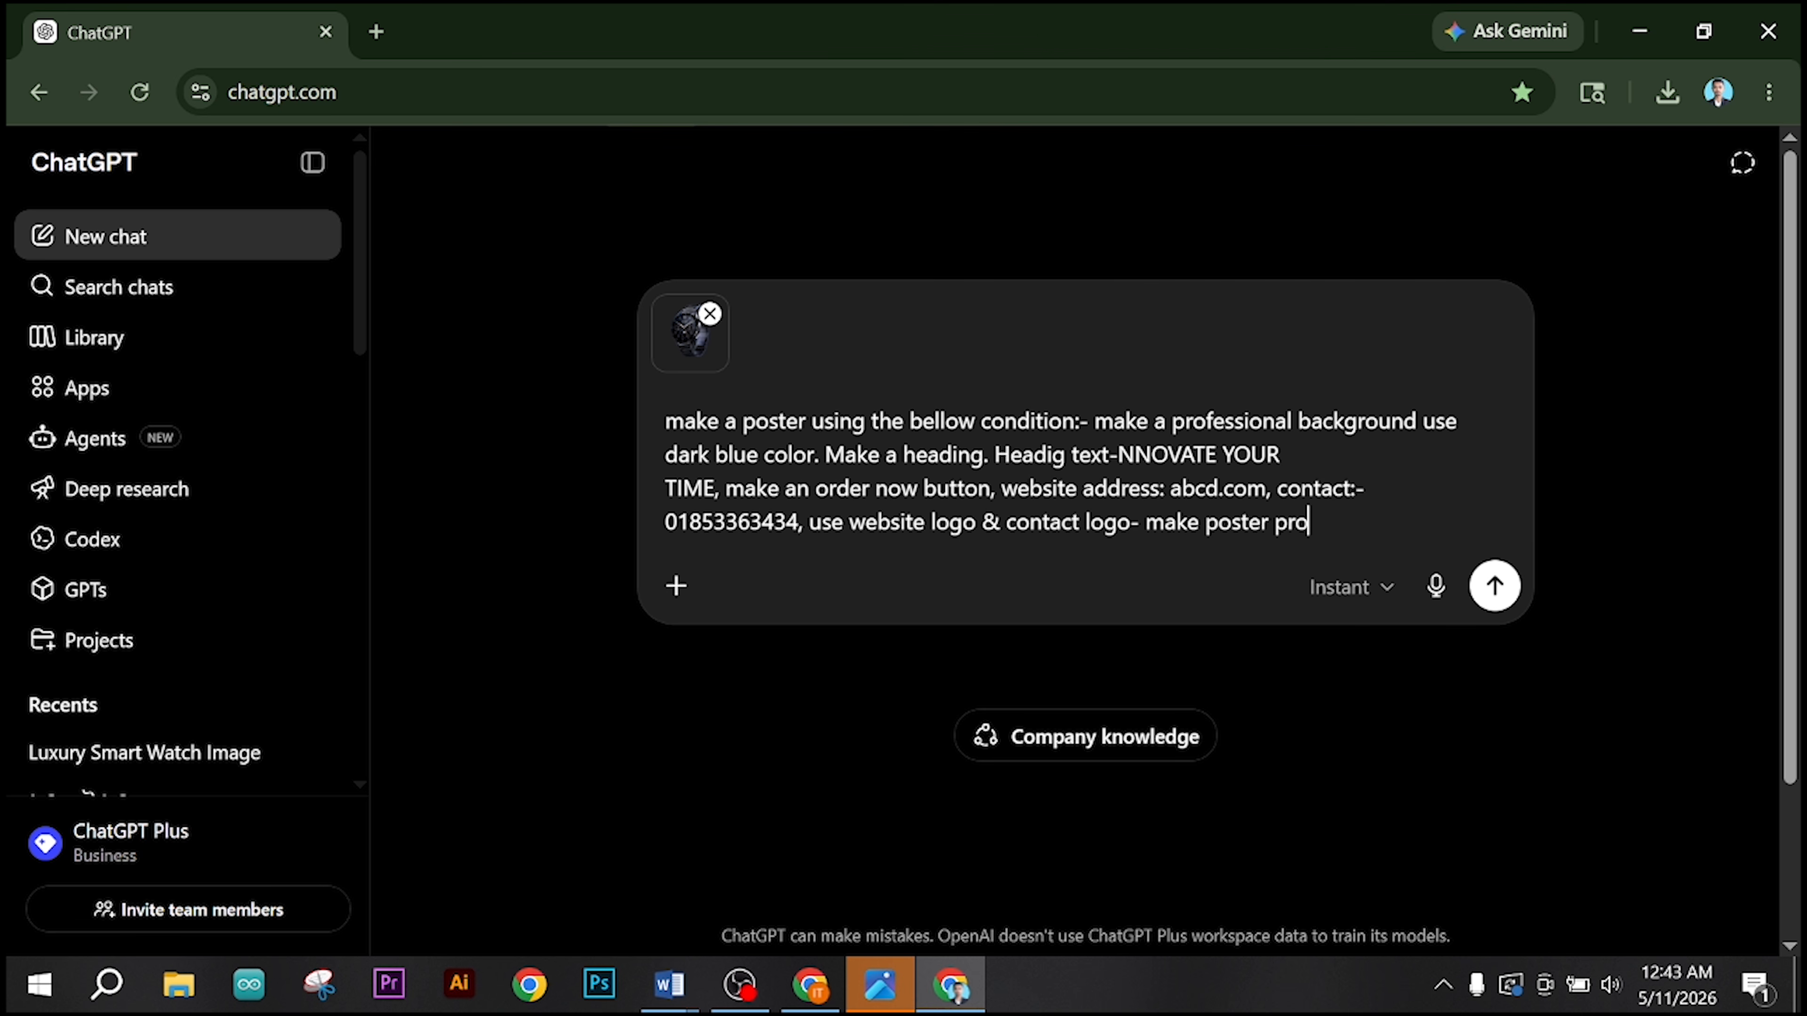
pyautogui.write('fessional & rea')
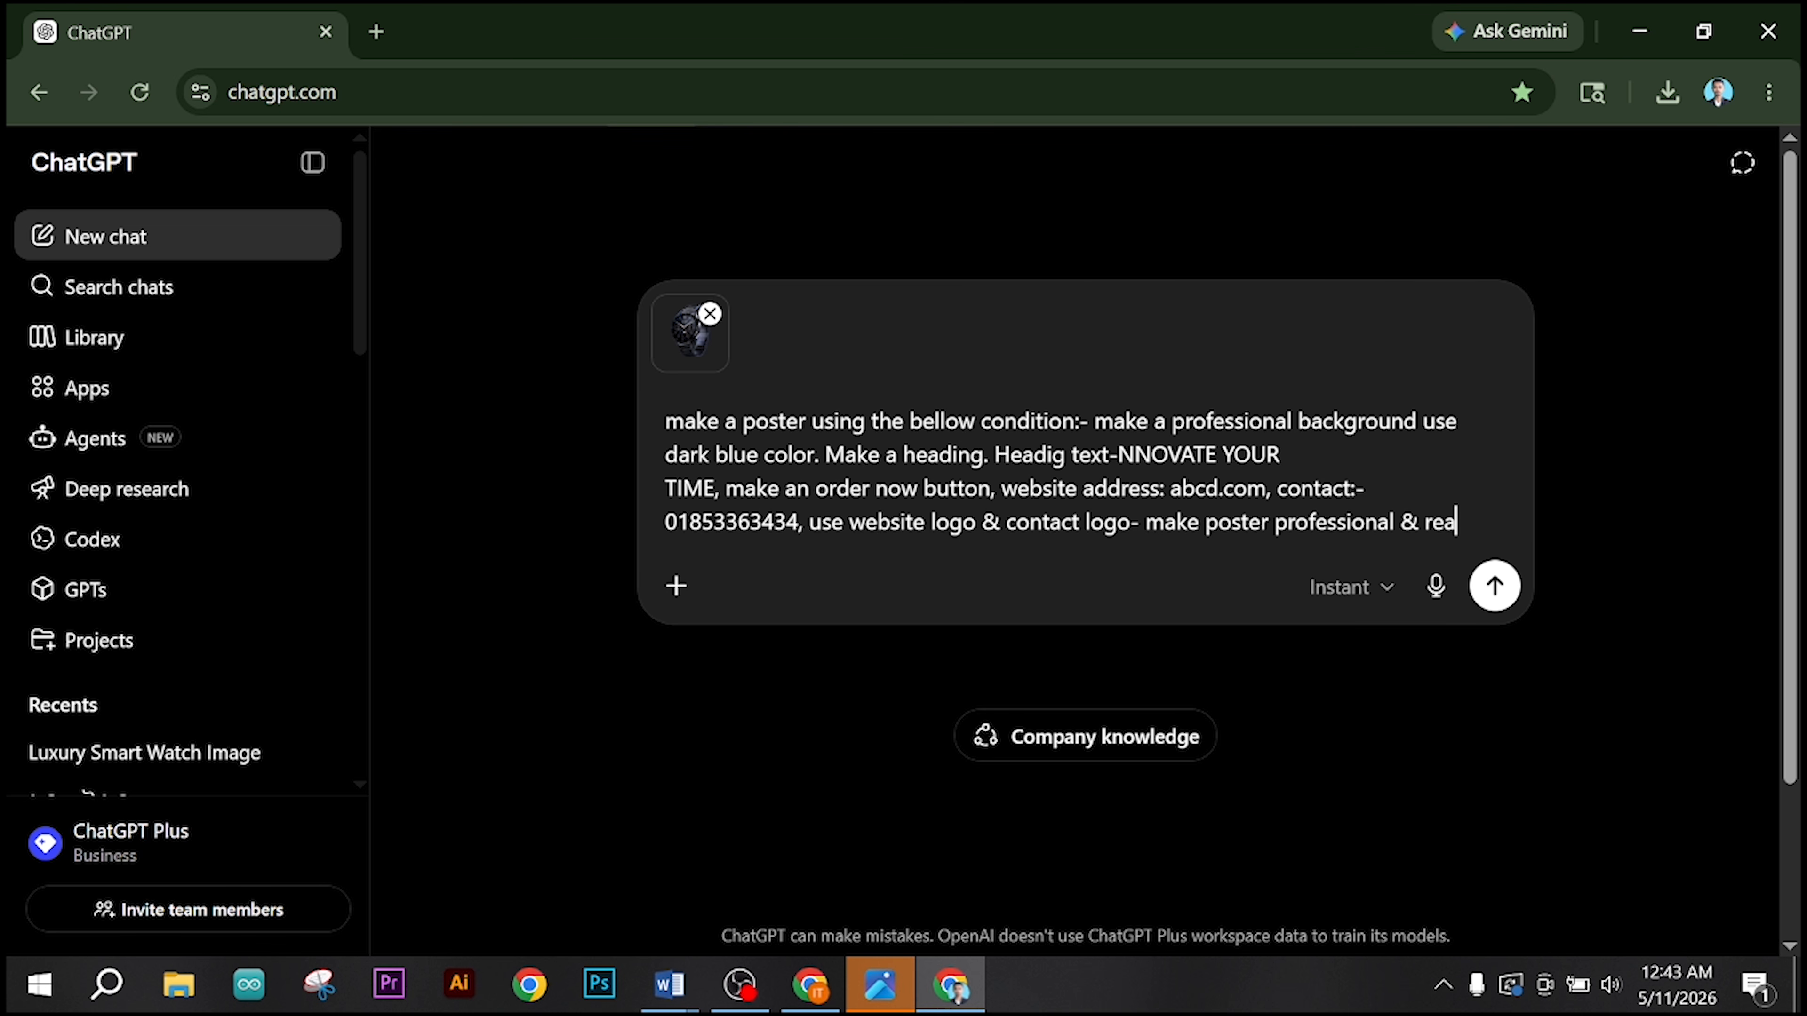
pyautogui.write('lstic')
pyautogui.press('Return')
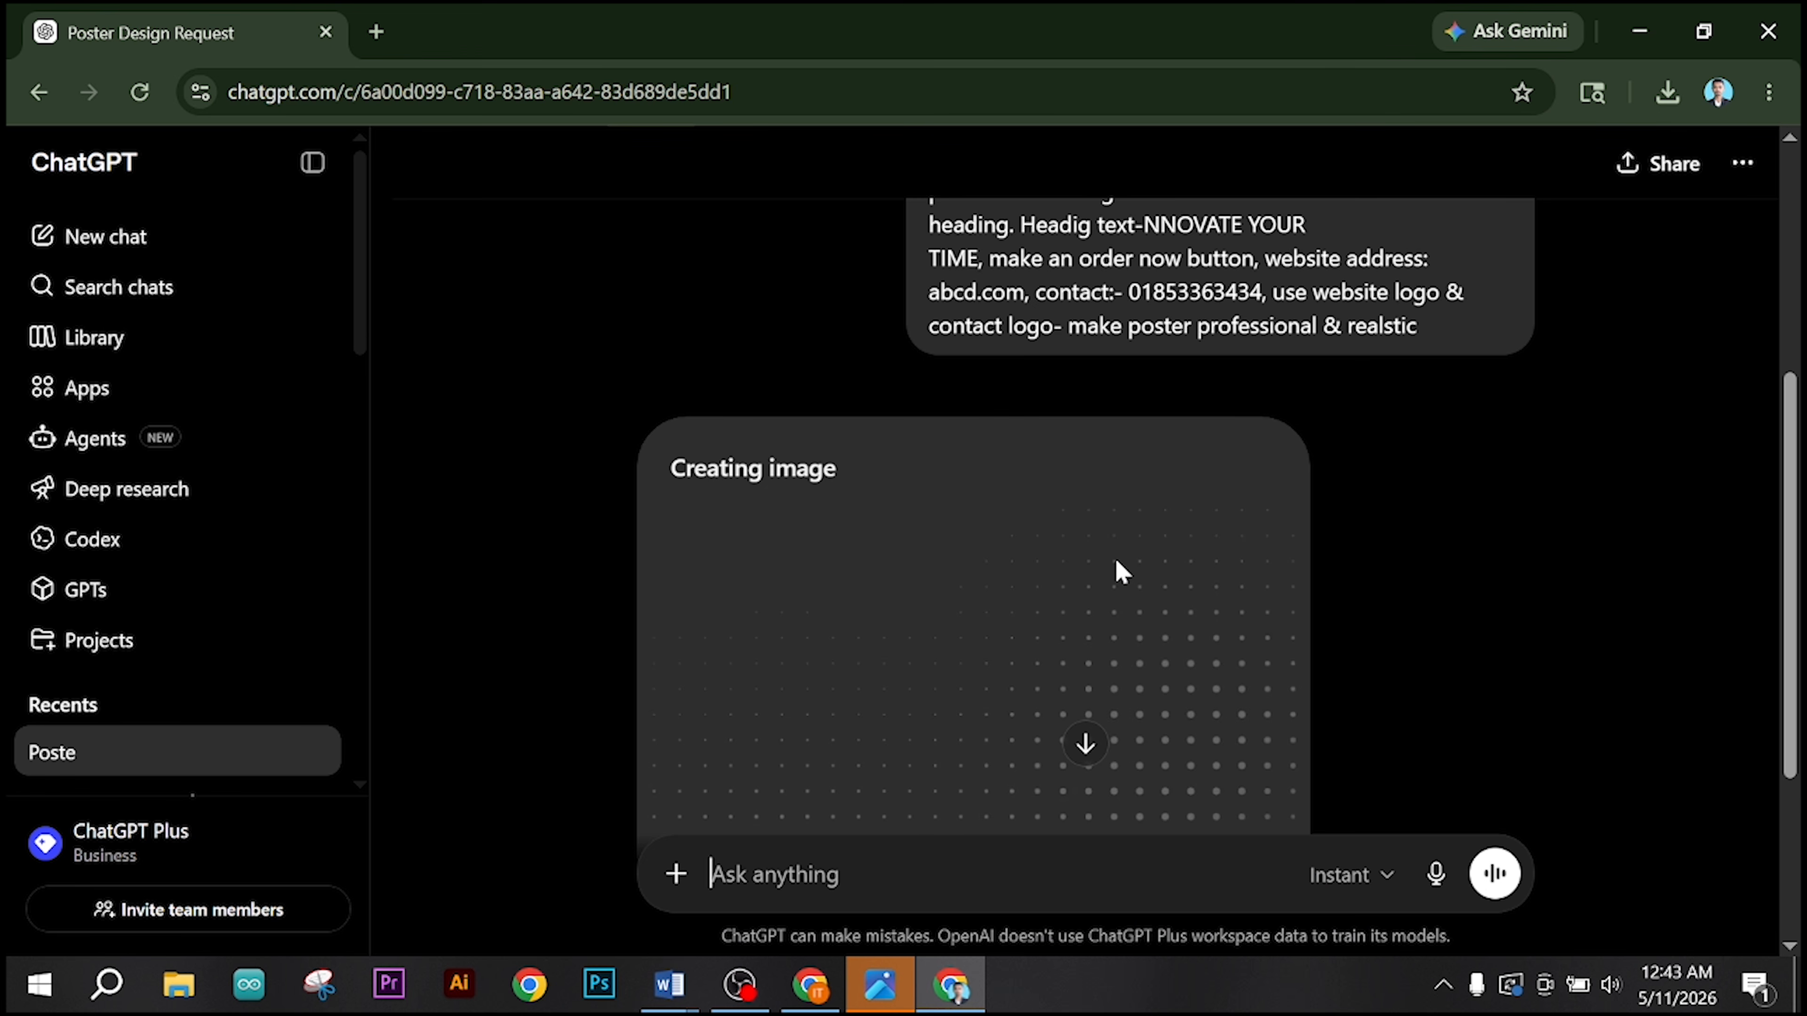
# Step: Review the generated watch poster, open it enlarged and download the image
pyautogui.scroll(-2, 1106, 567)
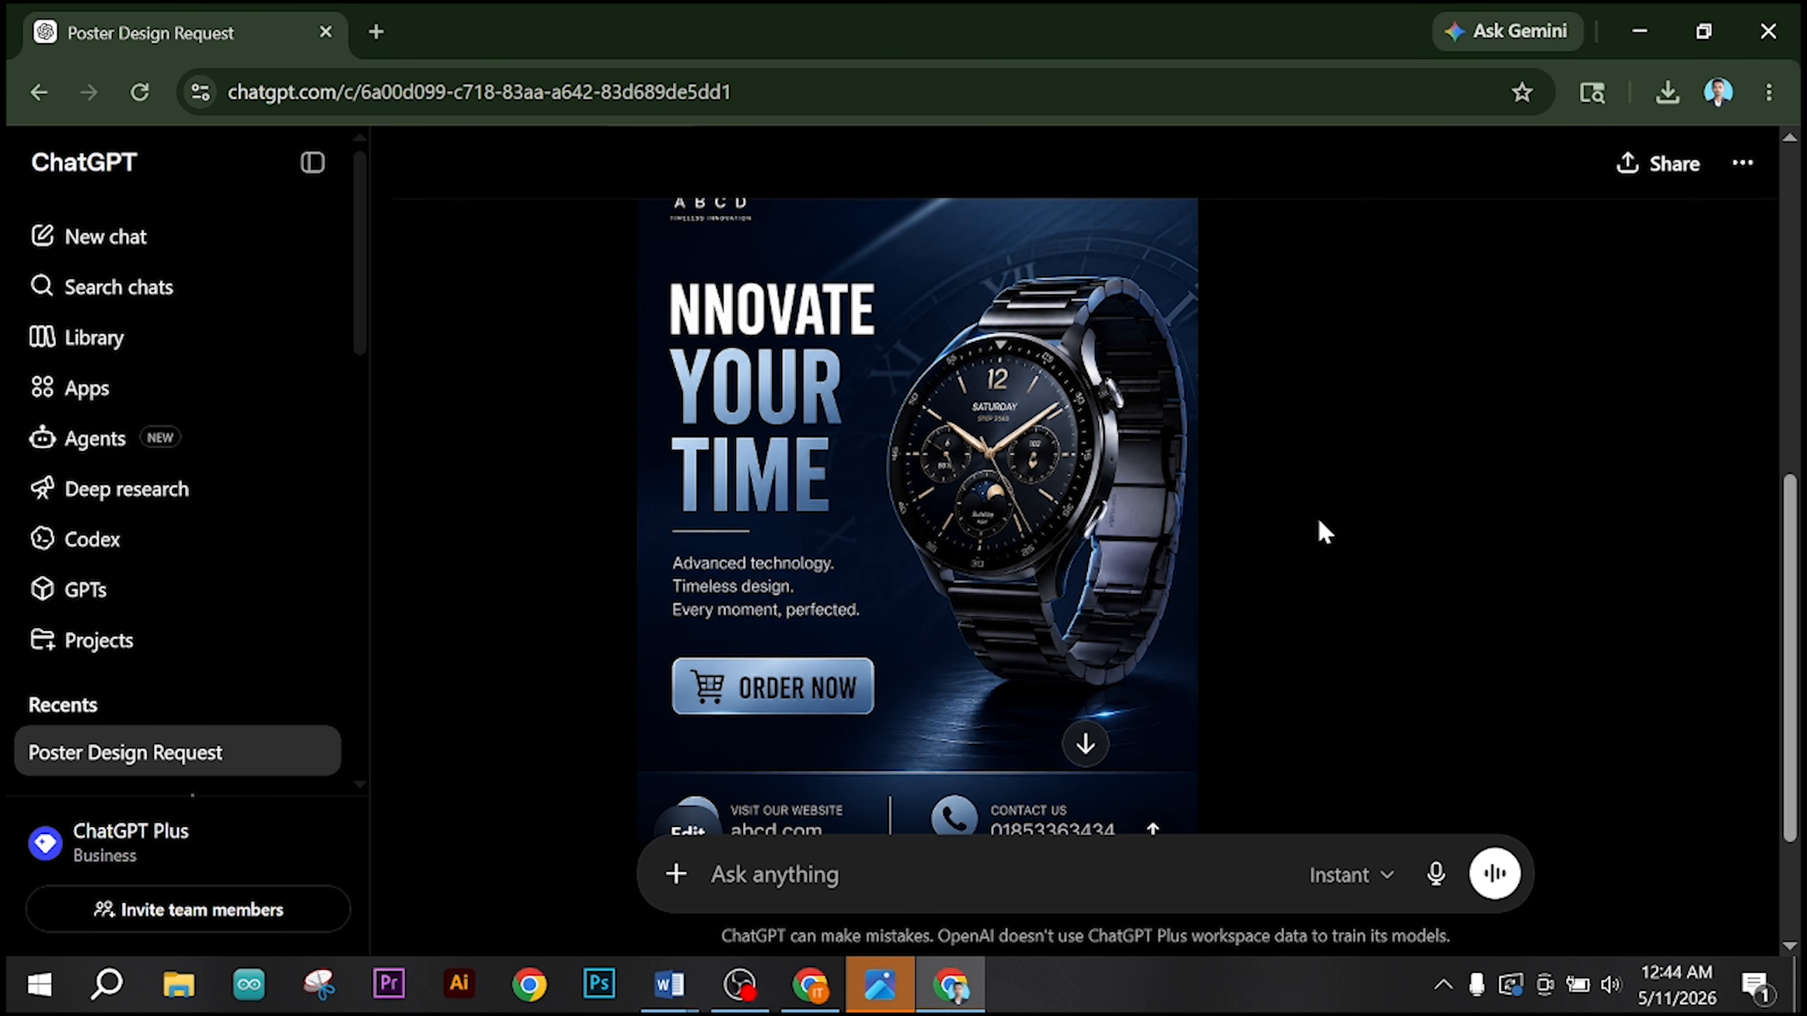
pyautogui.scroll(2, 1323, 533)
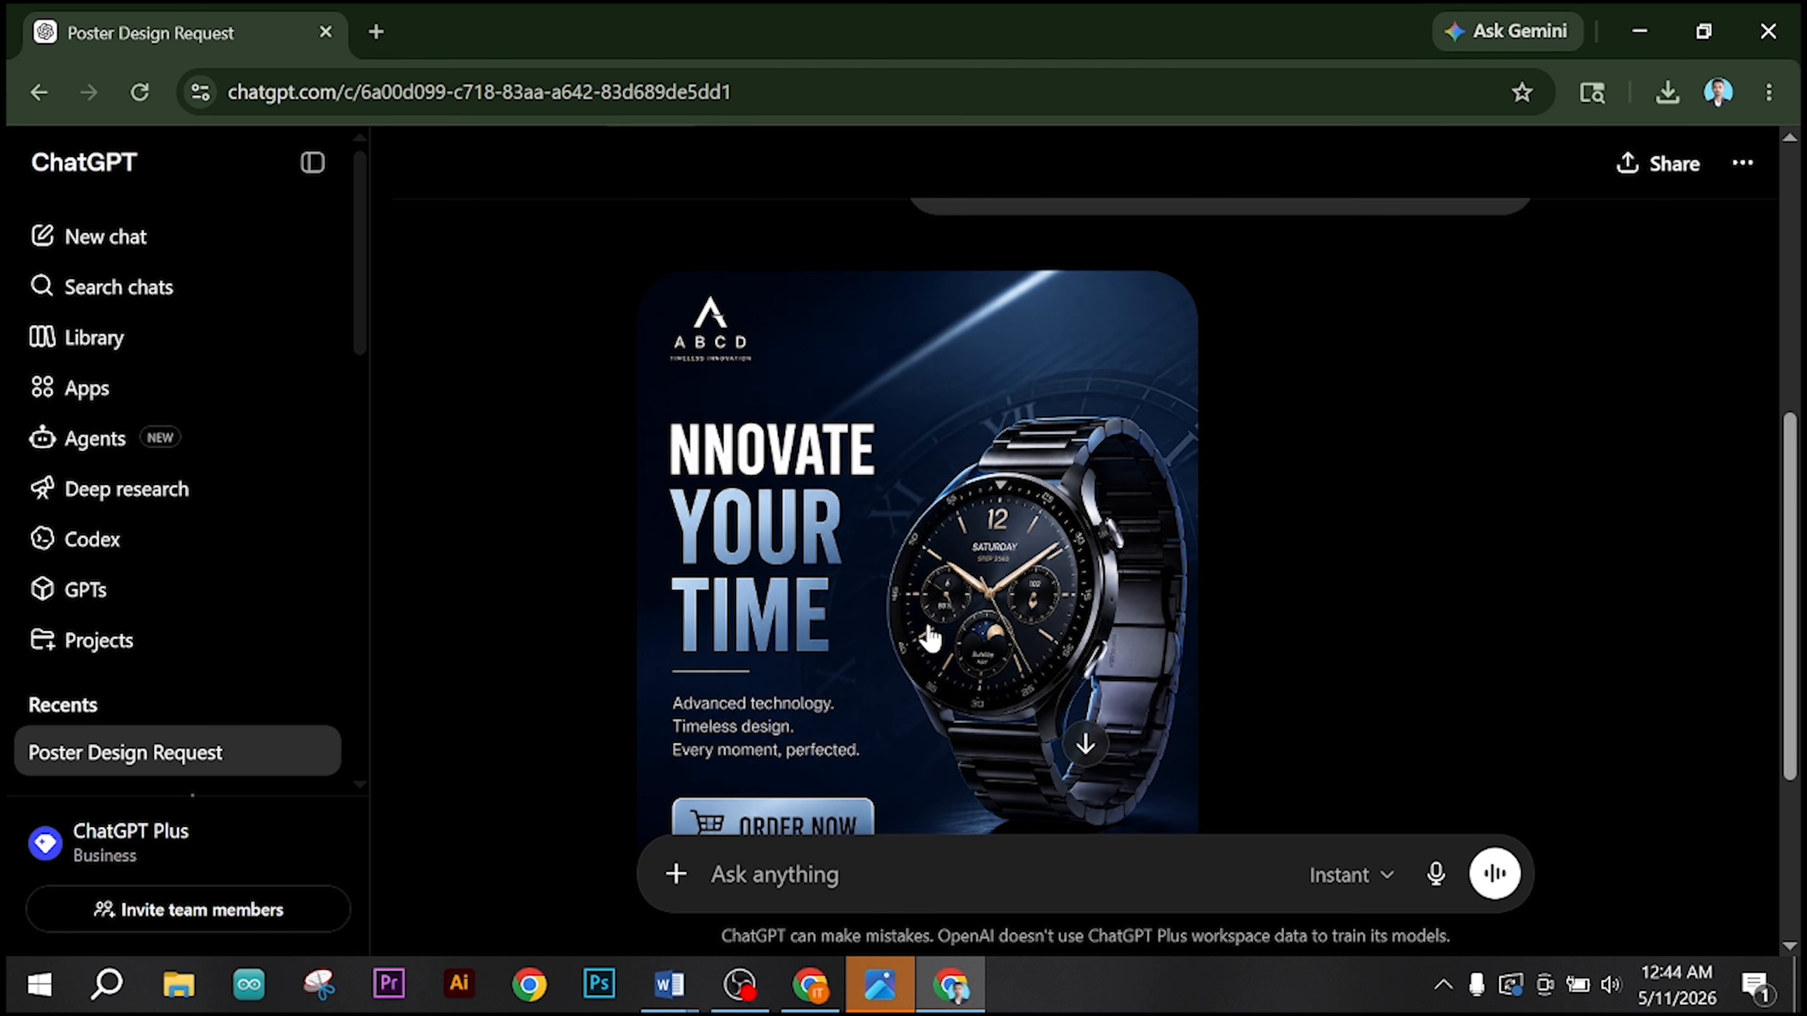
pyautogui.scroll(-4, 917, 570)
pyautogui.scroll(-1, 916, 576)
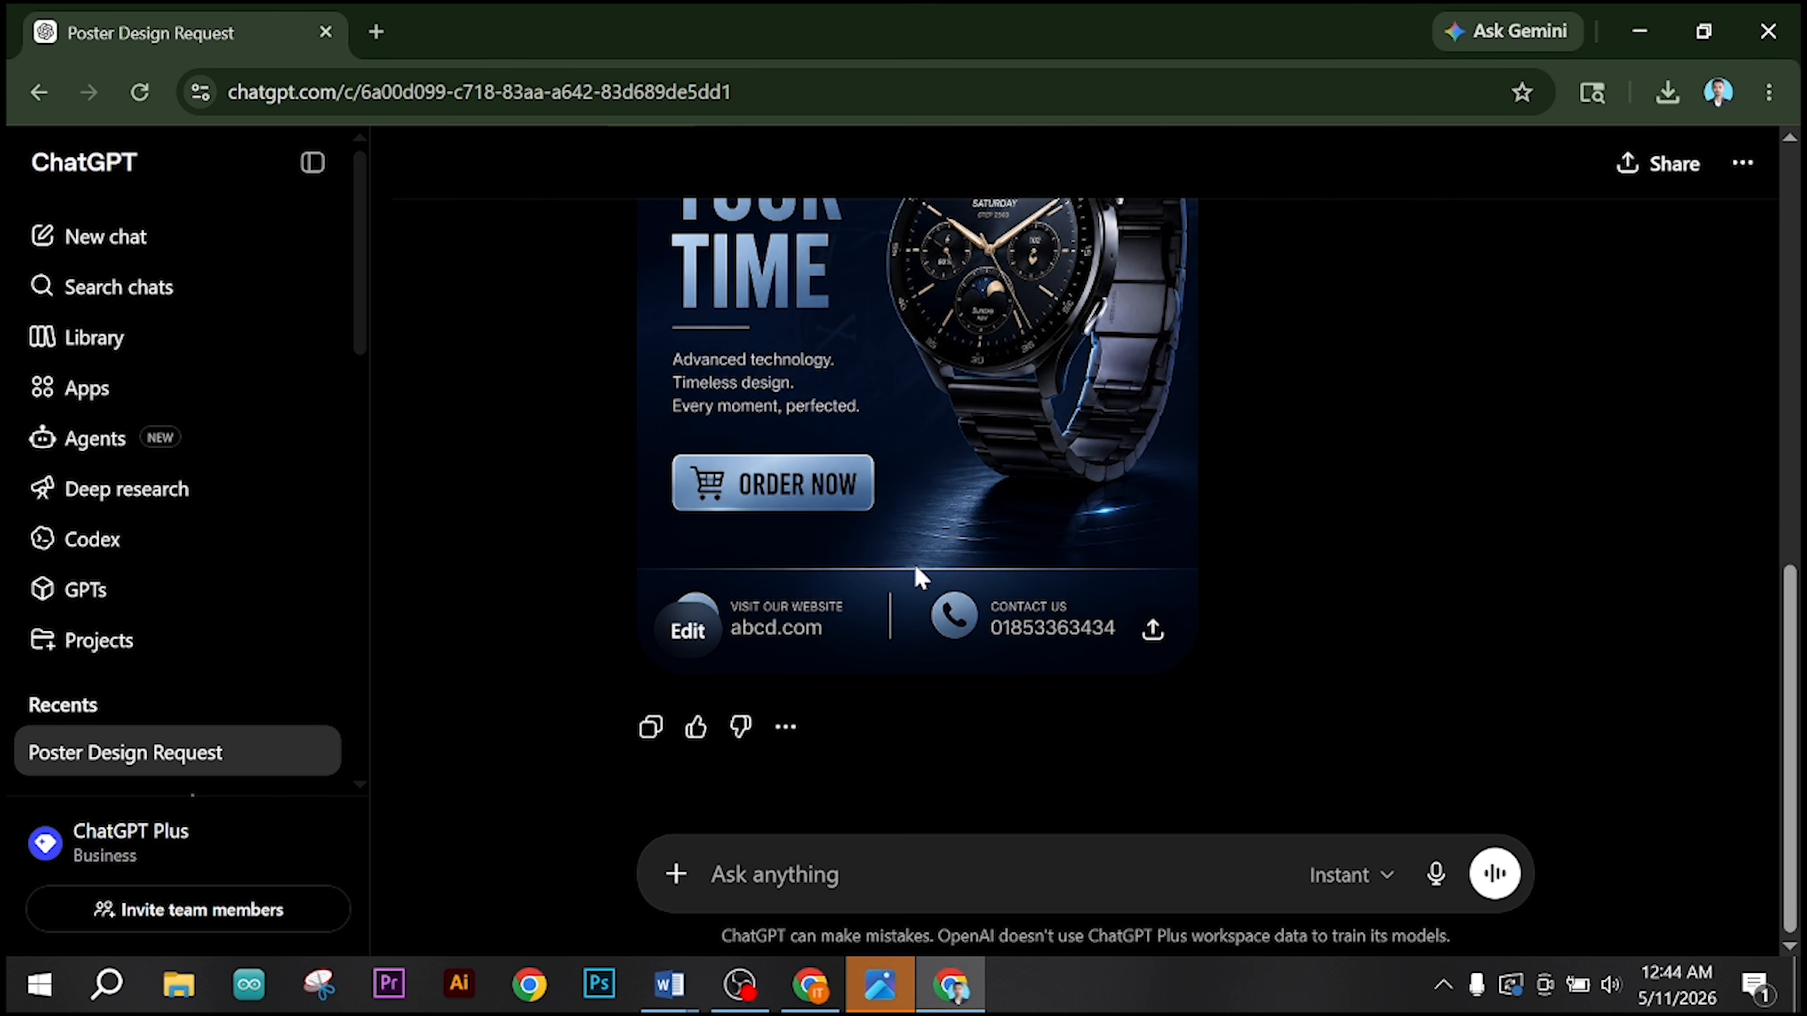
pyautogui.click(905, 411)
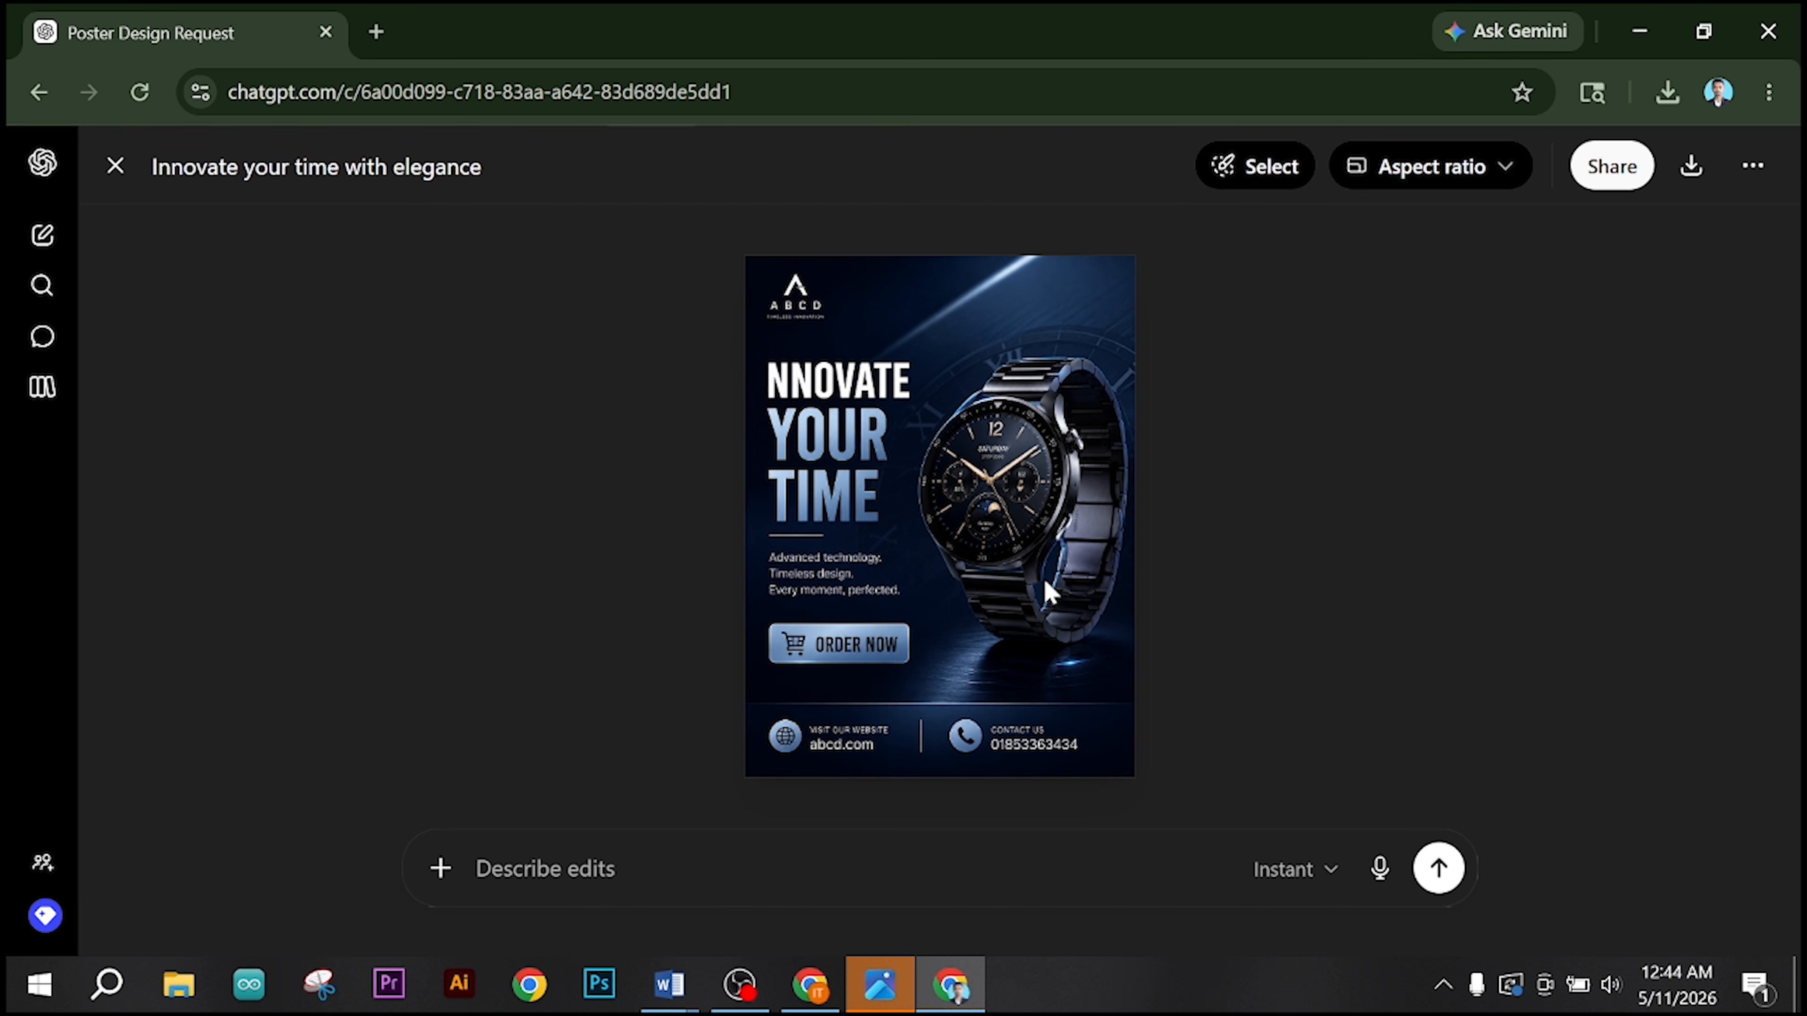
pyautogui.click(1689, 183)
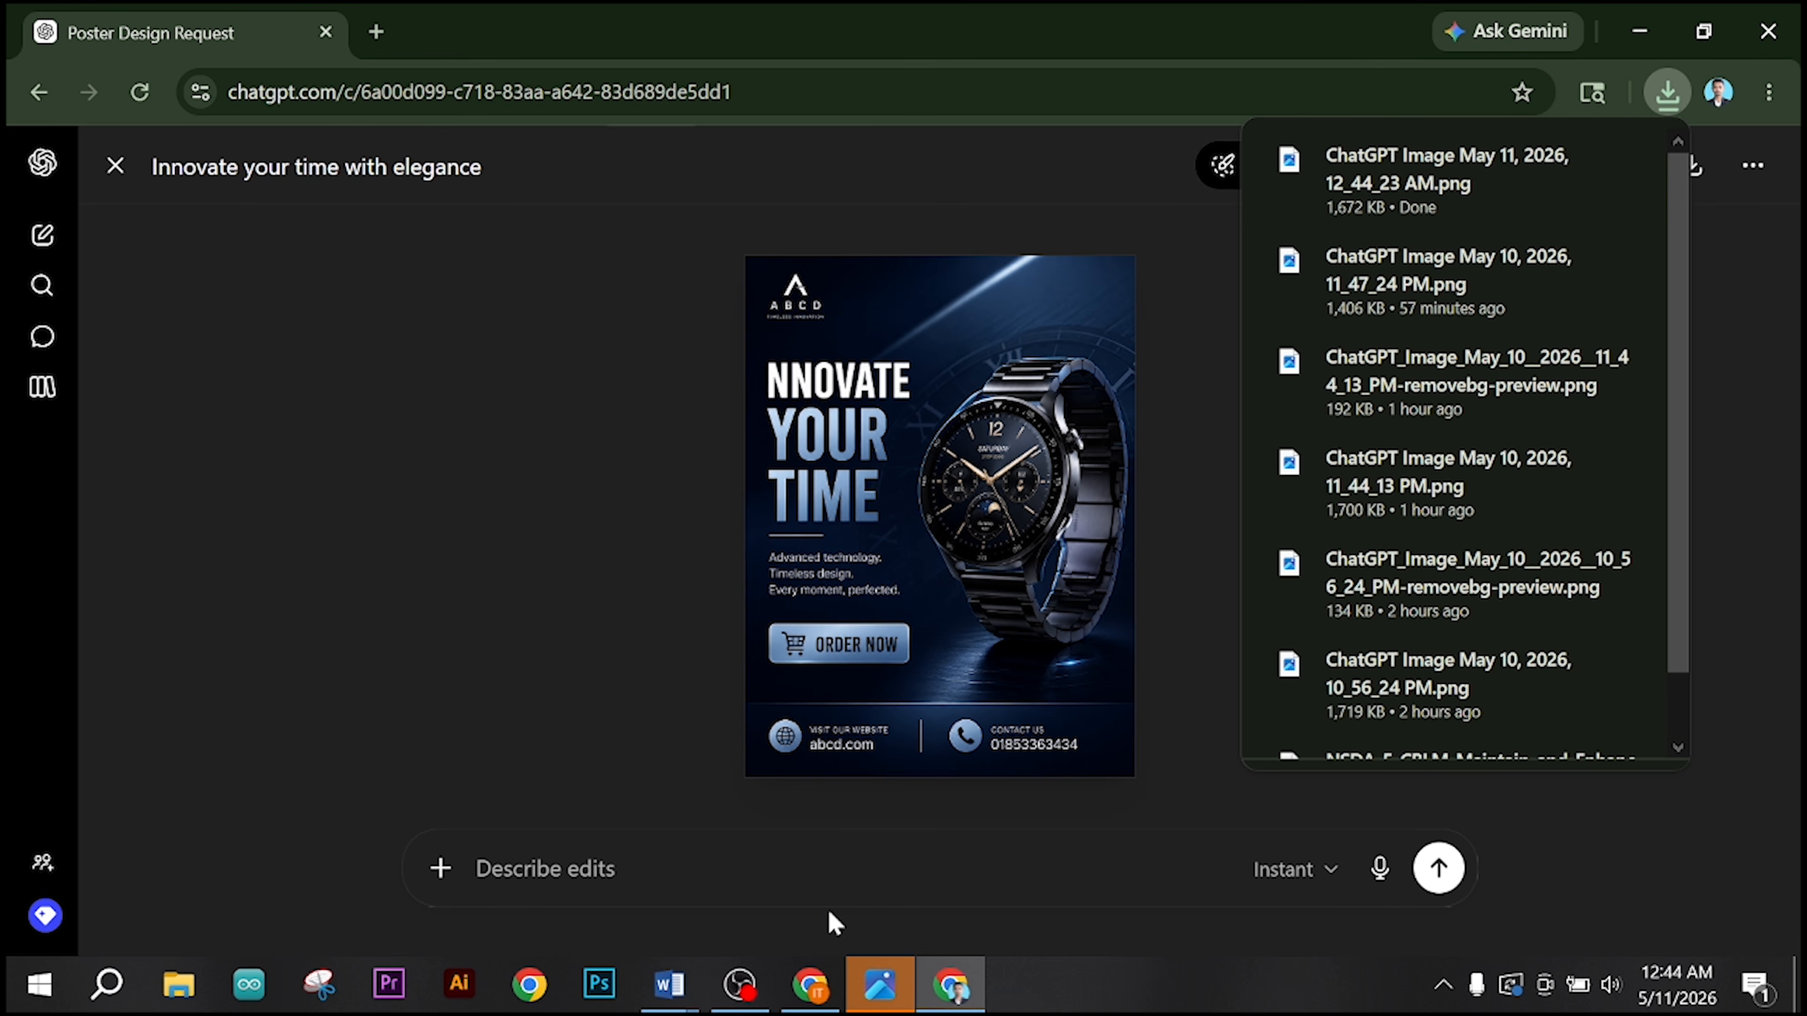
# Step: Switch to the Canva flyer in the other Chrome profile and download it as a PNG at size 1
pyautogui.click(812, 982)
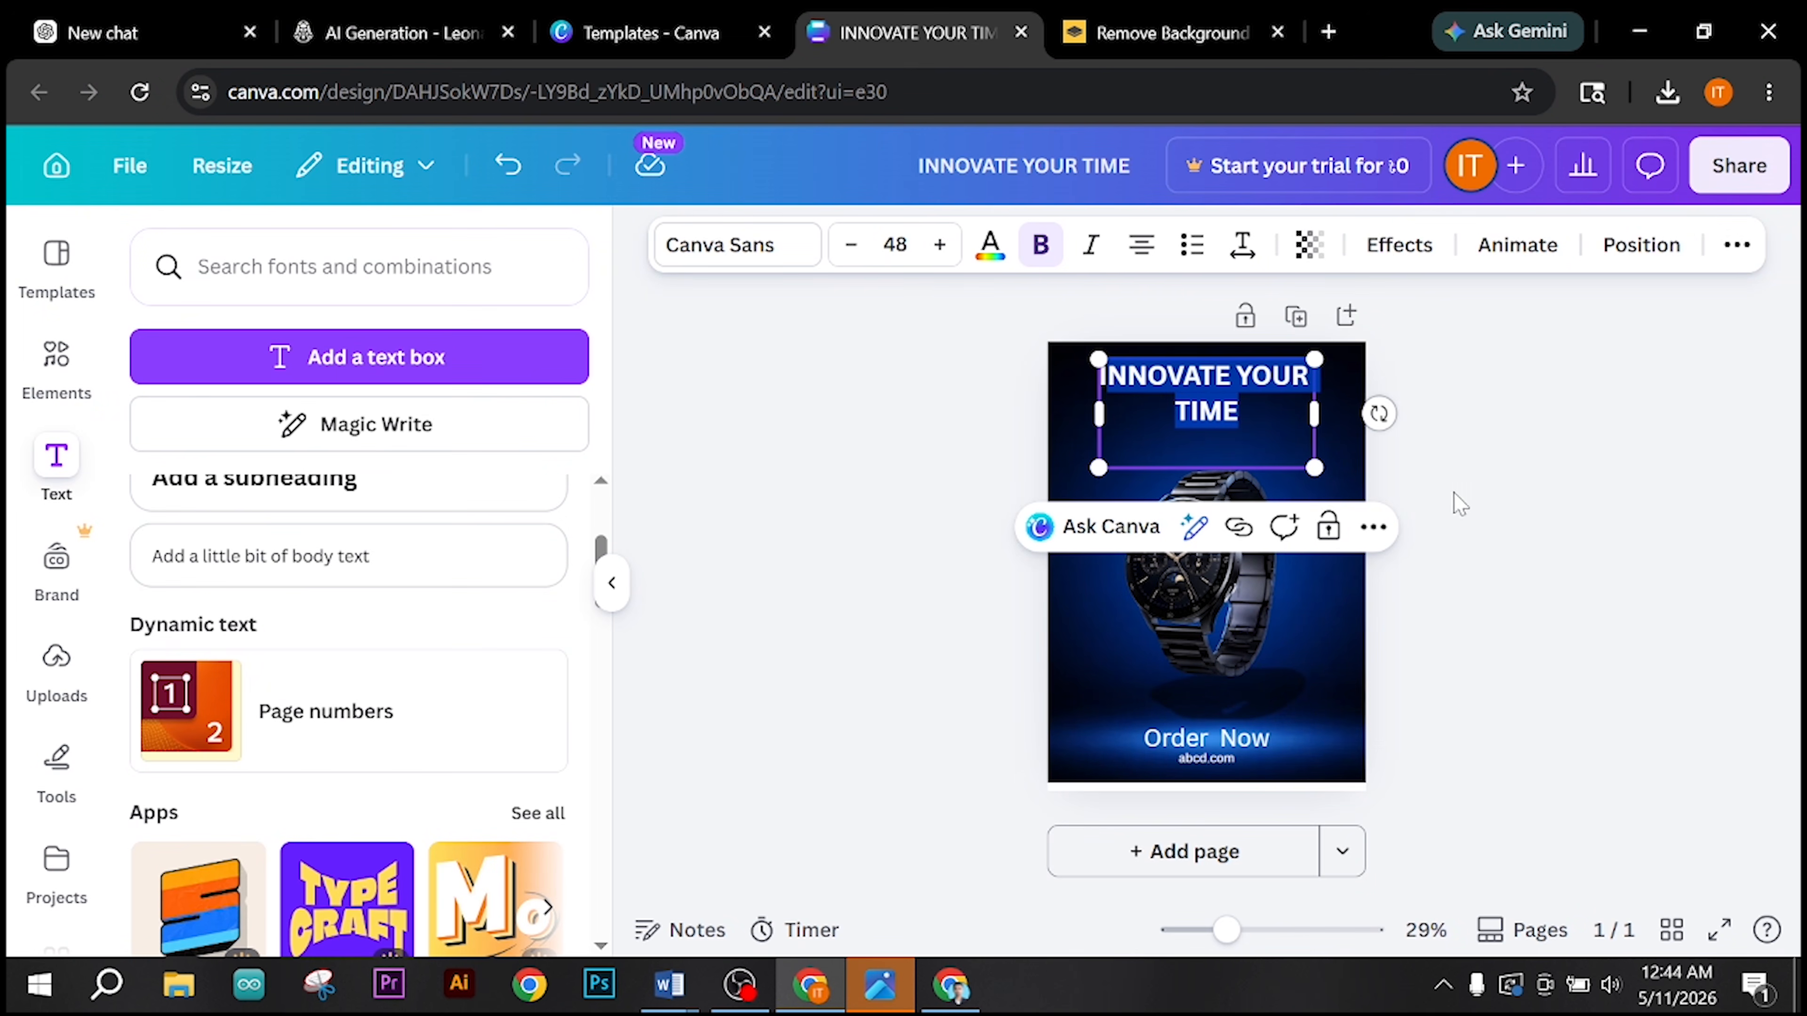
pyautogui.click(1463, 504)
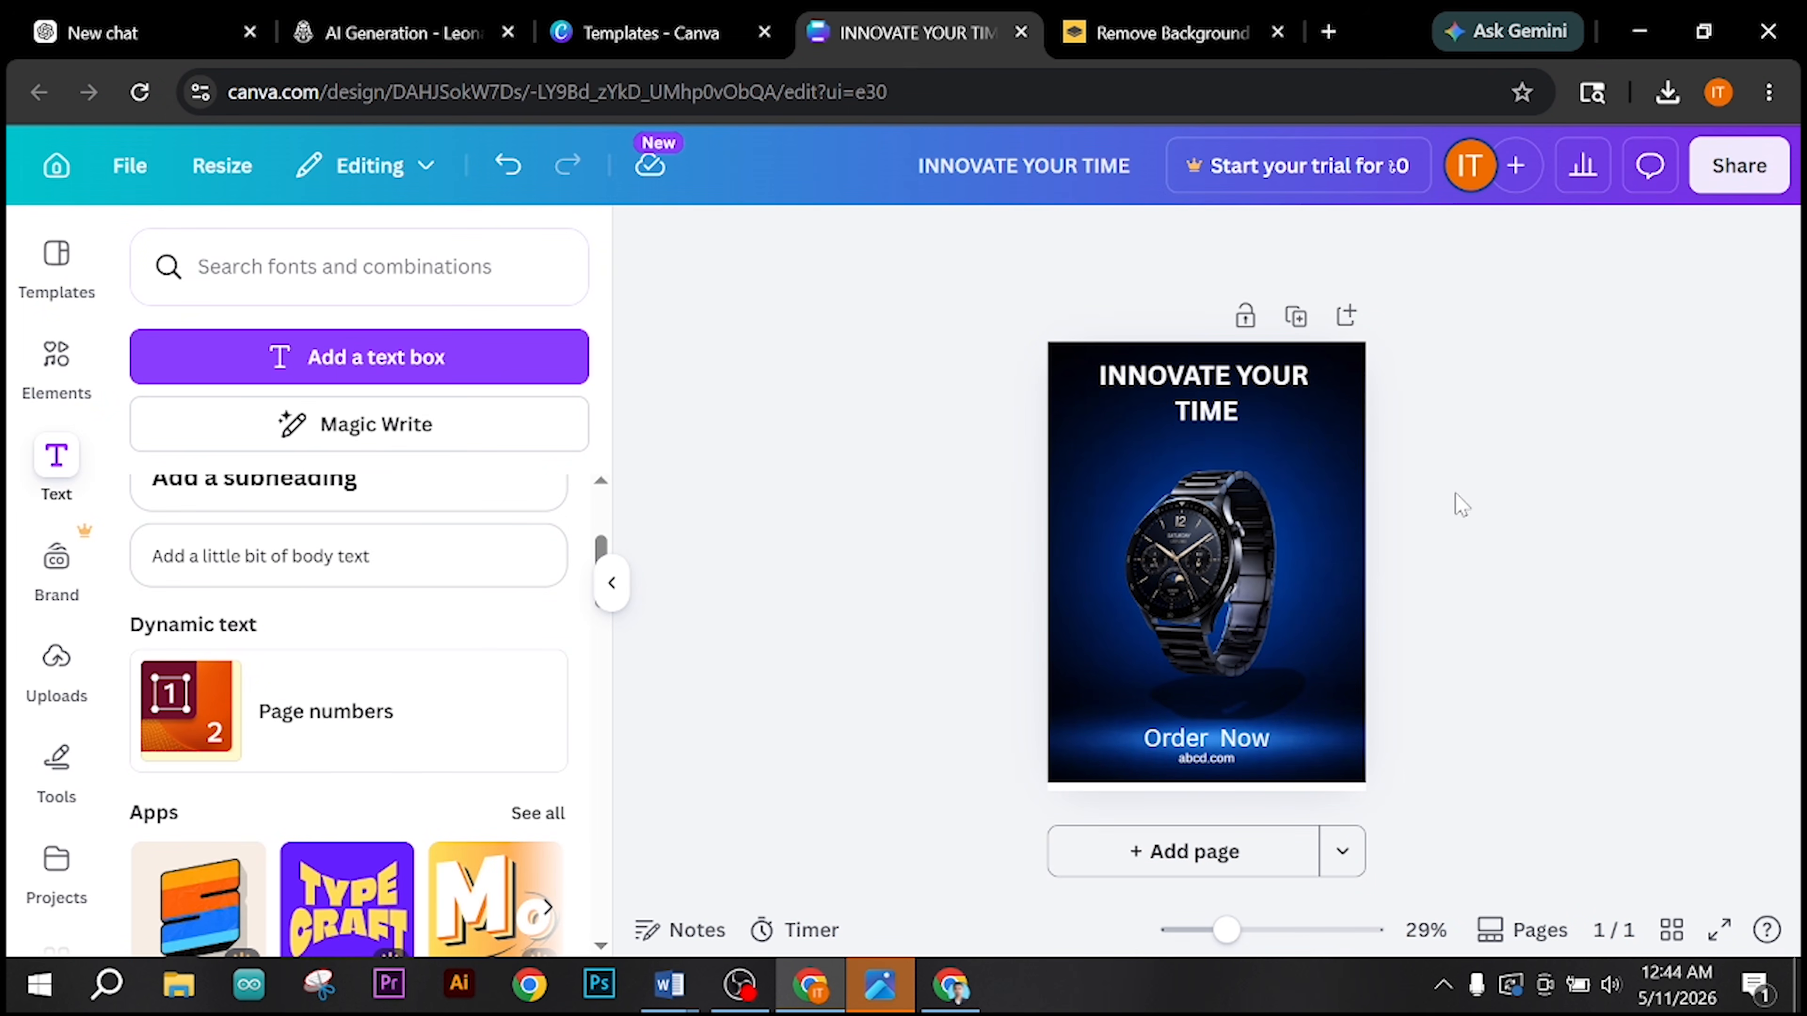
pyautogui.click(1729, 175)
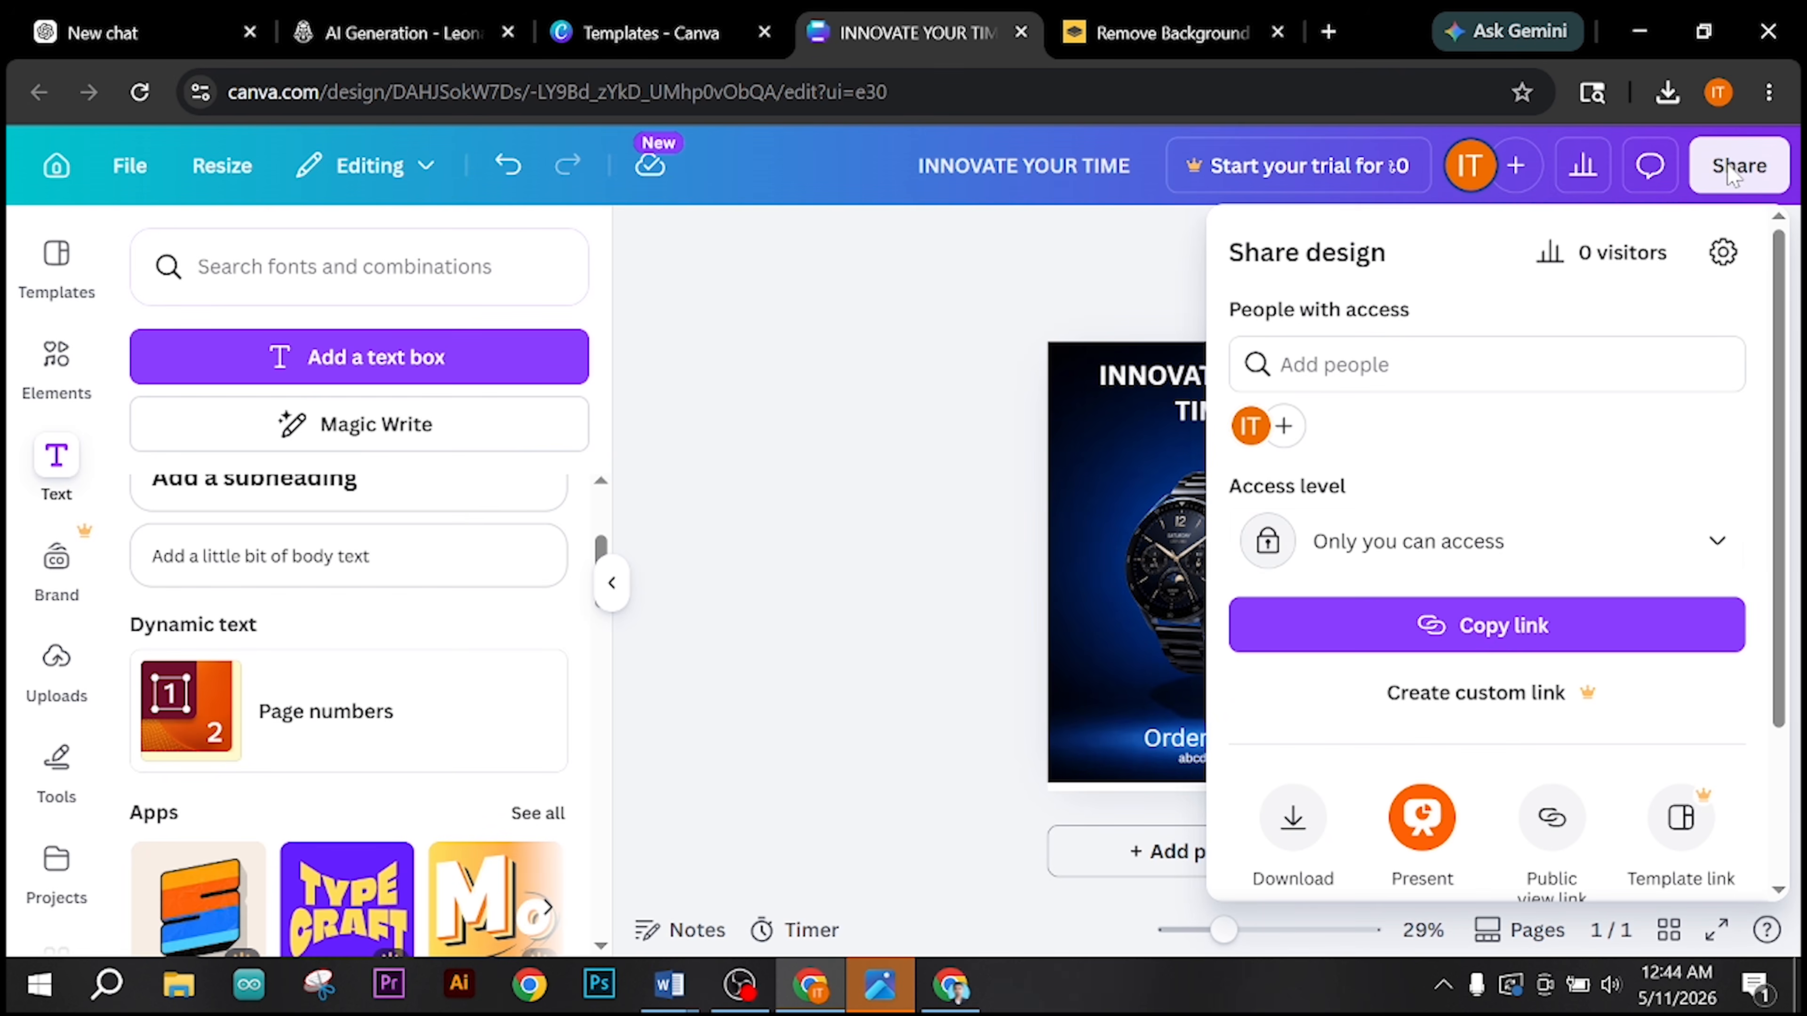
pyautogui.click(1293, 817)
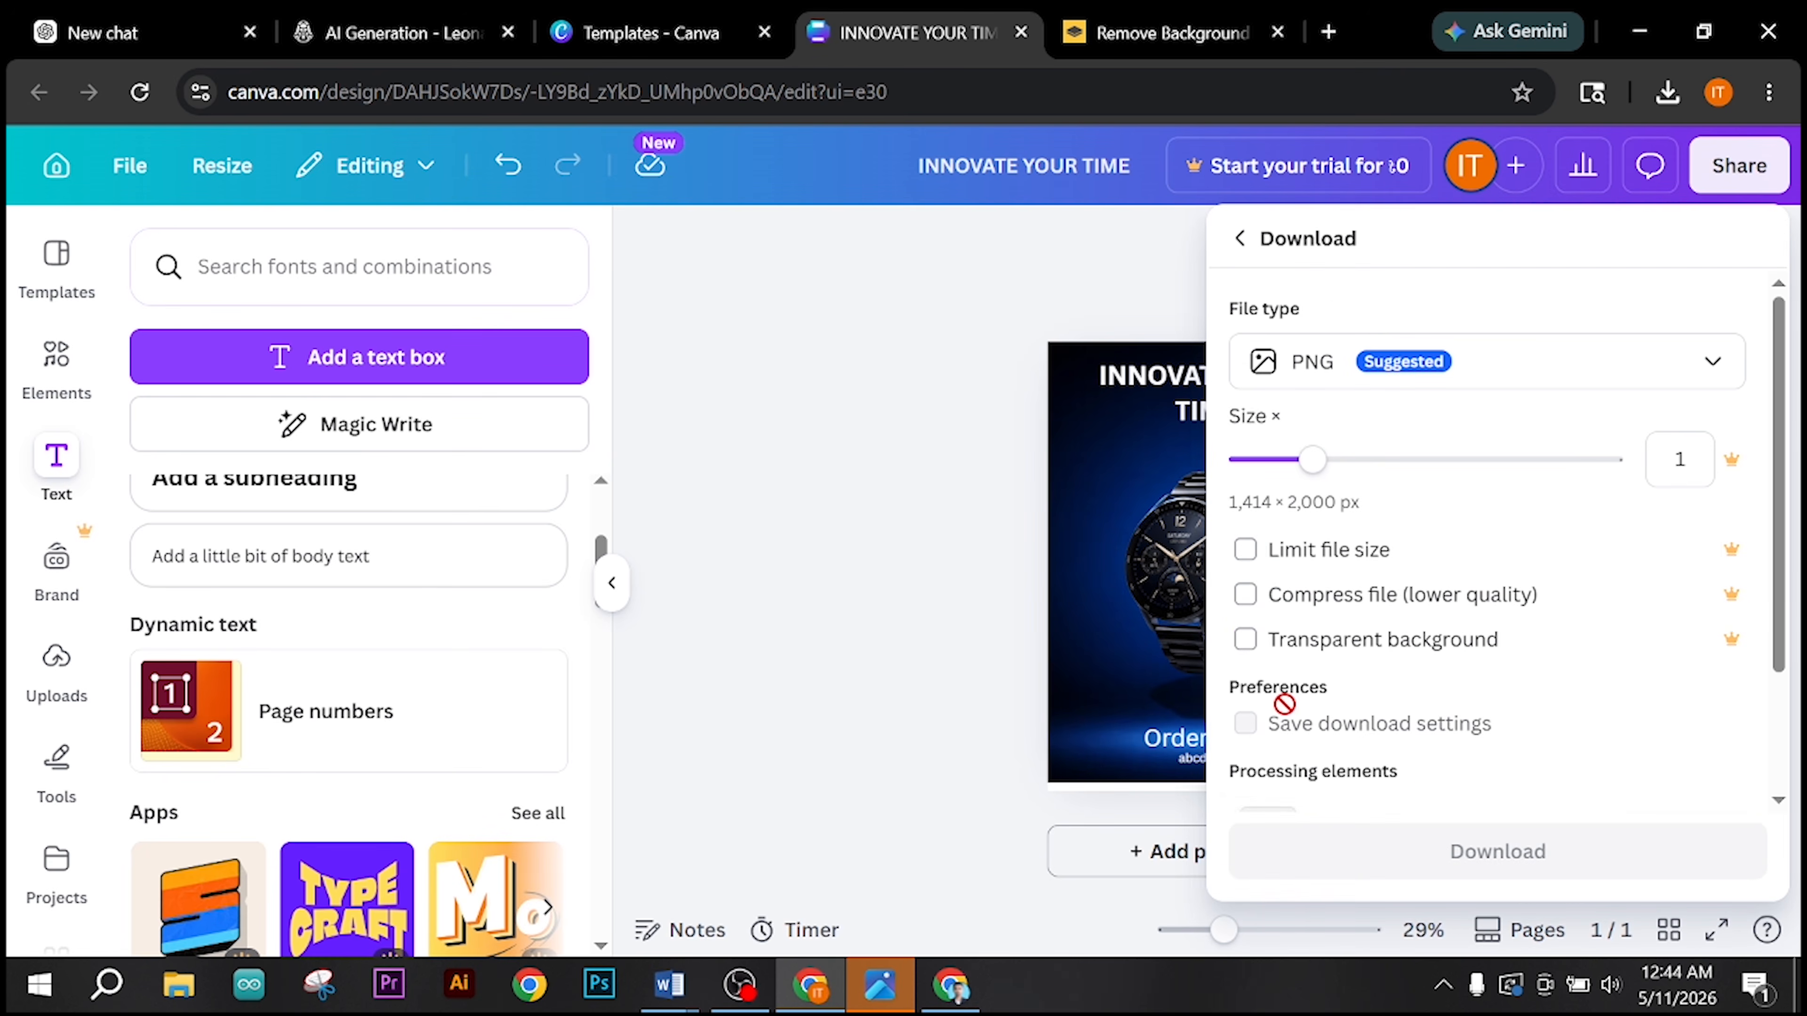
pyautogui.click(1423, 787)
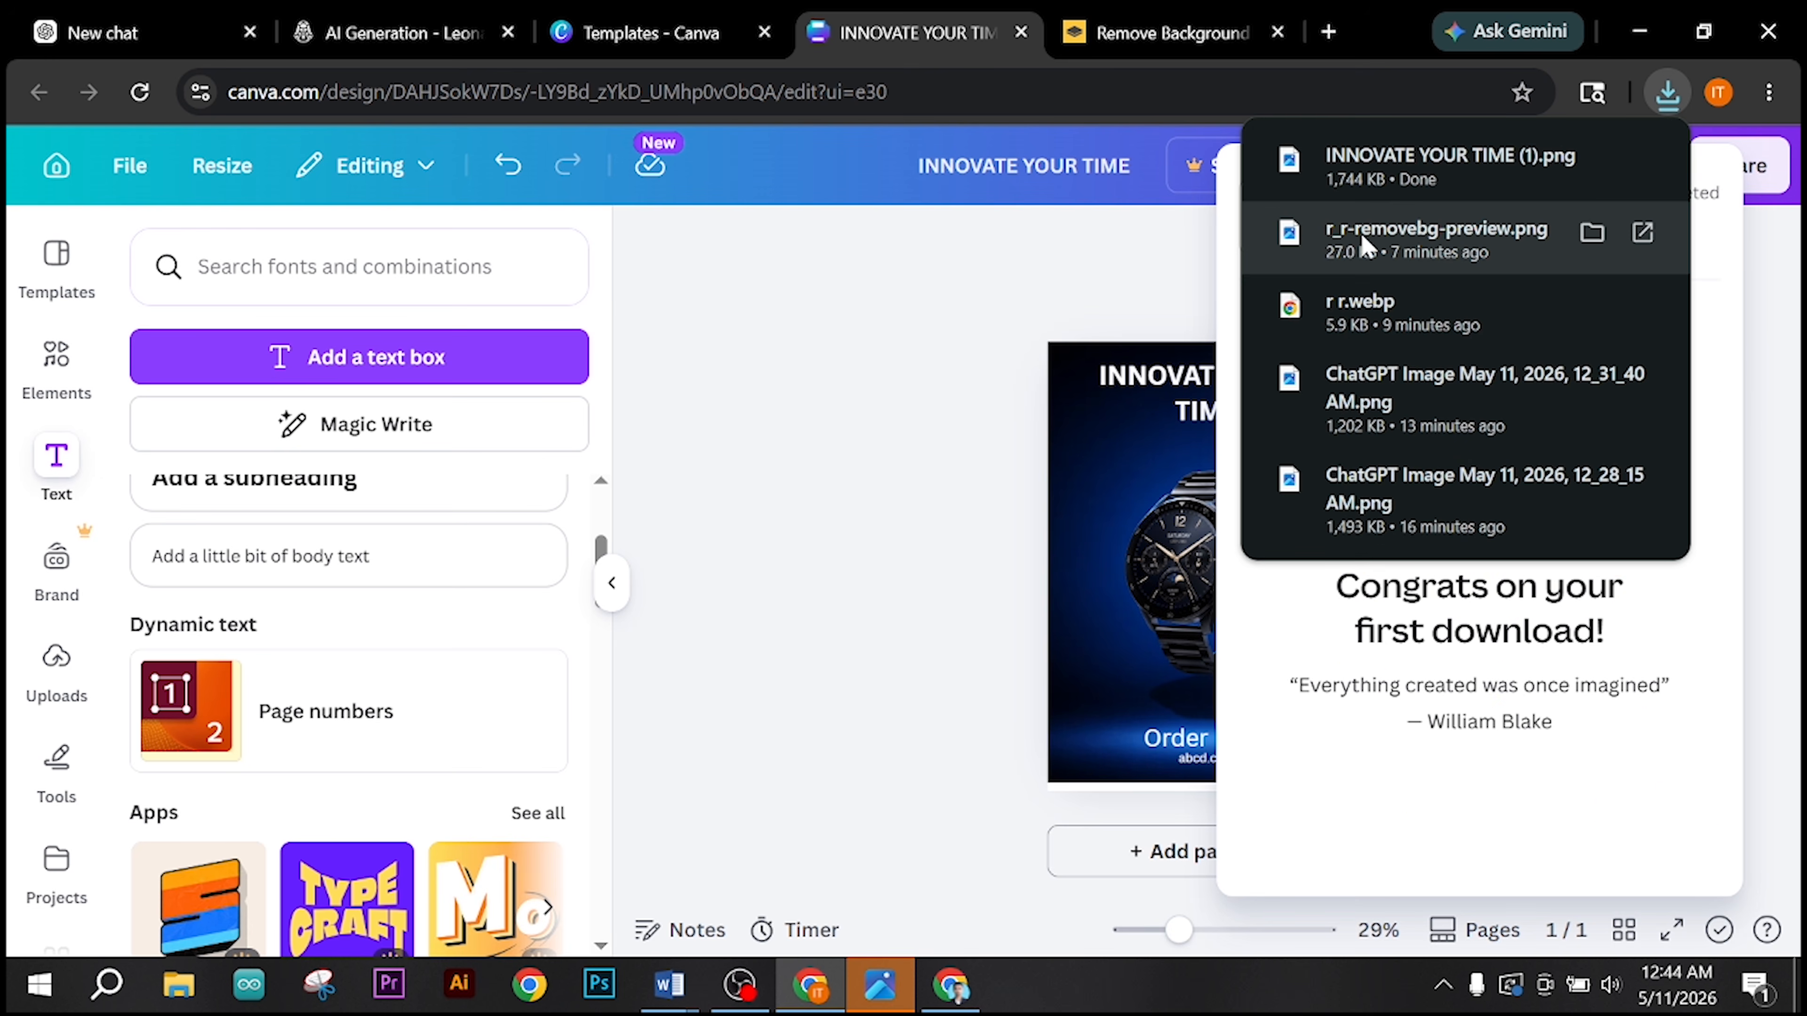
# Step: View the downloaded Canva flyer "INNOVATE YOUR TIME (1).png", then the downloaded ChatGPT poster in a maximized image viewer
pyautogui.click(1376, 171)
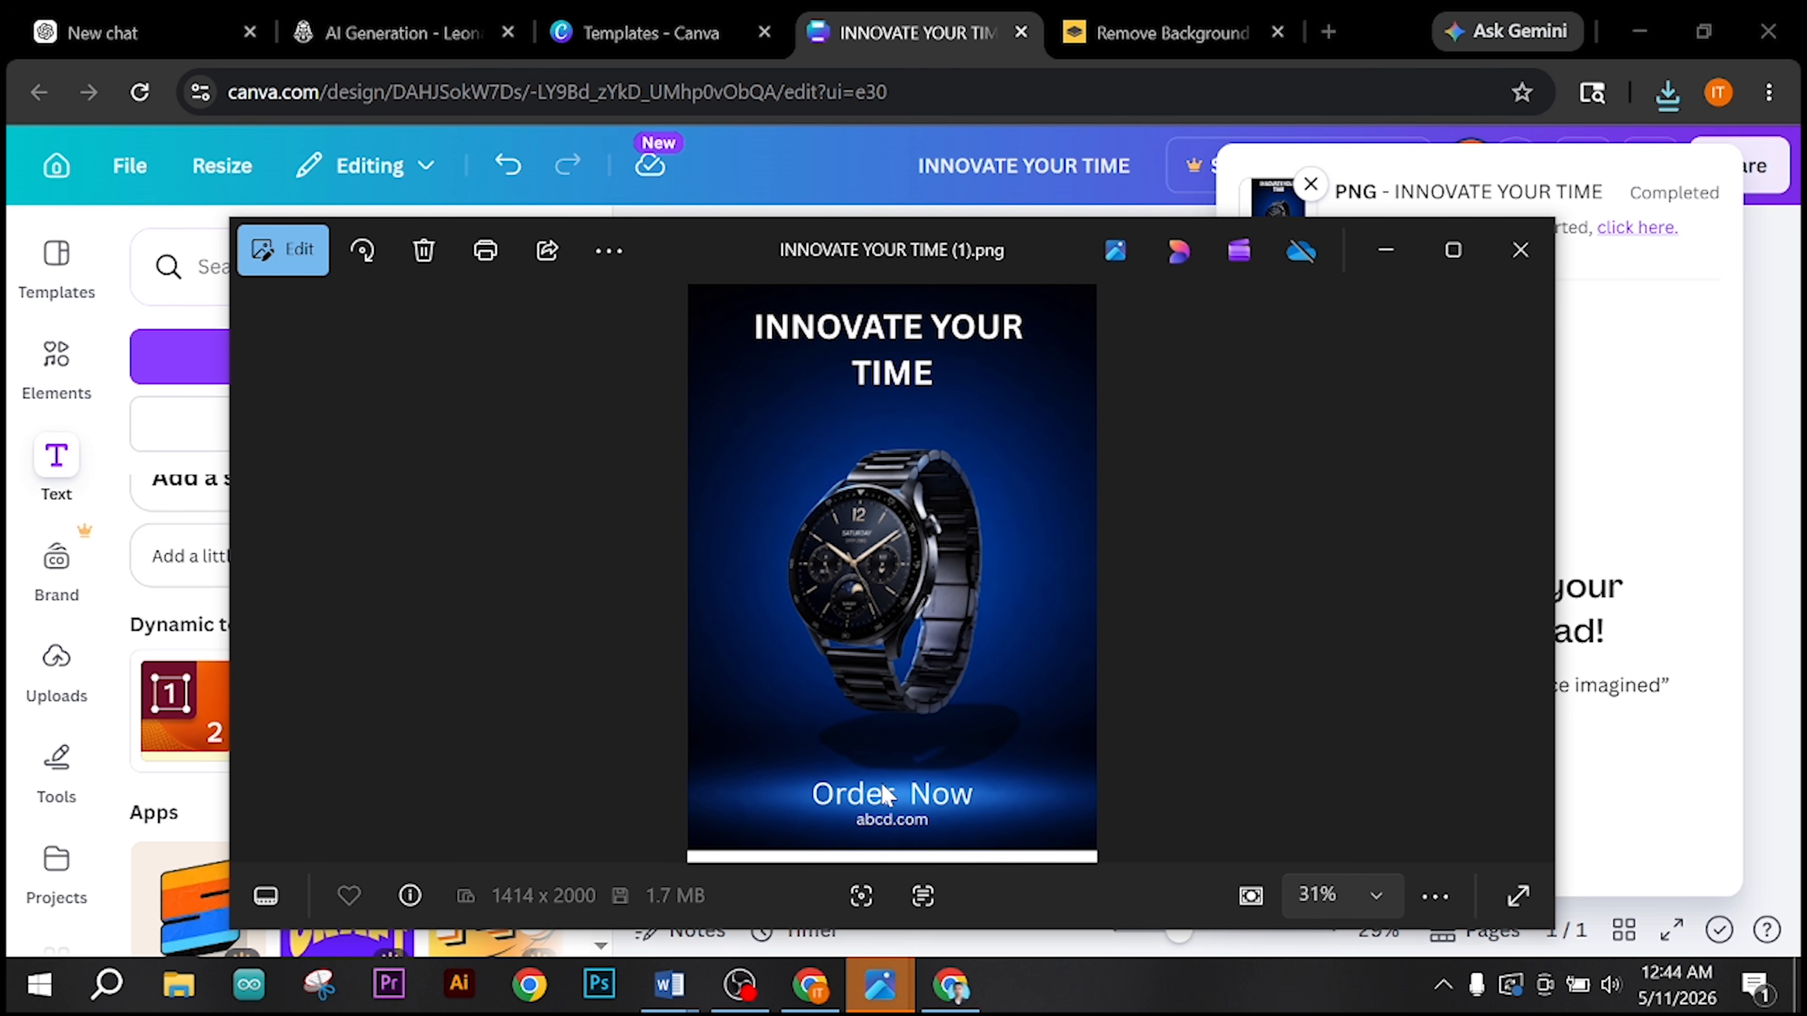
pyautogui.click(954, 990)
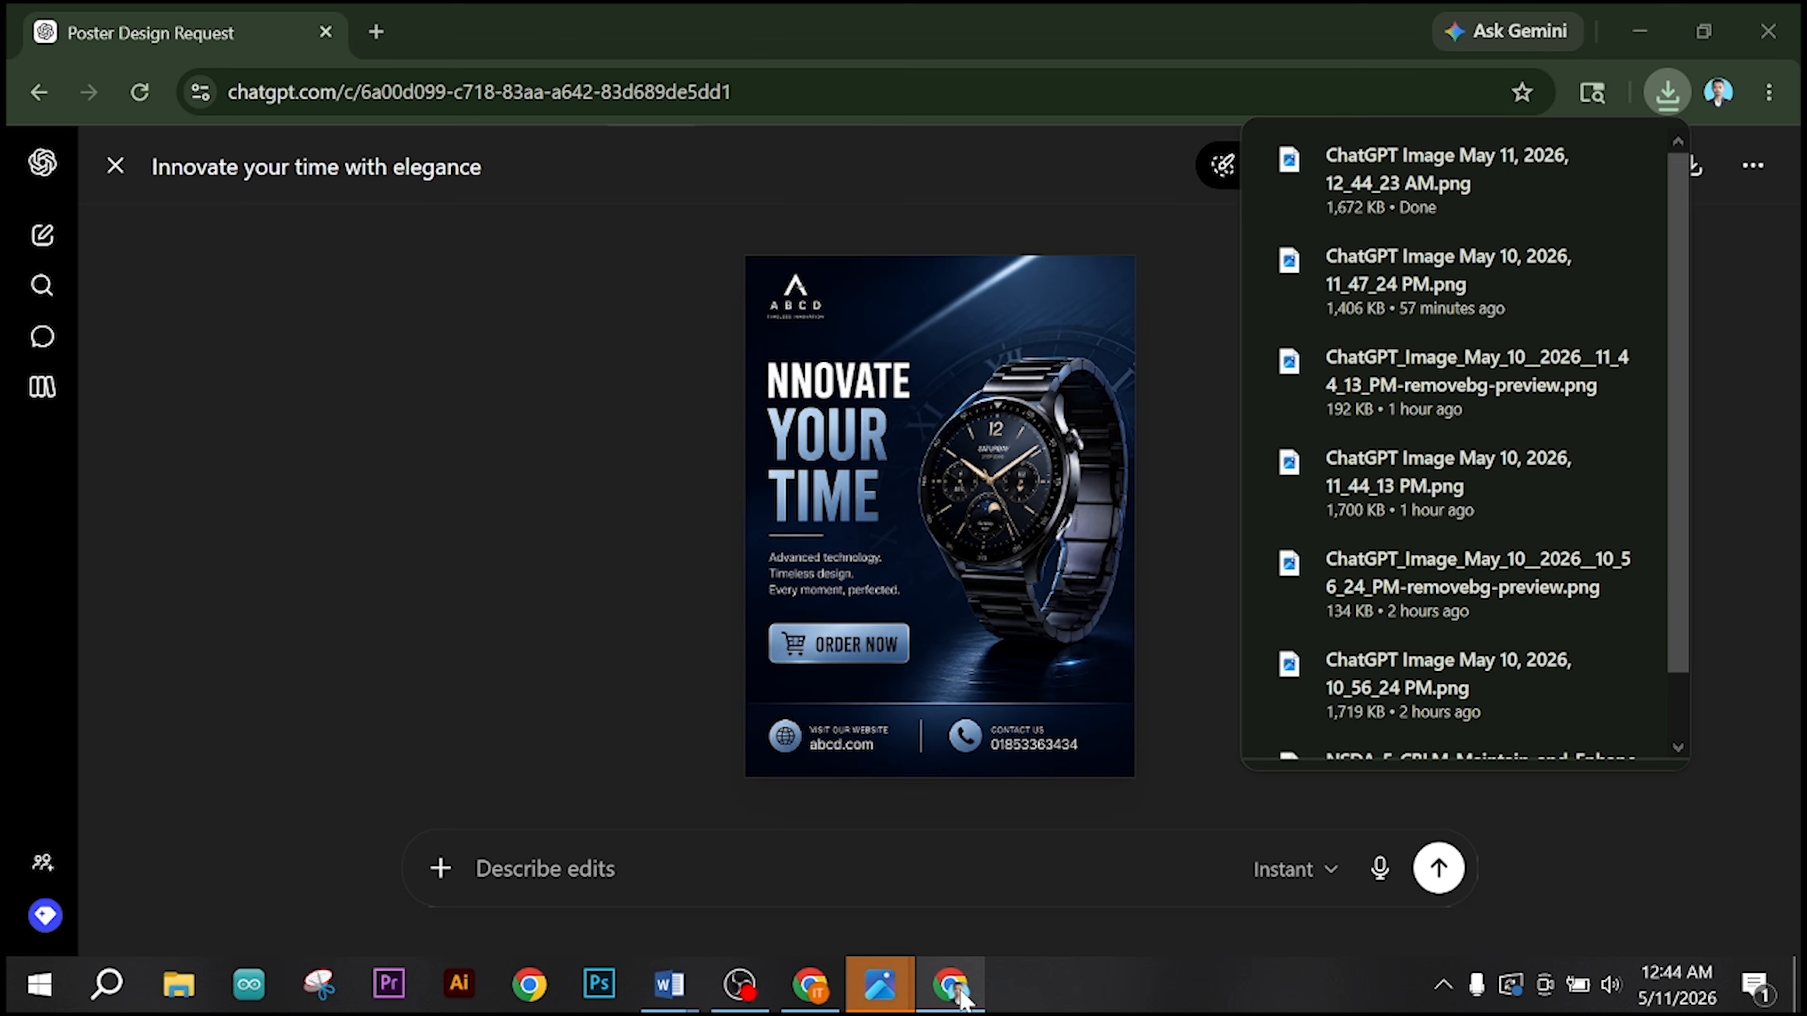
pyautogui.click(1423, 178)
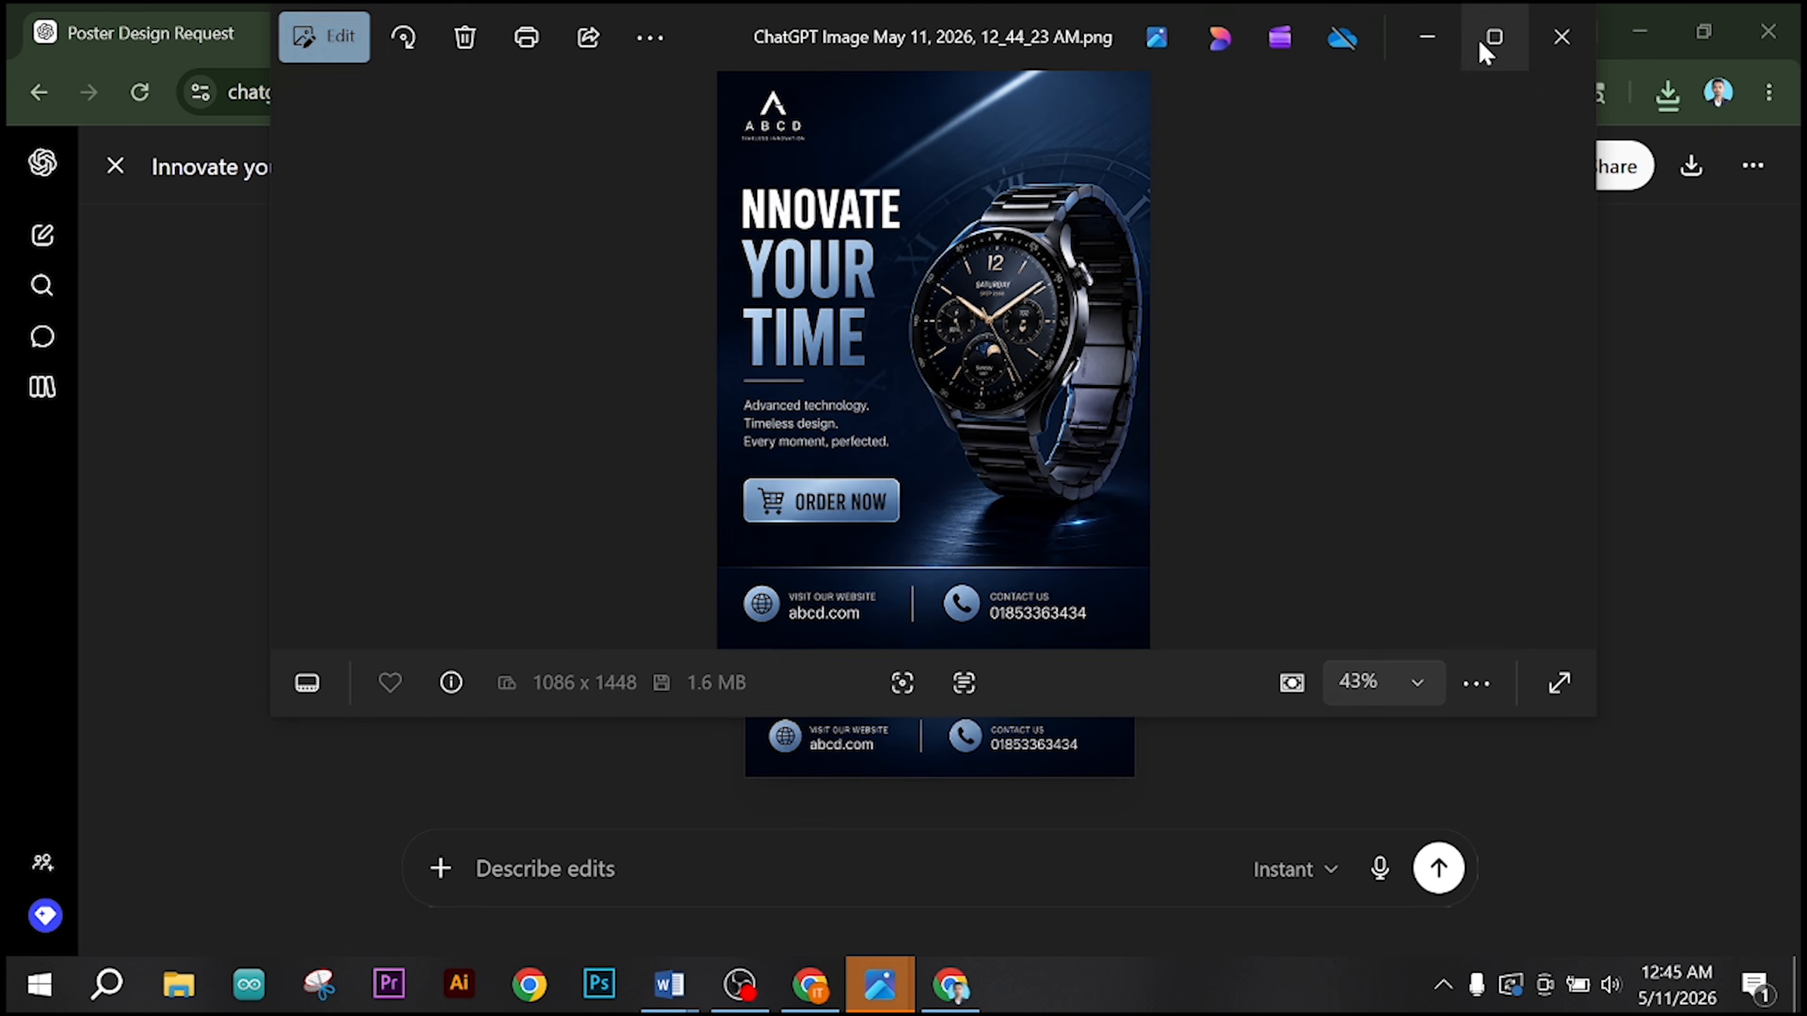
pyautogui.click(1487, 37)
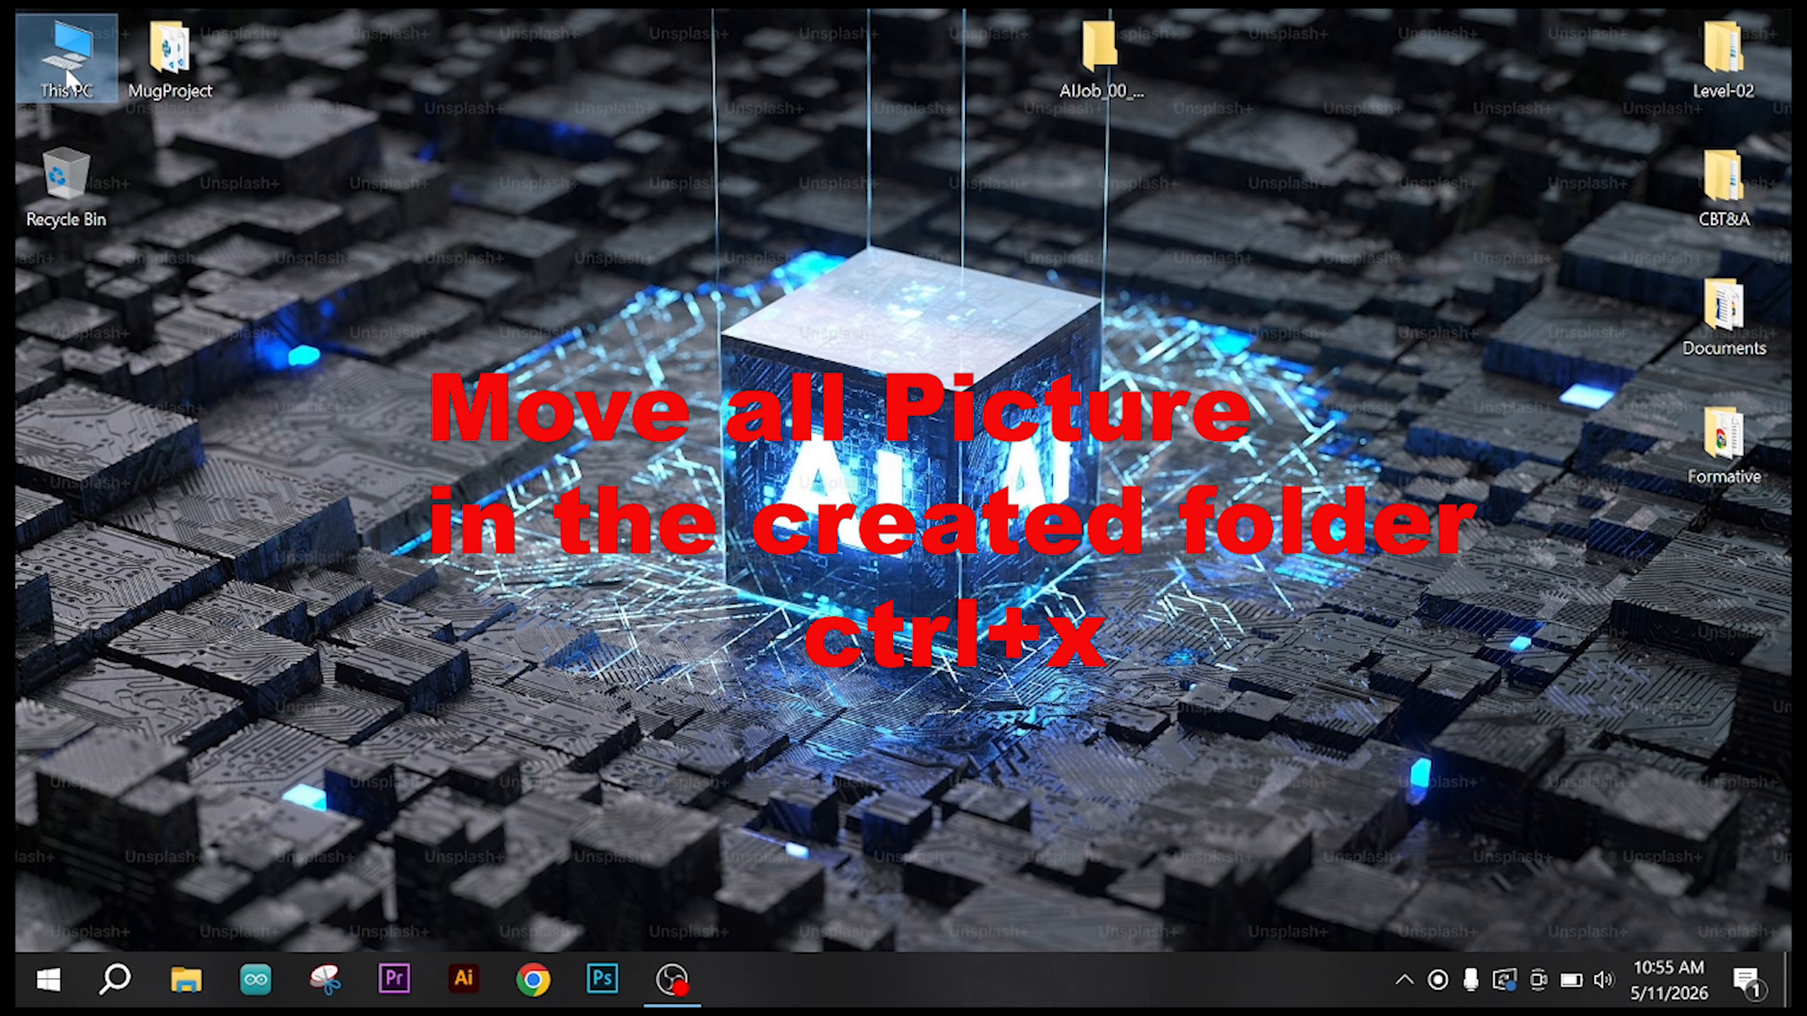
# Step: Move the INNOVATE YOUR TIME (1) flyer and the four May 11 ChatGPT PNGs from Downloads into the AIJob_00 folder on the desktop
pyautogui.doubleClick(67, 71)
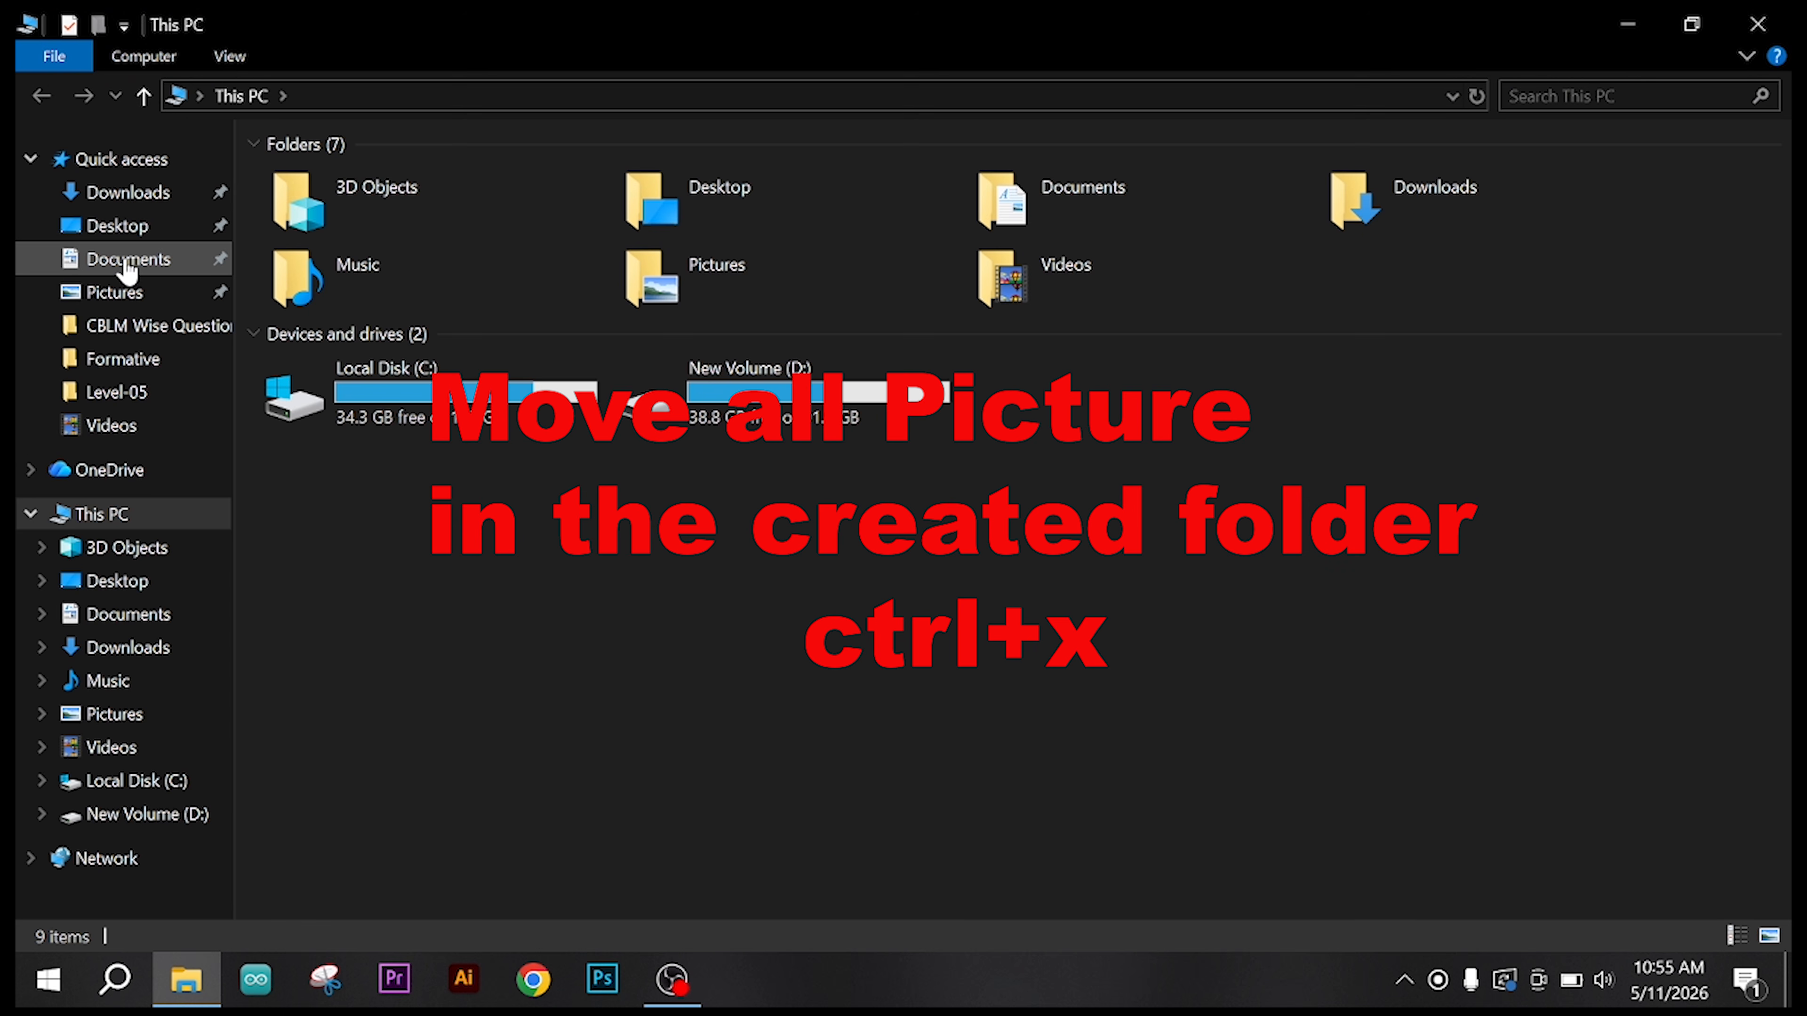
pyautogui.click(142, 203)
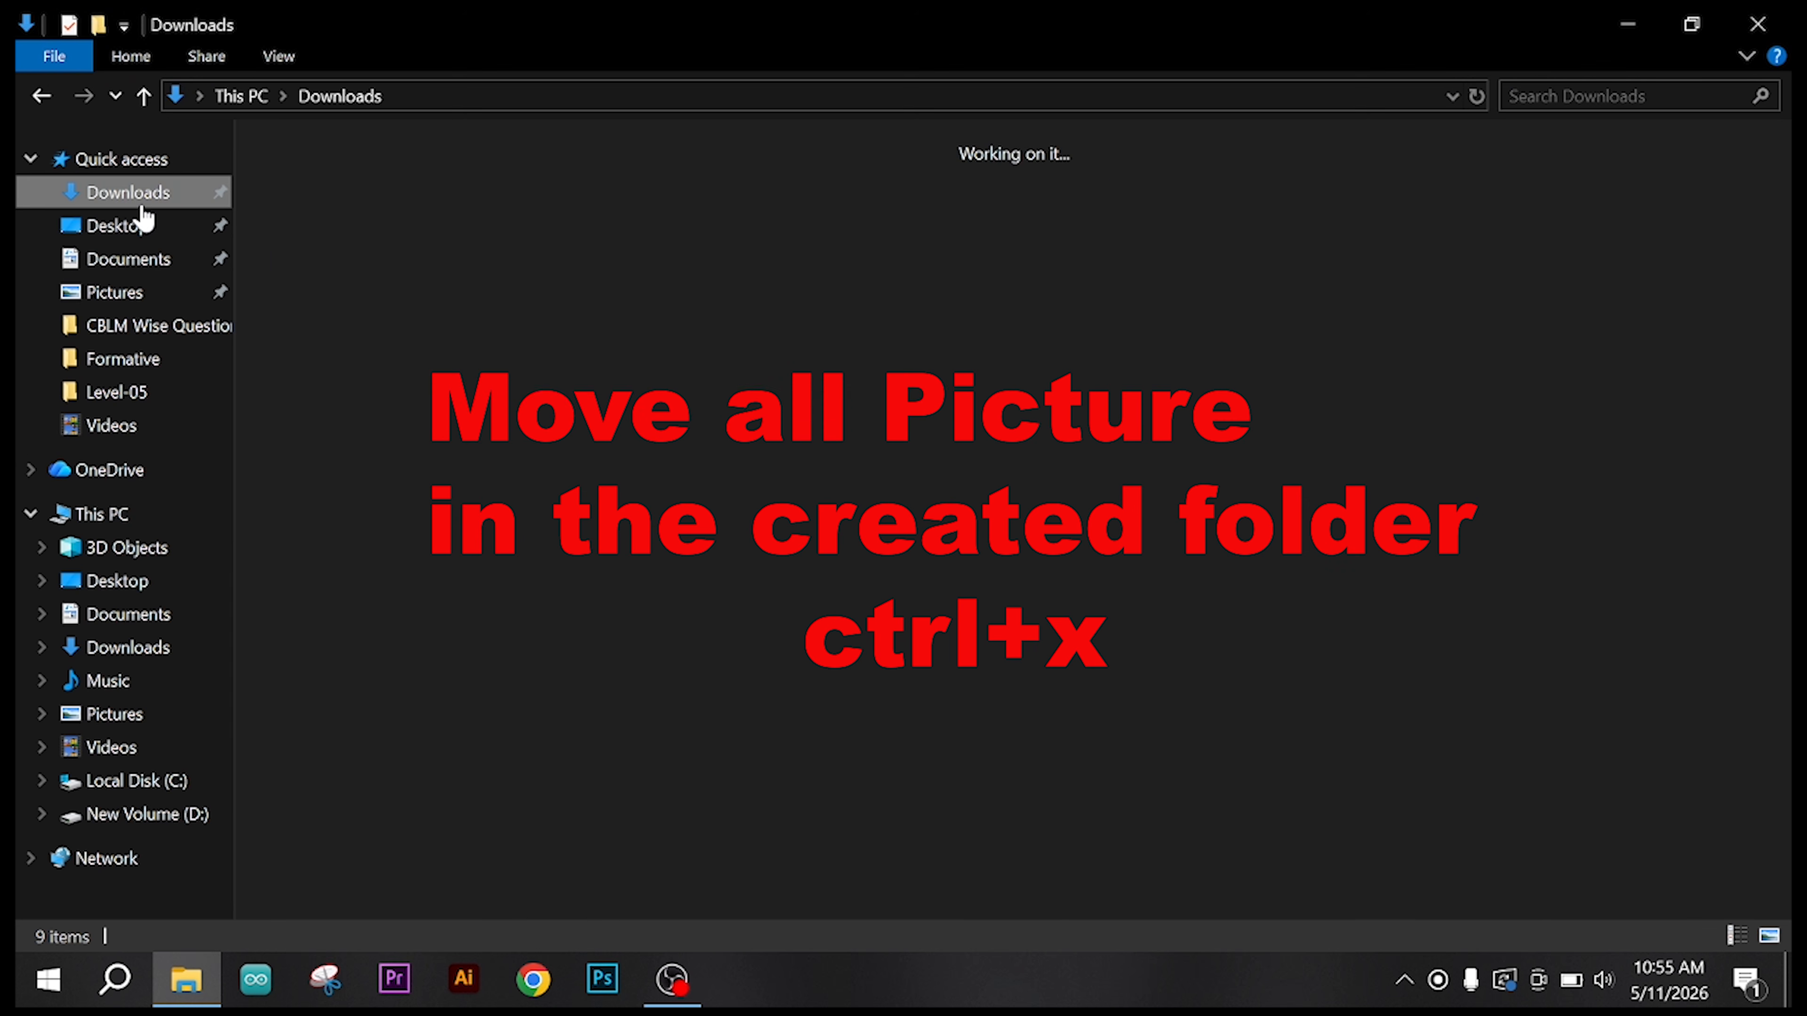
pyautogui.click(425, 222)
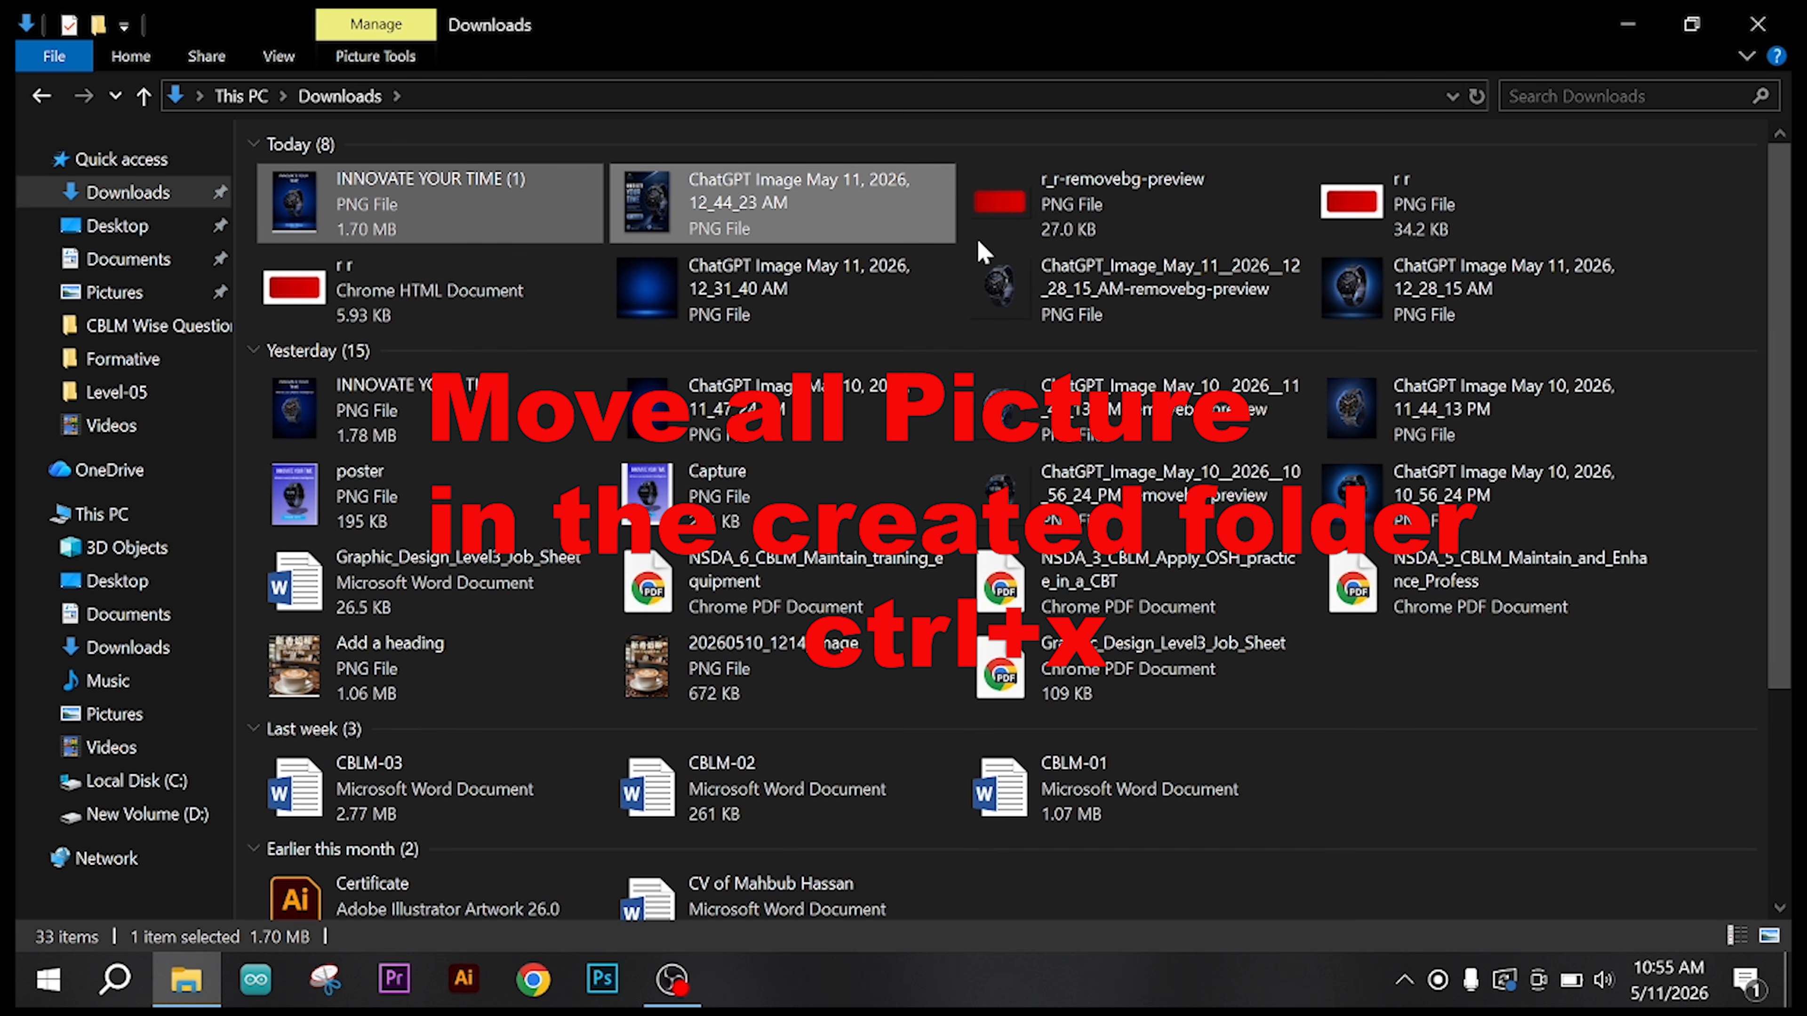
pyautogui.keyDown('ctrl'); pyautogui.click(748, 284); pyautogui.keyUp('ctrl')
pyautogui.keyDown('ctrl'); pyautogui.click(1079, 287); pyautogui.keyUp('ctrl')
pyautogui.keyDown('ctrl'); pyautogui.click(1344, 279); pyautogui.keyUp('ctrl')
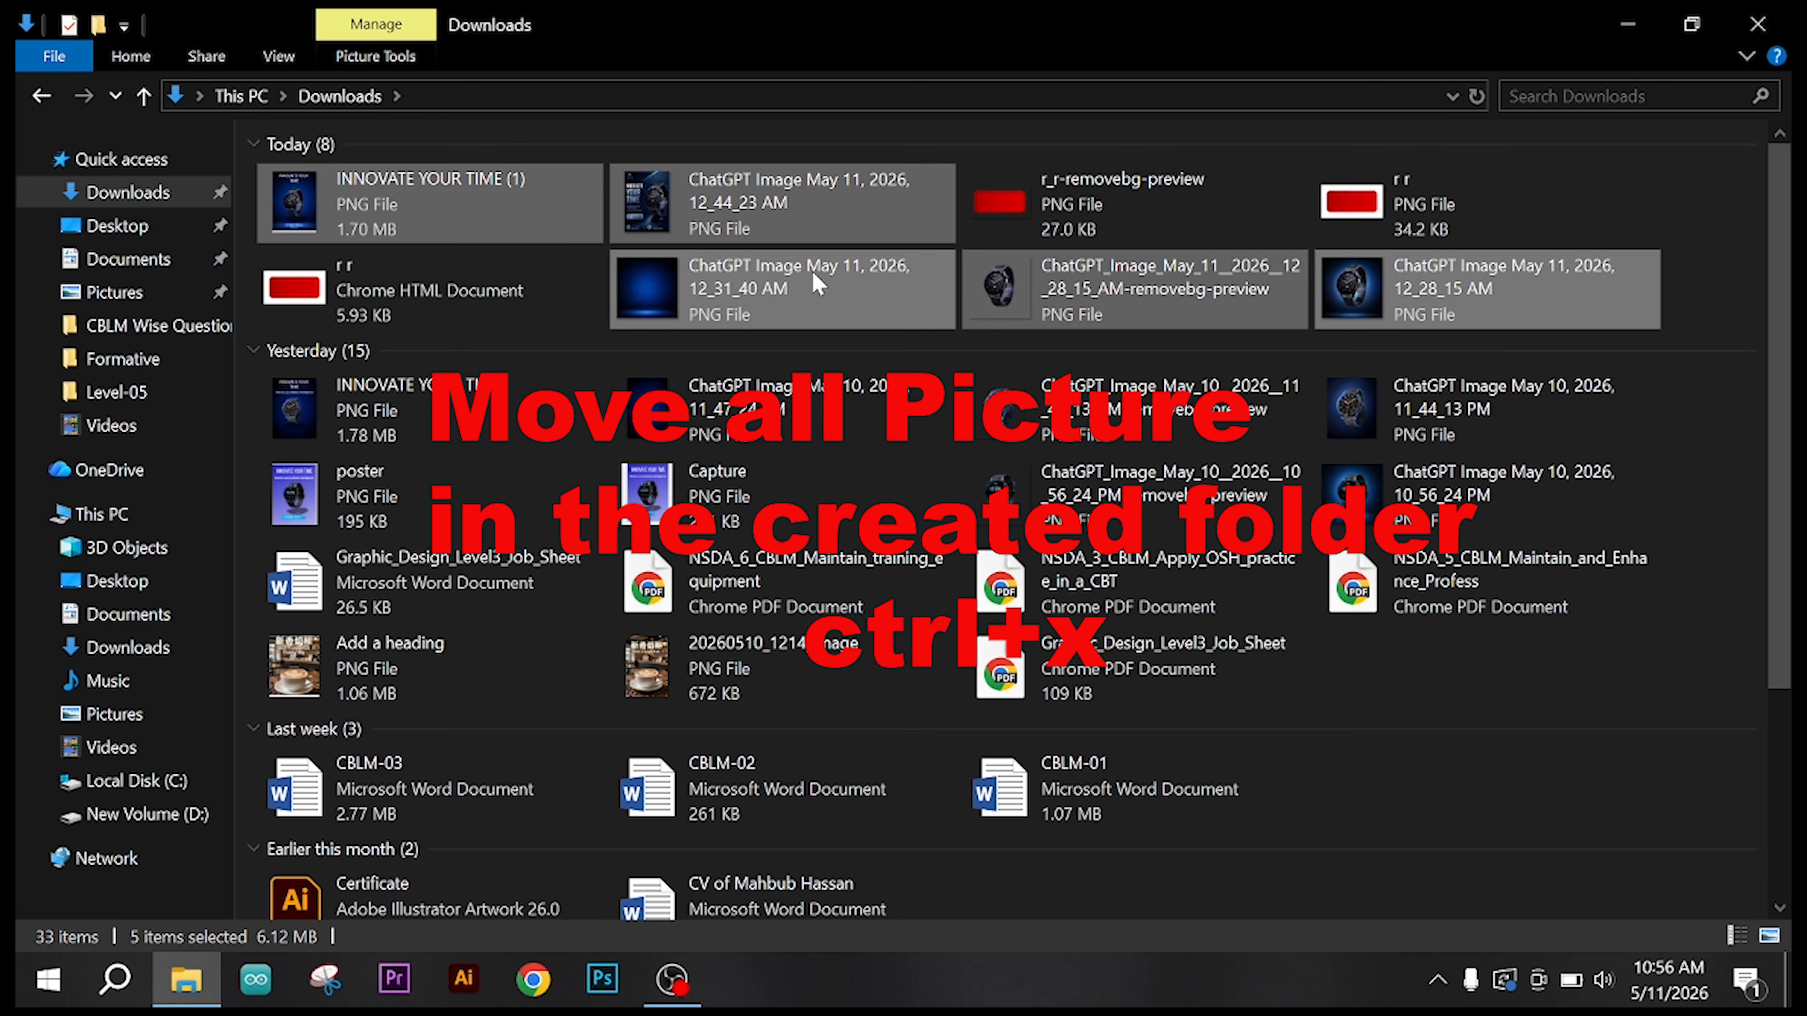
pyautogui.click(1627, 25)
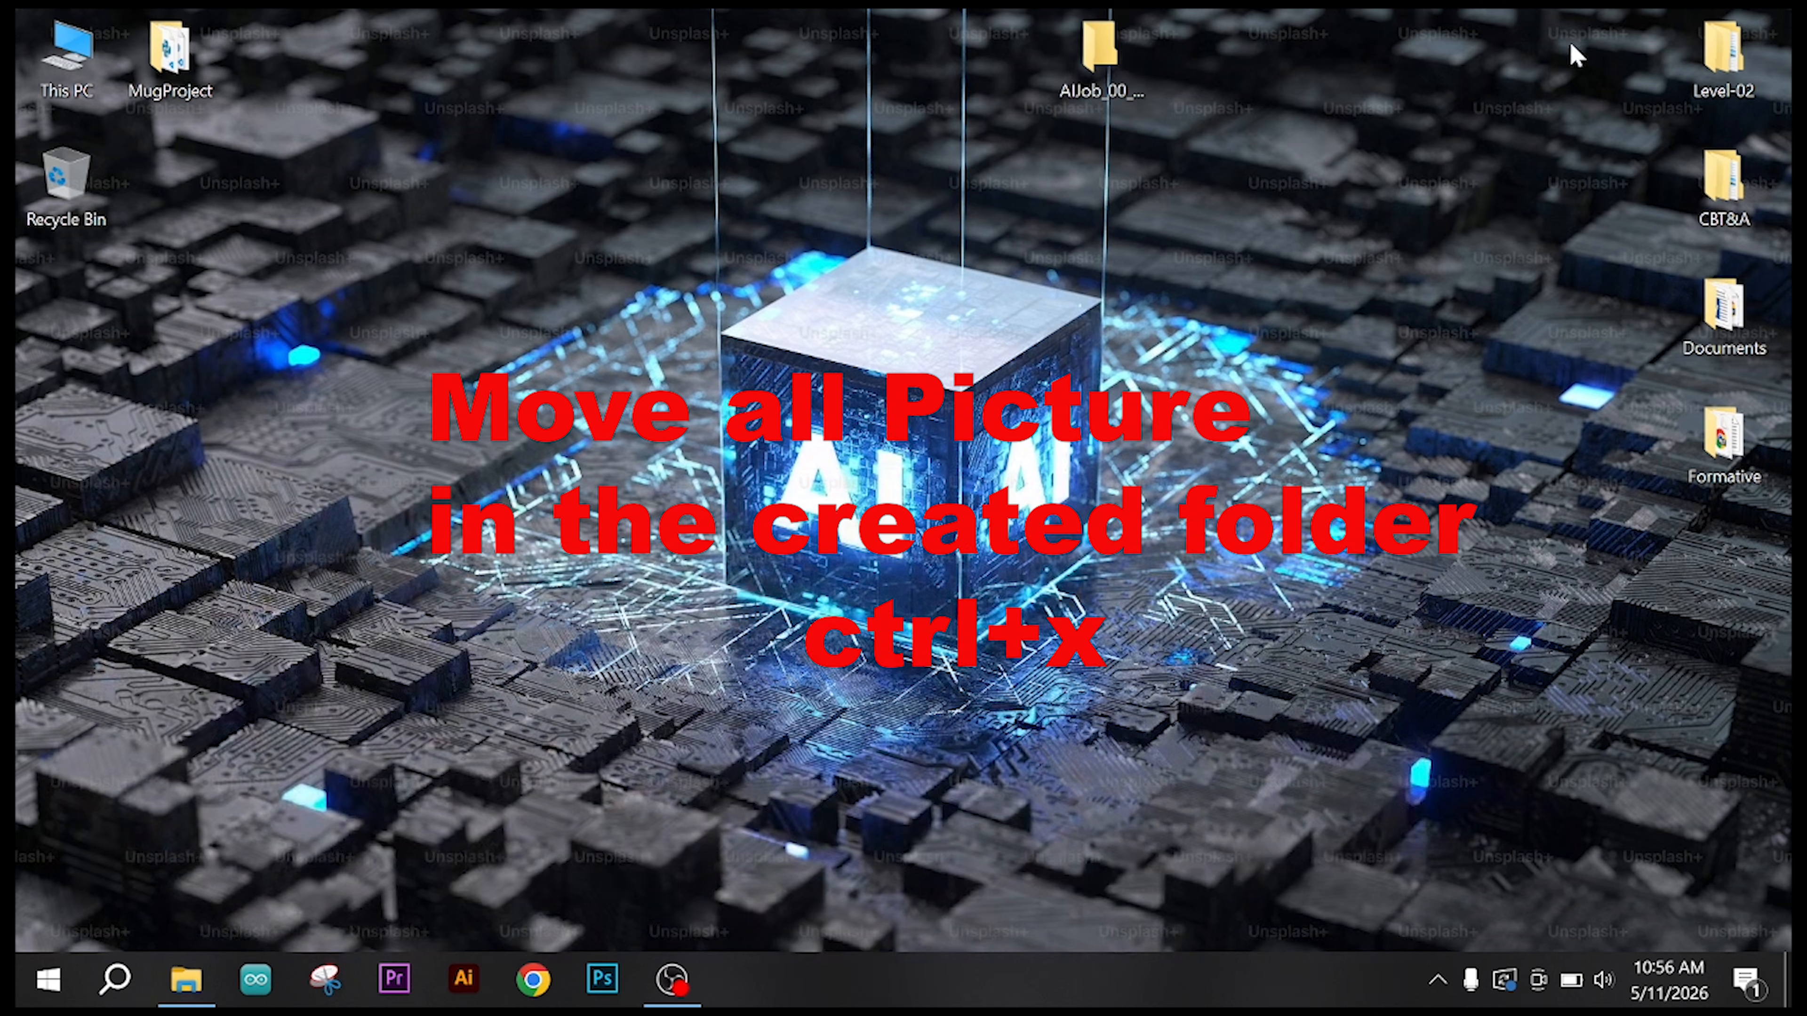
pyautogui.doubleClick(1099, 50)
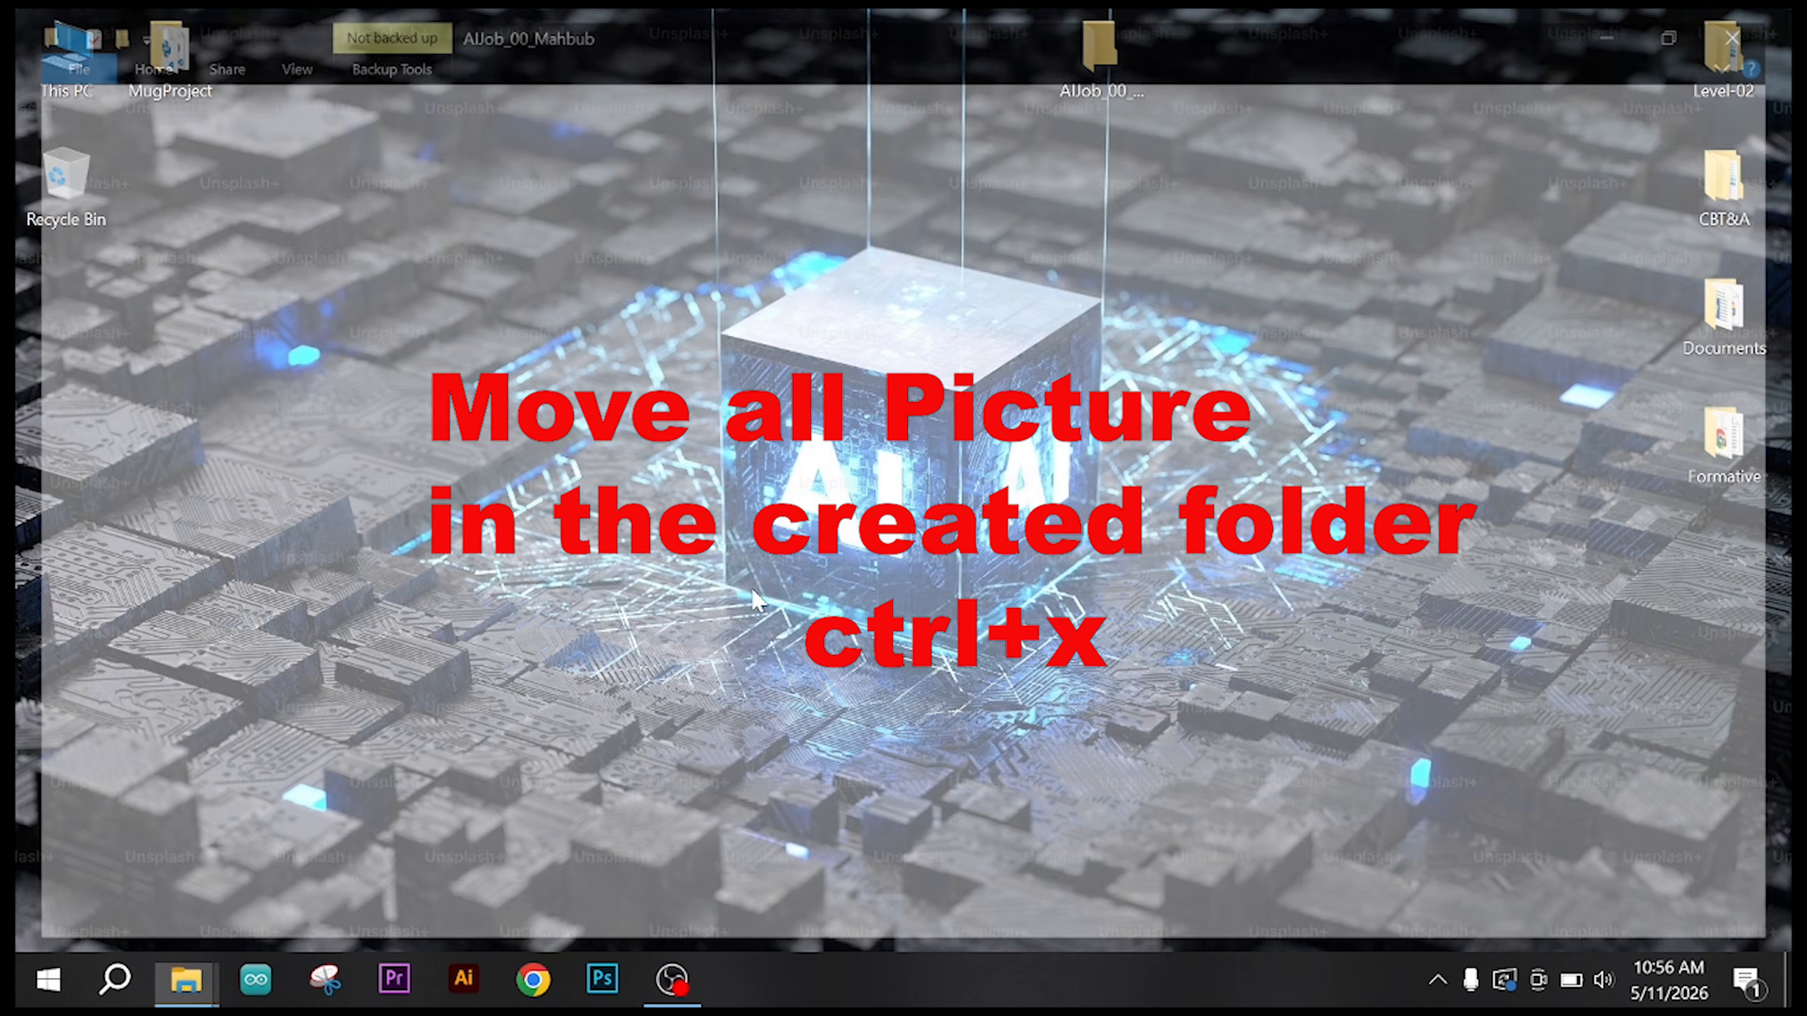
pyautogui.hotkey('ctrl', 'v')
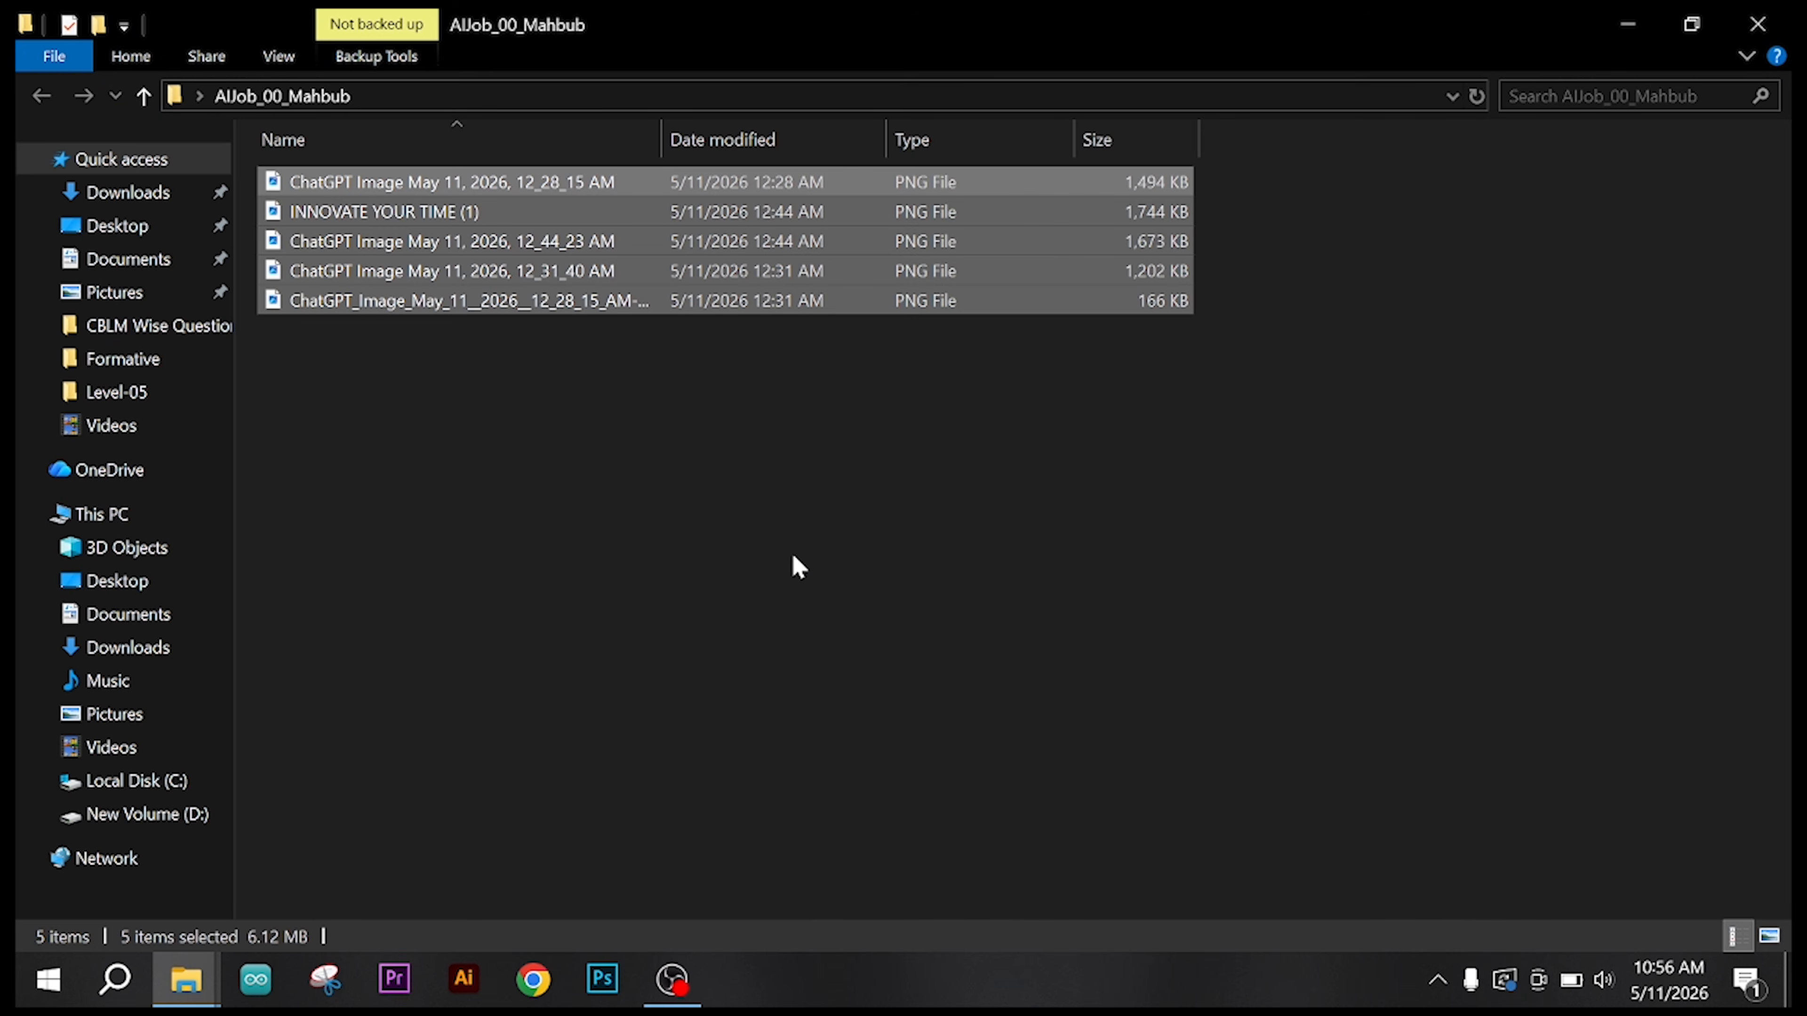
pyautogui.rightClick(793, 504)
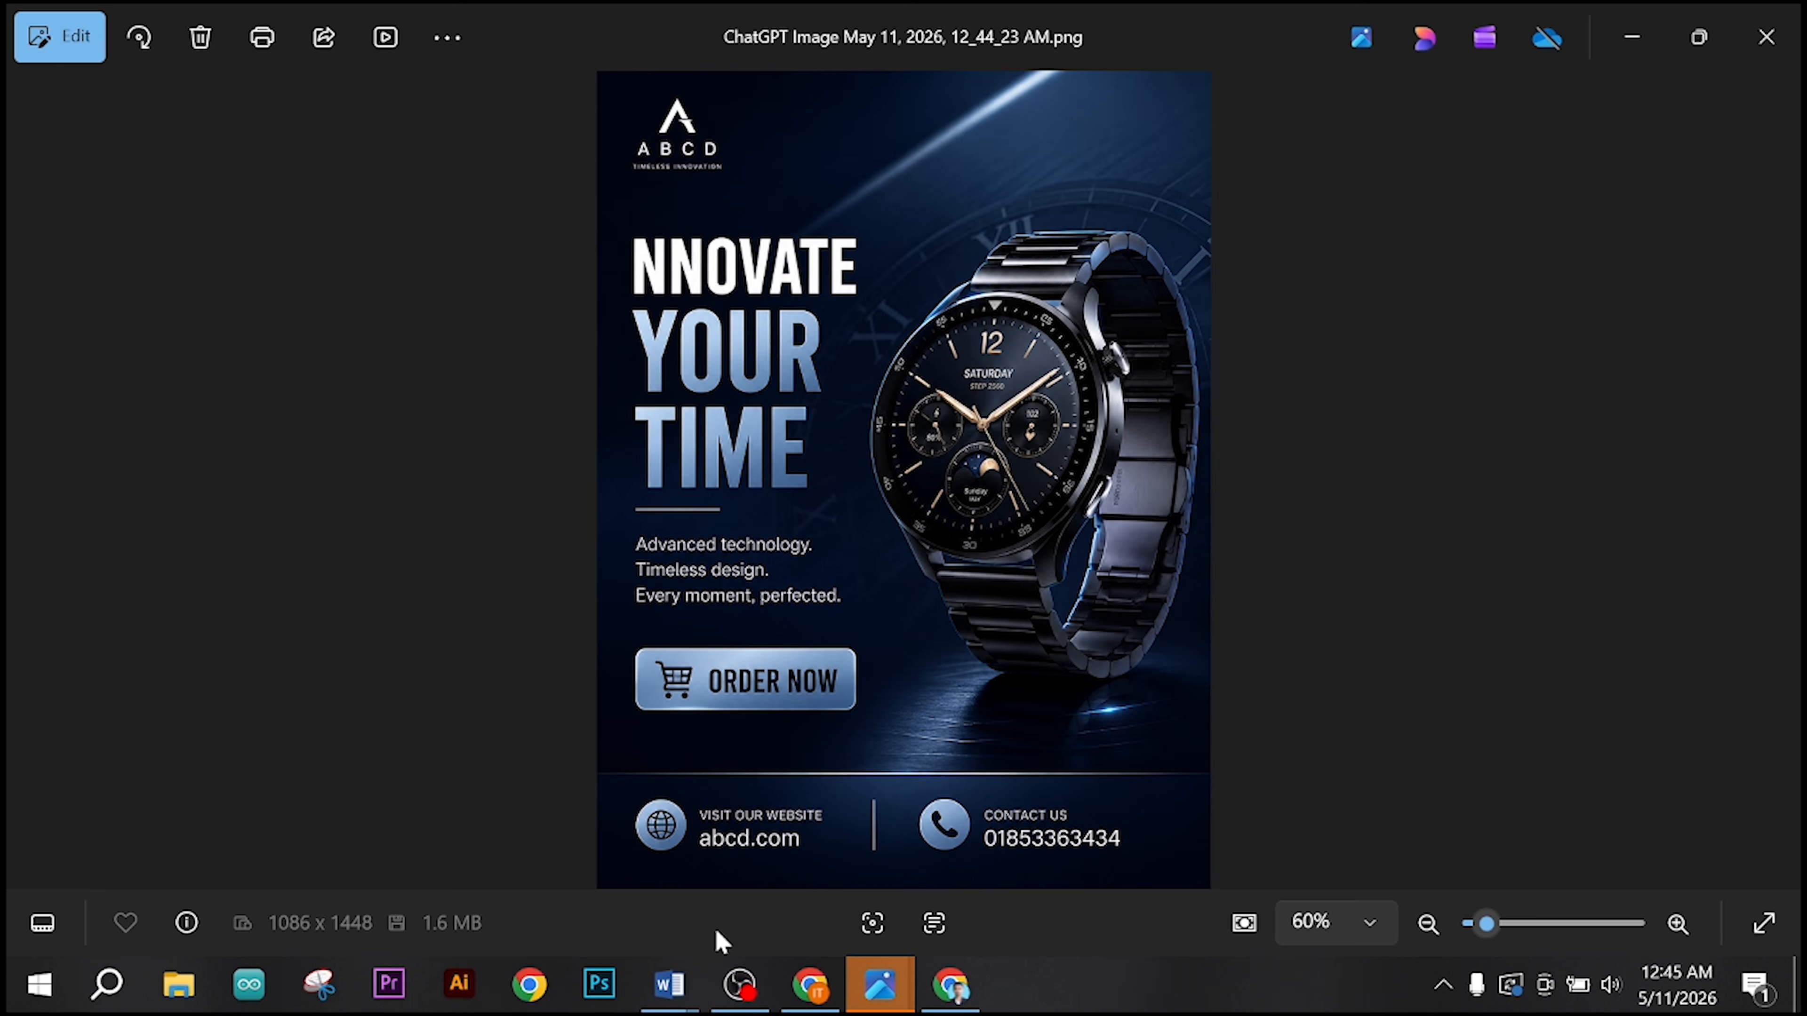
# Step: Switch to the Graphic_Design_Level3_Job_Sheet document in Word and read the working procedure steps through Close & Clean Up
pyautogui.moveTo(669, 984)
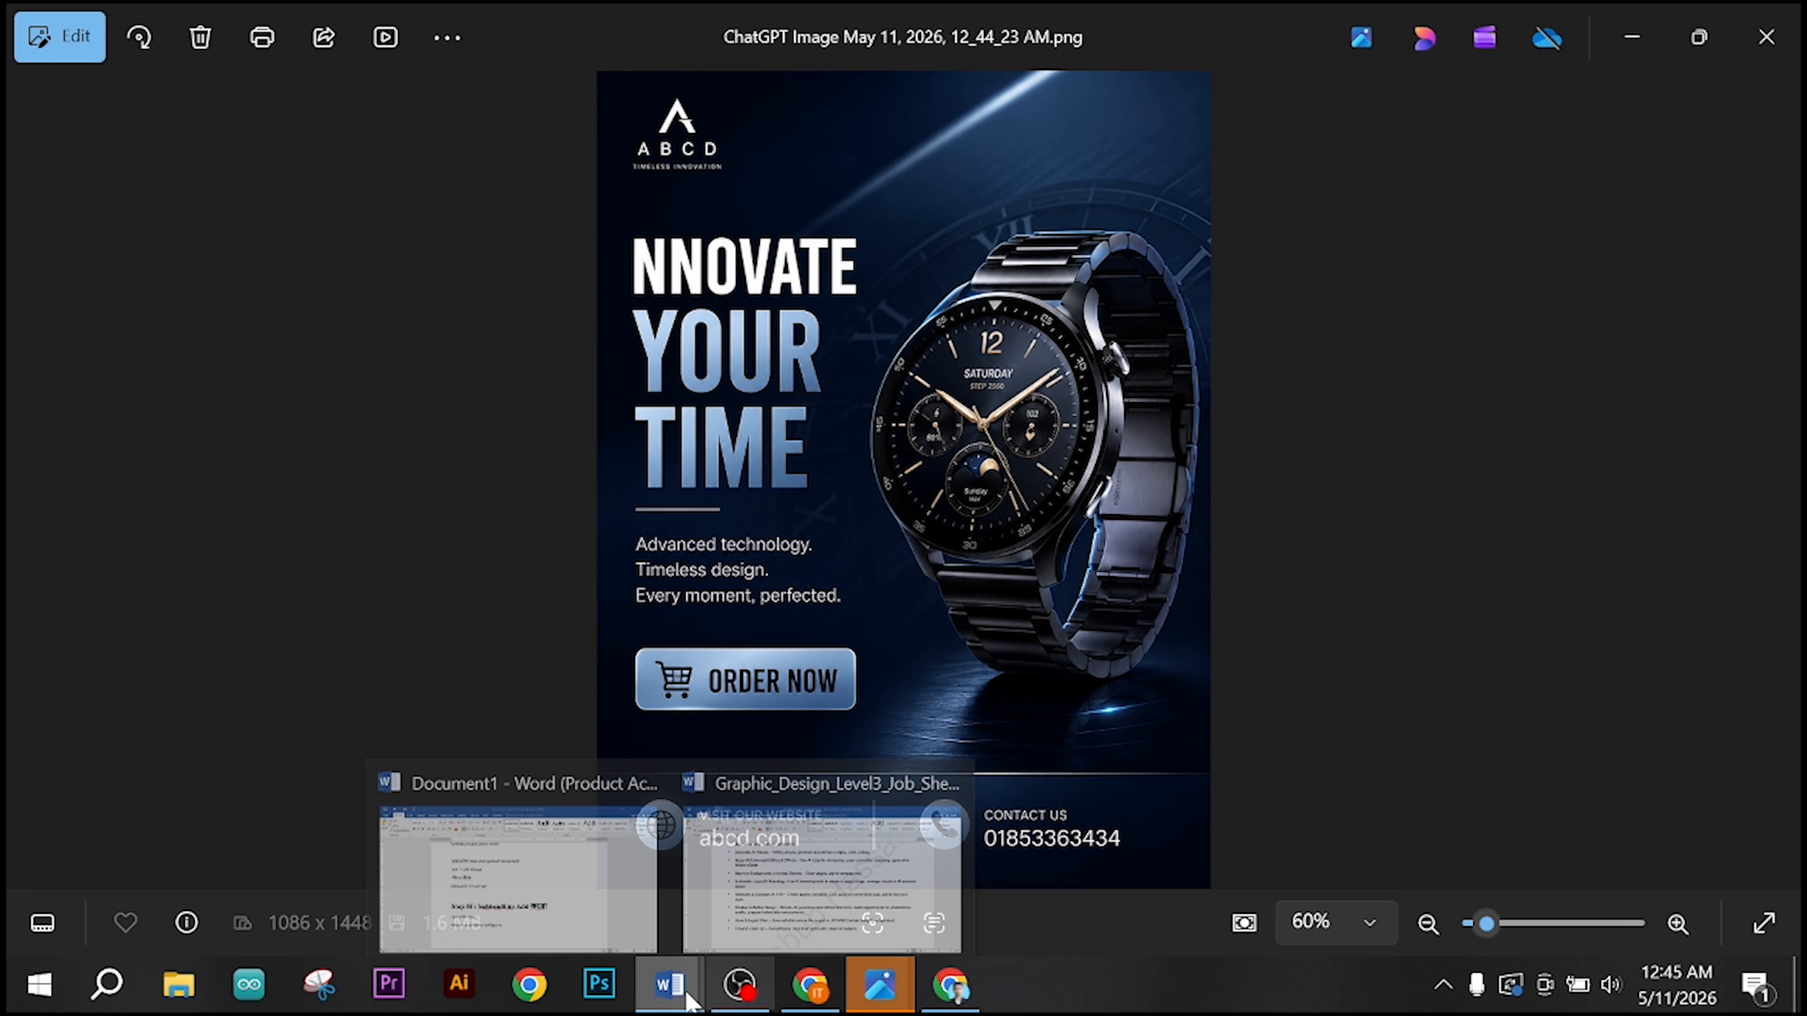
pyautogui.click(851, 893)
pyautogui.scroll(3, 904, 583)
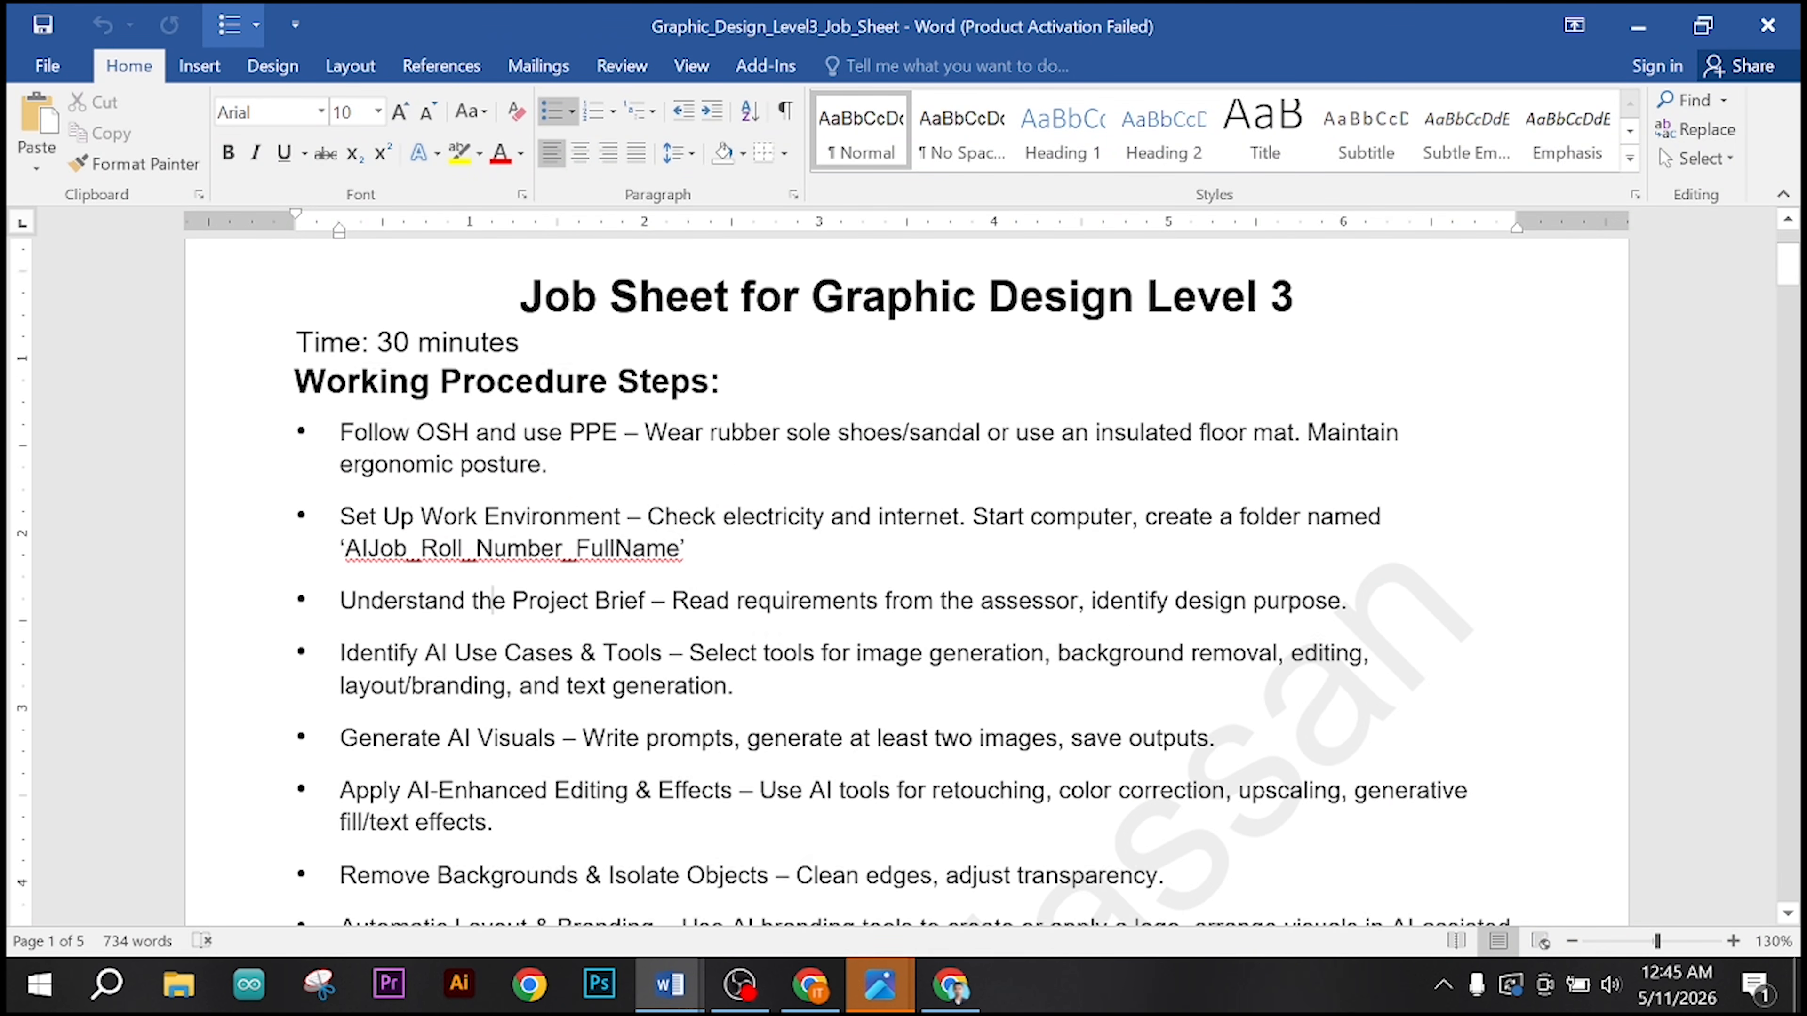
pyautogui.scroll(-3, 904, 583)
pyautogui.moveTo(407, 529); pyautogui.dragTo(862, 835)
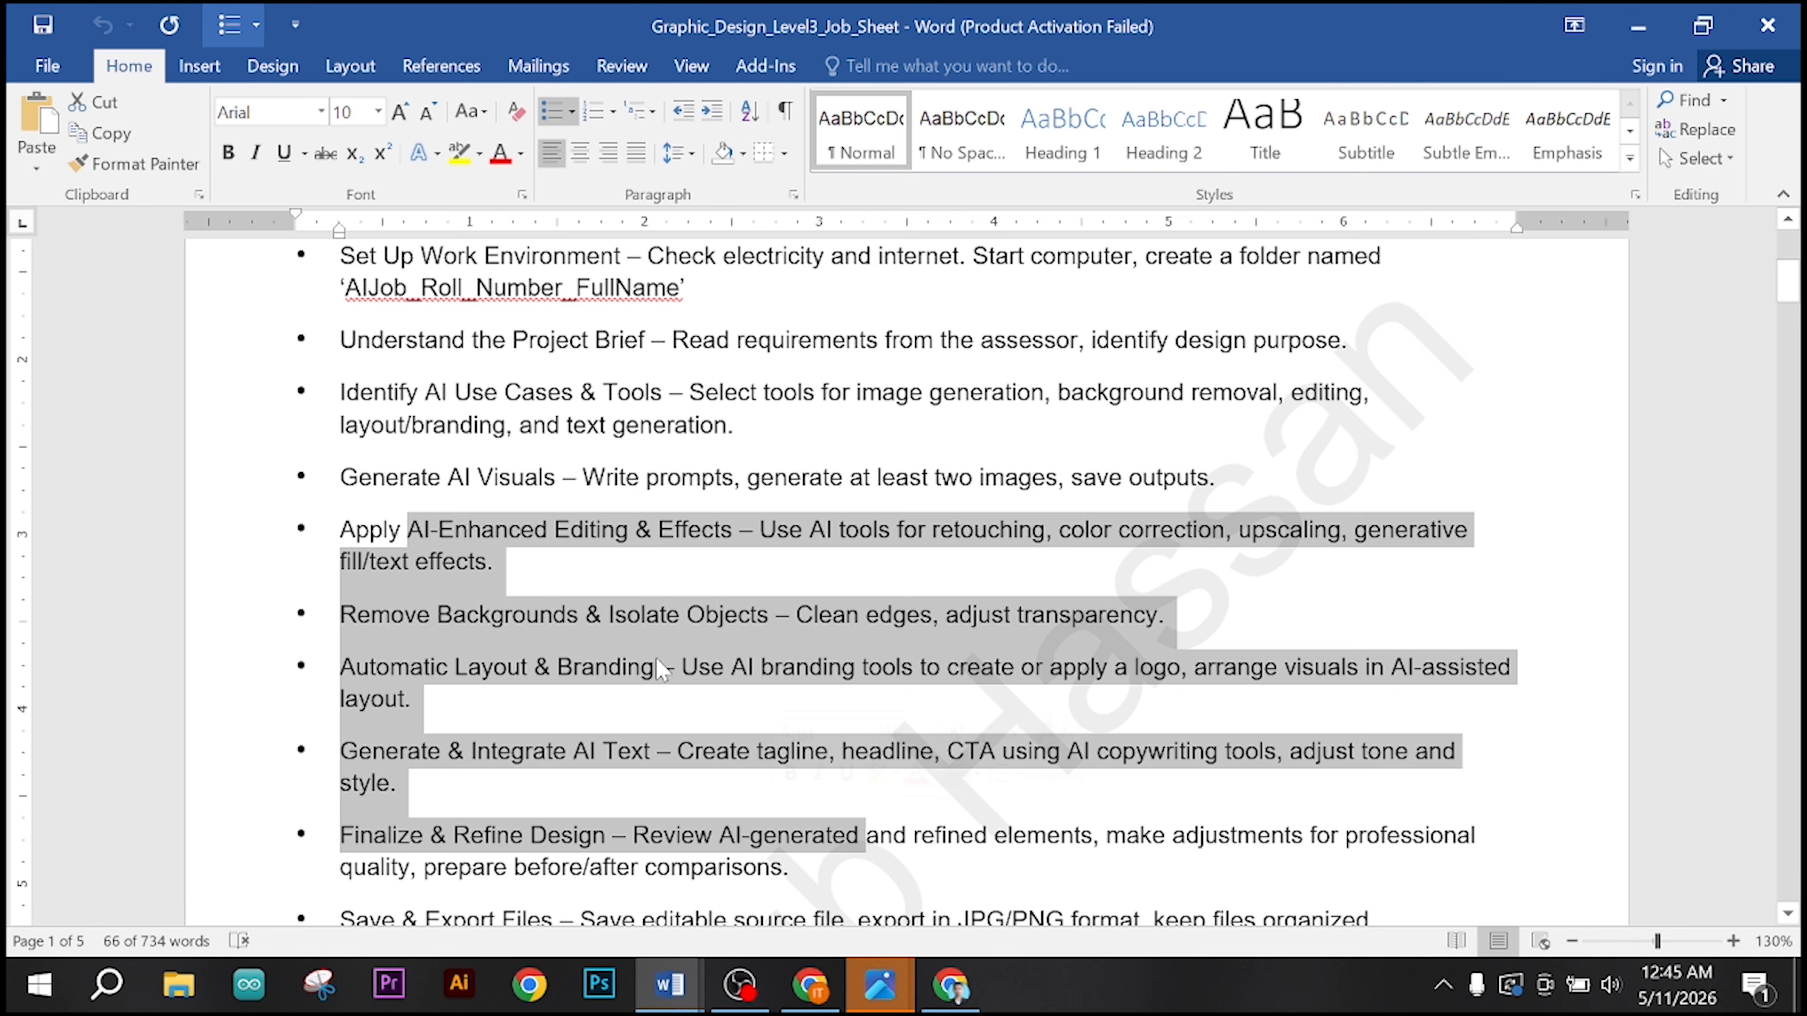
pyautogui.scroll(-4, 664, 624)
pyautogui.click(664, 624)
pyautogui.scroll(-3, 903, 583)
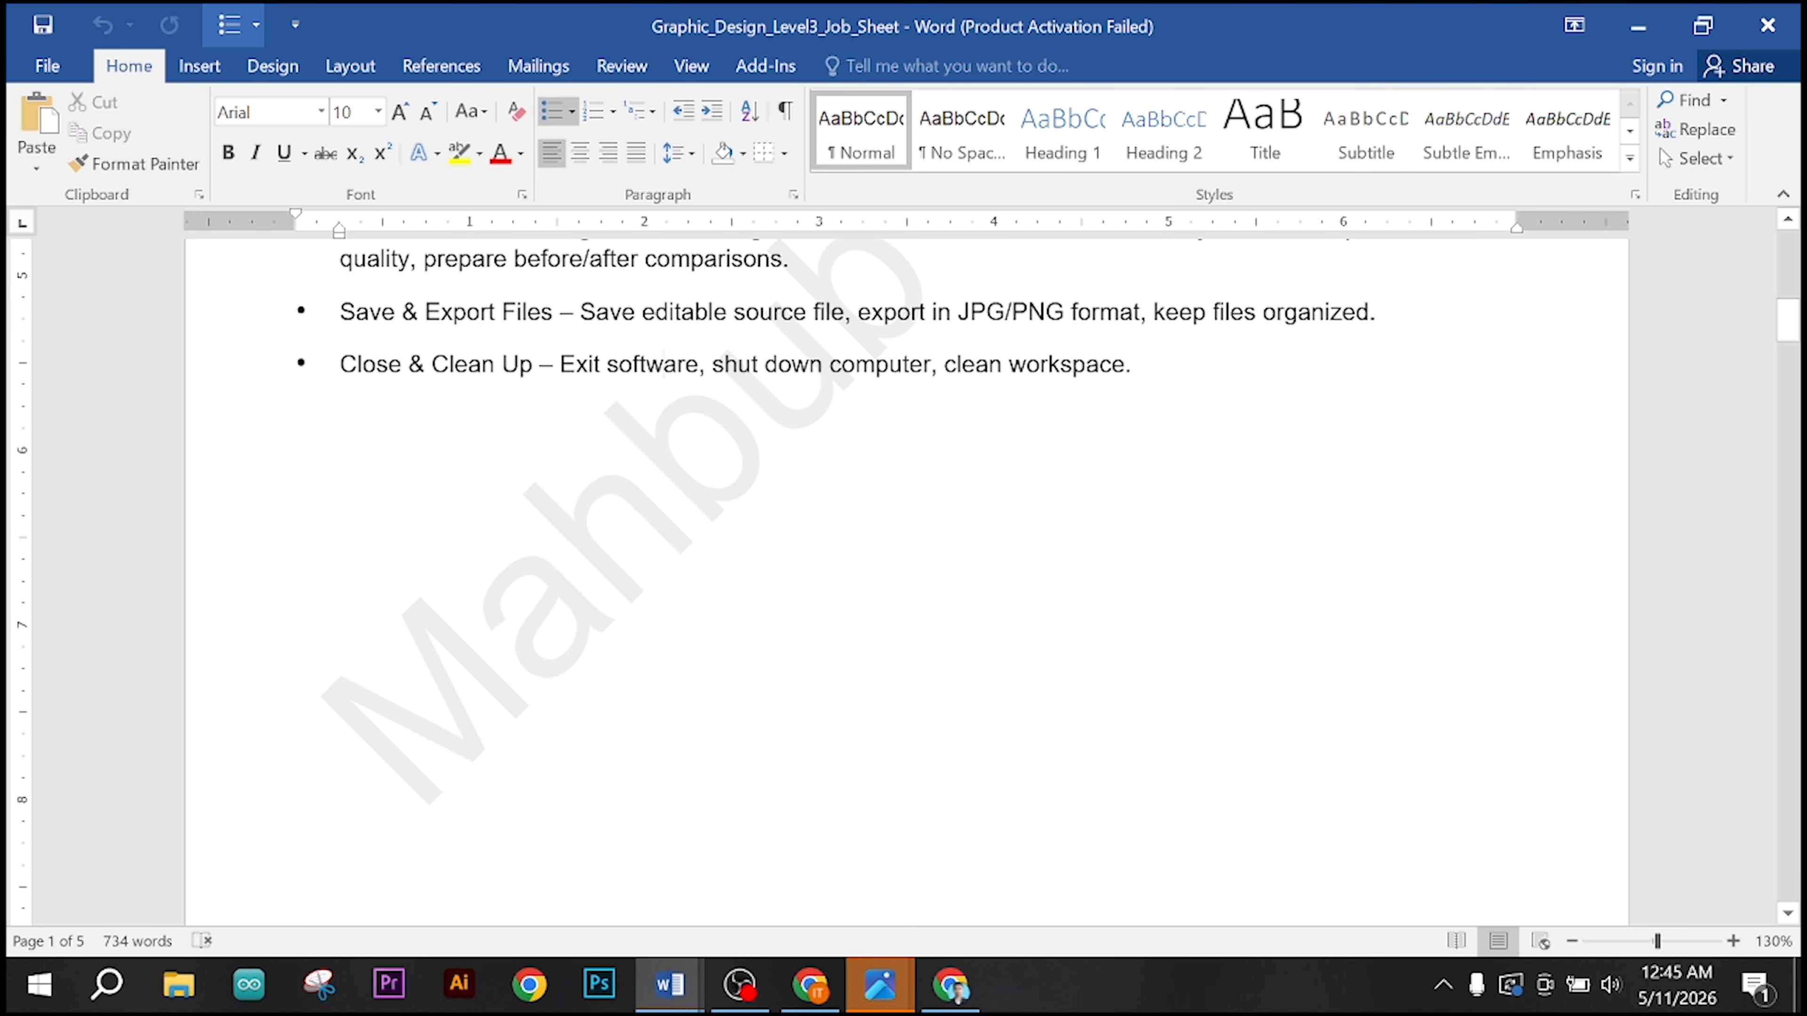
pyautogui.scroll(5, 664, 362)
pyautogui.scroll(3, 903, 569)
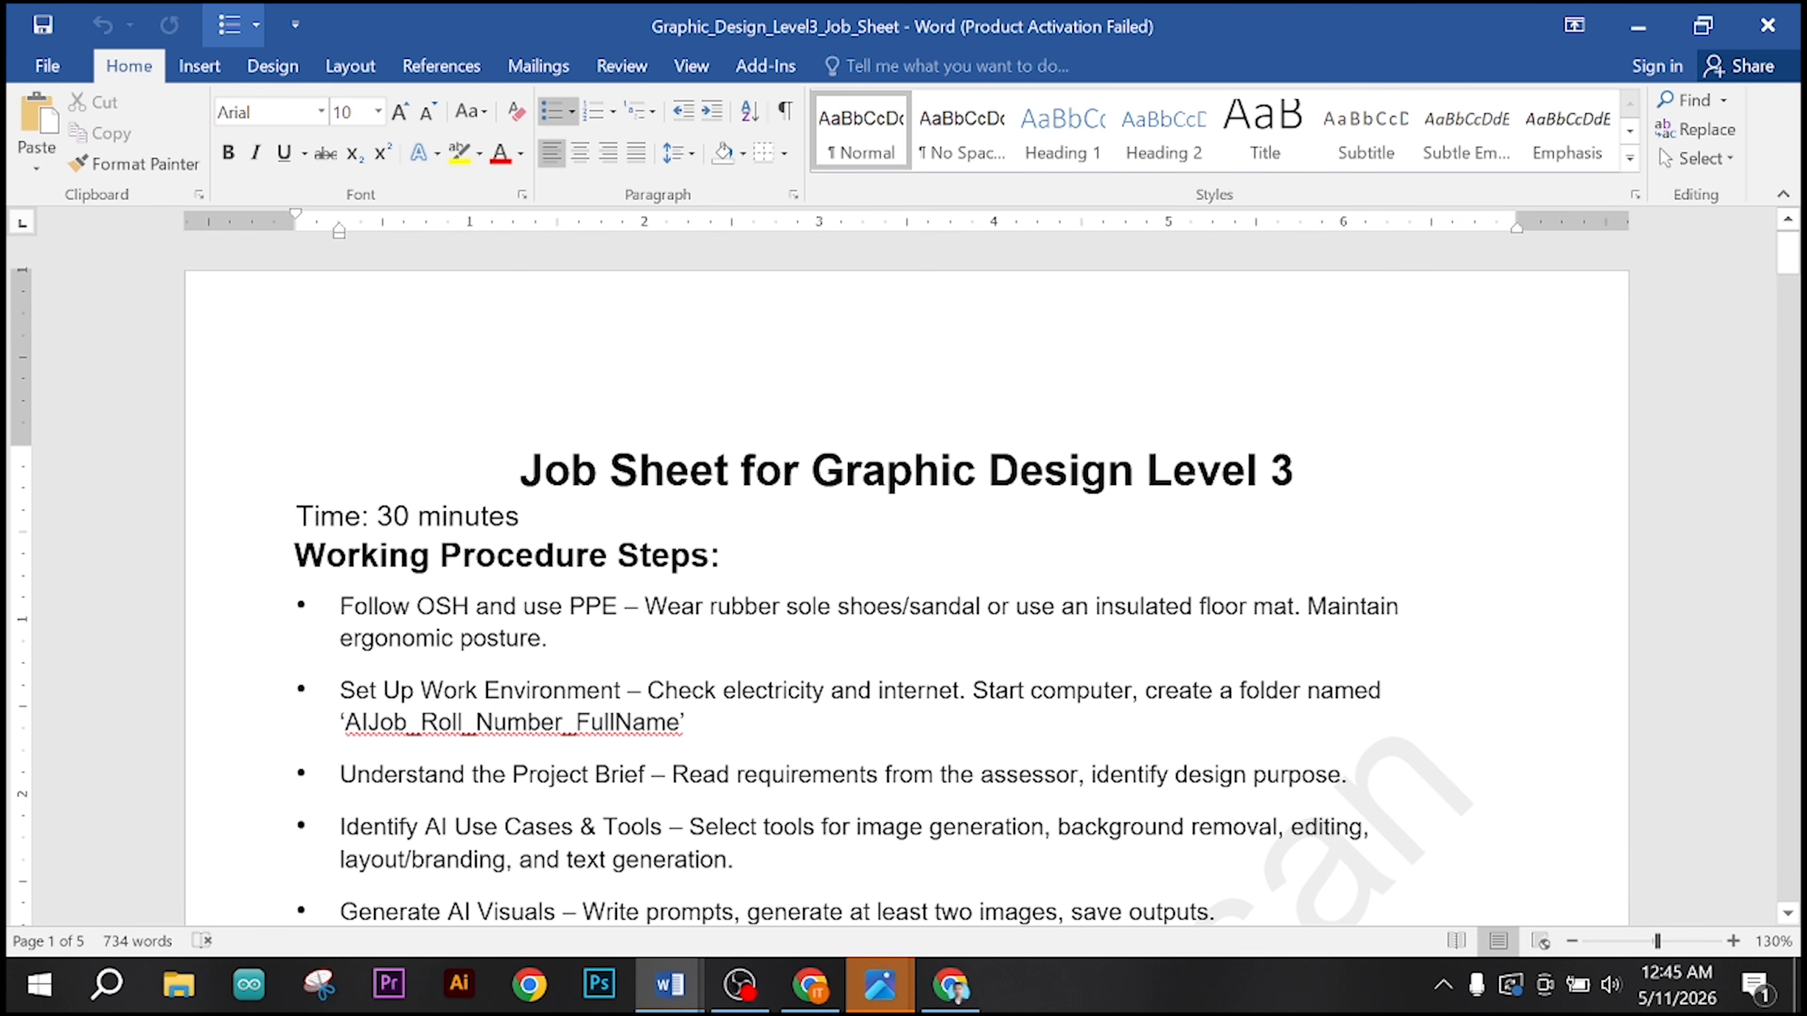
# Step: Check the job sheet's time limit and compare the completed work with the procedure bullets, from Set Up Work Environment onward
pyautogui.moveTo(519, 517); pyautogui.dragTo(297, 516)
pyautogui.click(588, 690)
pyautogui.scroll(-3, 587, 690)
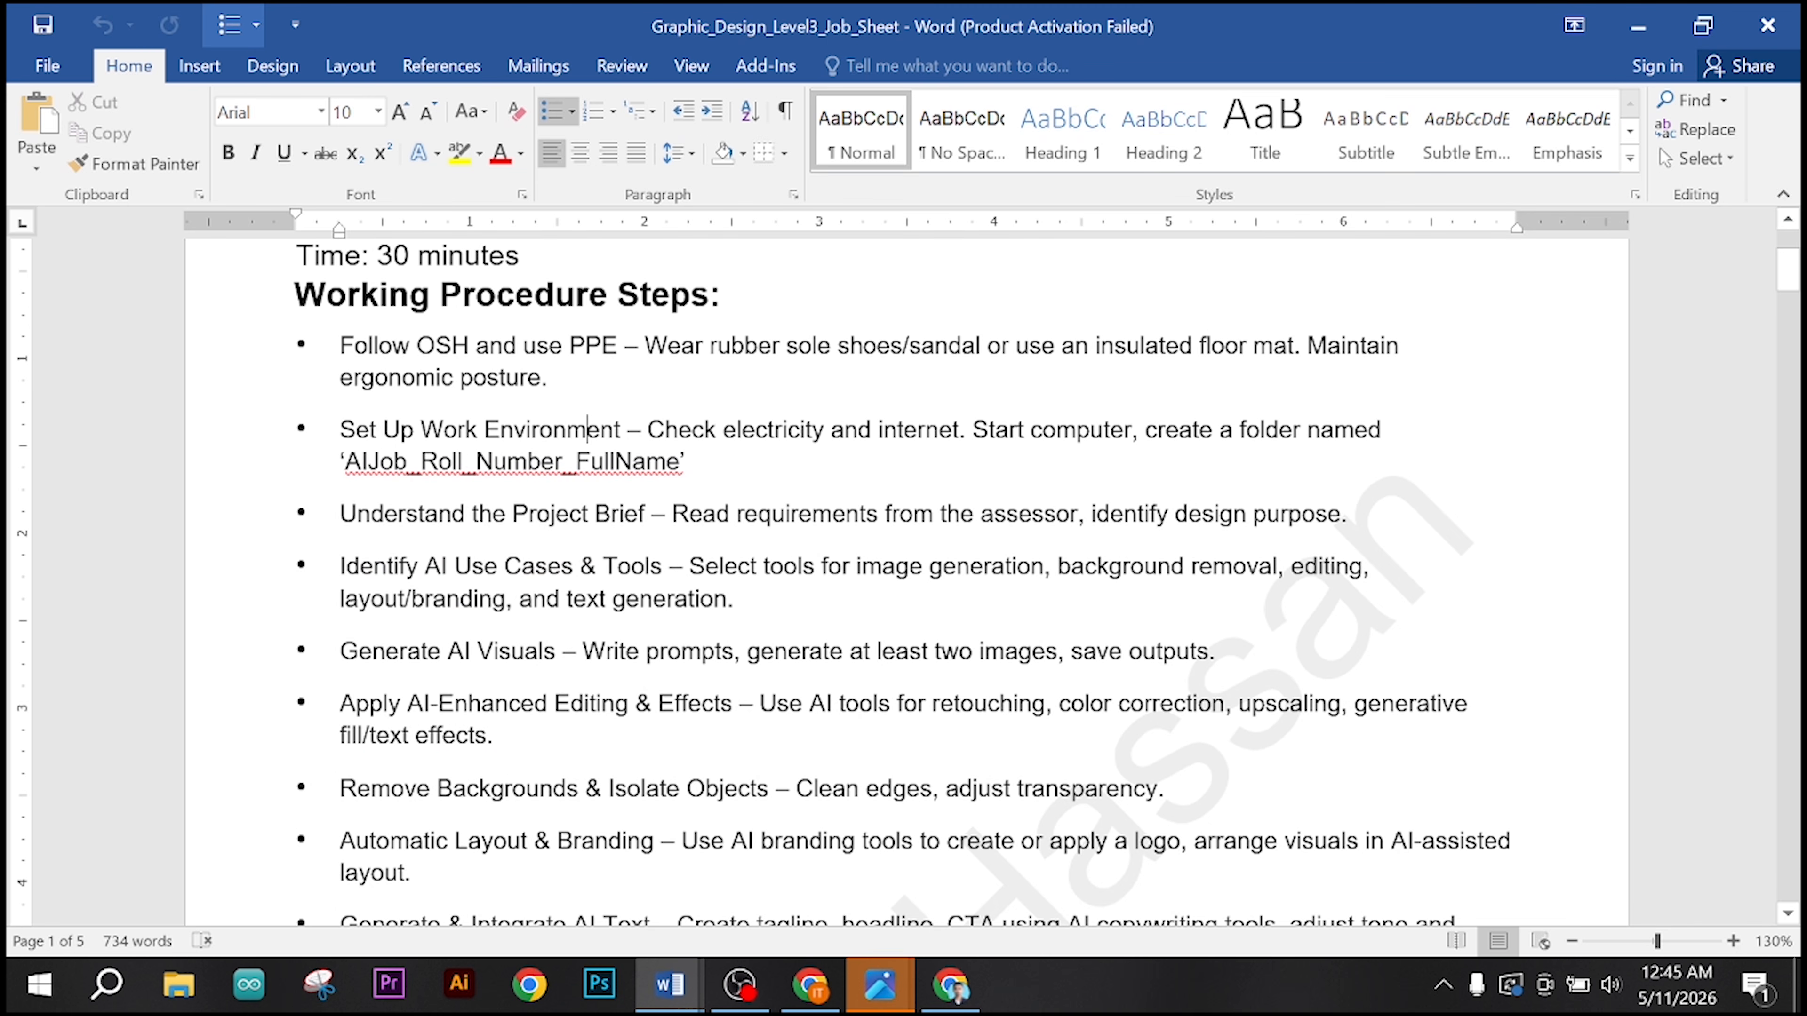
pyautogui.scroll(-4, 904, 570)
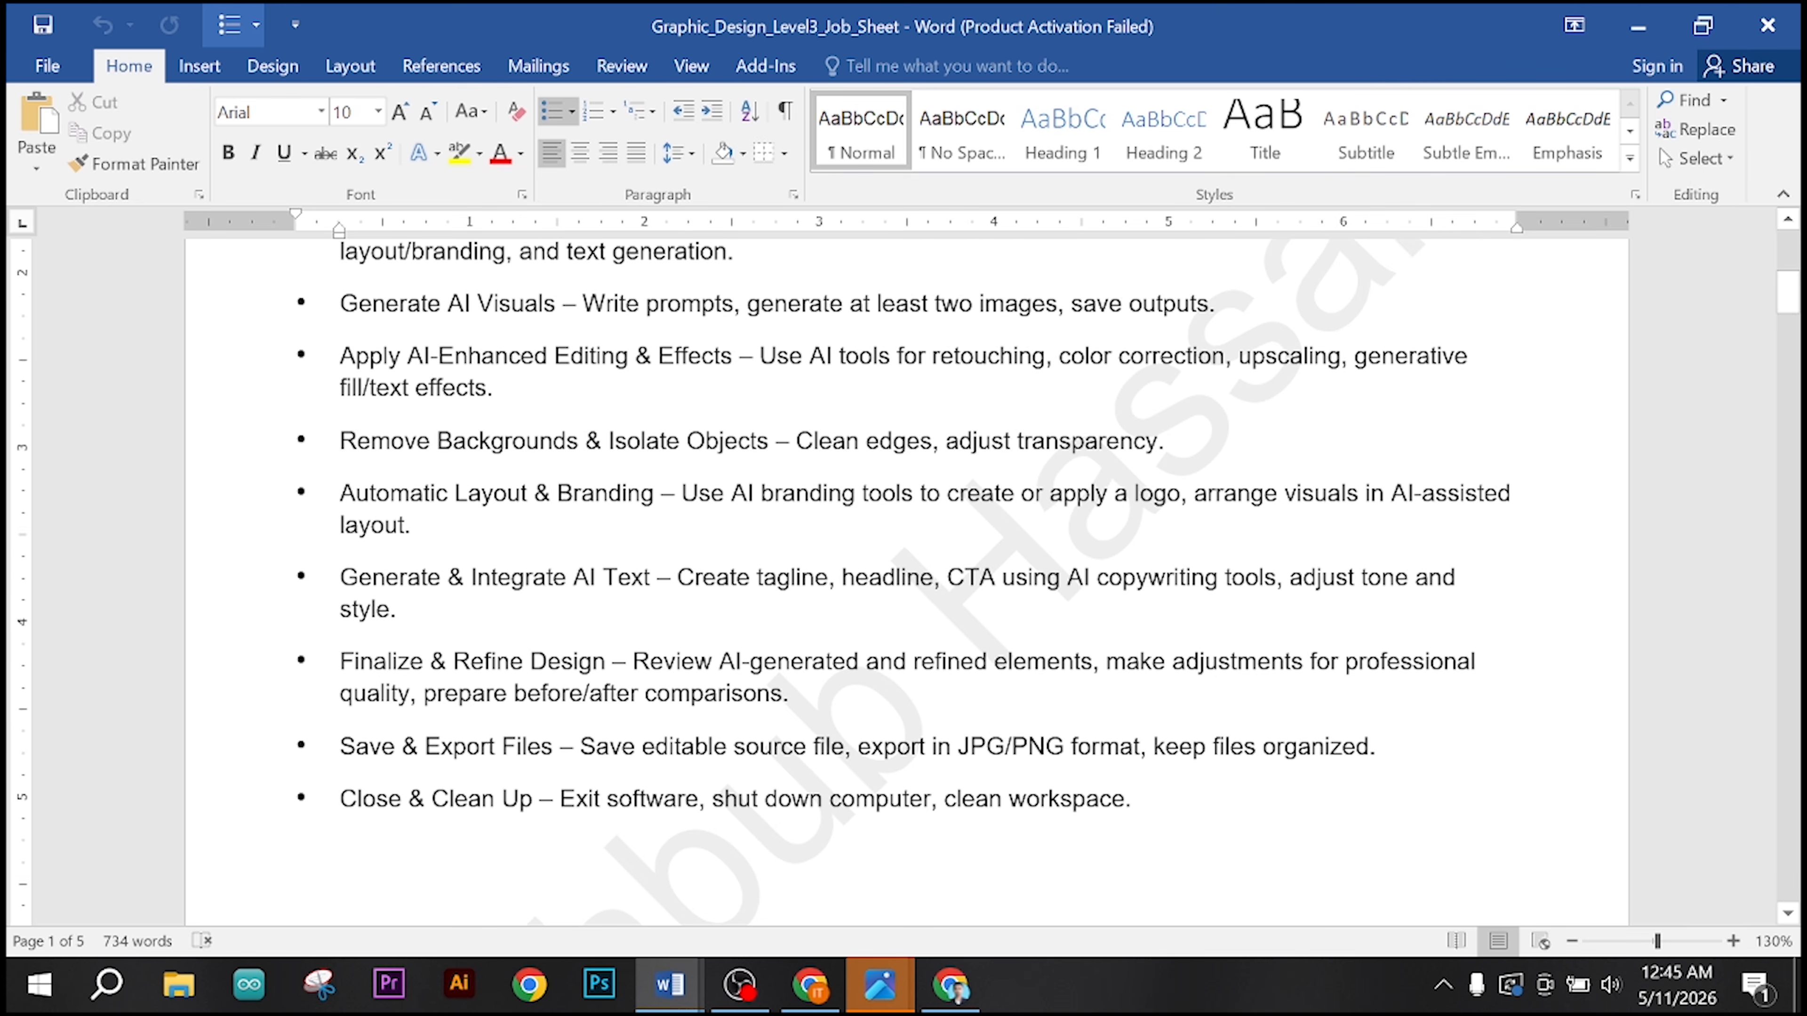
pyautogui.scroll(2, 903, 570)
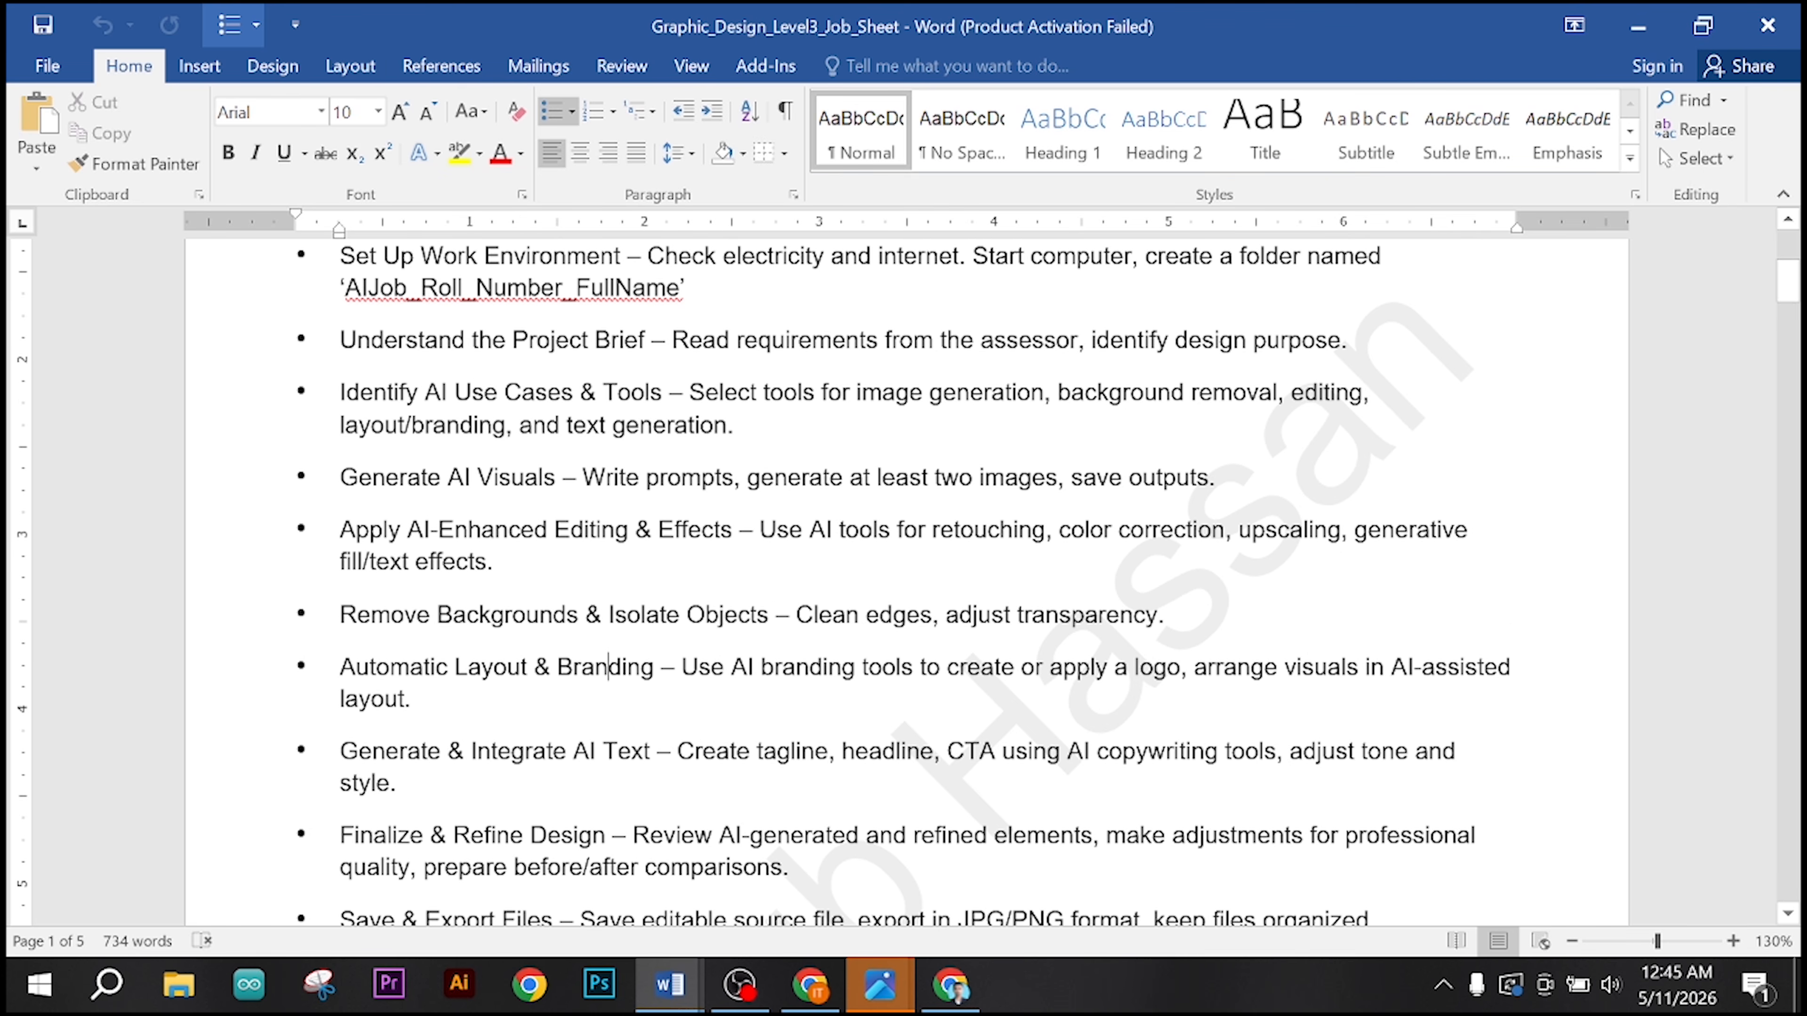
pyautogui.click(682, 668)
pyautogui.scroll(5, 904, 569)
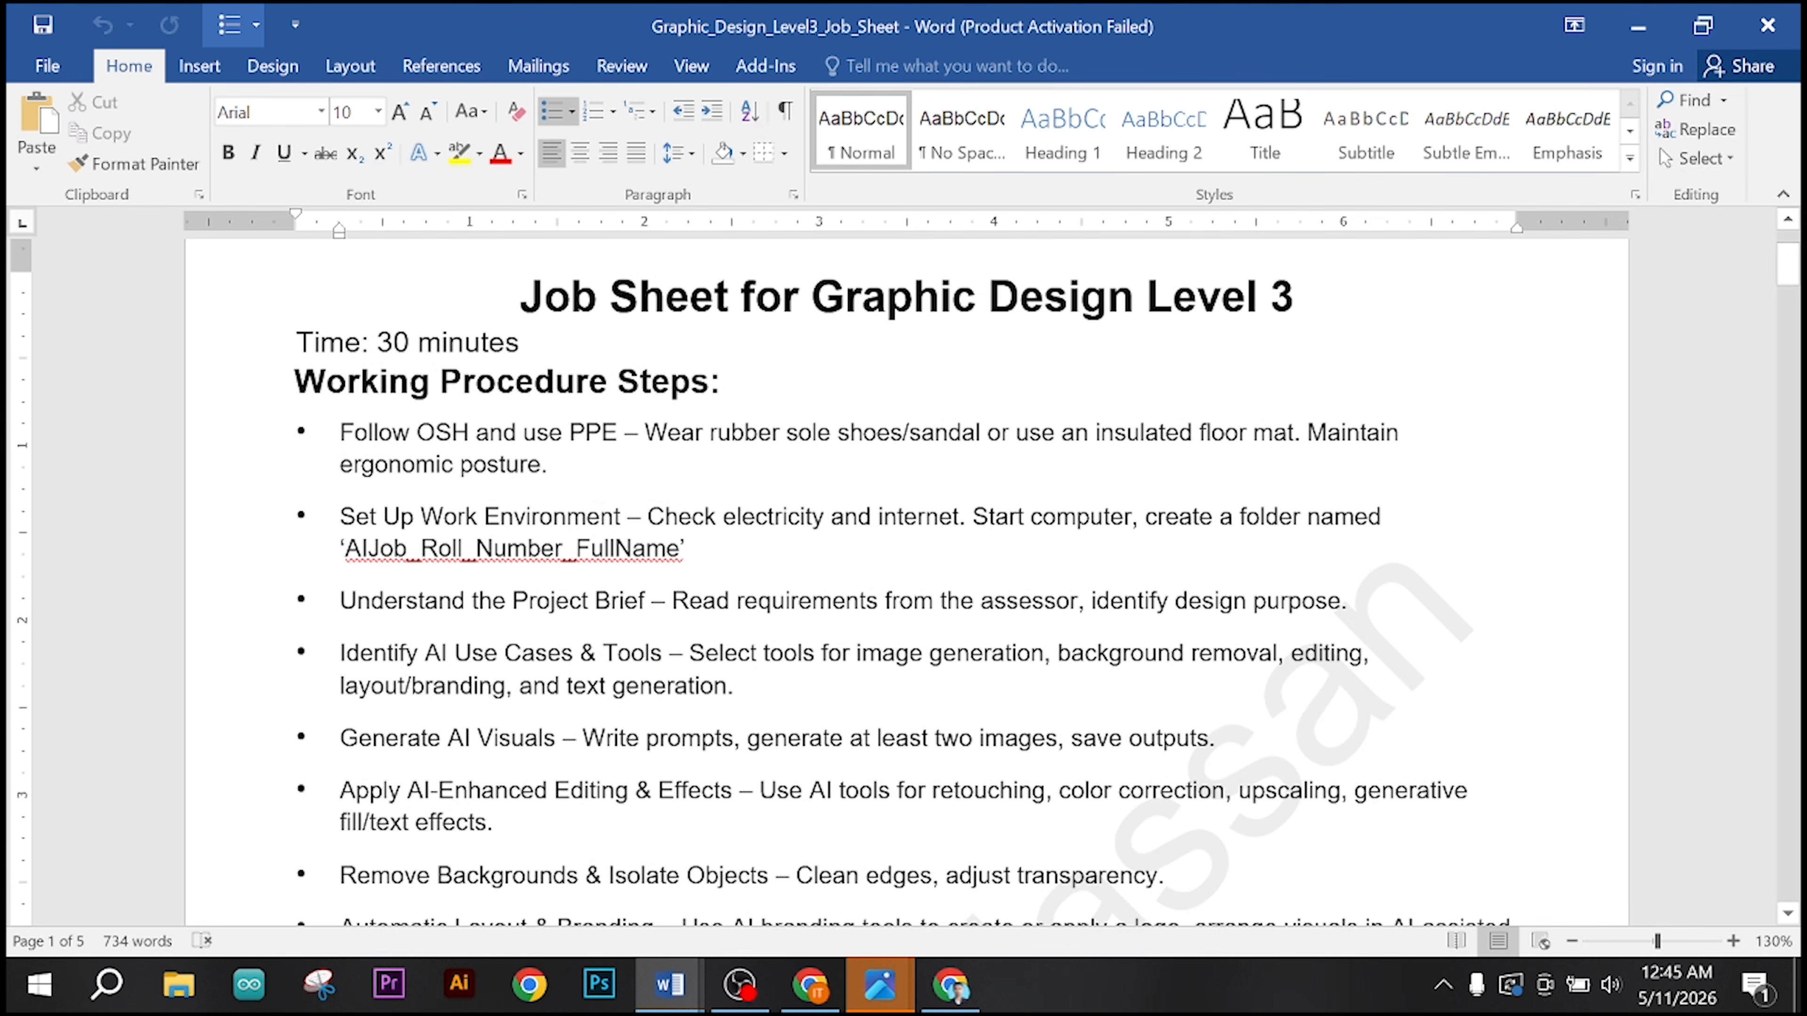
pyautogui.scroll(-8, 904, 570)
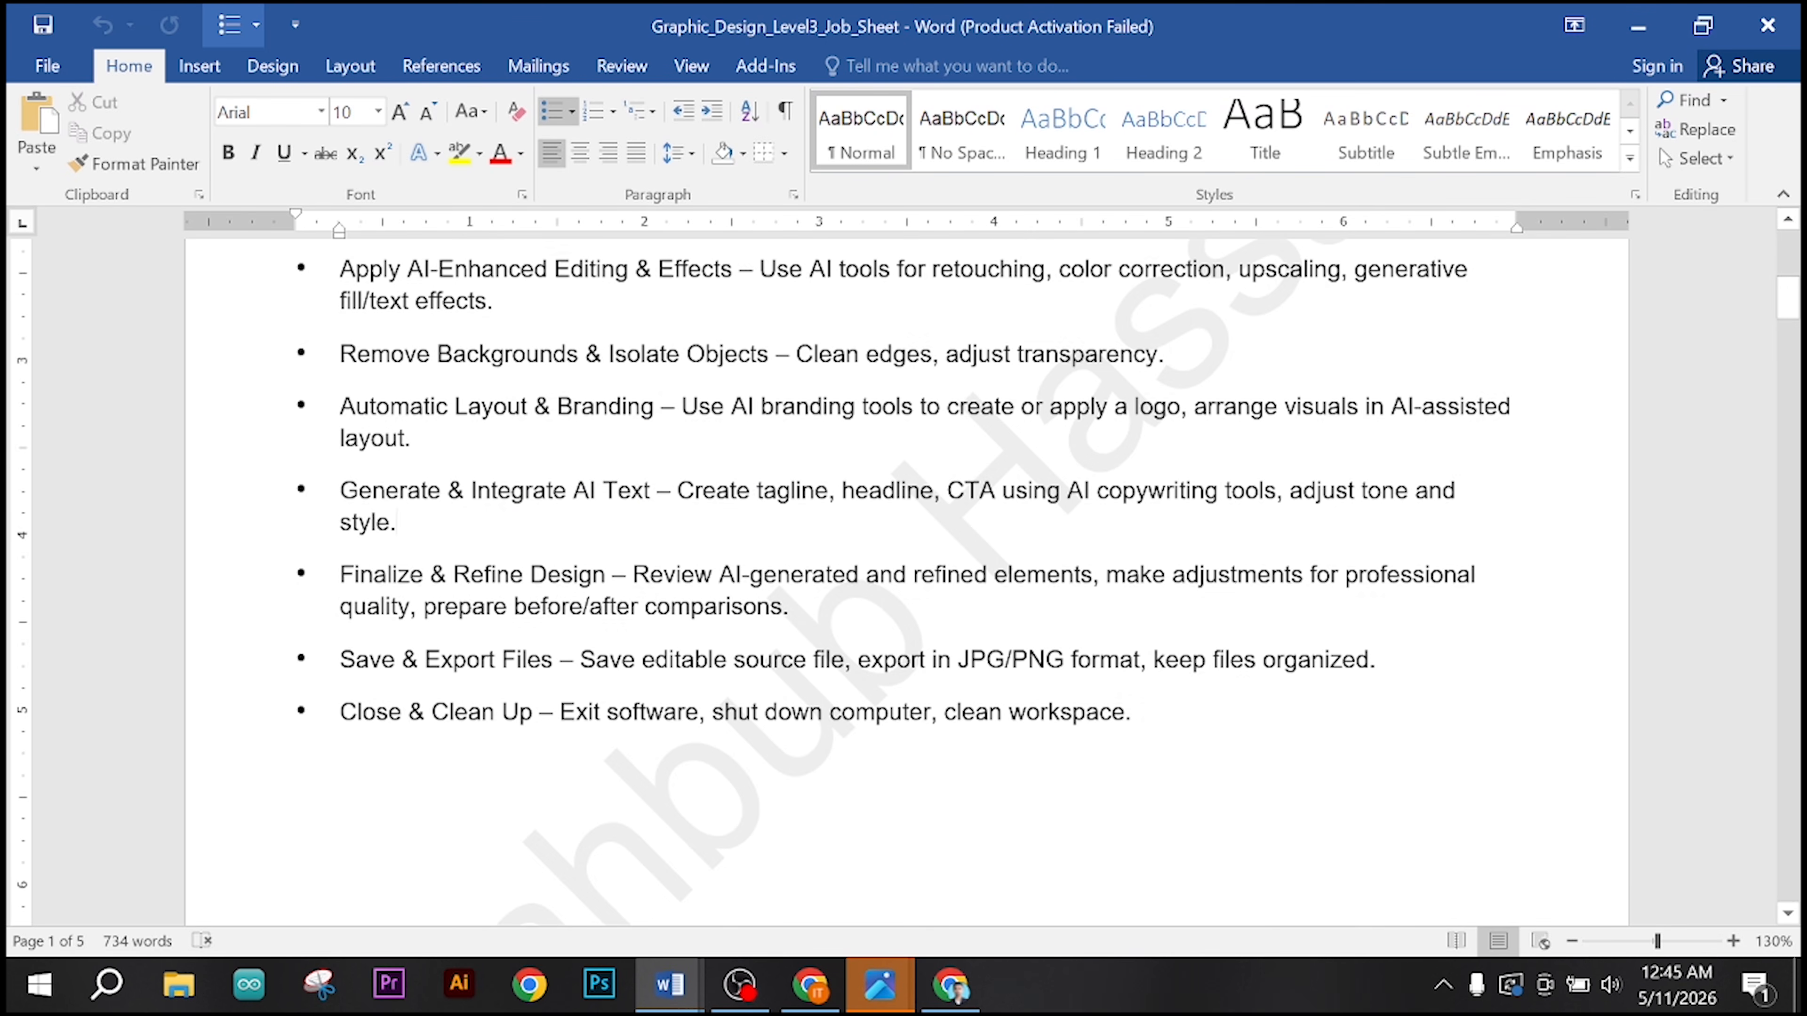
pyautogui.scroll(4, 396, 521)
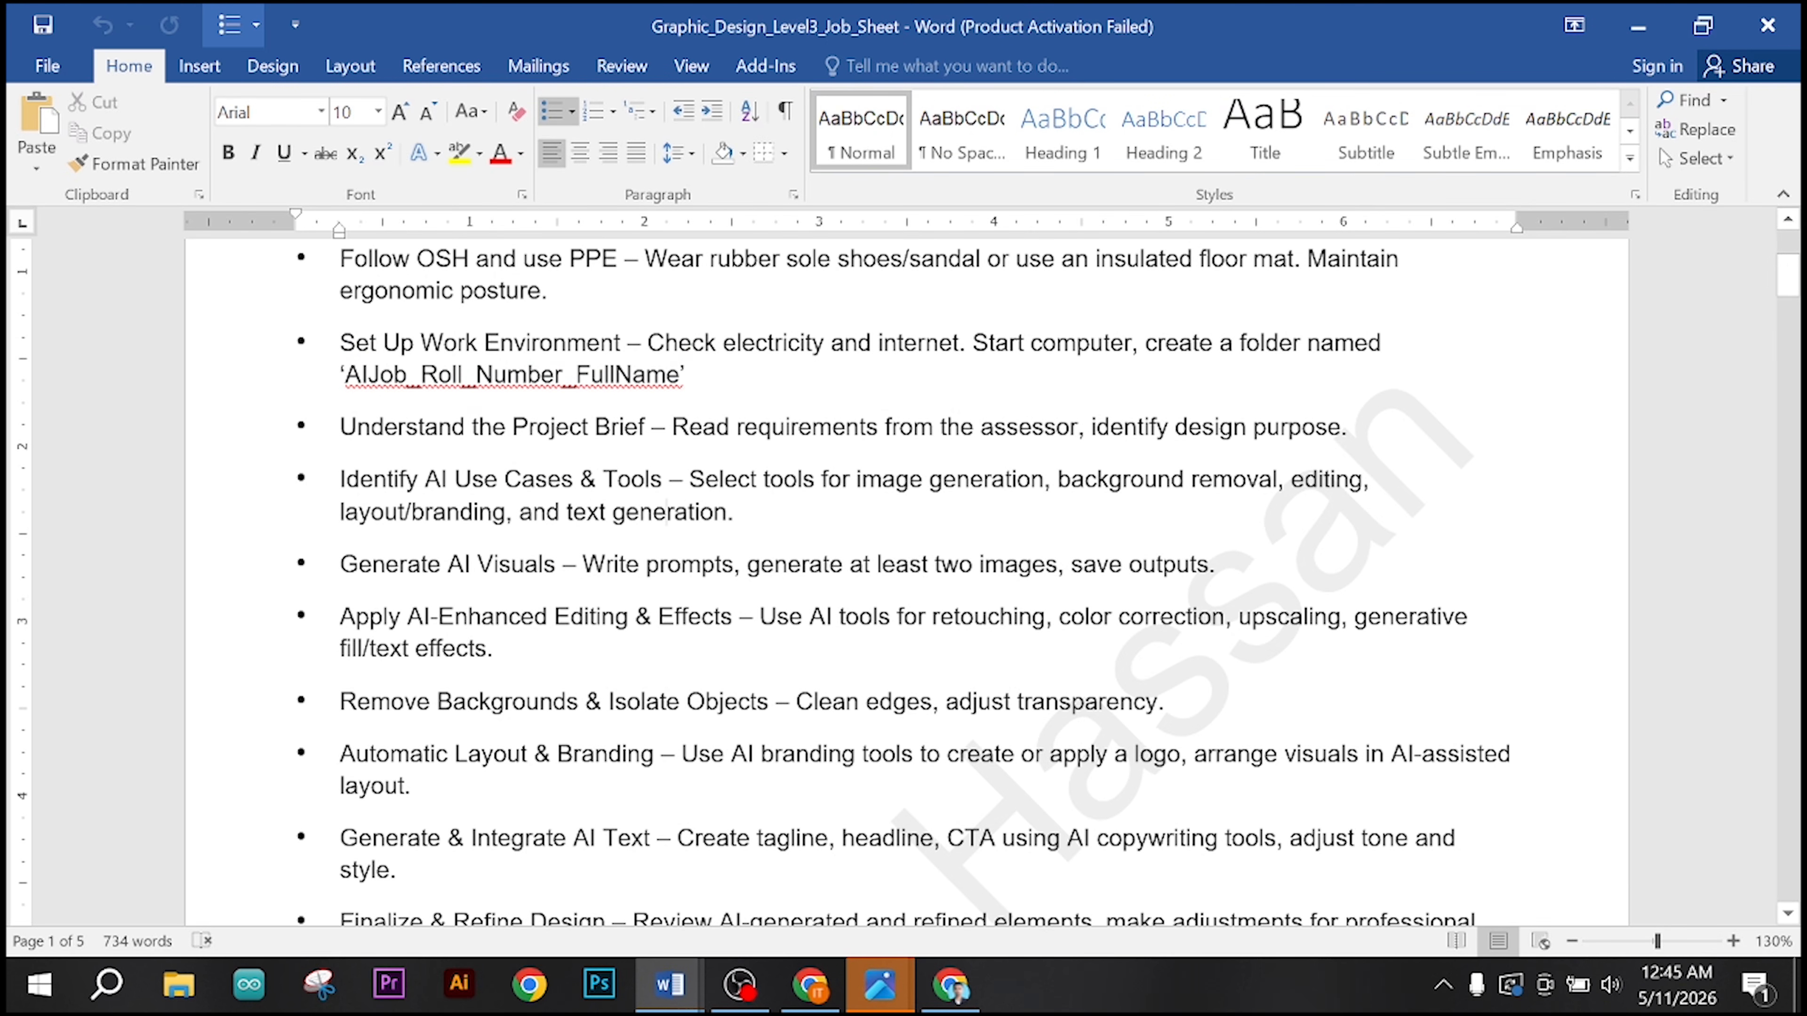
# Step: Recheck the folder naming, project brief and AI tool selection bullets, along with the remaining bullets on saving, exporting and cleaning up
pyautogui.click(734, 513)
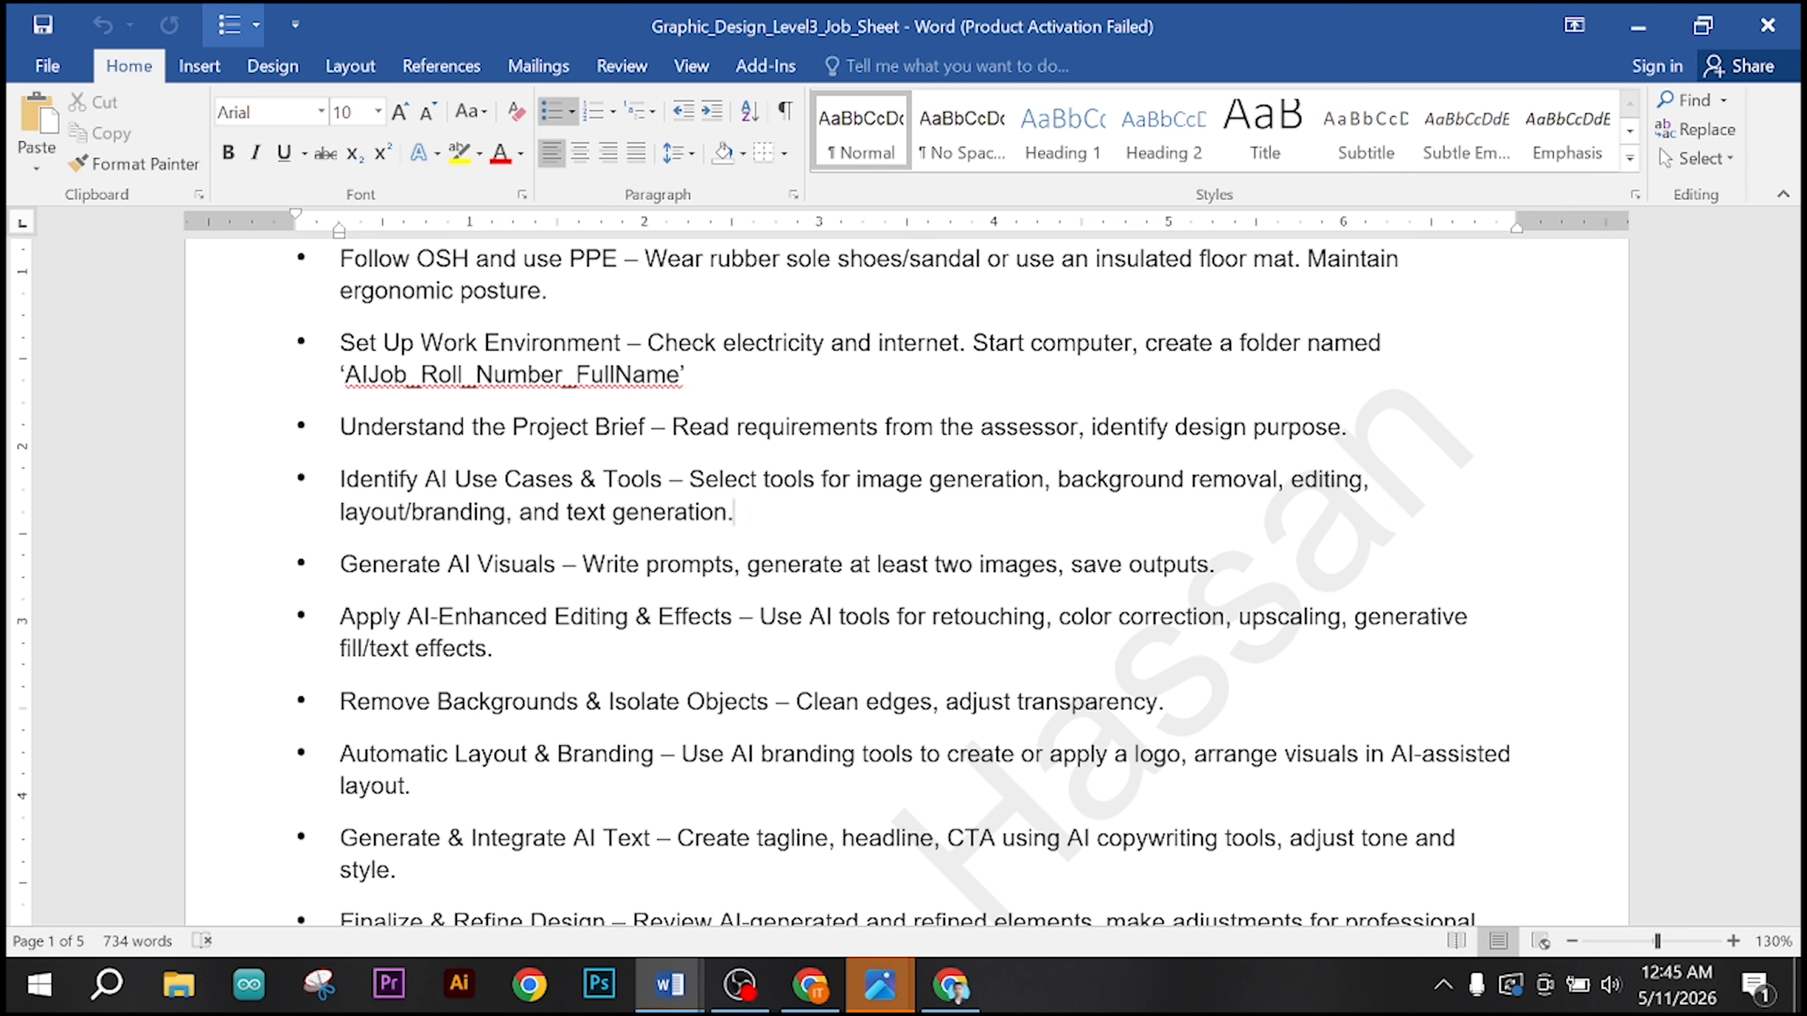
pyautogui.scroll(1, 904, 583)
pyautogui.scroll(3, 903, 583)
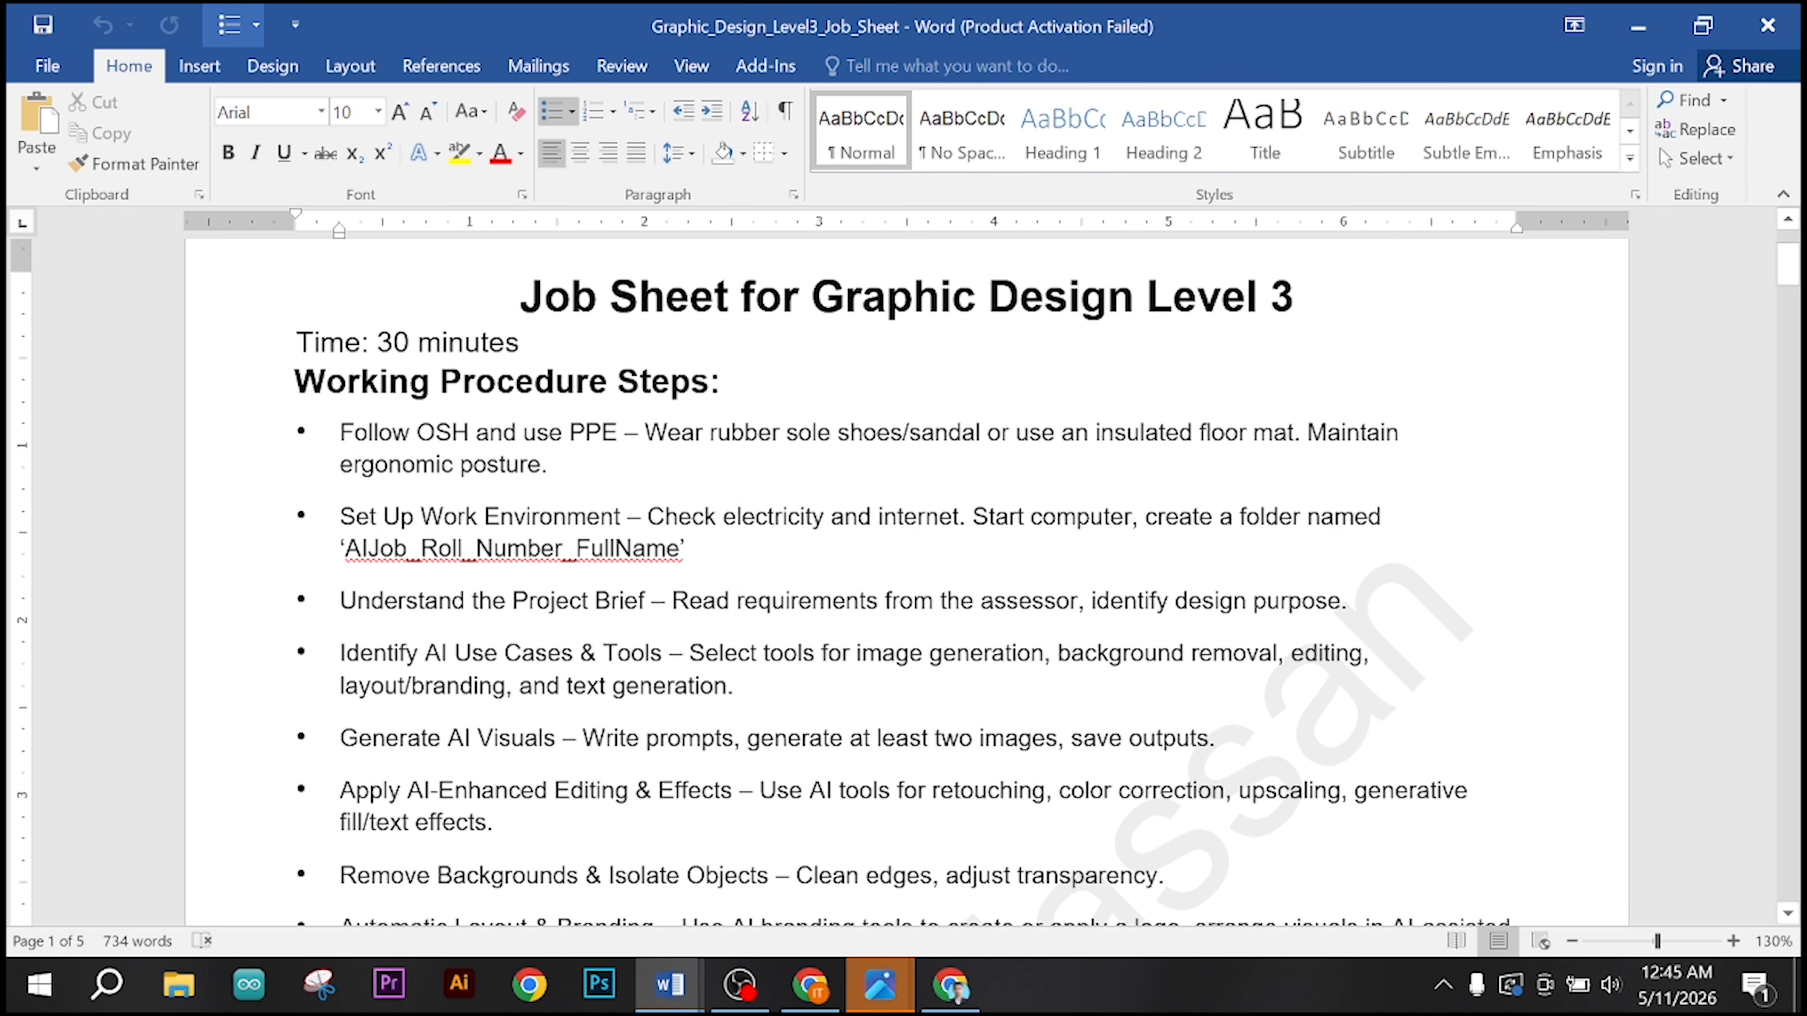
pyautogui.scroll(1, 904, 584)
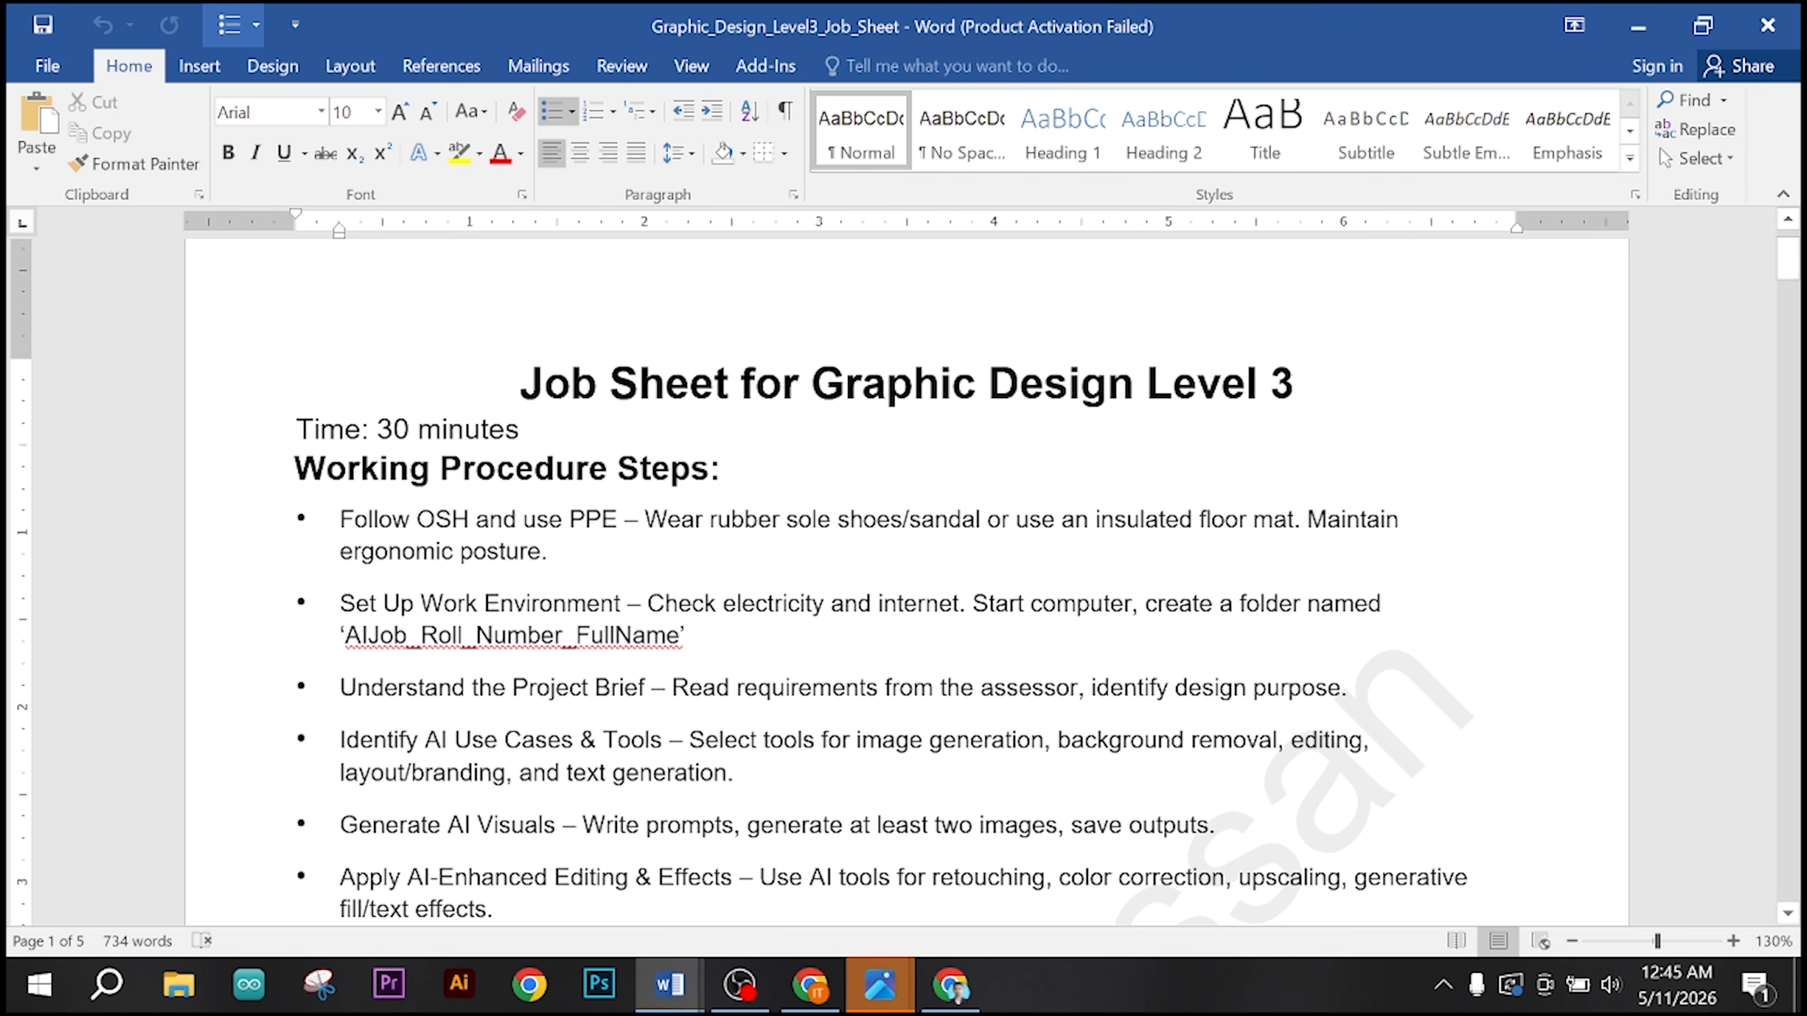
pyautogui.moveTo(614, 644); pyautogui.dragTo(739, 774)
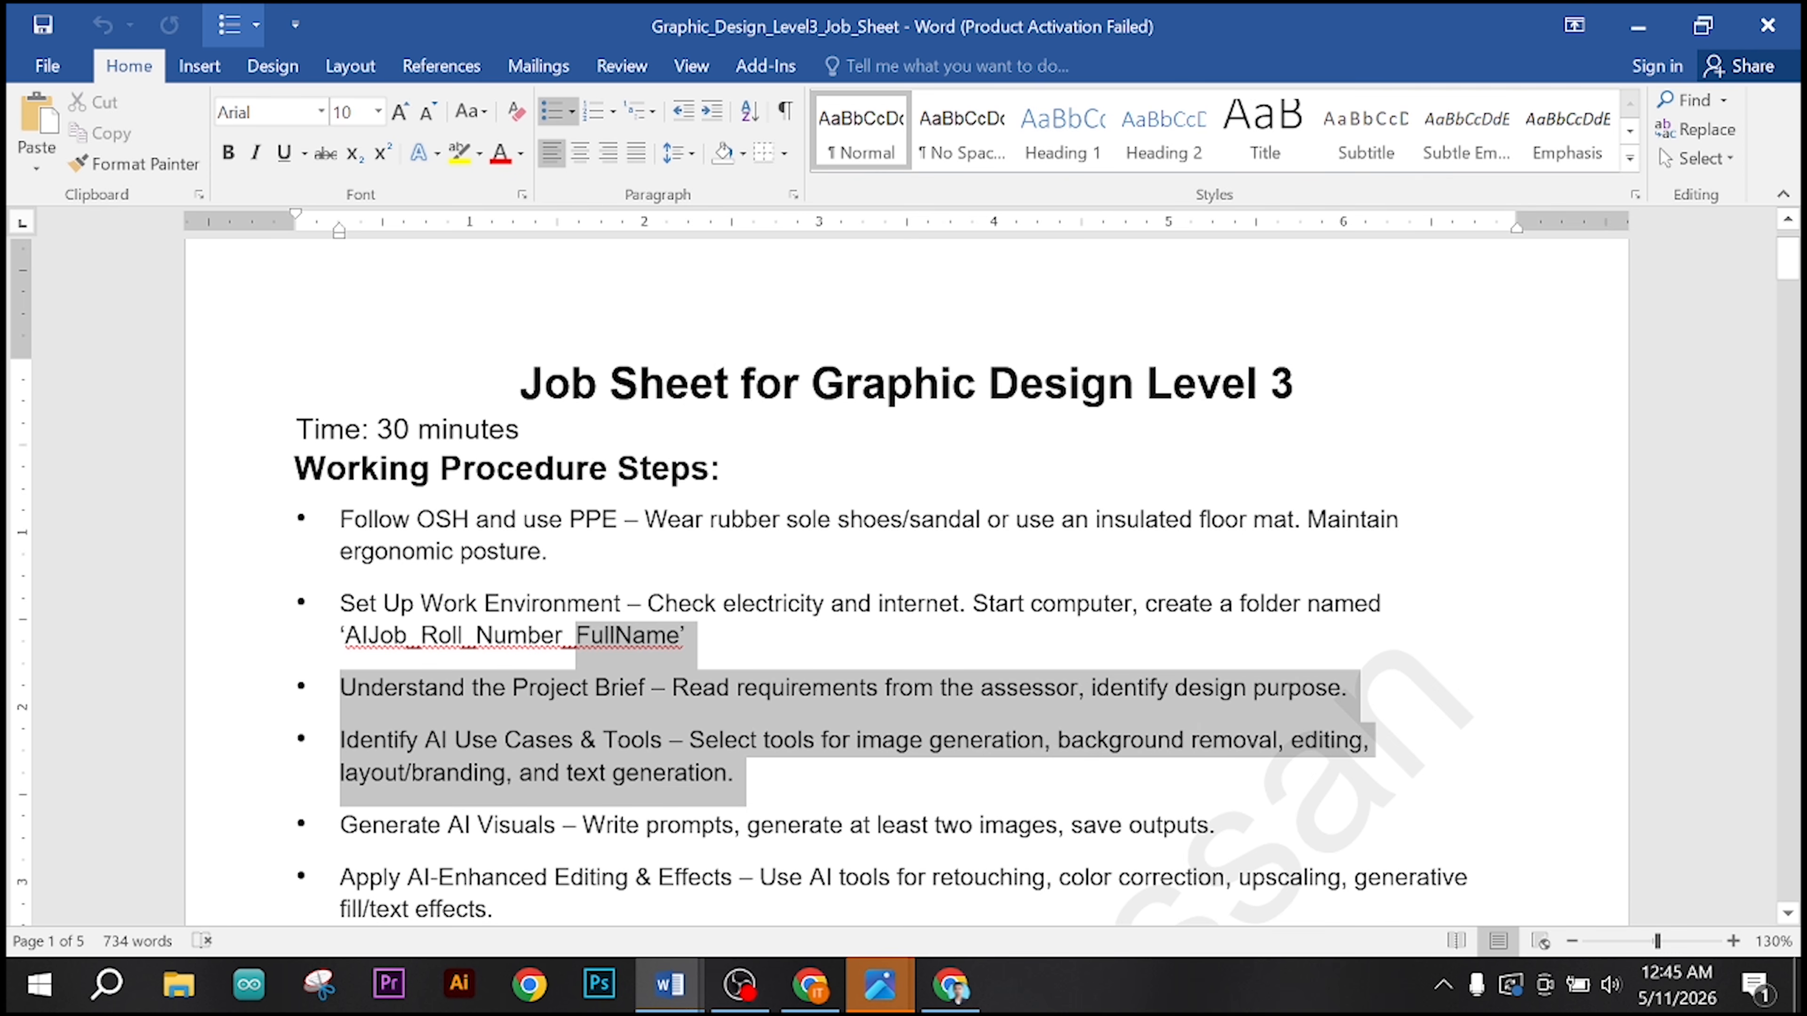
pyautogui.click(811, 775)
pyautogui.scroll(-6, 811, 775)
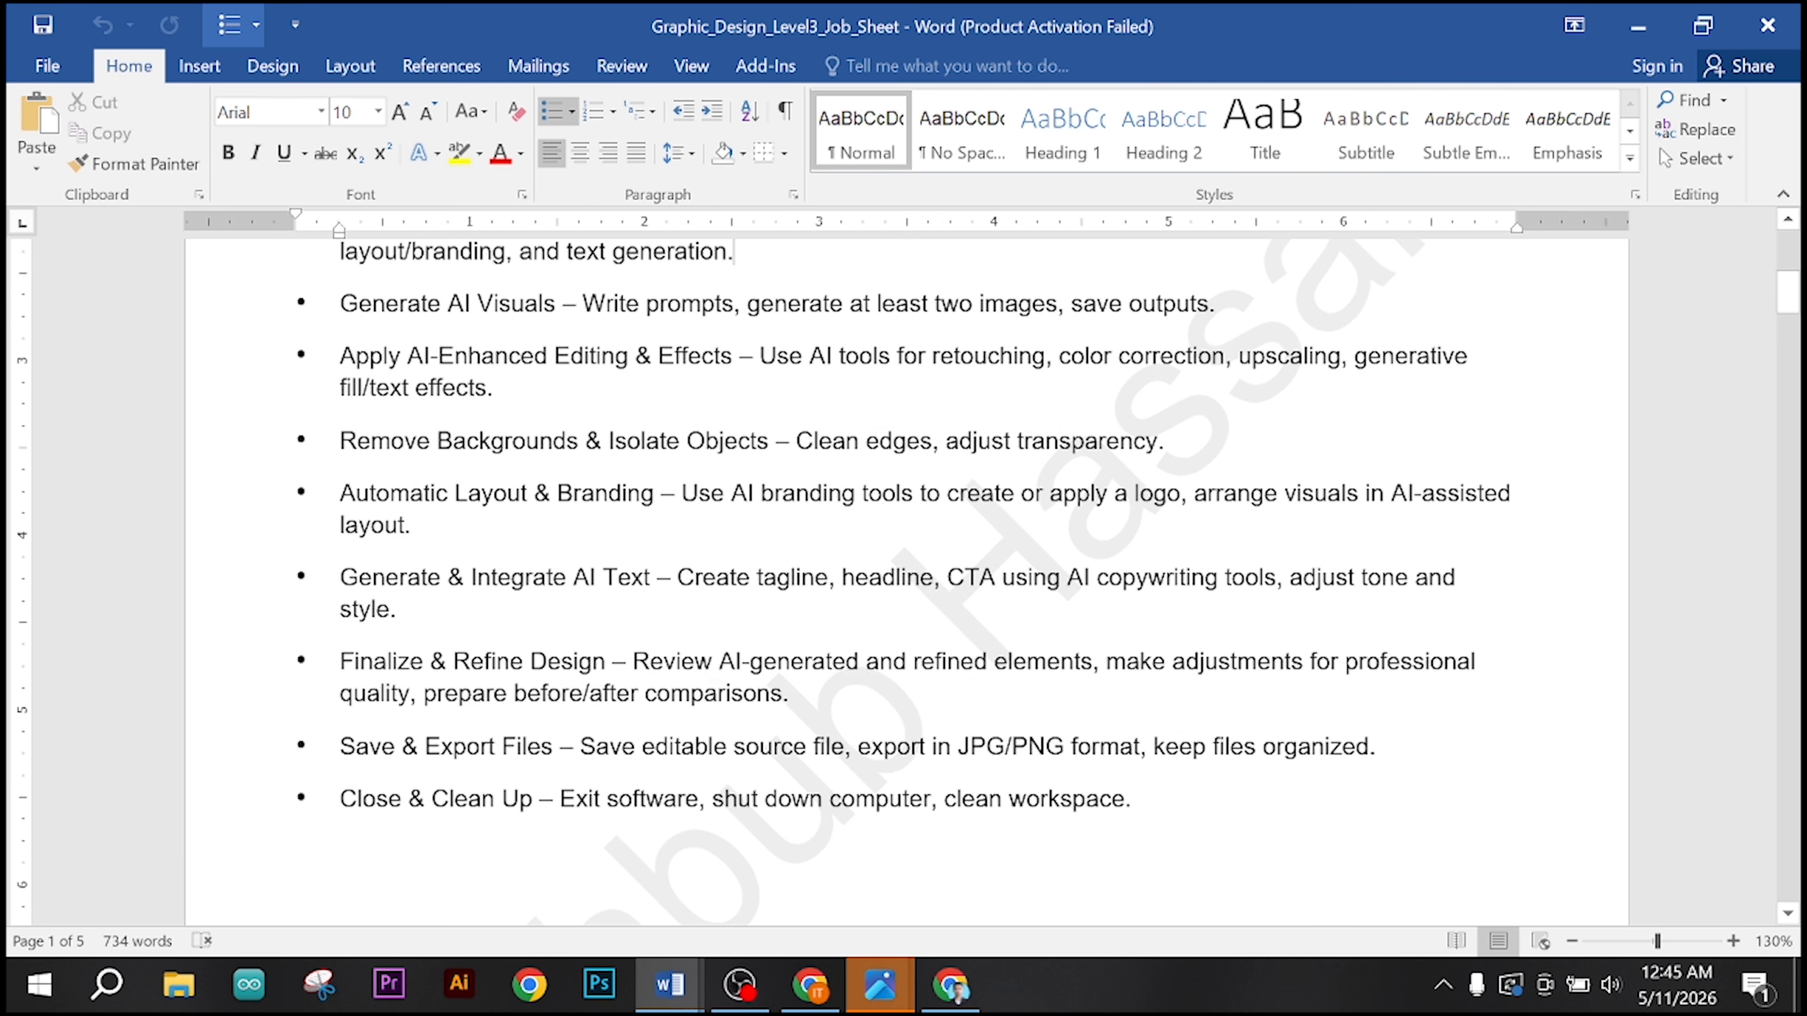